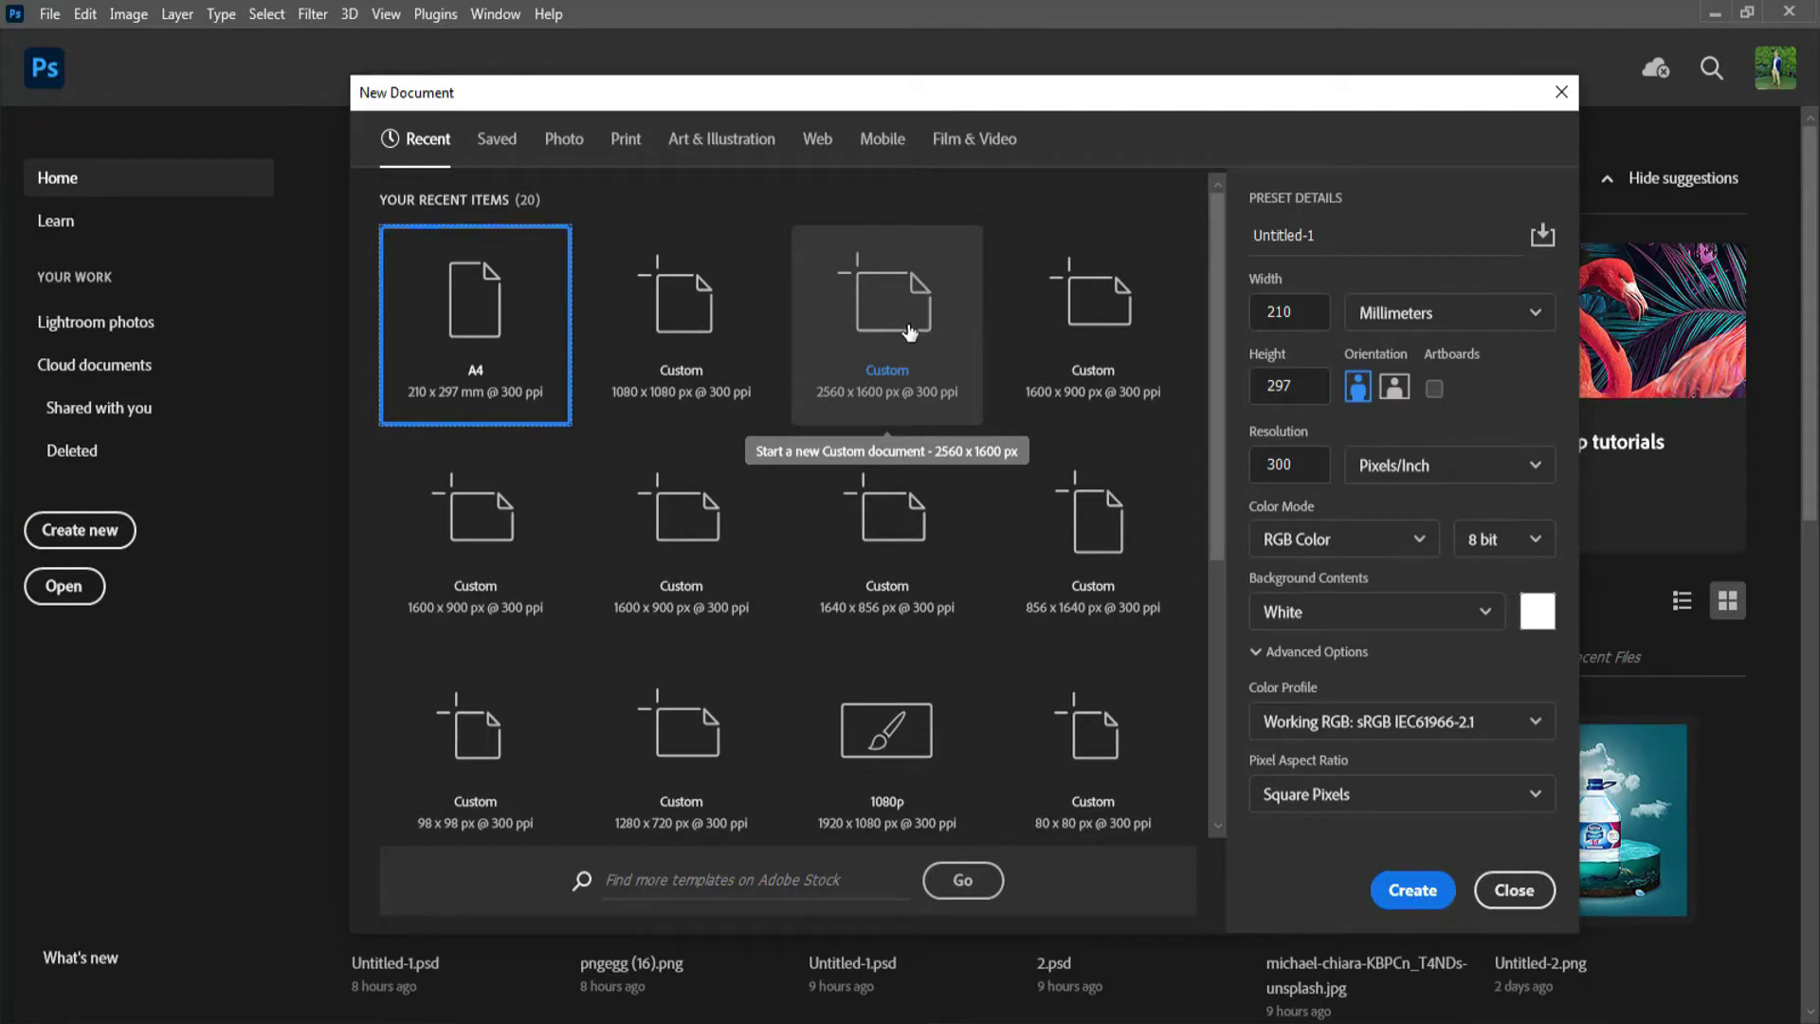
# Create a new document from the A4 print preset, 210 x 297 mm at 300 ppi
pyautogui.click(628, 144)
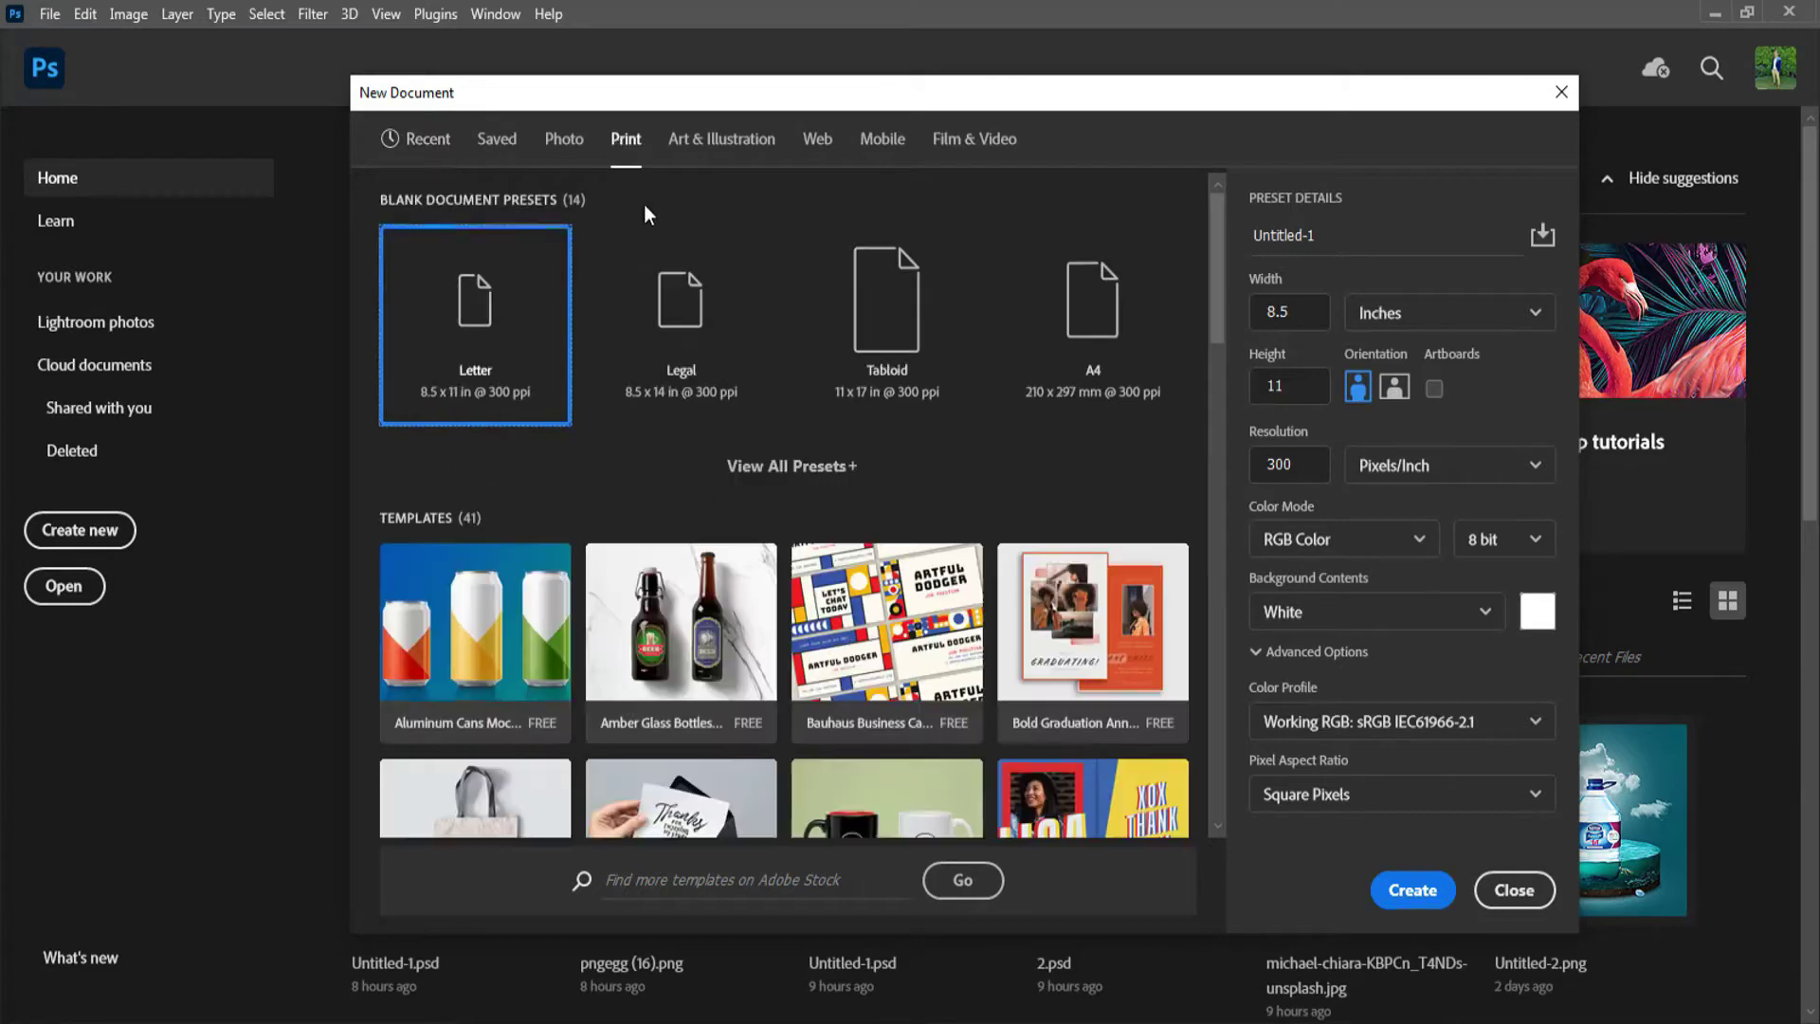
pyautogui.click(1118, 380)
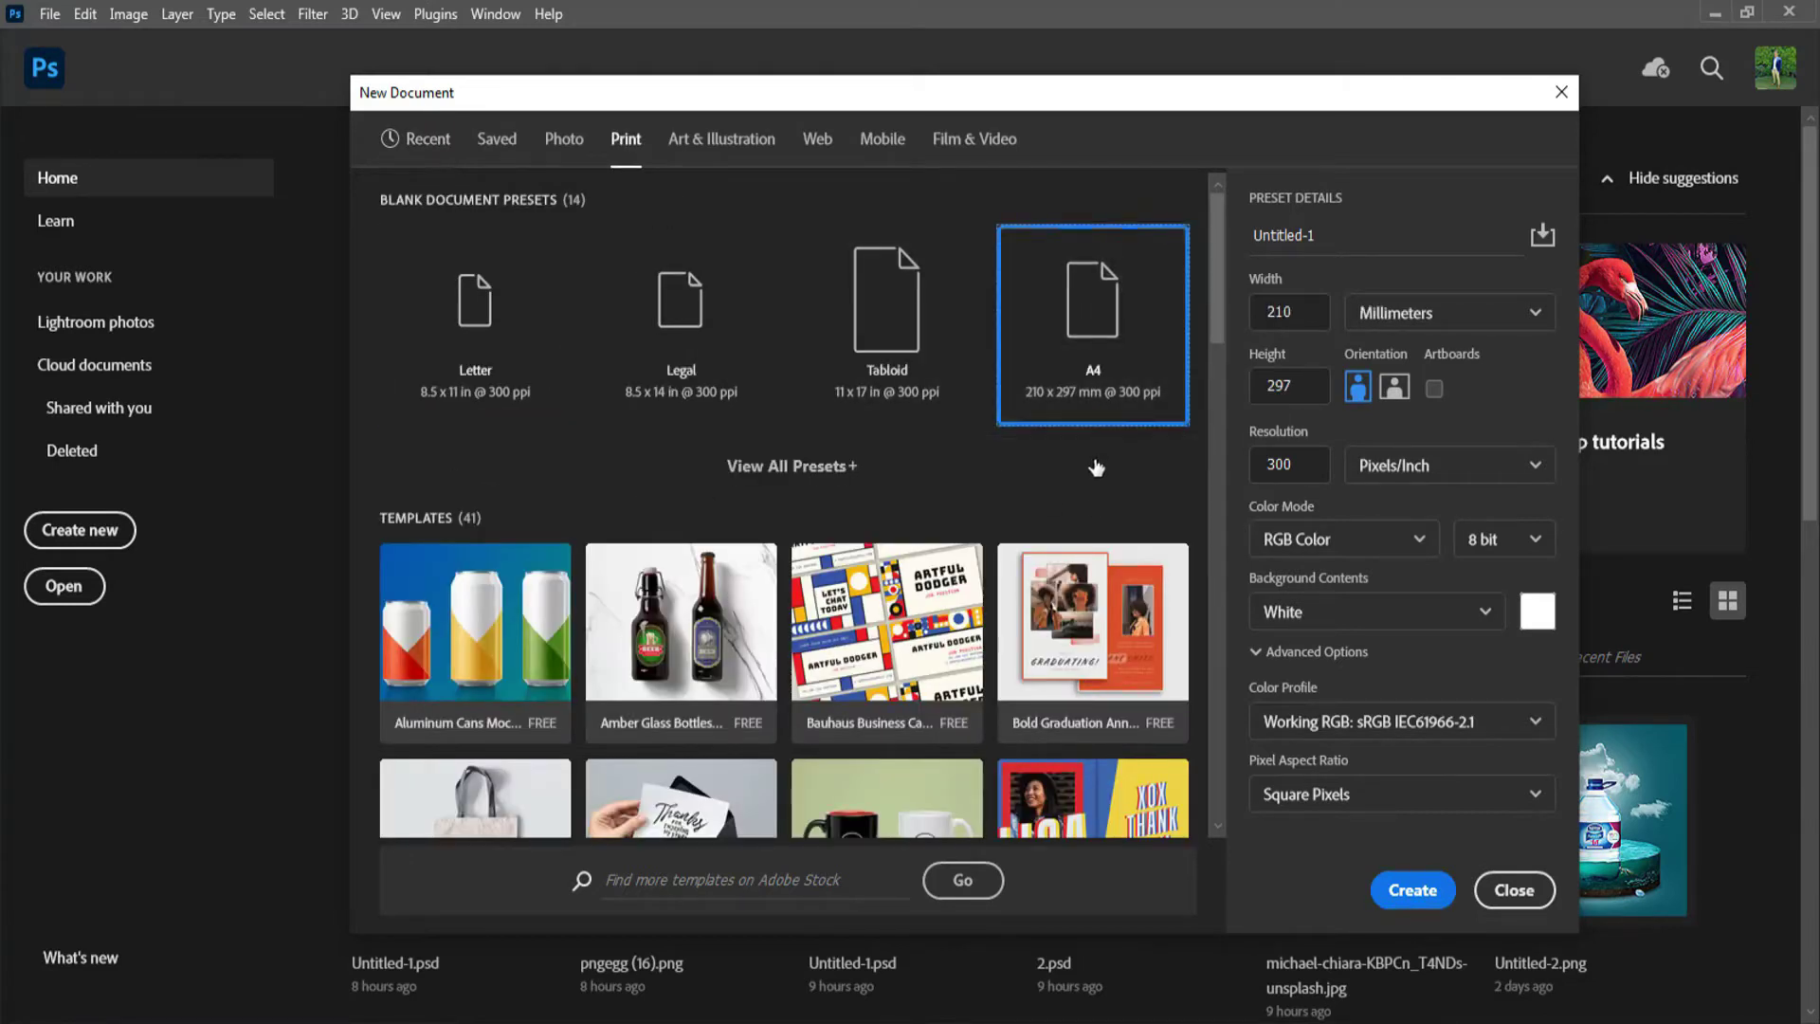
pyautogui.click(1410, 891)
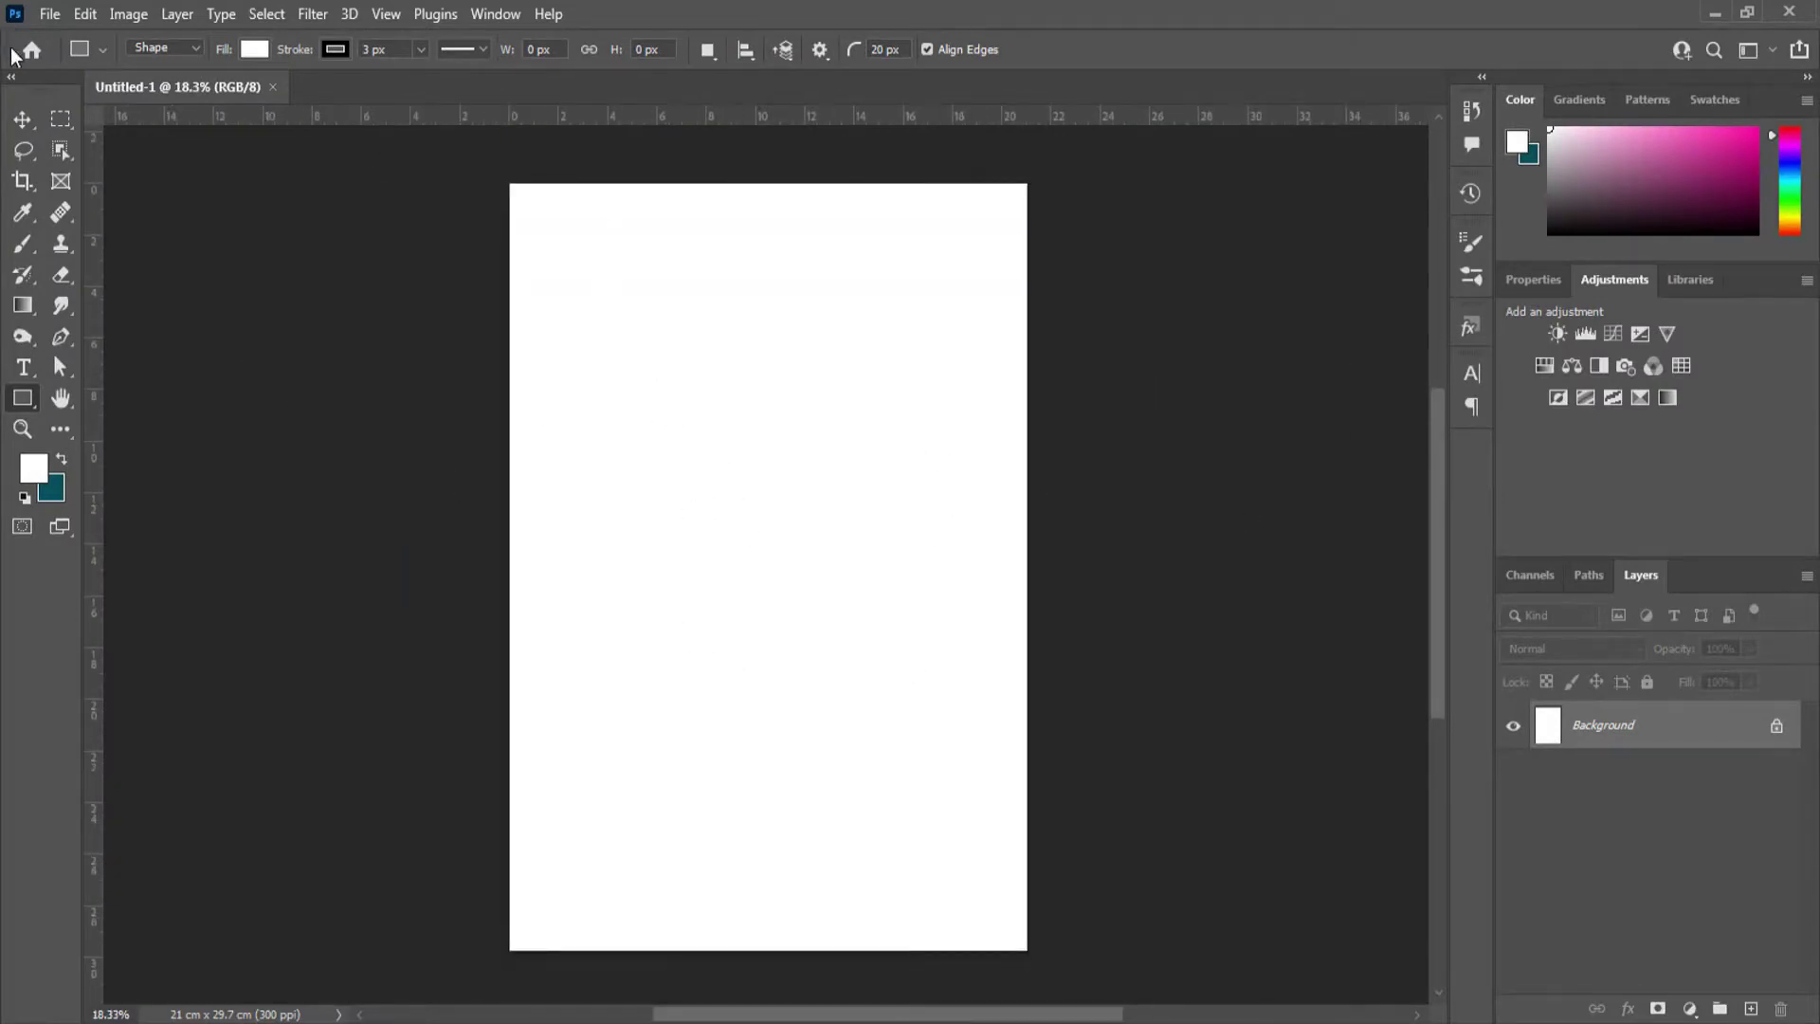
# Try the toolbox in its single-column layout and return it to two columns
pyautogui.click(10, 76)
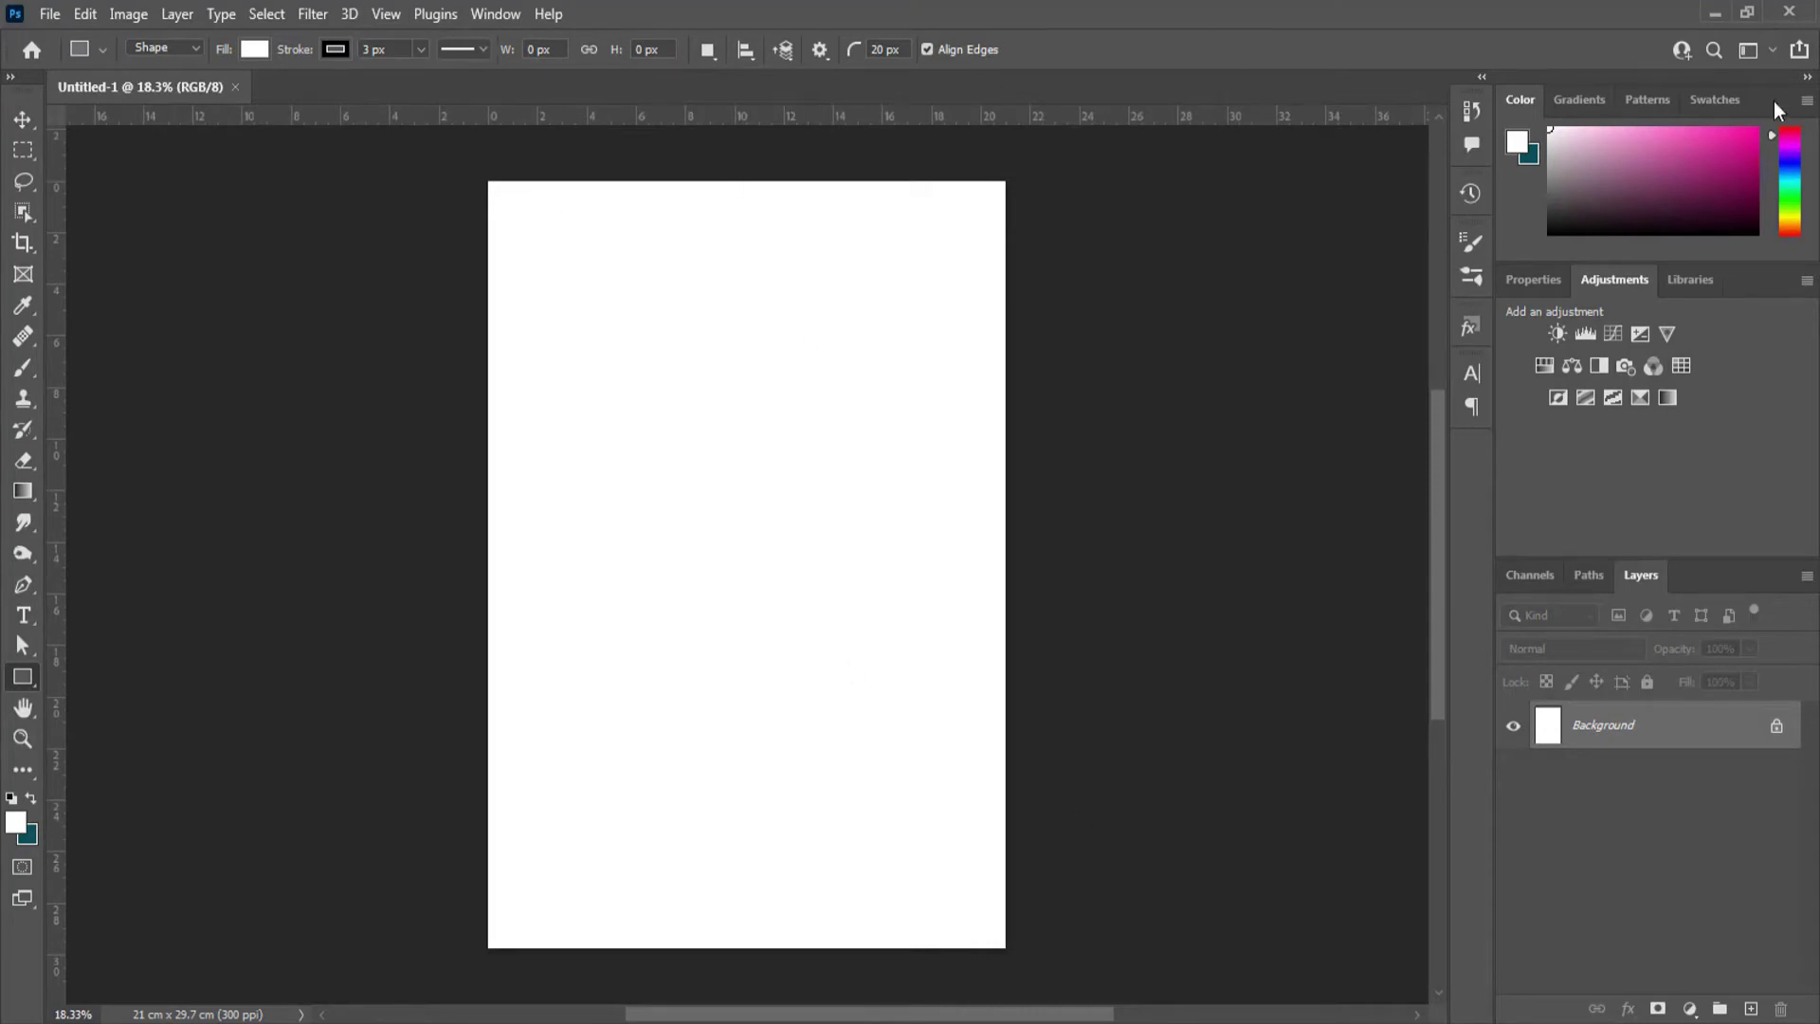
pyautogui.click(10, 76)
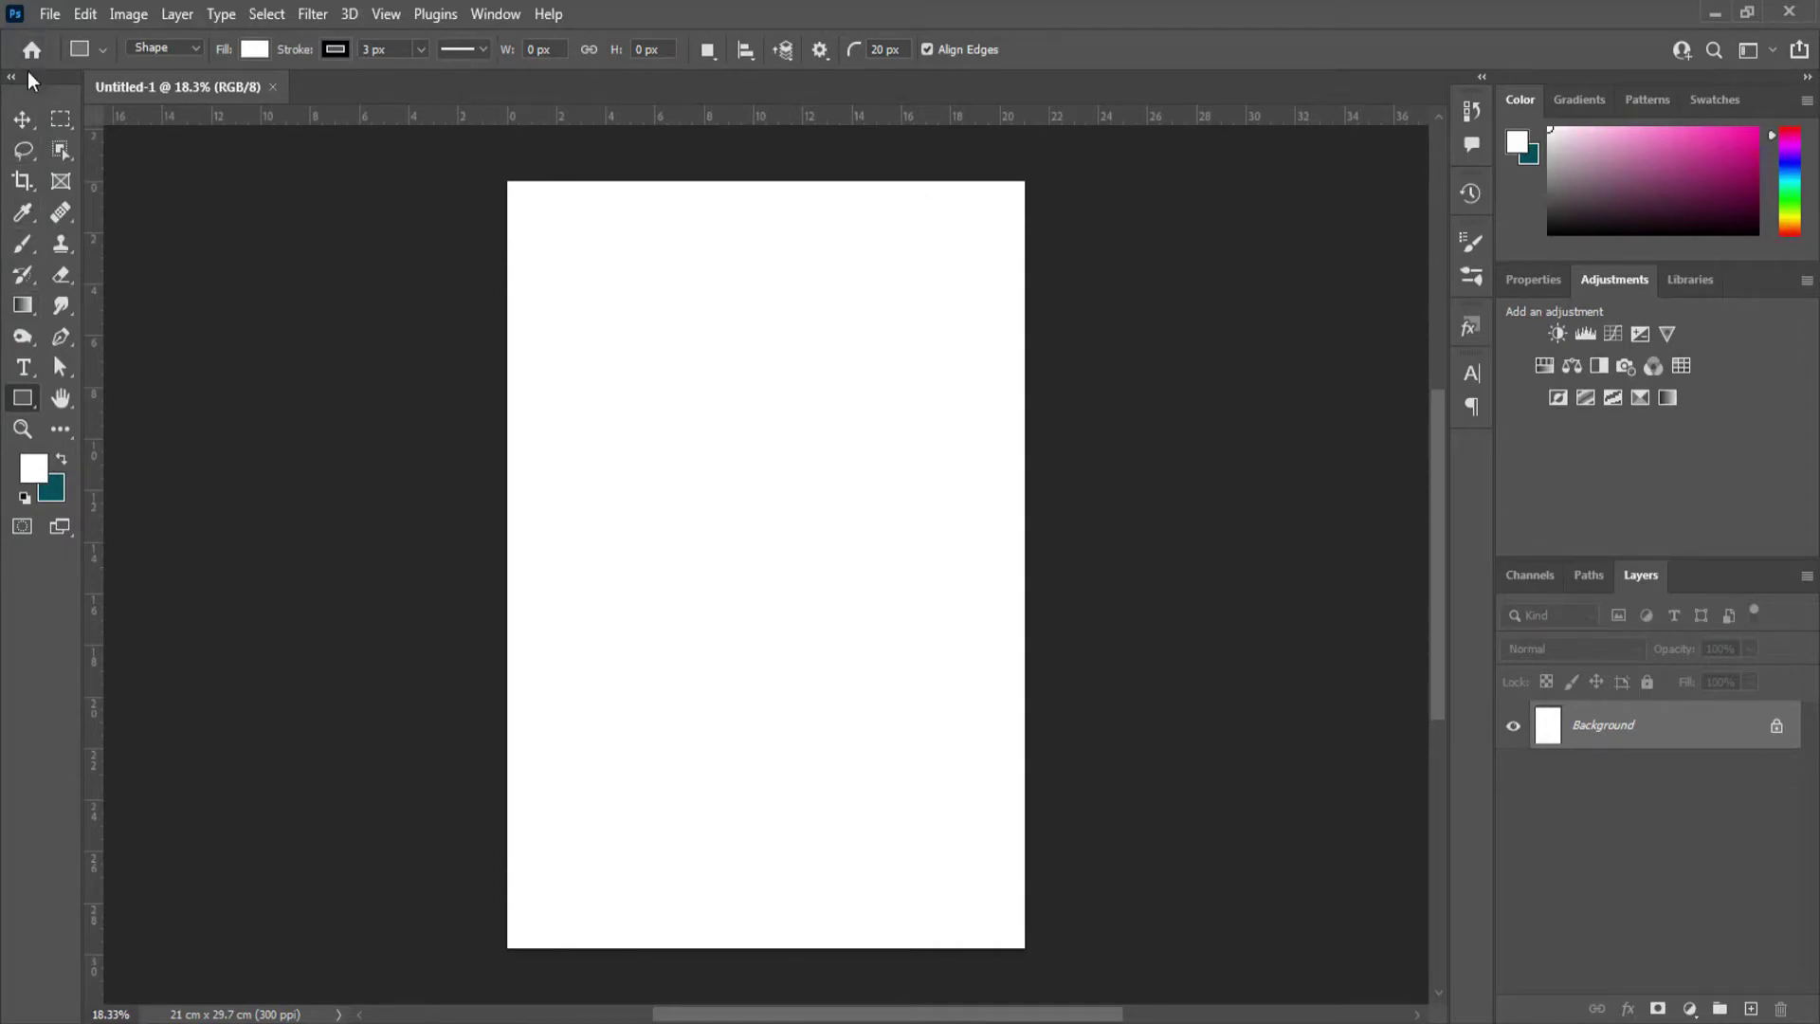
pyautogui.click(11, 76)
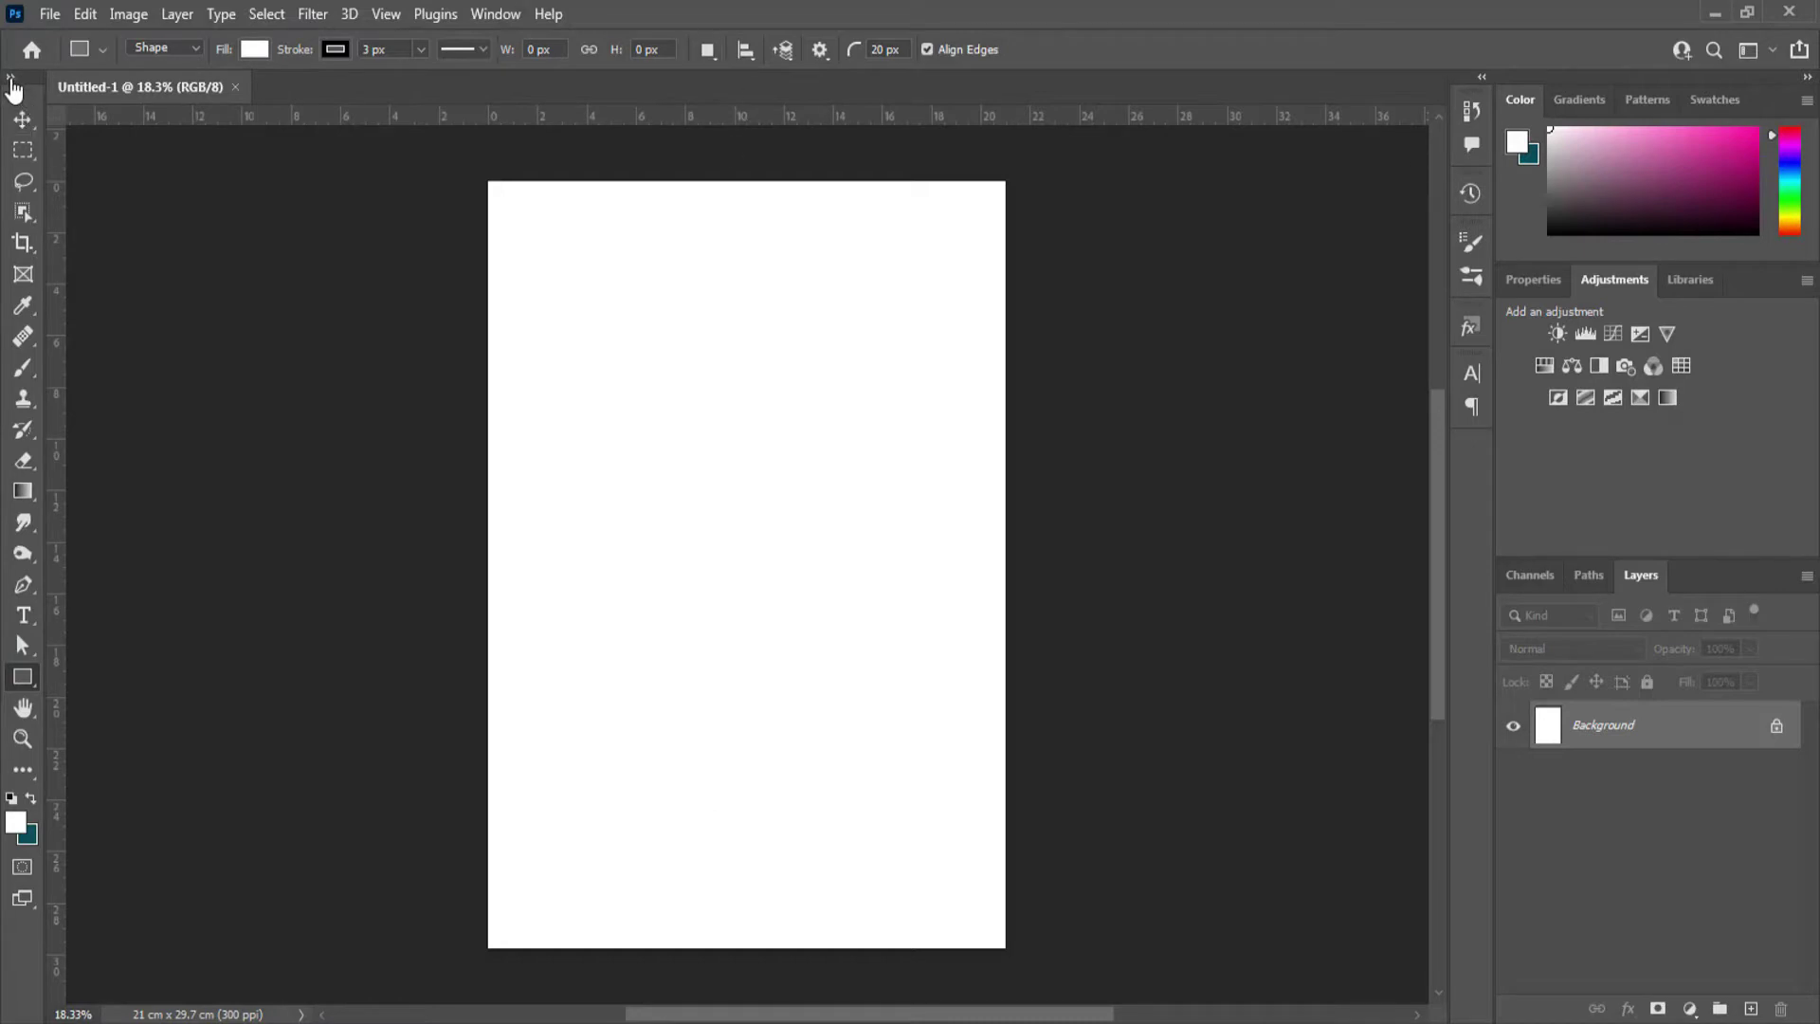
pyautogui.click(10, 76)
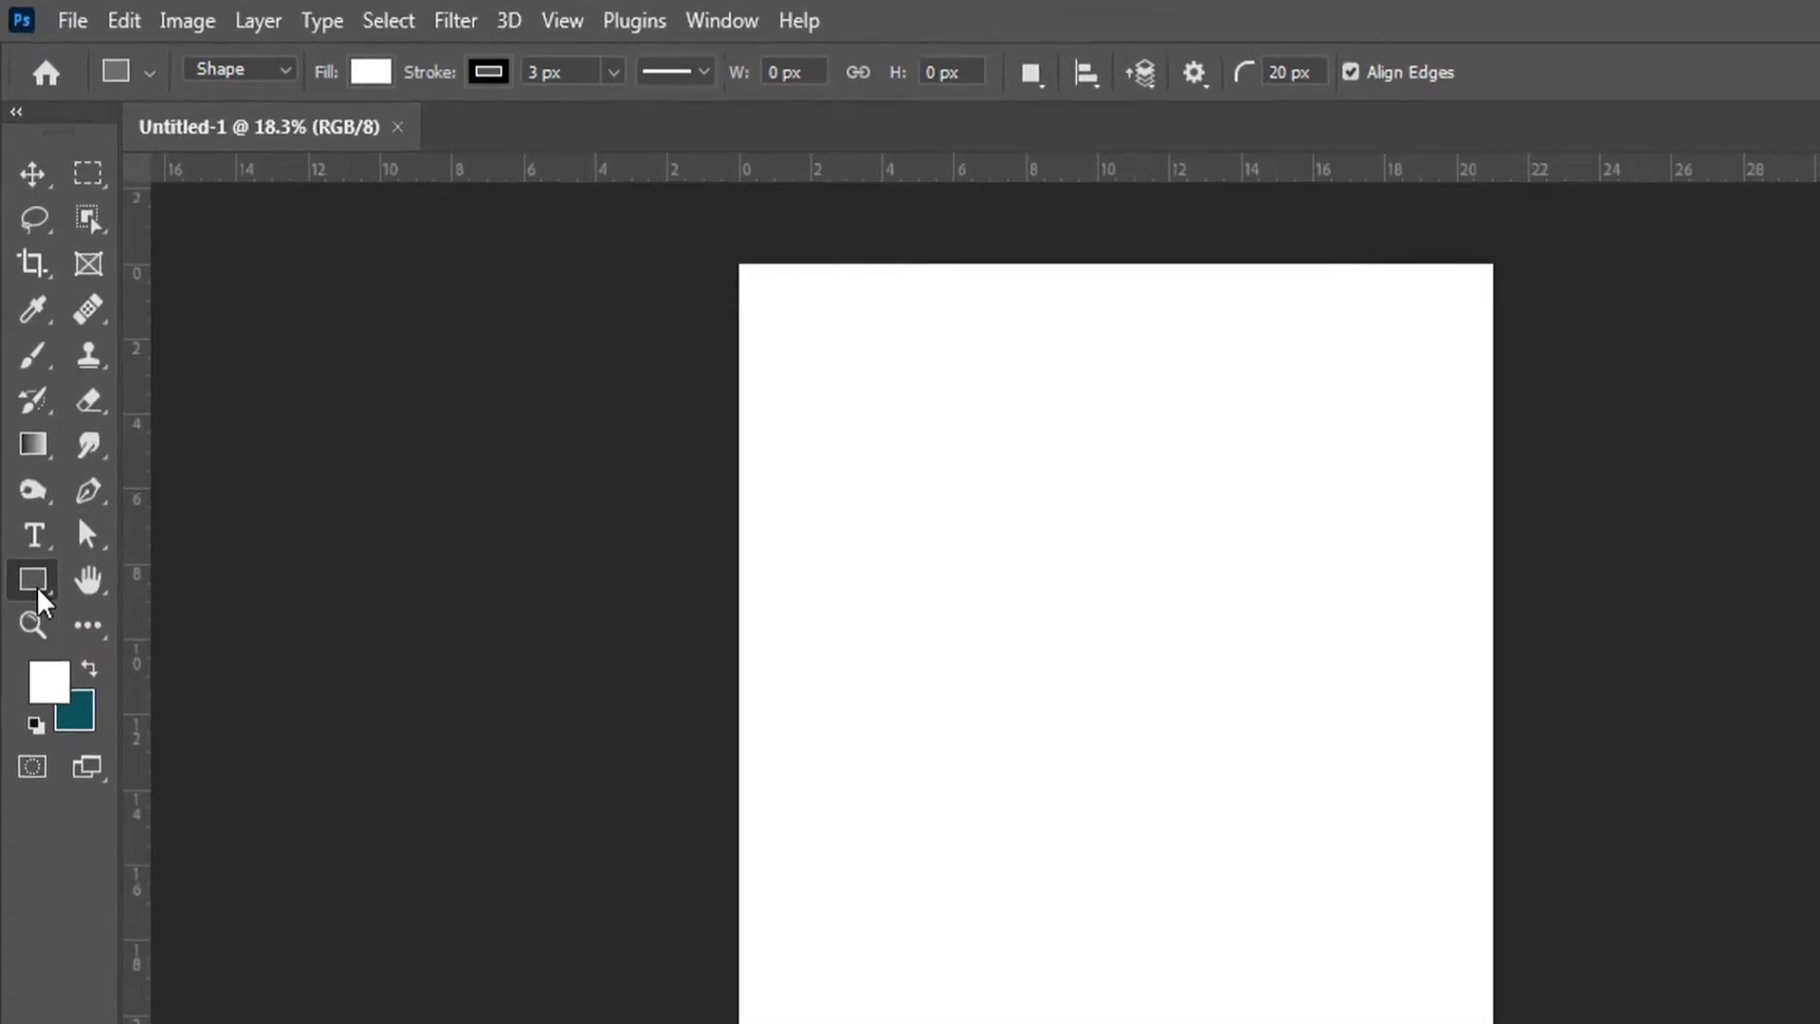
# Activate the Rectangle Tool from the group of shape tools
pyautogui.rightClick(36, 590)
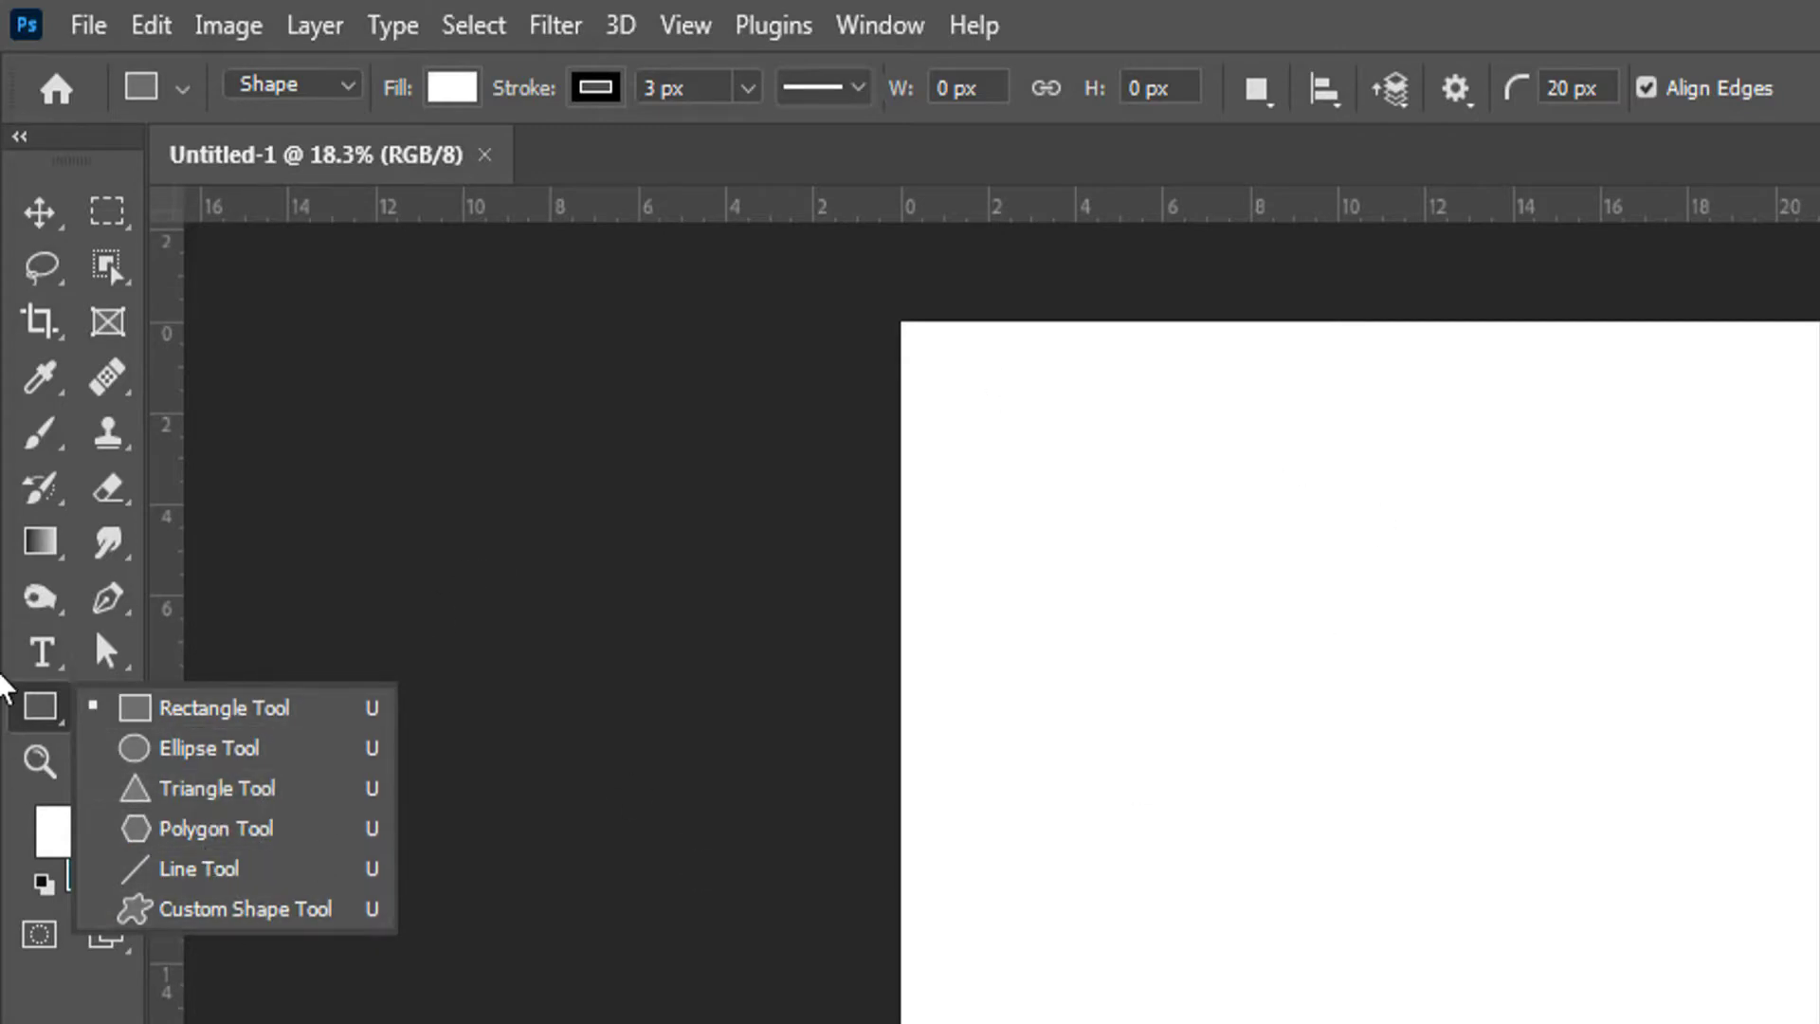
pyautogui.click(55, 706)
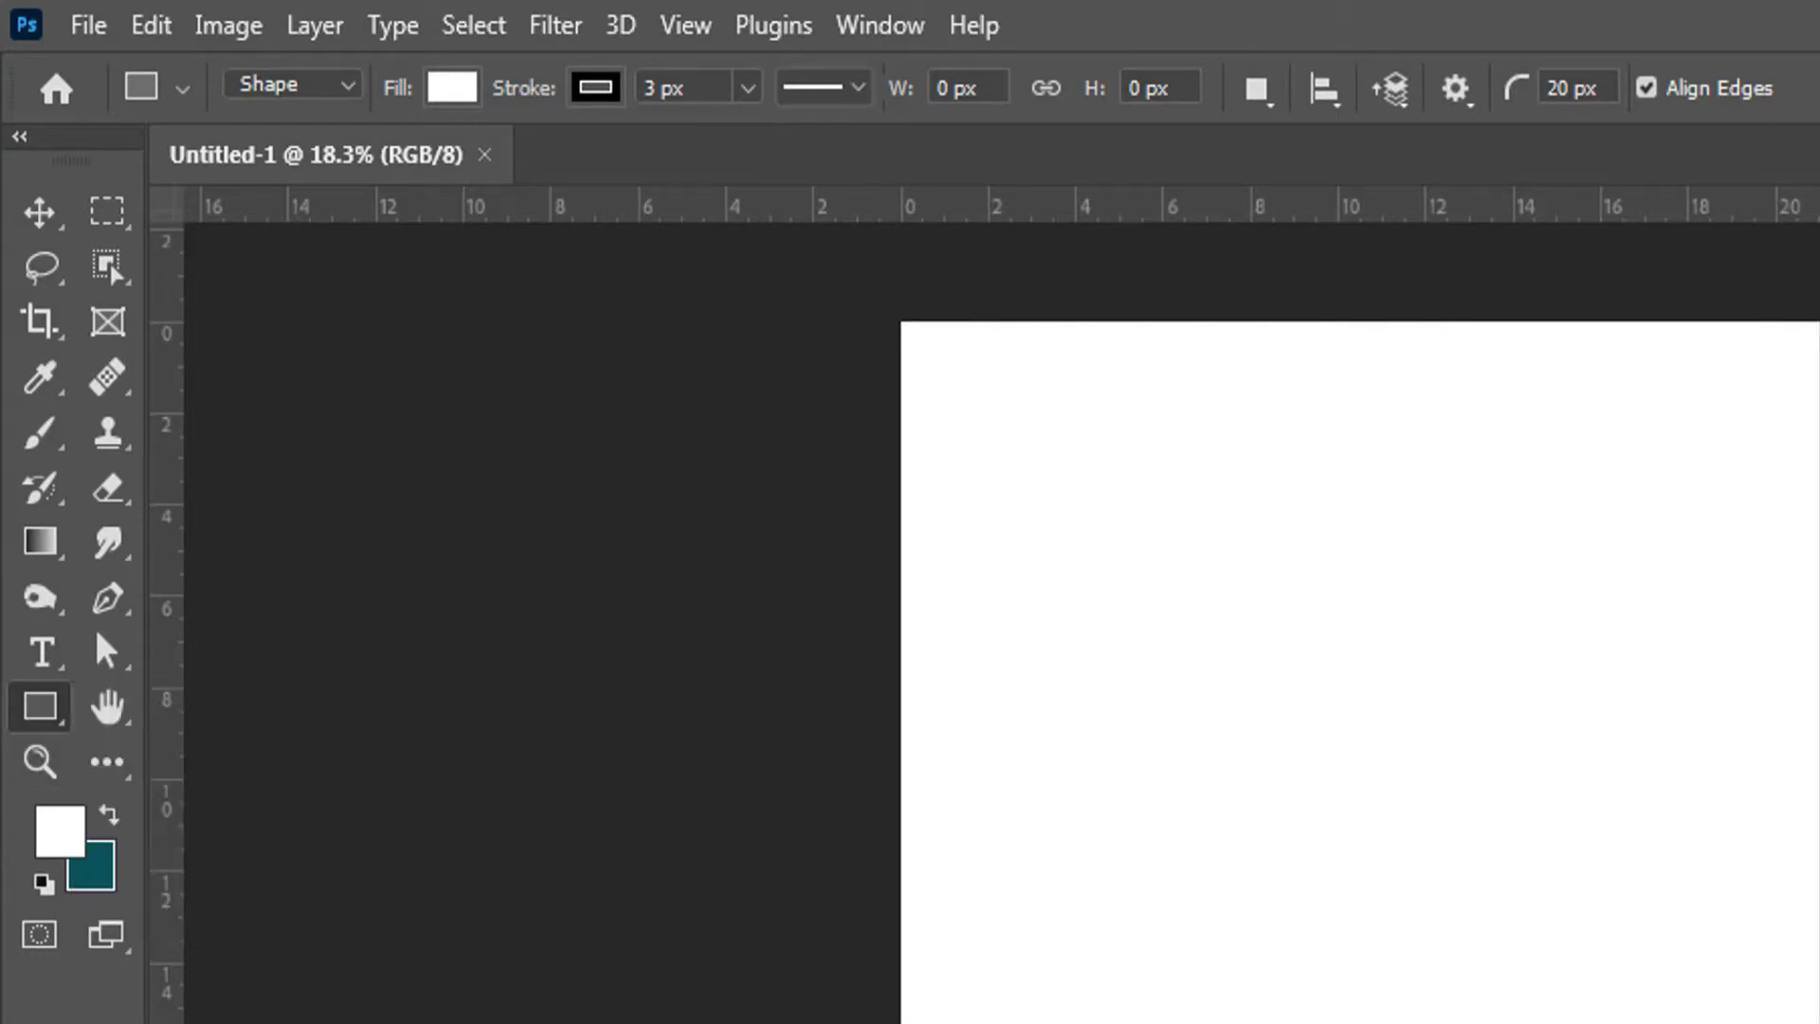
pyautogui.rightClick(55, 711)
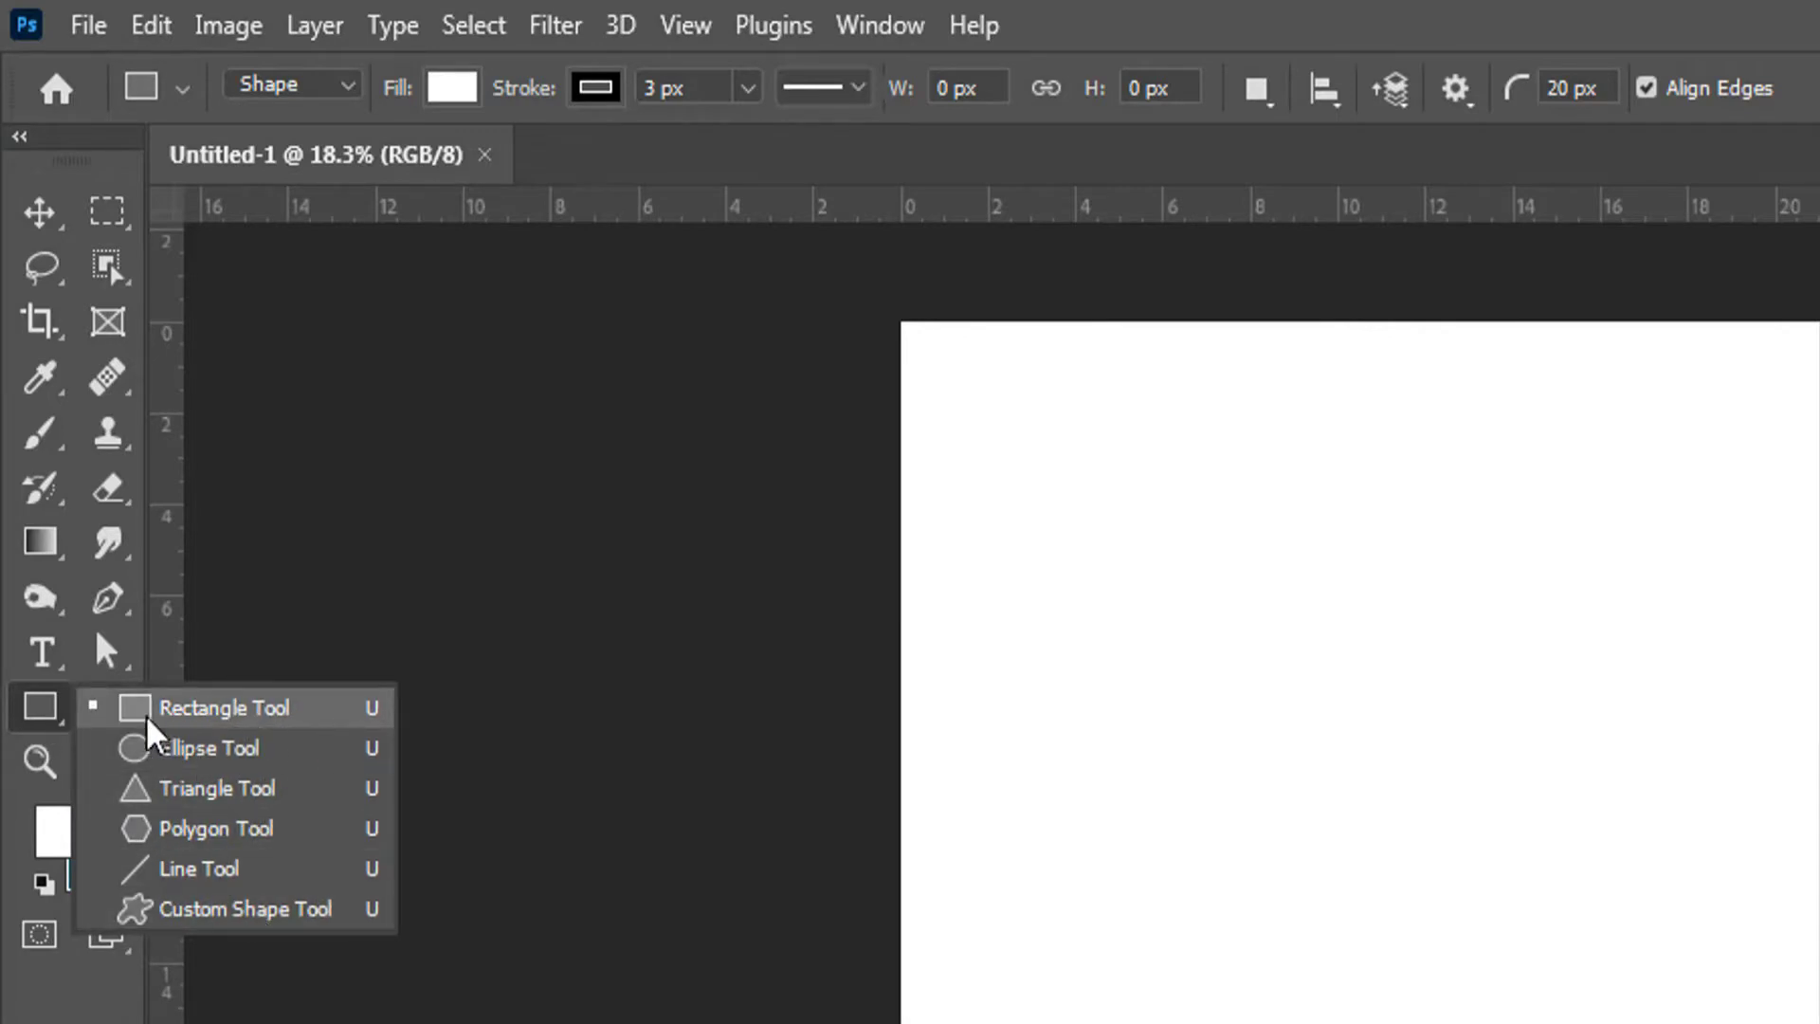
pyautogui.click(285, 735)
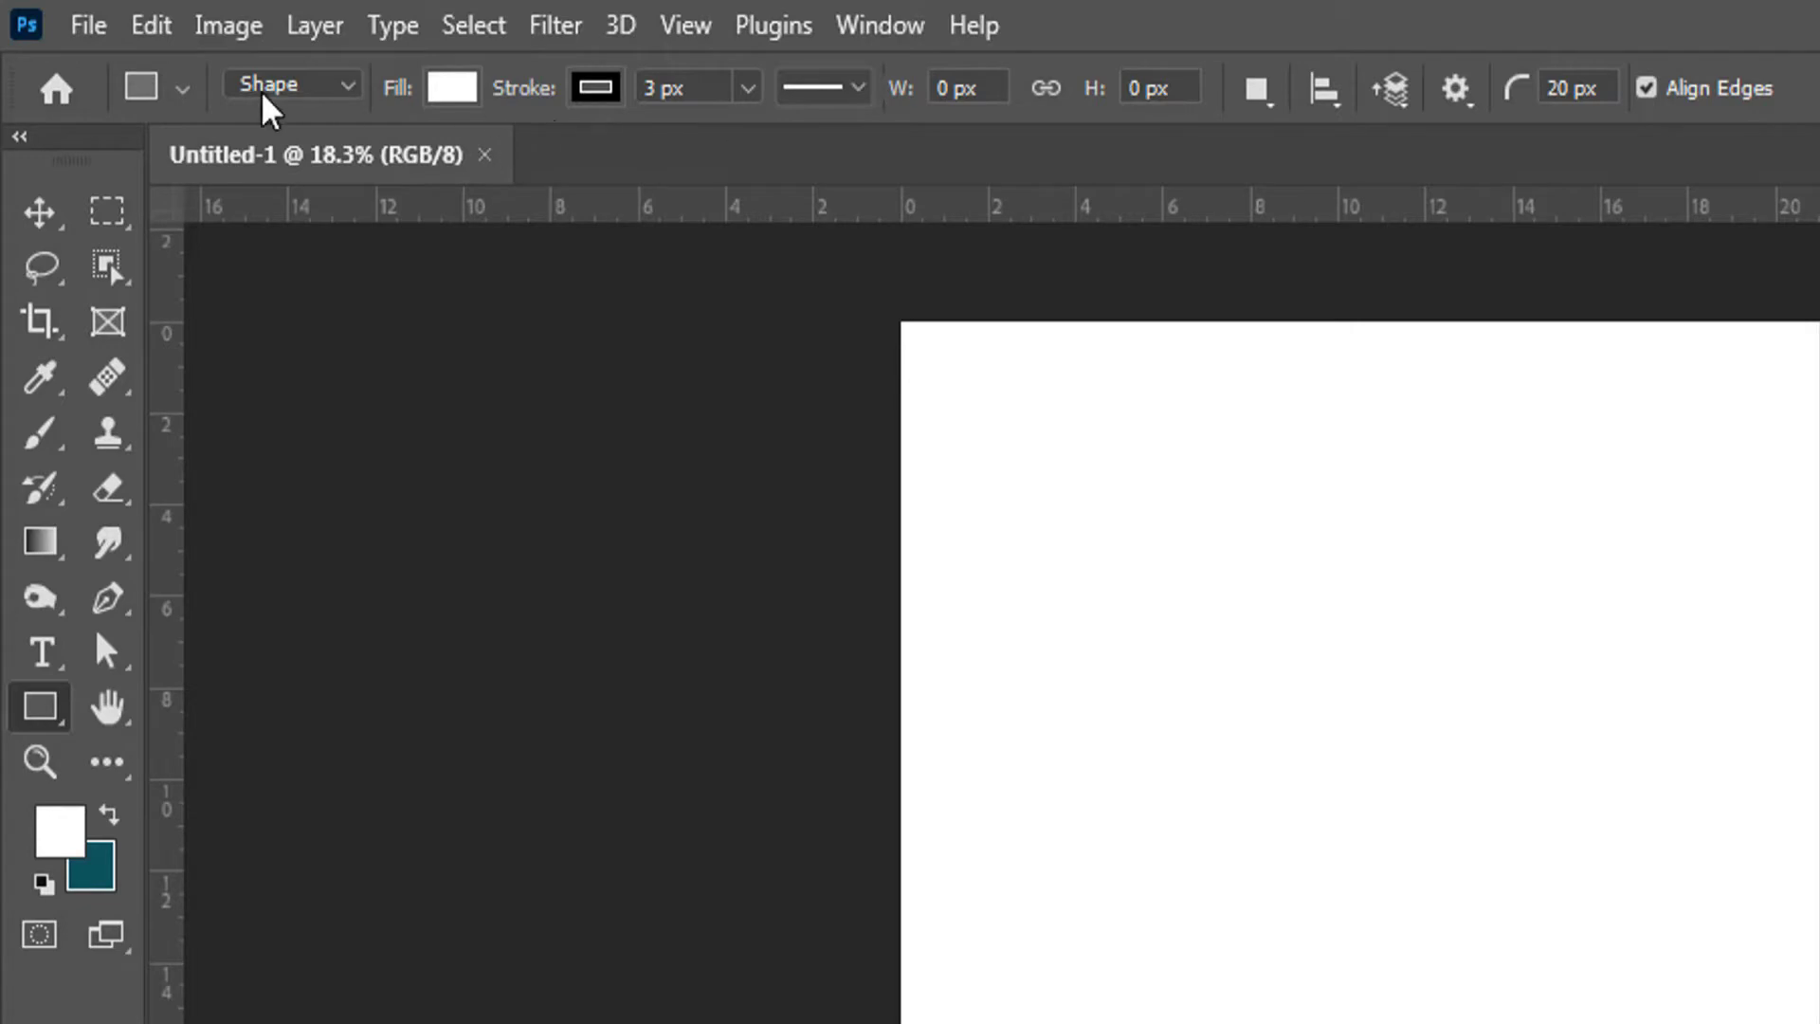
# Review the Rectangle Tool's drawing modes and choose Shape
pyautogui.click(337, 89)
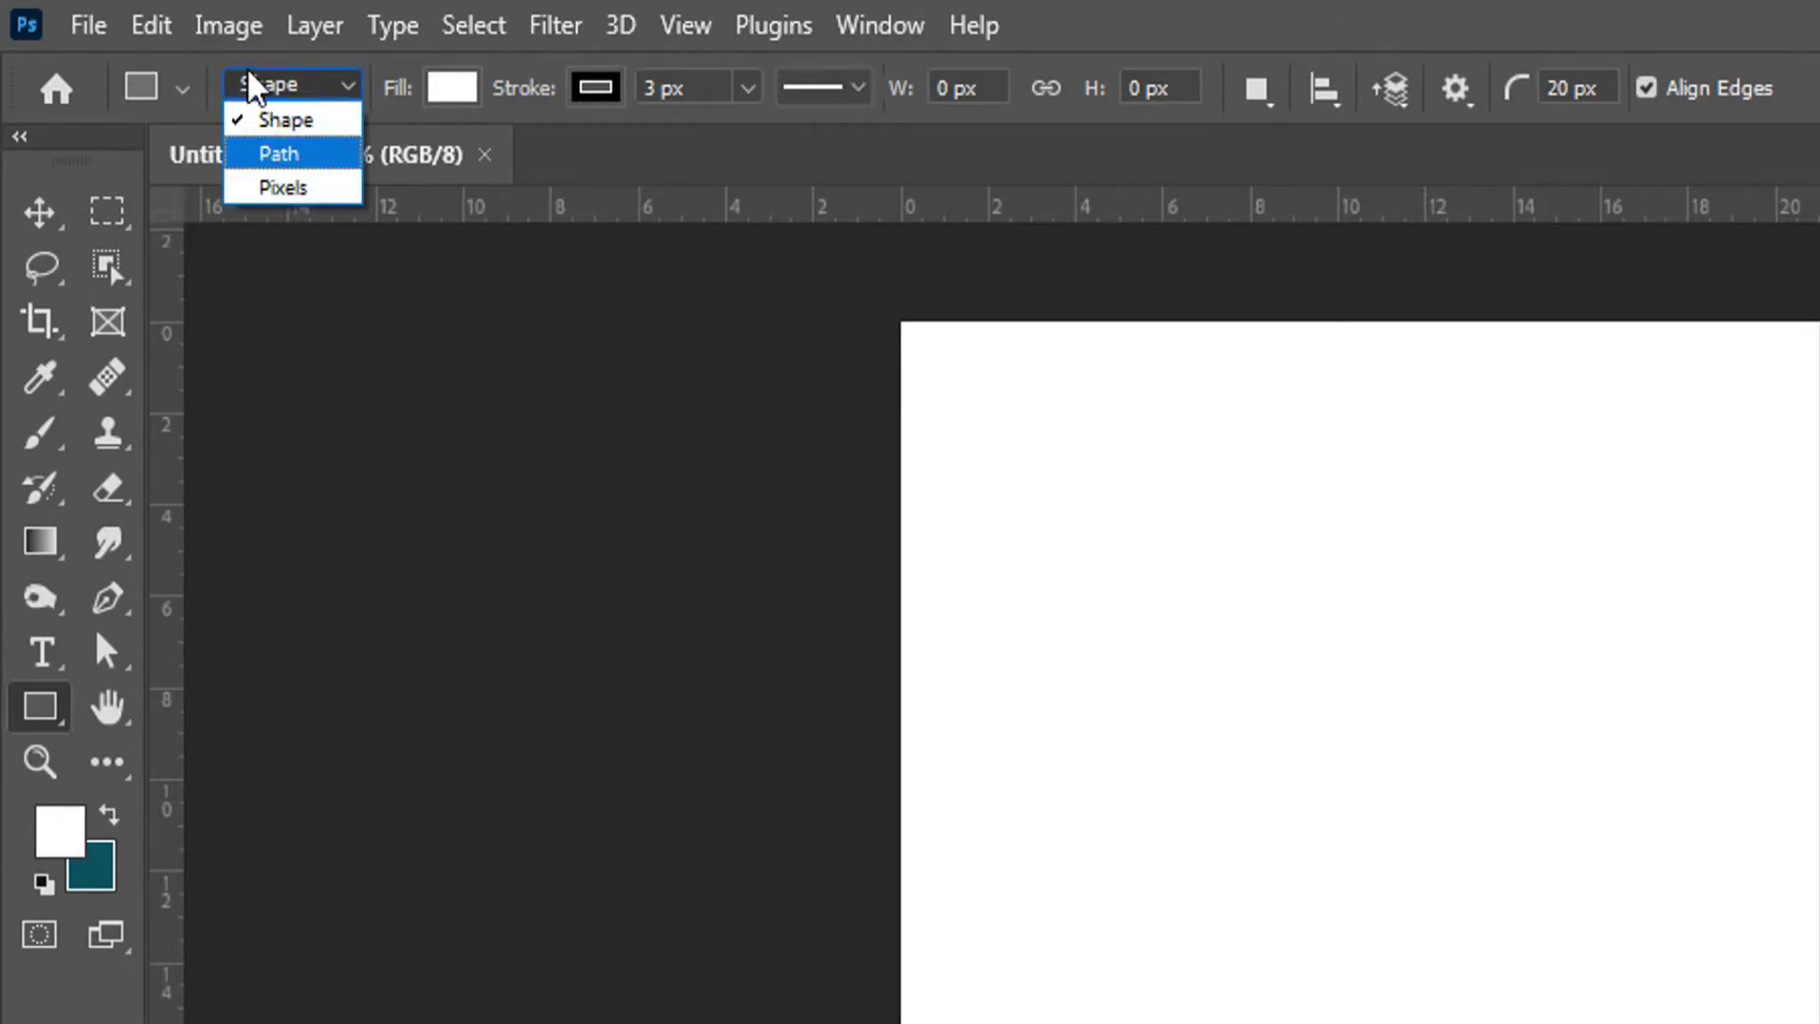
pyautogui.click(349, 87)
pyautogui.click(349, 87)
pyautogui.click(313, 128)
pyautogui.click(321, 95)
pyautogui.click(304, 123)
# Set the shape fill to the first red-orange swatch of the Light color group
pyautogui.click(462, 95)
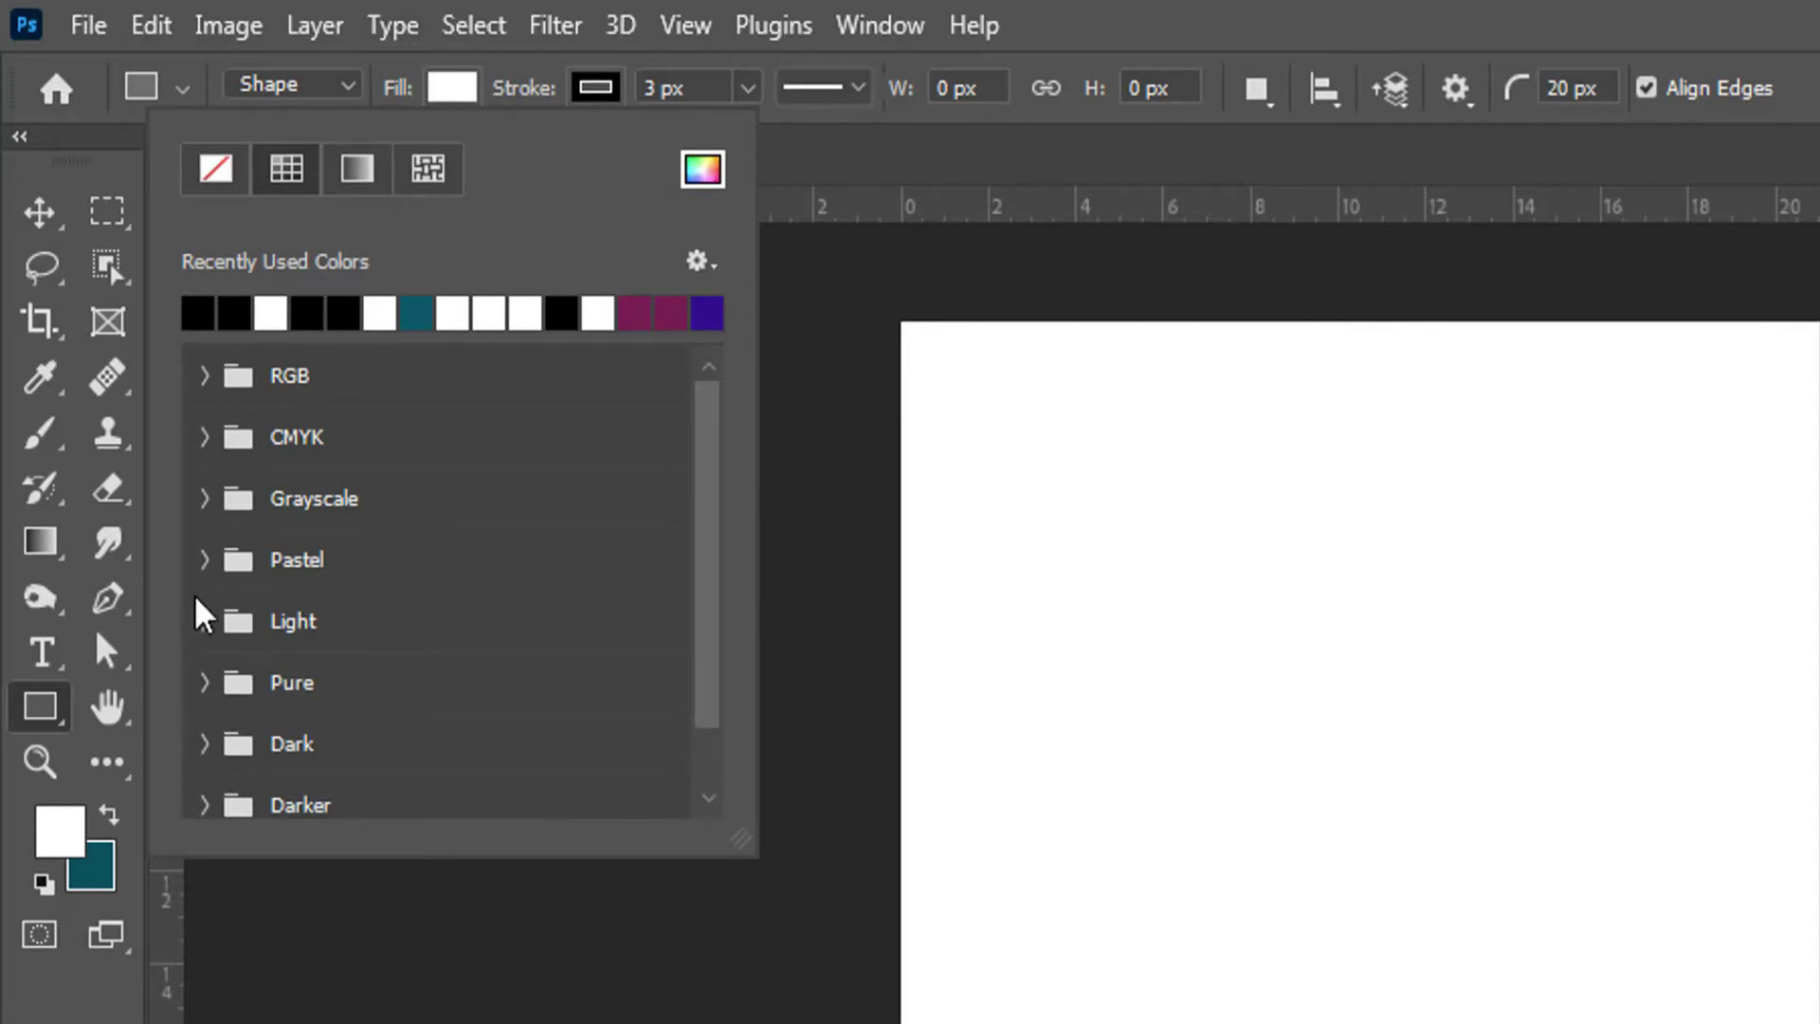
pyautogui.click(205, 375)
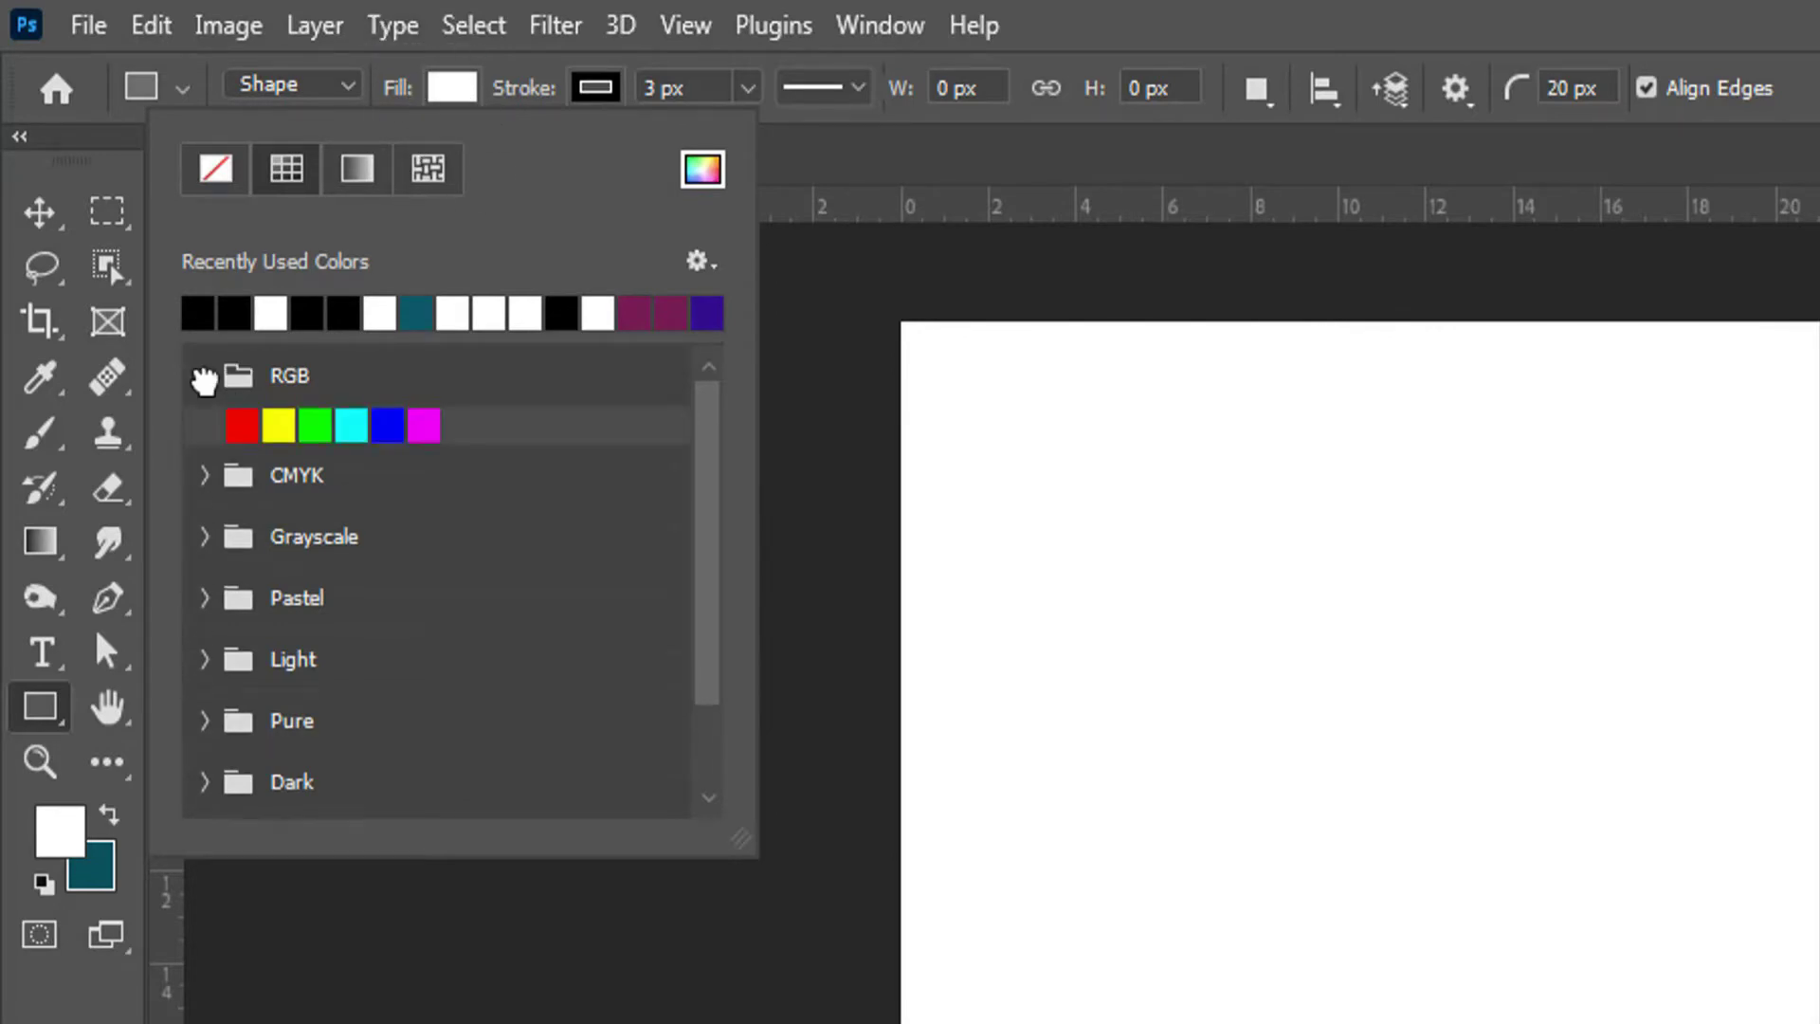
pyautogui.click(207, 537)
pyautogui.scroll(-2, 194, 583)
pyautogui.click(203, 666)
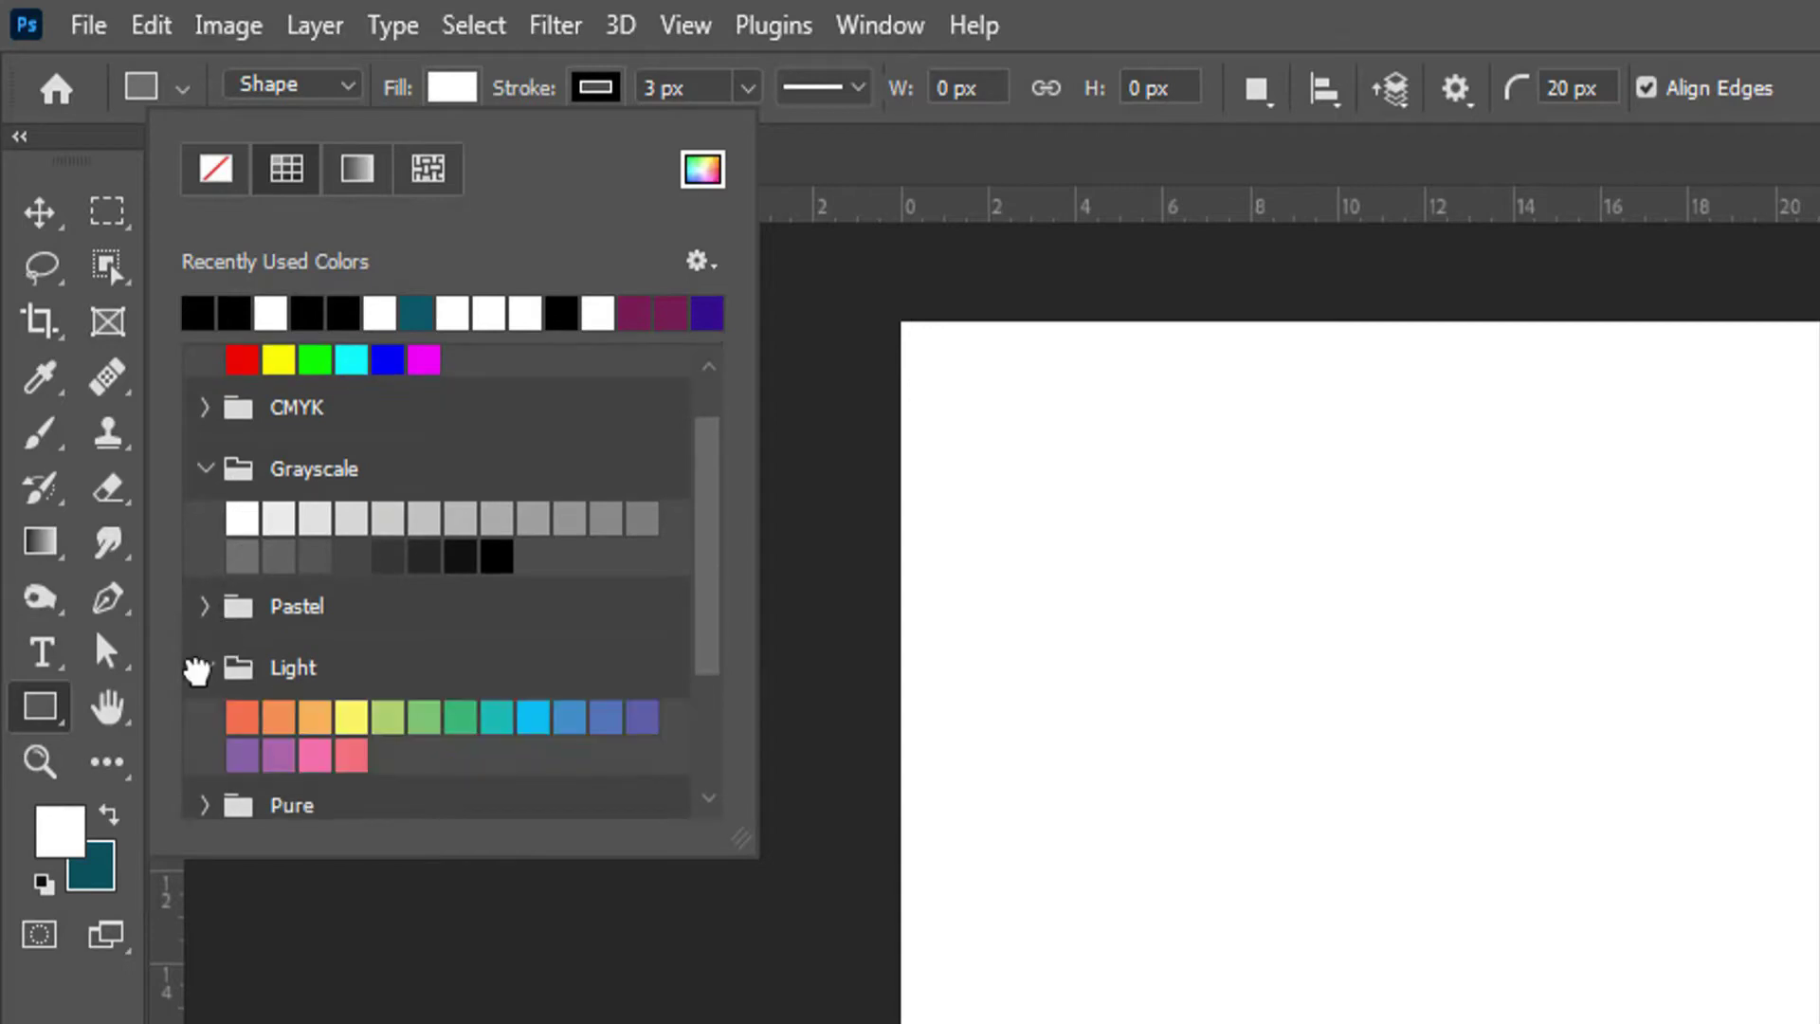
pyautogui.scroll(-1, 266, 717)
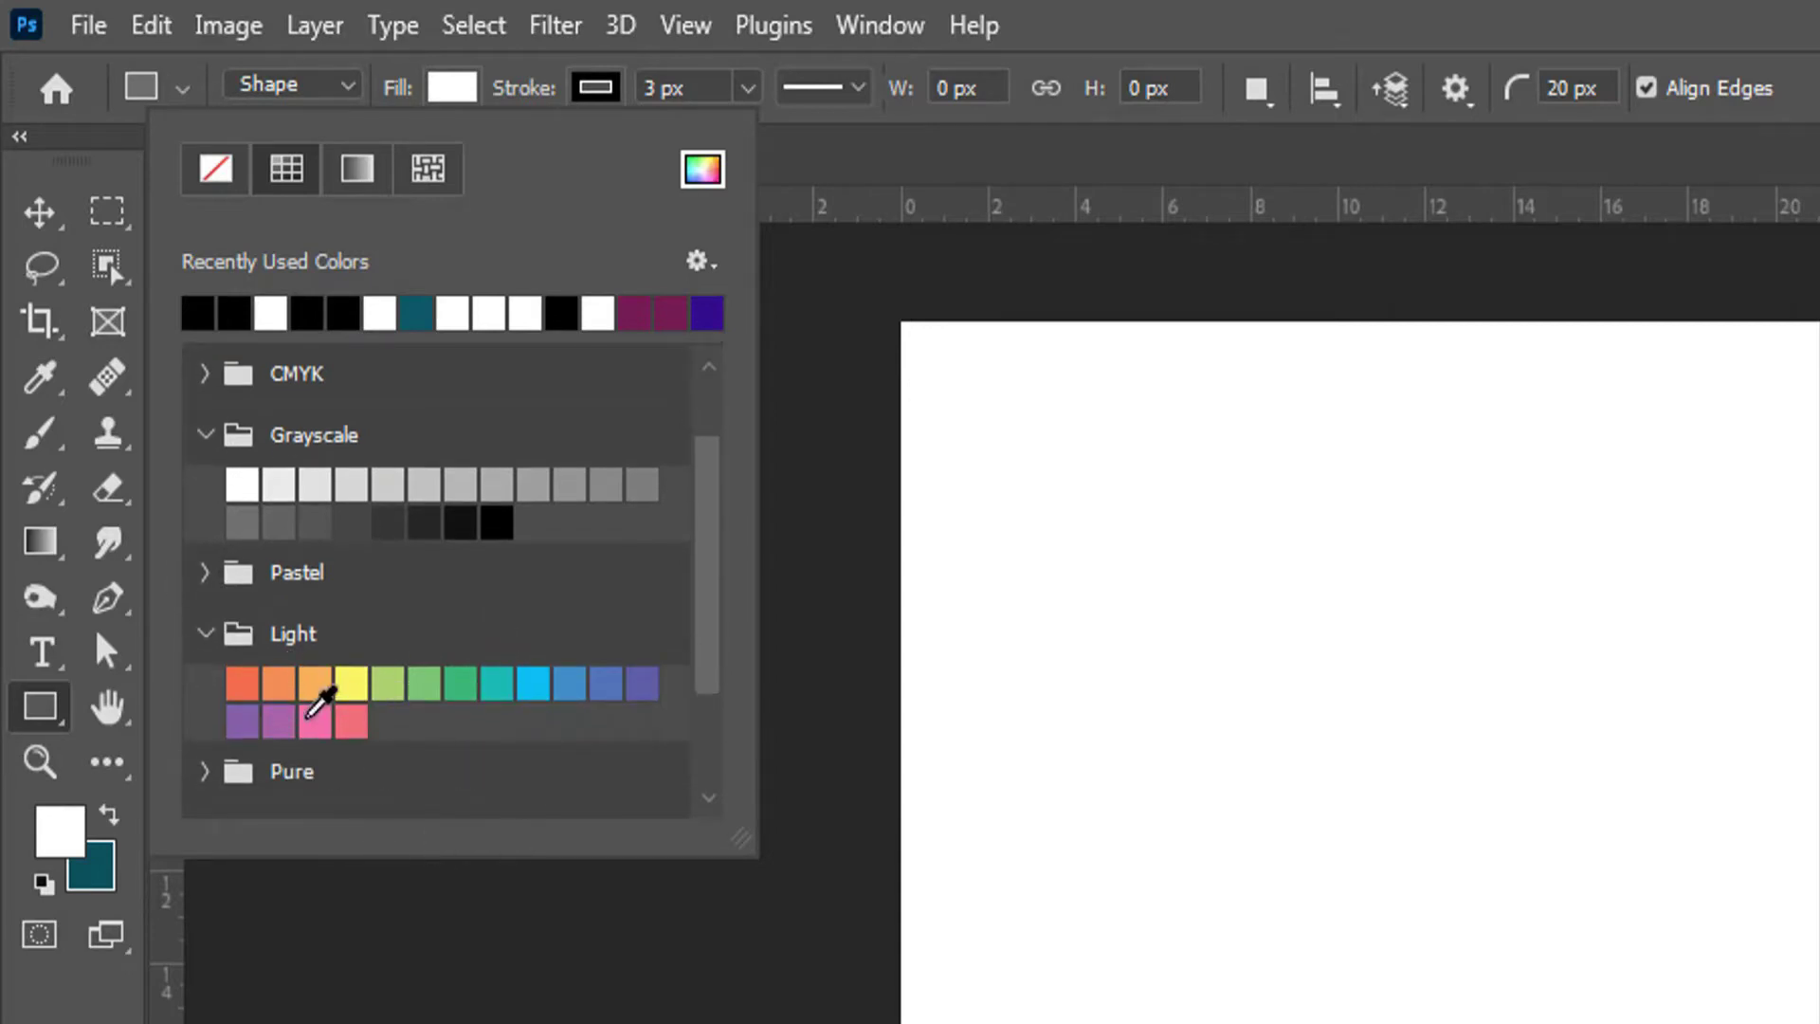
pyautogui.click(244, 679)
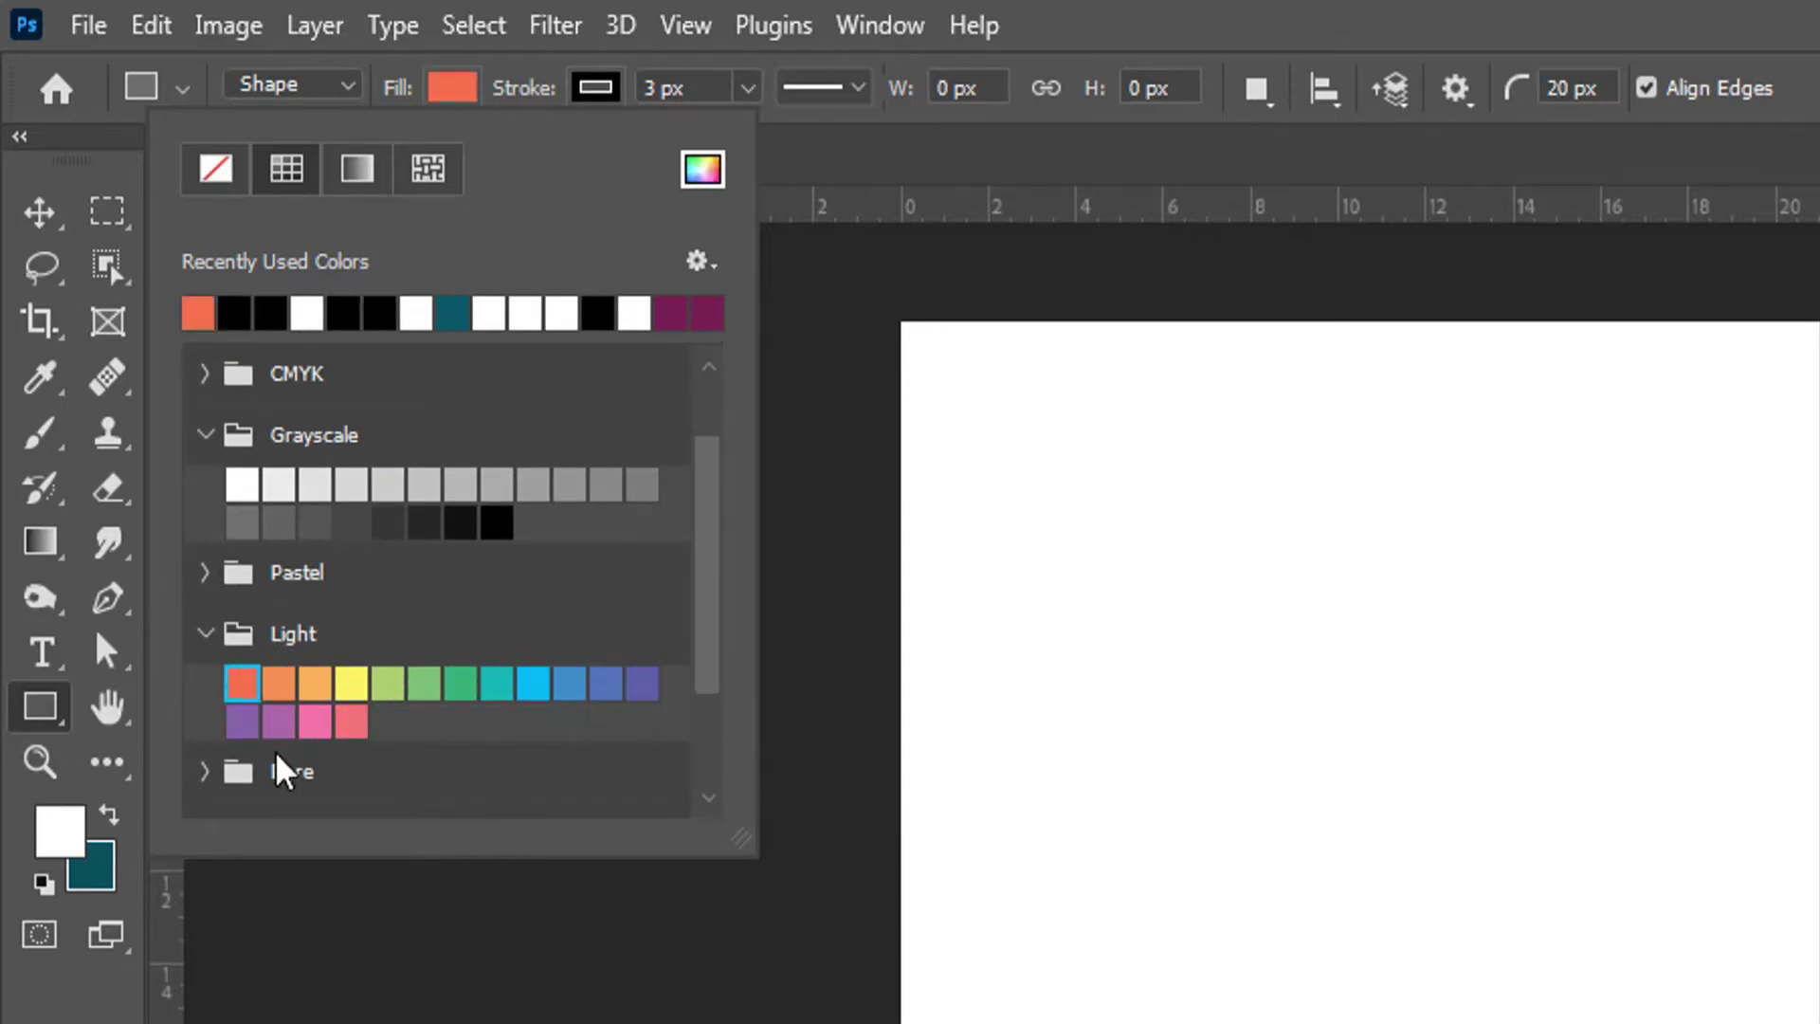
pyautogui.click(713, 17)
pyautogui.moveTo(880, 25)
pyautogui.click(1253, 19)
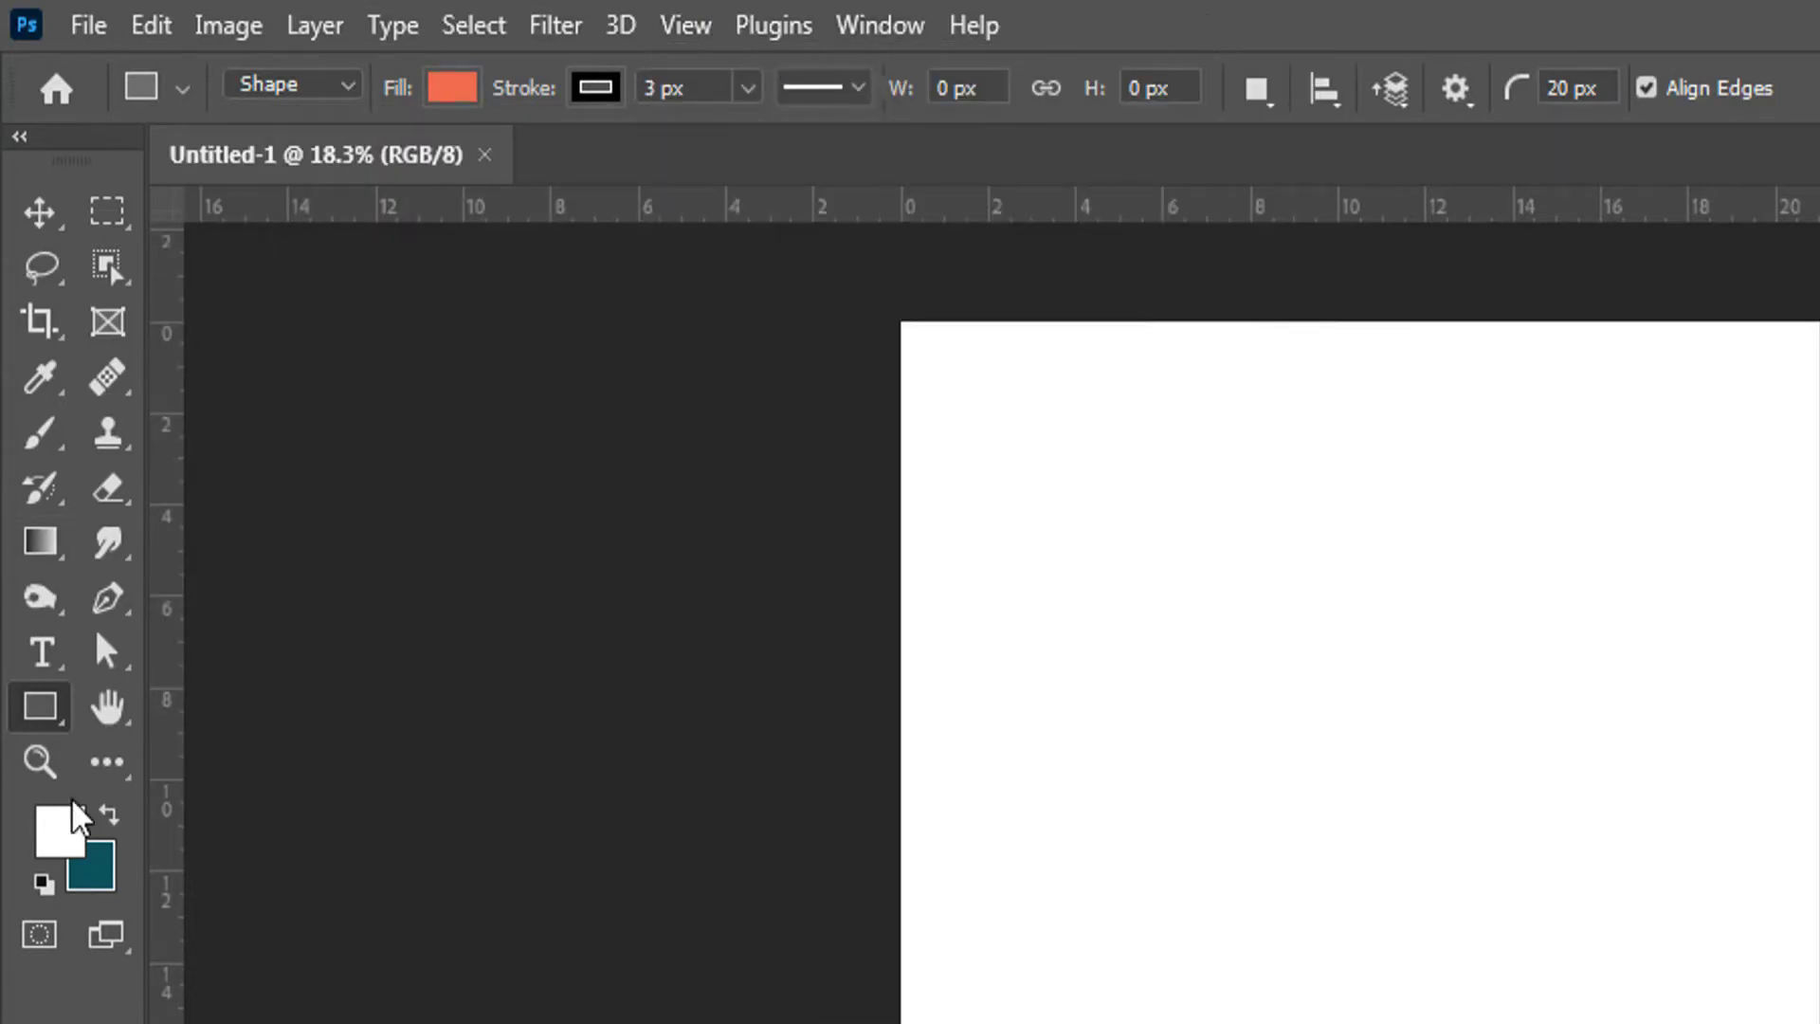
pyautogui.click(453, 90)
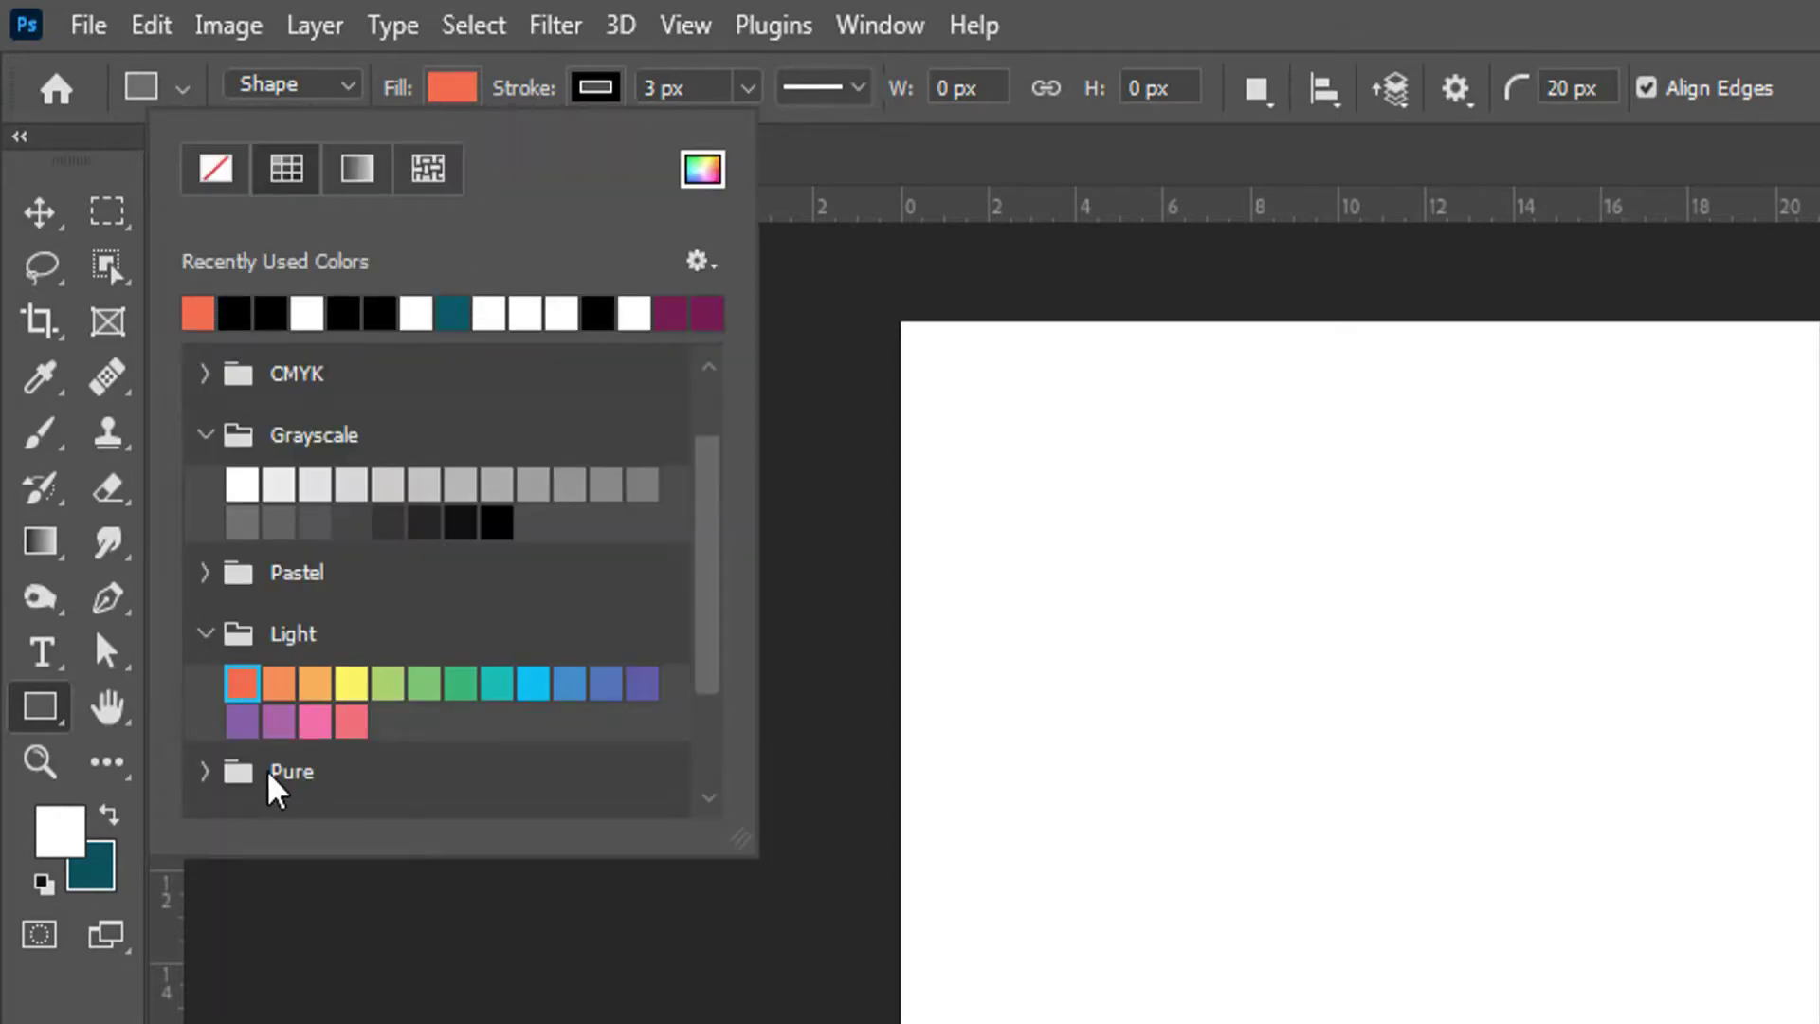
pyautogui.click(1455, 19)
# Draw a rectangle of about 1616 x 958 px in the upper part of the page
pyautogui.scroll(2, 1073, 744)
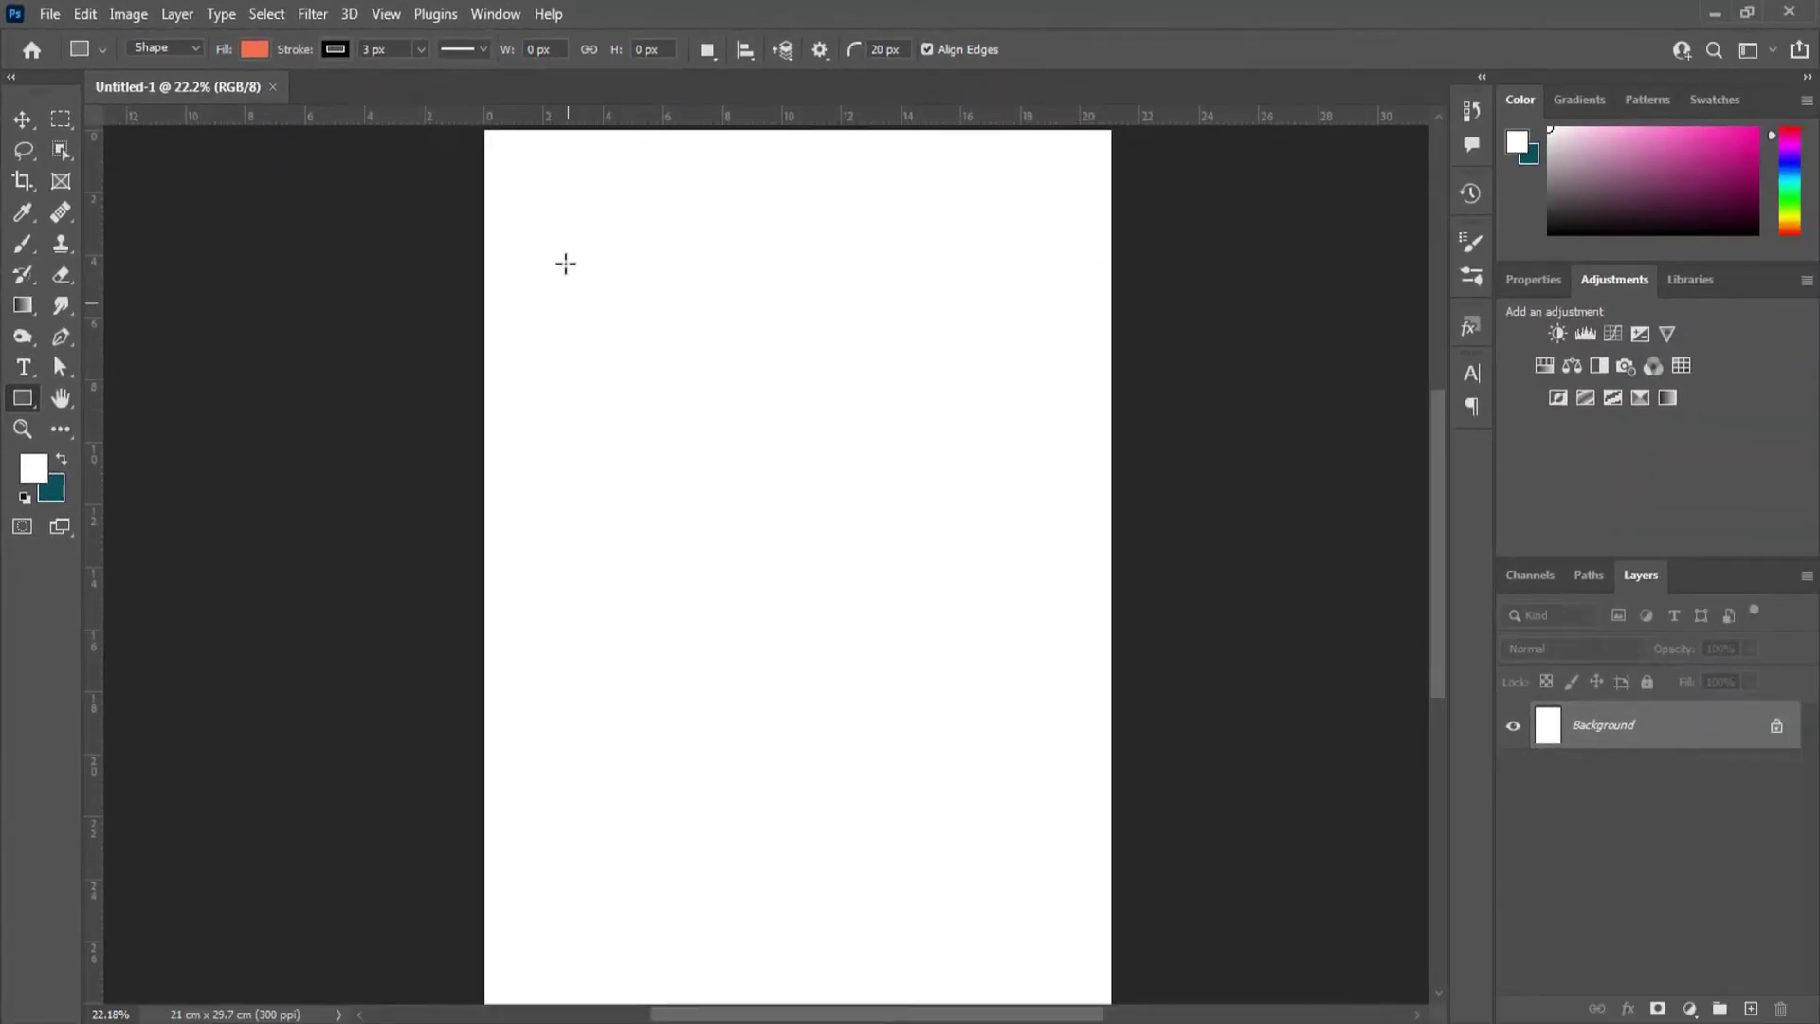
pyautogui.scroll(-1, 586, 369)
pyautogui.moveTo(551, 259); pyautogui.dragTo(890, 460)
pyautogui.scroll(1, 727, 563)
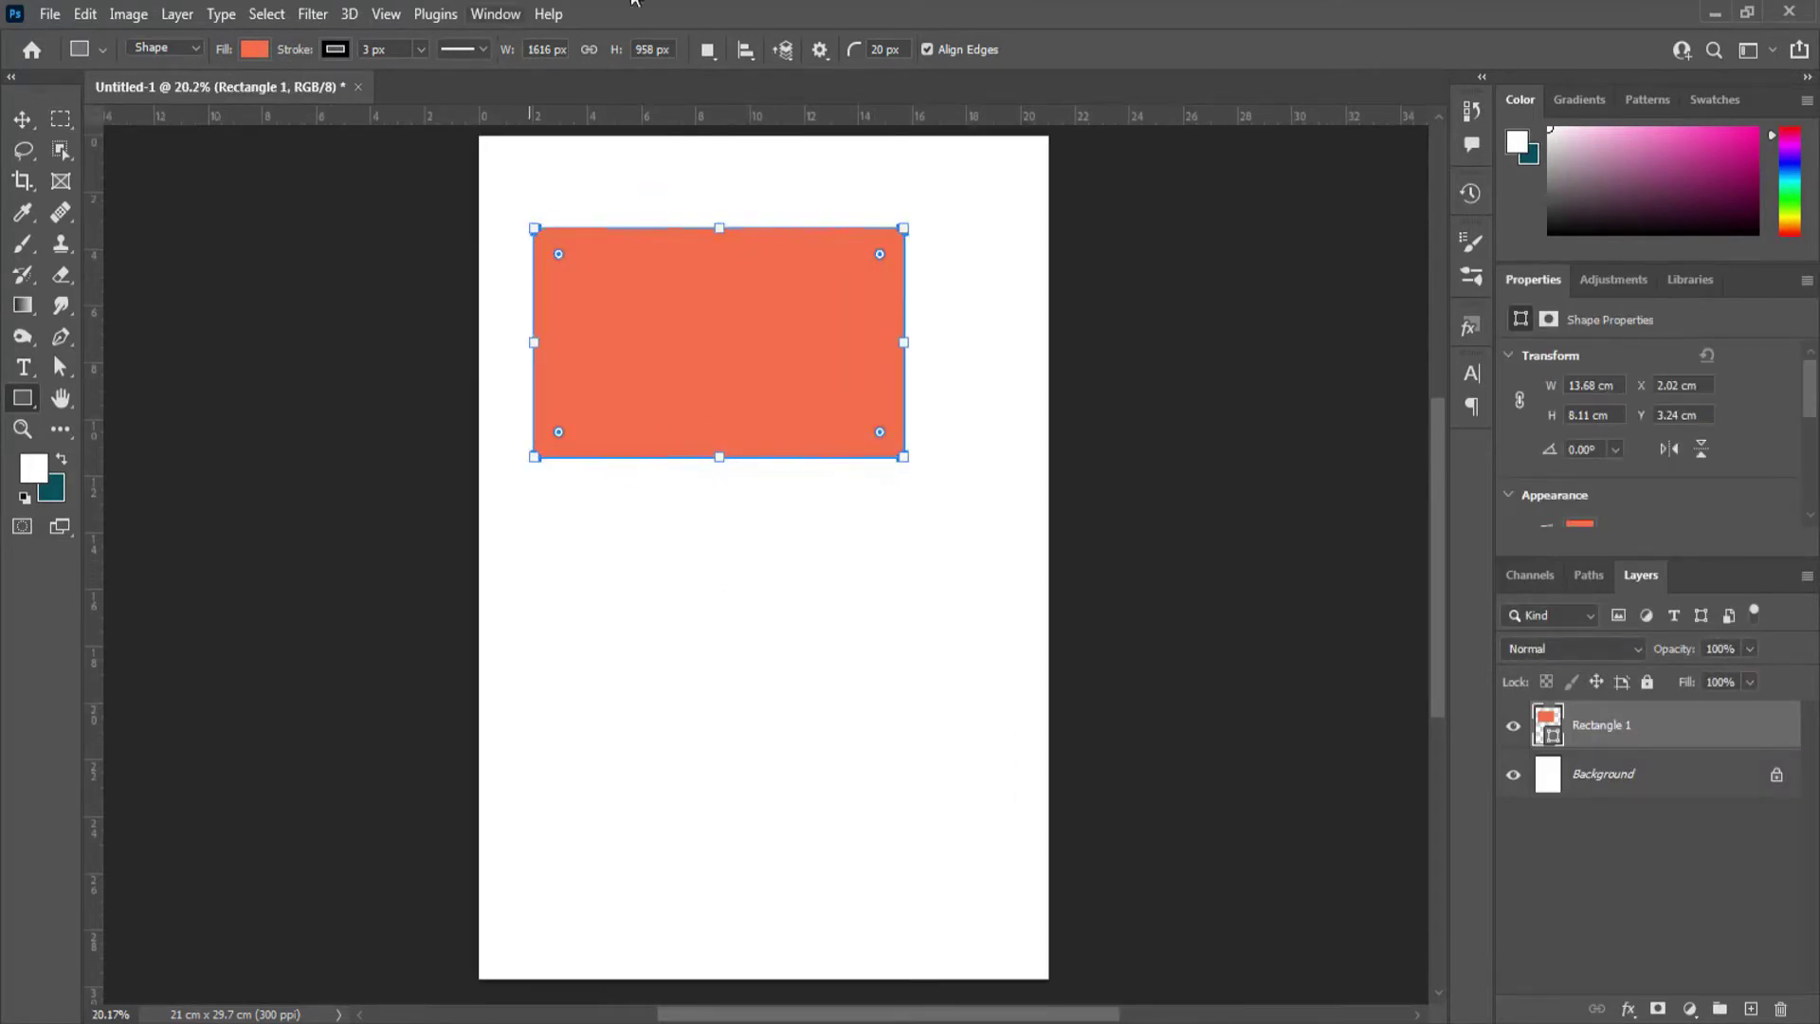
pyautogui.press('v')
pyautogui.scroll(3, 882, 230)
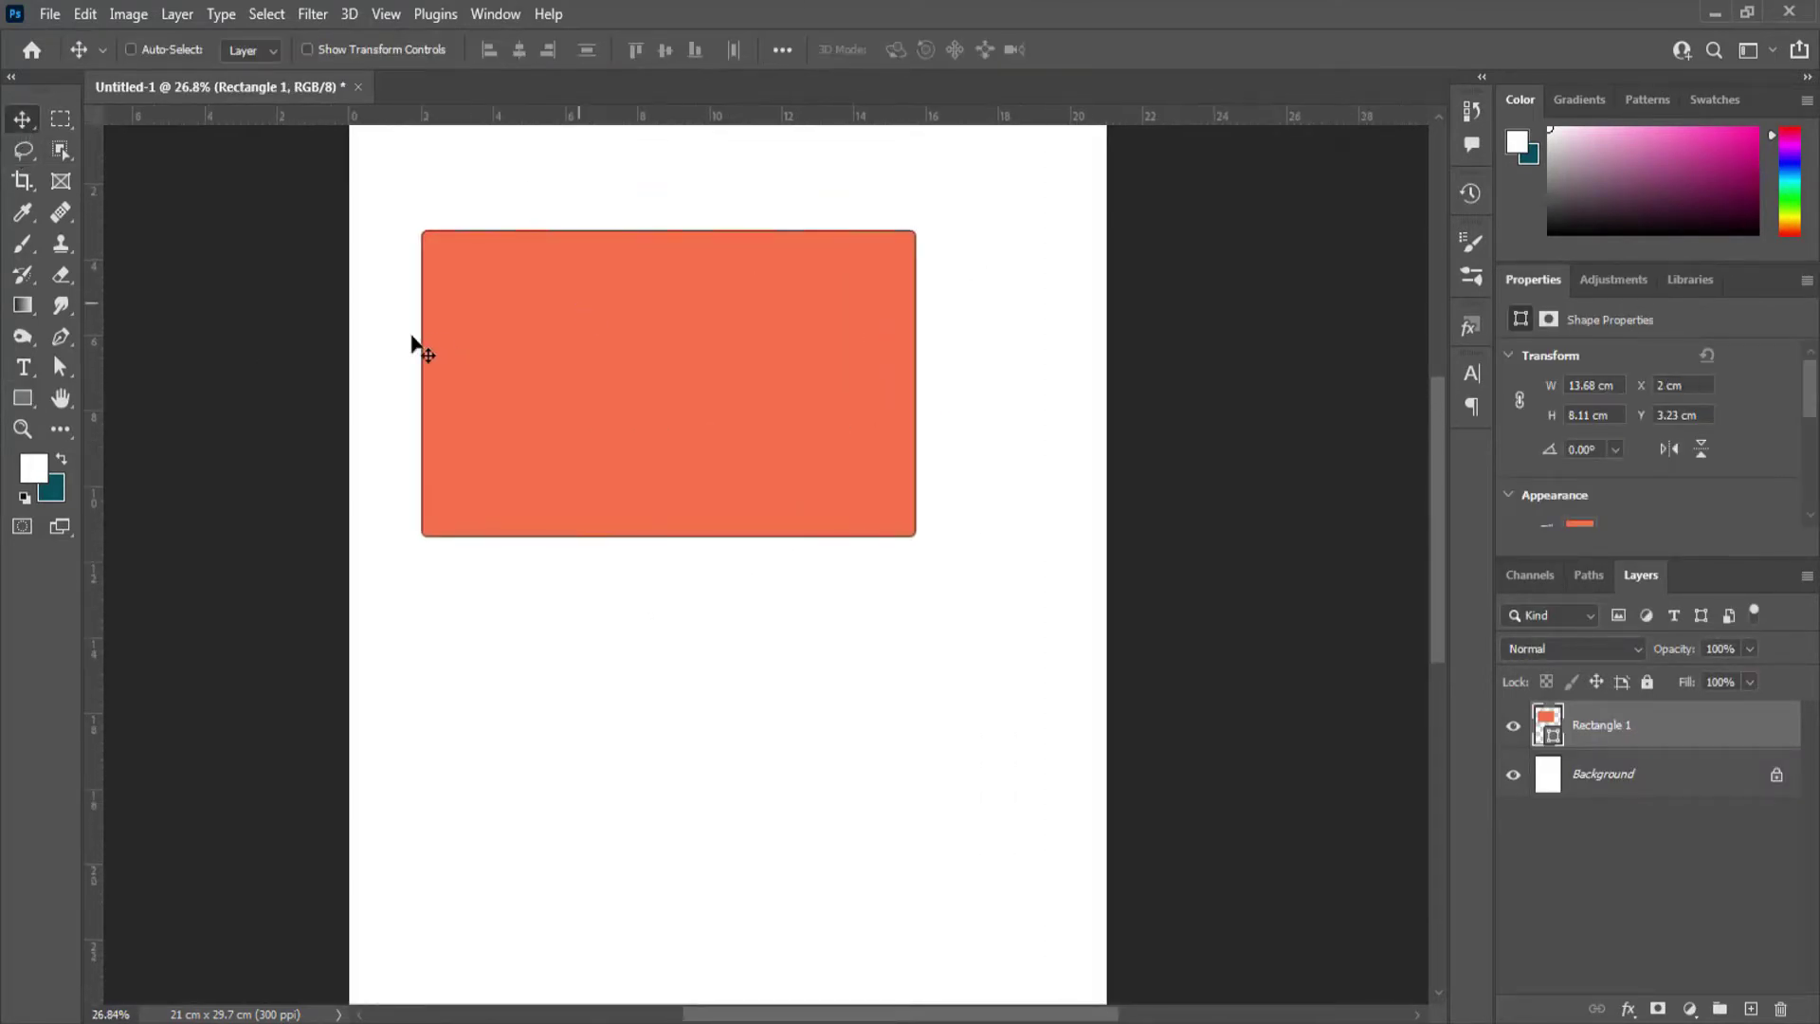
pyautogui.scroll(5, 568, 425)
pyautogui.moveTo(694, 317); pyautogui.dragTo(715, 475)
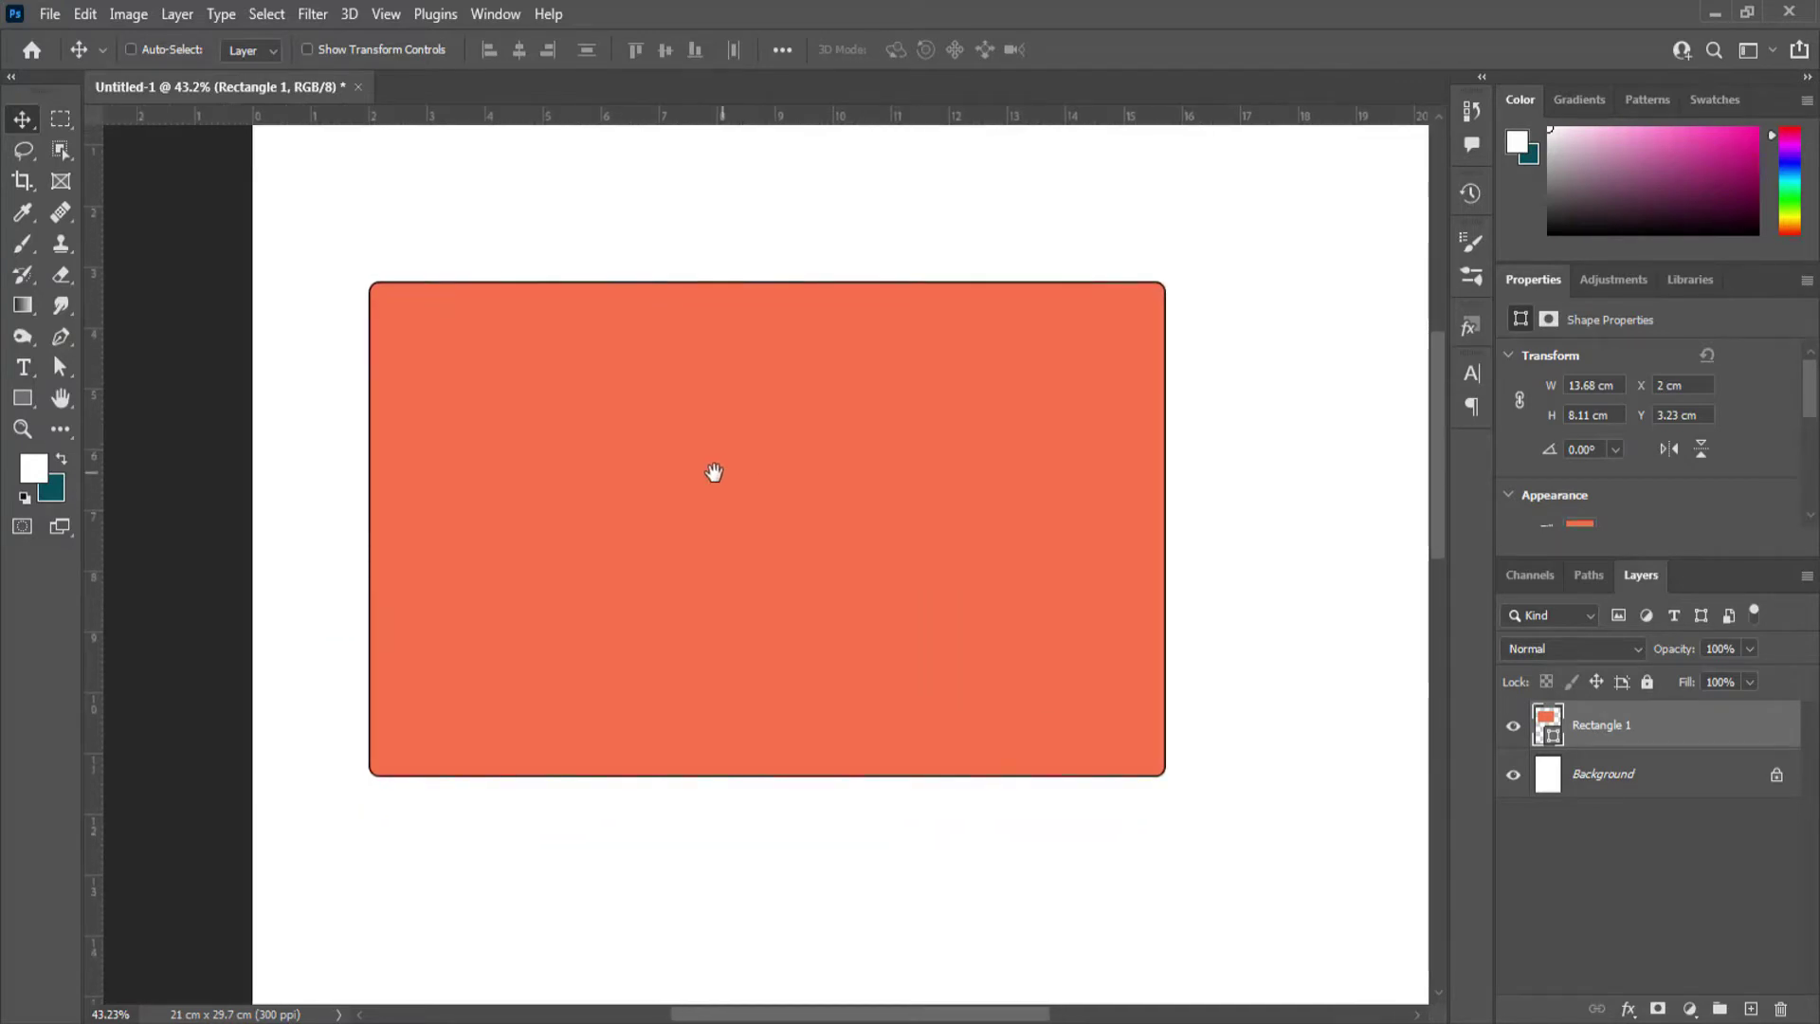
# Change the rectangle's stroke color to the recently used dark teal
pyautogui.click(22, 397)
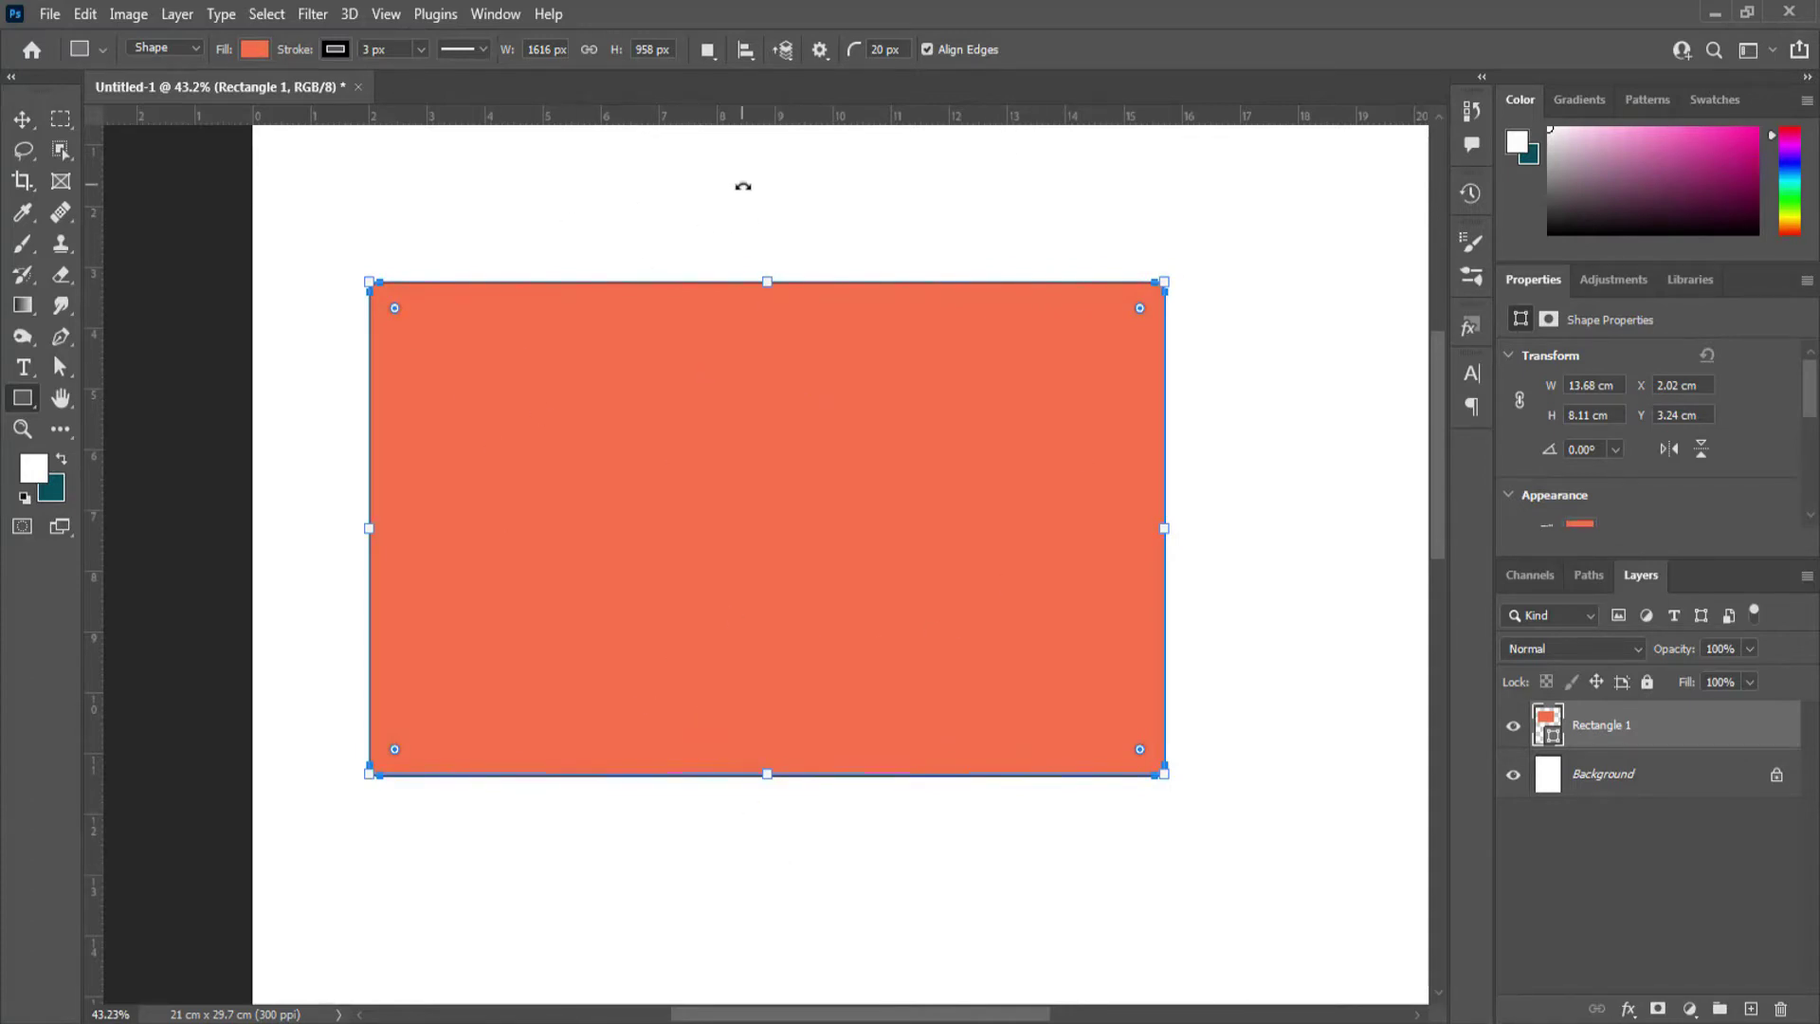
pyautogui.click(22, 118)
pyautogui.click(22, 401)
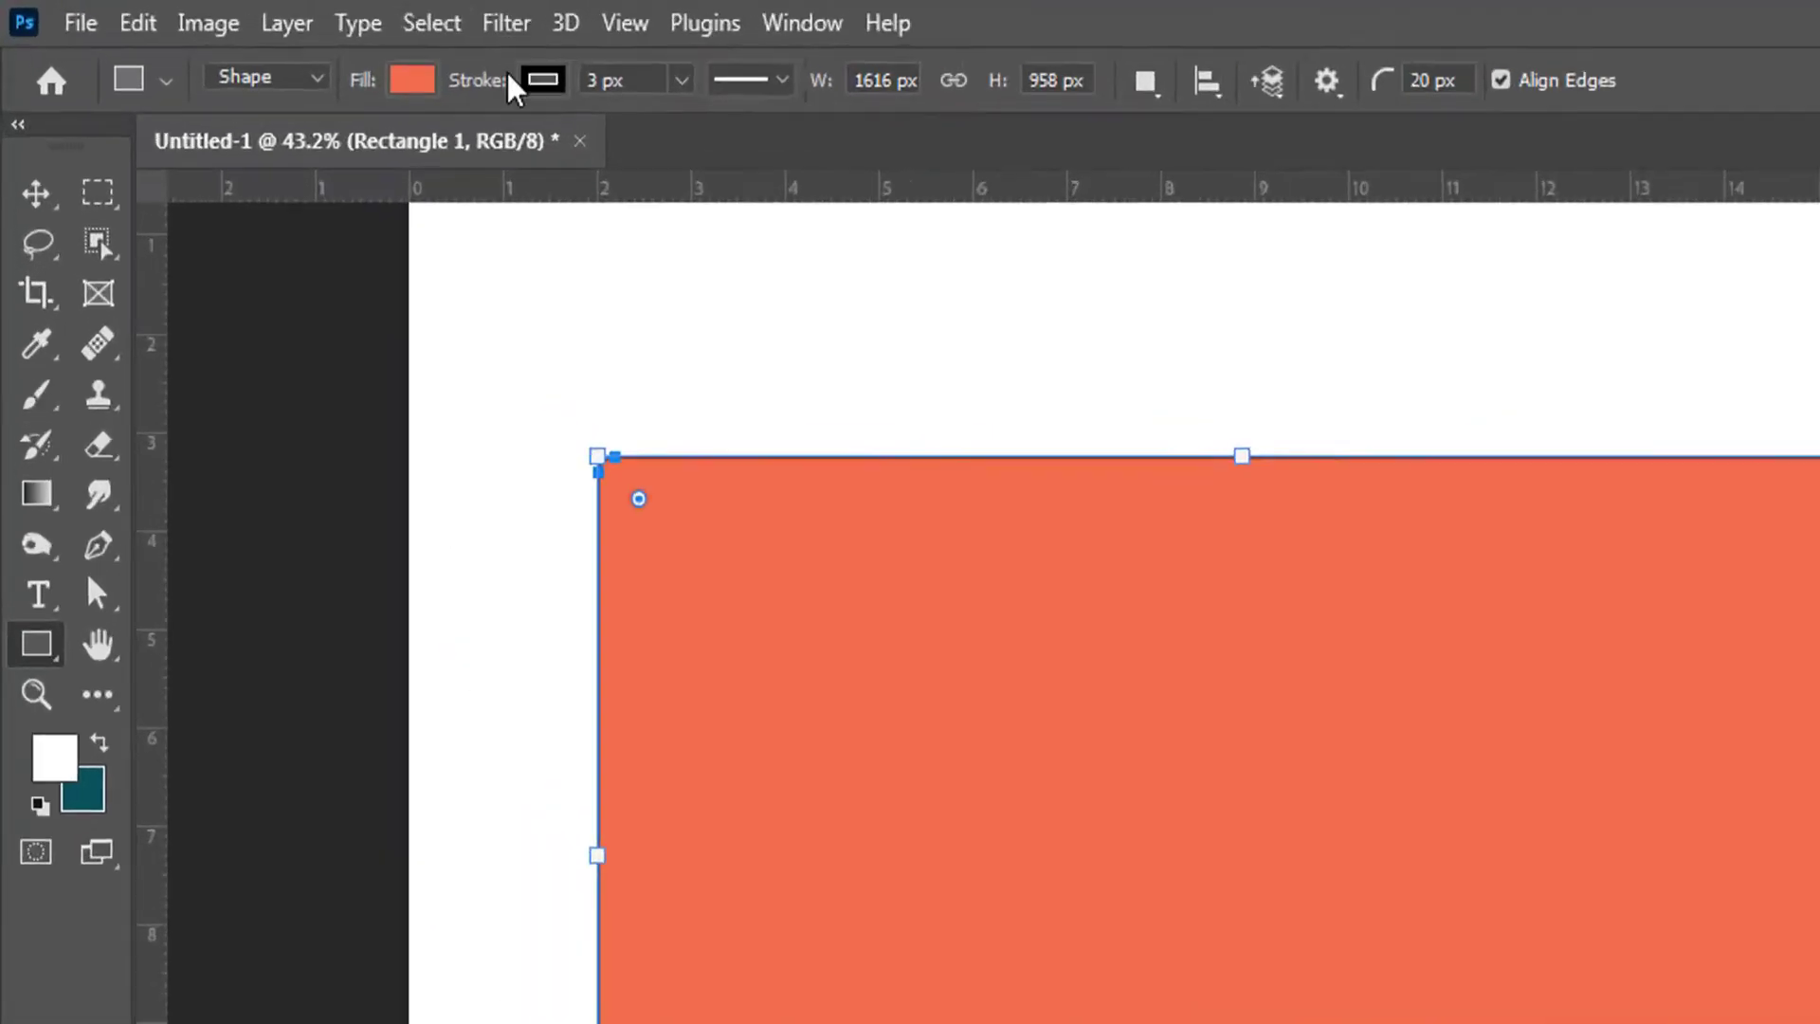
pyautogui.scroll(8, 1349, 528)
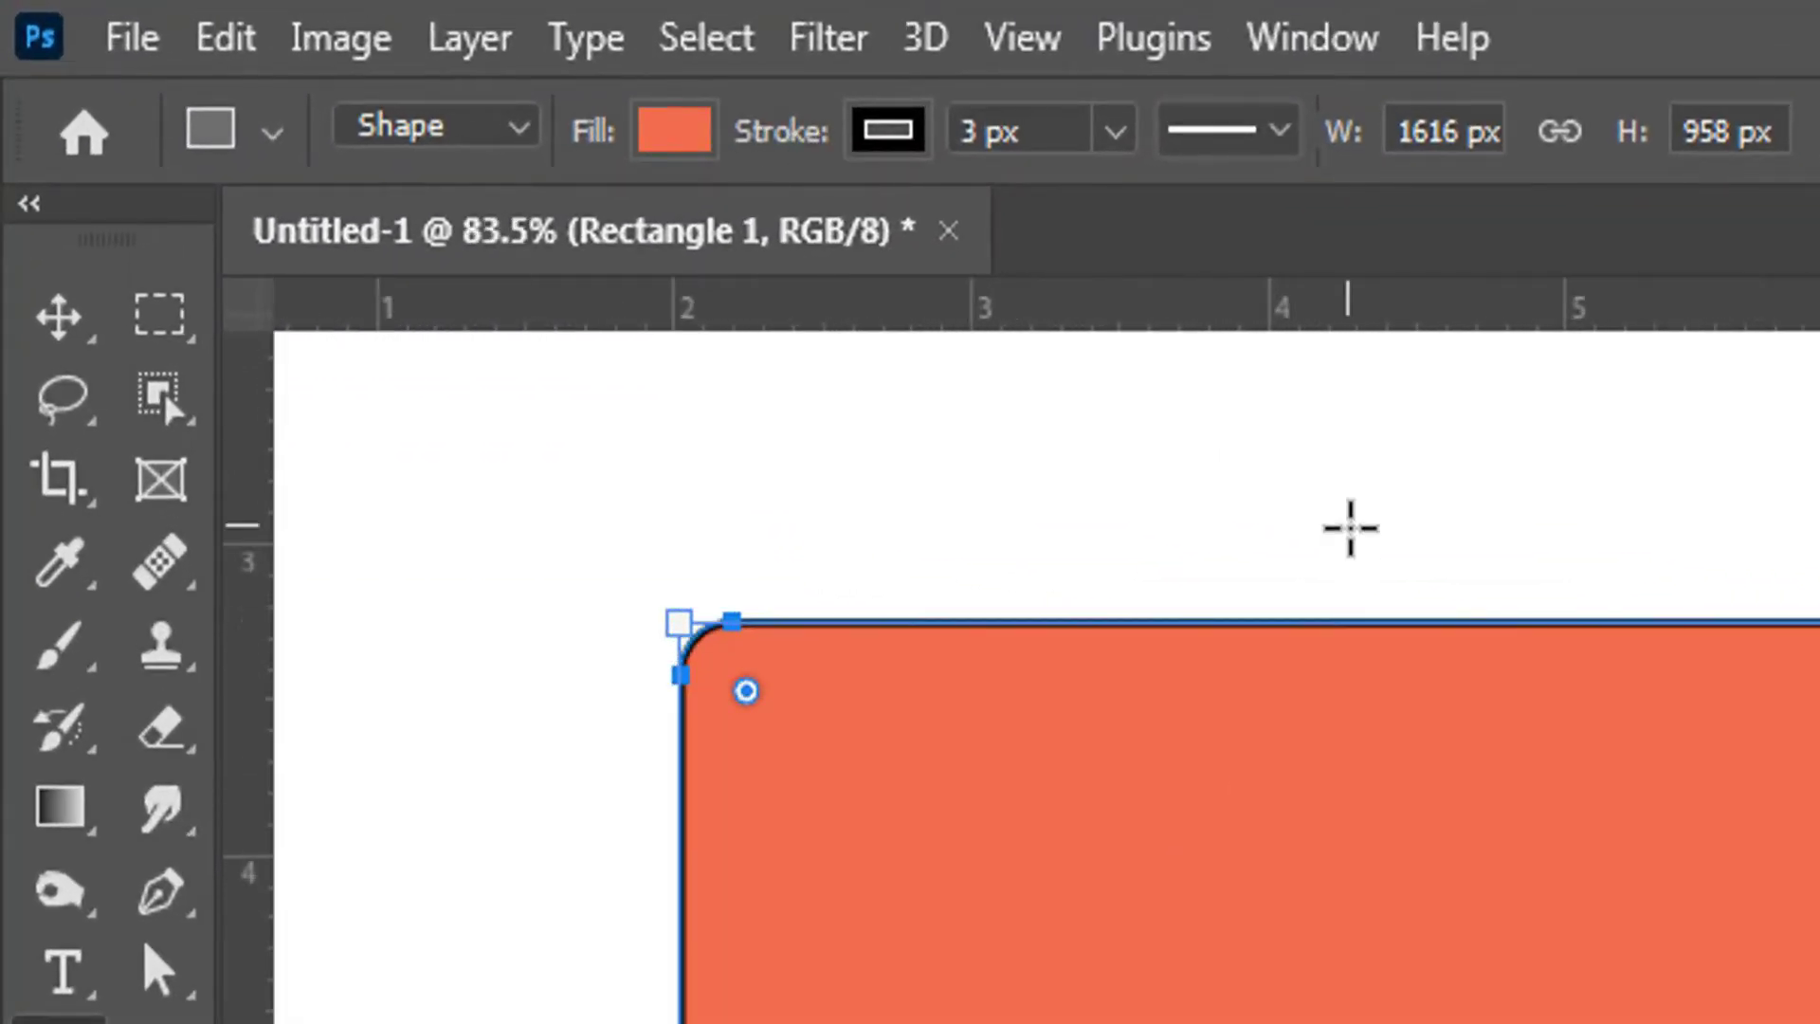
pyautogui.scroll(5, 1381, 882)
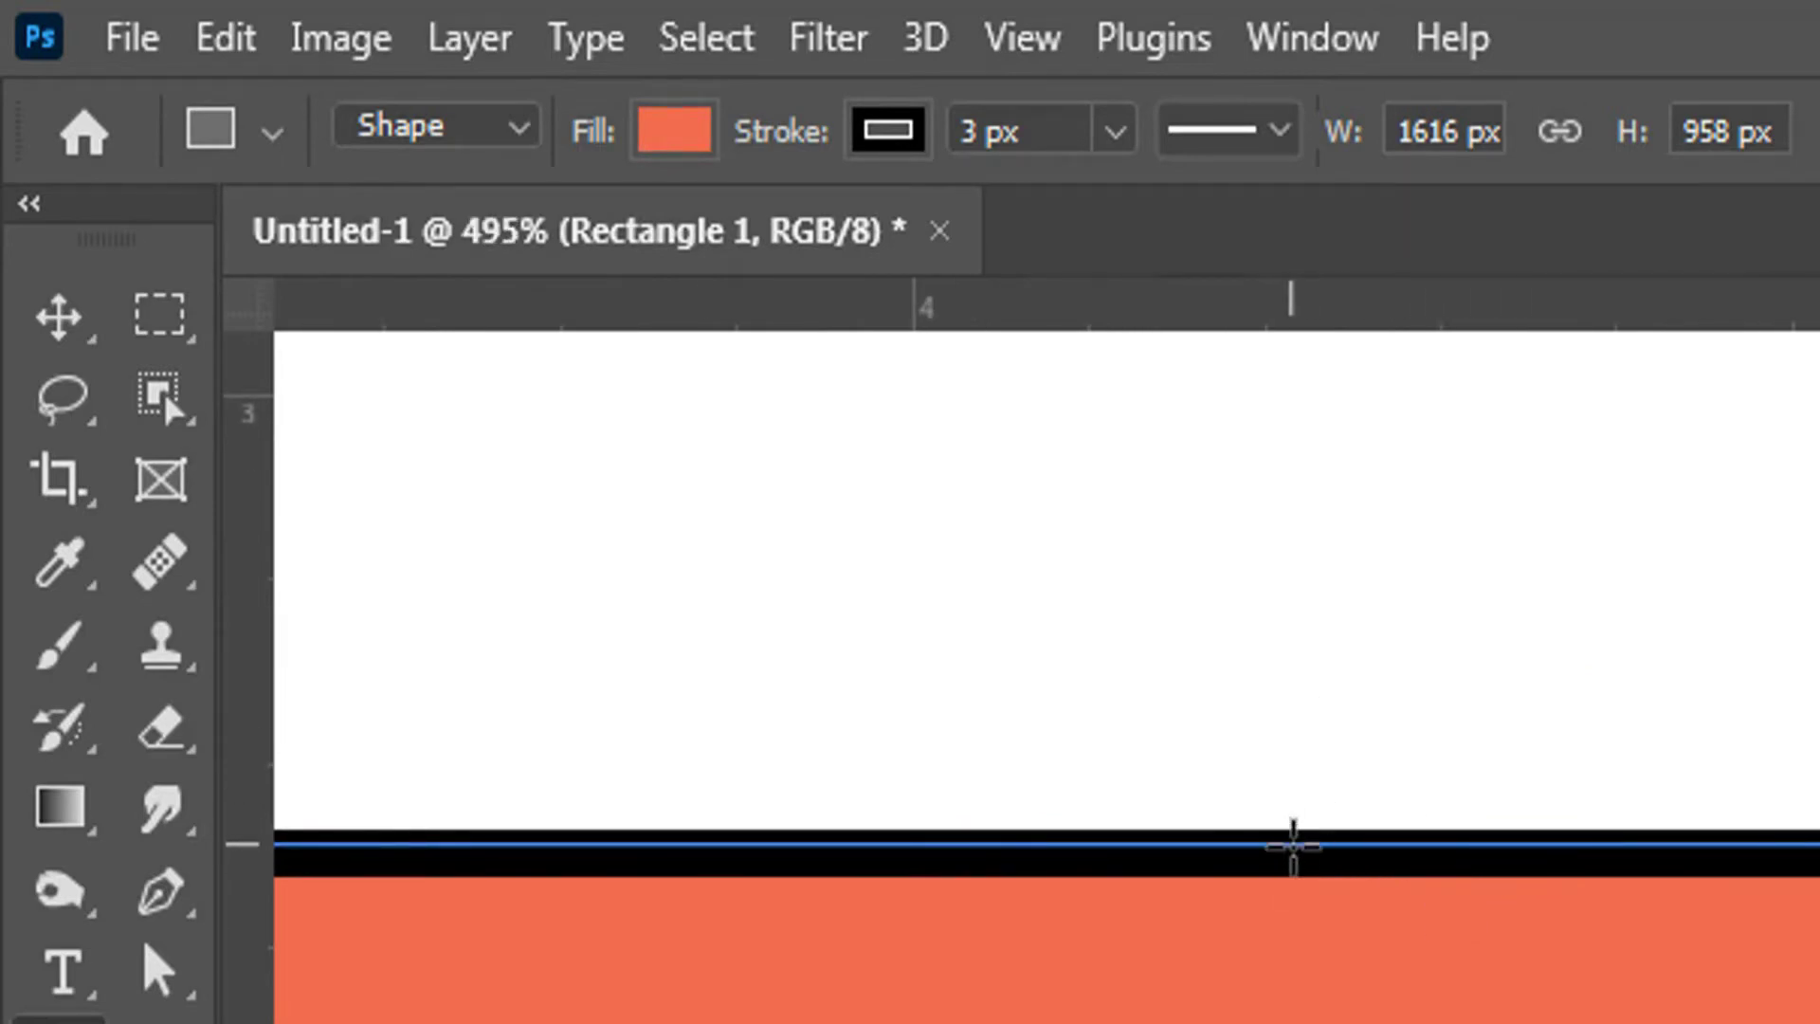
pyautogui.click(891, 142)
pyautogui.click(888, 463)
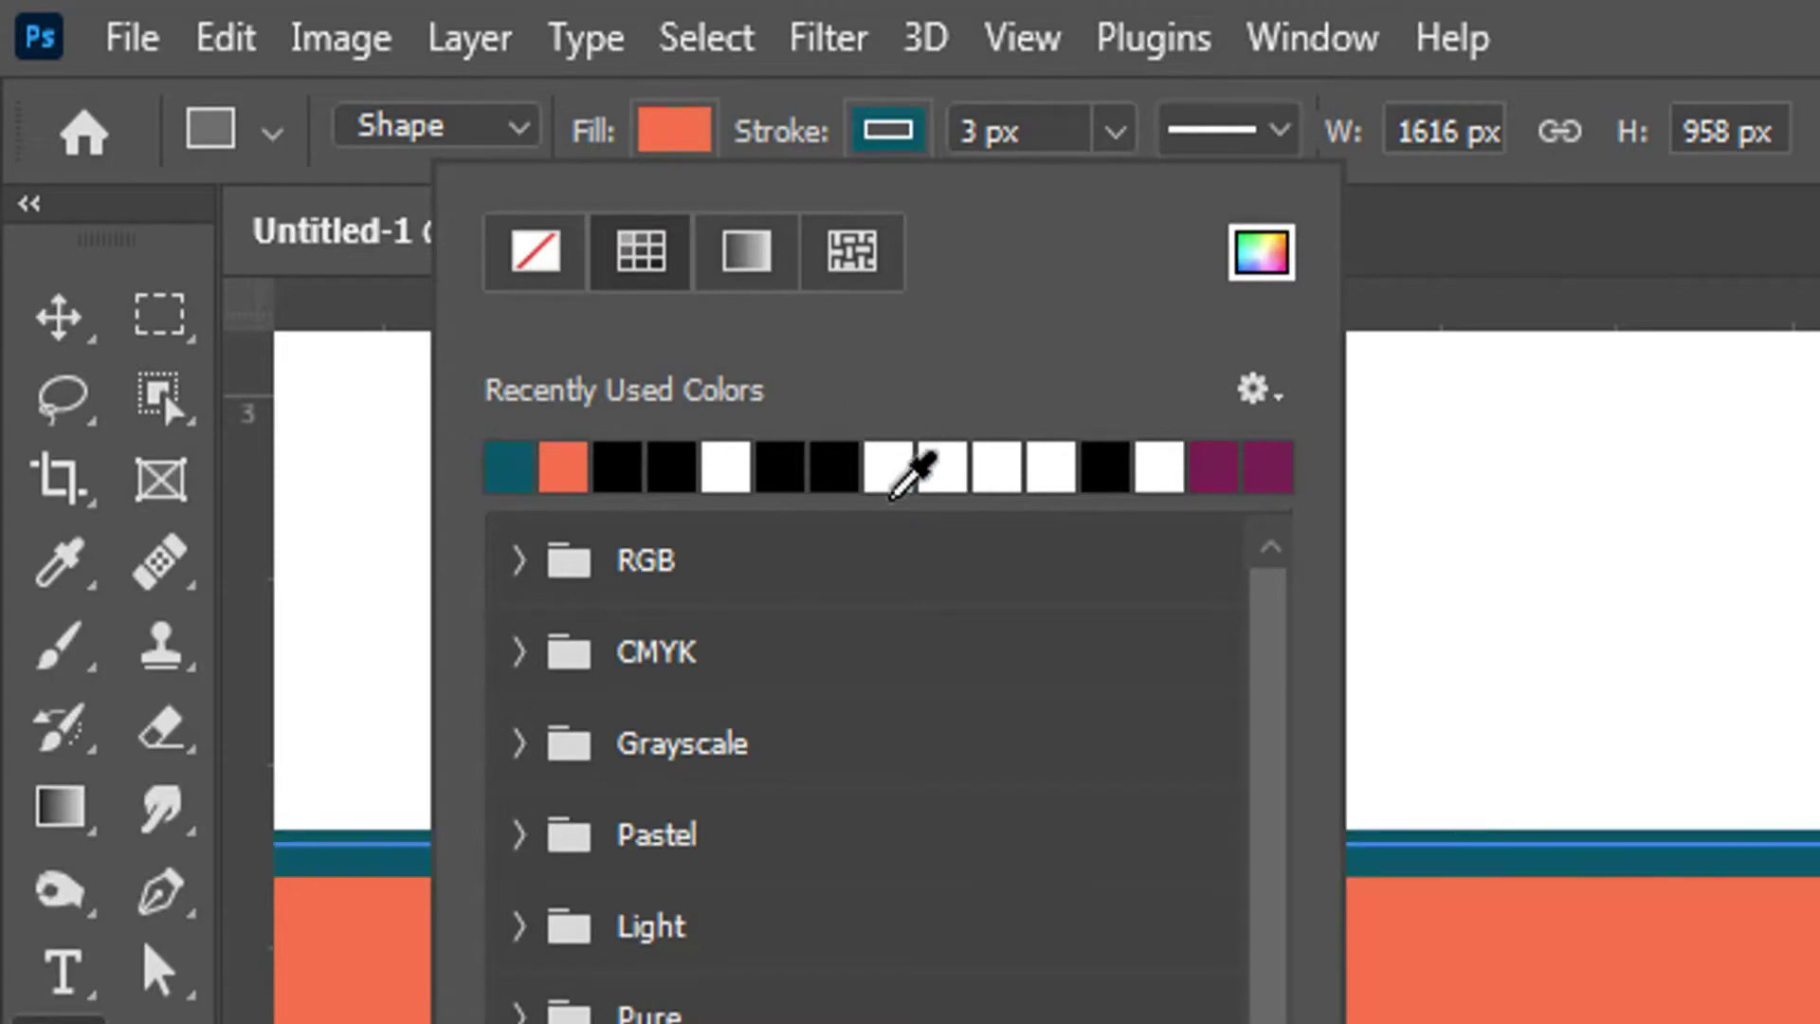
pyautogui.press('Return')
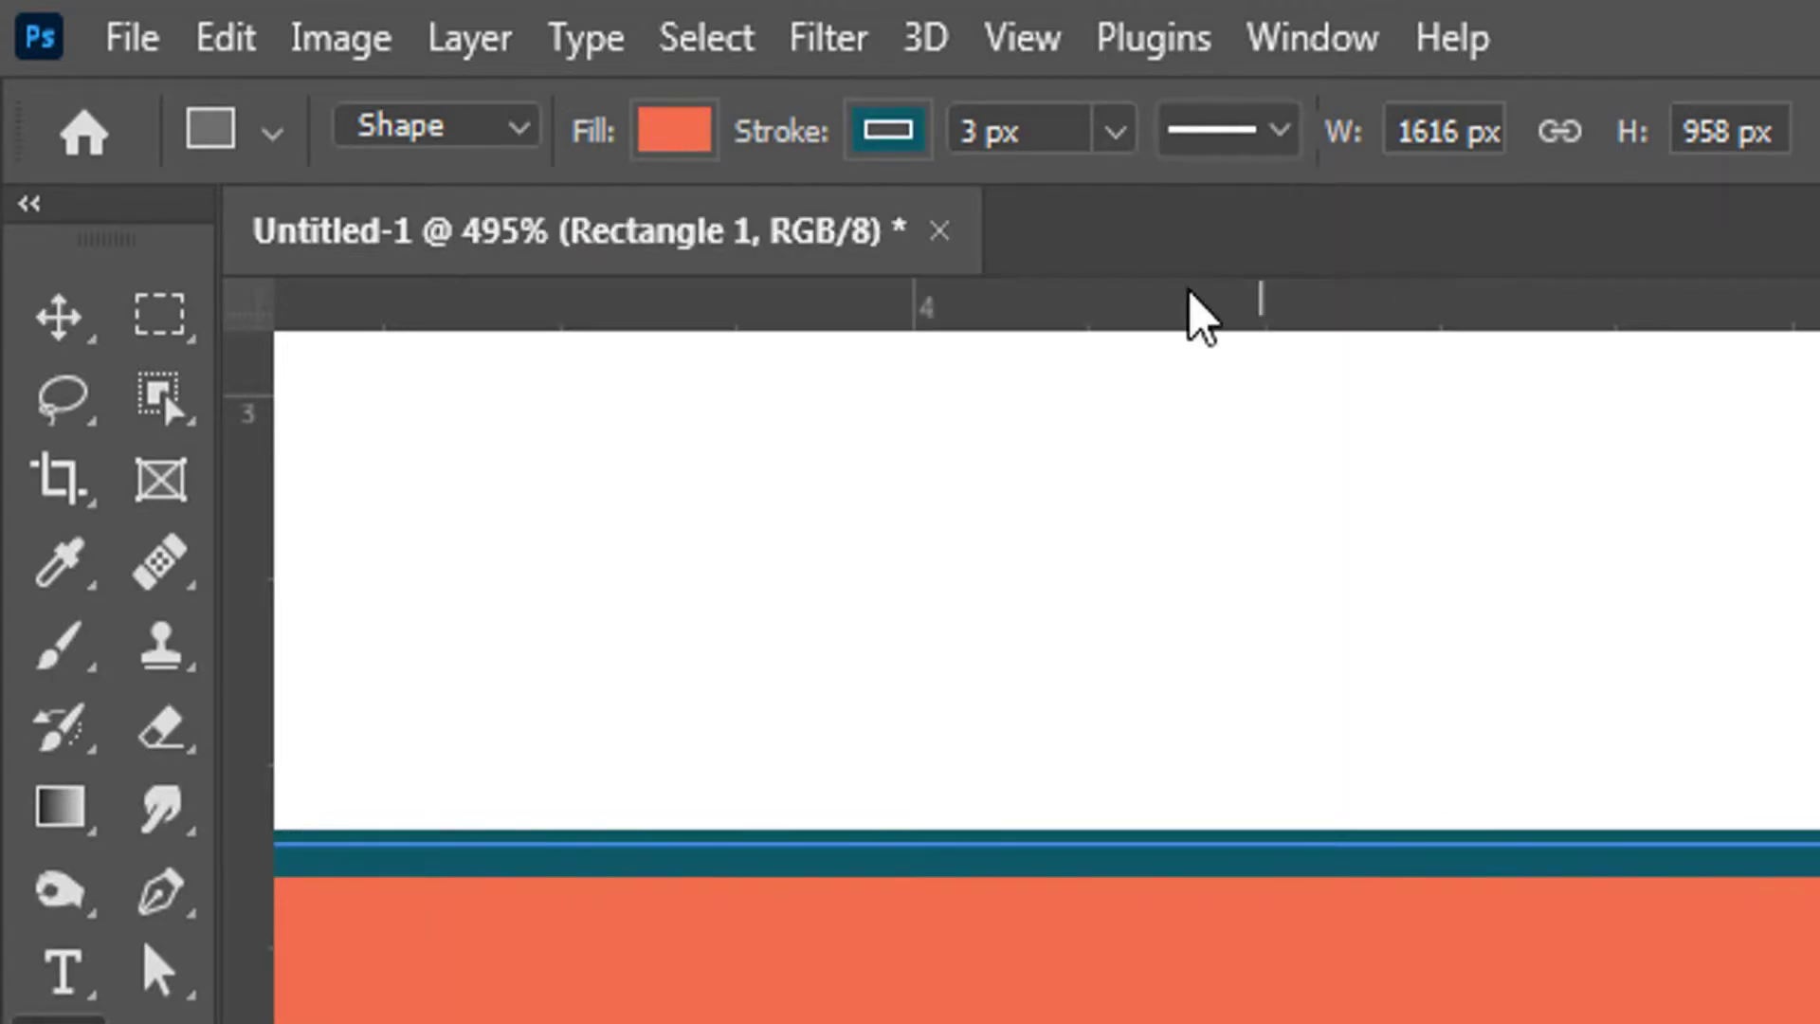
# Remove the stroke from the orange rectangle and check its borderless outline
pyautogui.click(877, 144)
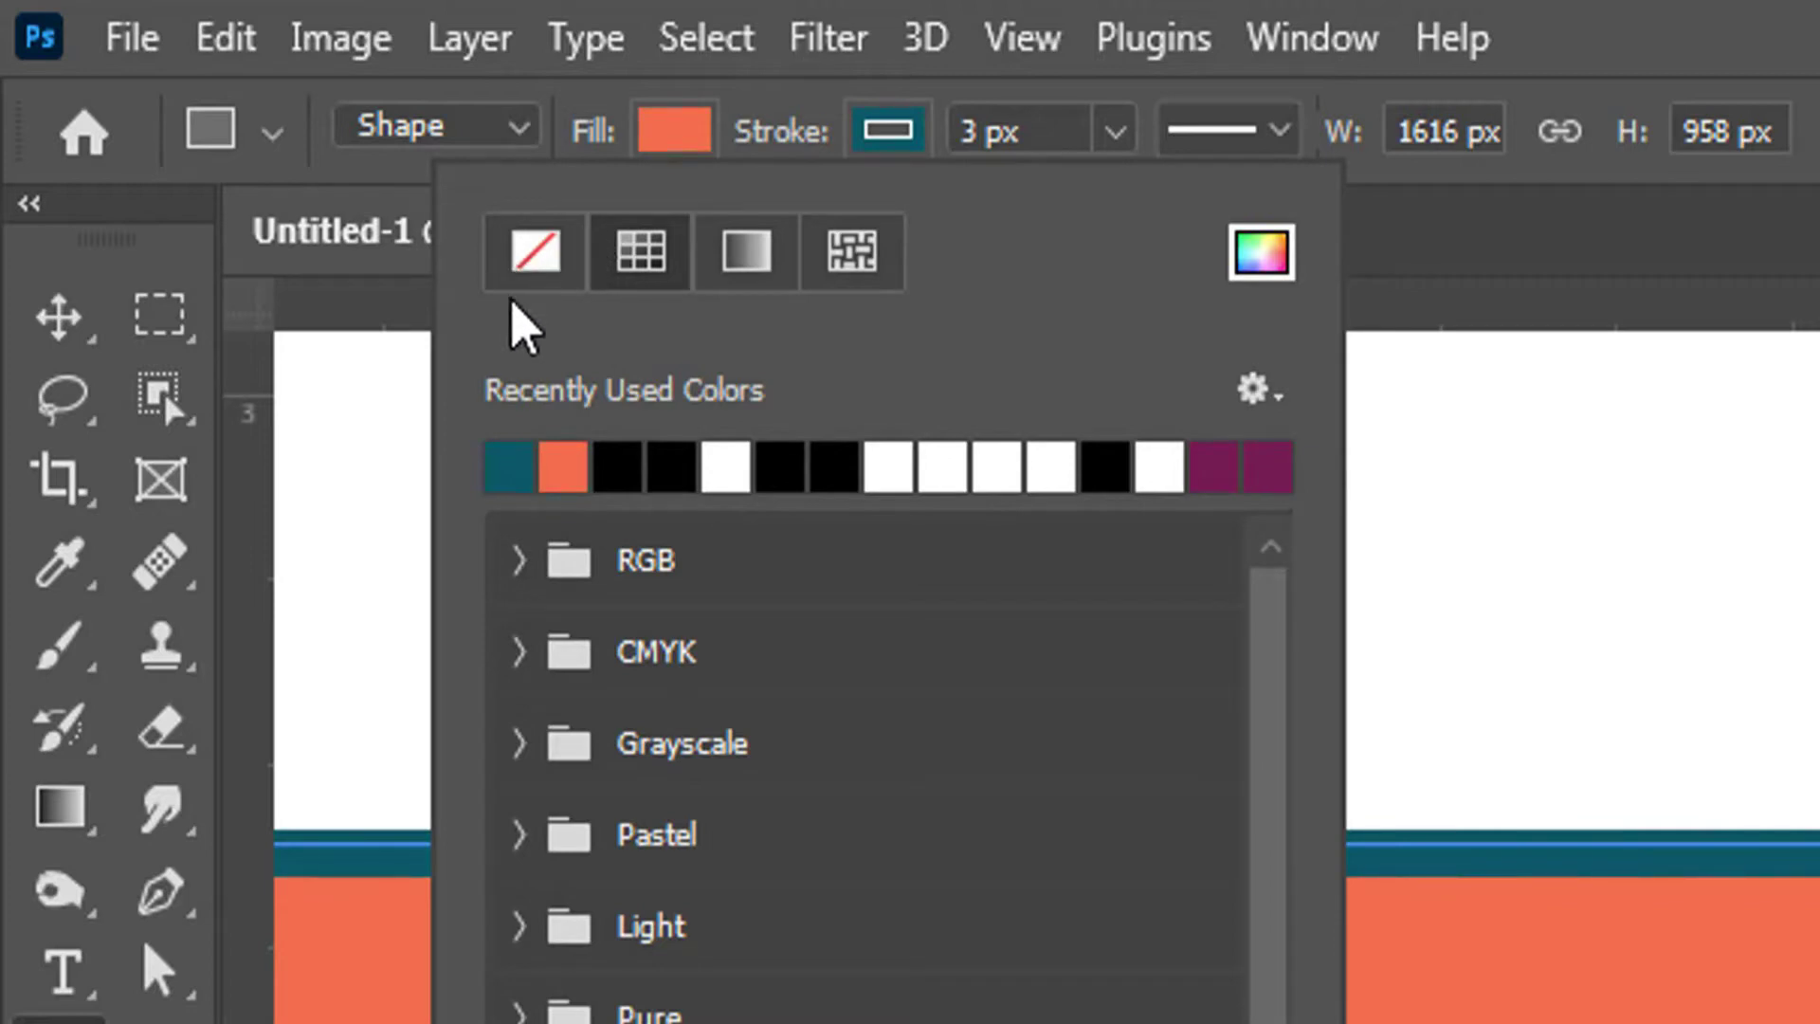
pyautogui.click(538, 267)
pyautogui.press('Return')
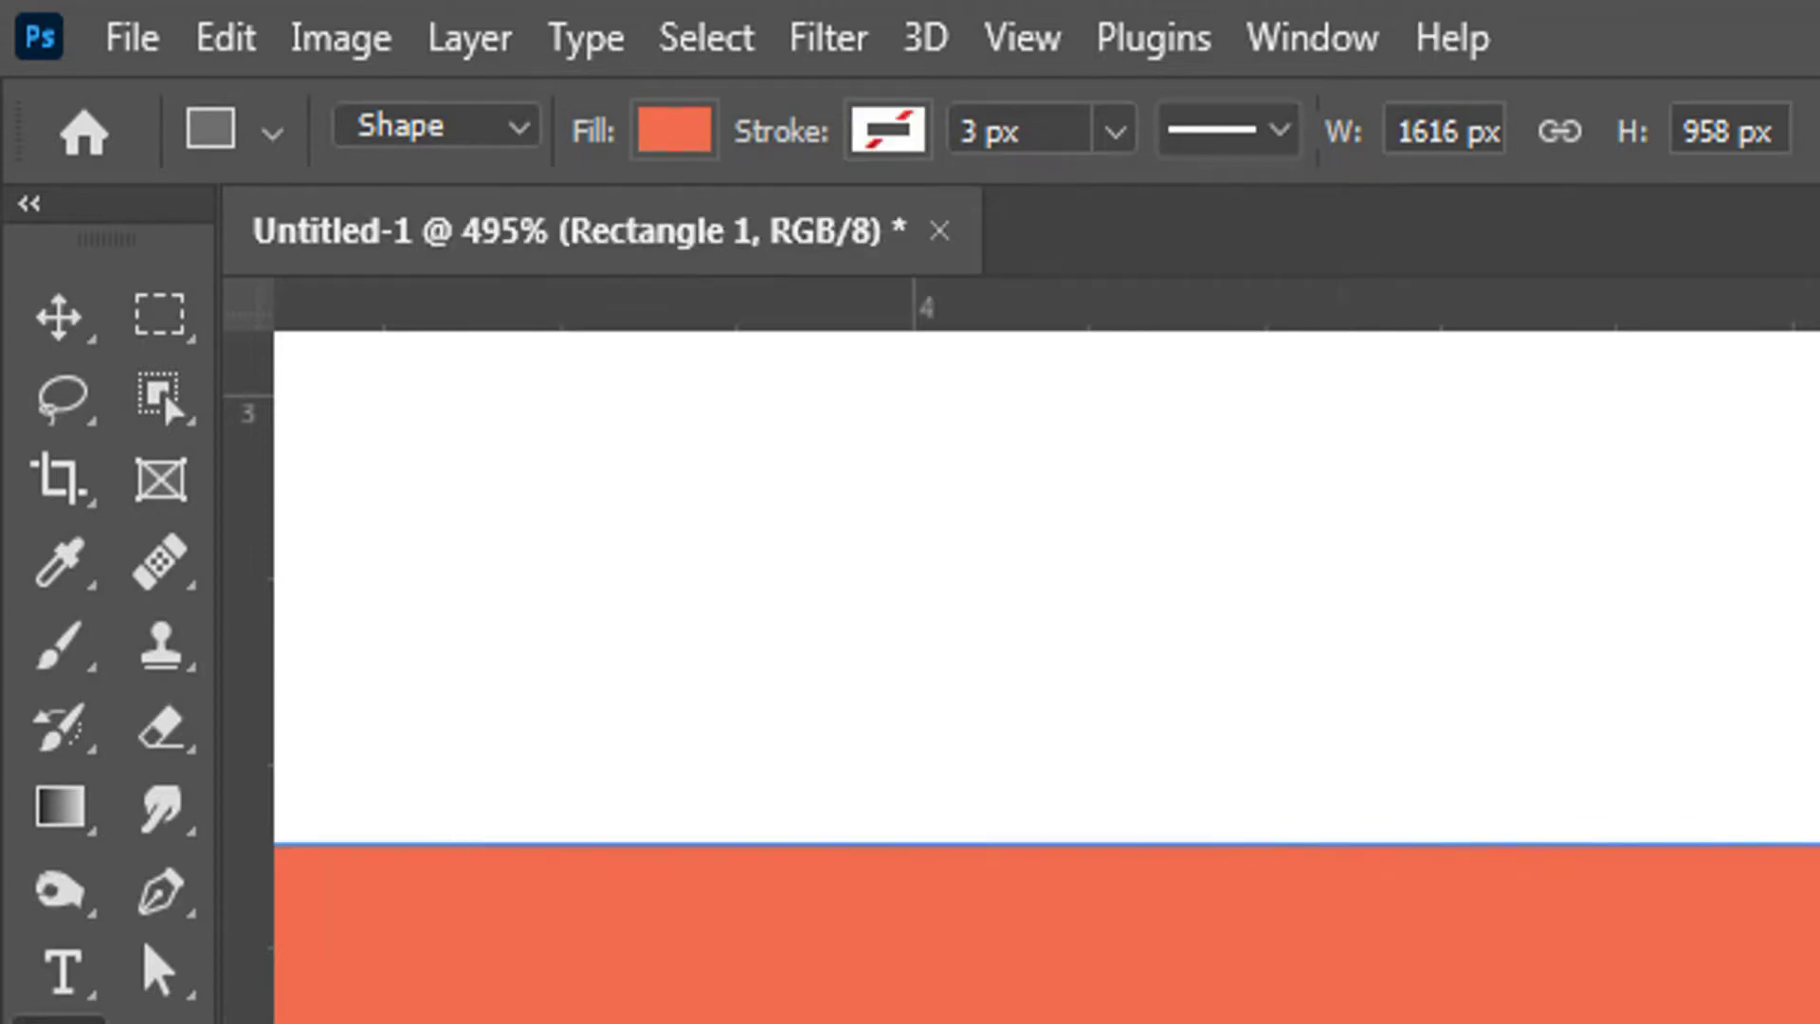
pyautogui.click(76, 305)
pyautogui.scroll(-10, 1047, 677)
pyautogui.scroll(-6, 1046, 677)
pyautogui.moveTo(1184, 1004); pyautogui.dragTo(608, 350)
pyautogui.scroll(-3, 674, 471)
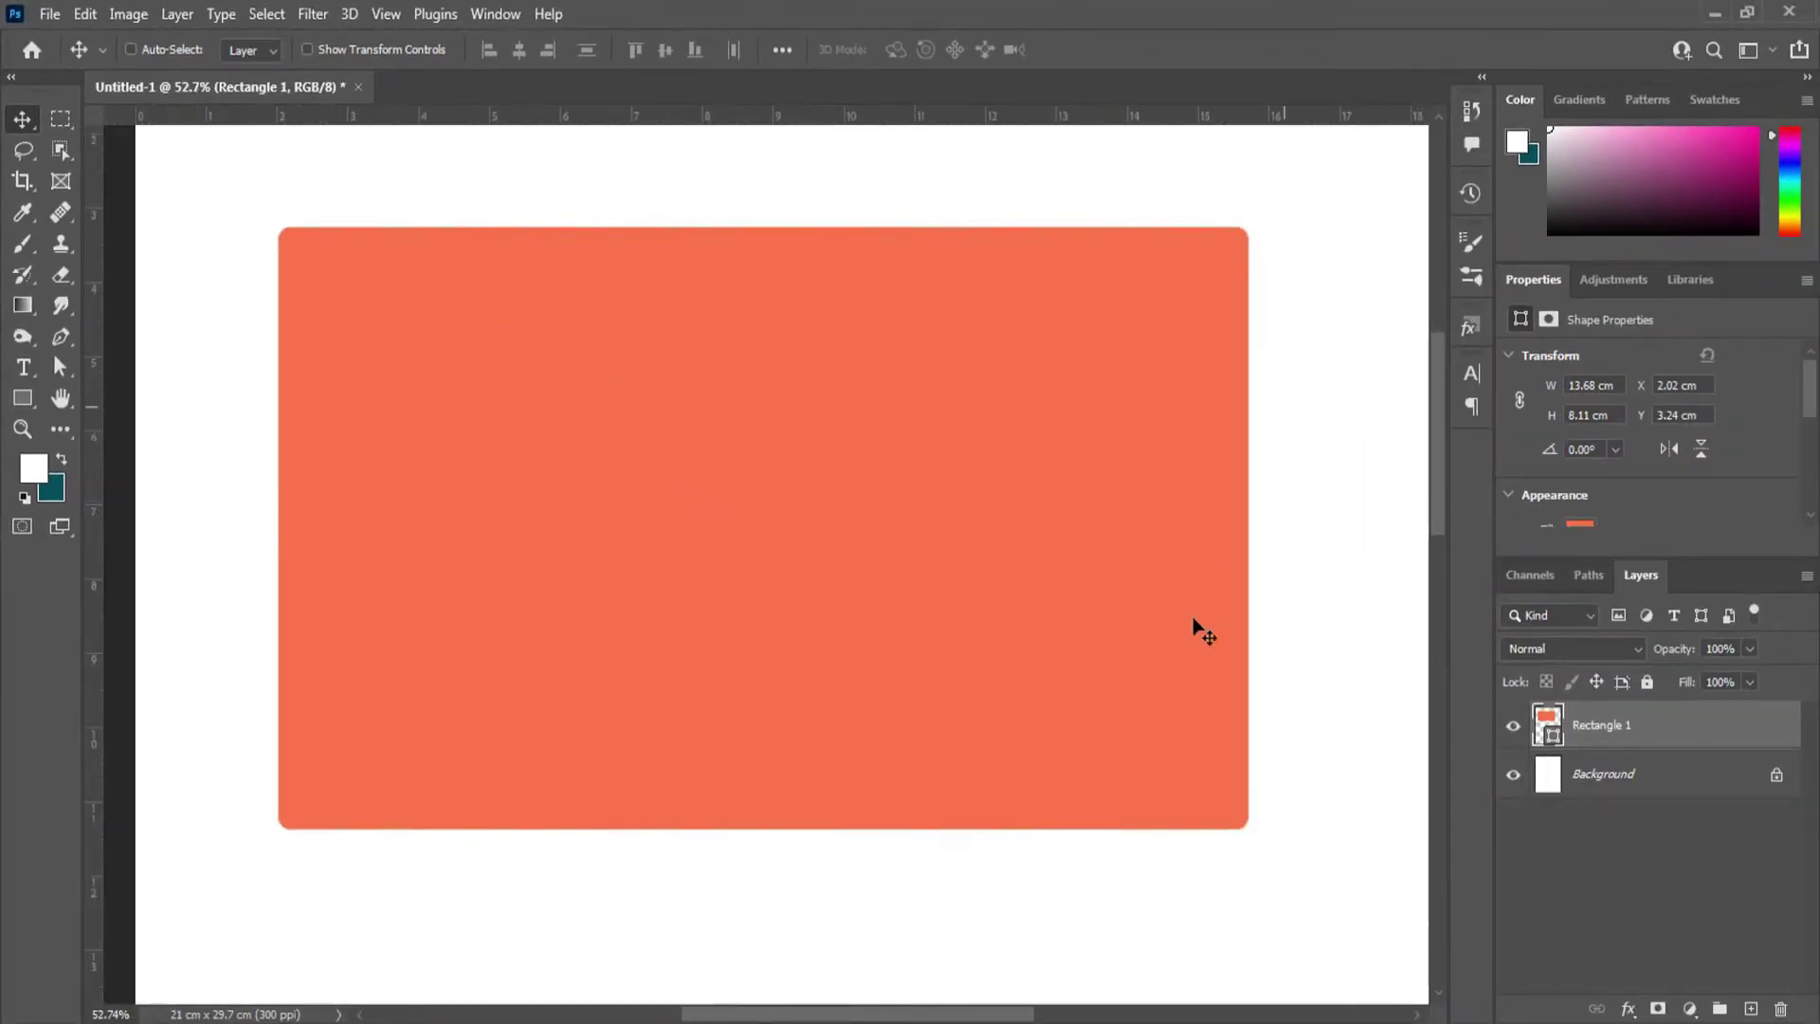
# Give the rectangle a stroke in the recently used dark purple
pyautogui.scroll(5, 625, 180)
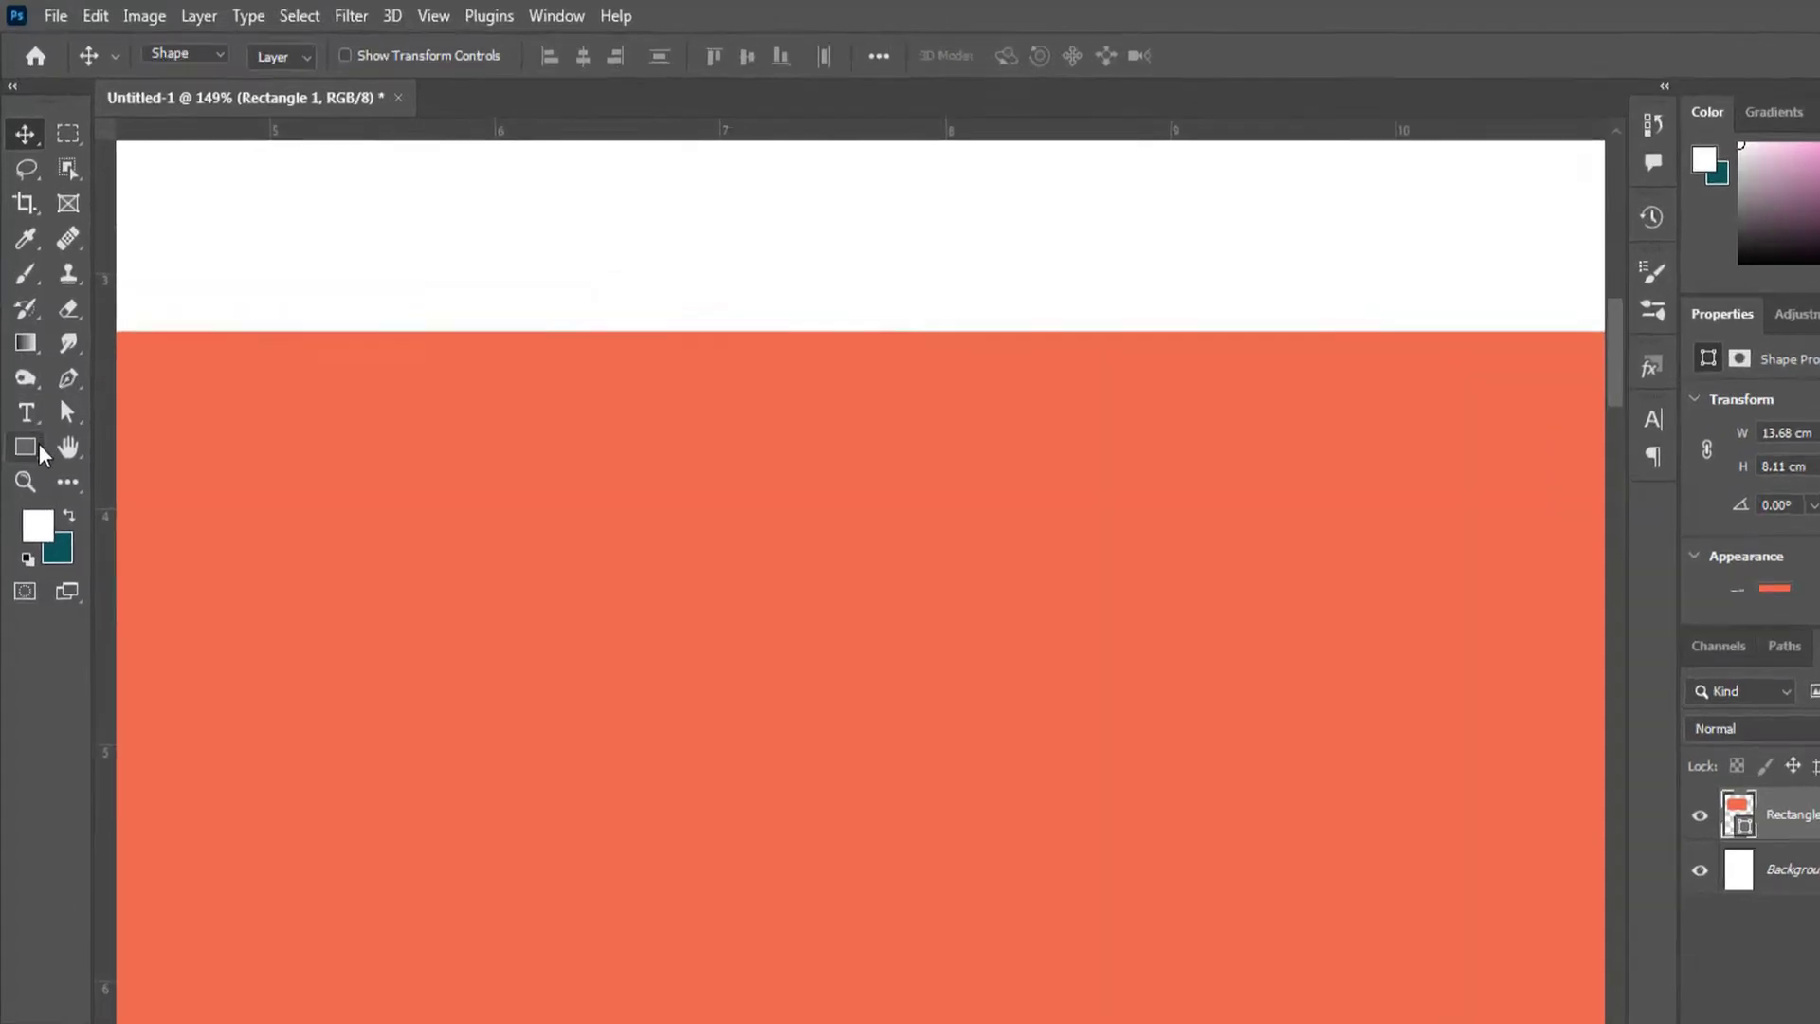
pyautogui.click(38, 449)
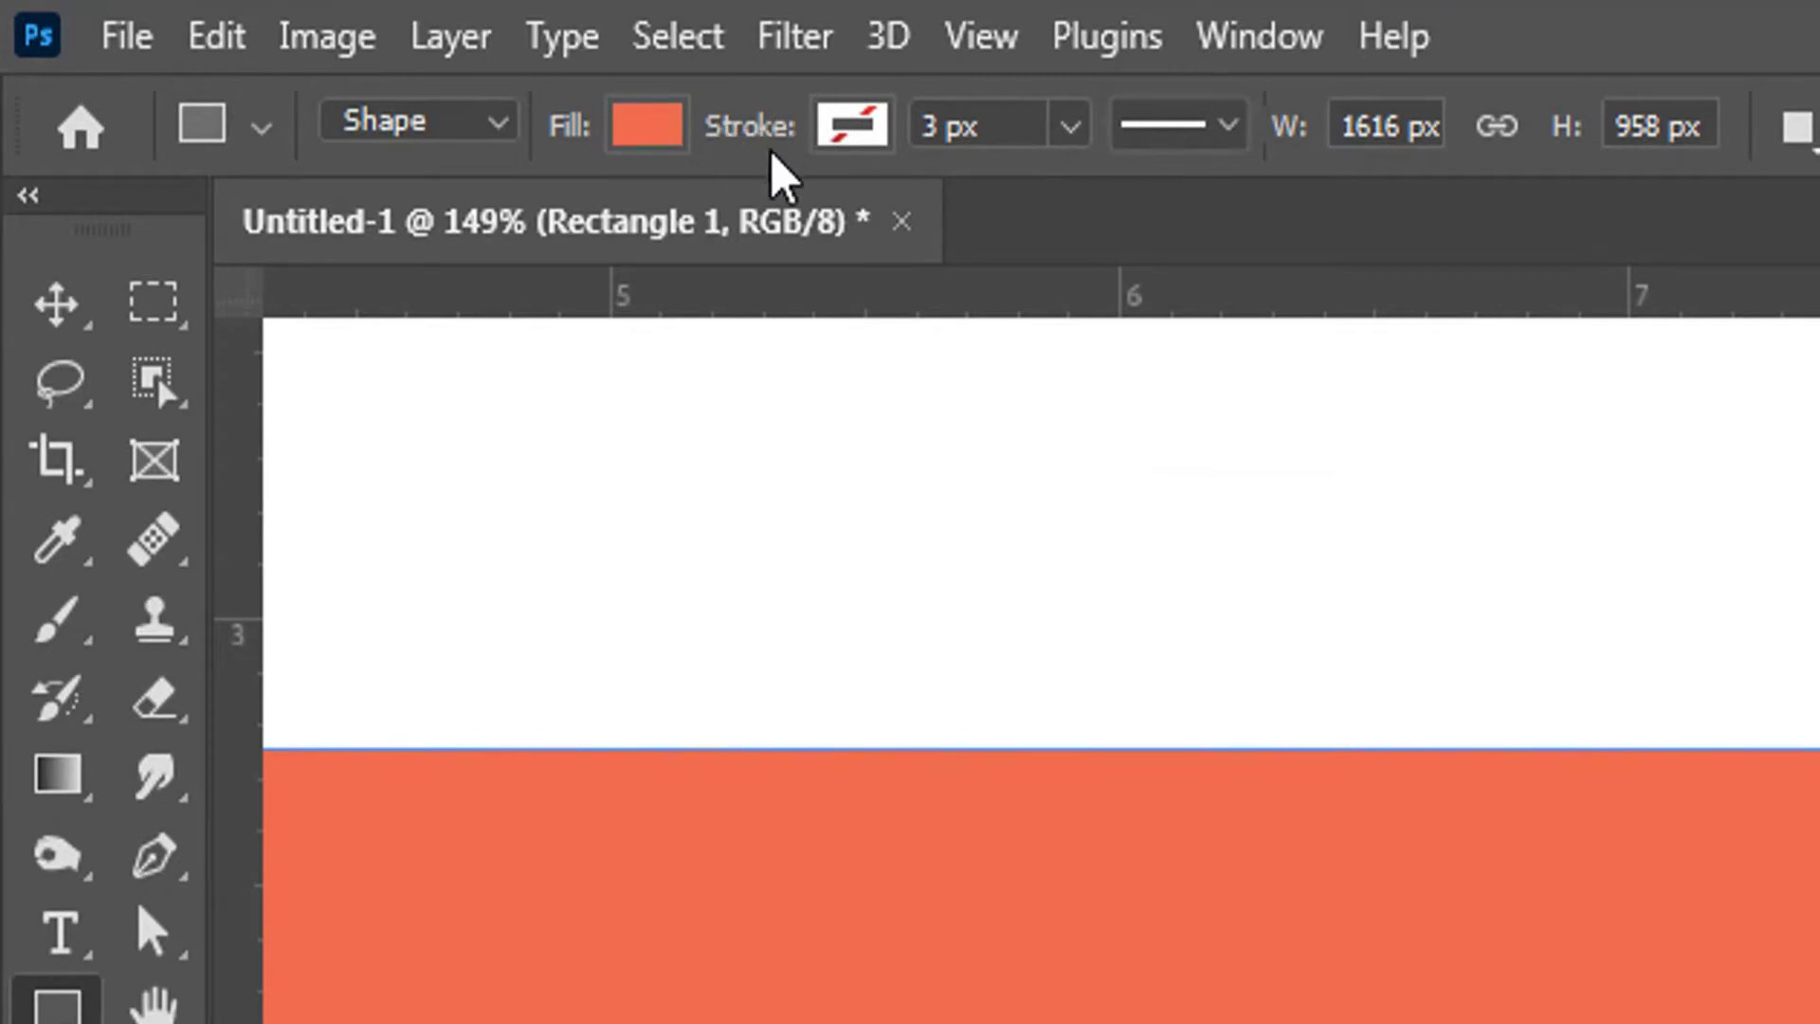
pyautogui.click(858, 133)
pyautogui.click(1166, 447)
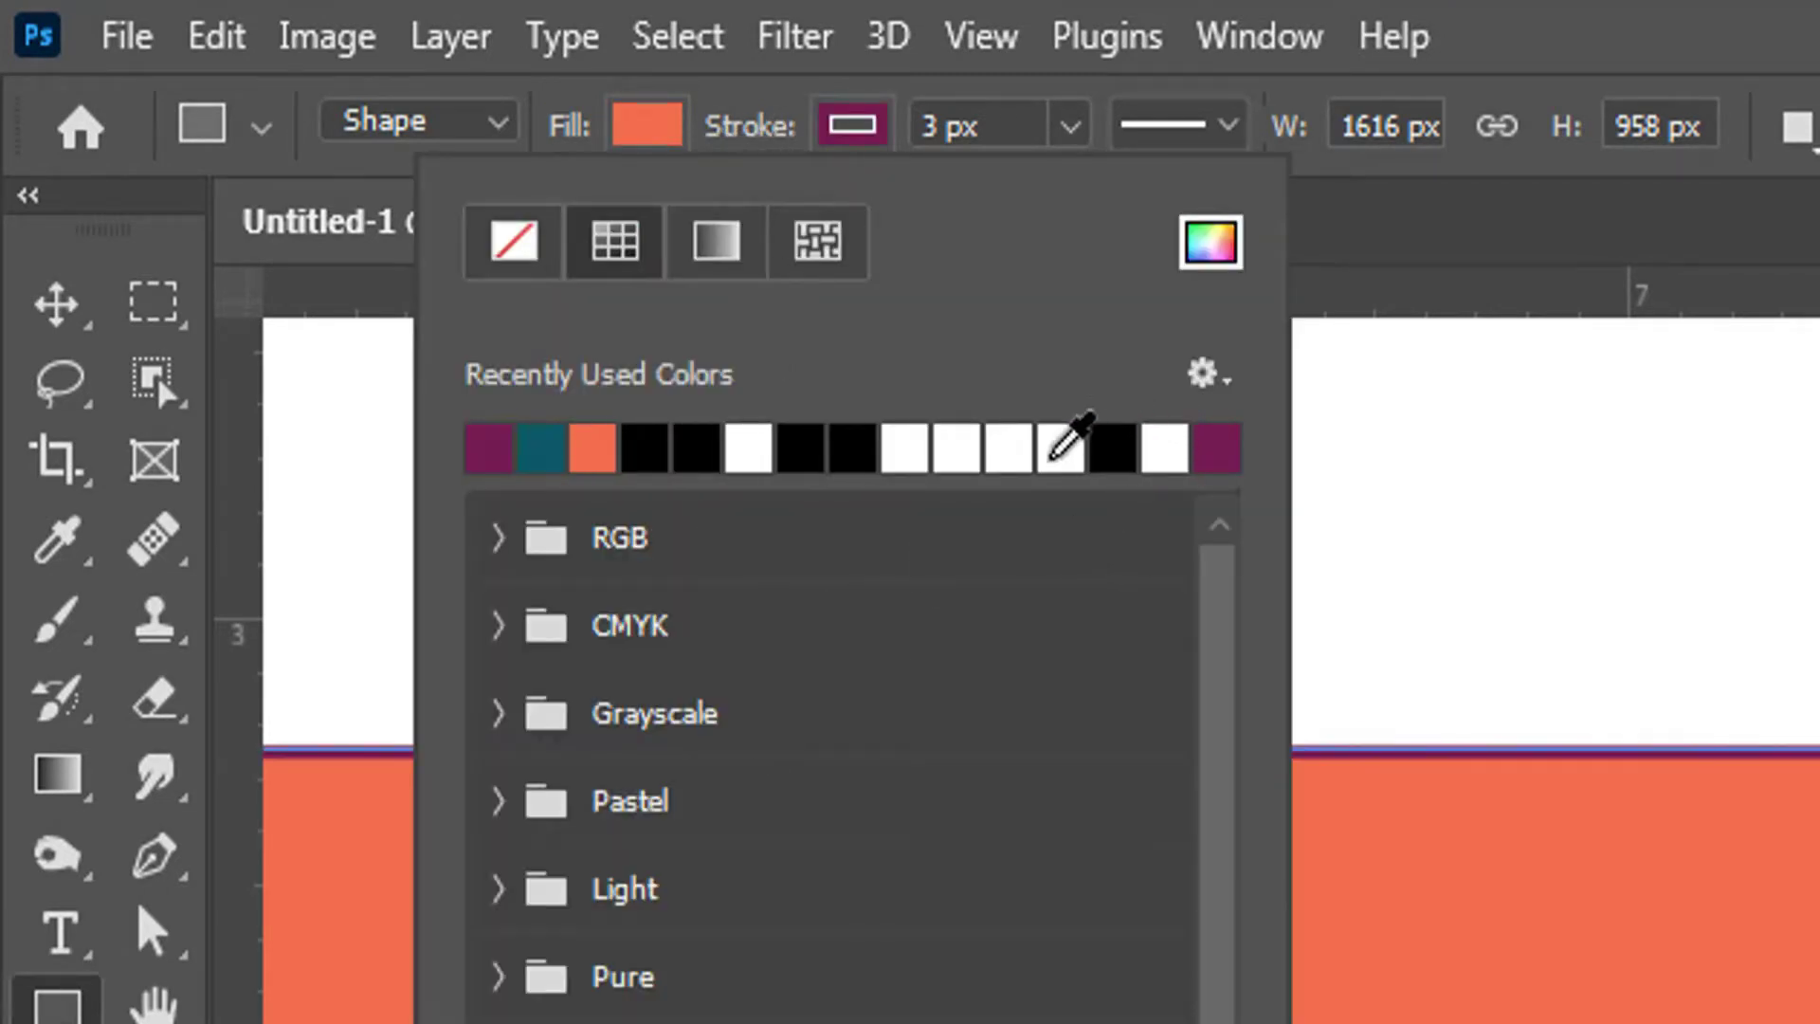
# Change the rectangle's stroke color to the recently used black and examine the outline up close
pyautogui.click(1043, 449)
pyautogui.click(913, 453)
pyautogui.press('Return')
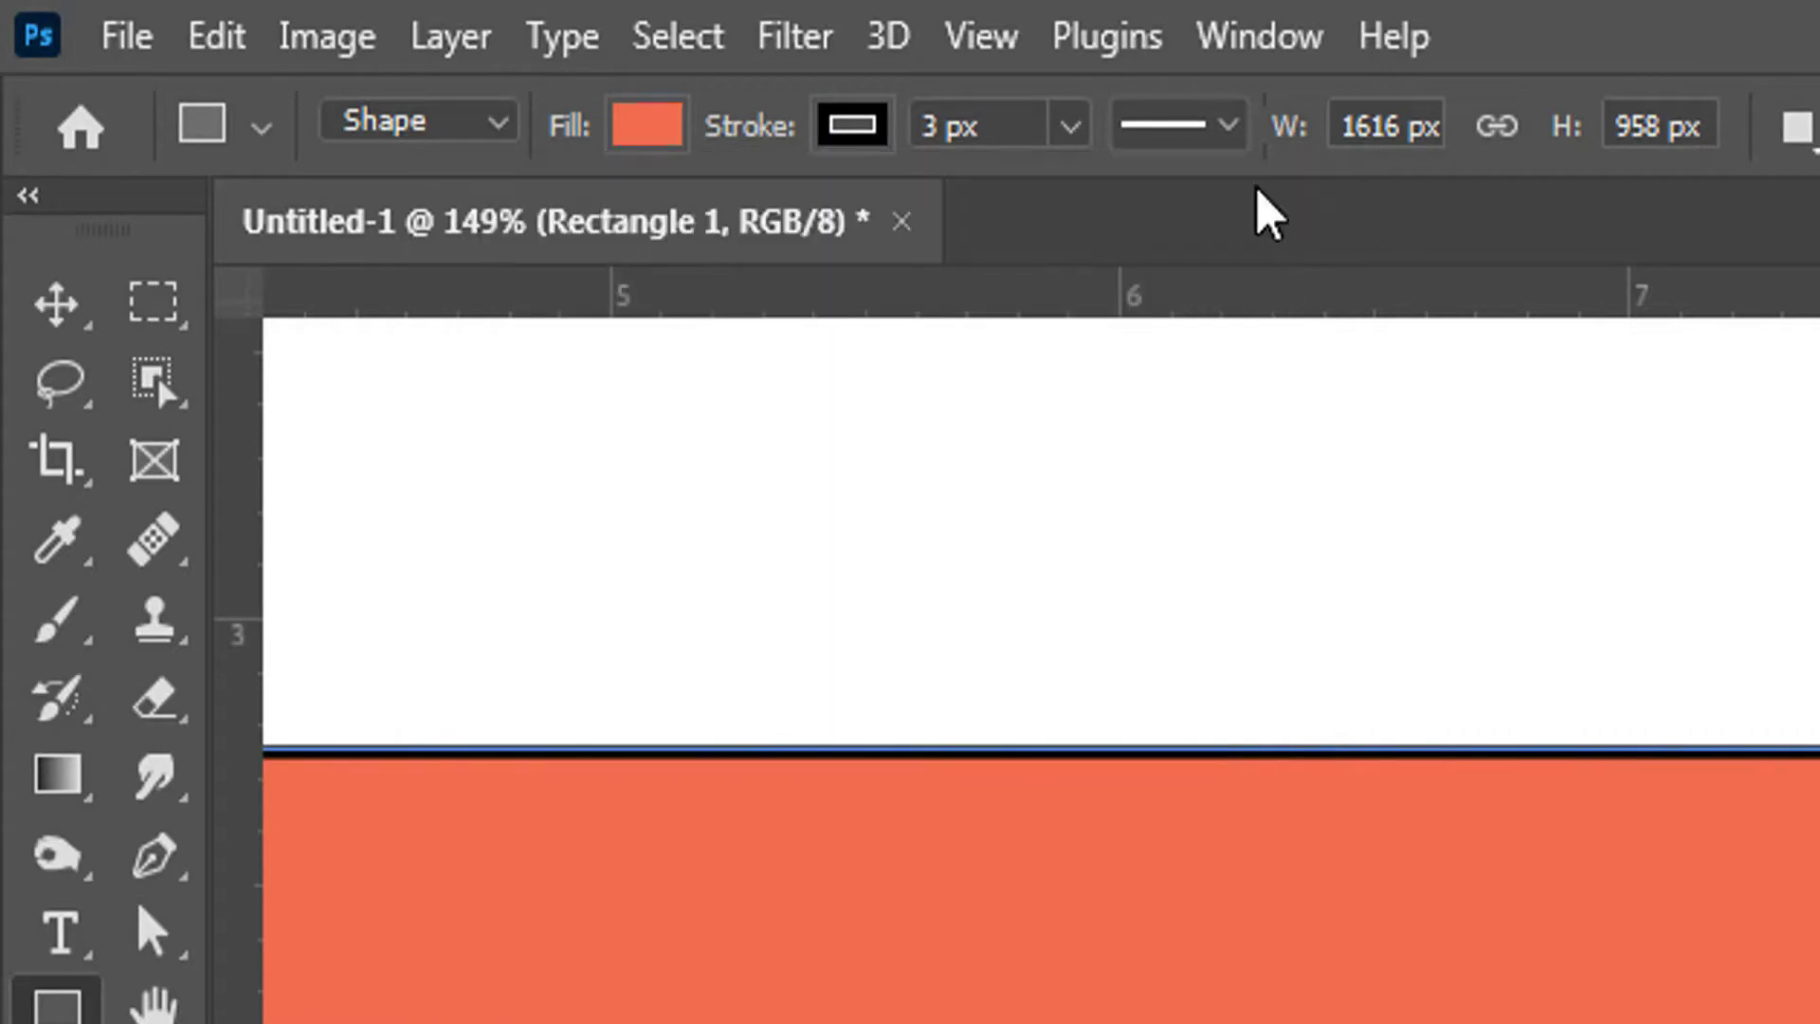
pyautogui.click(59, 319)
pyautogui.scroll(3, 1095, 463)
pyautogui.scroll(3, 1283, 618)
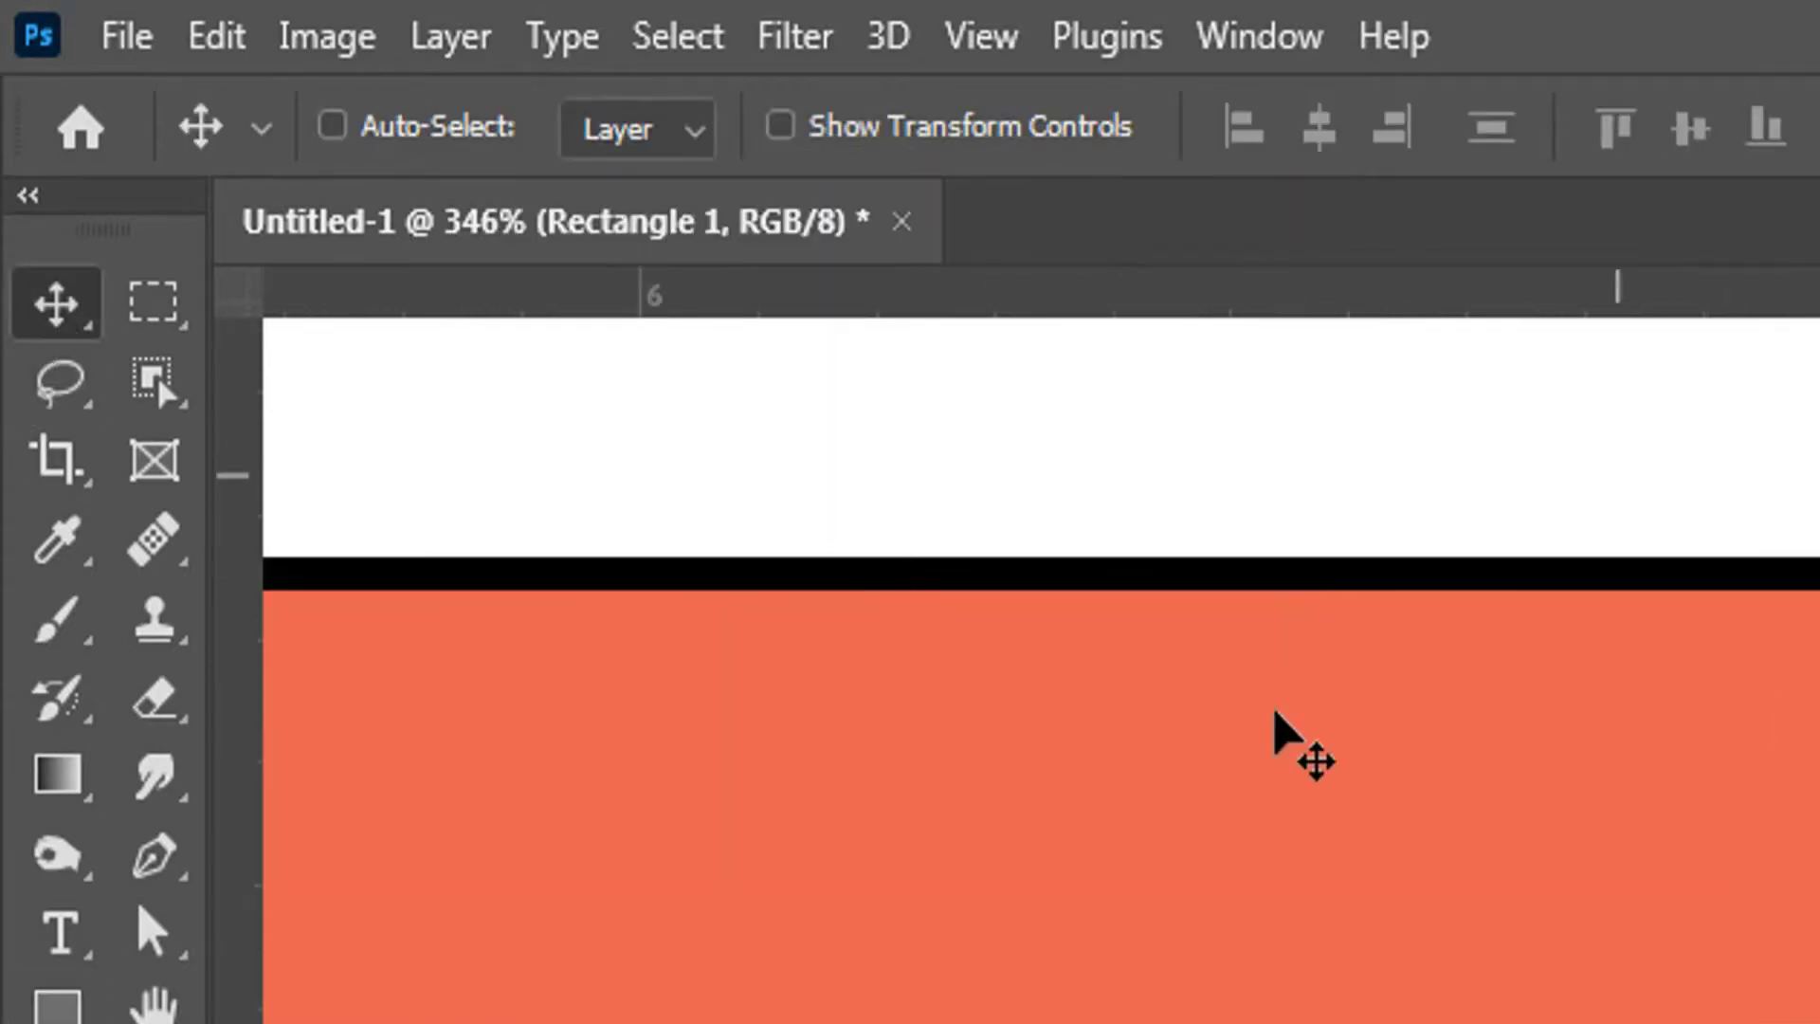
pyautogui.scroll(3, 1788, 731)
pyautogui.scroll(-8, 1611, 851)
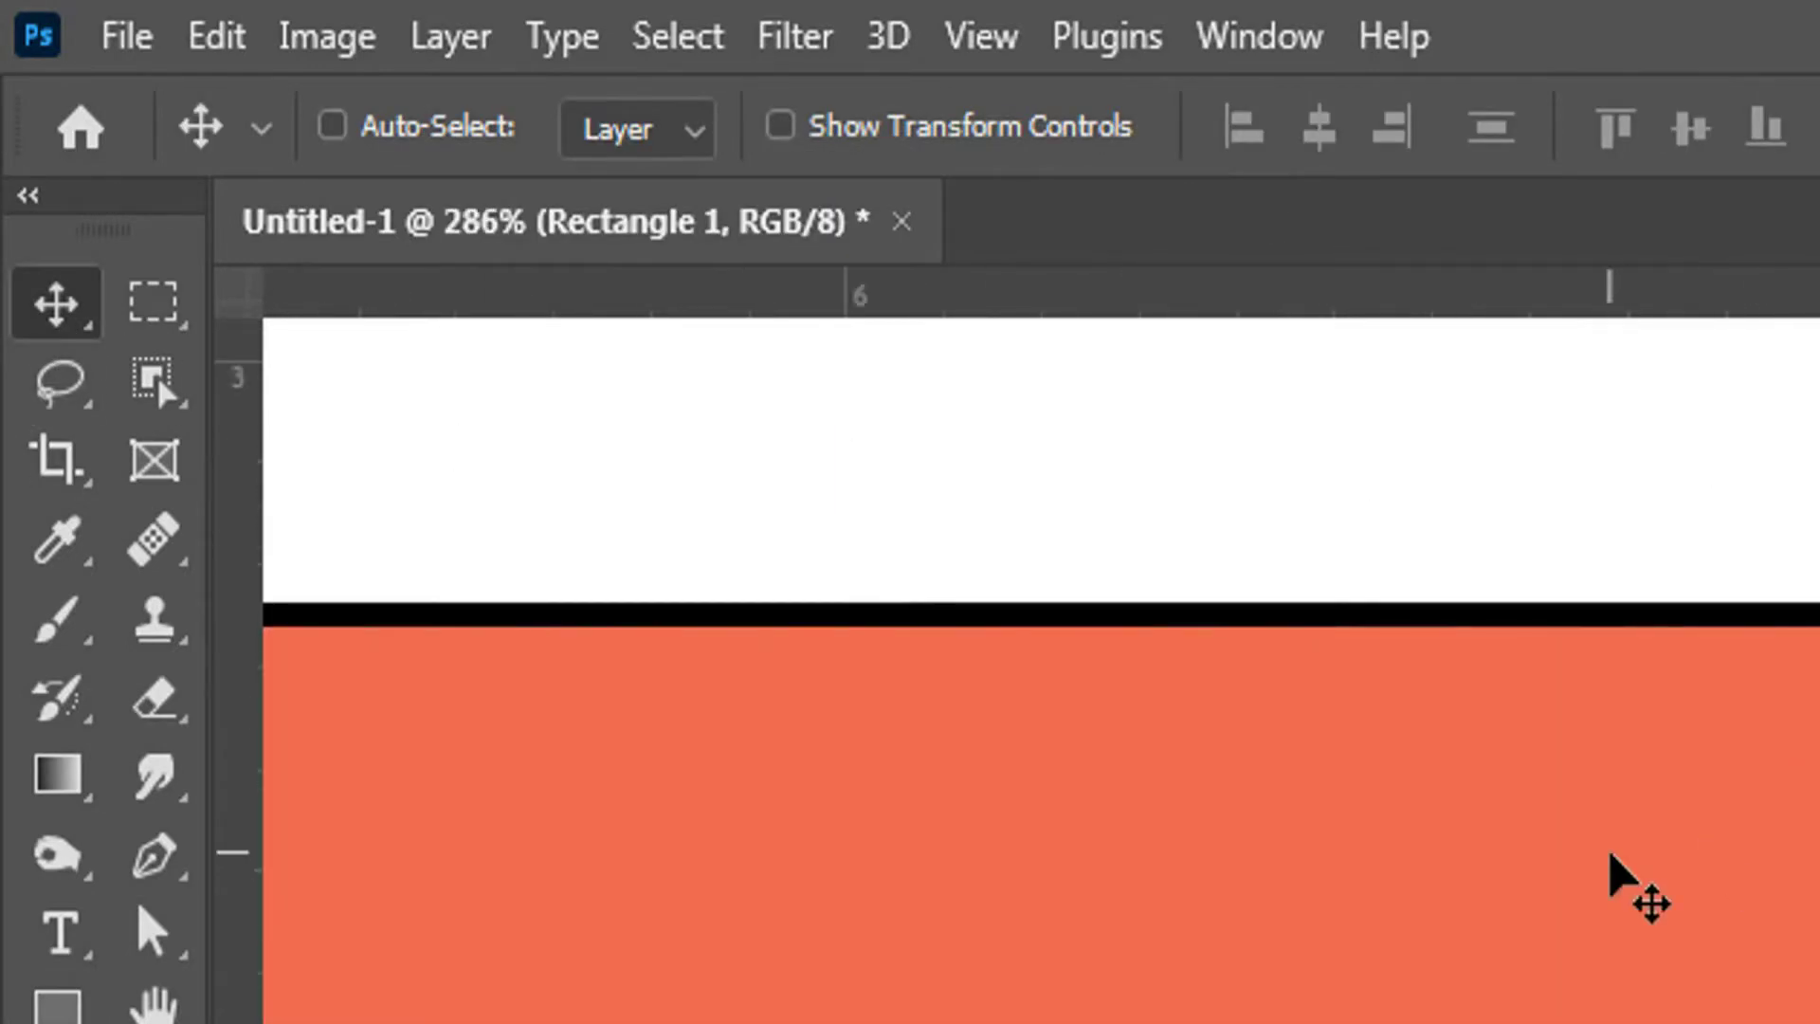
# Remove the stroke from the orange rectangle and view the whole shape without a border
pyautogui.click(45, 995)
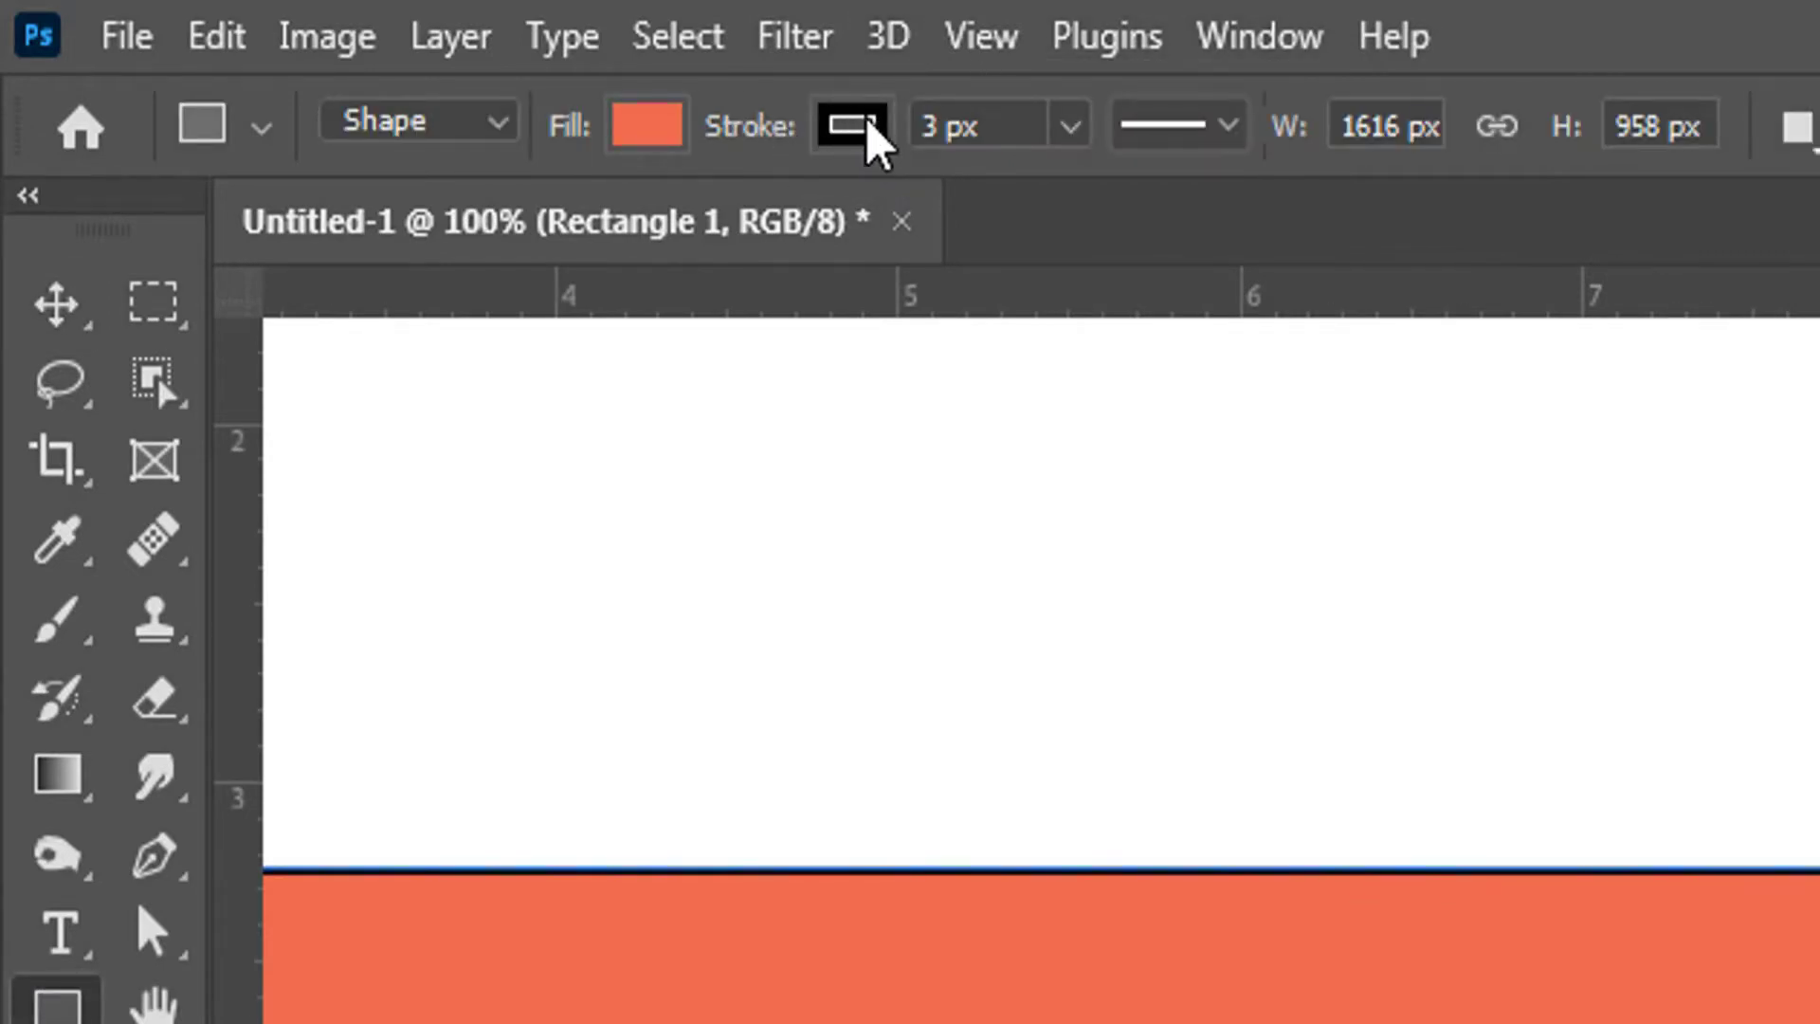
pyautogui.click(865, 142)
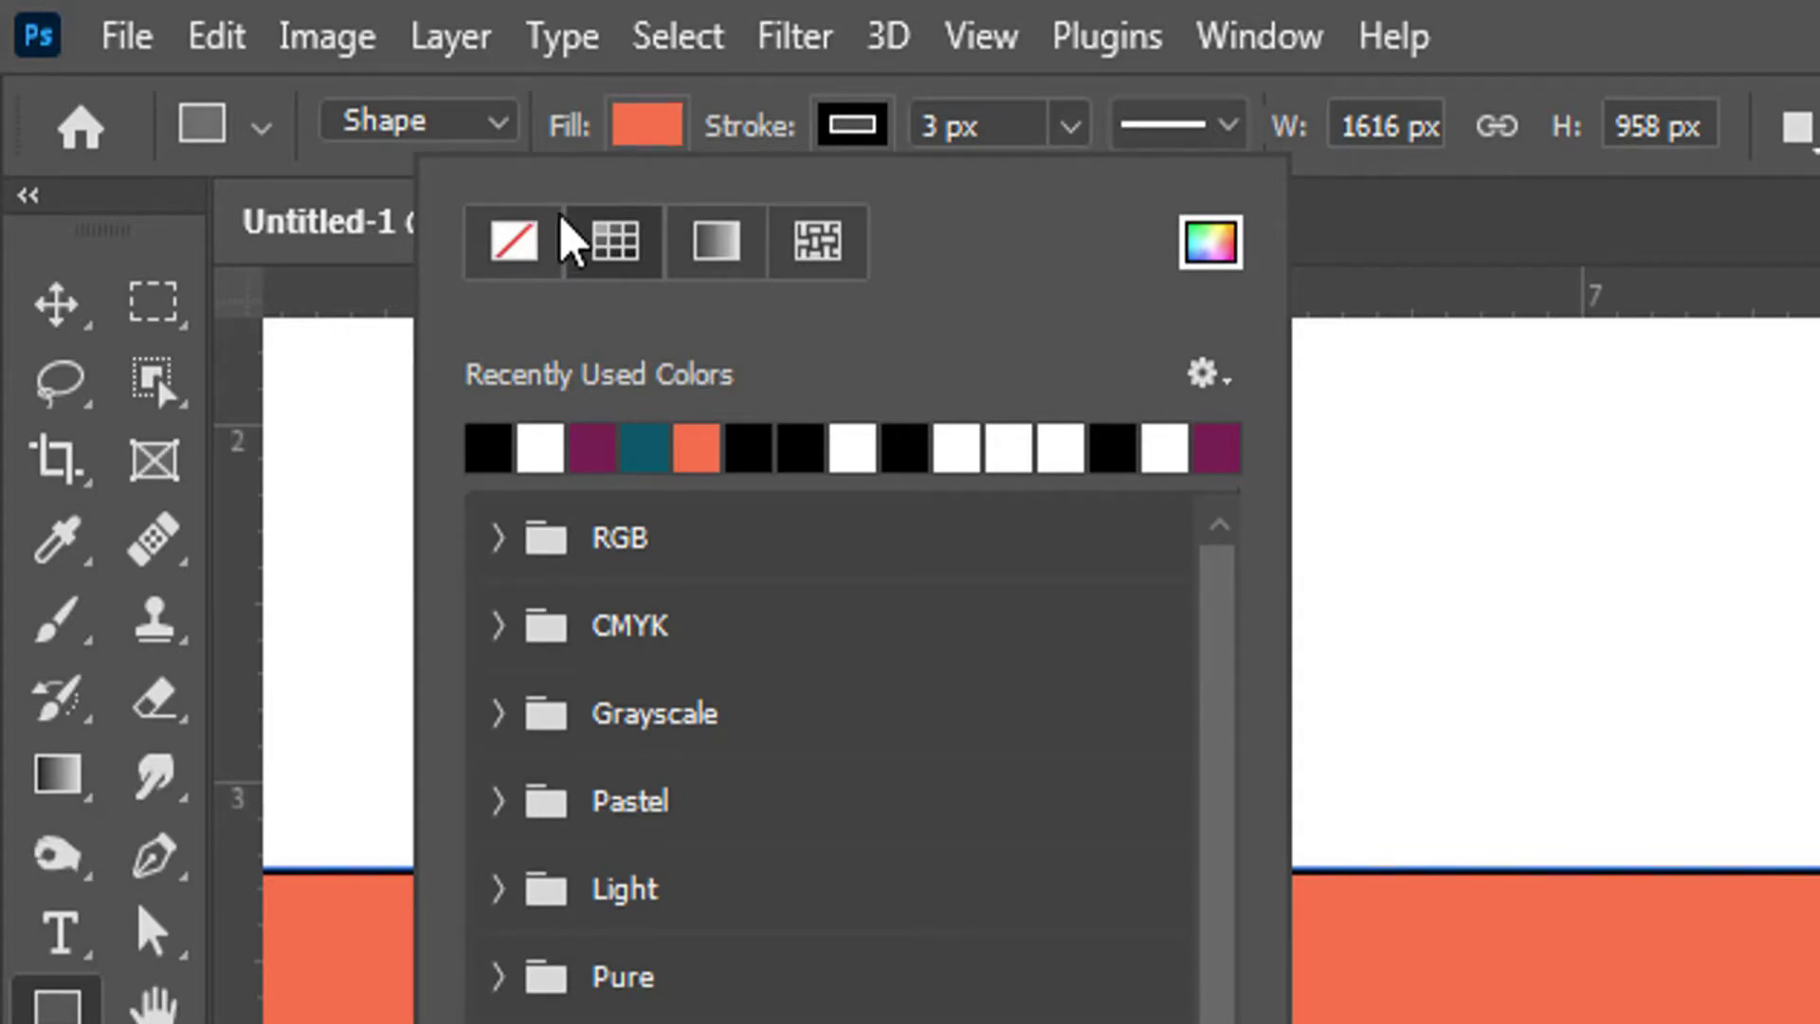
pyautogui.click(545, 246)
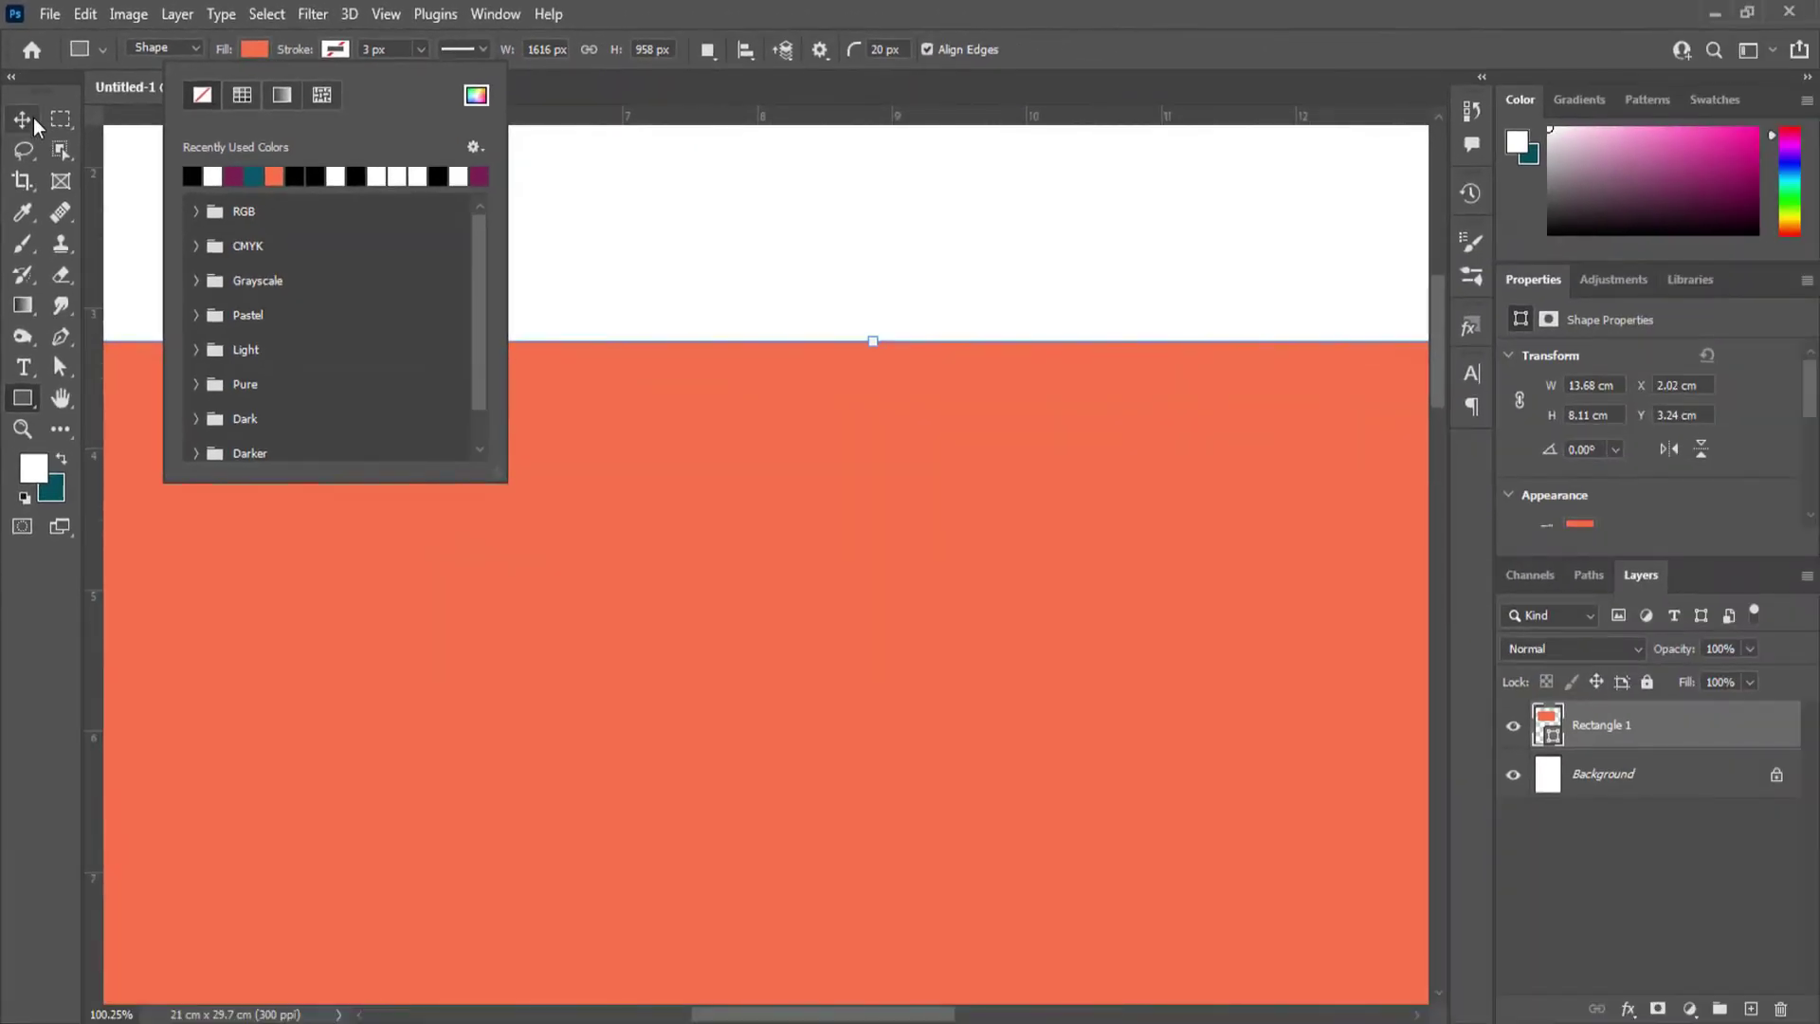
pyautogui.click(34, 158)
pyautogui.scroll(-10, 536, 527)
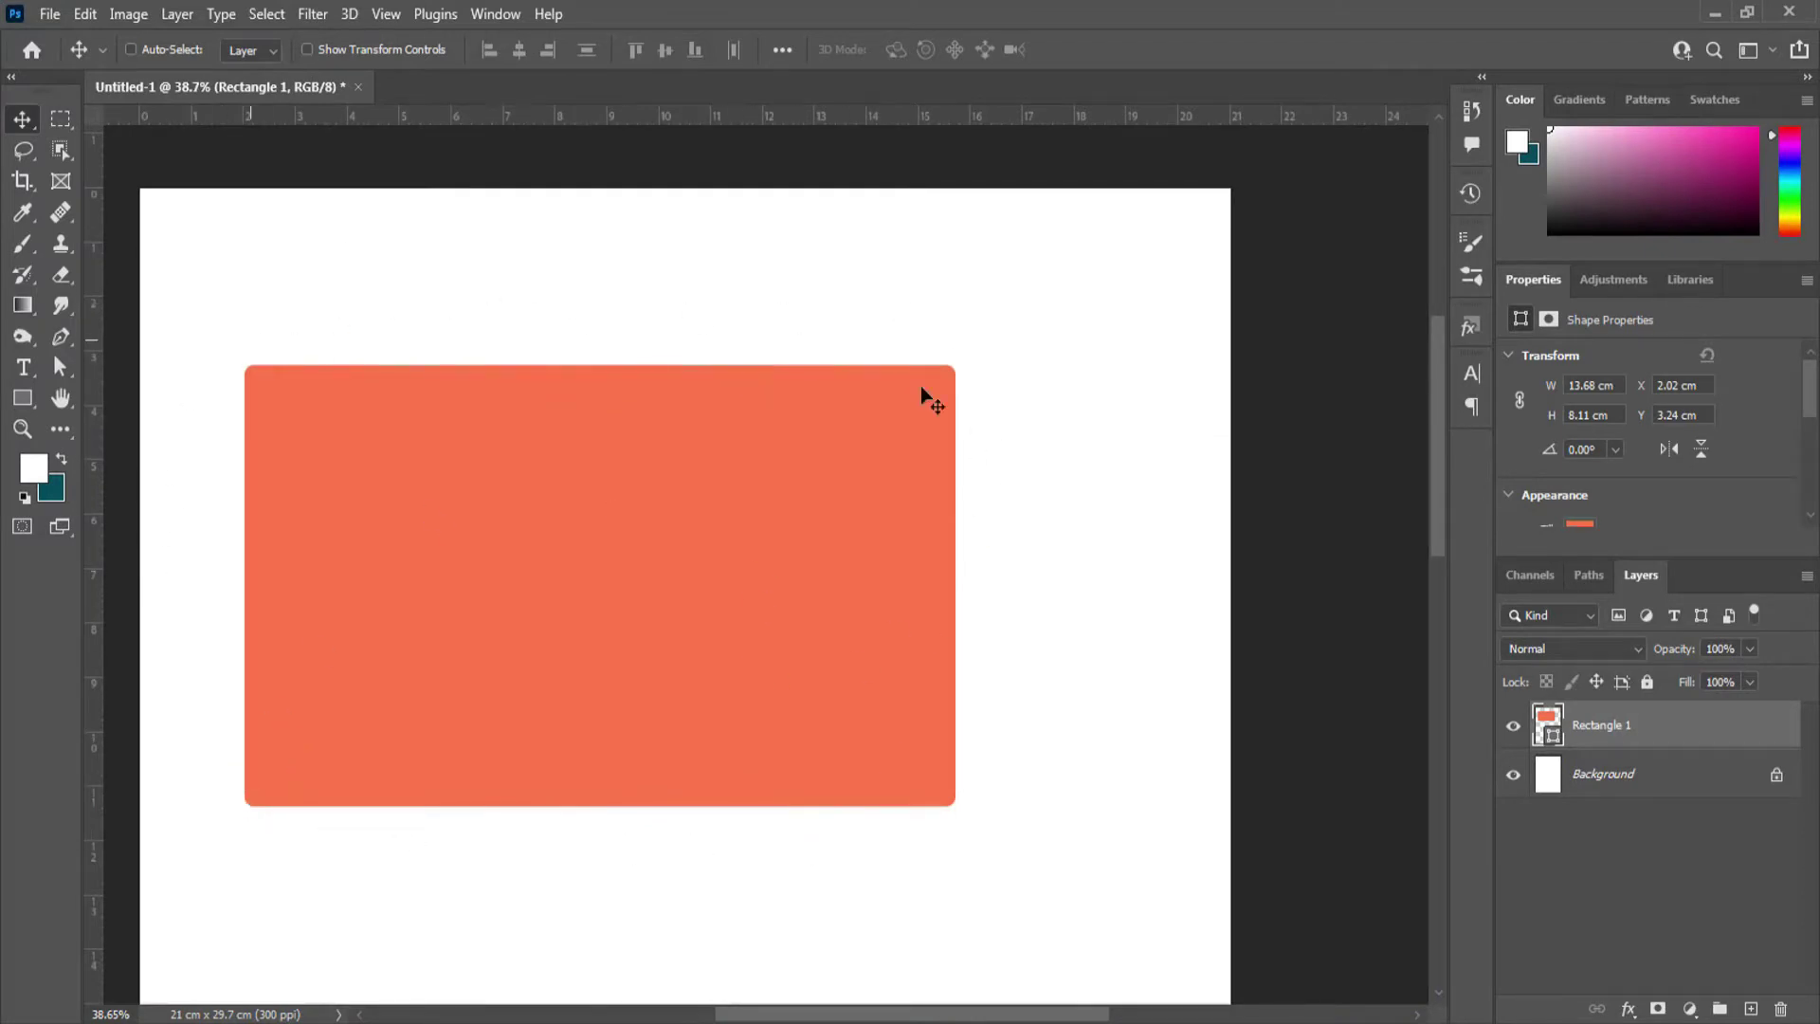
# Give the rectangle a black stroke again and examine its upper edge
pyautogui.click(23, 399)
pyautogui.scroll(2, 398, 386)
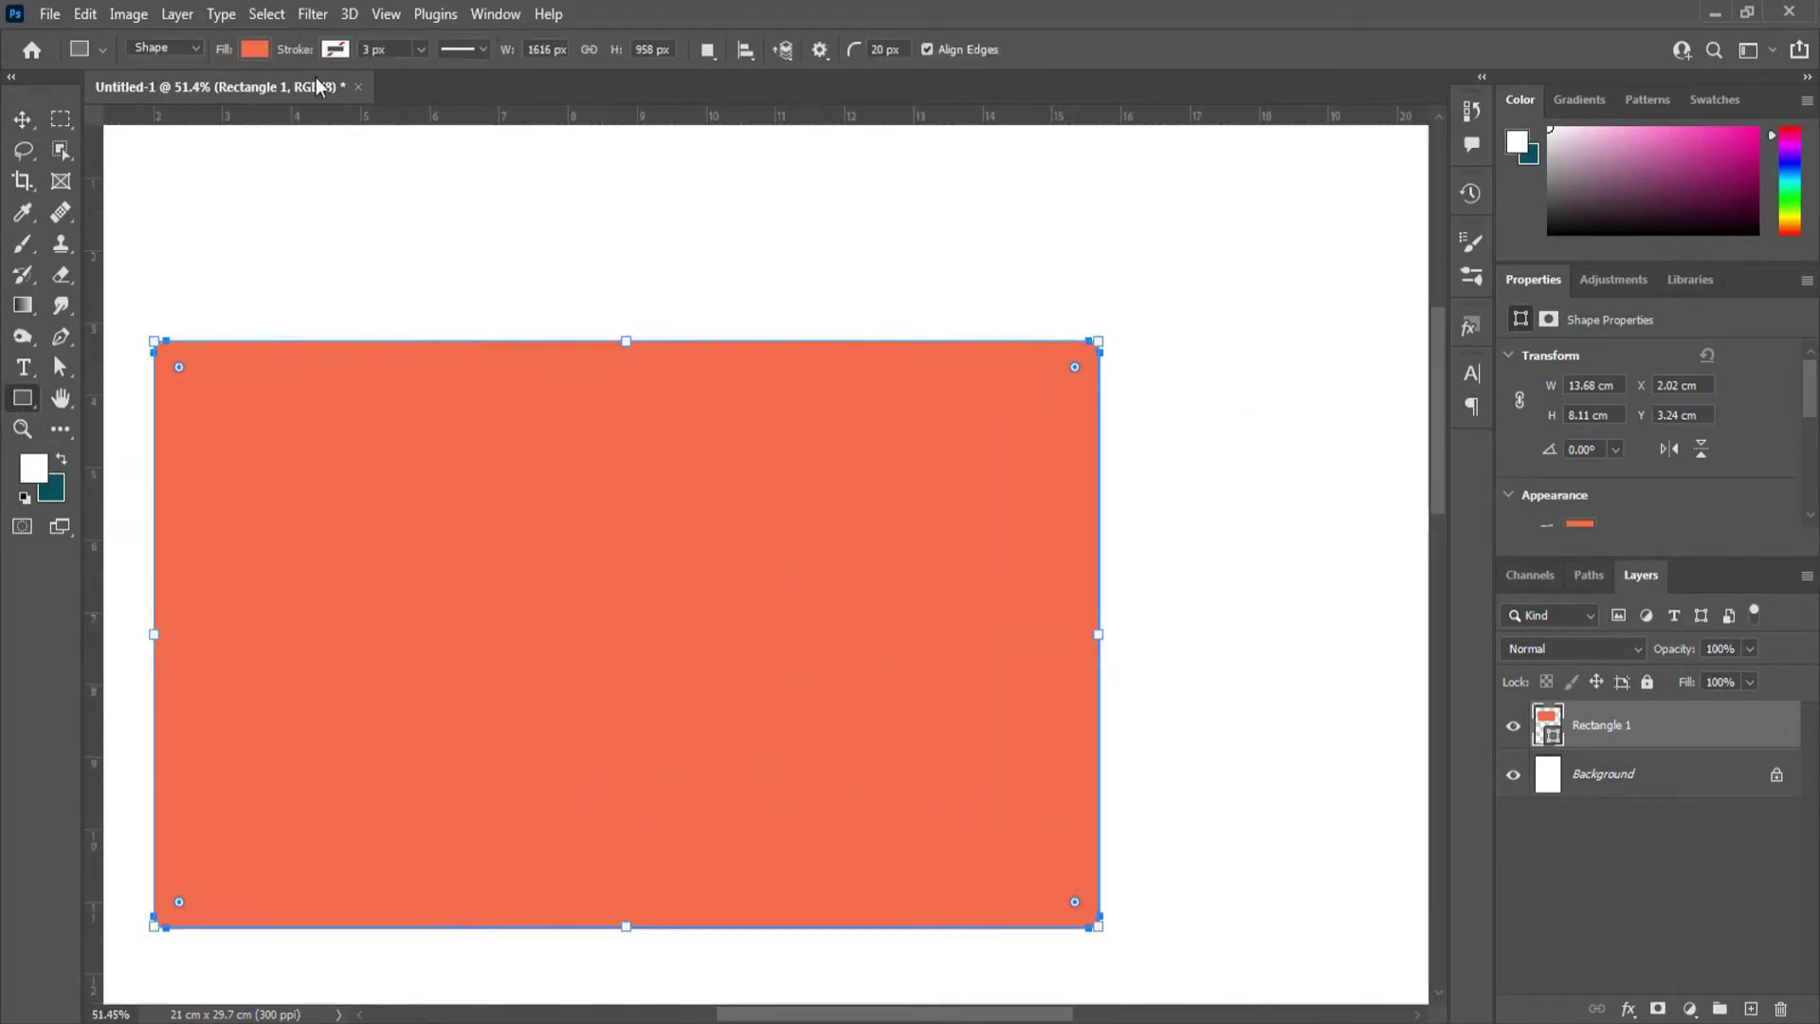
pyautogui.click(336, 51)
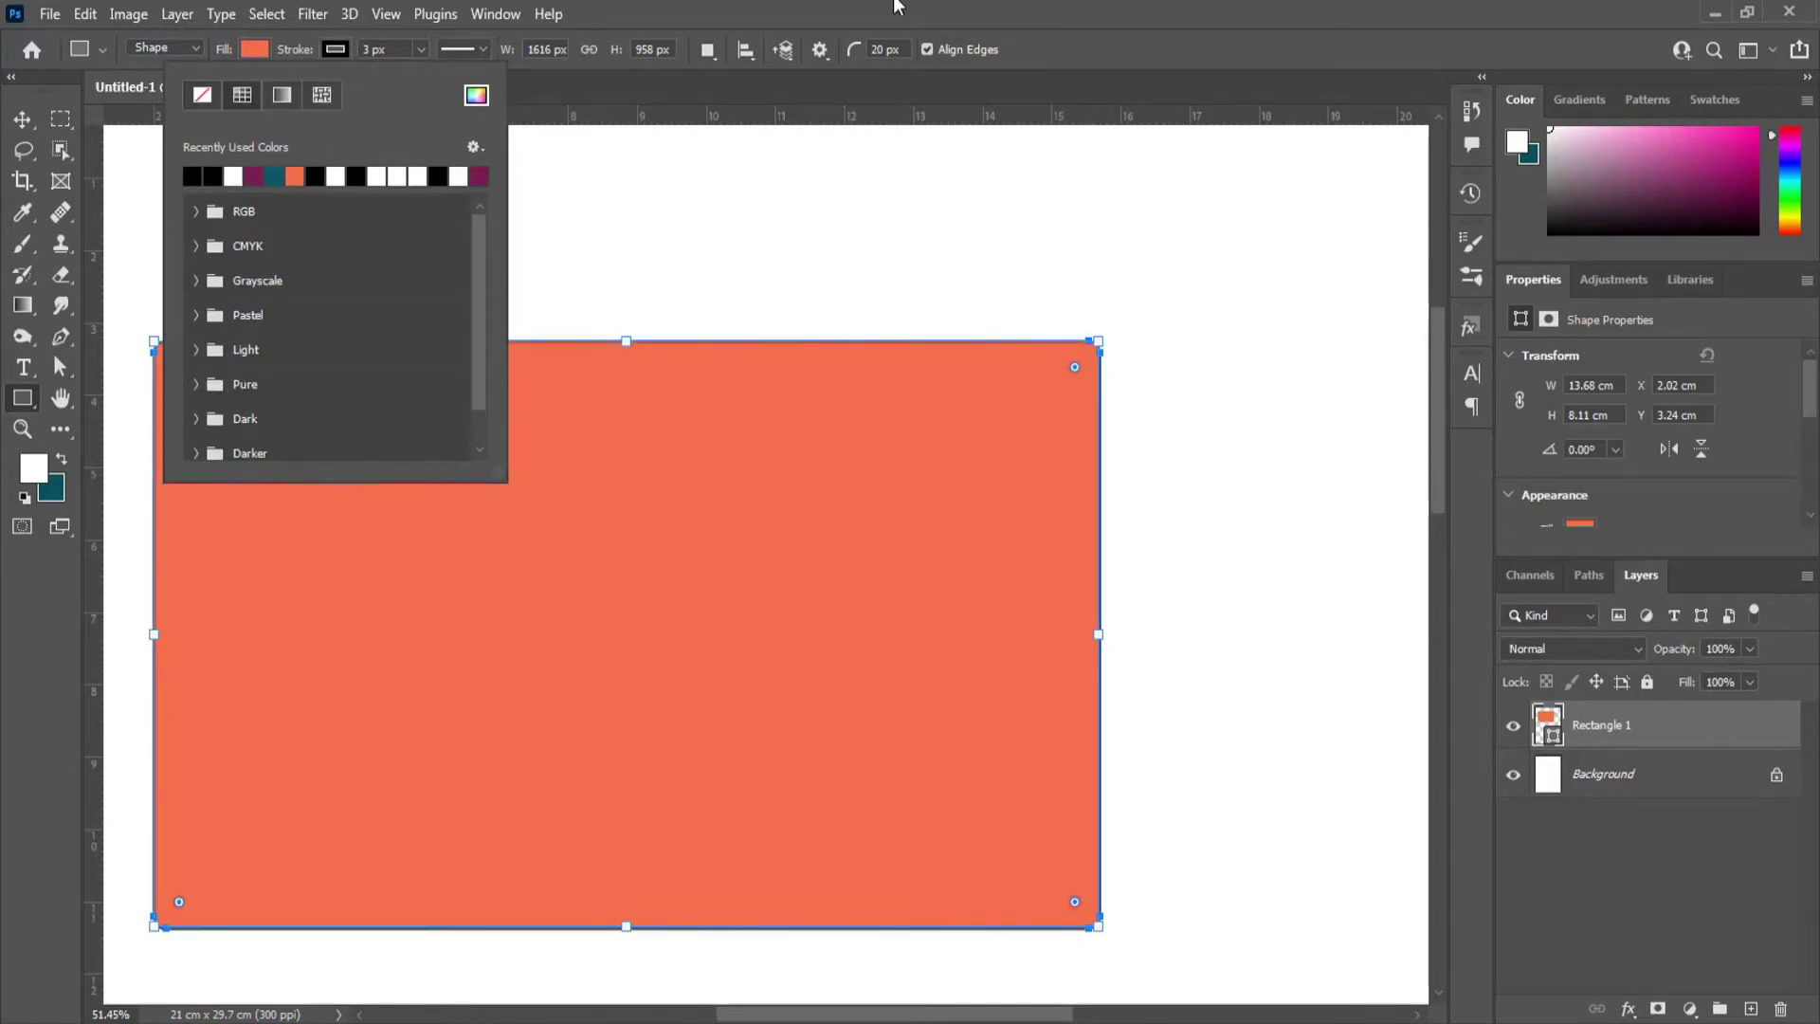
pyautogui.click(299, 177)
pyautogui.click(23, 116)
pyautogui.scroll(5, 410, 281)
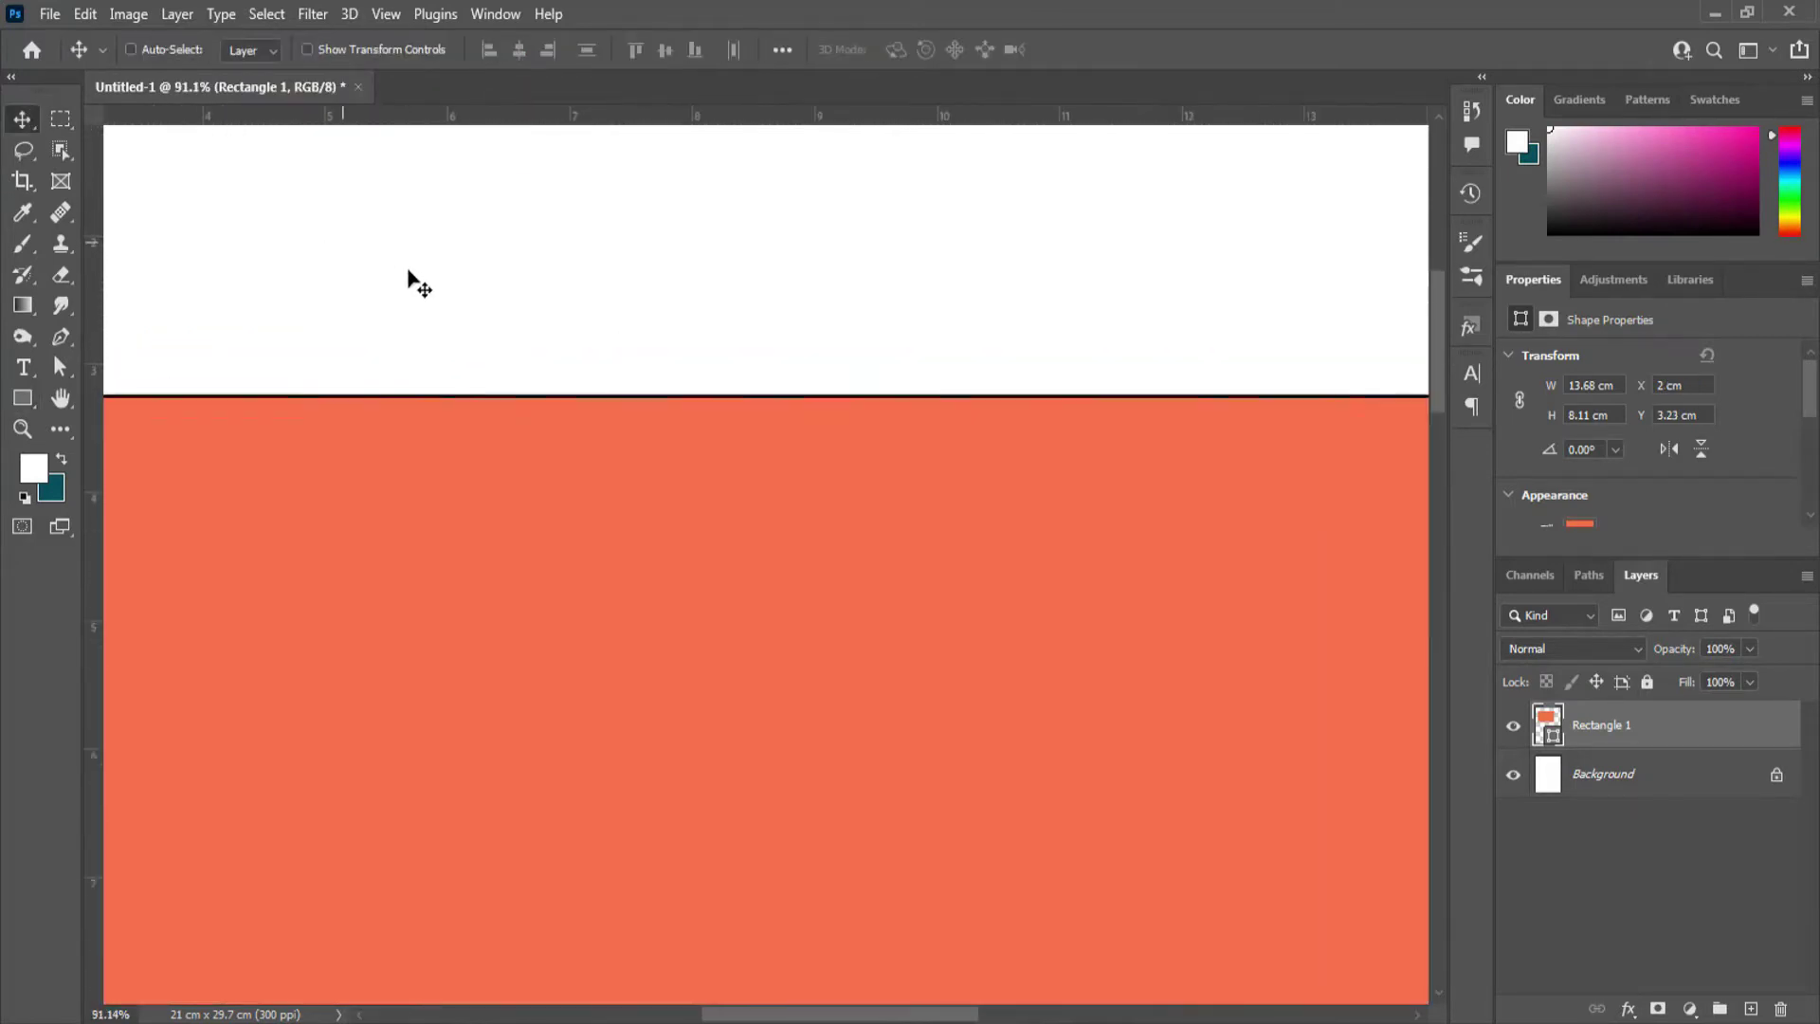
pyautogui.scroll(1, 545, 396)
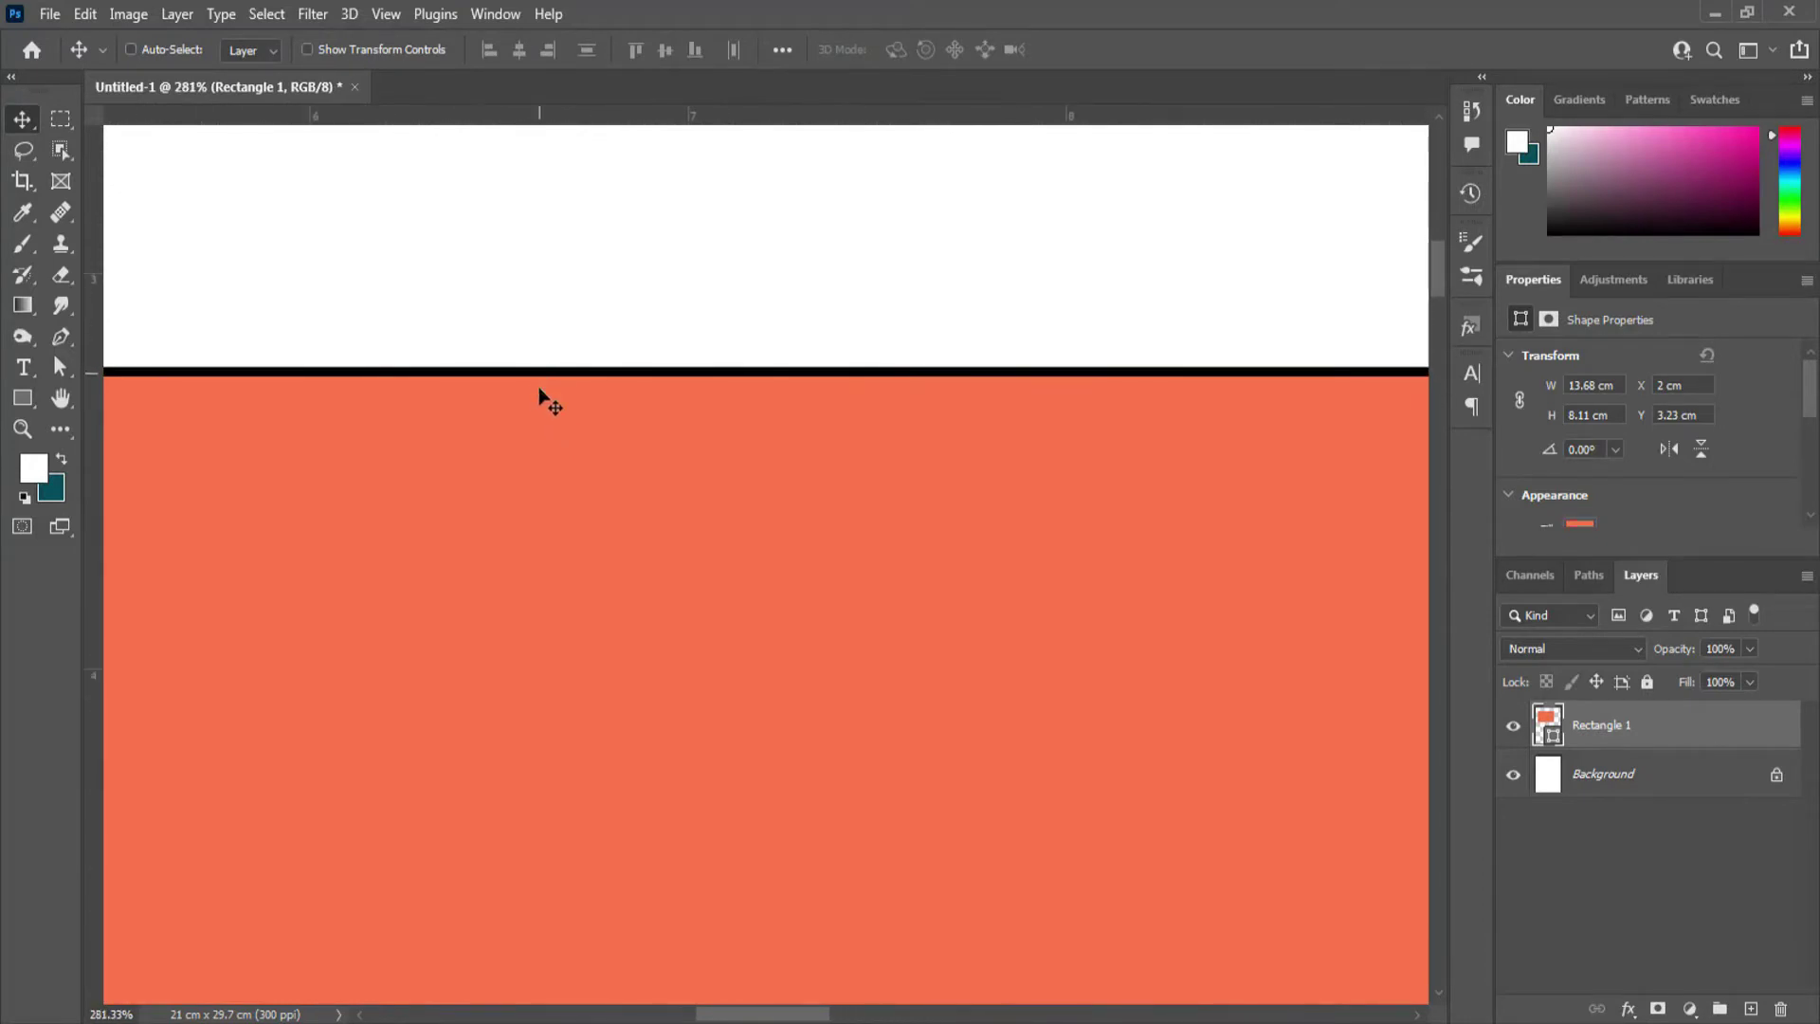
# Set the rectangle's stroke width to 20 px and check the border around the whole shape
pyautogui.click(23, 398)
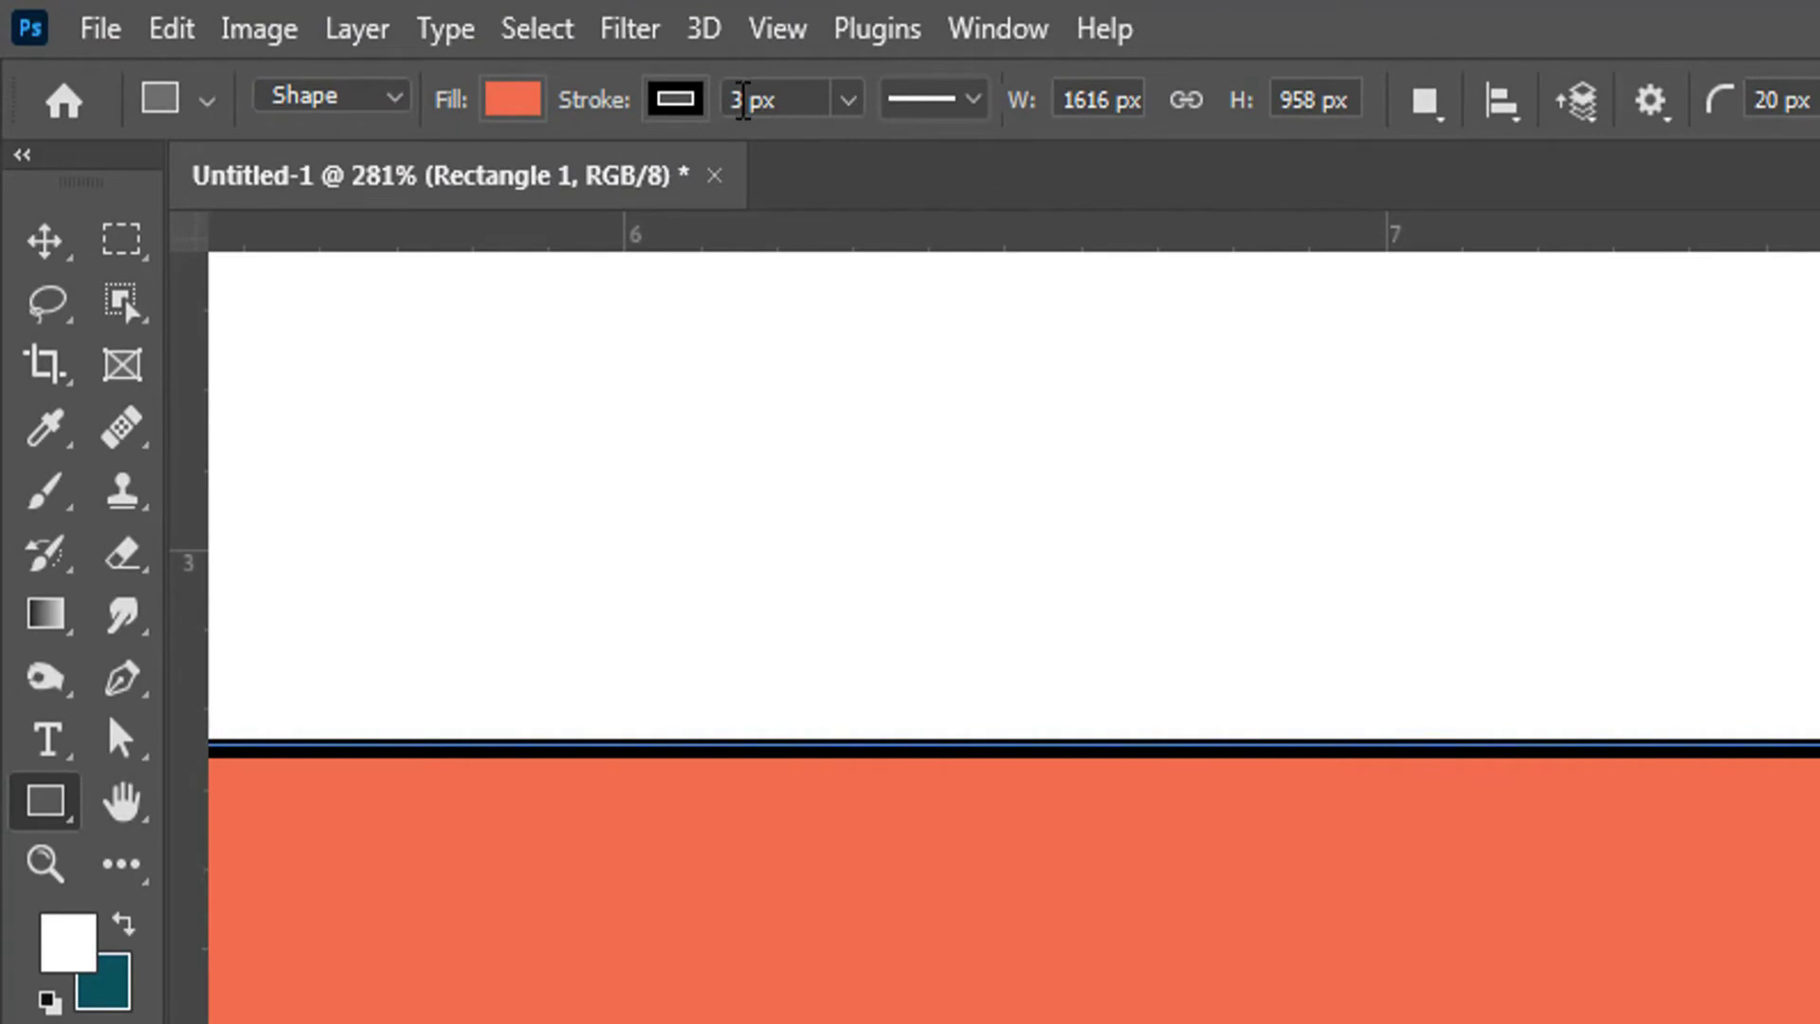
pyautogui.click(743, 99)
pyautogui.write('20')
pyautogui.press('Return')
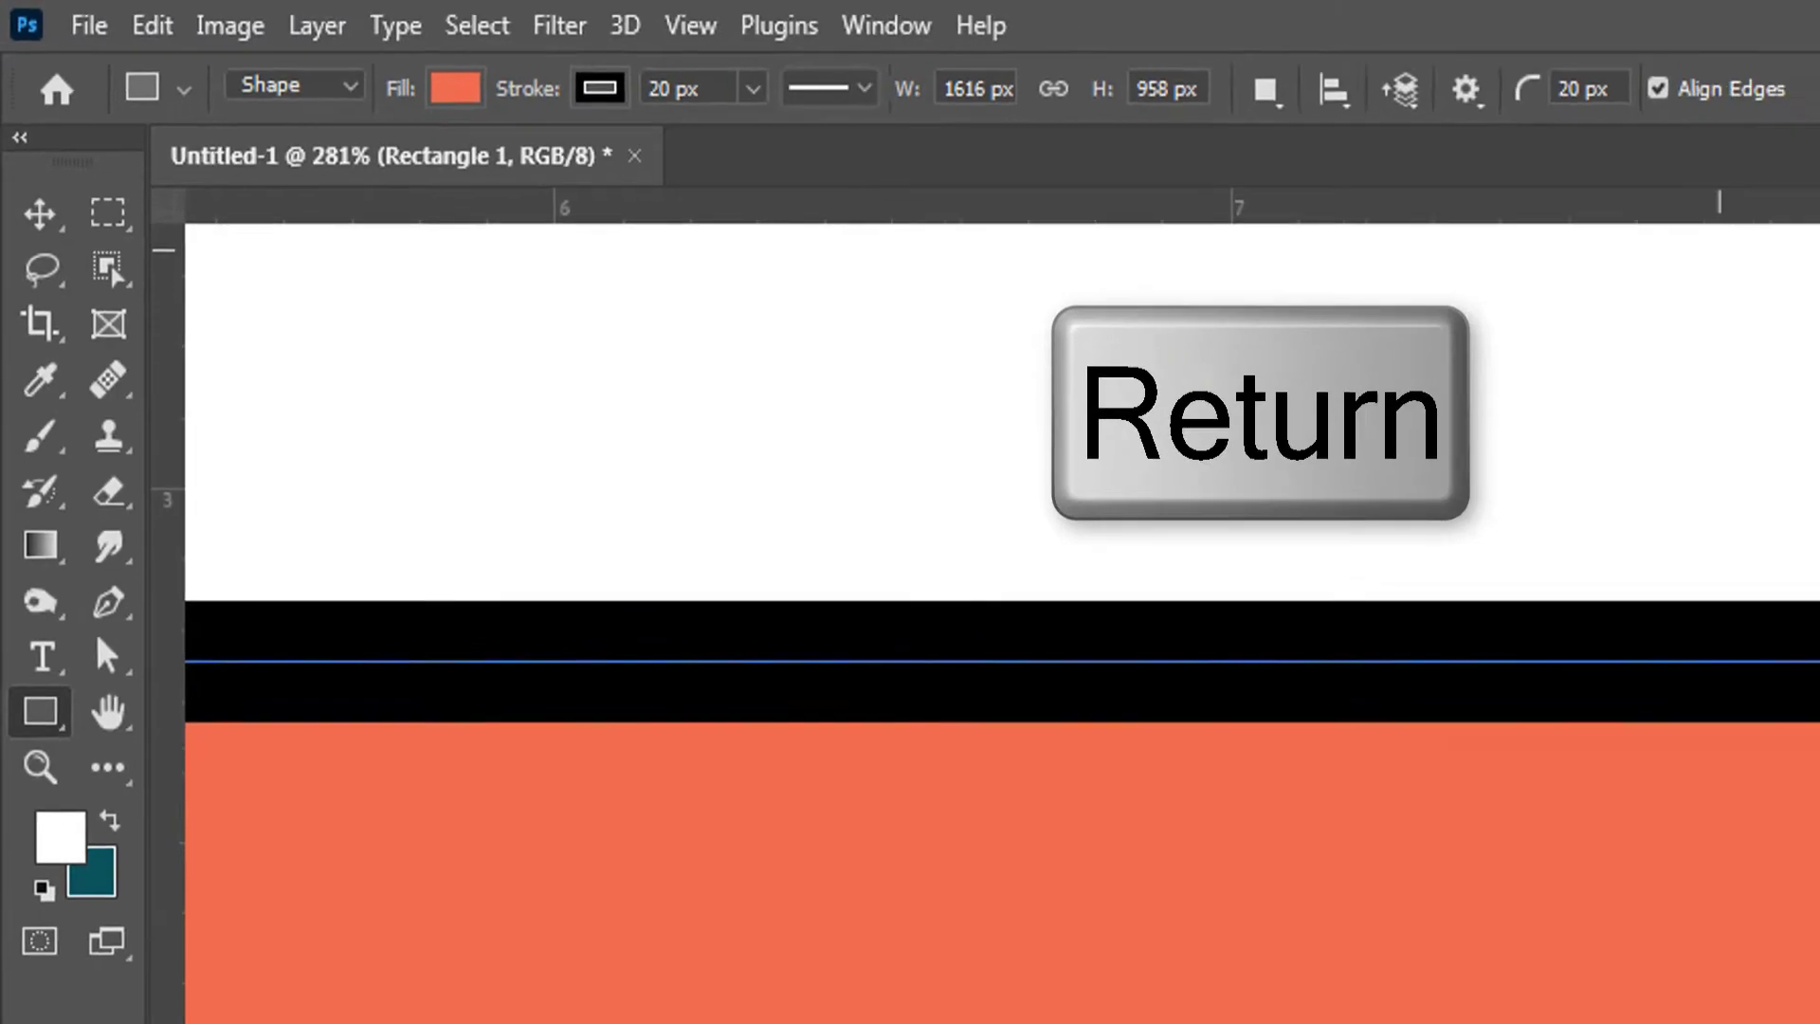
pyautogui.scroll(-15, 1716, 757)
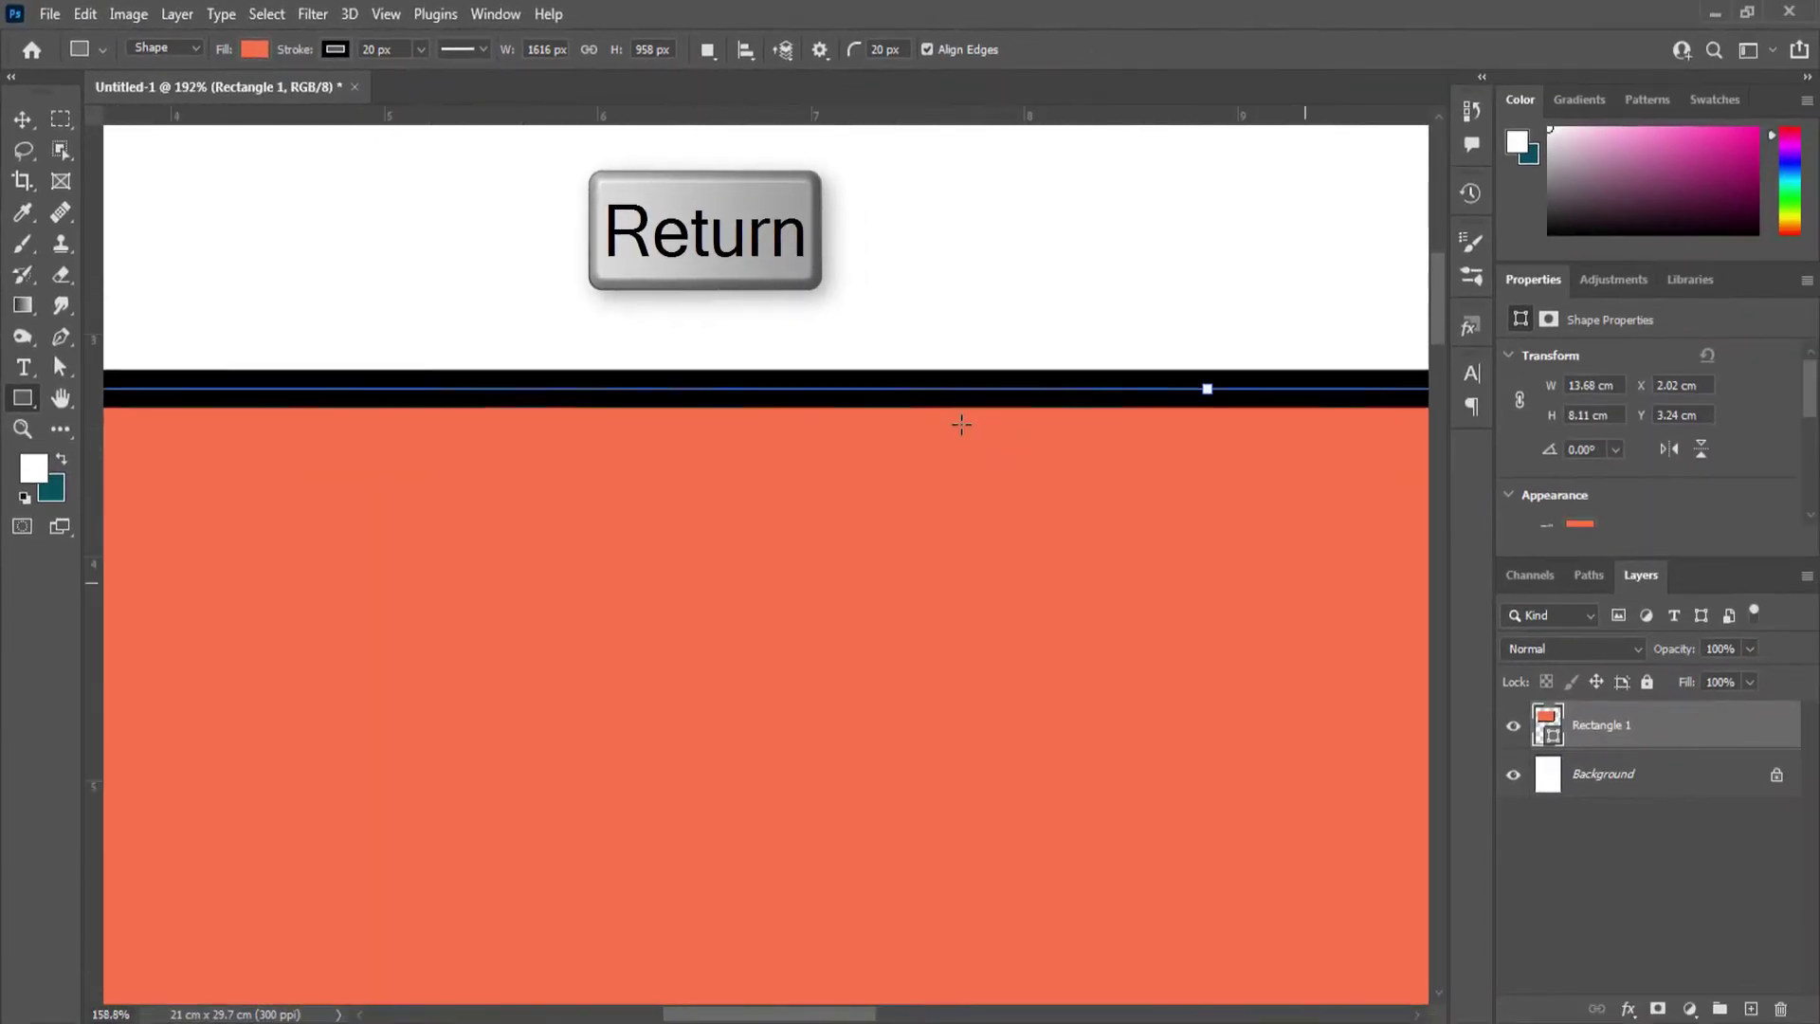
pyautogui.scroll(-5, 973, 489)
pyautogui.press('m')
pyautogui.moveTo(888, 576); pyautogui.dragTo(710, 495)
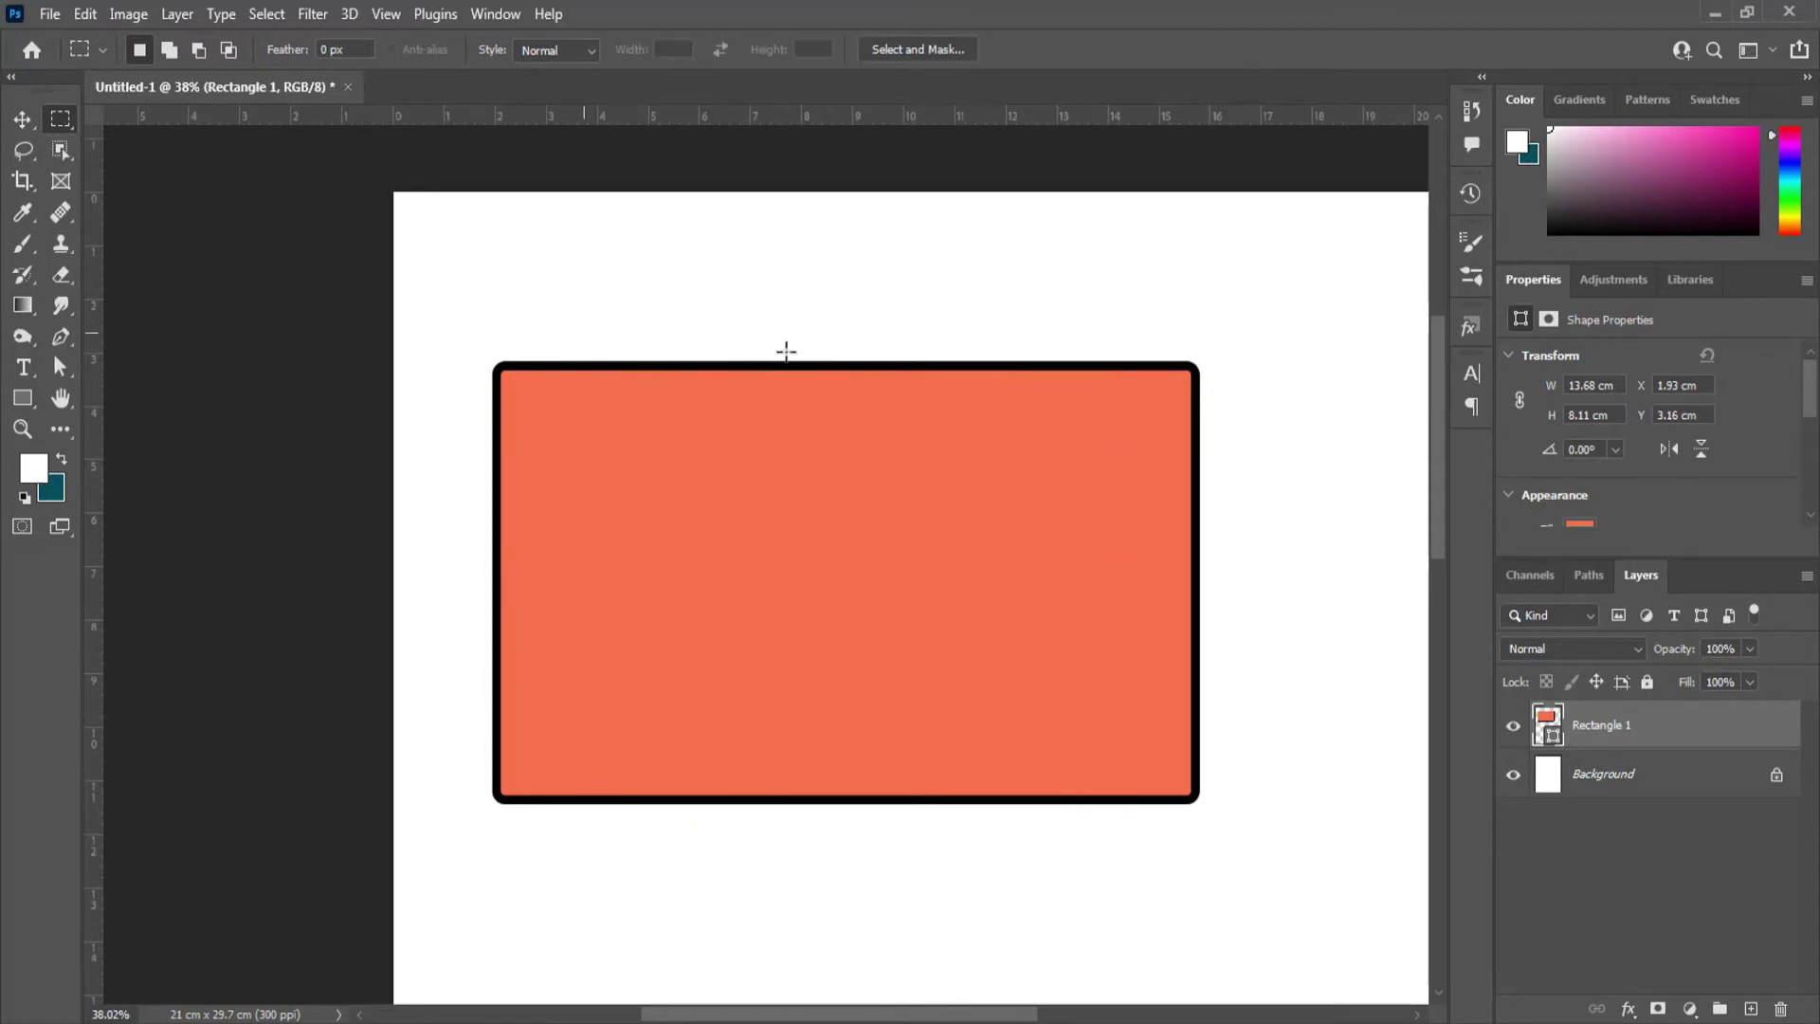
pyautogui.scroll(2, 717, 374)
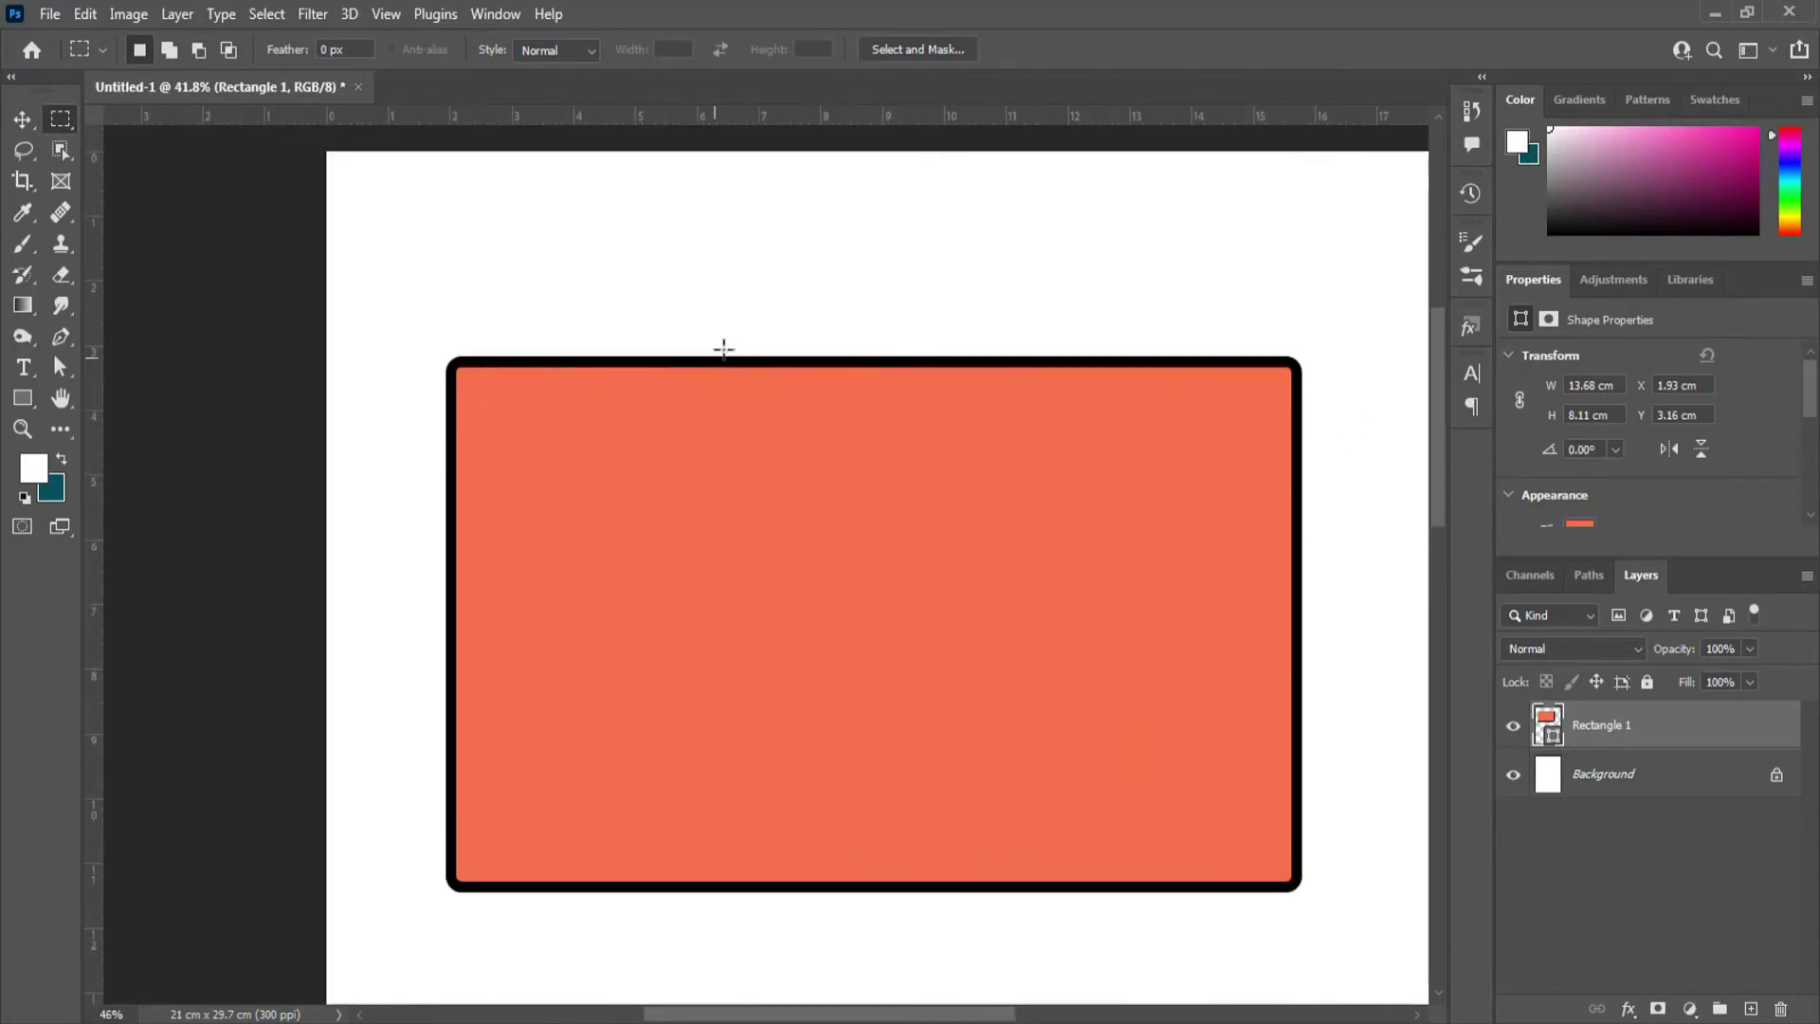
# Try a stroke width of 24 px, reduce it to 1 px, and examine the thin outline
pyautogui.click(17, 399)
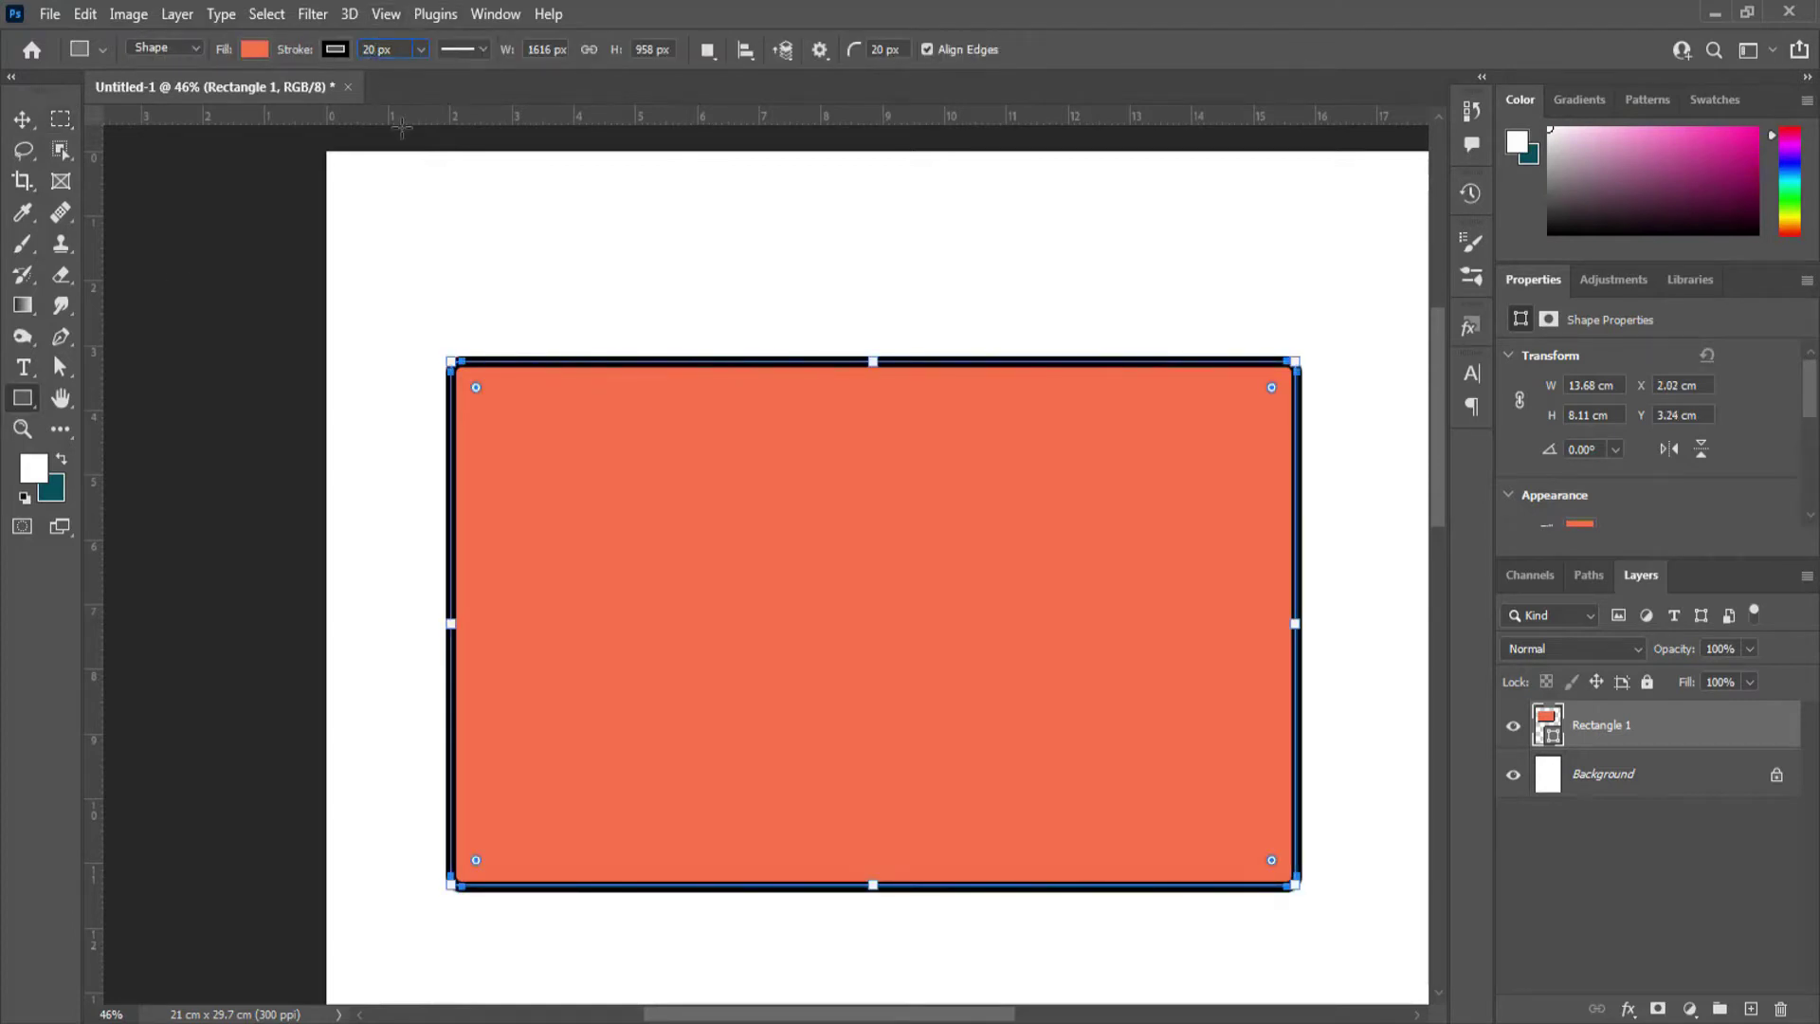
pyautogui.press('Return')
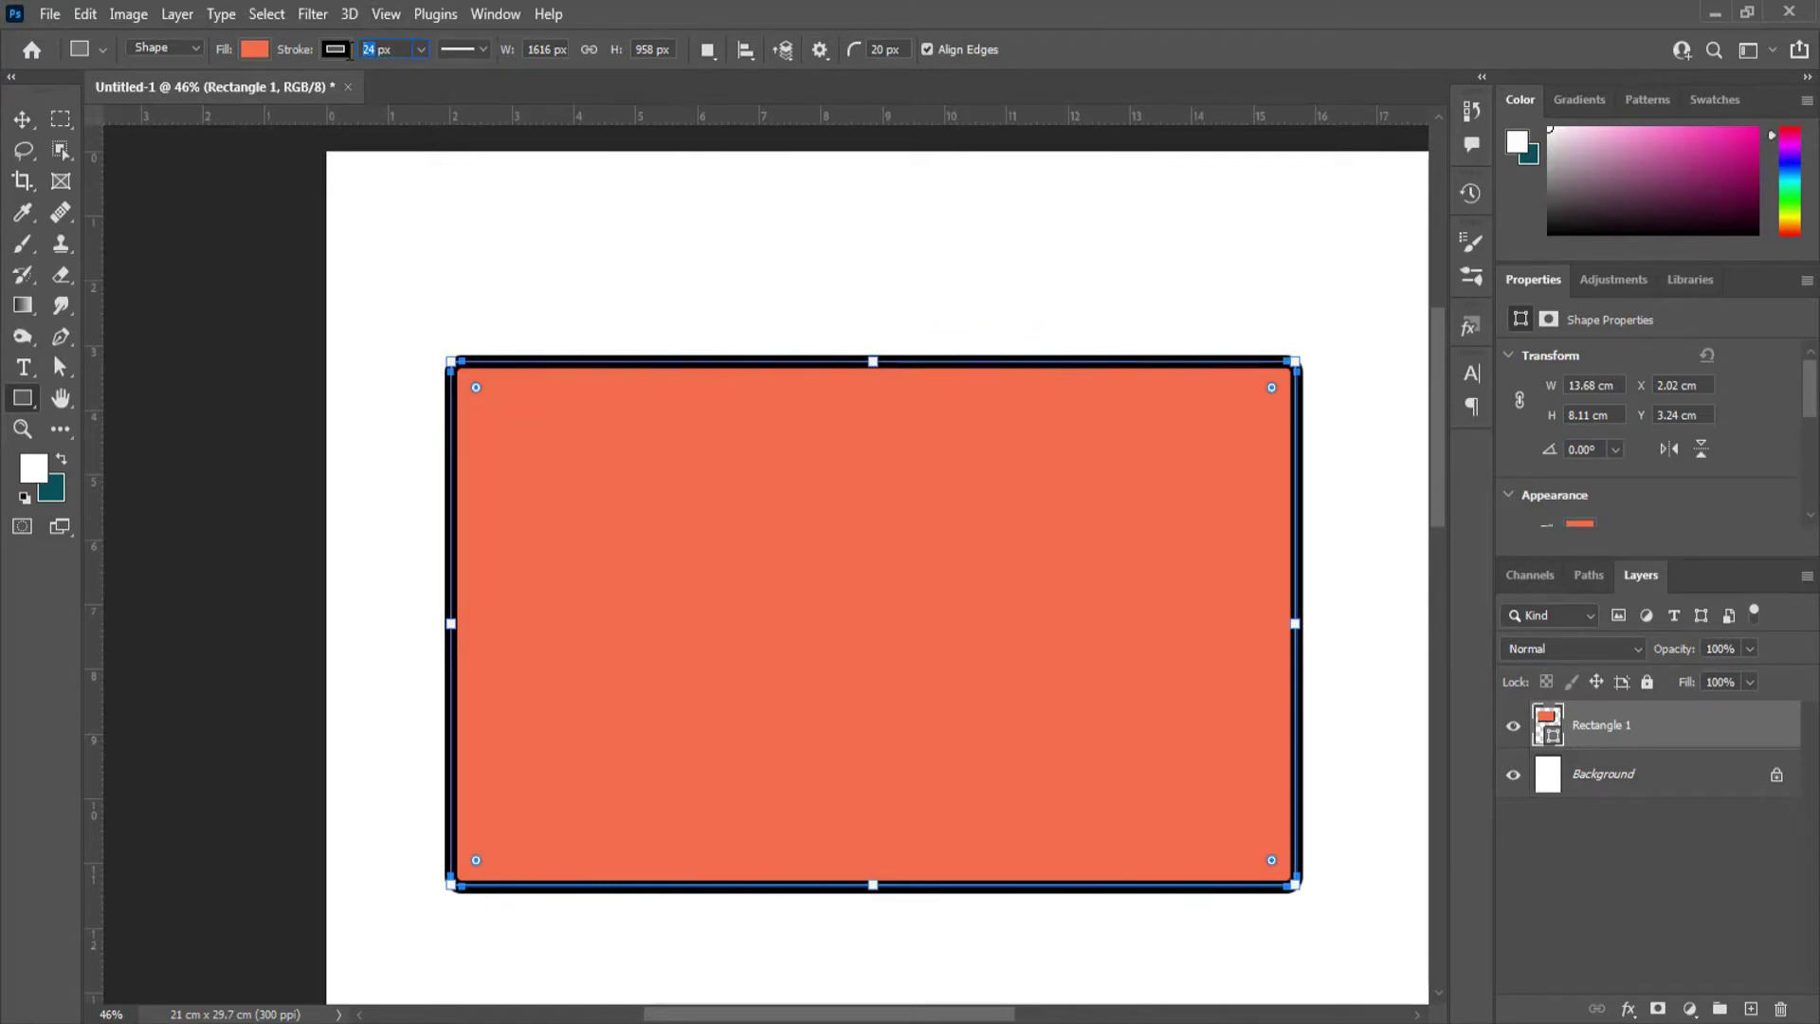
pyautogui.press('Return')
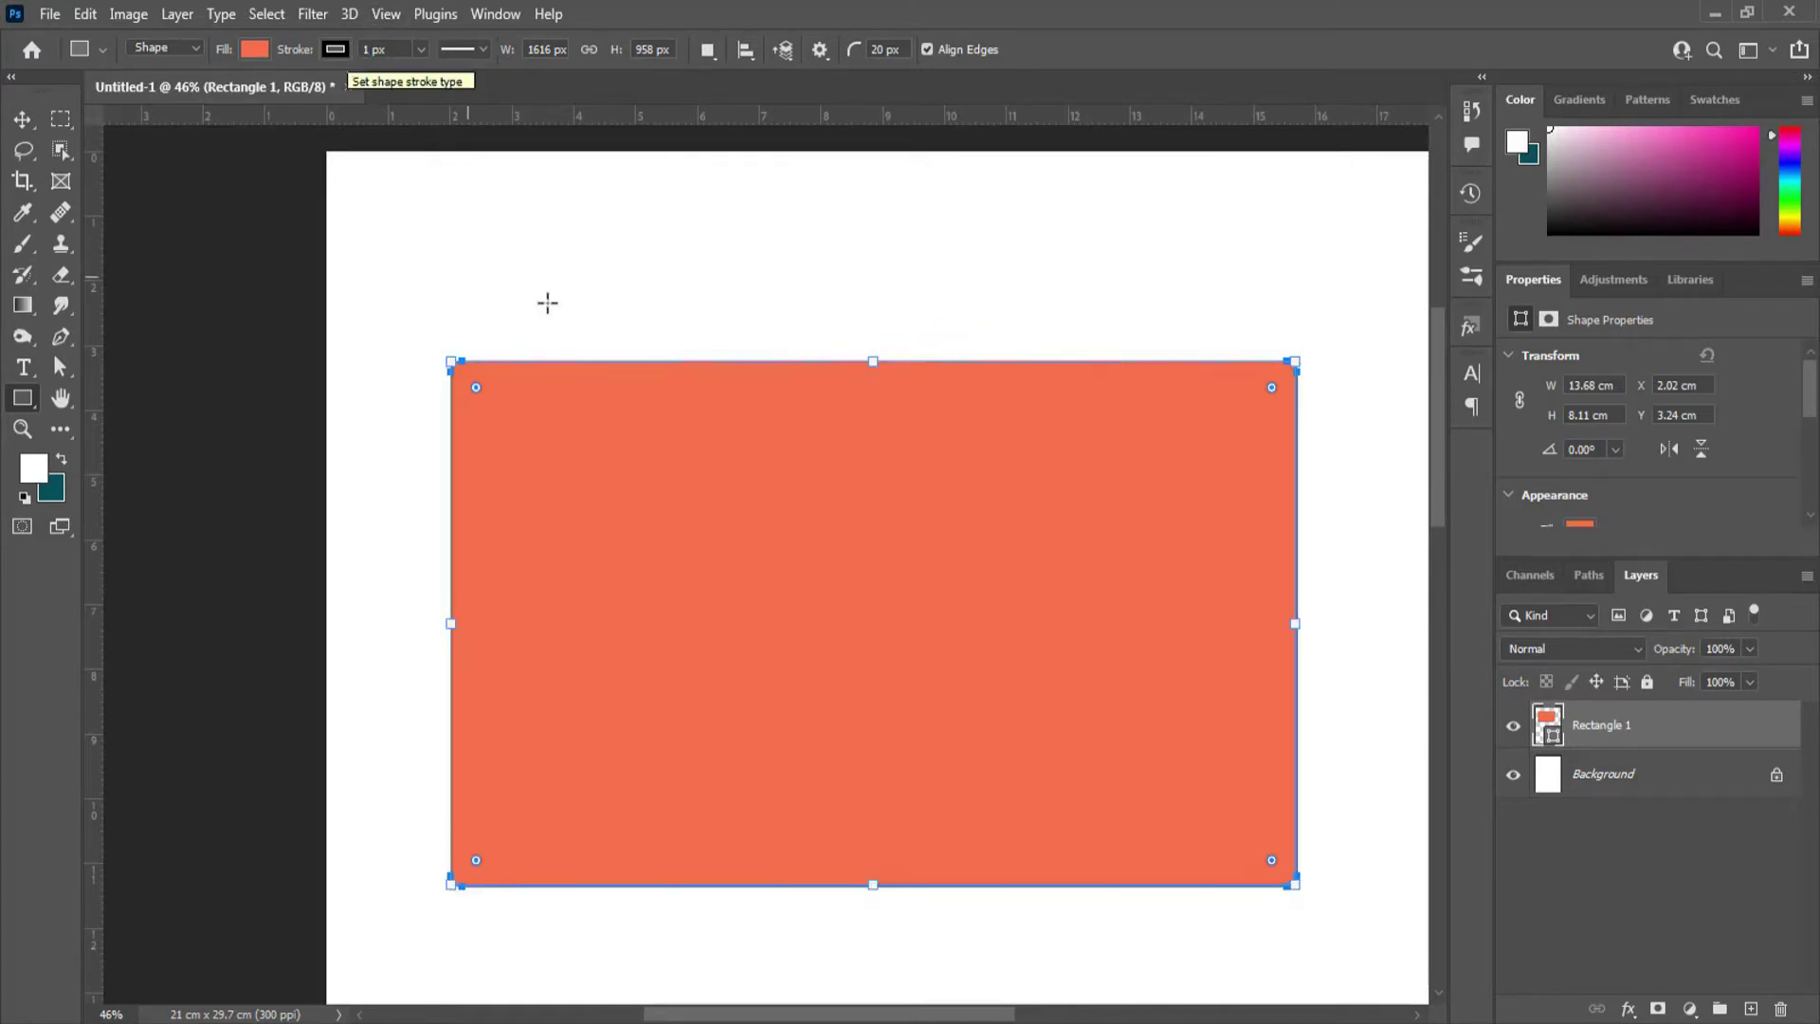
pyautogui.scroll(5, 620, 366)
pyautogui.scroll(5, 638, 524)
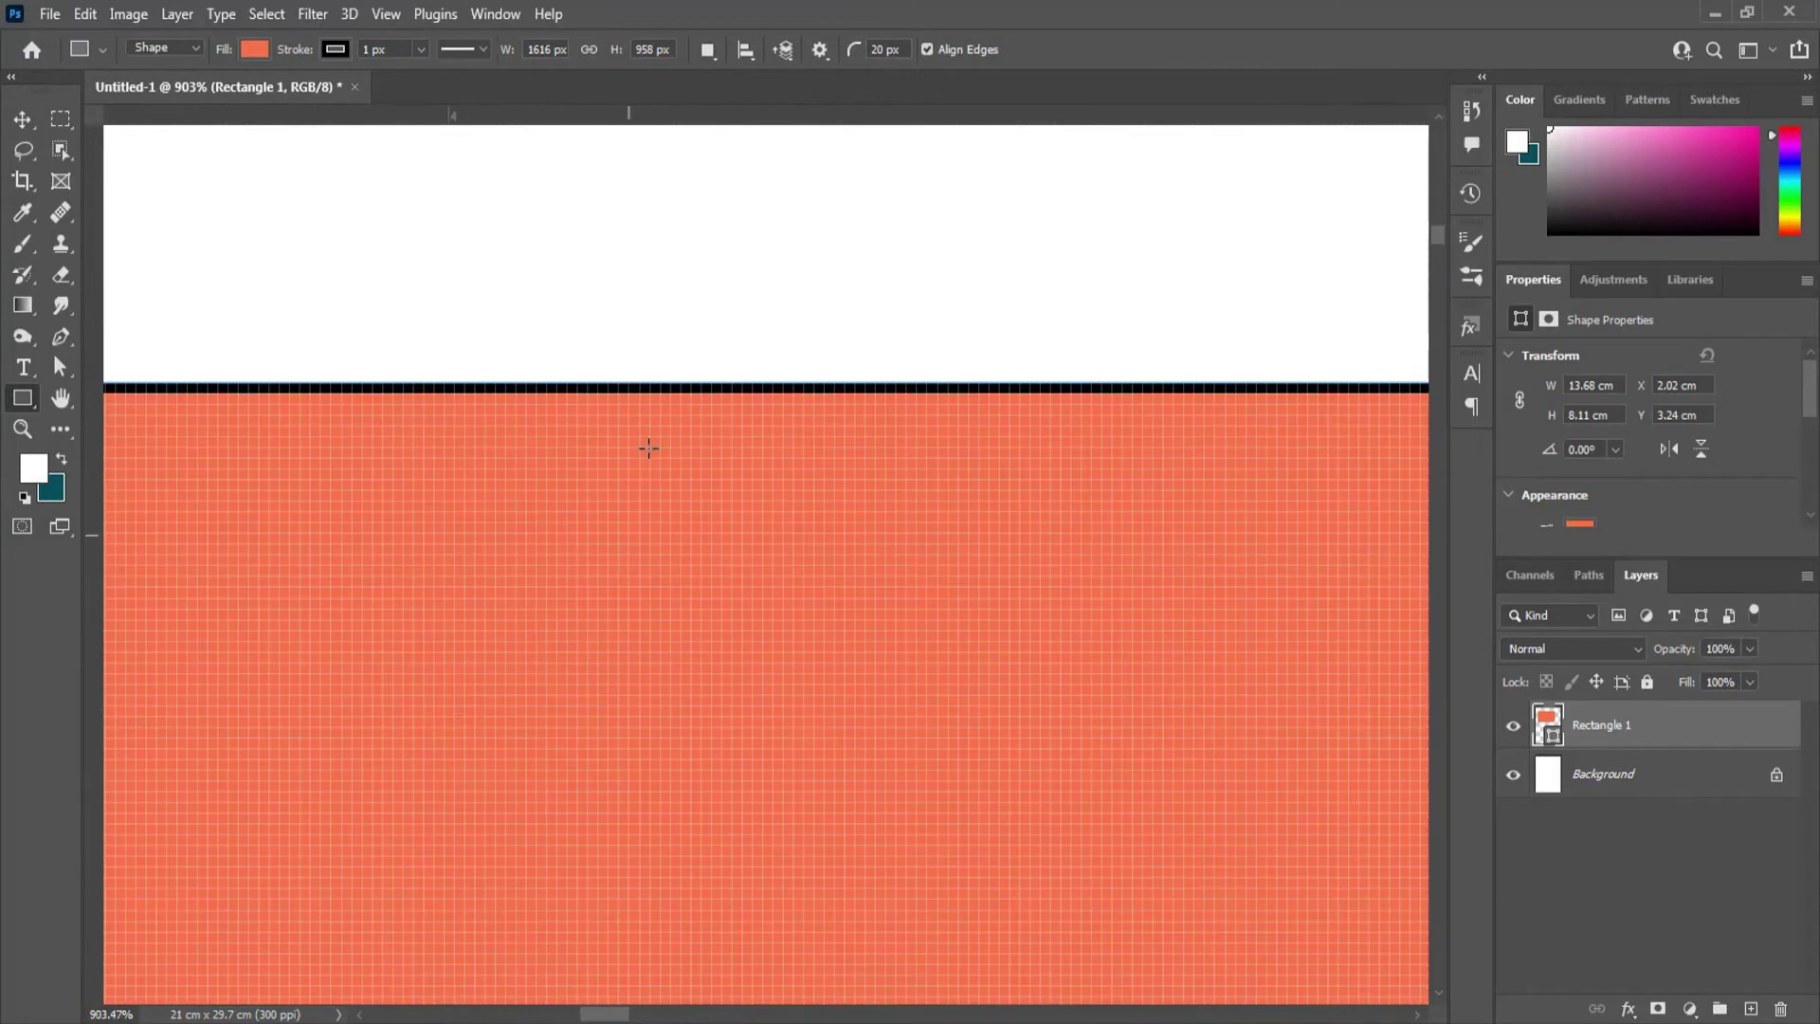
# Turn off the rectangle's 1 px stroke and look over the borderless shape on the page
pyautogui.click(334, 53)
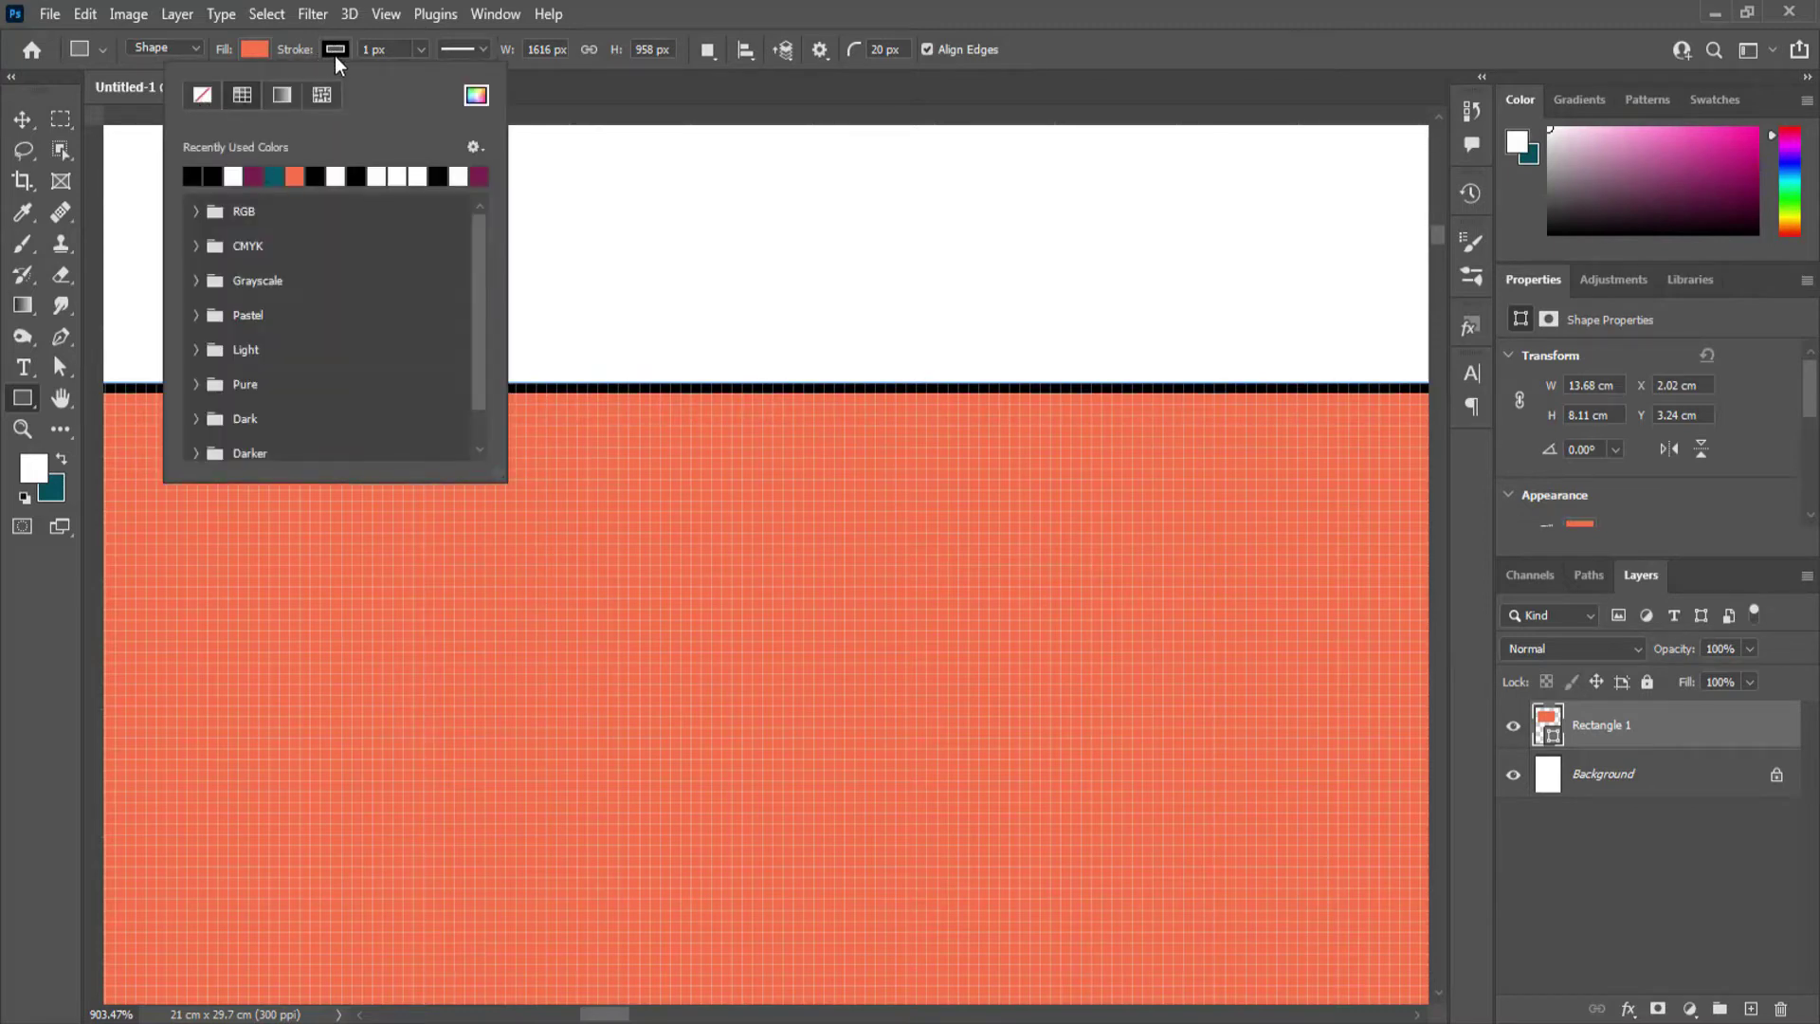
pyautogui.click(195, 106)
pyautogui.click(1034, 29)
pyautogui.scroll(-6, 881, 449)
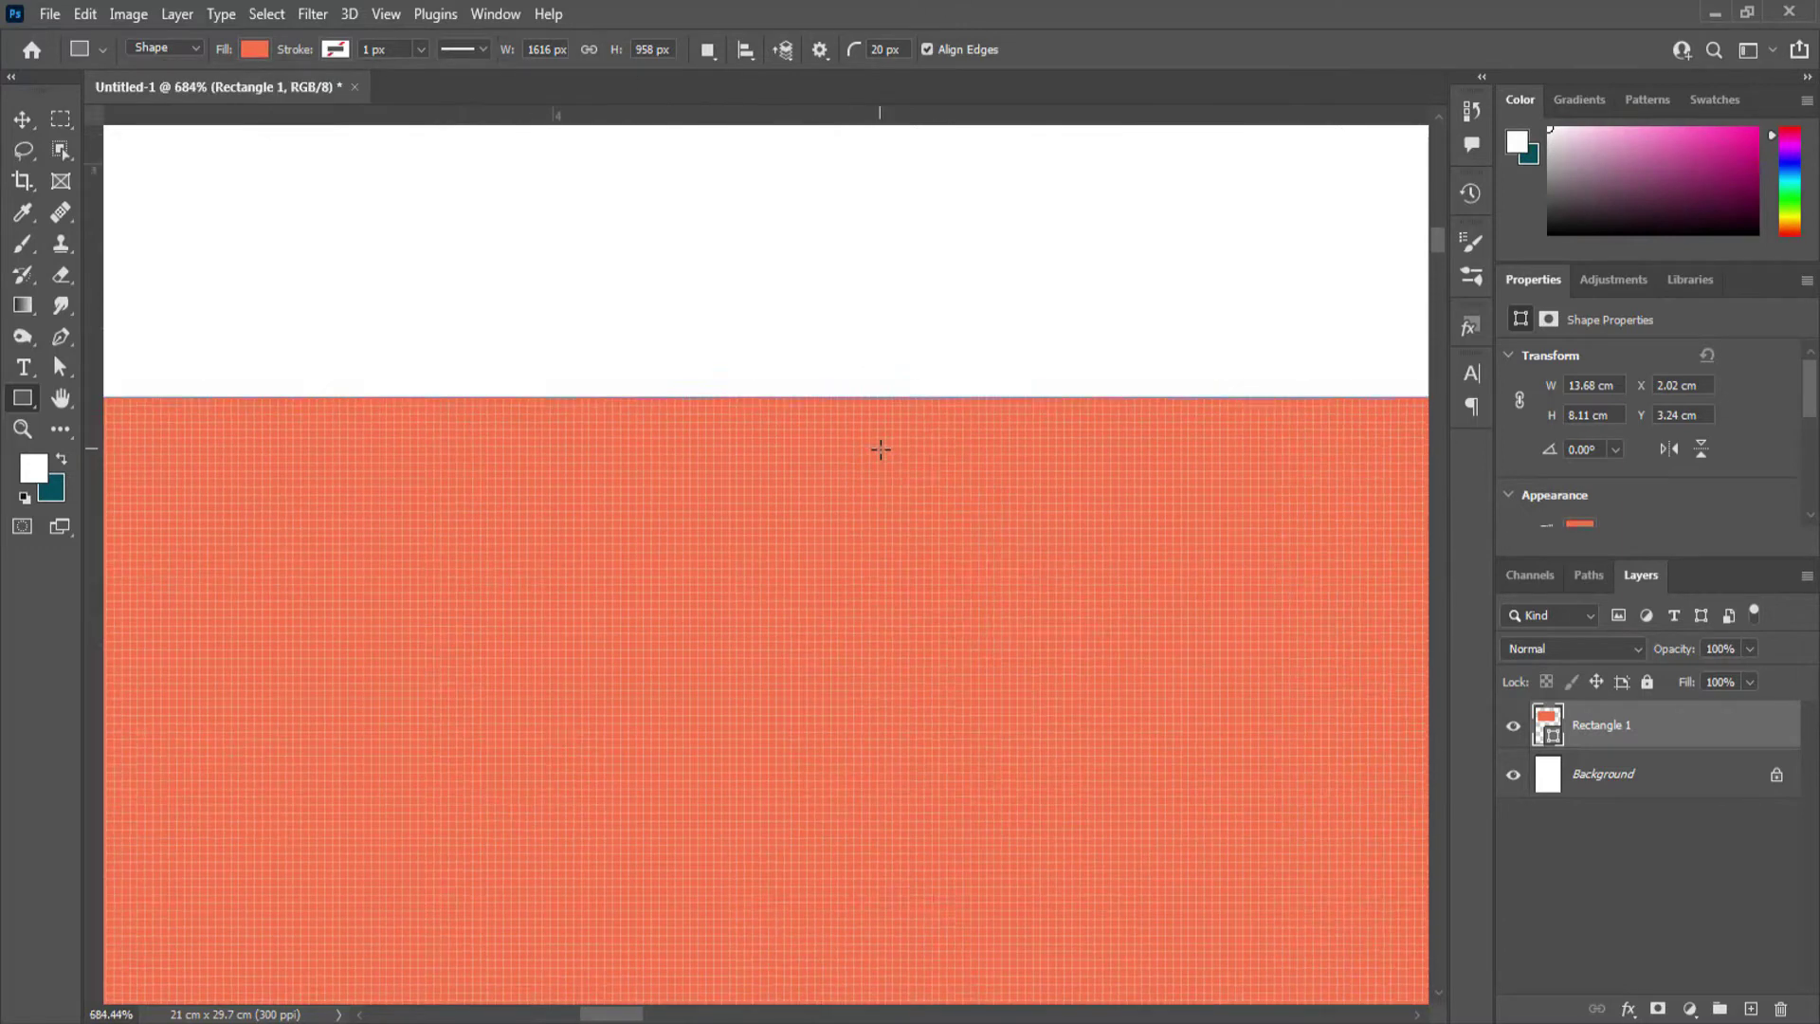
pyautogui.scroll(-6, 881, 449)
pyautogui.moveTo(914, 625); pyautogui.dragTo(609, 265)
pyautogui.scroll(-3, 744, 458)
pyautogui.scroll(-8, 744, 458)
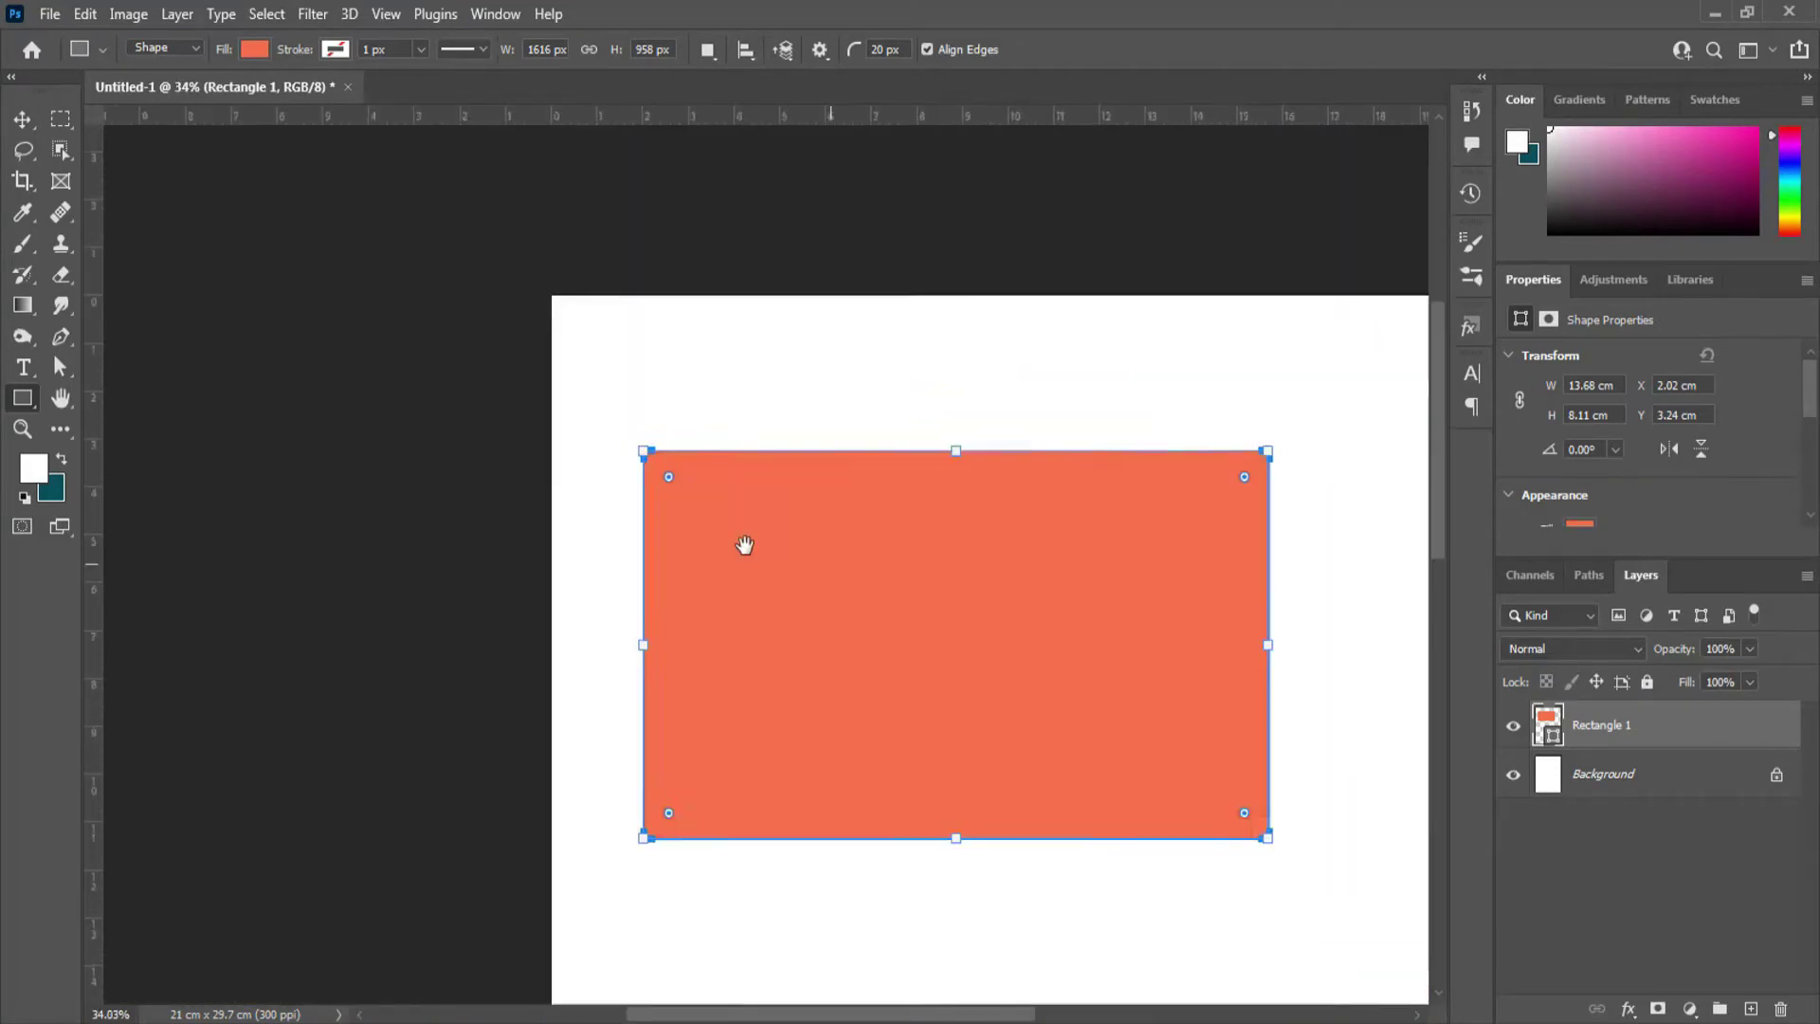
pyautogui.scroll(1, 812, 517)
pyautogui.scroll(2, 849, 390)
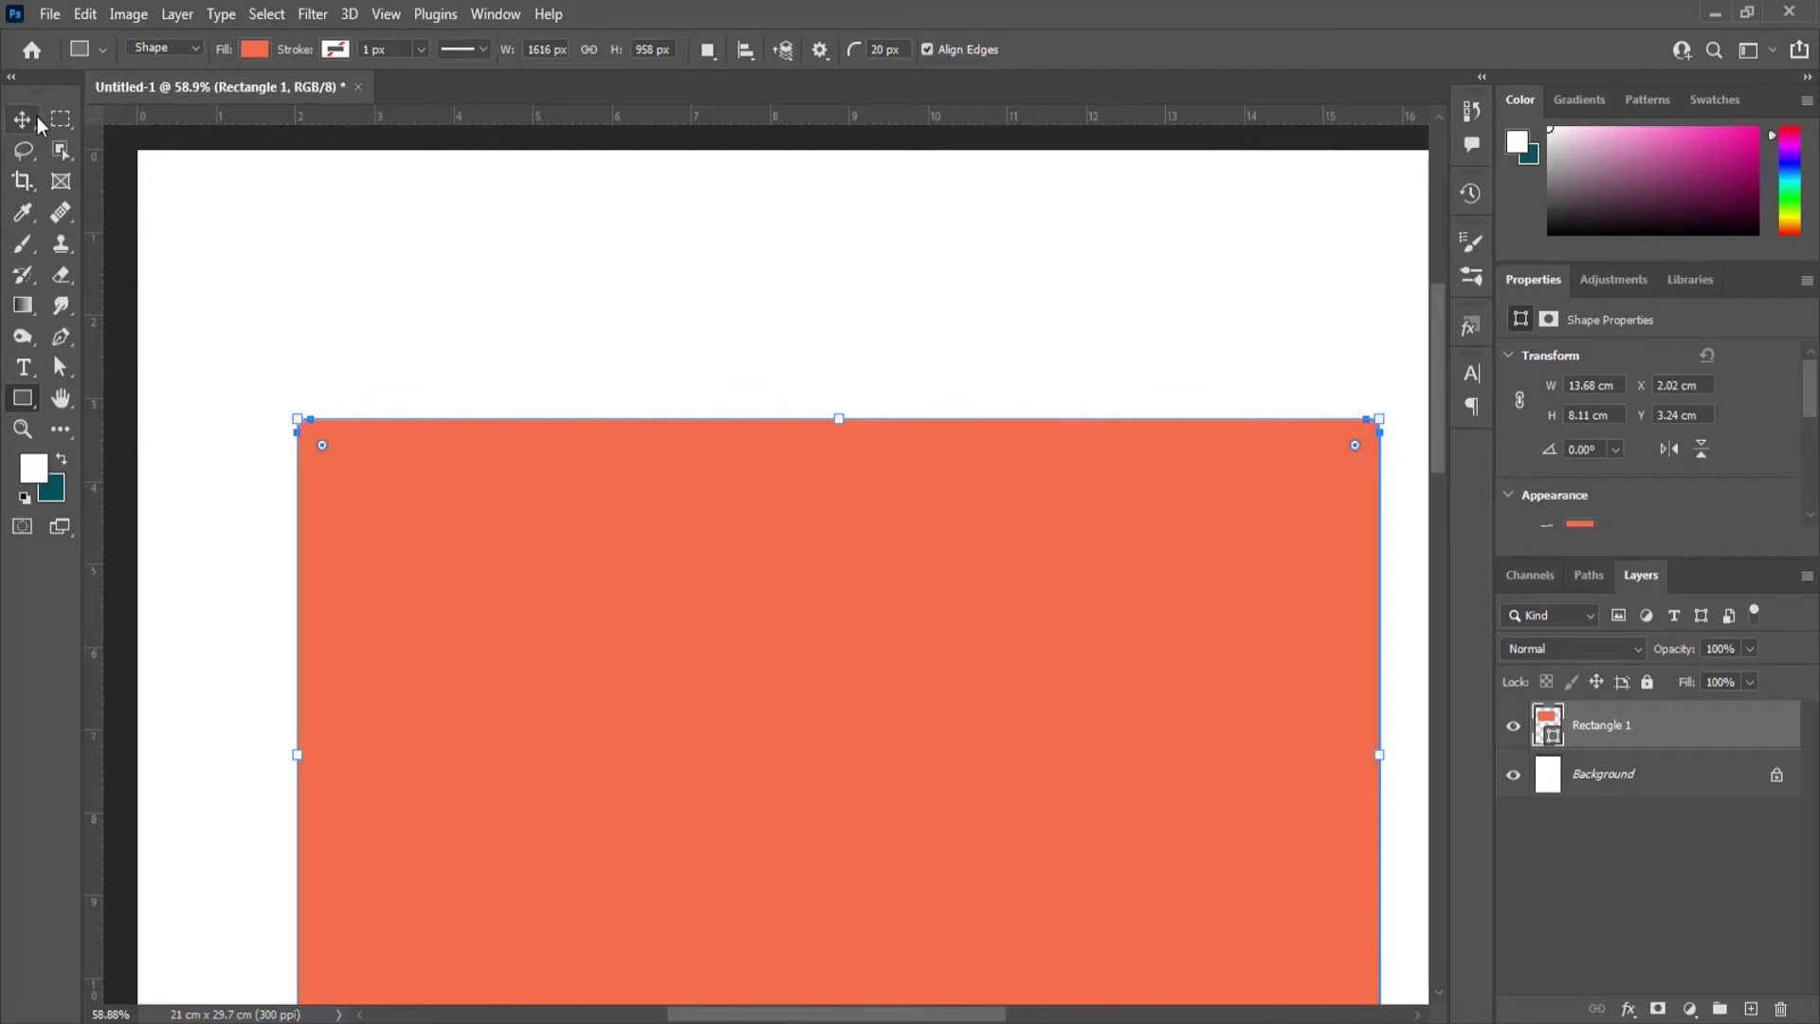
# Delete the orange rectangle from the page
pyautogui.click(22, 118)
pyautogui.scroll(-3, 590, 685)
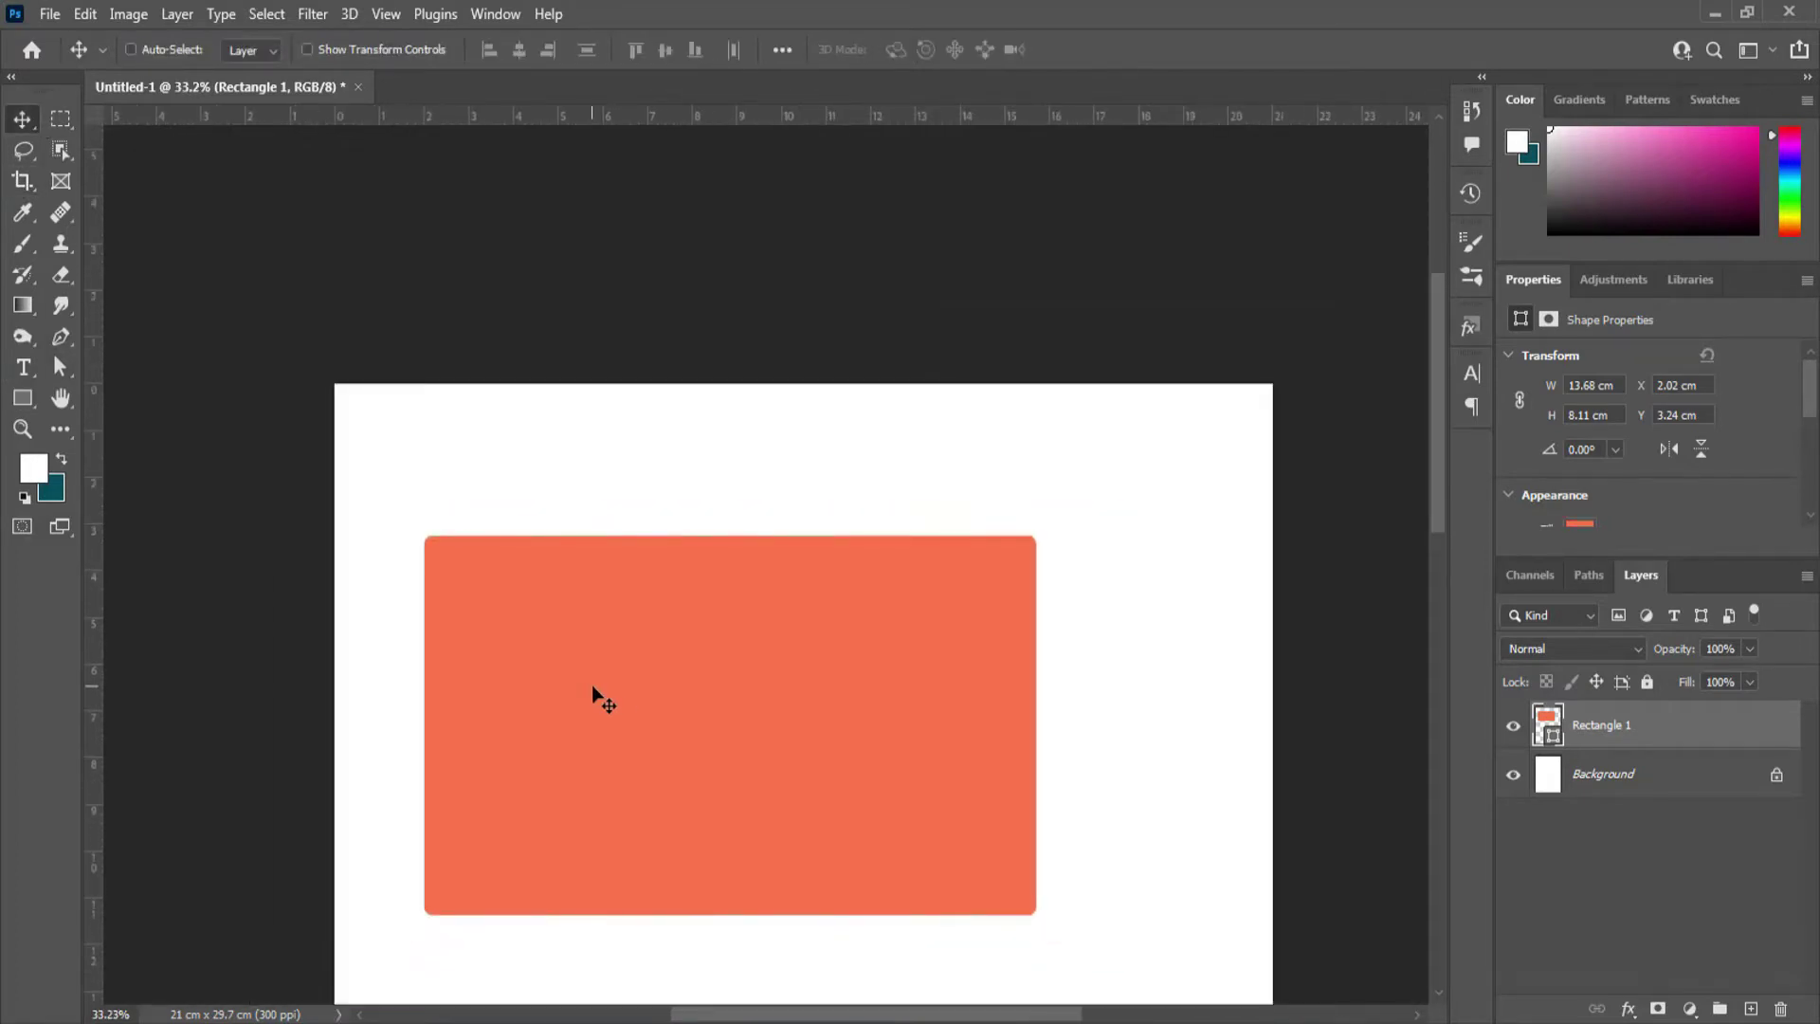
pyautogui.press('Delete')
# Choose the Rectangle Tool and set its fill to the recently used dark purple
pyautogui.click(23, 399)
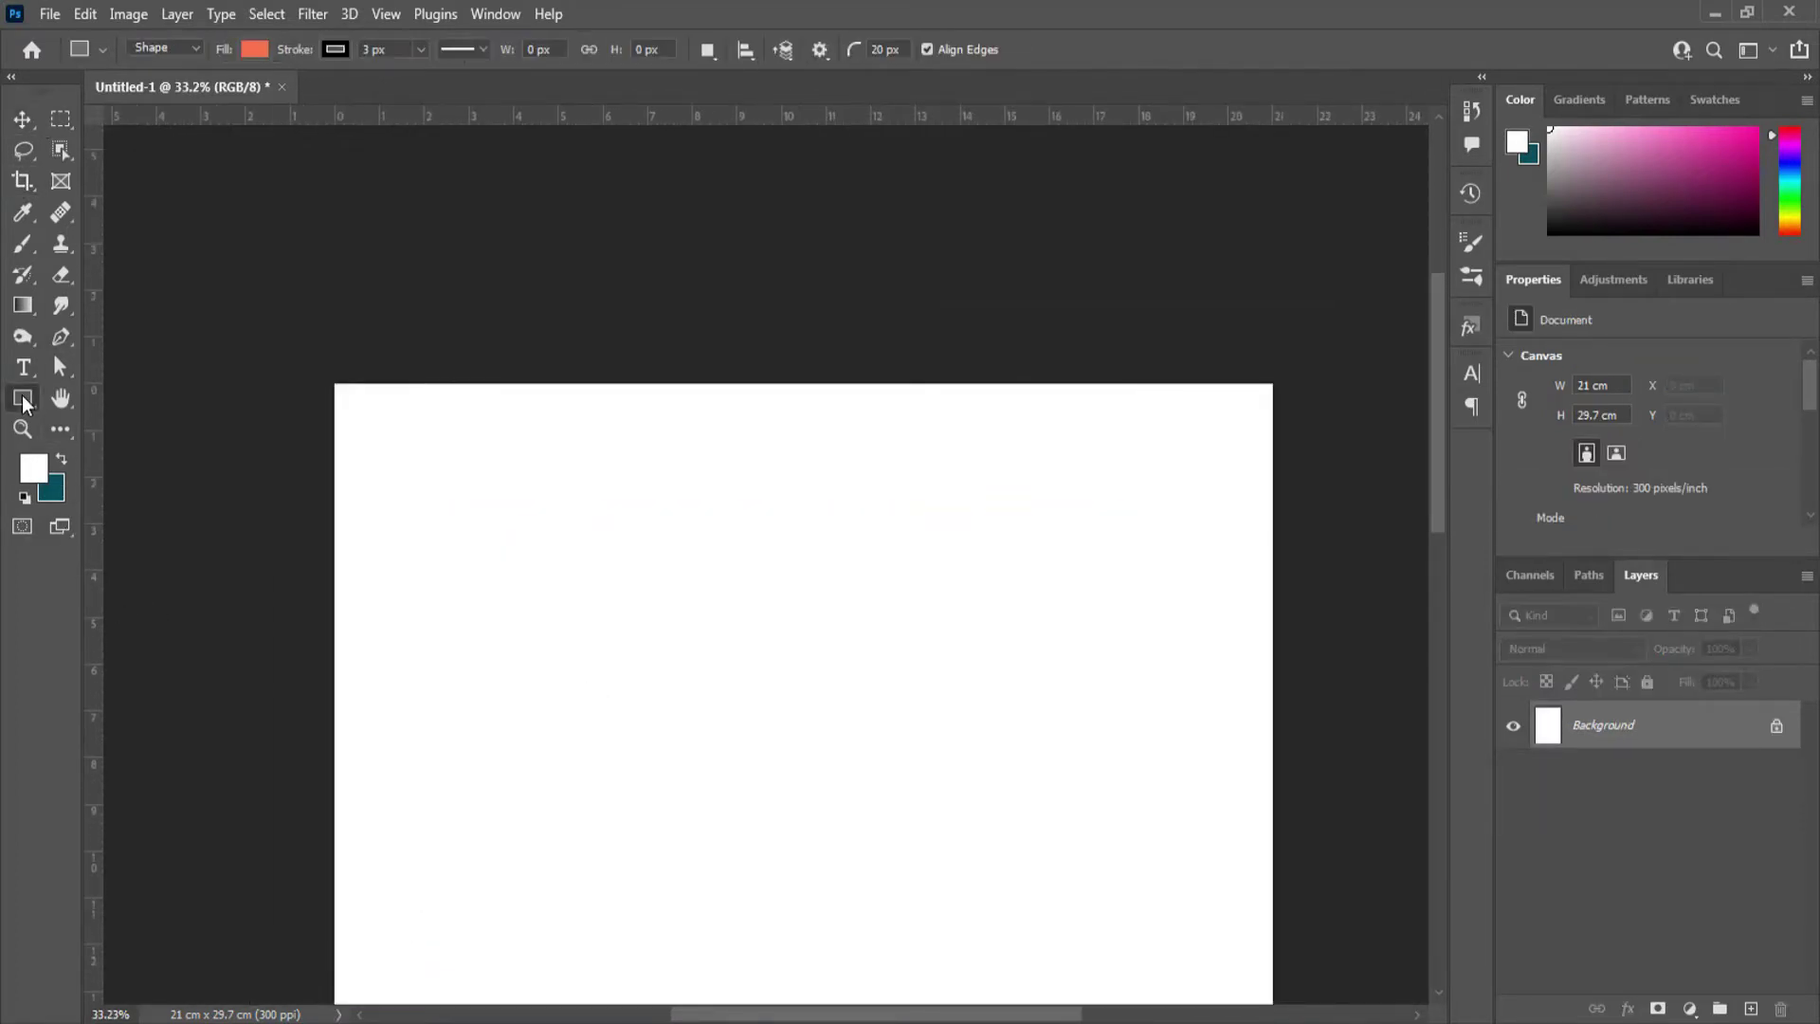
pyautogui.scroll(1, 489, 541)
pyautogui.rightClick(14, 405)
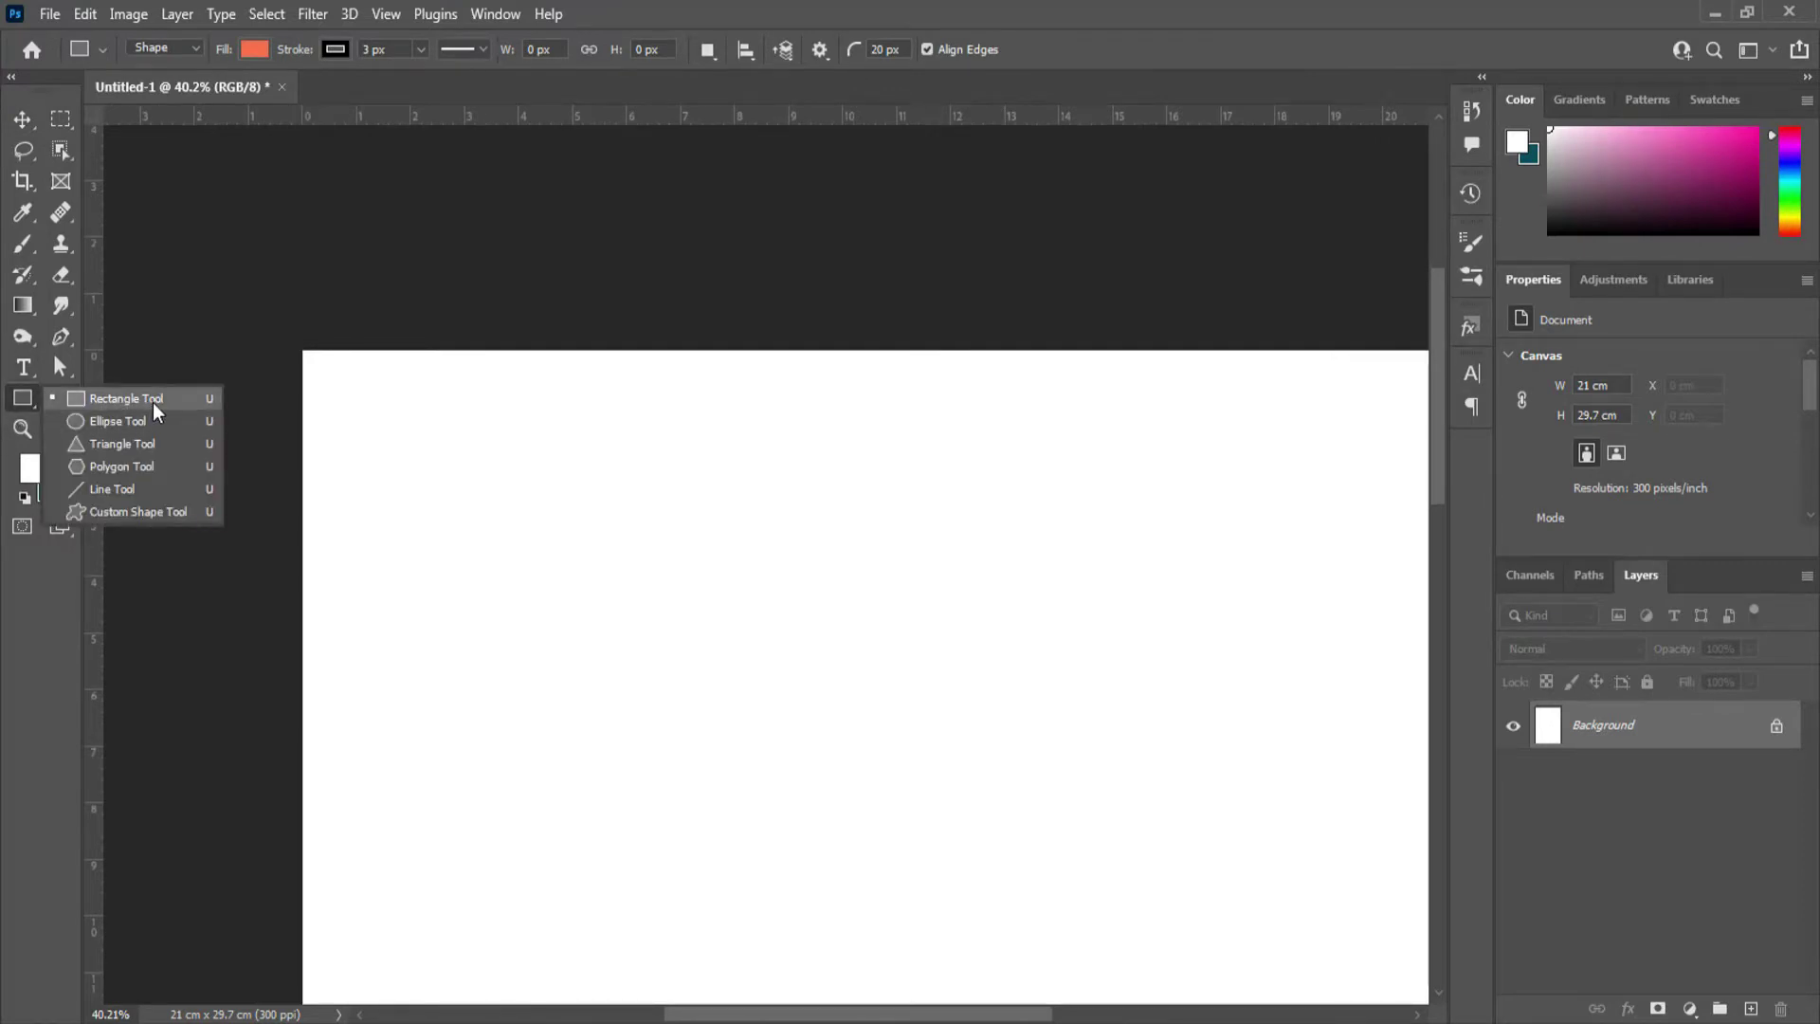
pyautogui.click(152, 402)
pyautogui.click(257, 50)
pyautogui.click(398, 175)
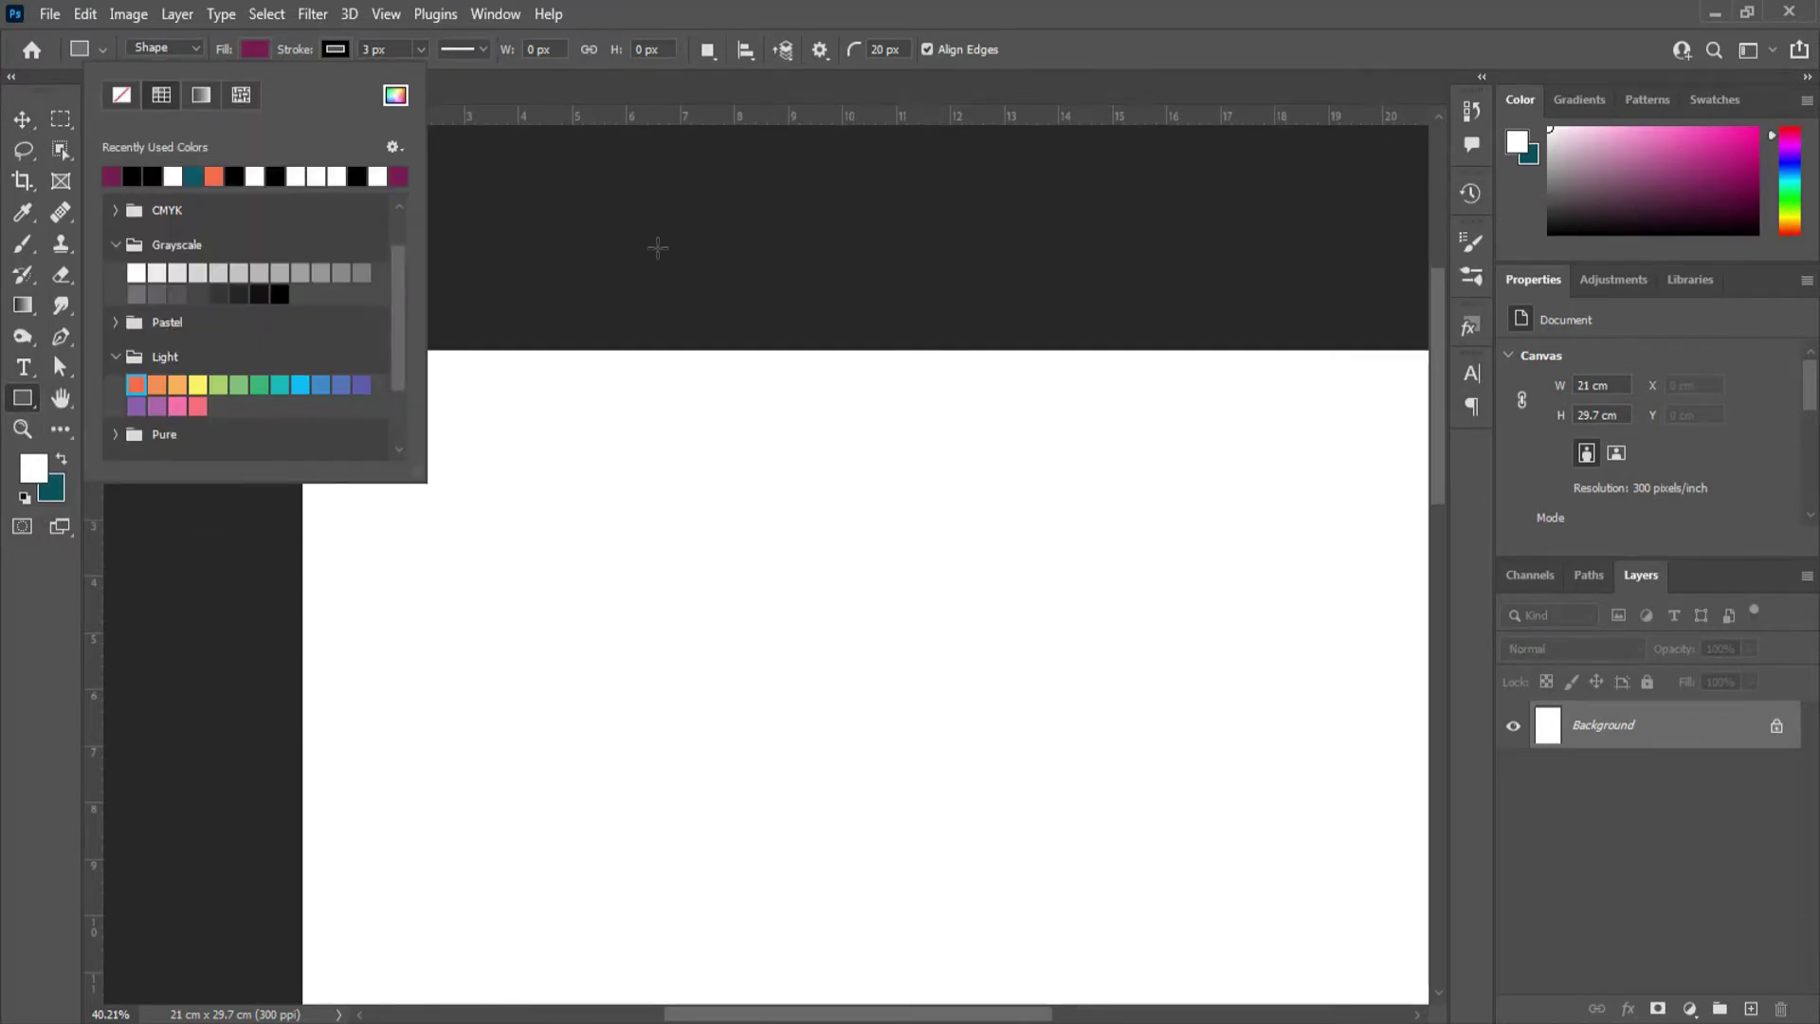
pyautogui.click(827, 170)
# Set the Rectangle Tool to no stroke and bring the empty page into view
pyautogui.click(334, 49)
pyautogui.click(197, 95)
pyautogui.click(1249, 10)
pyautogui.scroll(-3, 895, 597)
pyautogui.moveTo(868, 634); pyautogui.dragTo(754, 389)
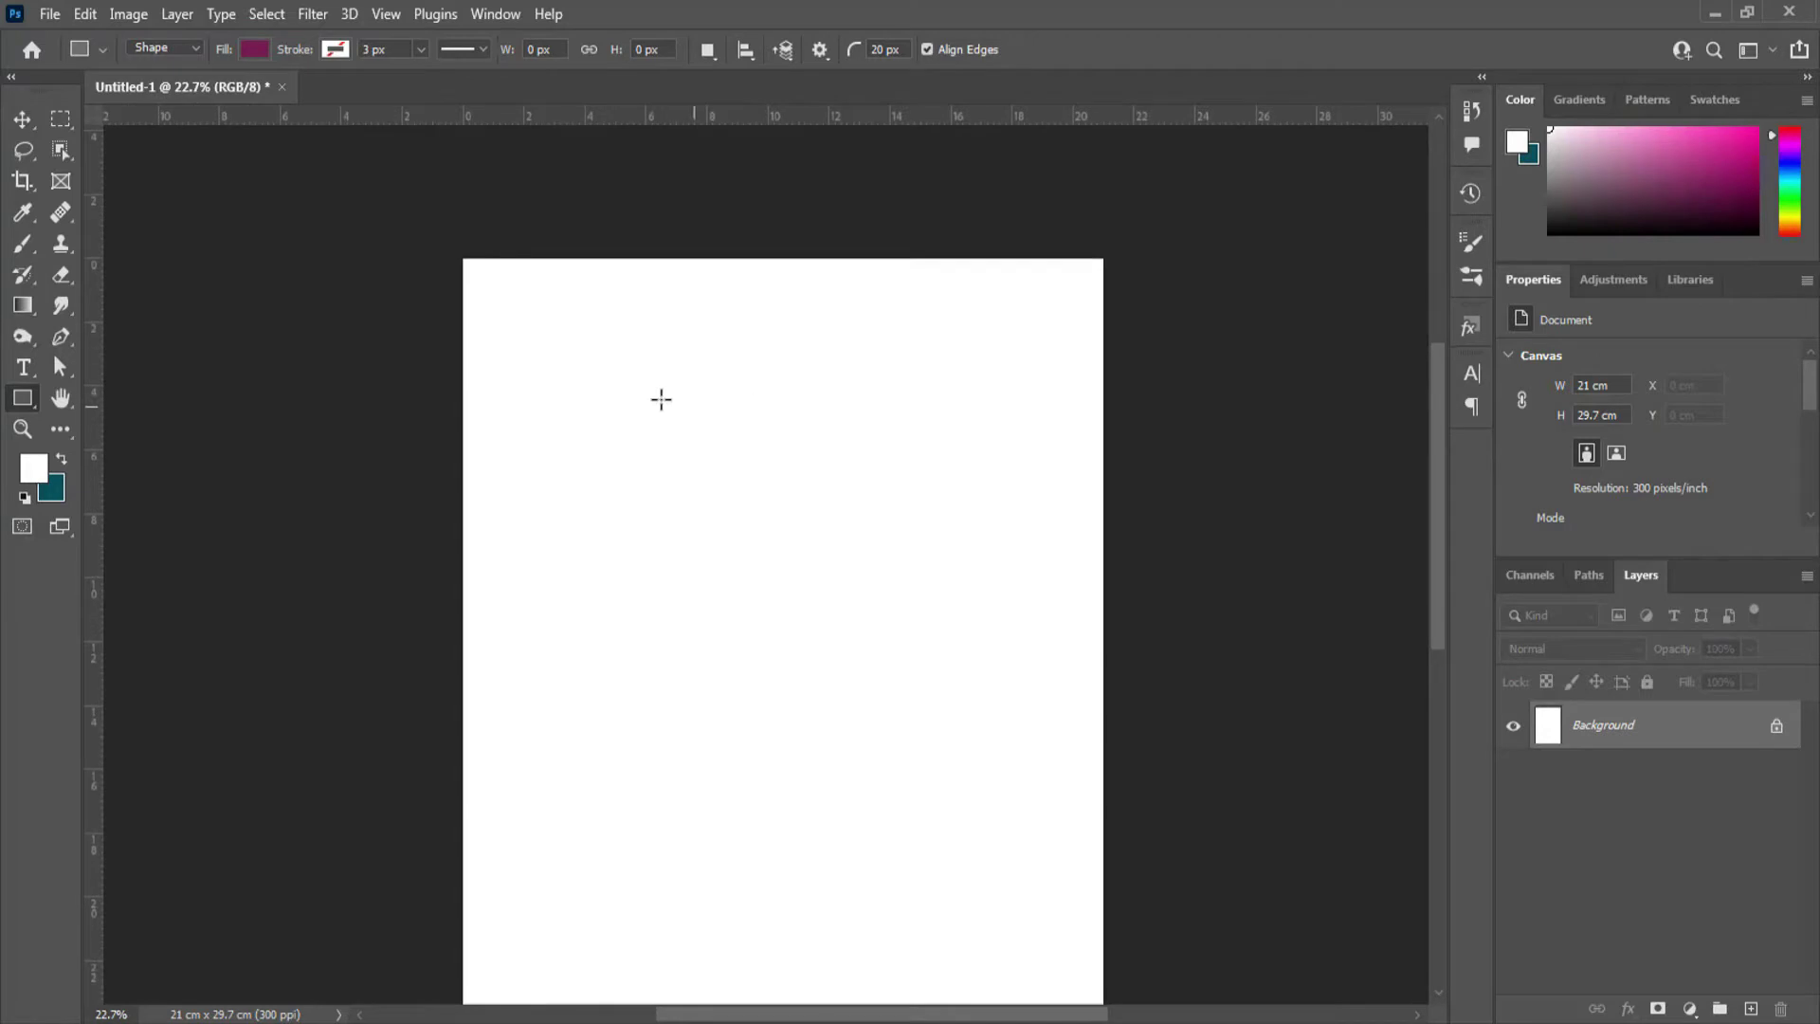
# Draw a square of about 660 x 660 px outward from its center, near the page's upper-left corner
pyautogui.moveTo(560, 336); pyautogui.dragTo(789, 600)
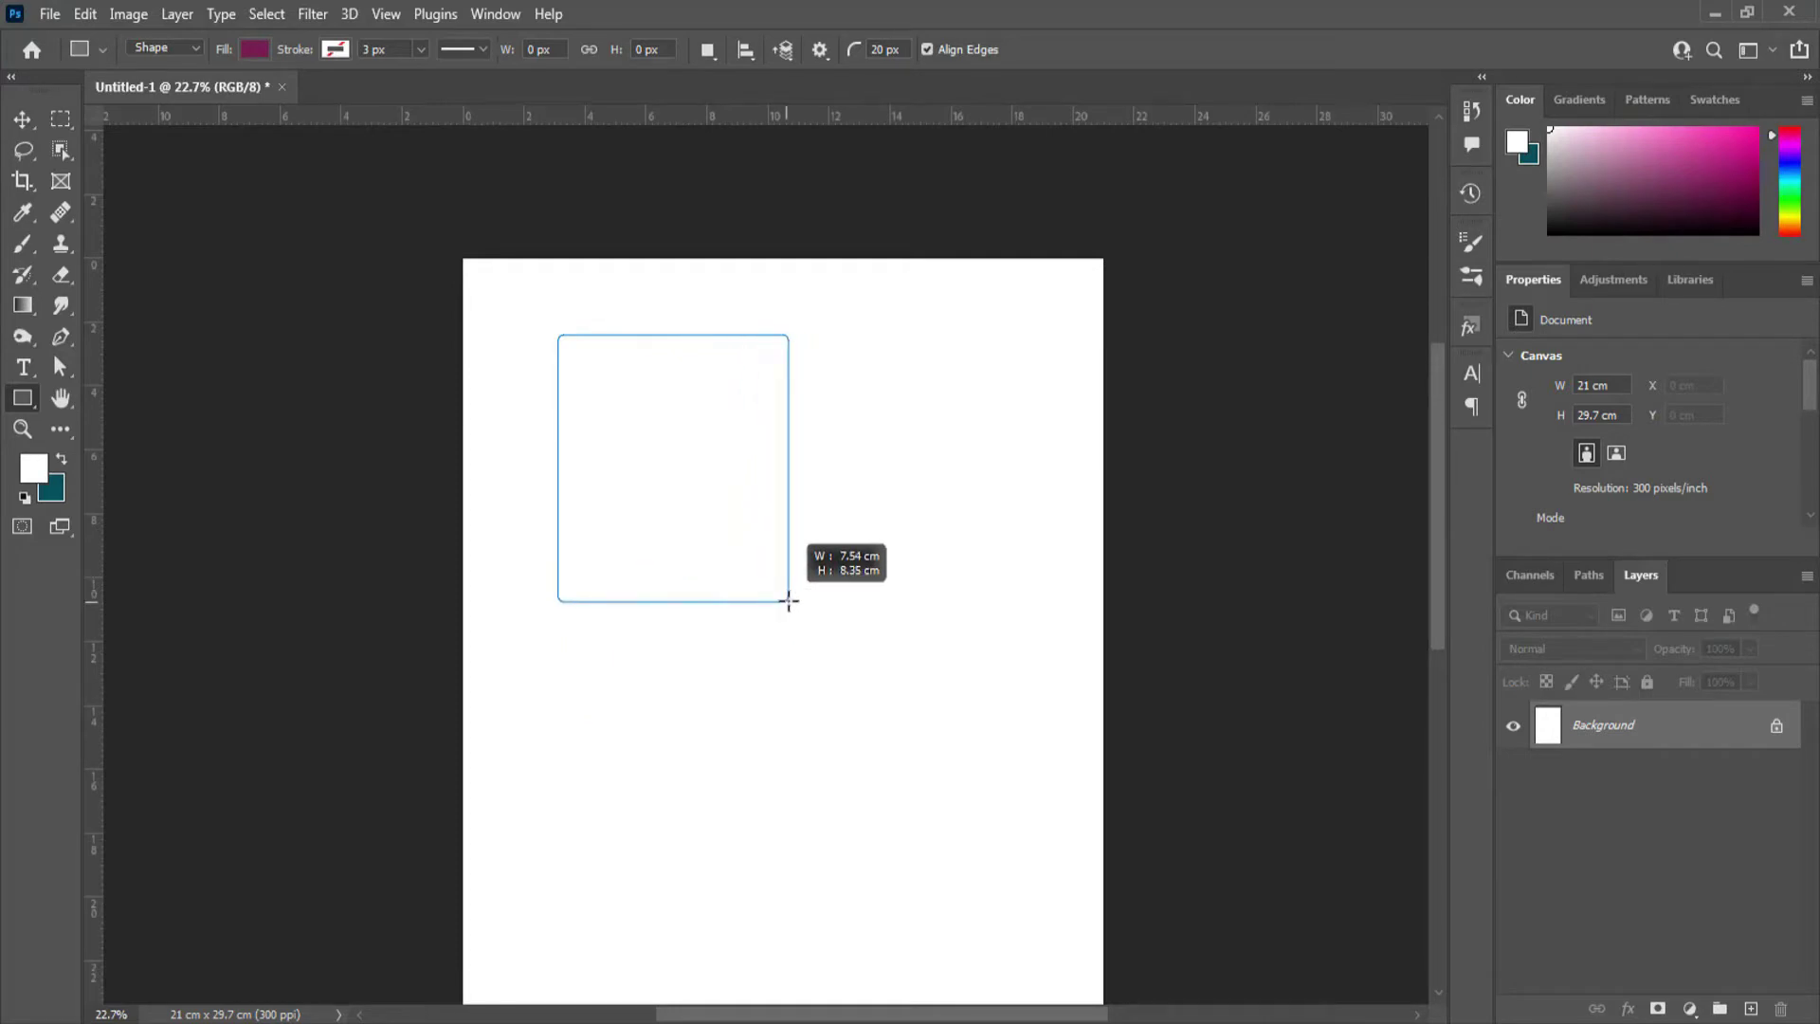
pyautogui.moveTo(789, 513); pyautogui.dragTo(907, 608)
pyautogui.hotkey('alt', 'shift')
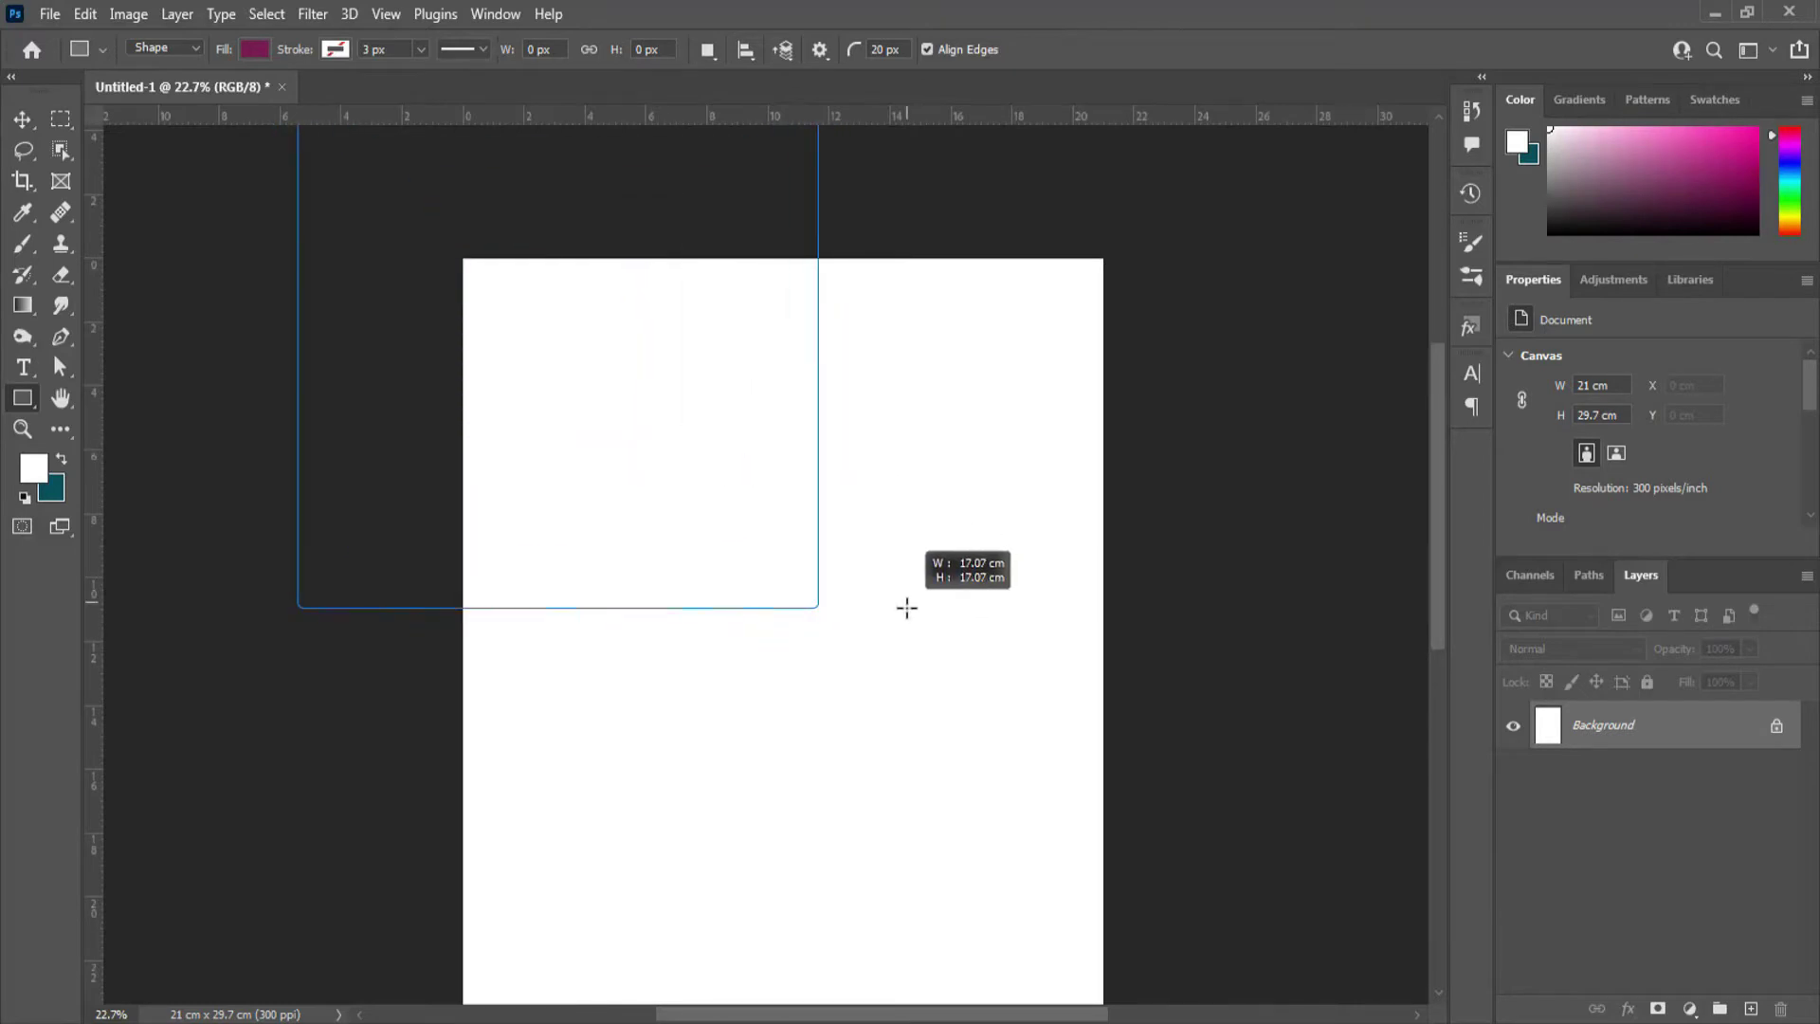
pyautogui.moveTo(907, 608); pyautogui.dragTo(951, 603)
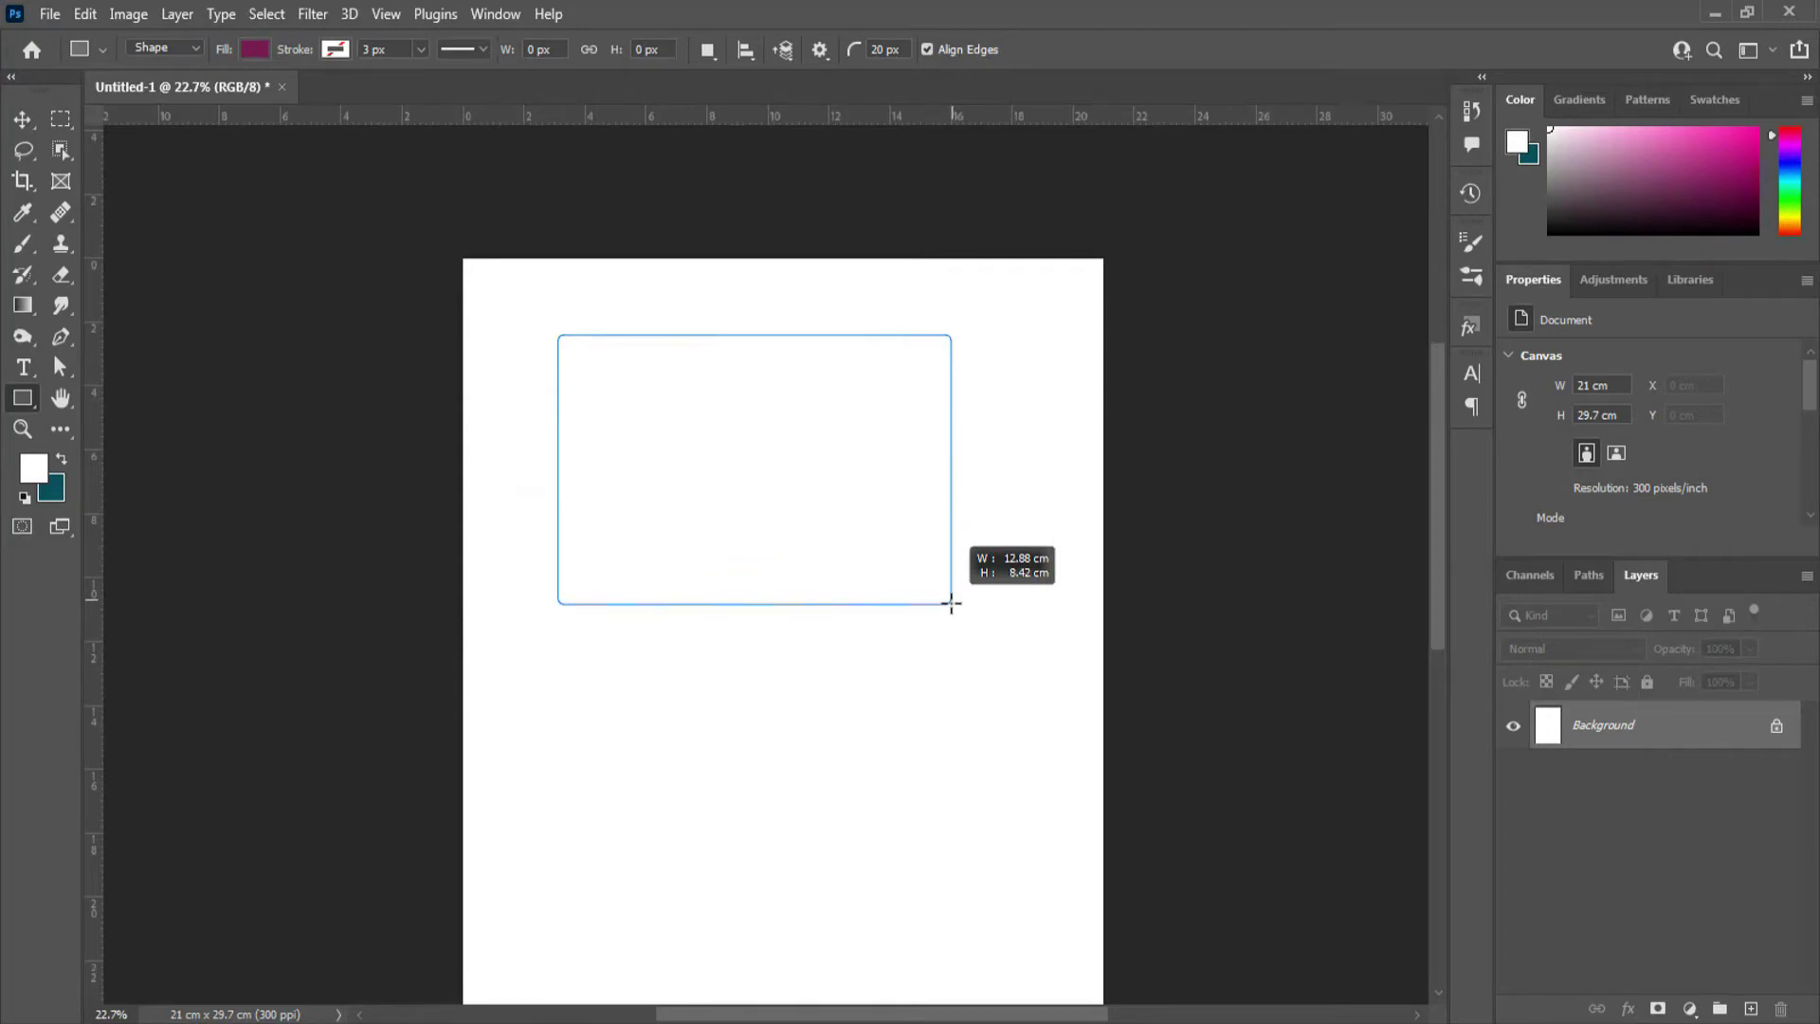
pyautogui.moveTo(951, 603); pyautogui.dragTo(730, 425)
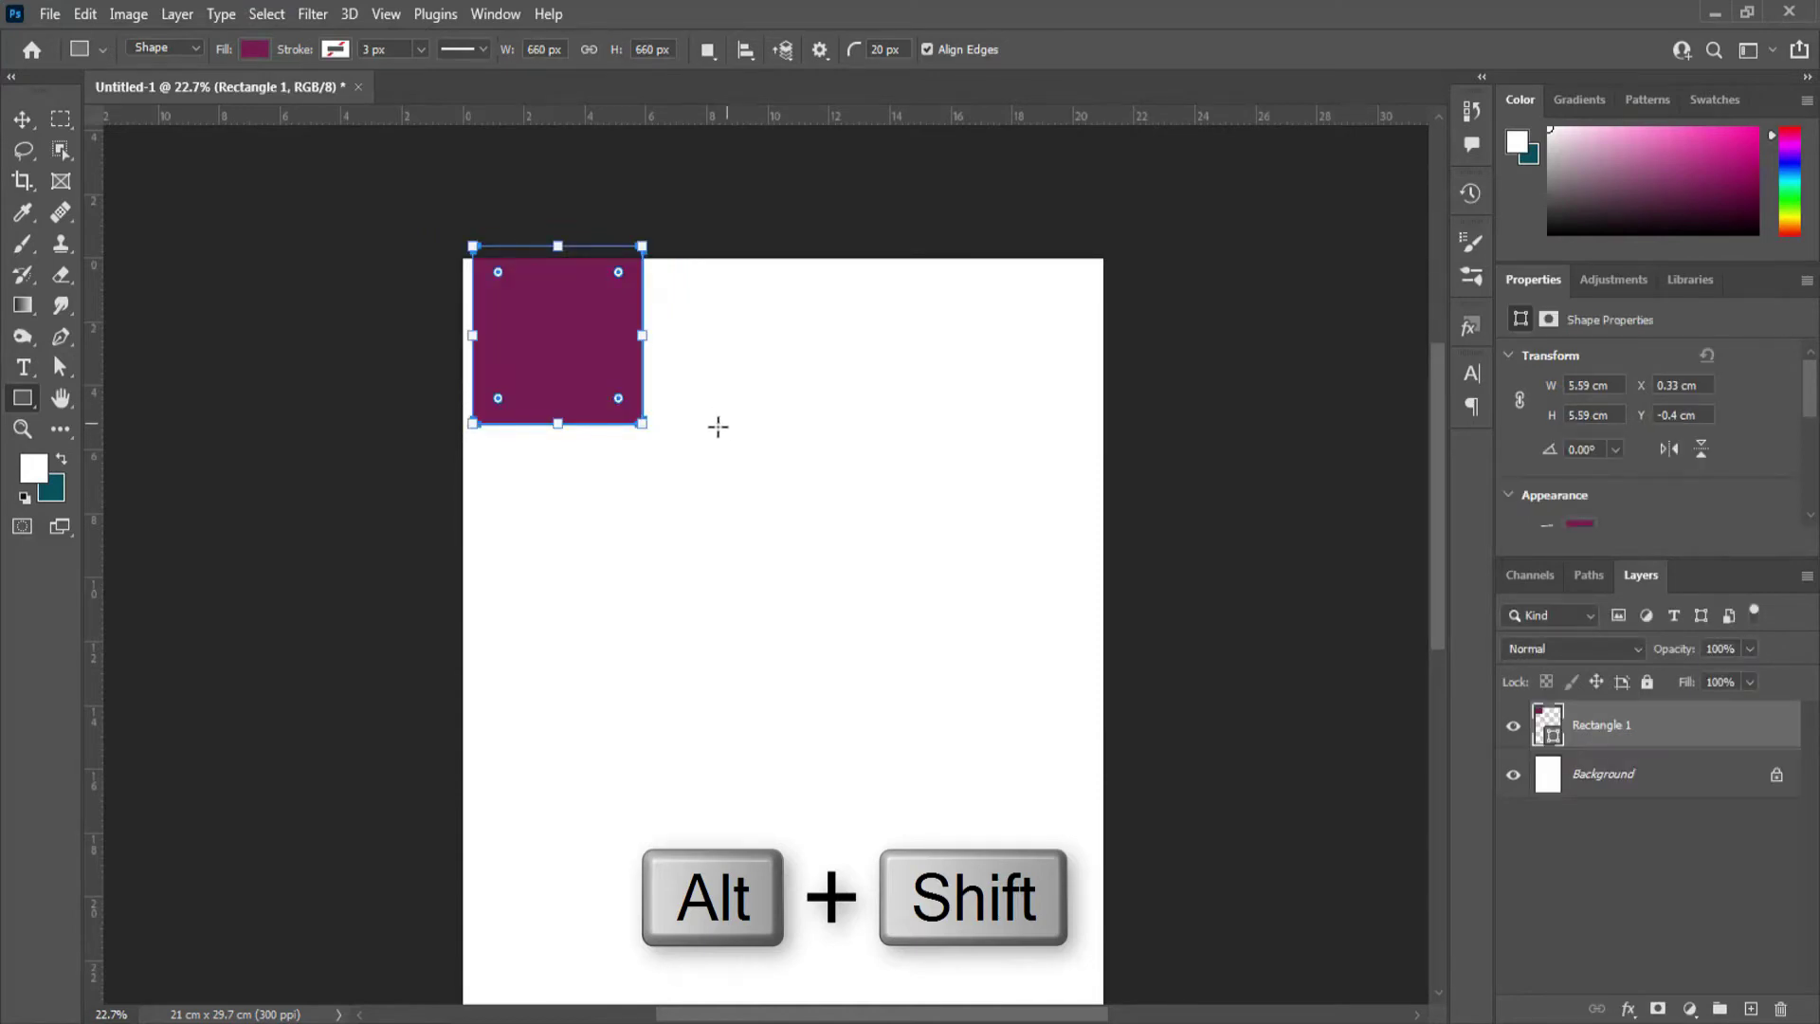
# Move the purple square down into the page to about X 5.77 cm, Y 7.32 cm, and return to the Rectangle Tool
pyautogui.press('v')
pyautogui.moveTo(573, 371); pyautogui.dragTo(740, 617)
pyautogui.scroll(3, 739, 617)
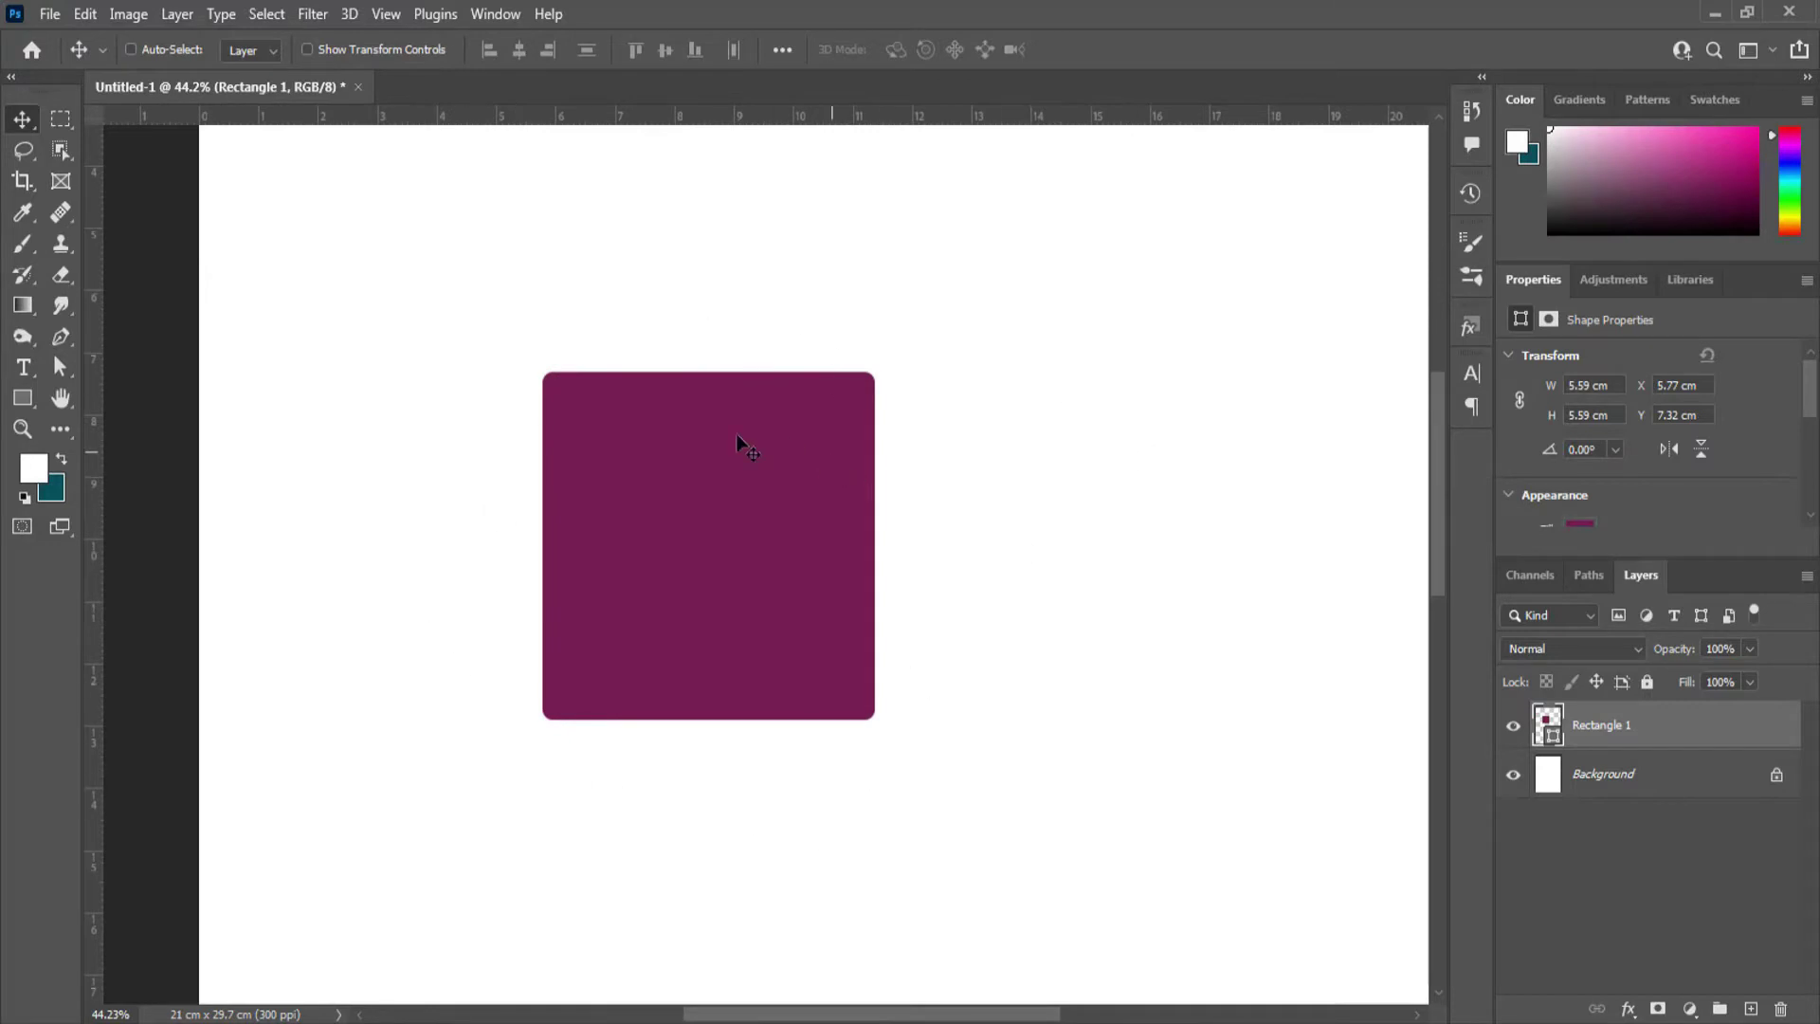
pyautogui.click(26, 400)
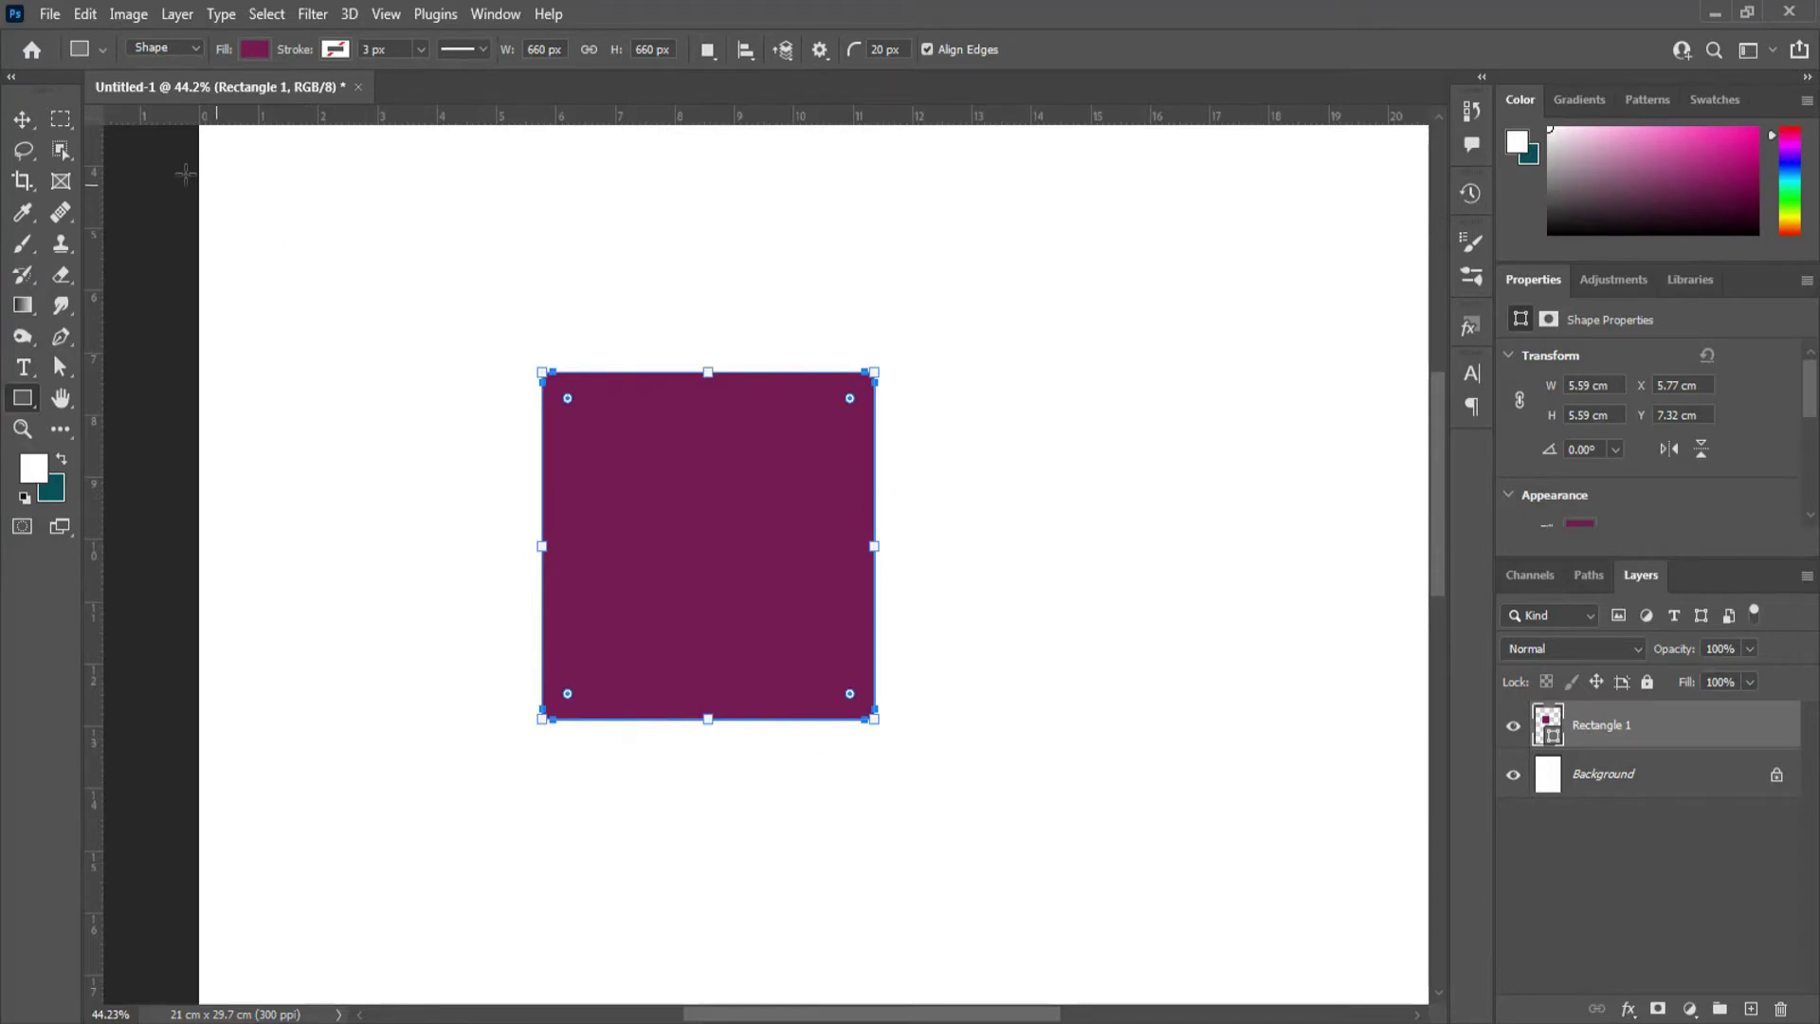
# Set the Rectangle Tool's corner radius to 0 px for new shapes
pyautogui.scroll(5, 373, 248)
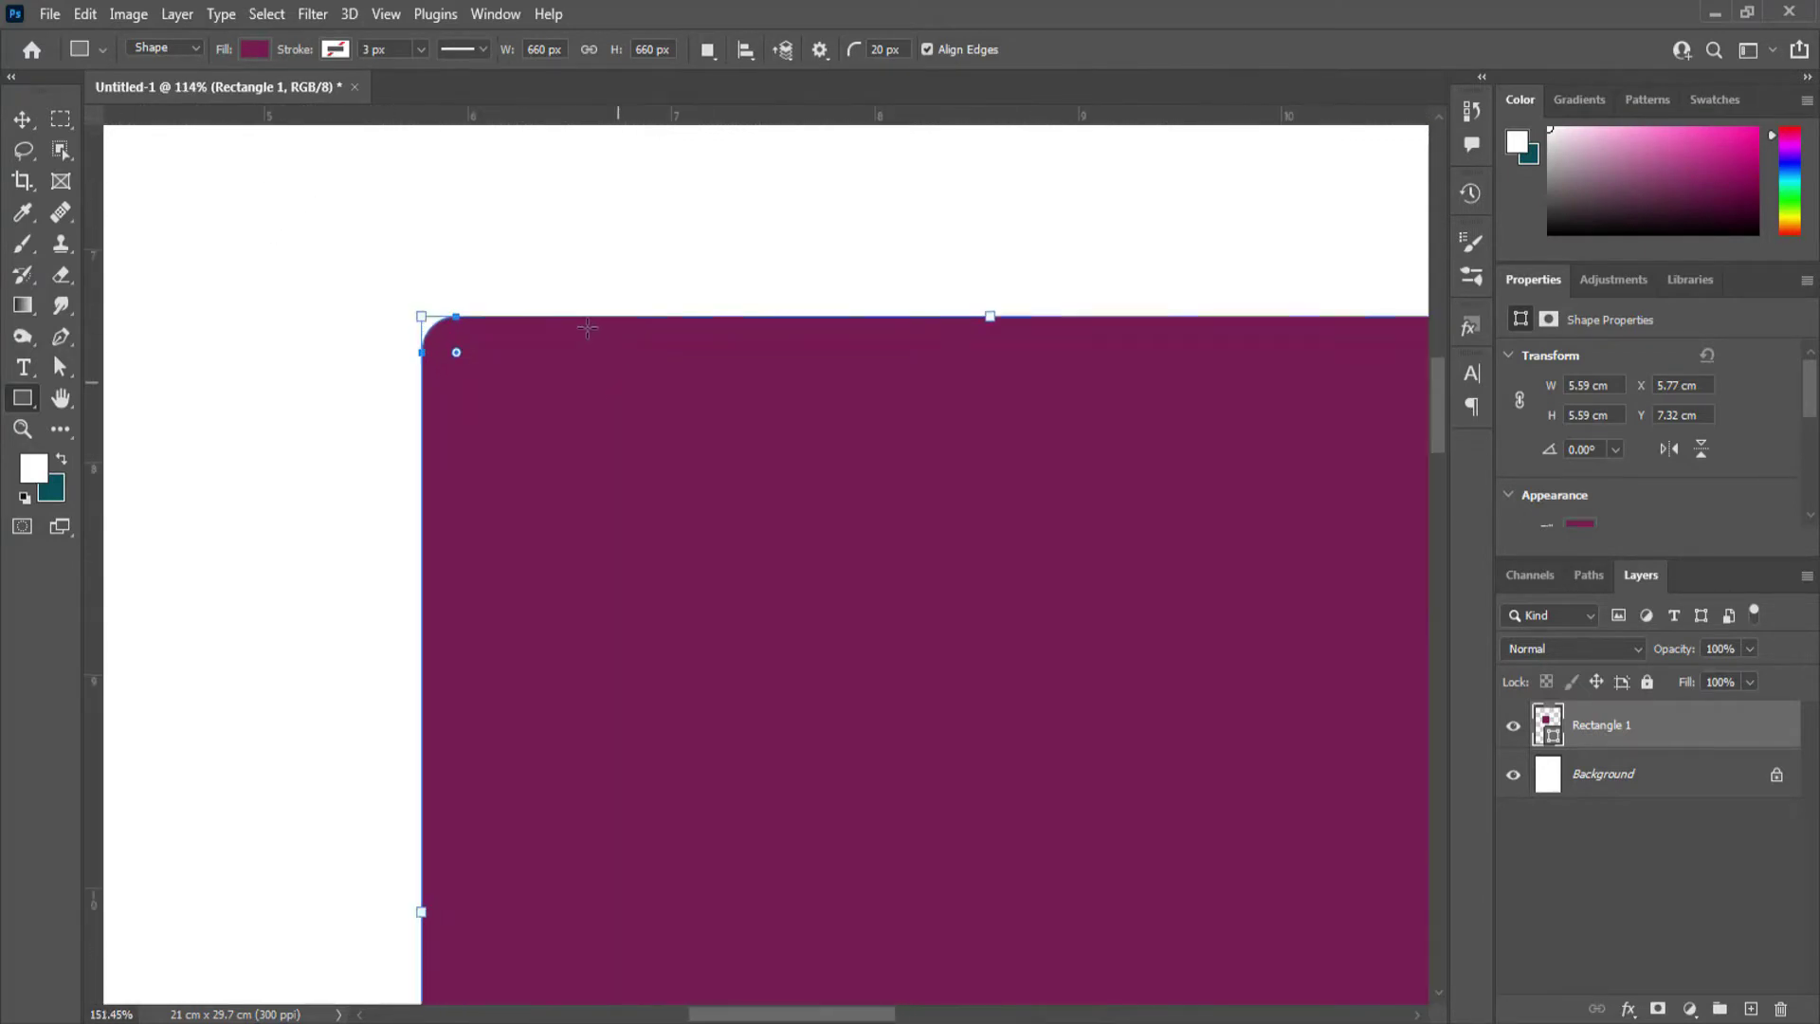
pyautogui.scroll(3, 585, 326)
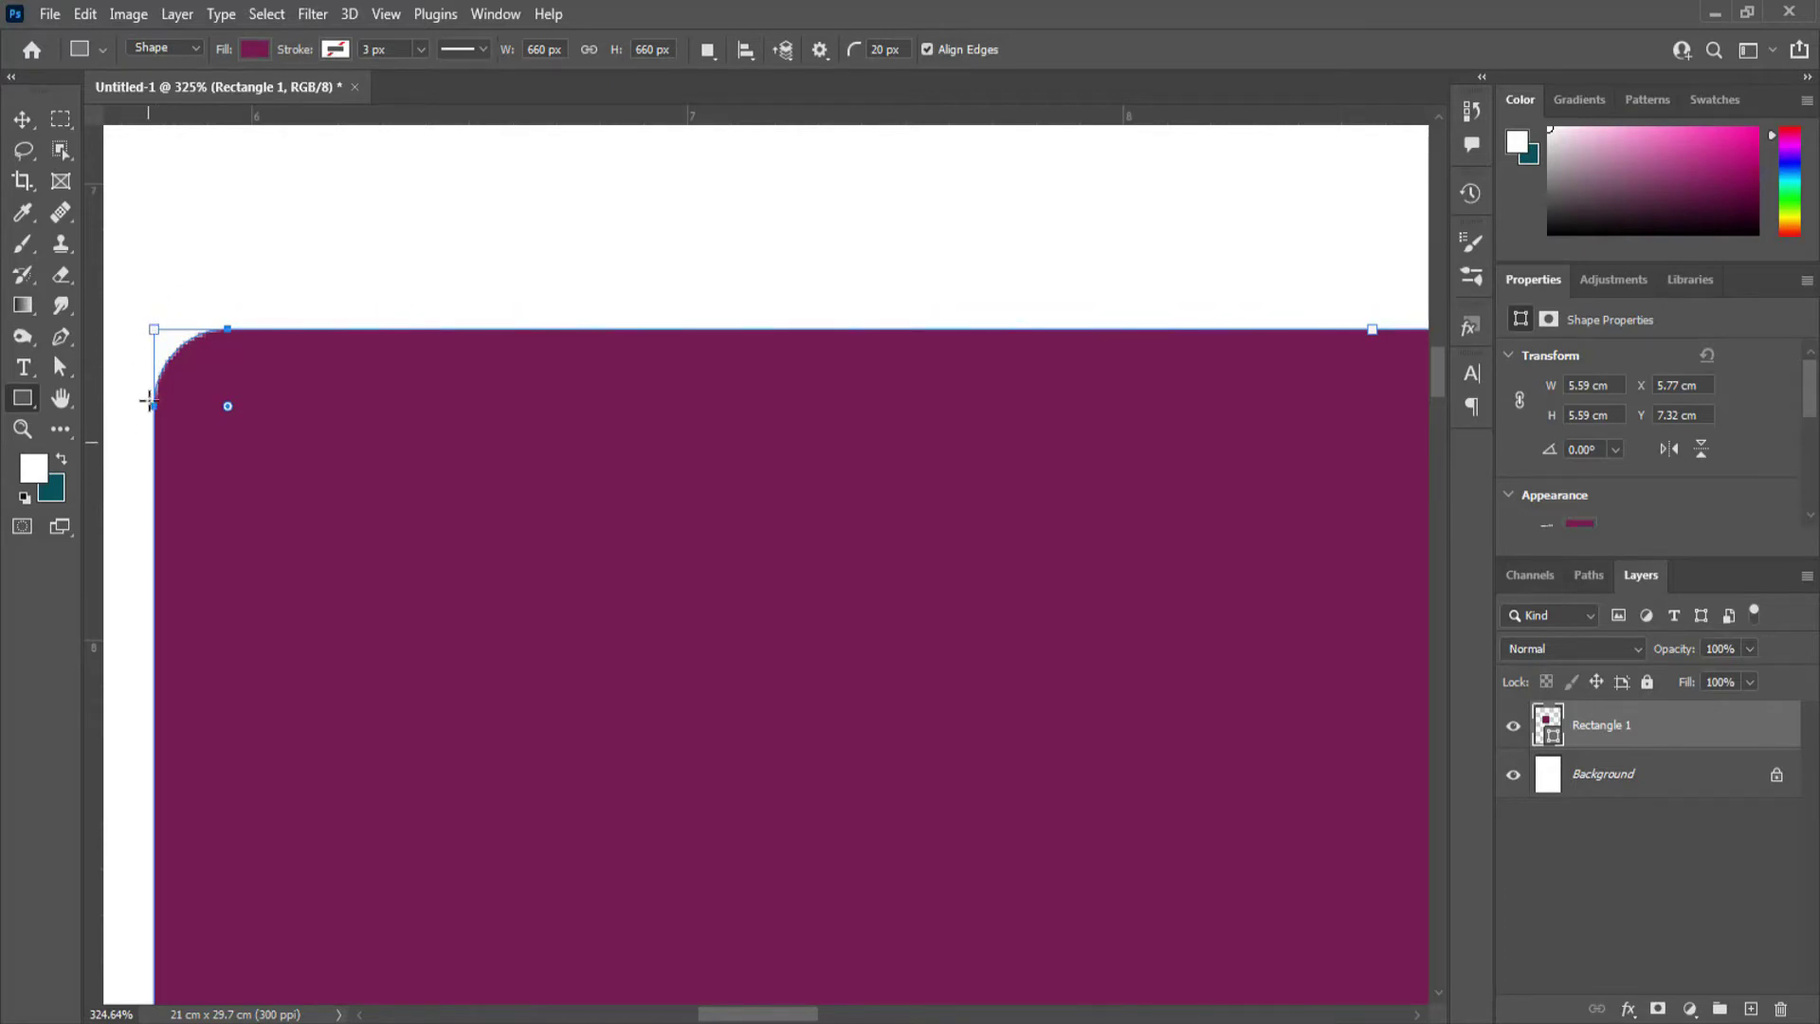
pyautogui.scroll(-5, 149, 408)
pyautogui.scroll(7, 149, 451)
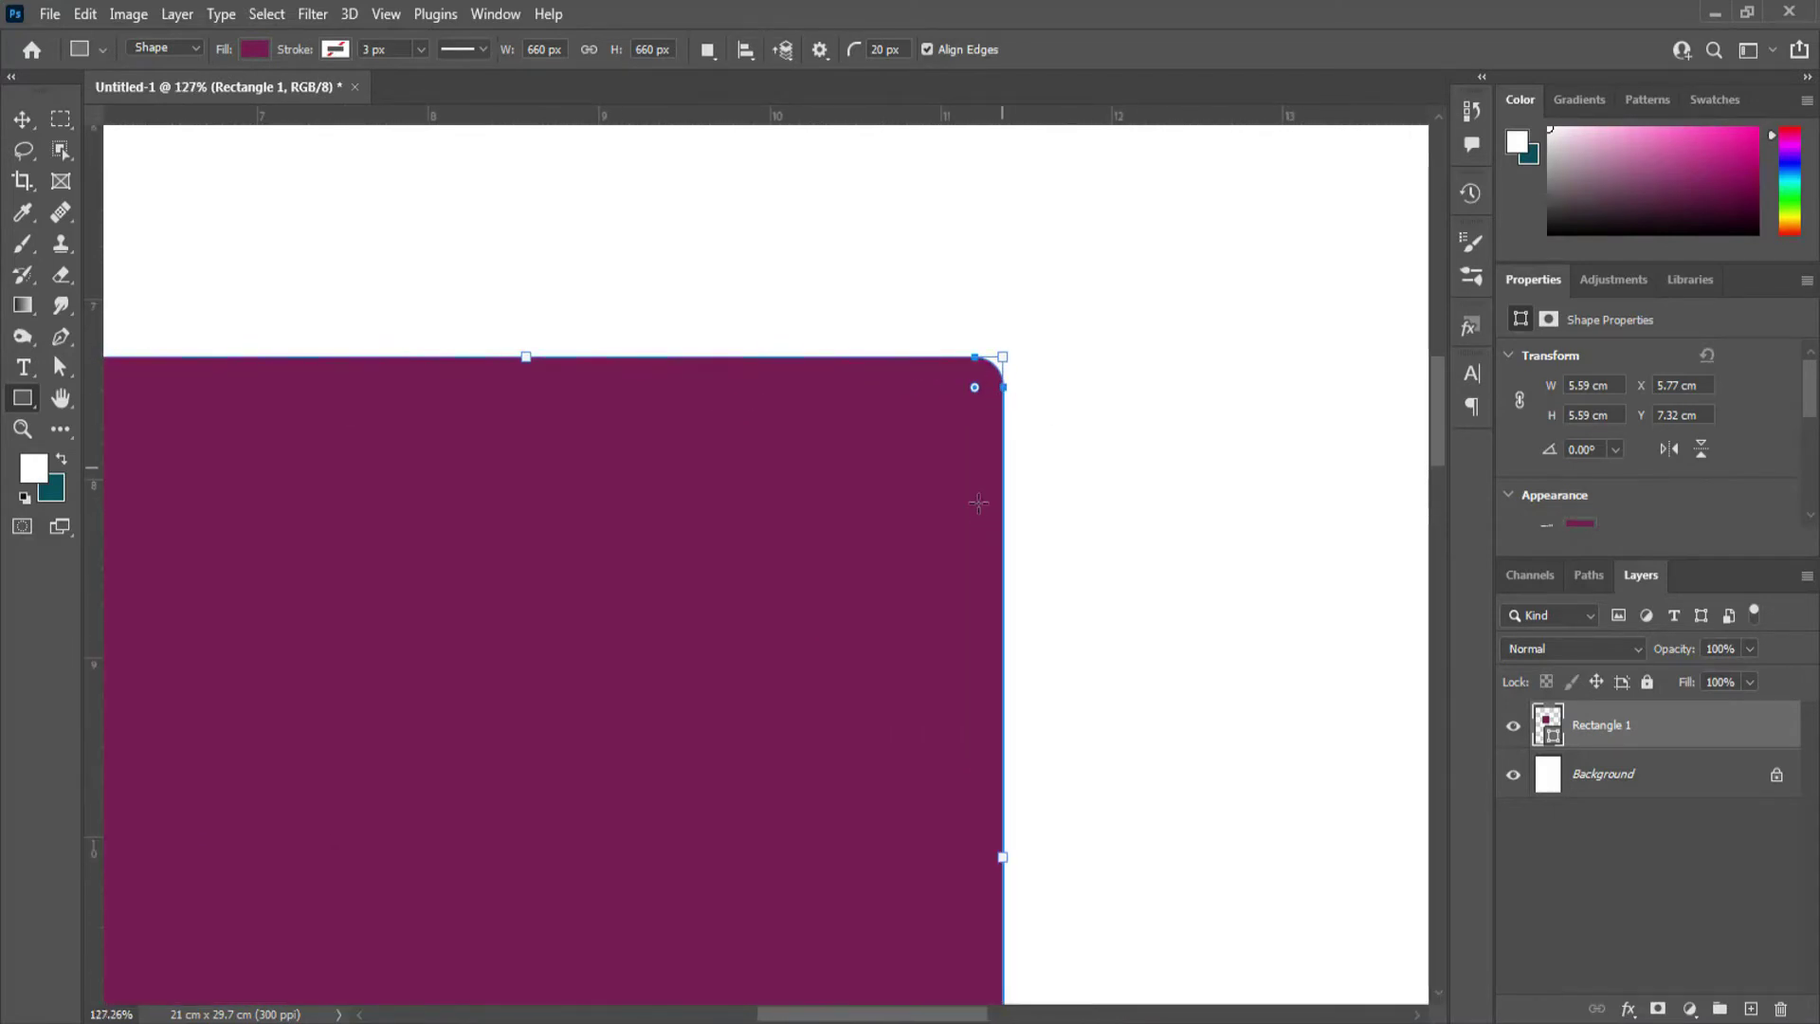
pyautogui.scroll(-3, 436, 498)
pyautogui.rightClick(21, 398)
pyautogui.click(200, 401)
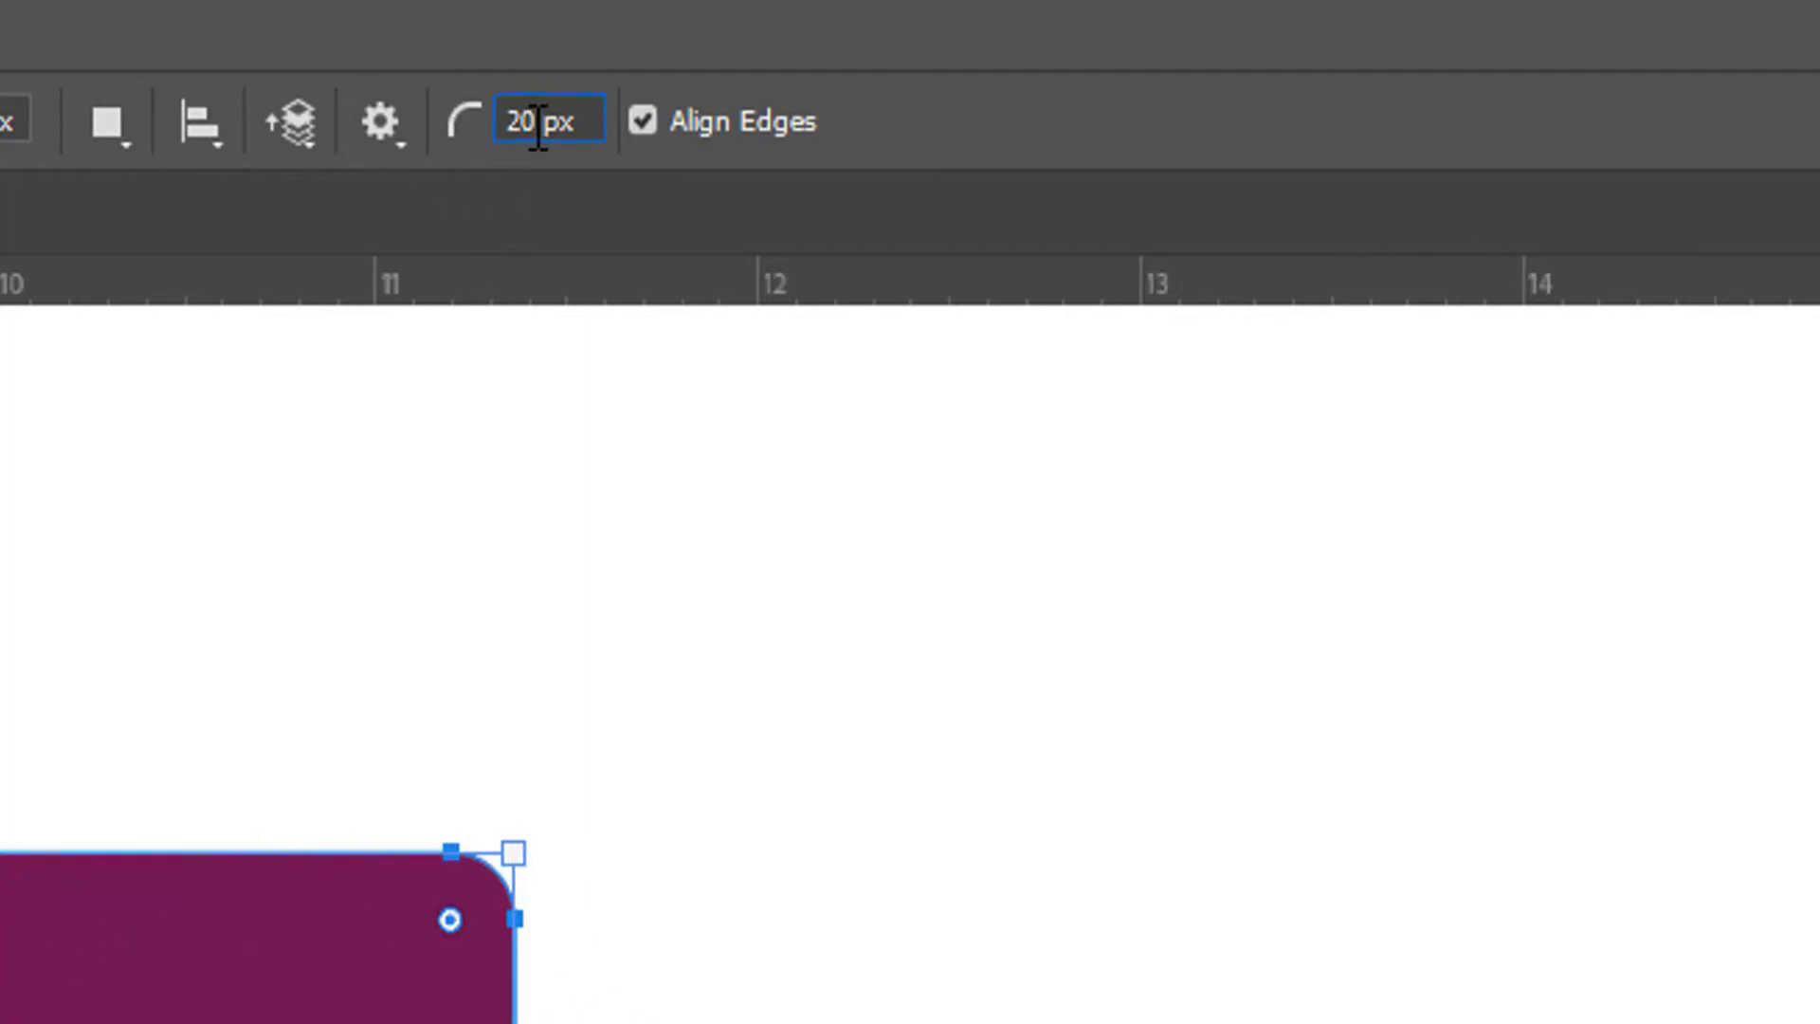
pyautogui.moveTo(537, 123); pyautogui.dragTo(500, 133)
pyautogui.write('0')
pyautogui.press('Return')
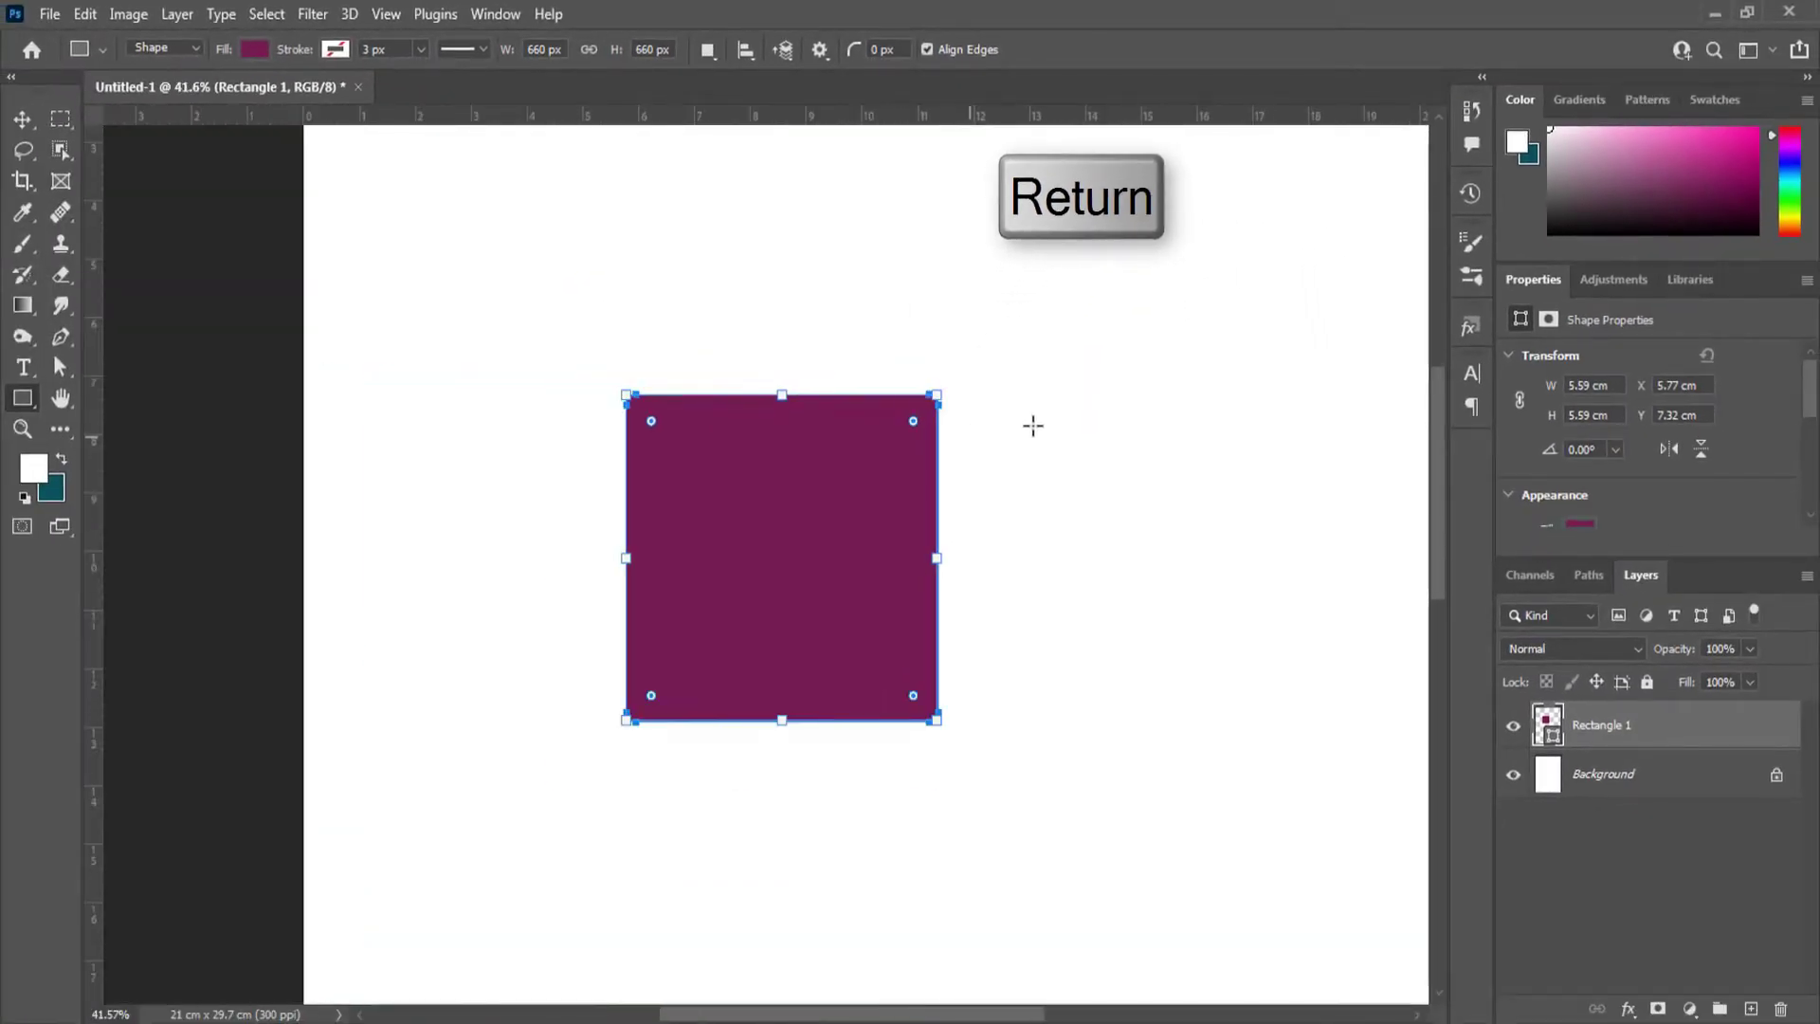
# Draw a sharp-cornered square of about 452 x 452 px outward from its center, on the page to the right of the first square
pyautogui.moveTo(1043, 406); pyautogui.dragTo(711, 293)
pyautogui.moveTo(624, 245); pyautogui.dragTo(796, 358)
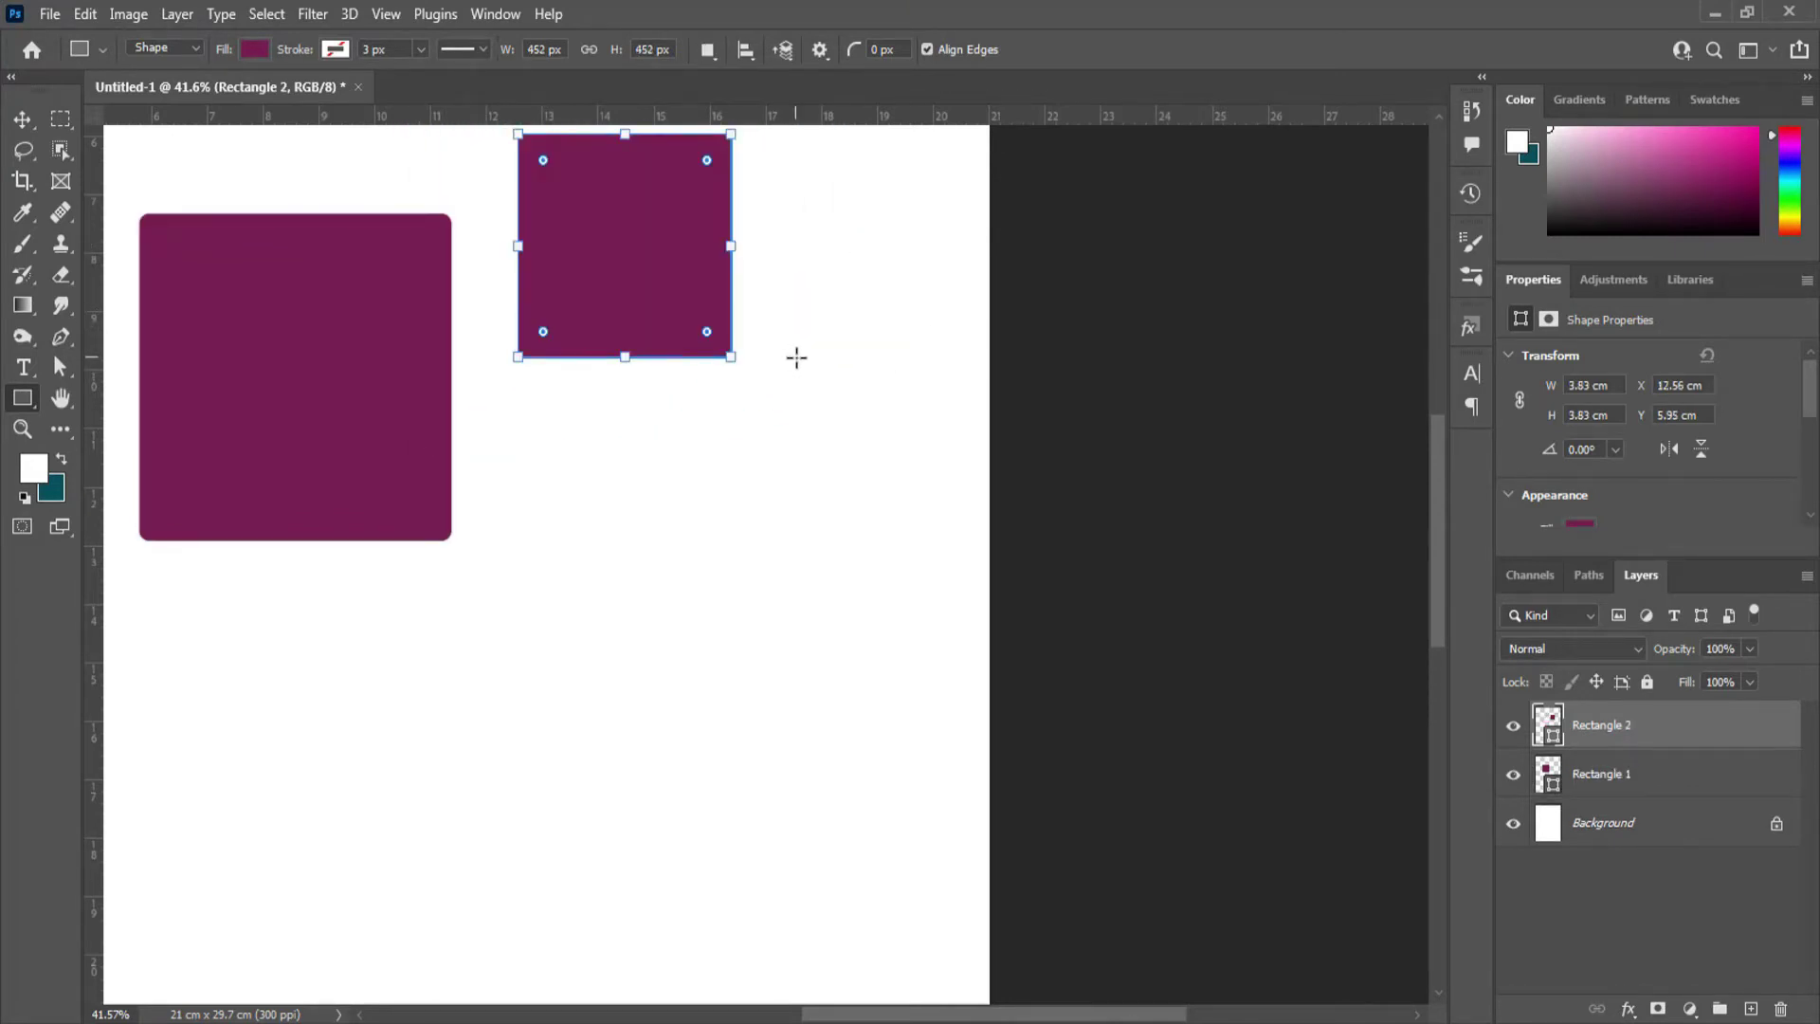
pyautogui.scroll(6, 686, 239)
pyautogui.moveTo(856, 184); pyautogui.dragTo(884, 456)
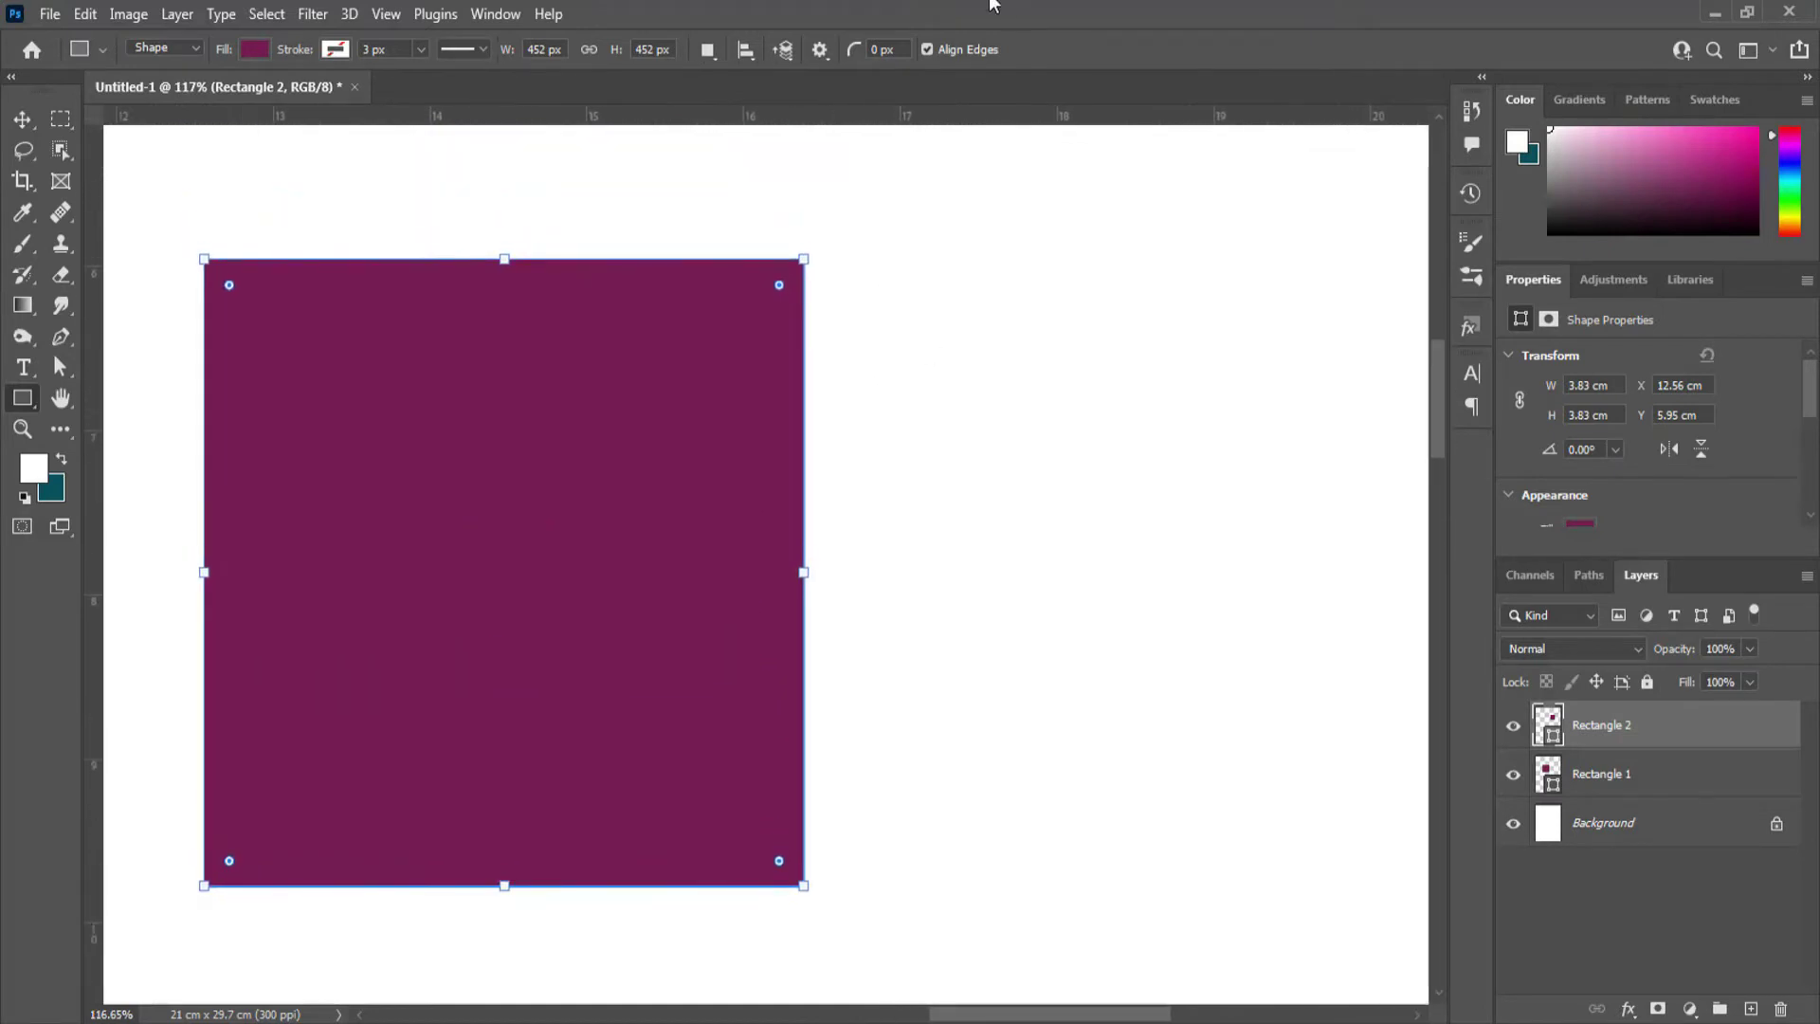
pyautogui.scroll(8, 829, 179)
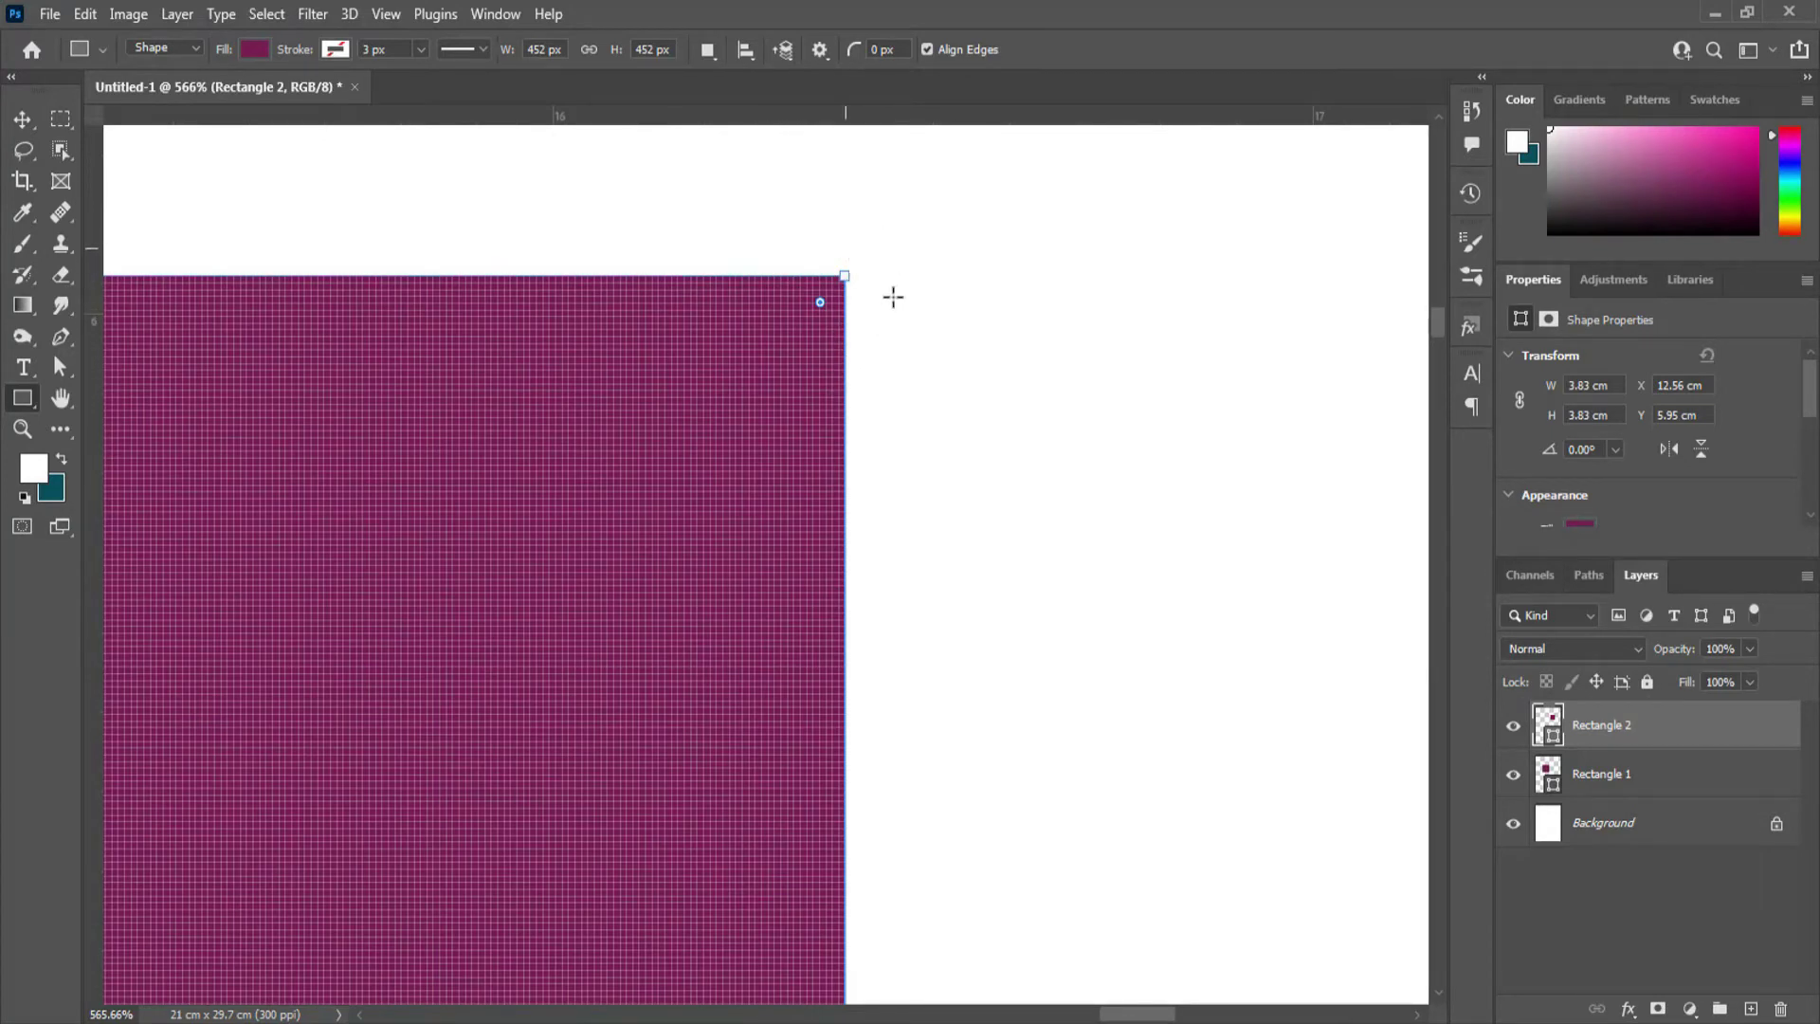
# Recolor the sharp-cornered square orange and draw another orange square, about 506 x 506 px with 30 px corner radius, at the page's left edge
pyautogui.scroll(-10, 836, 377)
pyautogui.moveTo(480, 712); pyautogui.dragTo(807, 905)
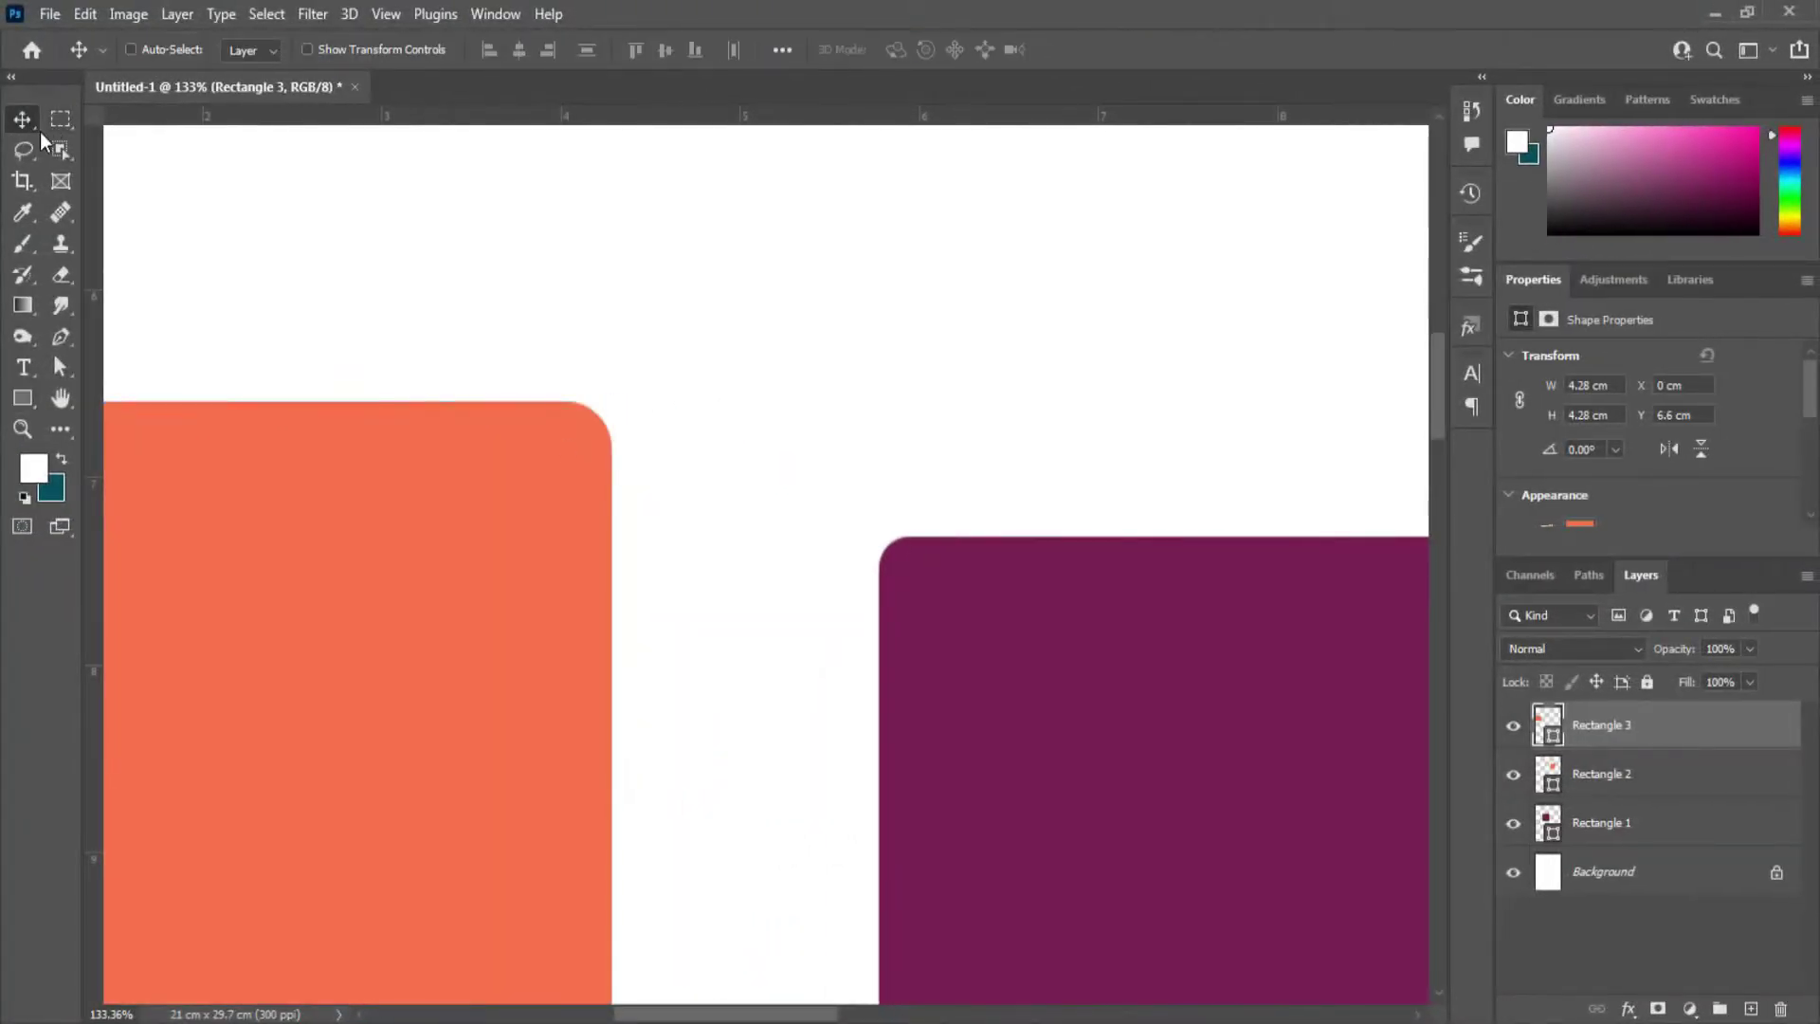
pyautogui.scroll(-6, 588, 569)
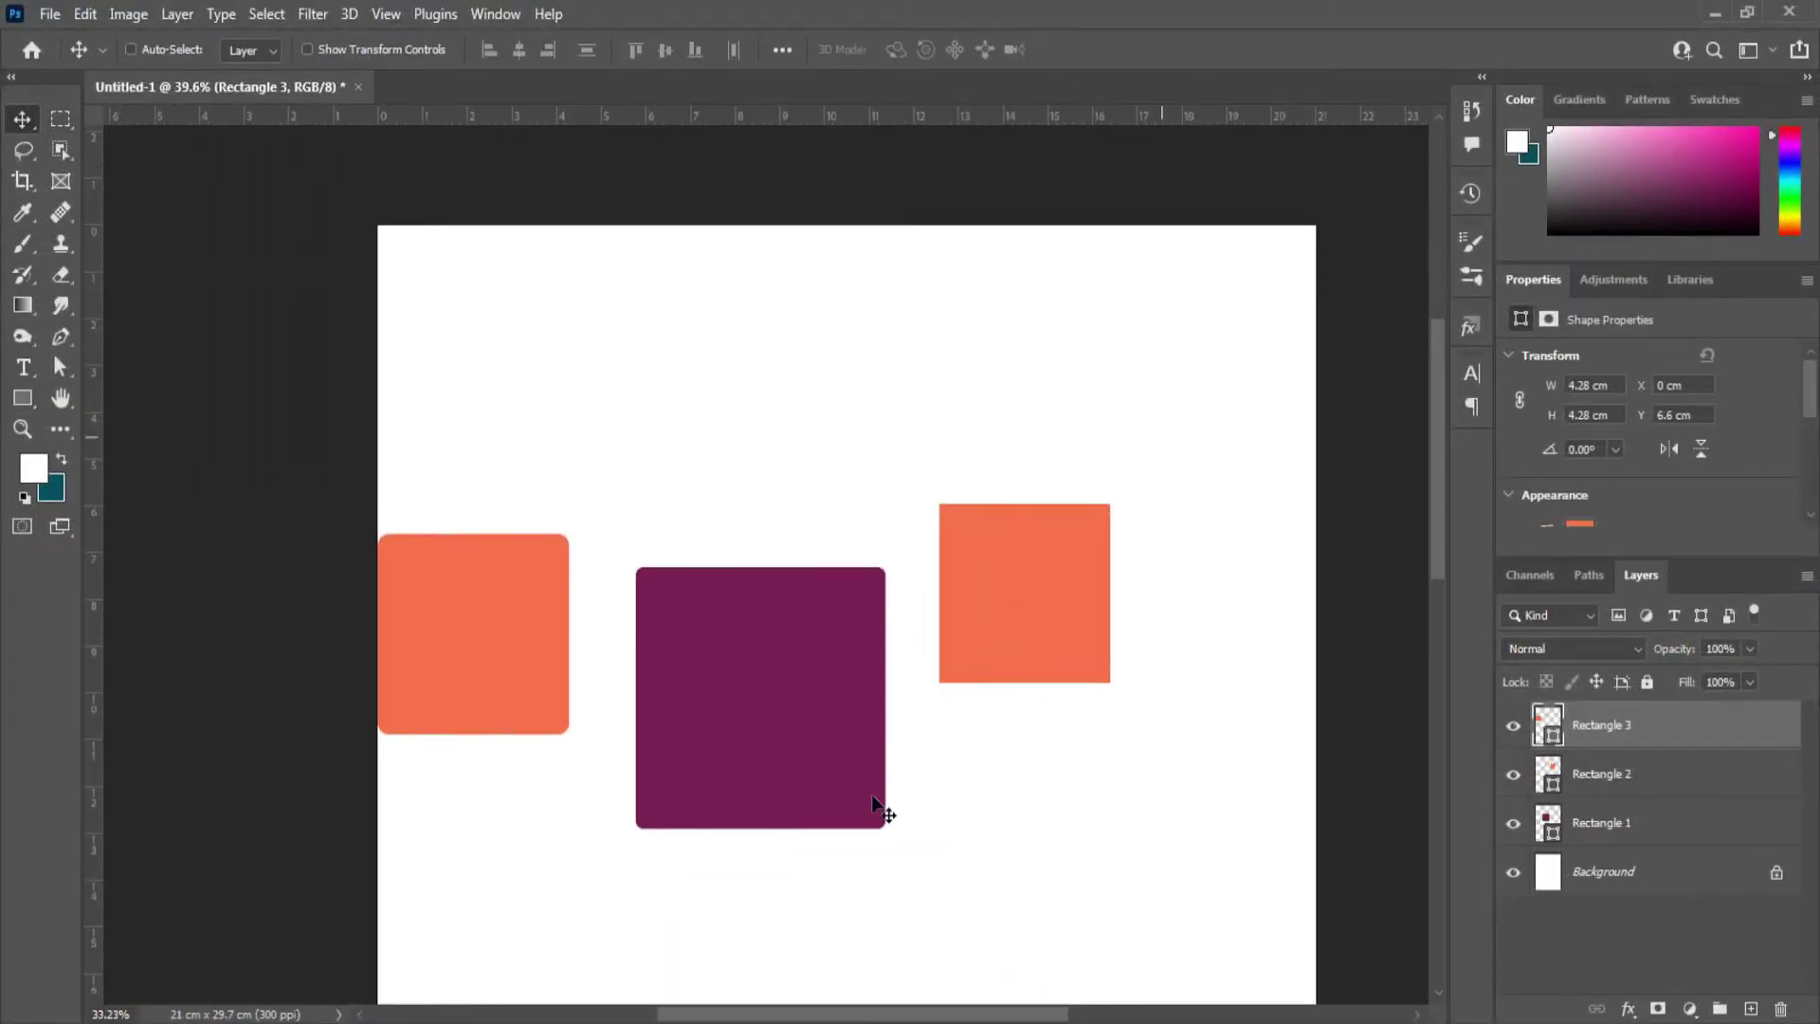
# Delete all three rectangle layers, leaving only the Background layer
pyautogui.click(23, 399)
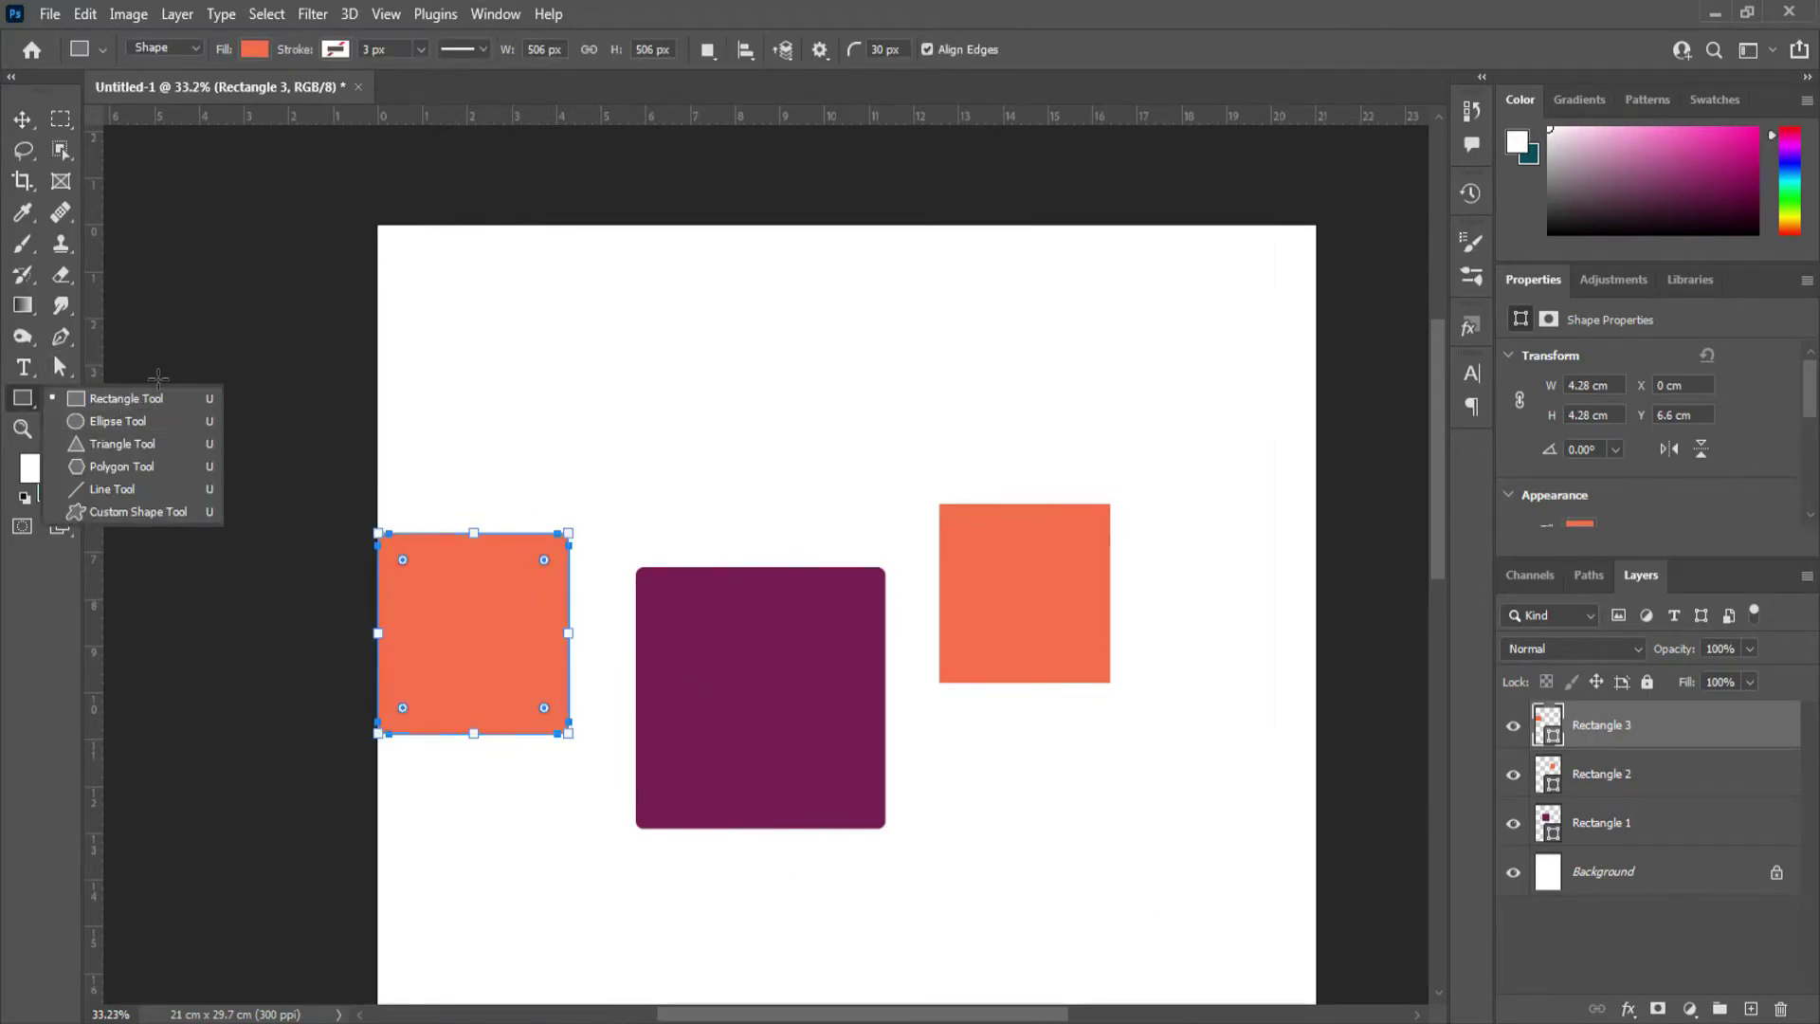
pyautogui.click(1782, 1010)
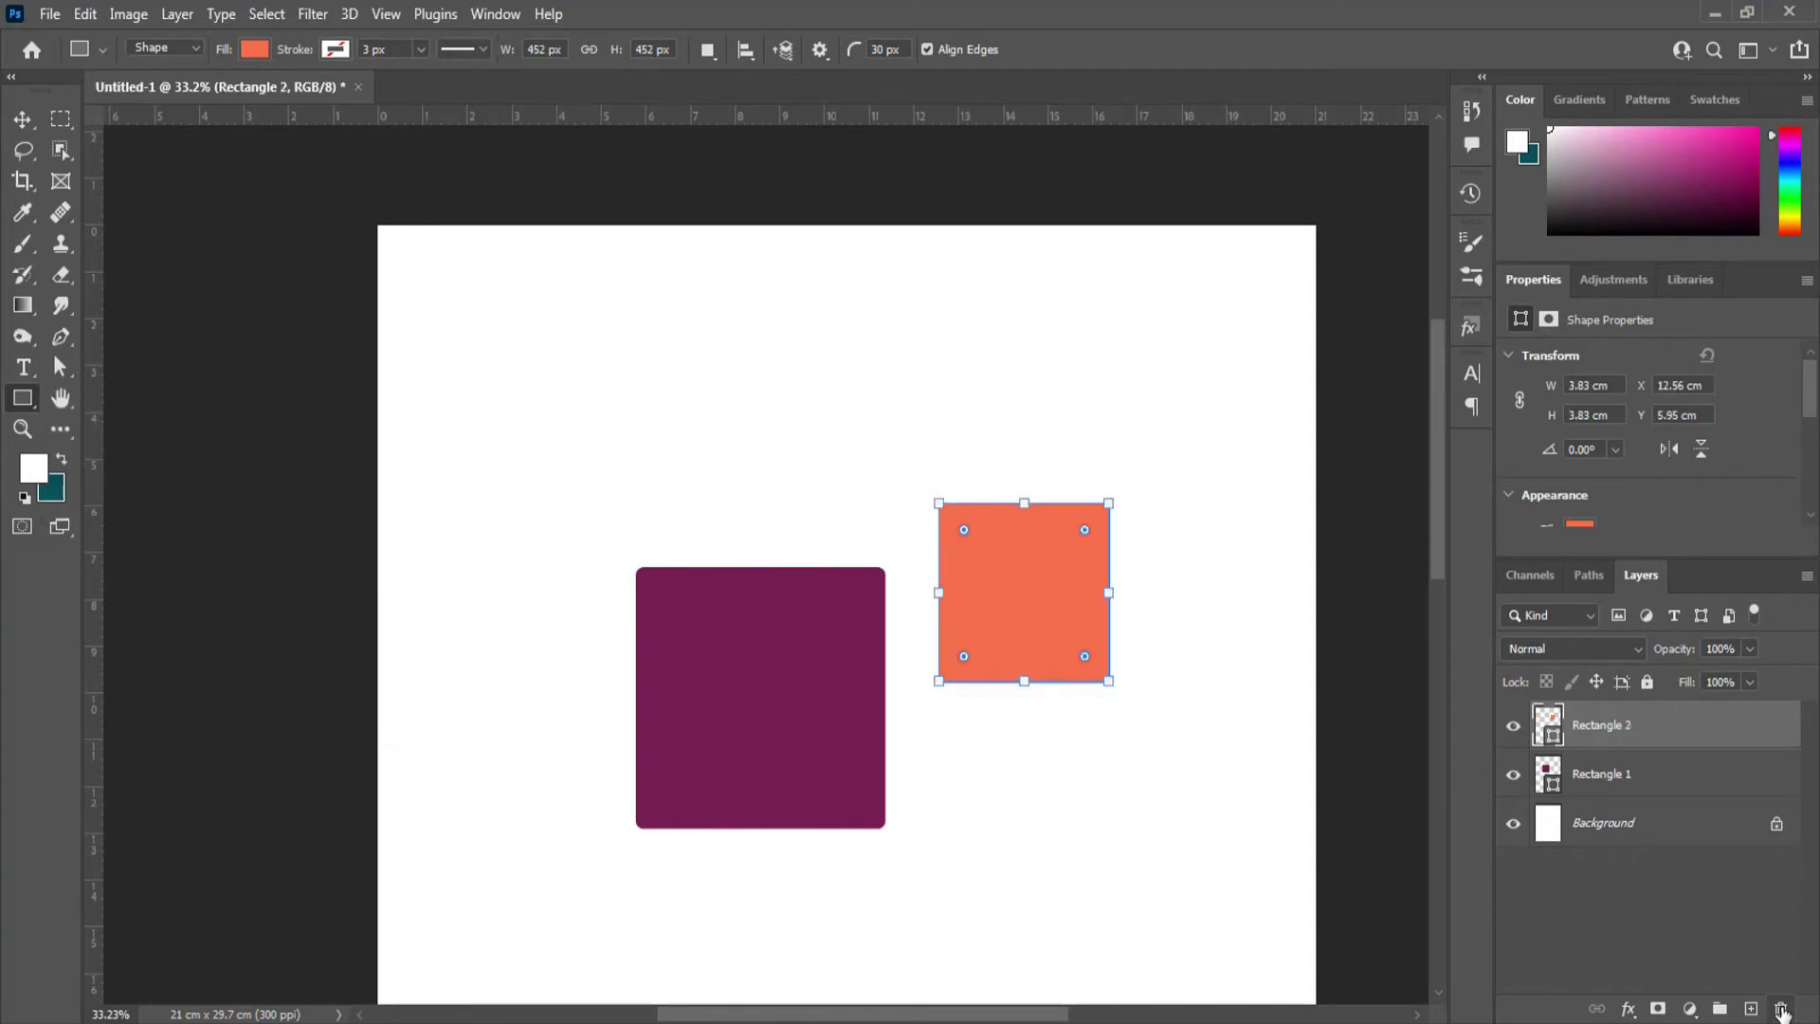
pyautogui.click(1782, 1010)
pyautogui.click(1782, 1010)
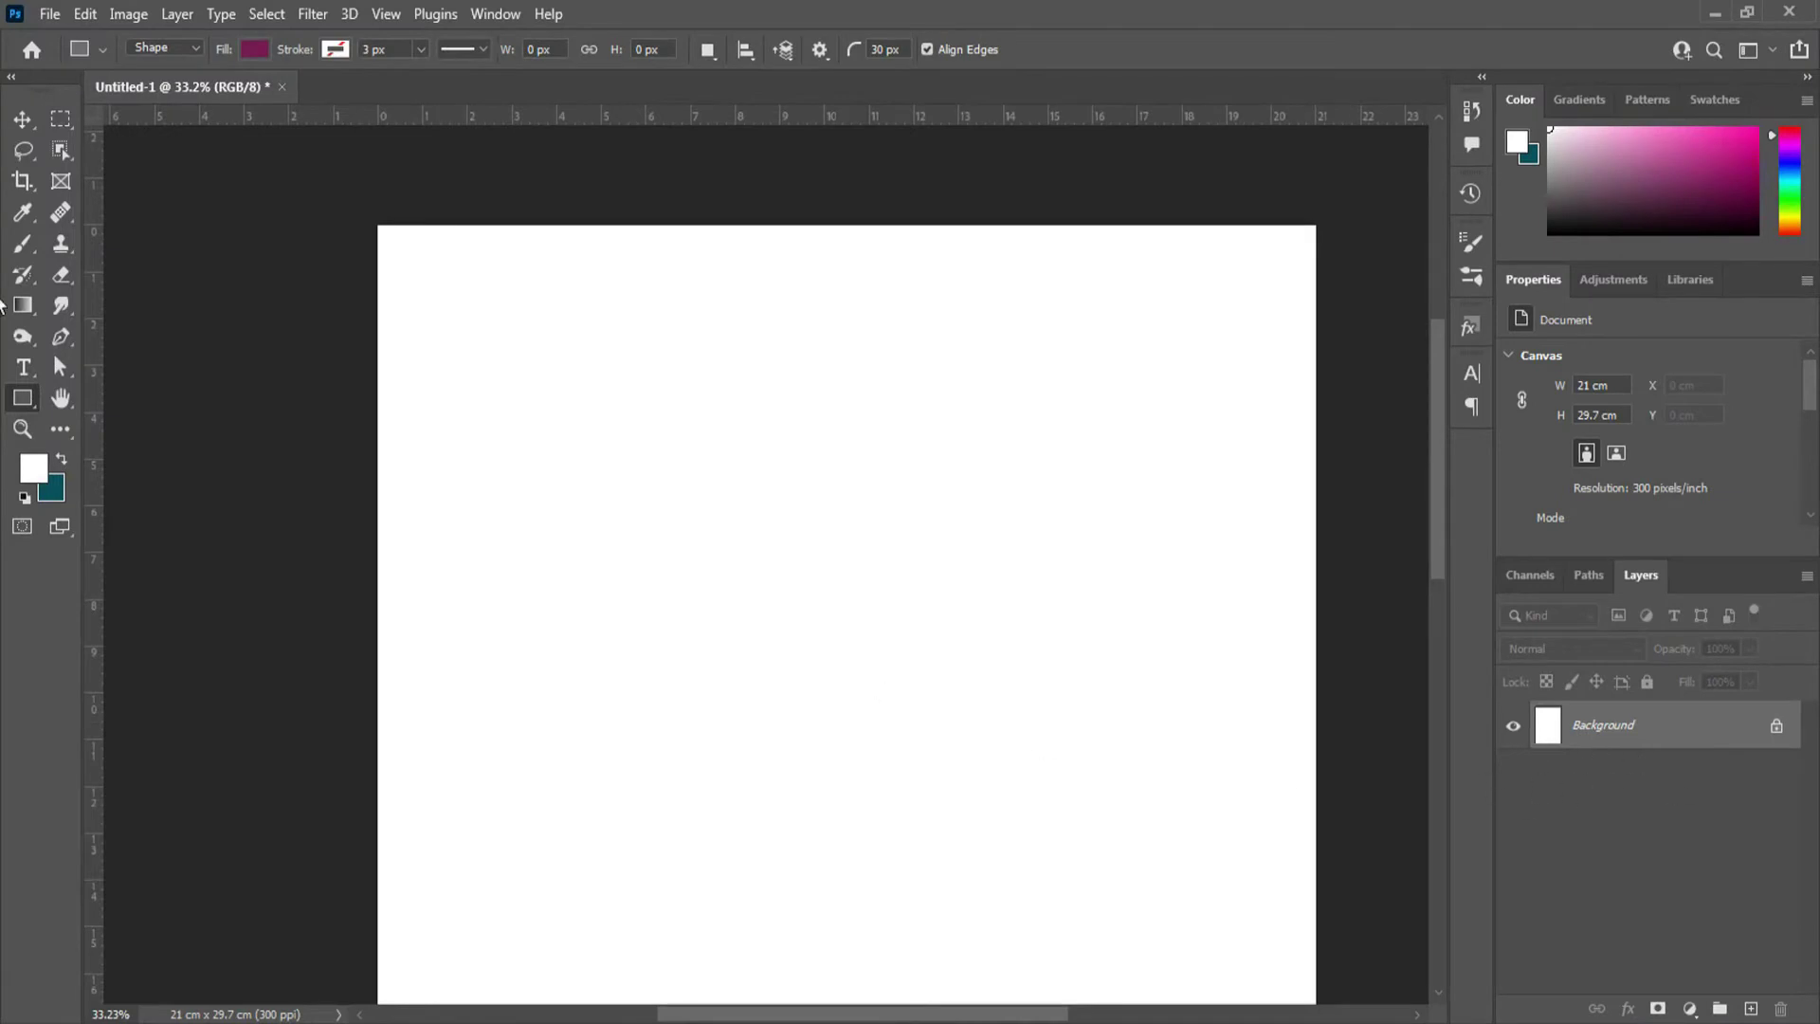
# Choose the Ellipse Tool
pyautogui.rightClick(23, 398)
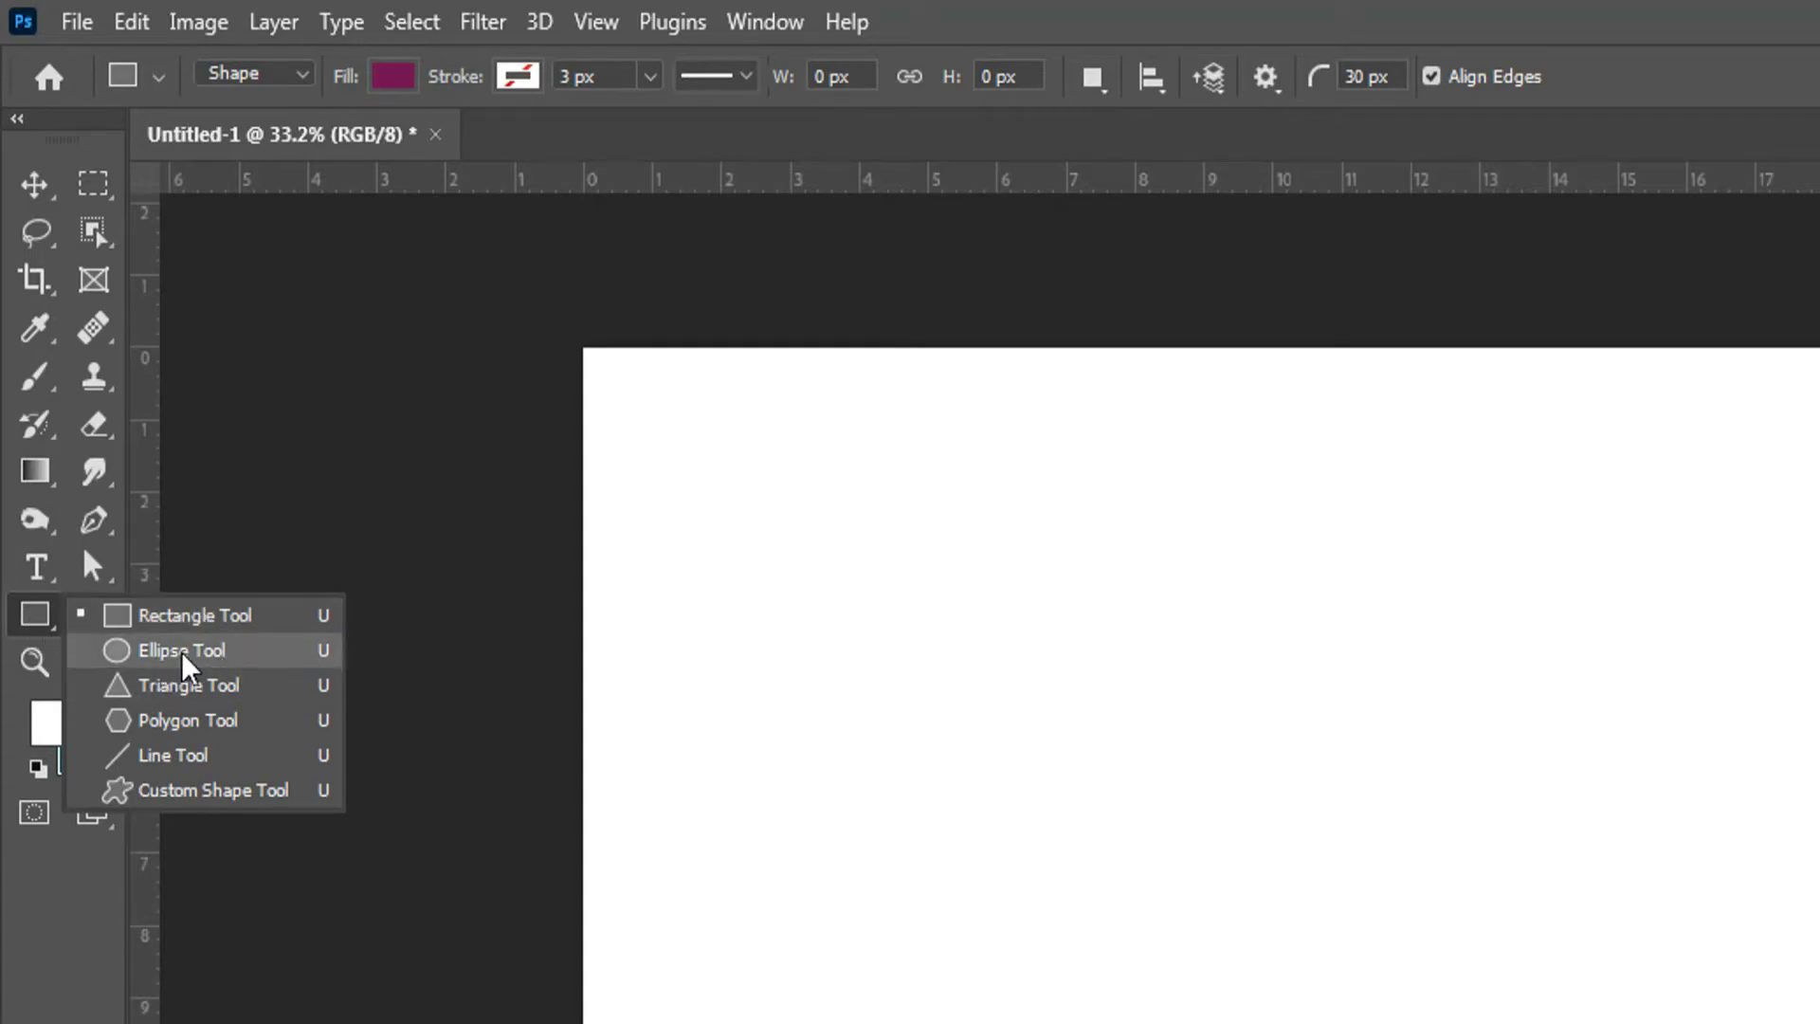
pyautogui.click(213, 659)
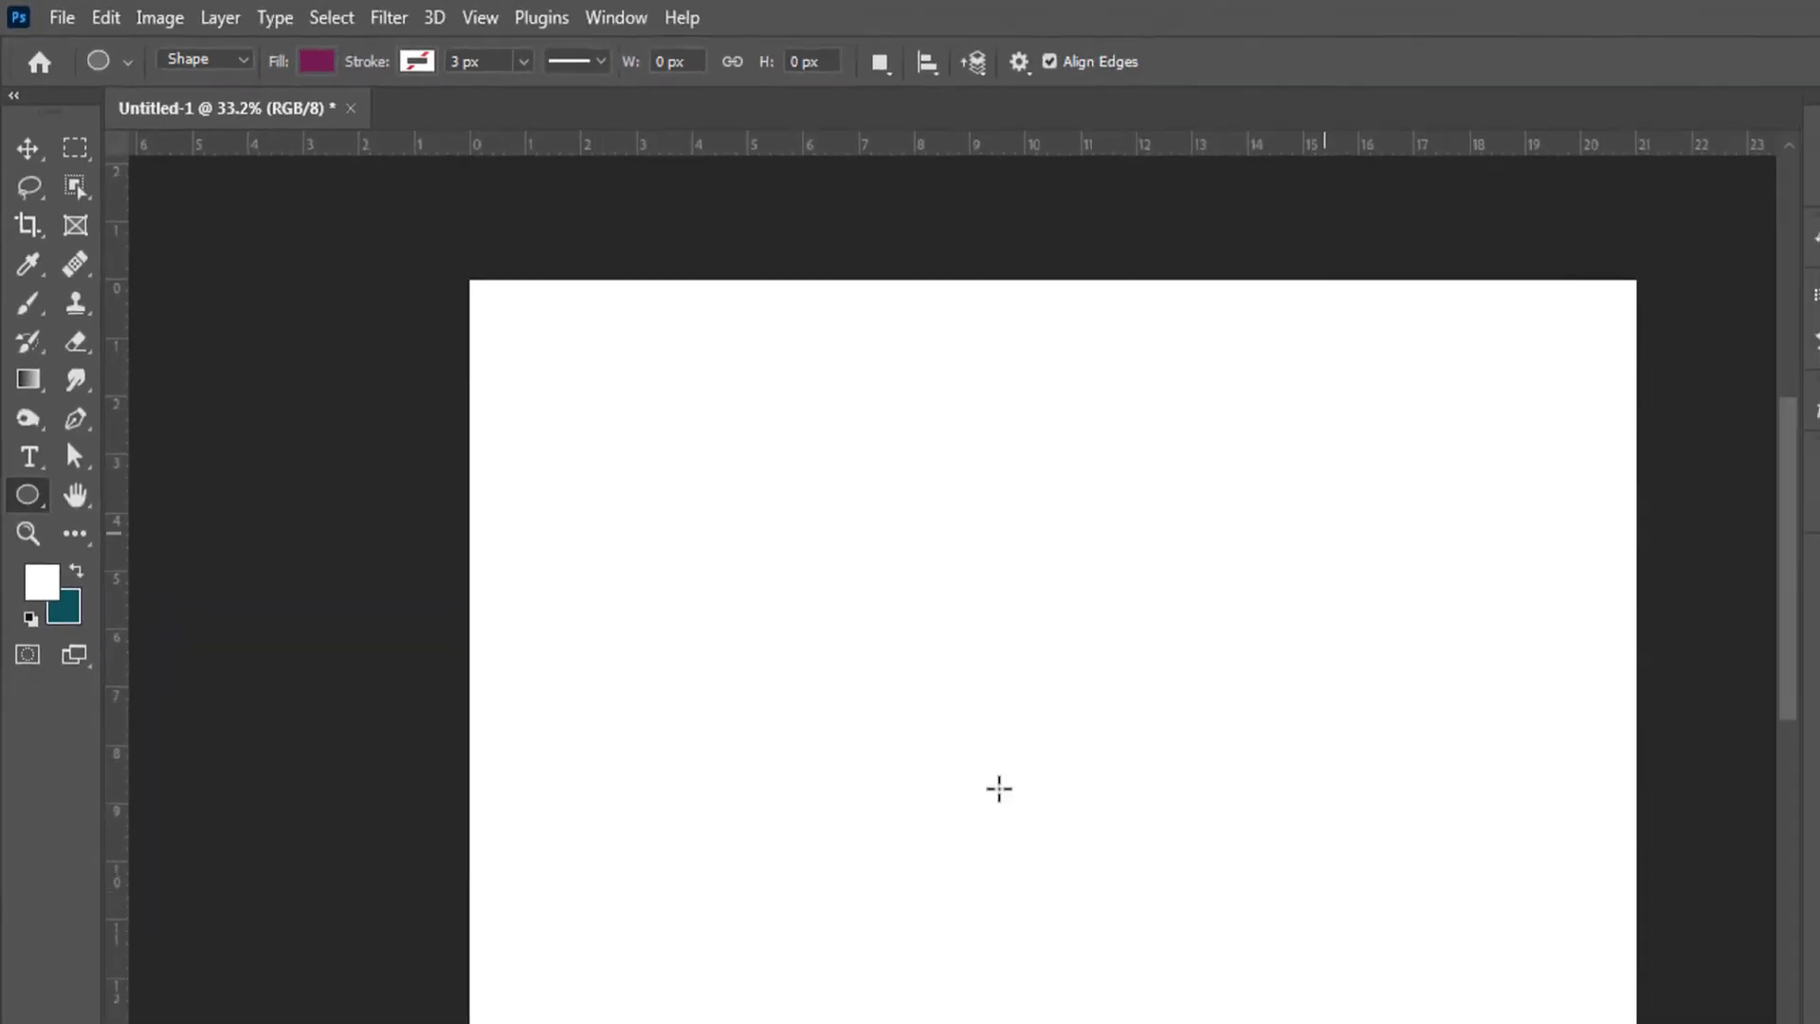
# Draw two trial ellipses in Shape mode, the first about 808 x 807 px, and undo each one
pyautogui.moveTo(1028, 455); pyautogui.dragTo(723, 774)
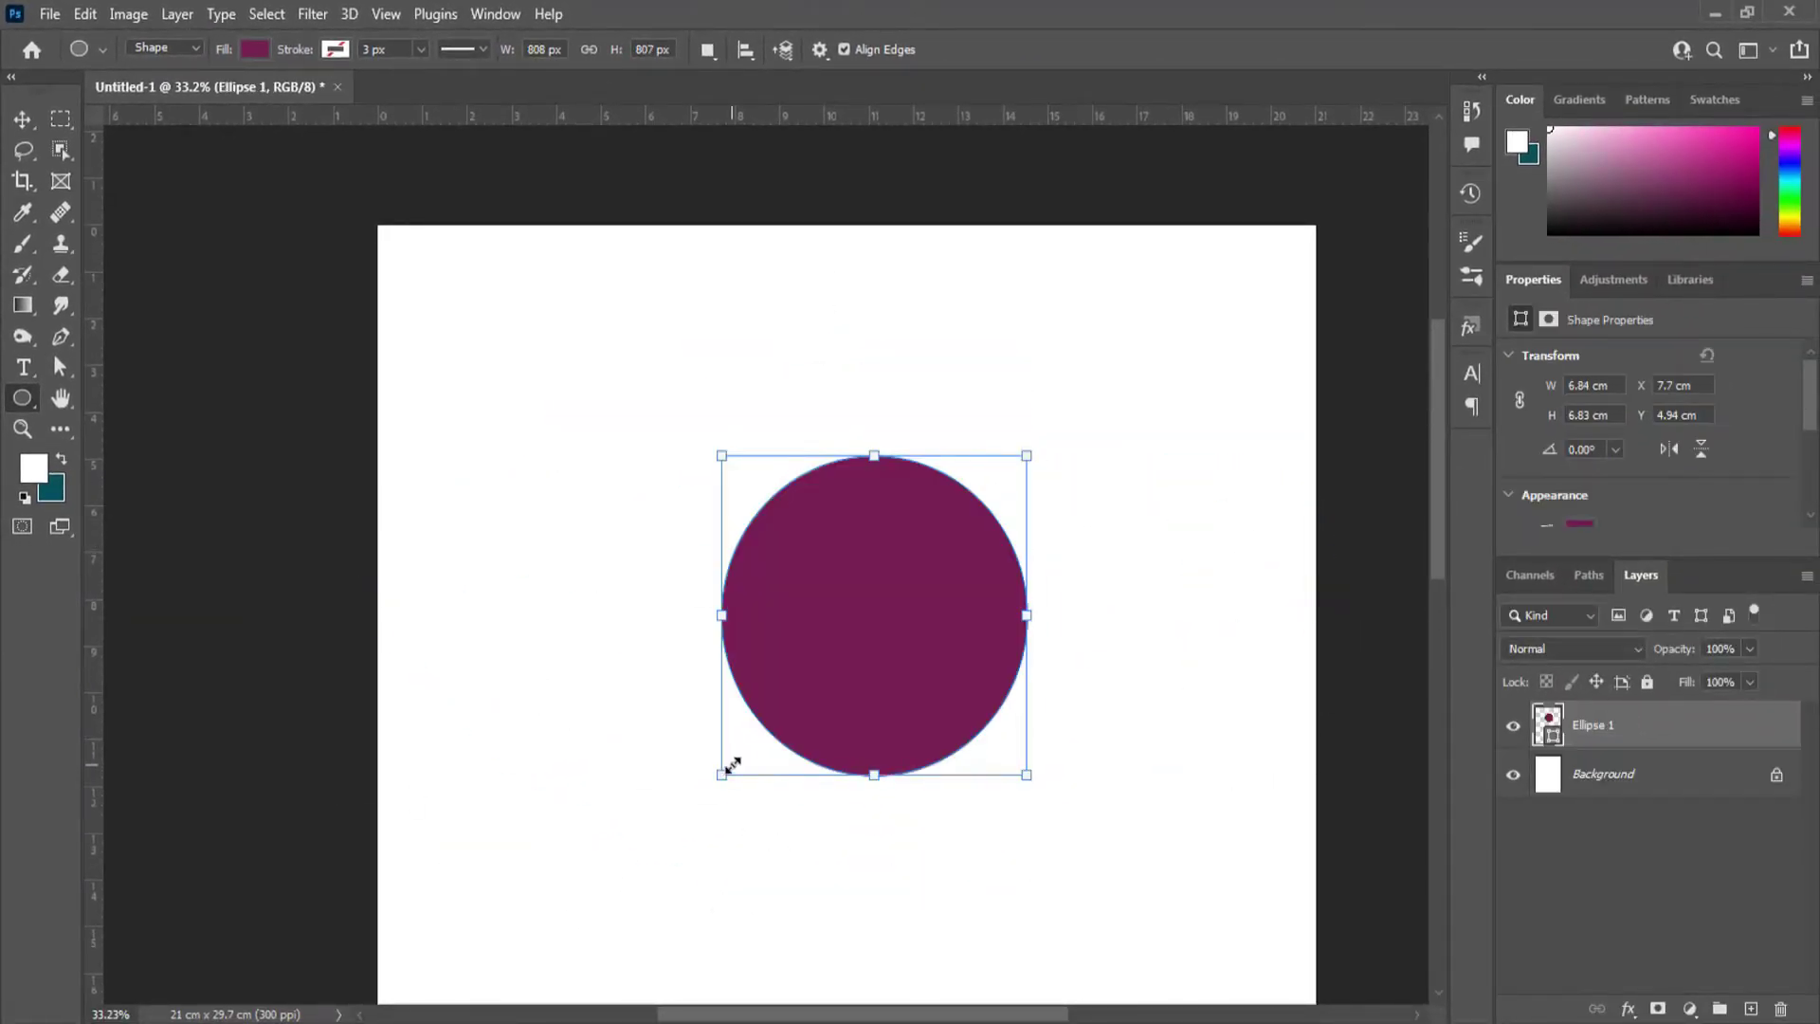
pyautogui.hotkey('ctrl', 'z')
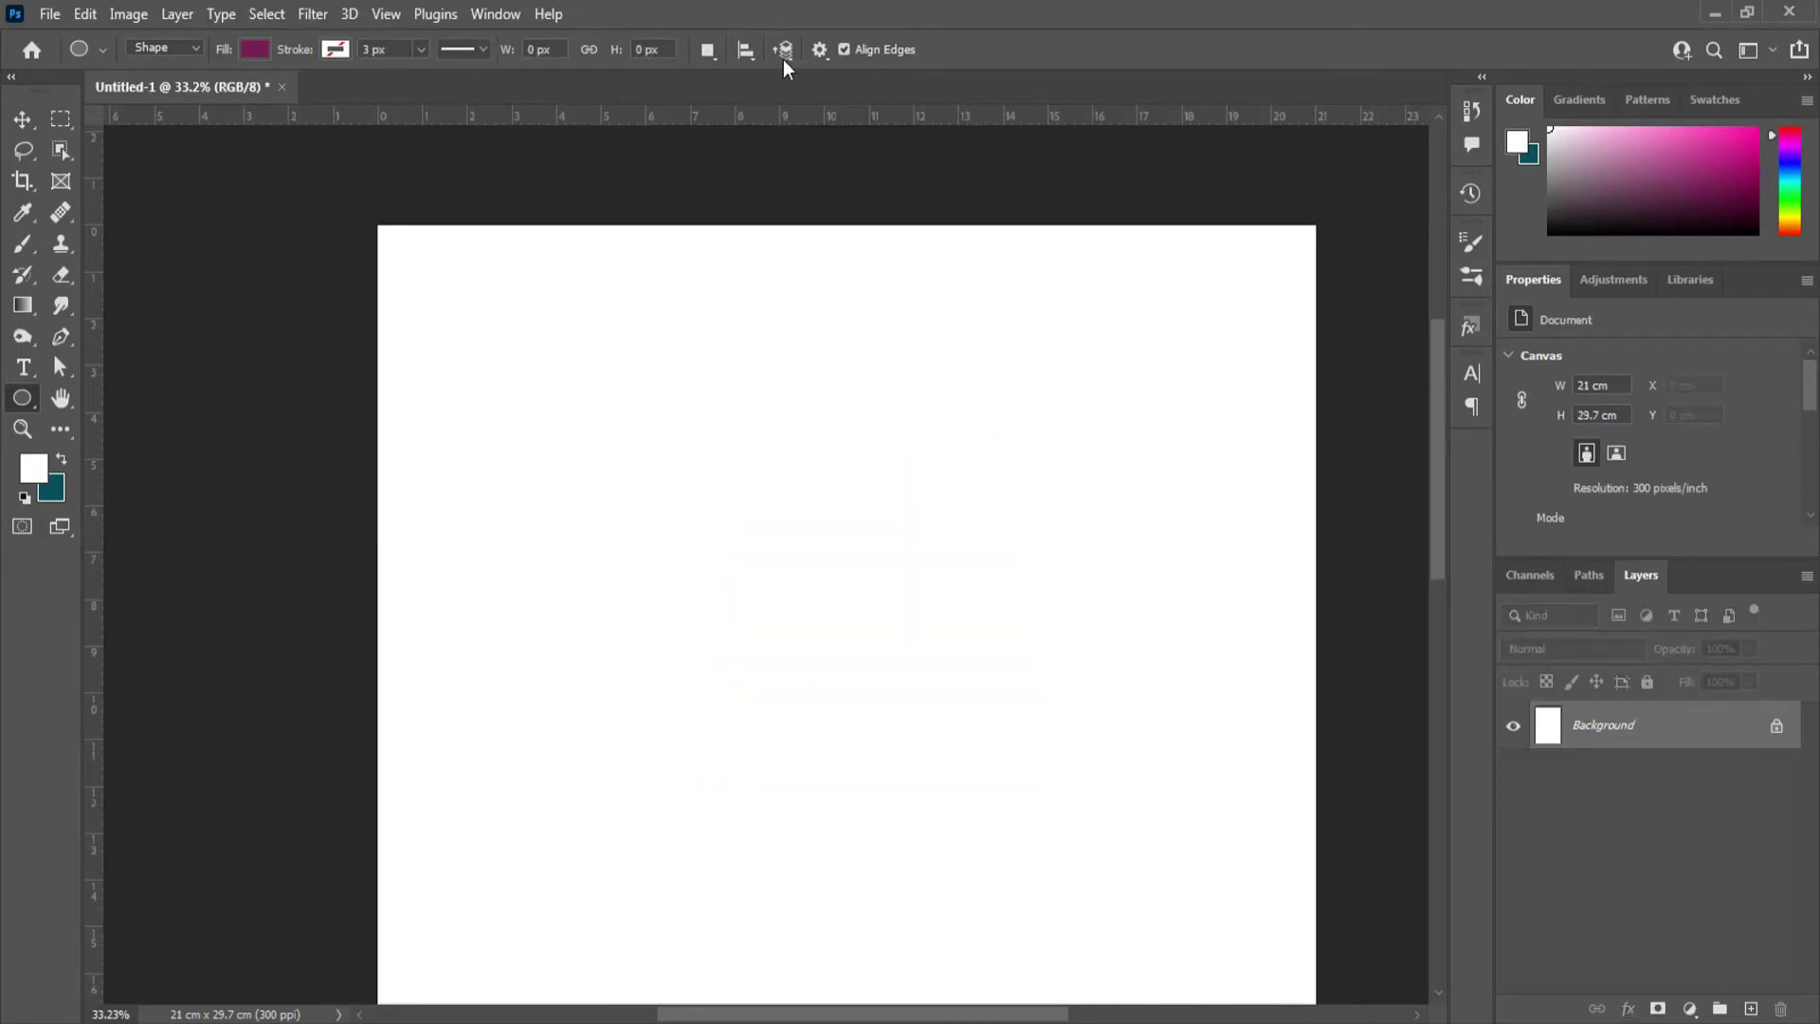
pyautogui.click(189, 50)
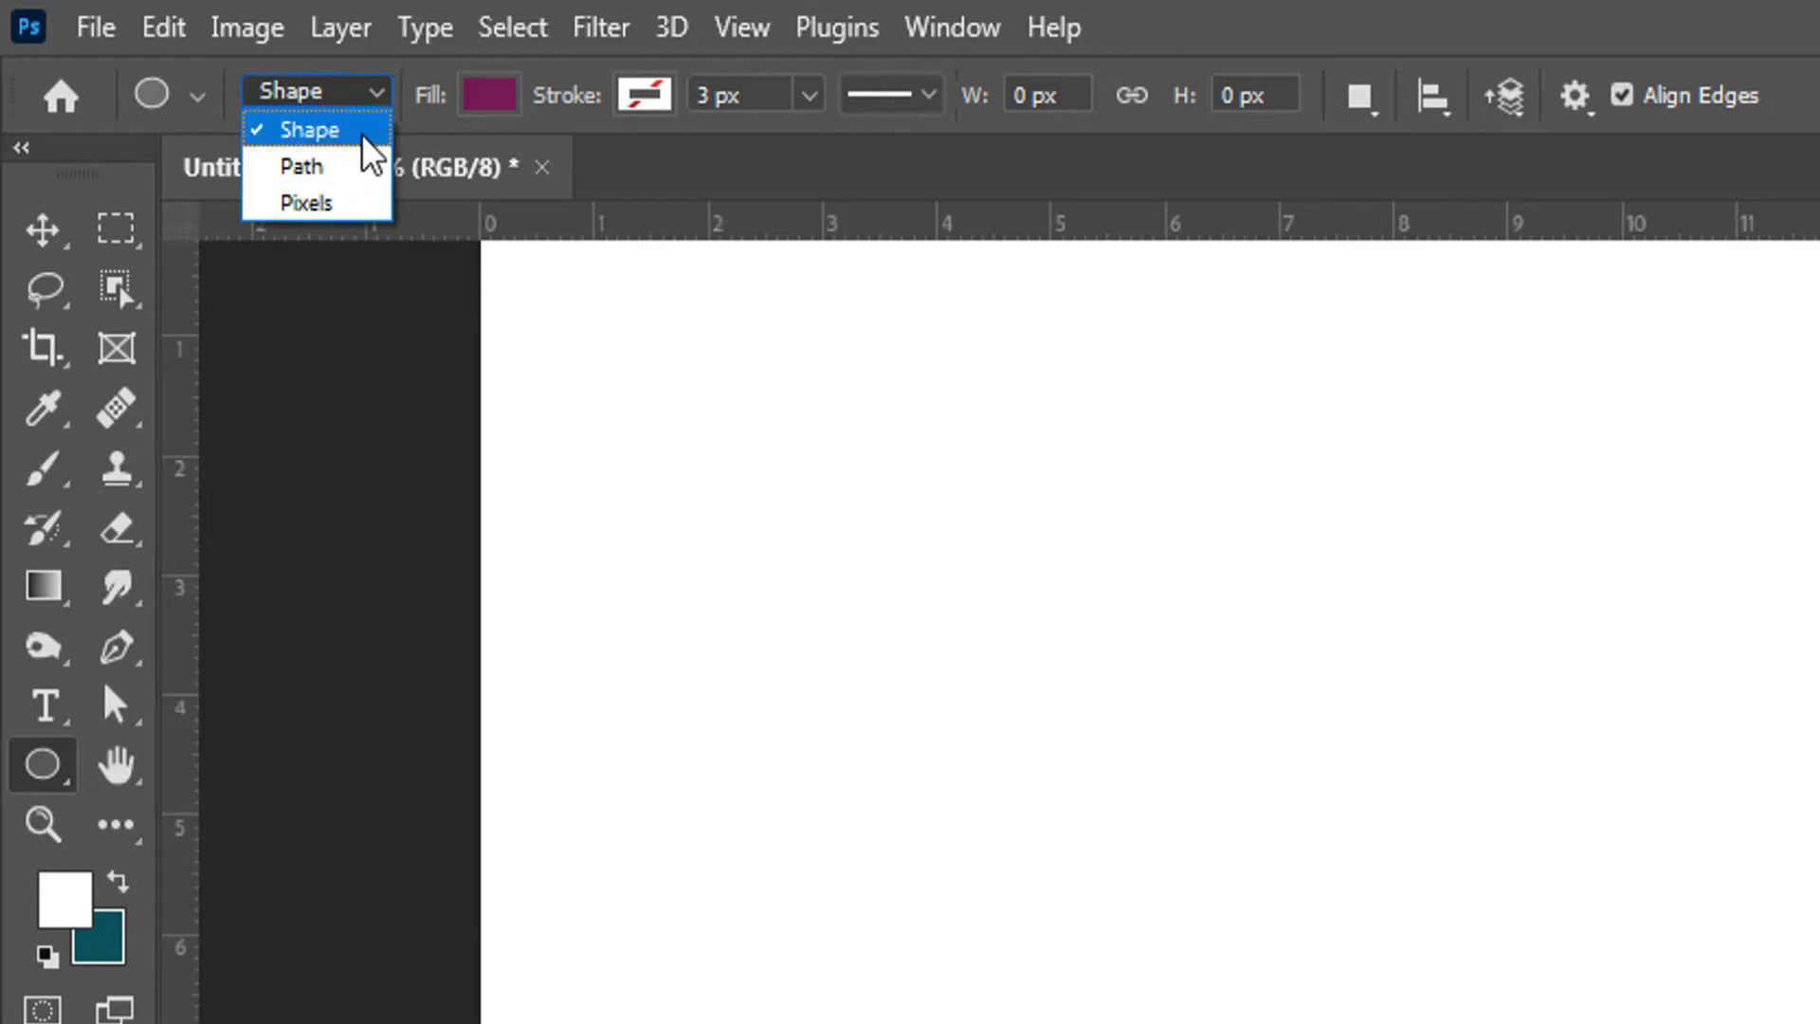
pyautogui.click(323, 139)
pyautogui.moveTo(1044, 651)
pyautogui.mouseDown()
pyautogui.moveTo(1227, 889)
pyautogui.moveTo(1819, 1023)
pyautogui.mouseUp()
pyautogui.hotkey('ctrl', 'z')
# Set the Ellipse Tool's fill to the recently used orange and leave its stroke at no color
pyautogui.click(503, 109)
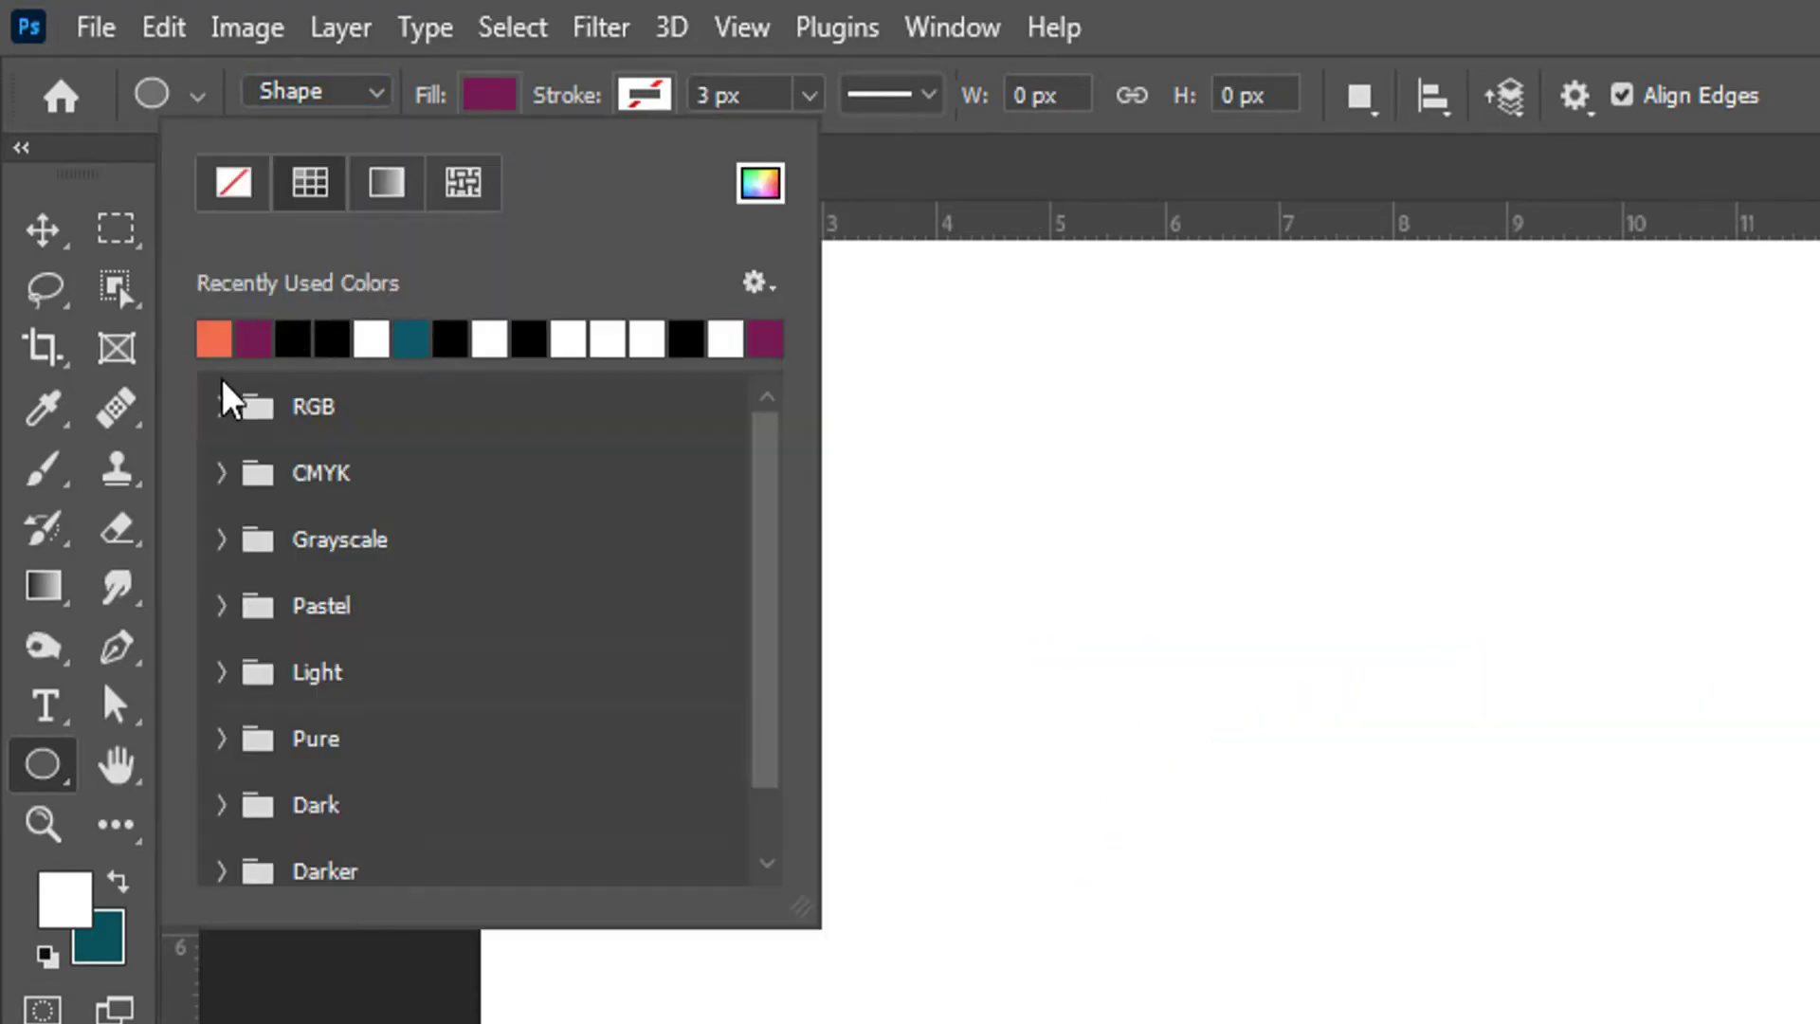
pyautogui.click(215, 338)
pyautogui.click(1283, 38)
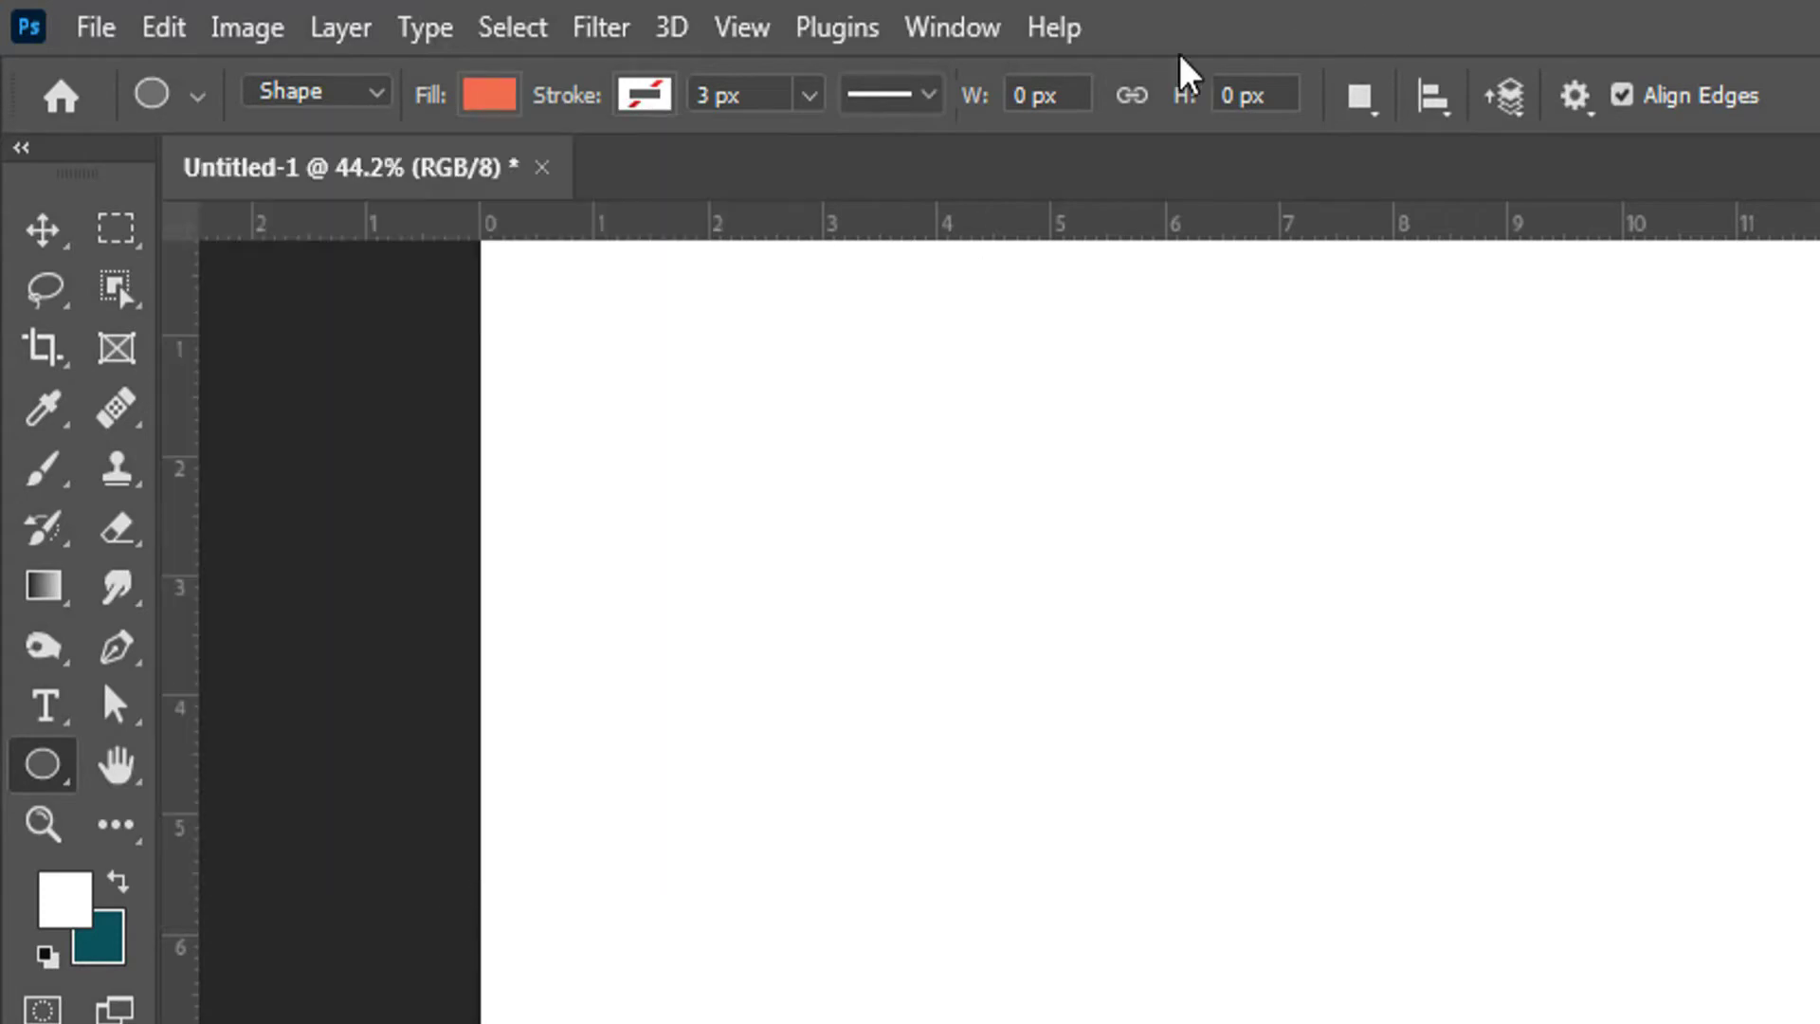
pyautogui.click(644, 95)
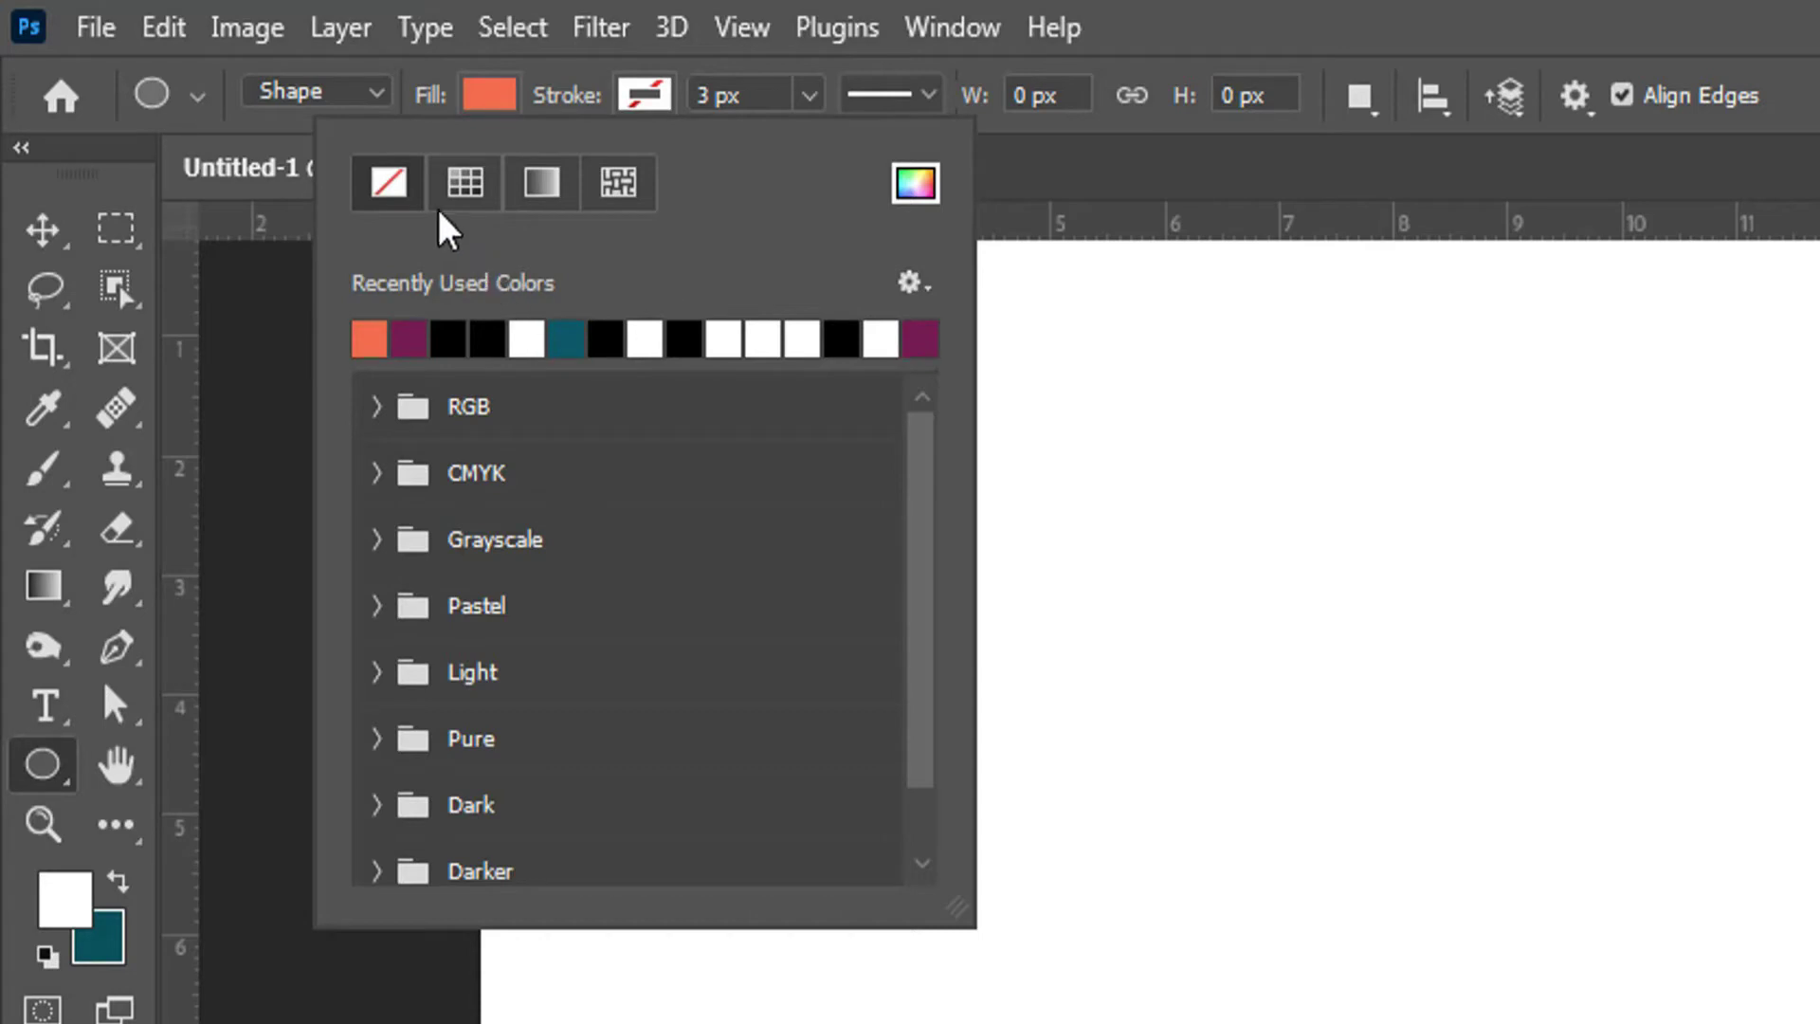
pyautogui.click(1791, 47)
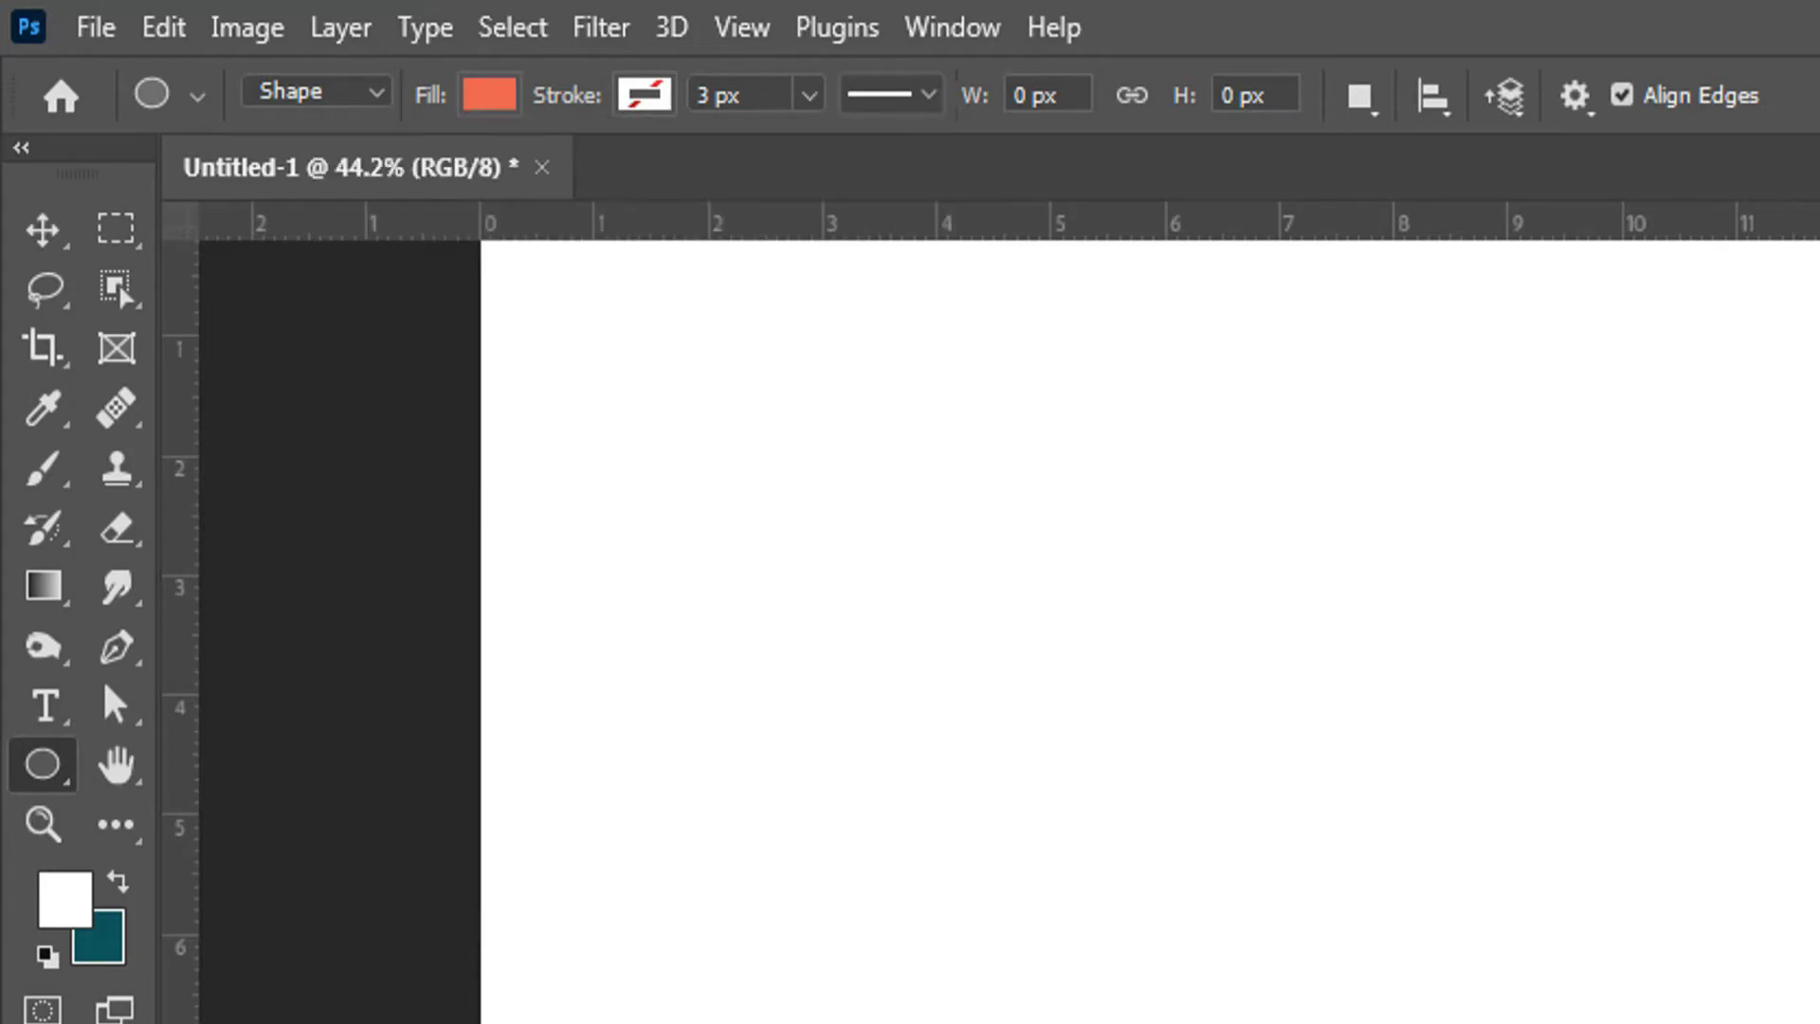
# Draw an orange ellipse of about 979 x 870 px in the upper part of the page and check its edge without a stroke
pyautogui.scroll(-3, 1801, 934)
pyautogui.moveTo(1494, 733); pyautogui.dragTo(1819, 1023)
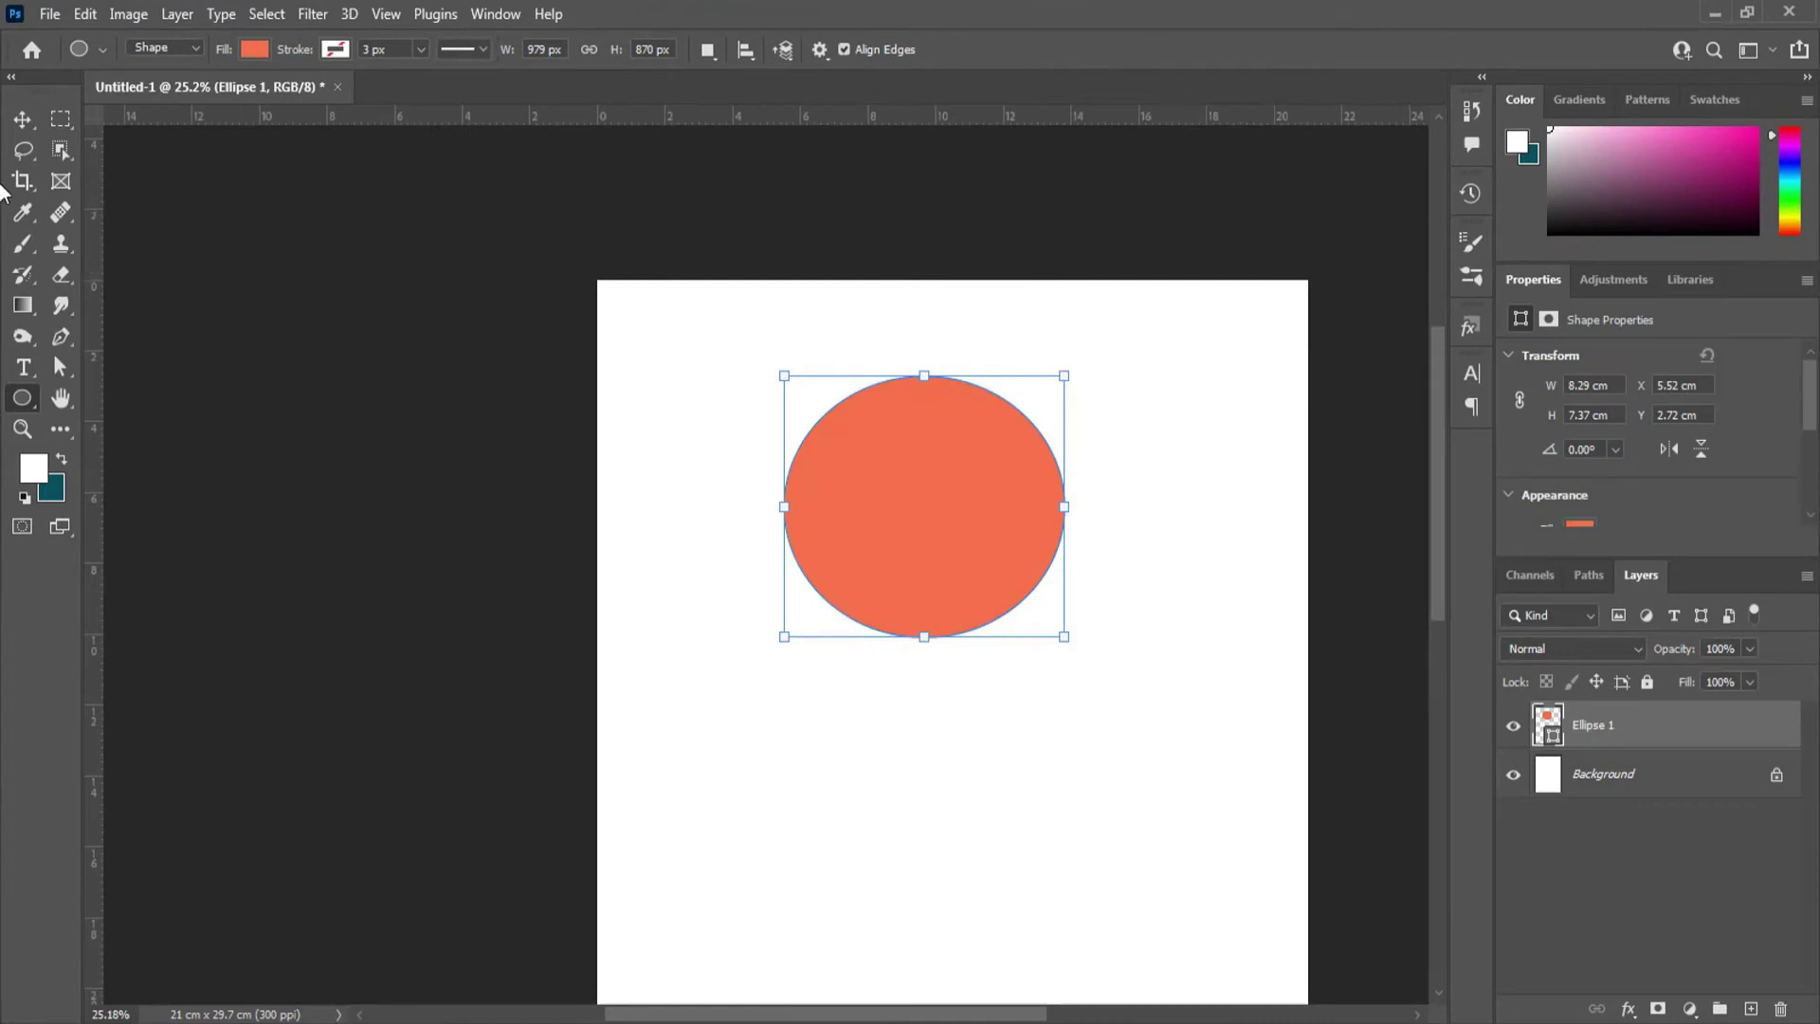
pyautogui.click(23, 119)
pyautogui.scroll(5, 1077, 284)
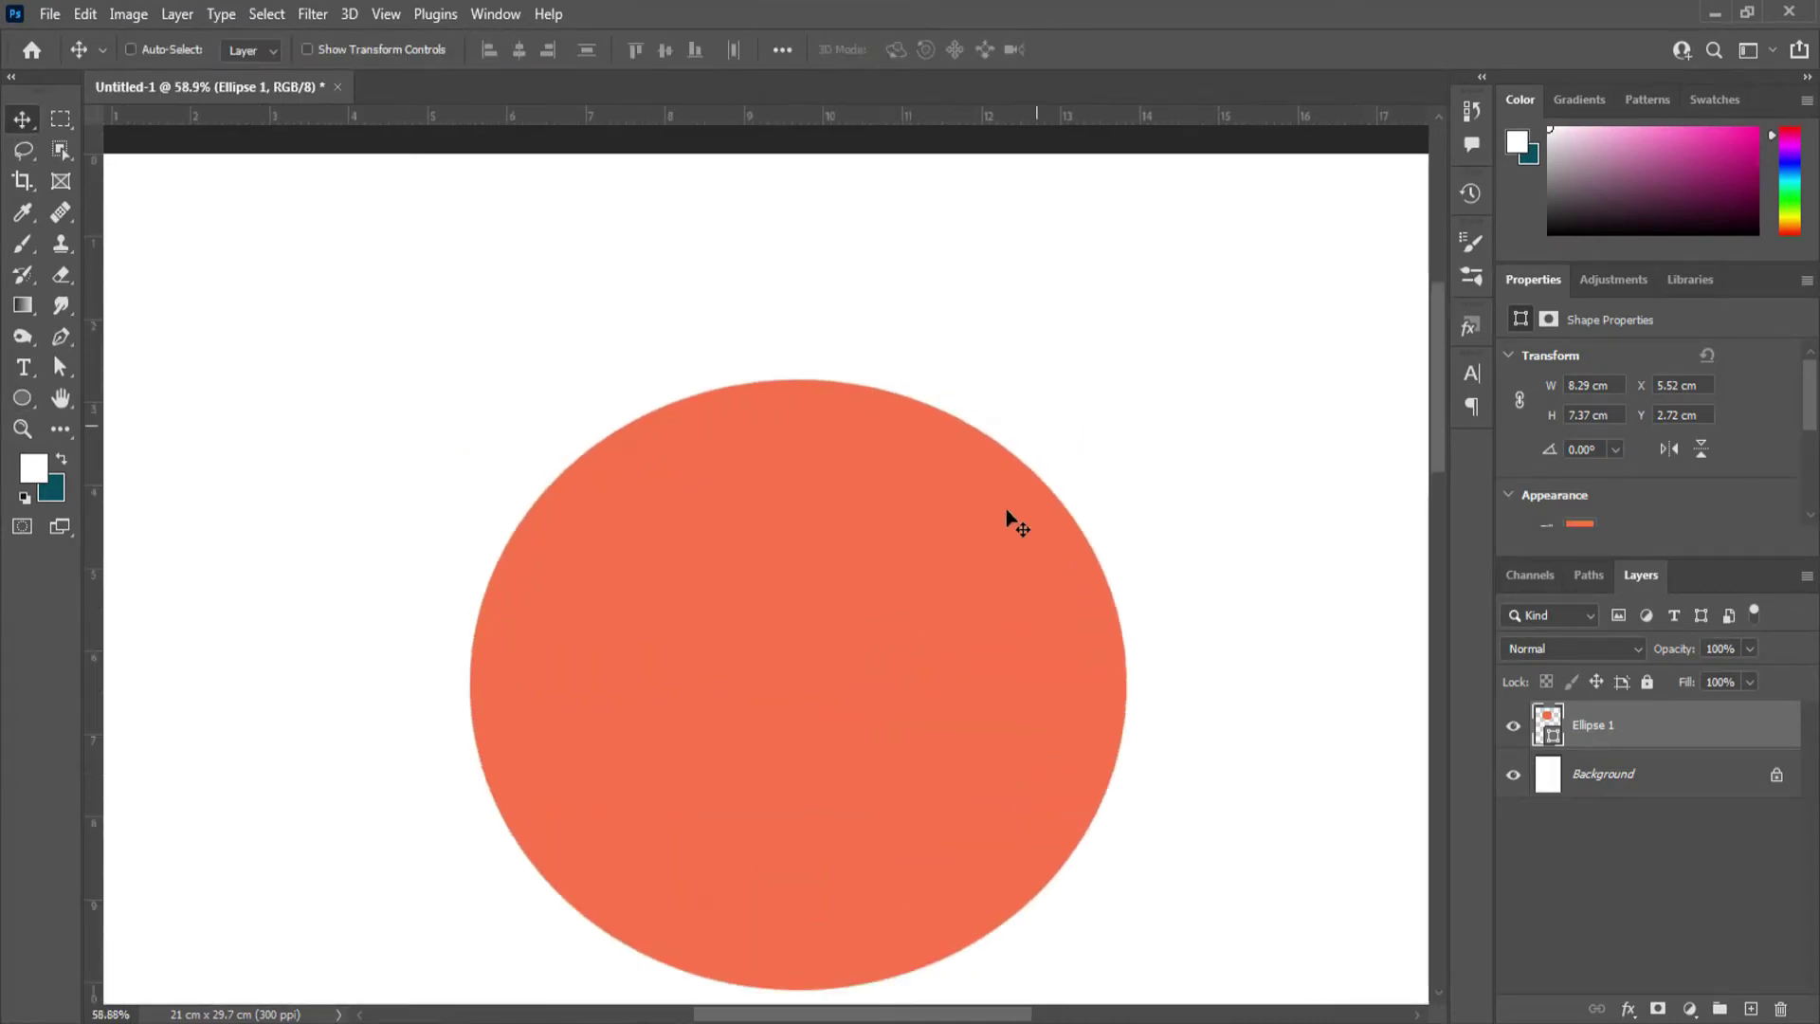
pyautogui.scroll(-1, 975, 800)
pyautogui.scroll(2, 780, 816)
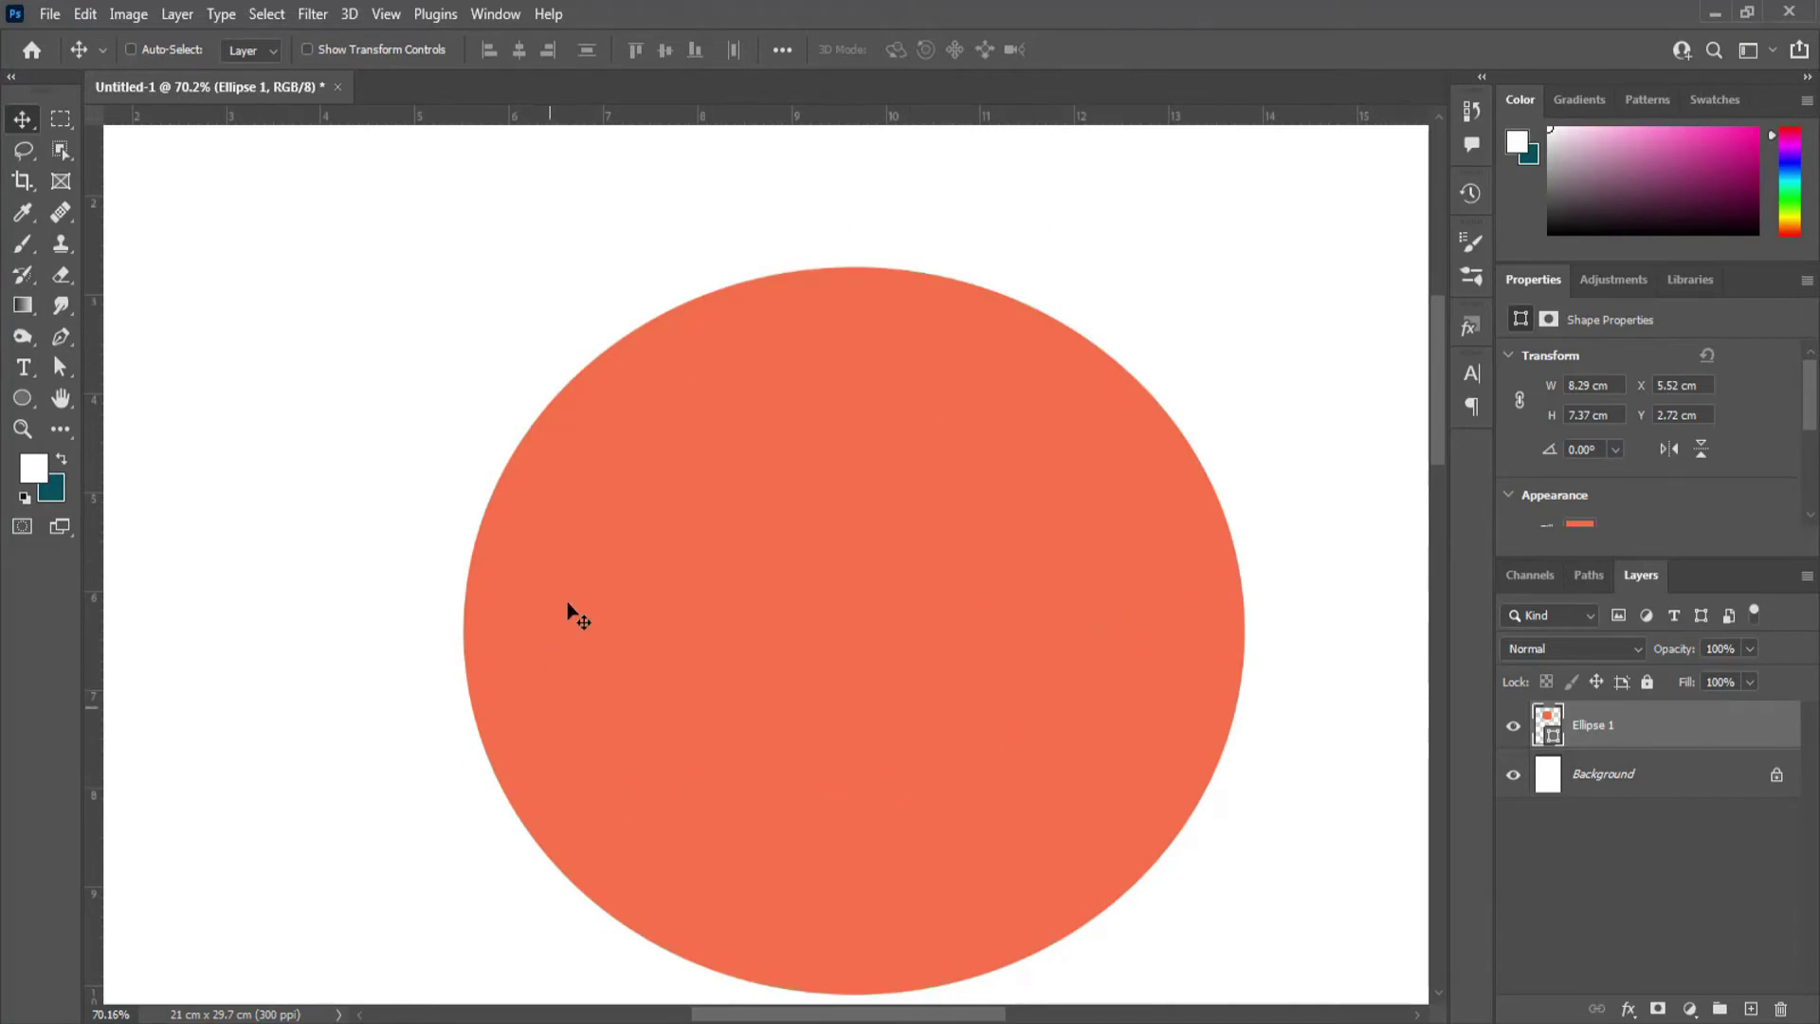
# Give the orange ellipse a stroke in the recently used teal and check its outline up close
pyautogui.click(21, 398)
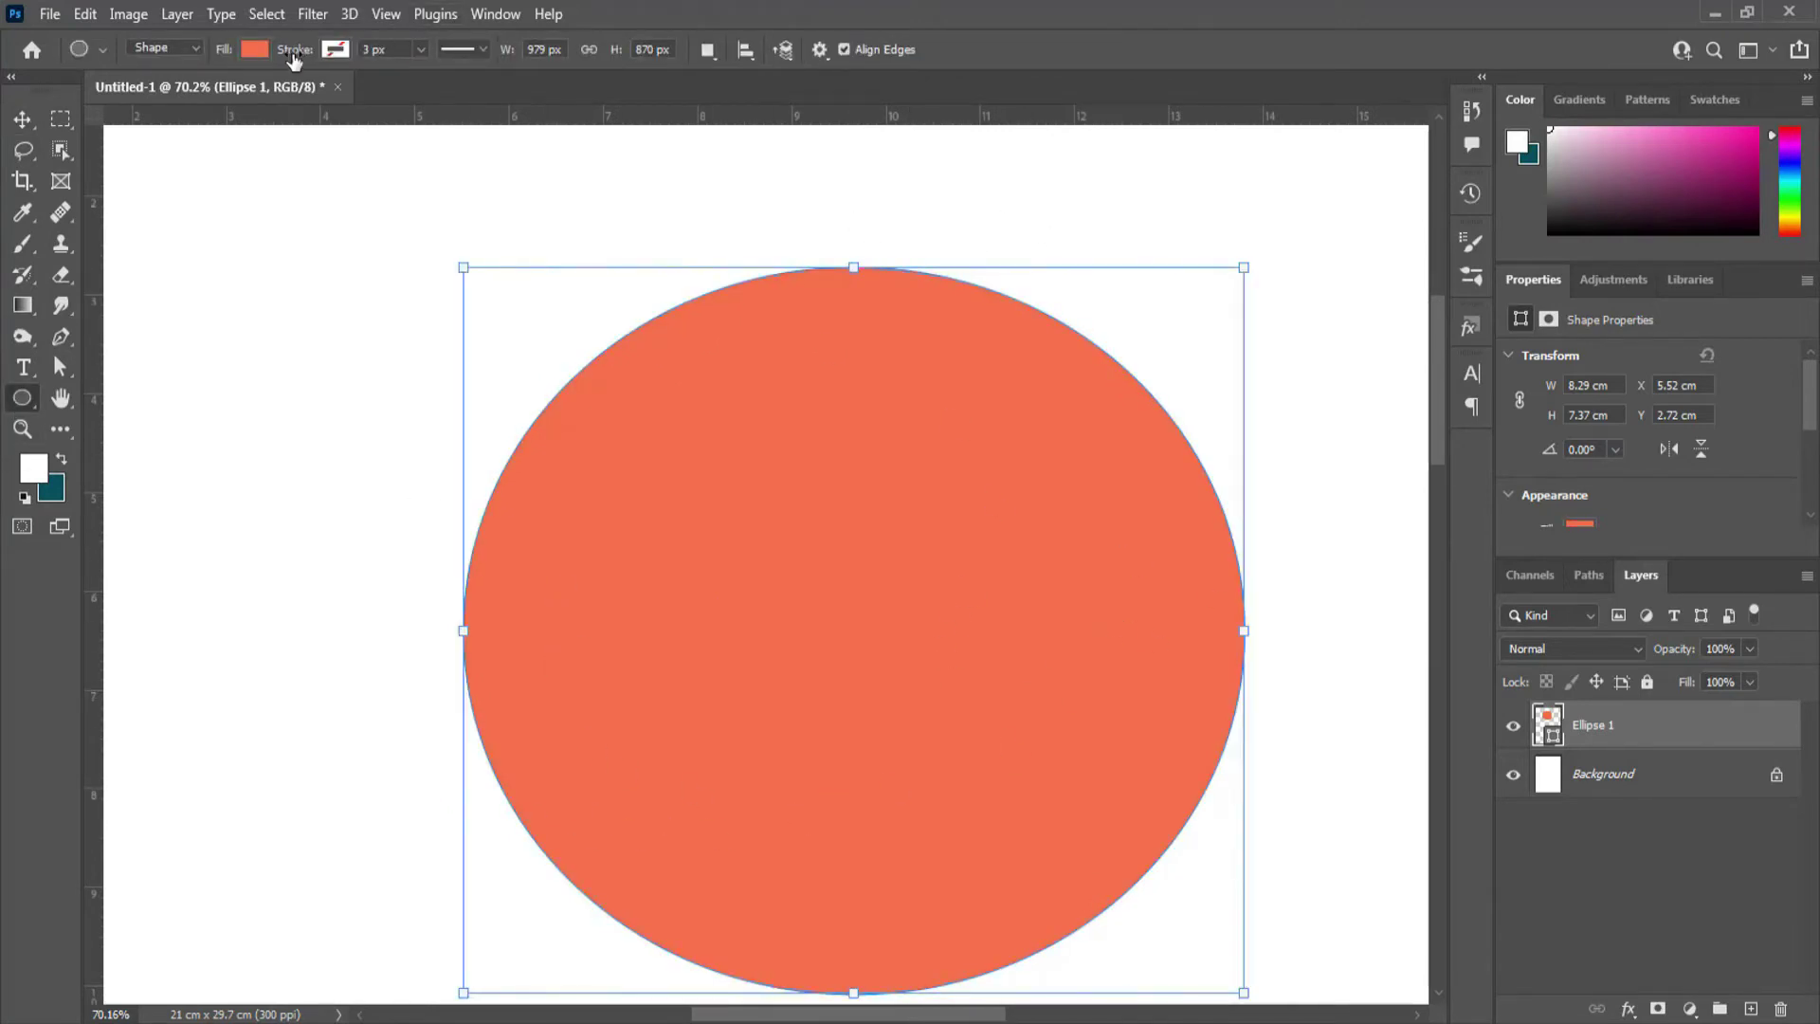
pyautogui.click(340, 45)
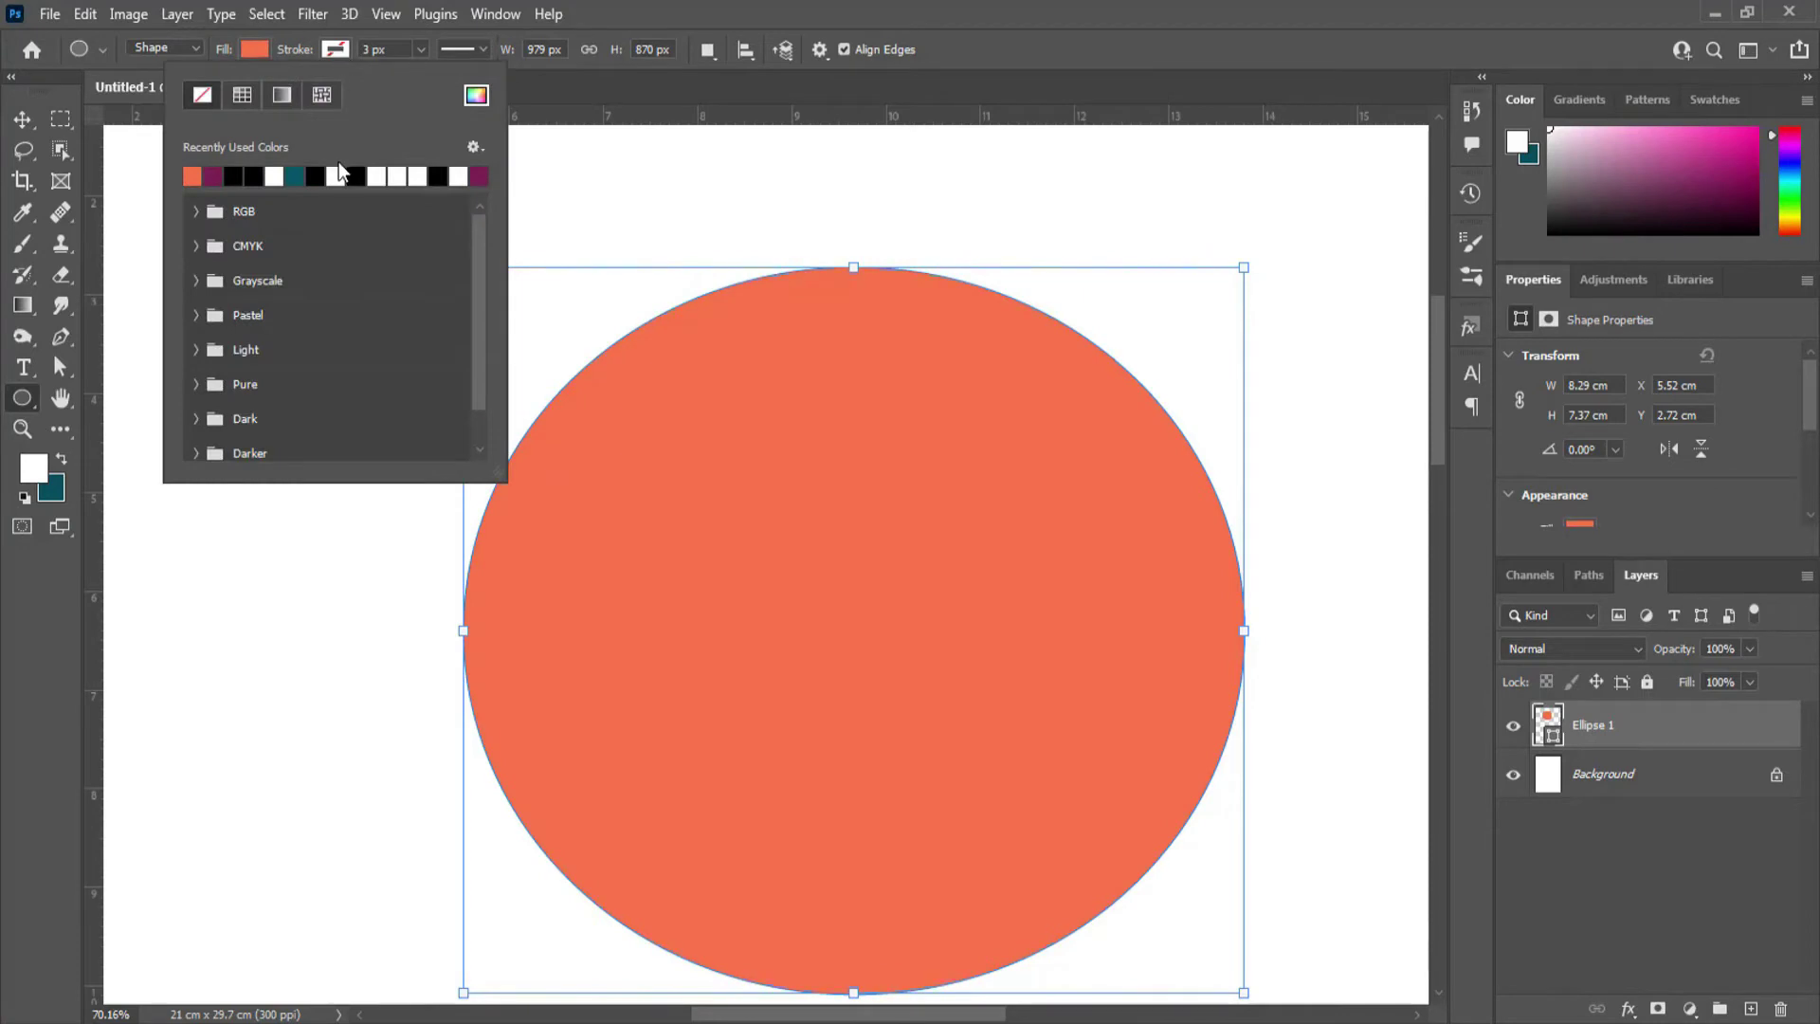
pyautogui.click(298, 175)
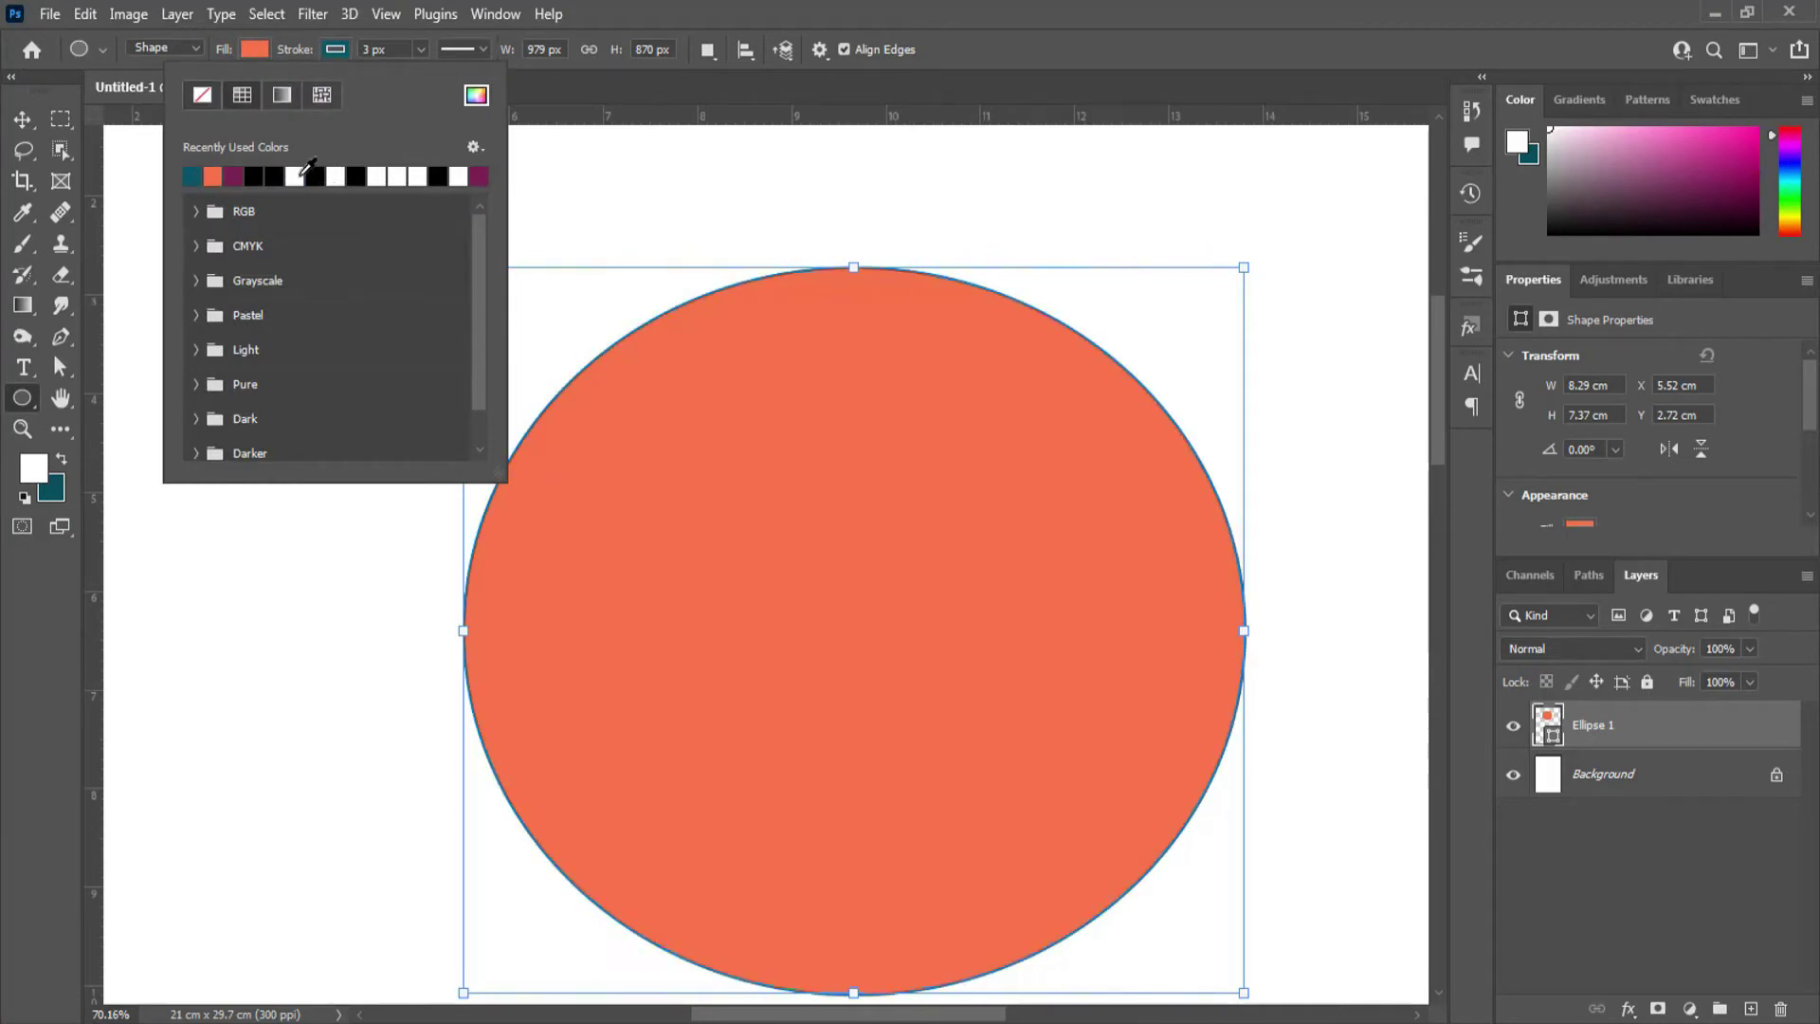
pyautogui.click(781, 4)
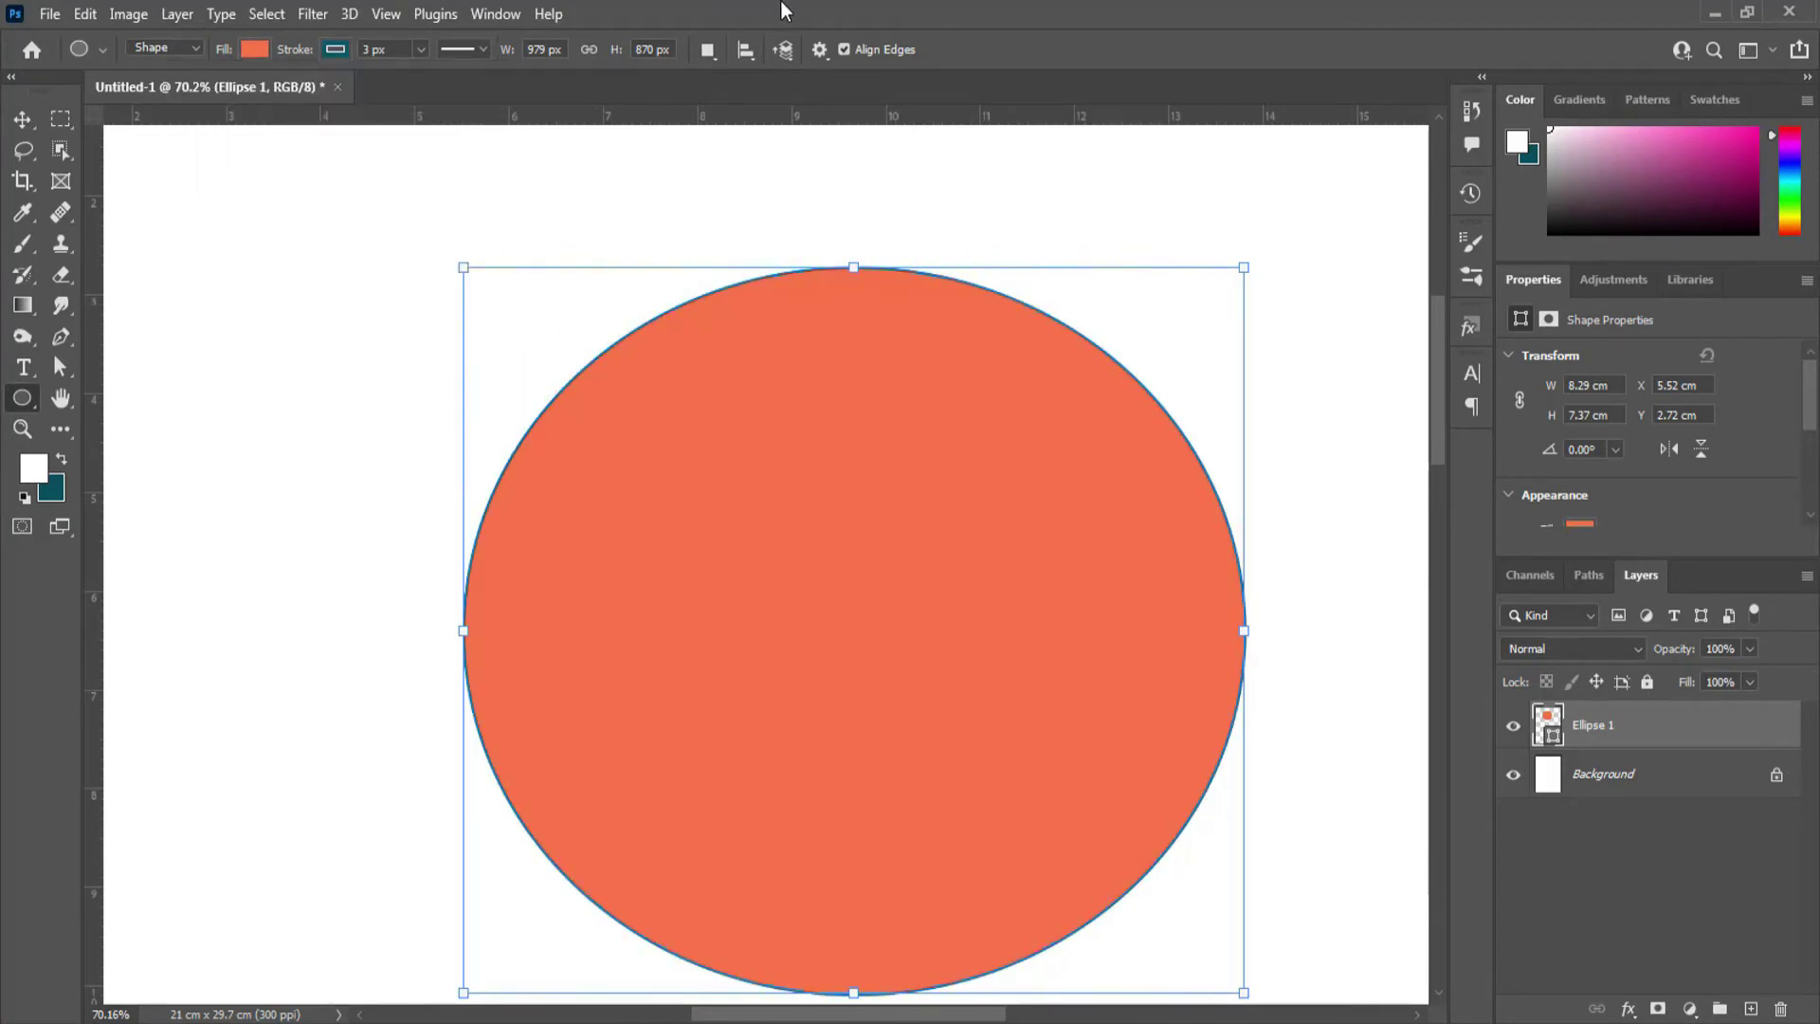
pyautogui.click(23, 122)
pyautogui.scroll(10, 585, 387)
pyautogui.scroll(4, 585, 386)
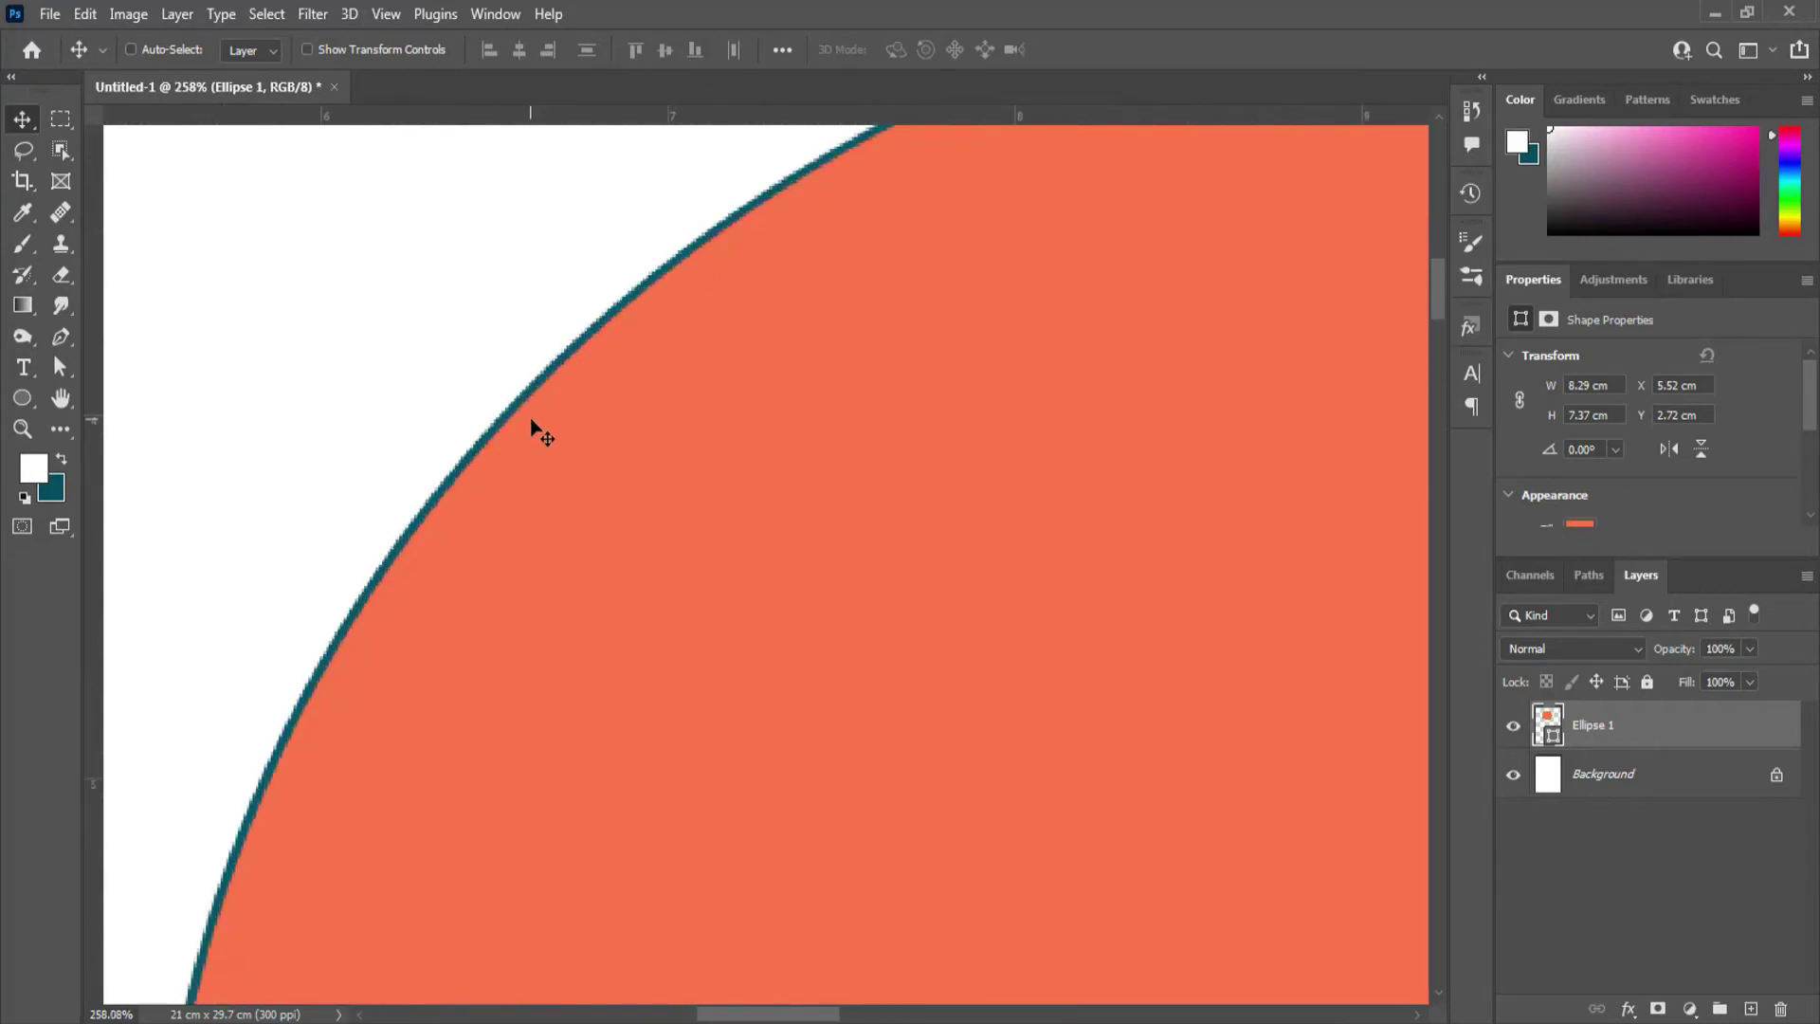
# Set the ellipse's stroke width to 20 px and check the thicker outline
pyautogui.click(22, 398)
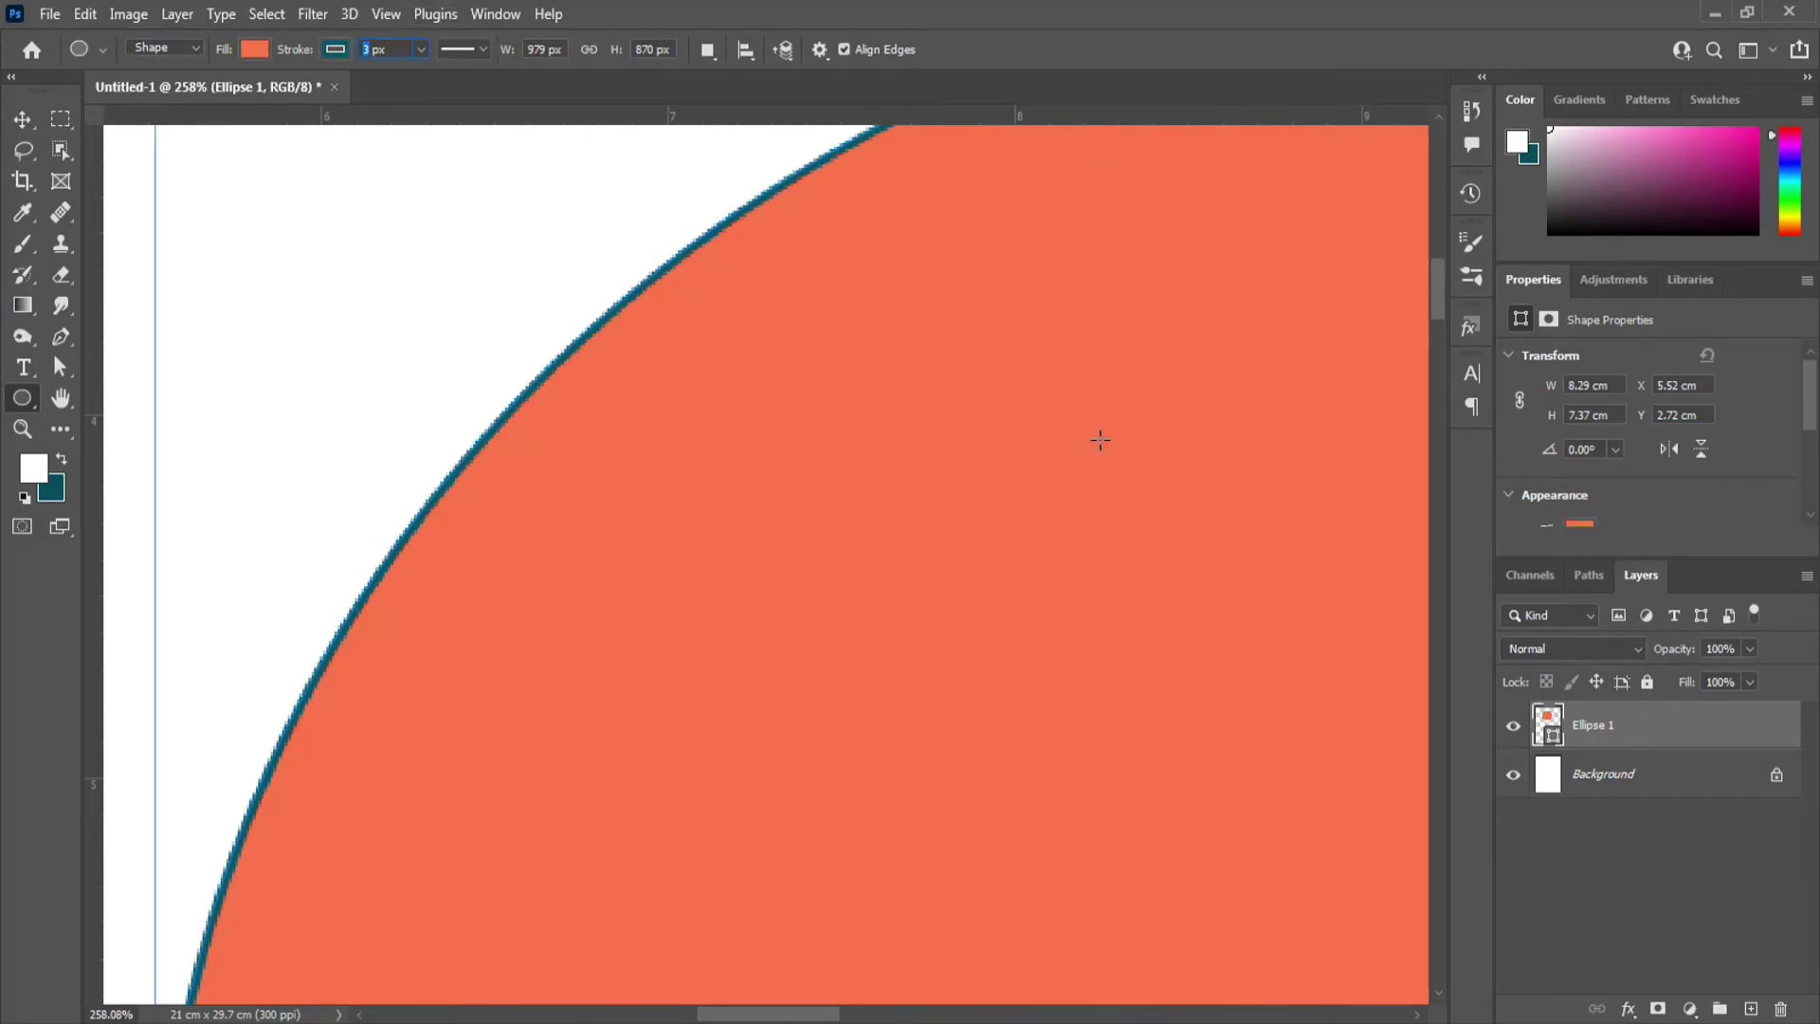
pyautogui.press('Return')
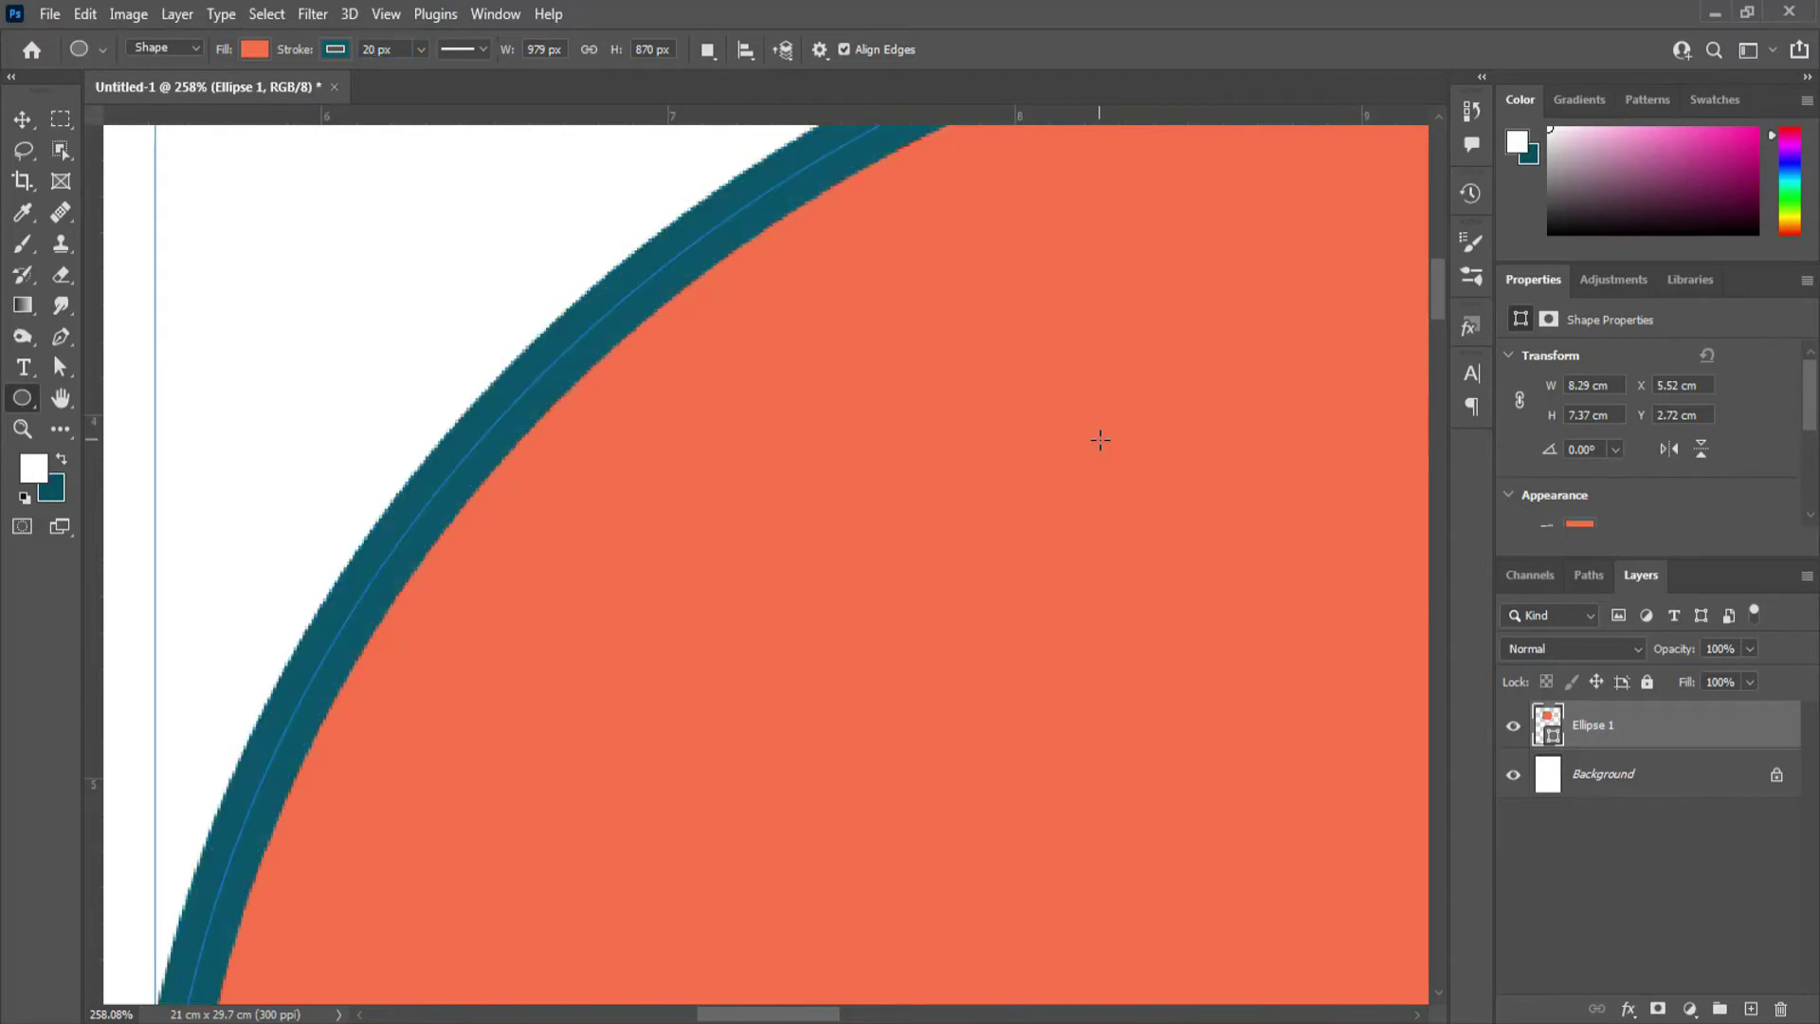
pyautogui.click(23, 118)
pyautogui.scroll(-6, 581, 508)
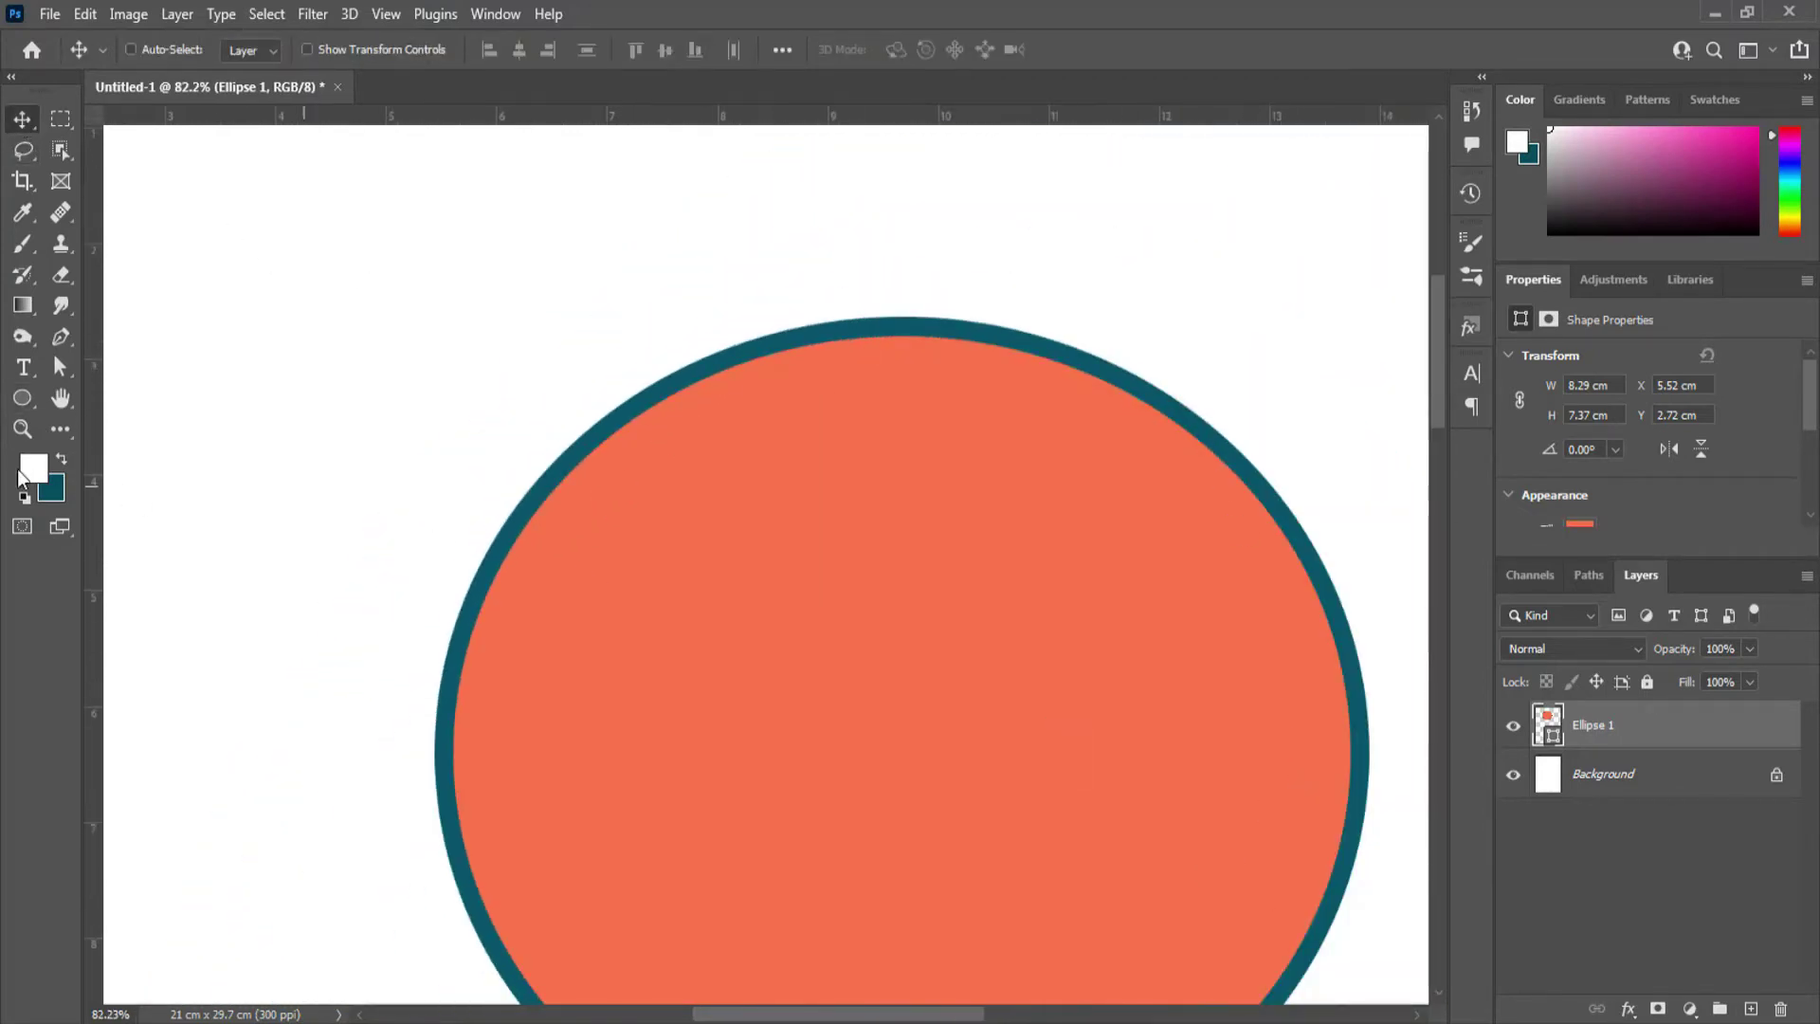
# Remove the orange ellipse's stroke by setting it to no color and bring the upper half of the page into view
pyautogui.click(23, 398)
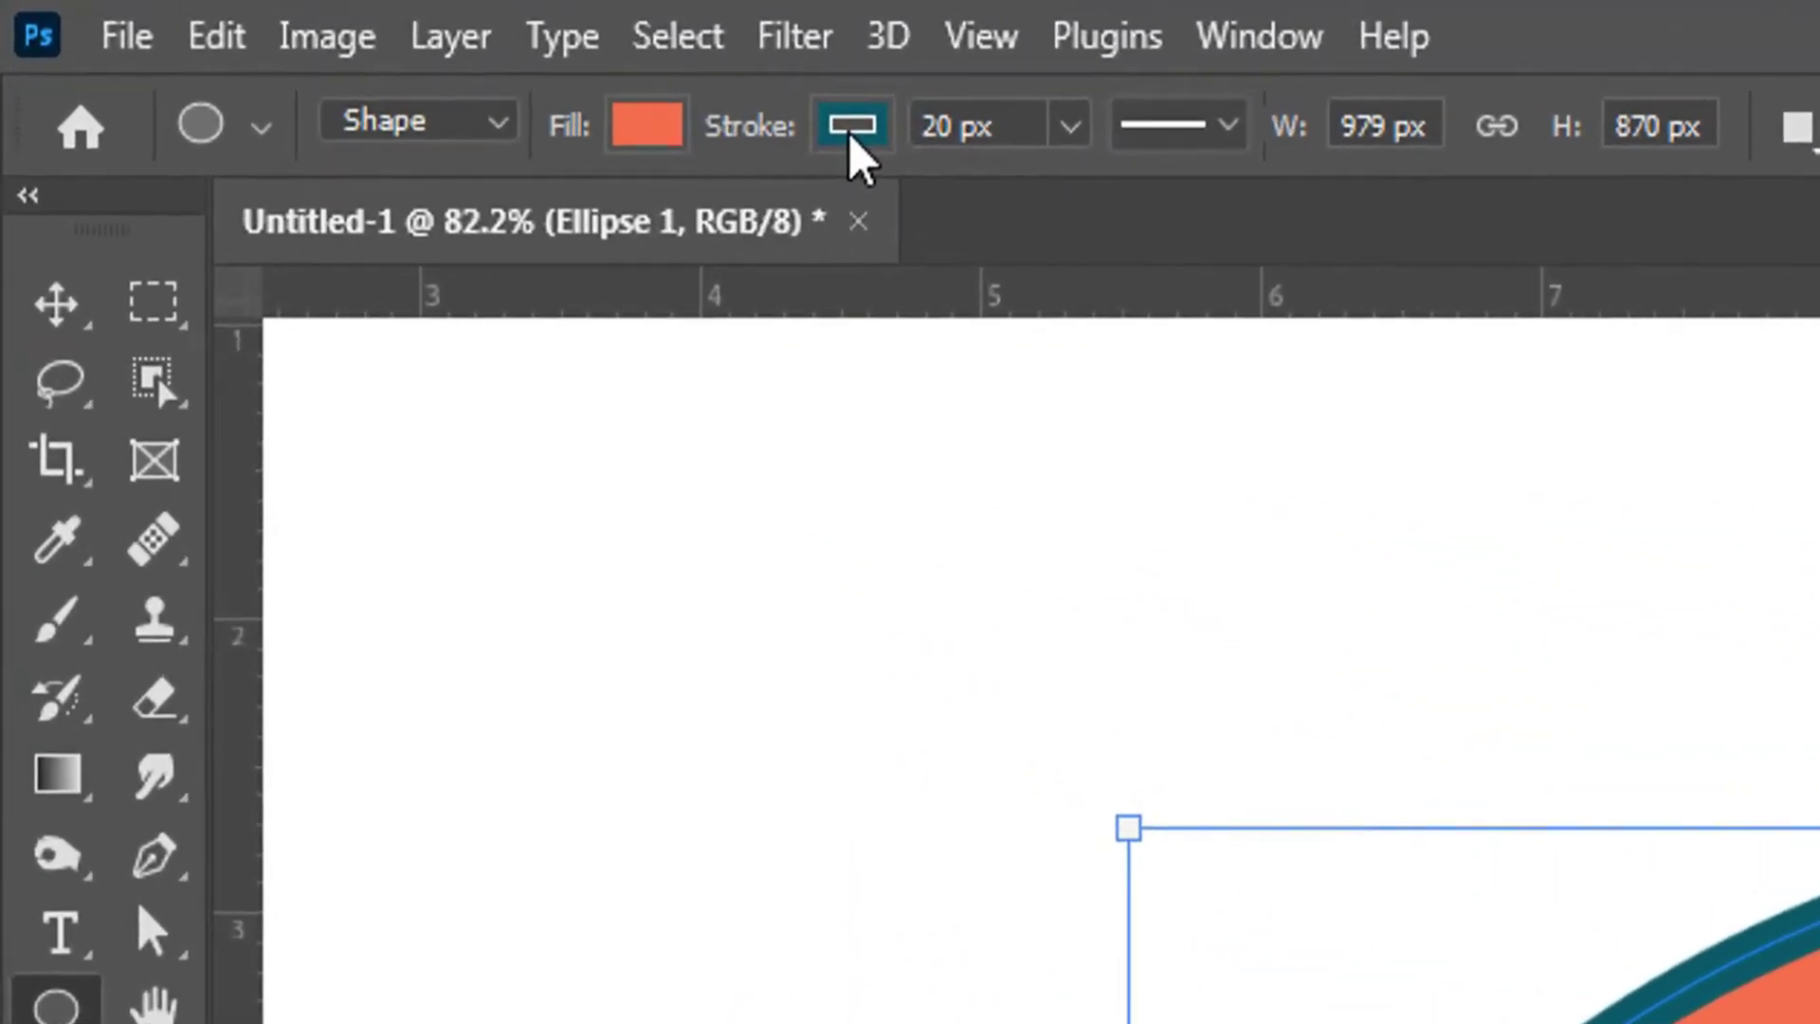
pyautogui.click(335, 49)
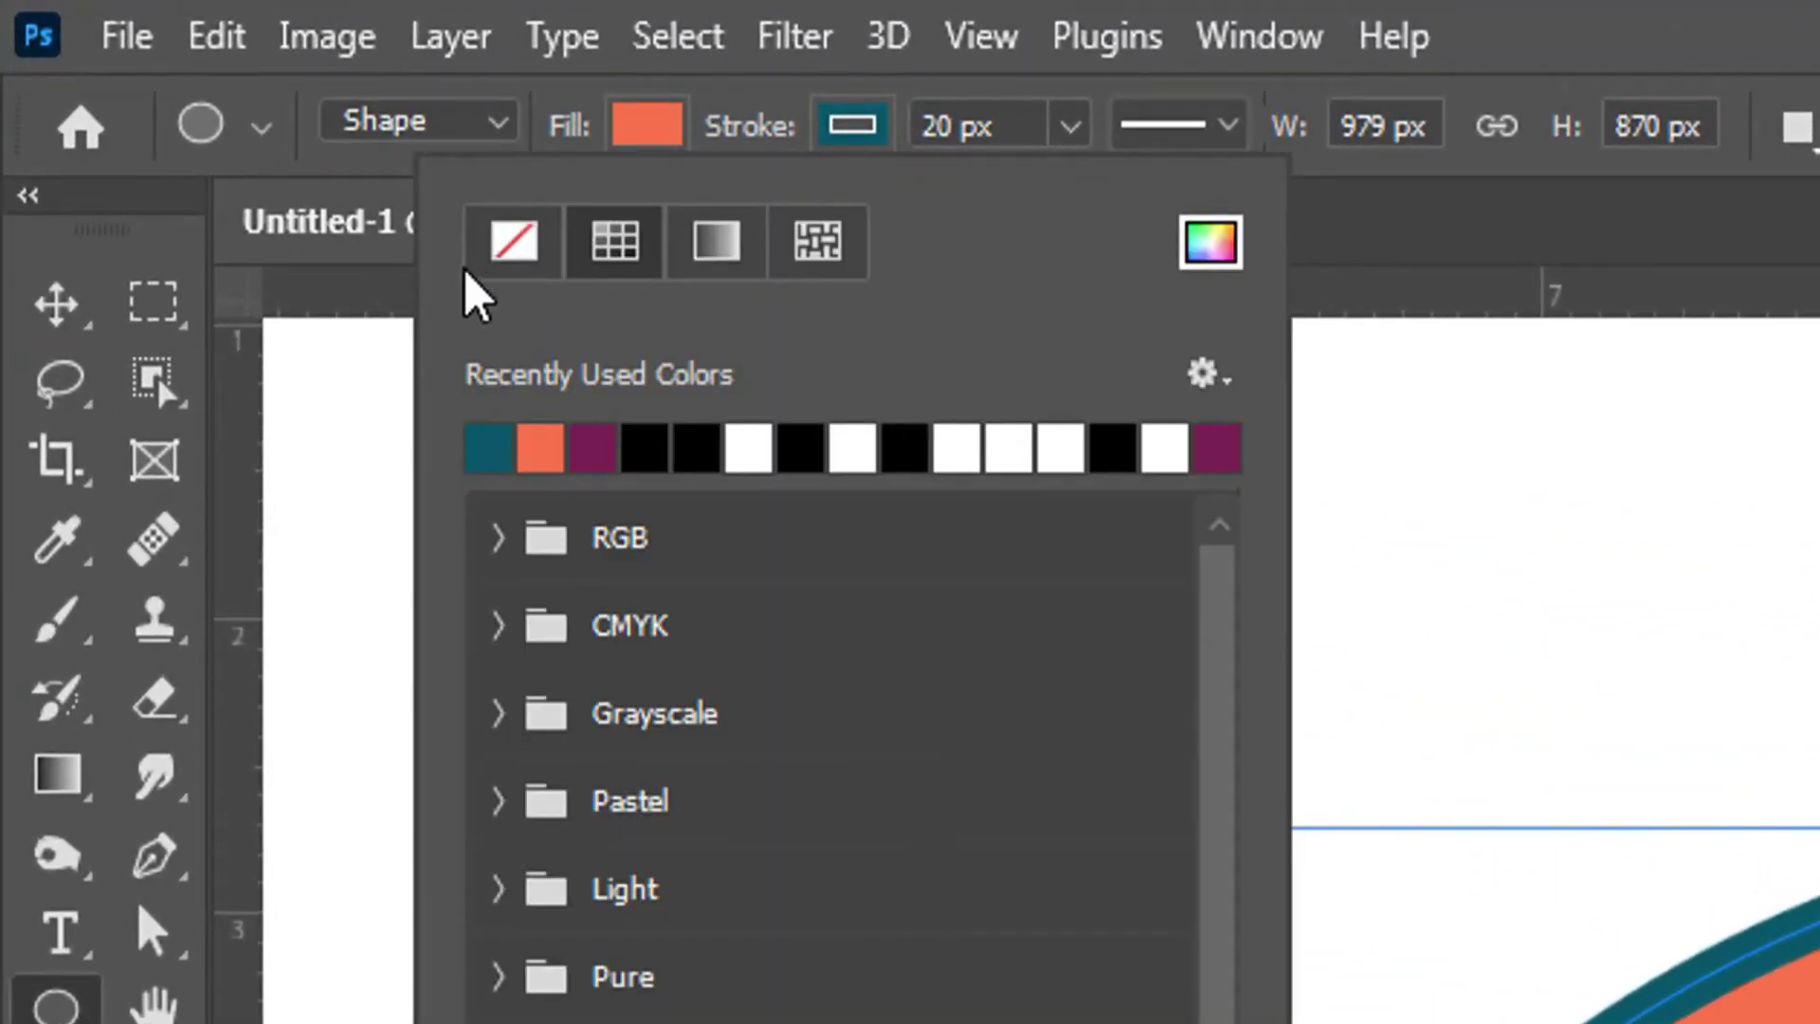
pyautogui.click(502, 254)
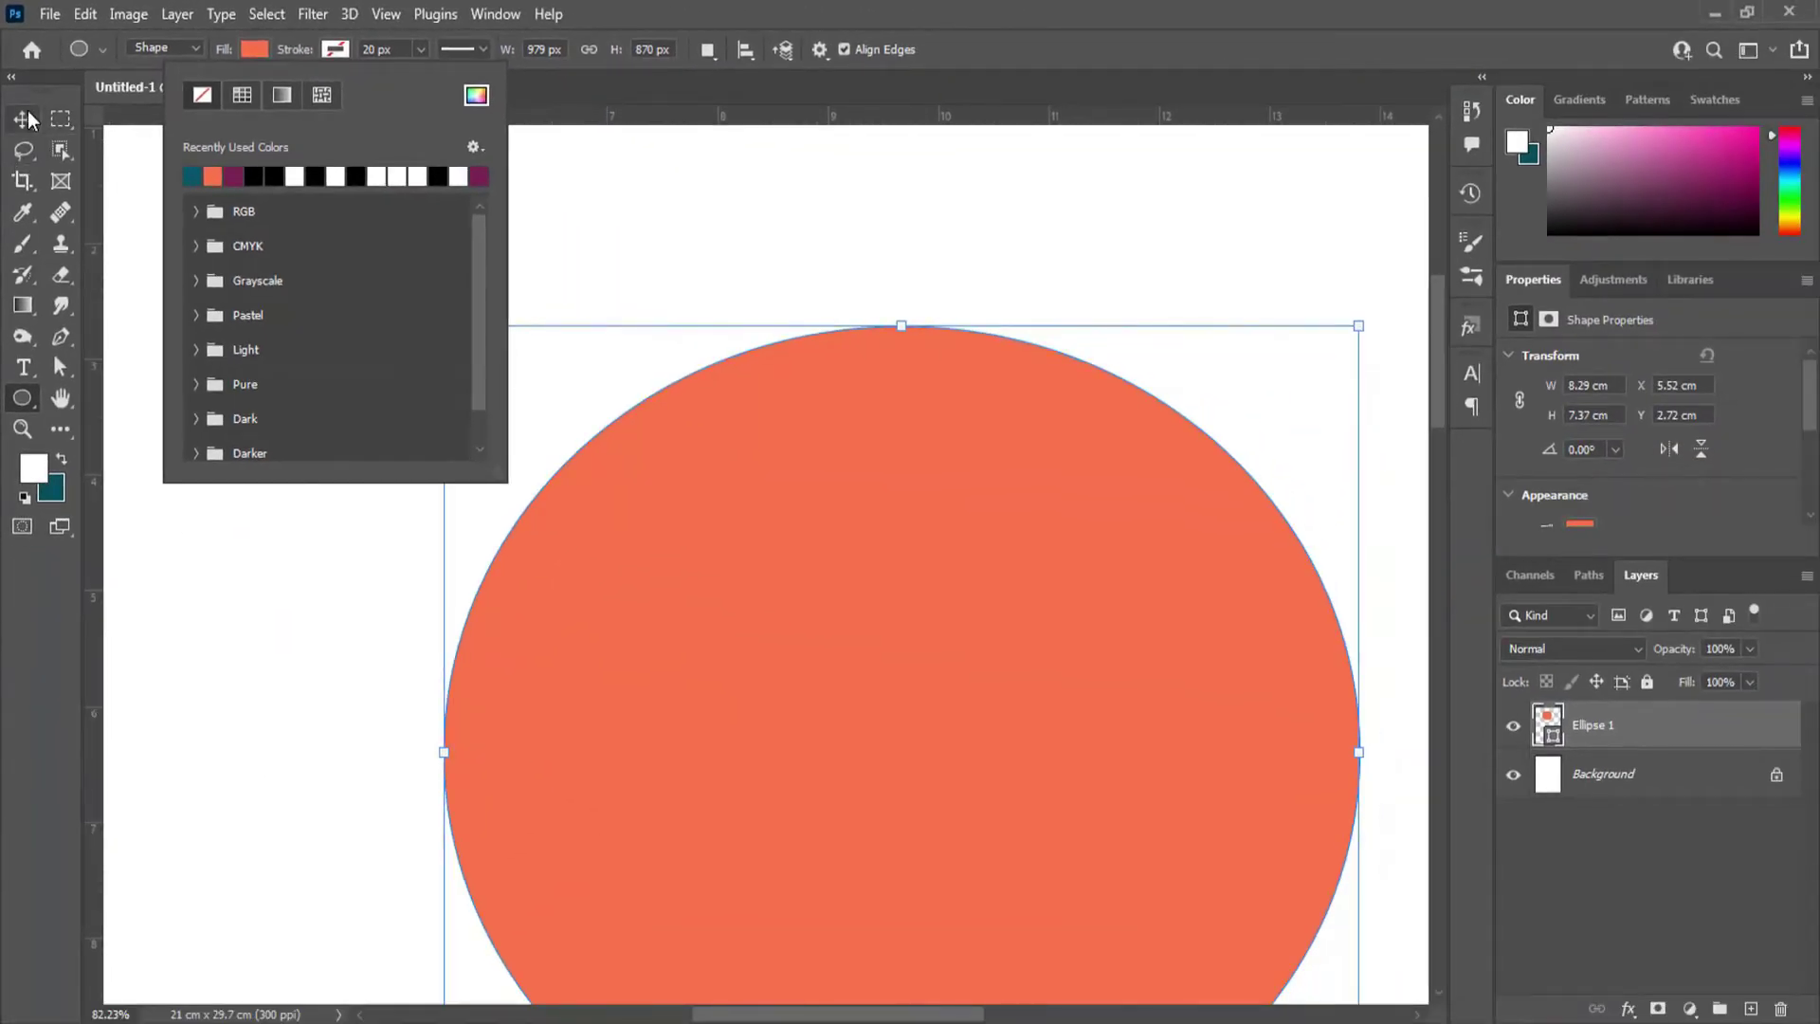
pyautogui.click(27, 112)
pyautogui.scroll(-6, 529, 691)
pyautogui.moveTo(650, 736); pyautogui.dragTo(625, 516)
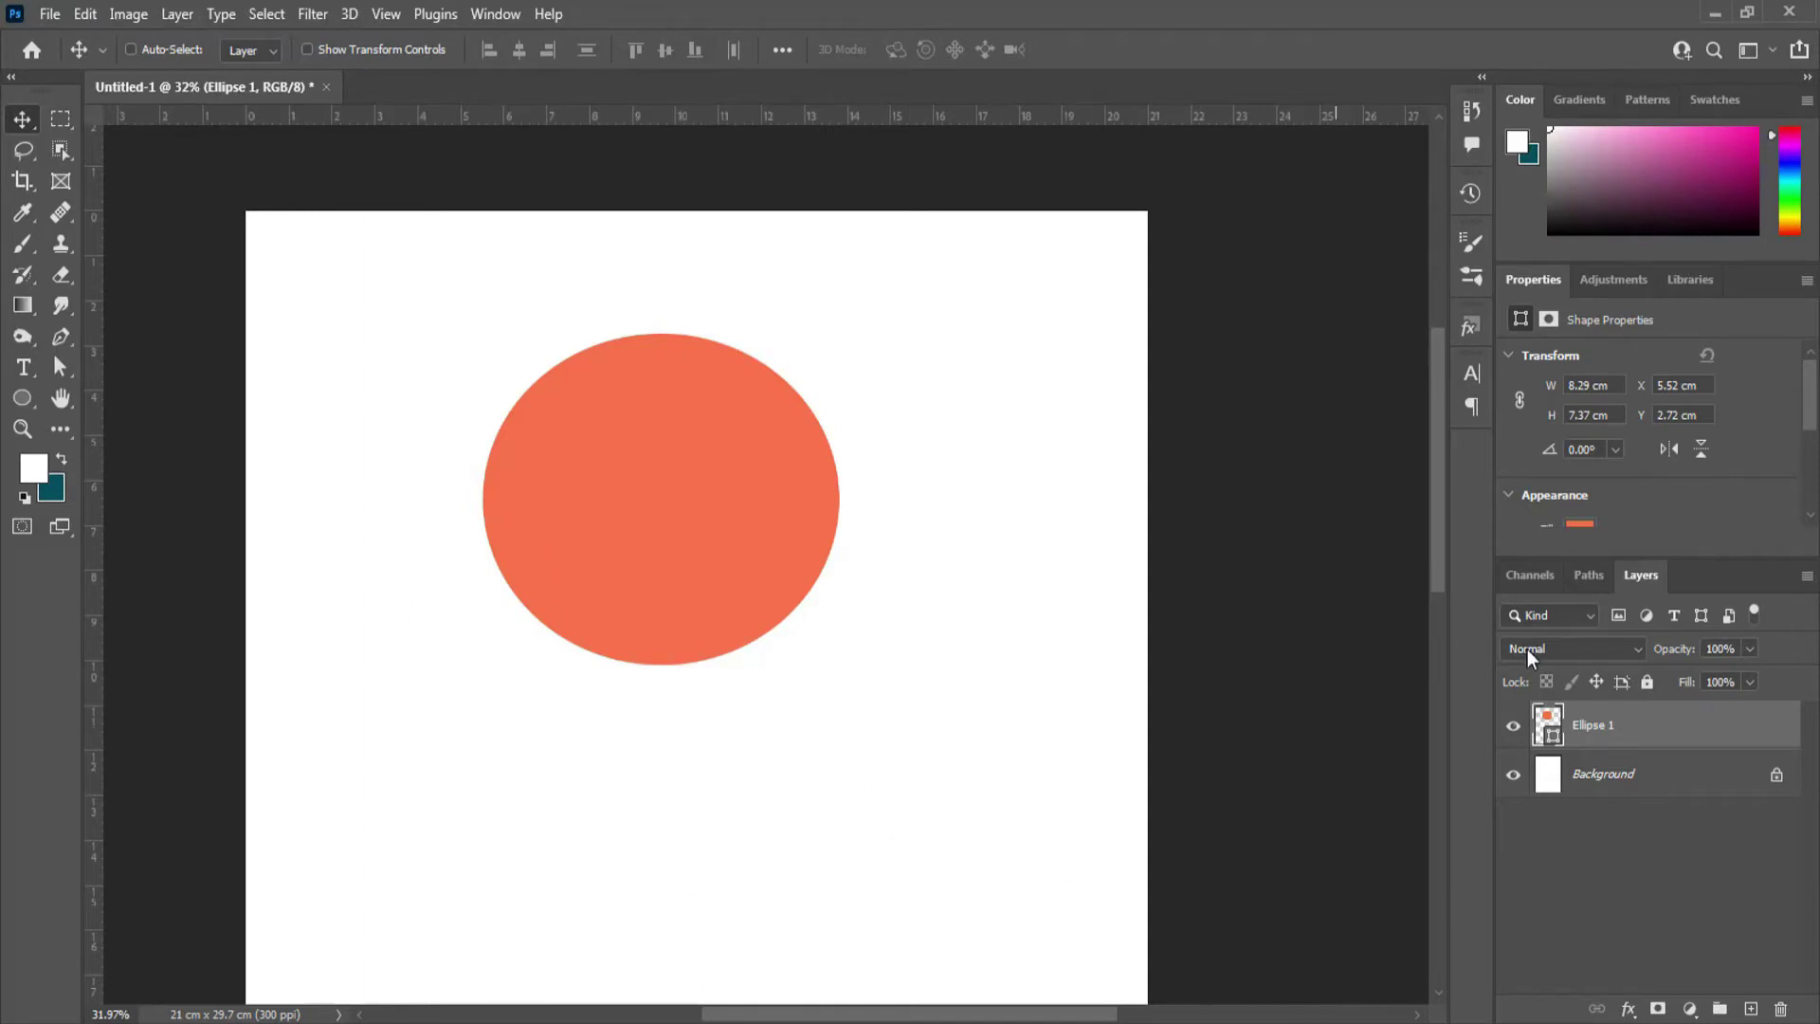
# Add a new layer, set the Ellipse Tool's fill to teal, and draw an ellipse of about 919 x 876 px overlapping the orange one
pyautogui.click(1751, 1011)
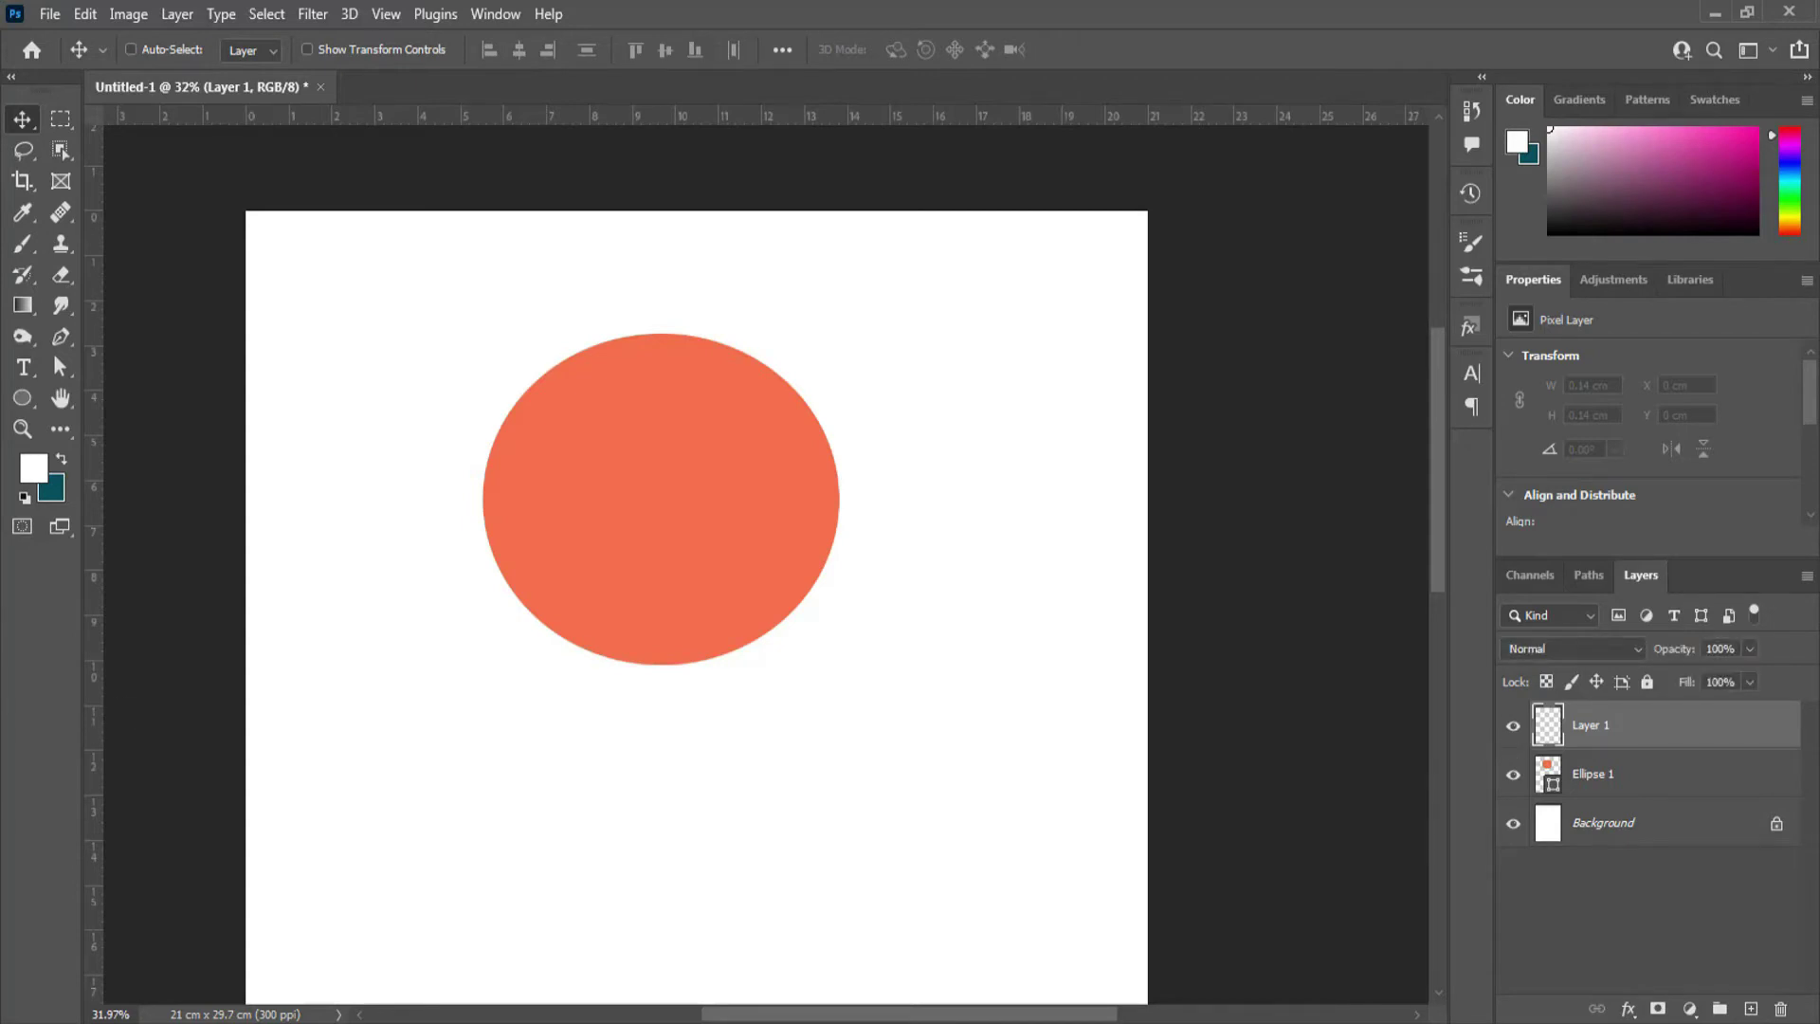
pyautogui.click(23, 398)
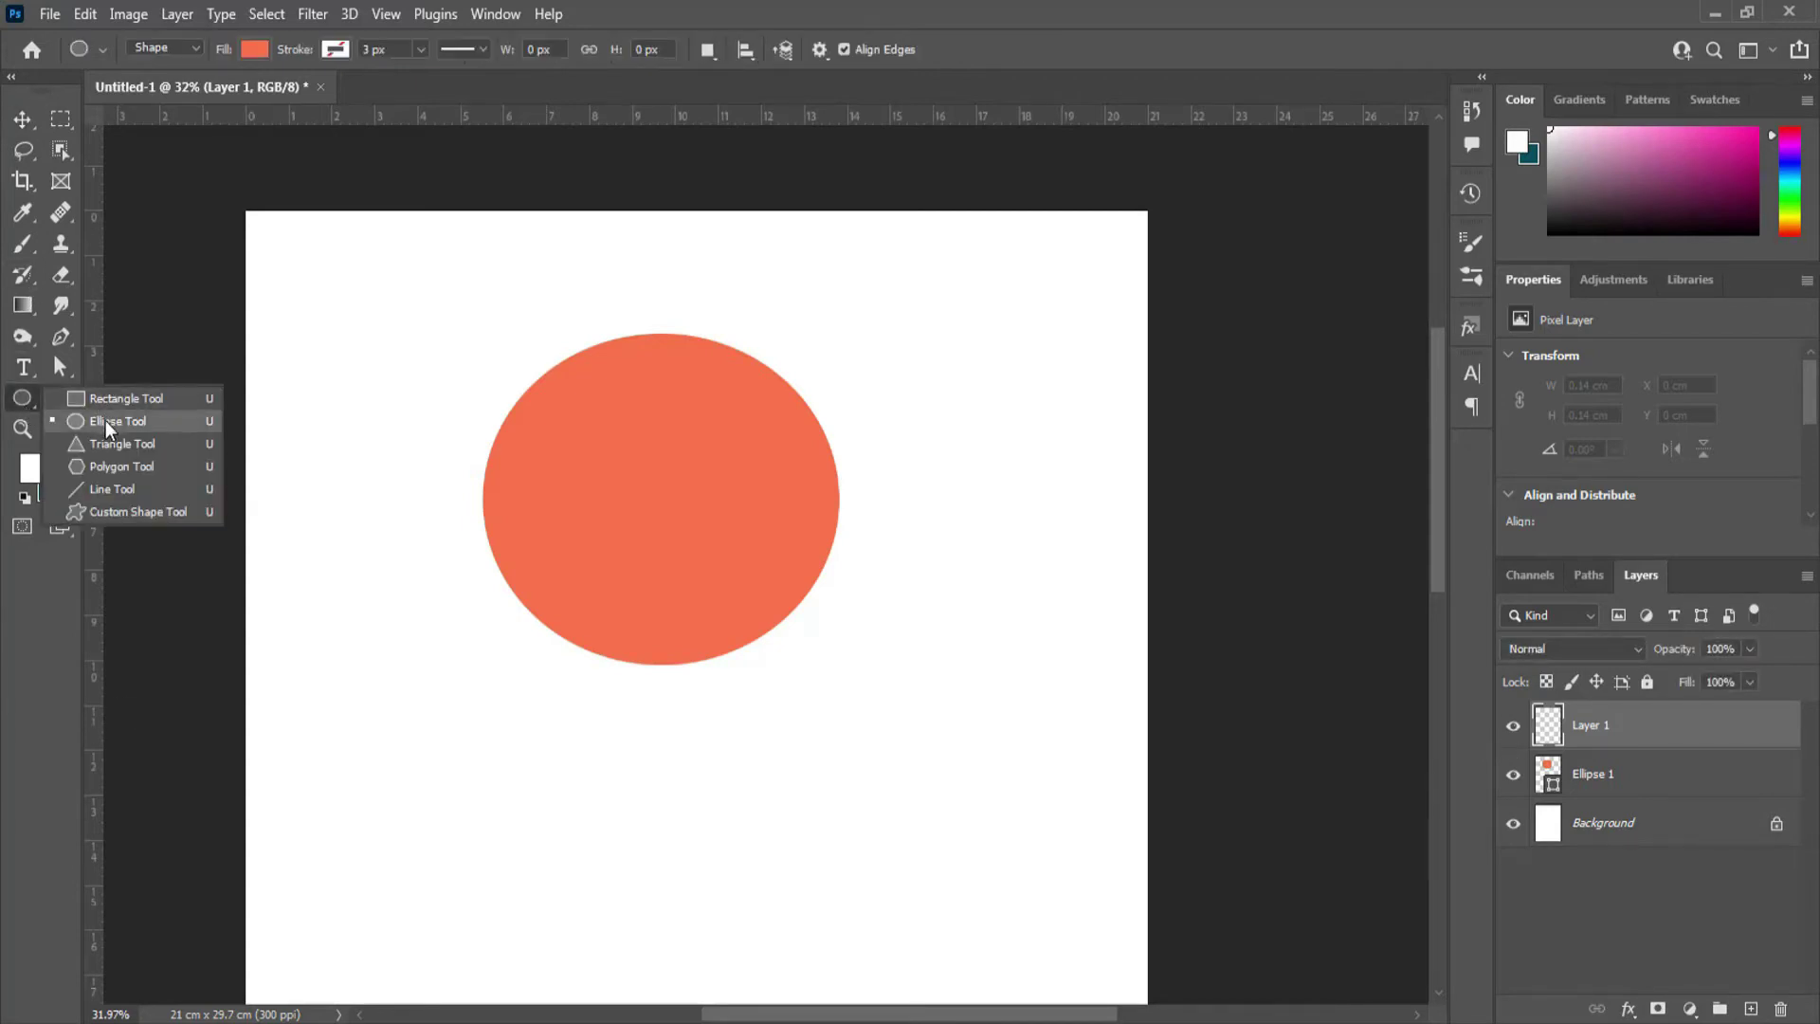
pyautogui.click(102, 424)
pyautogui.click(252, 50)
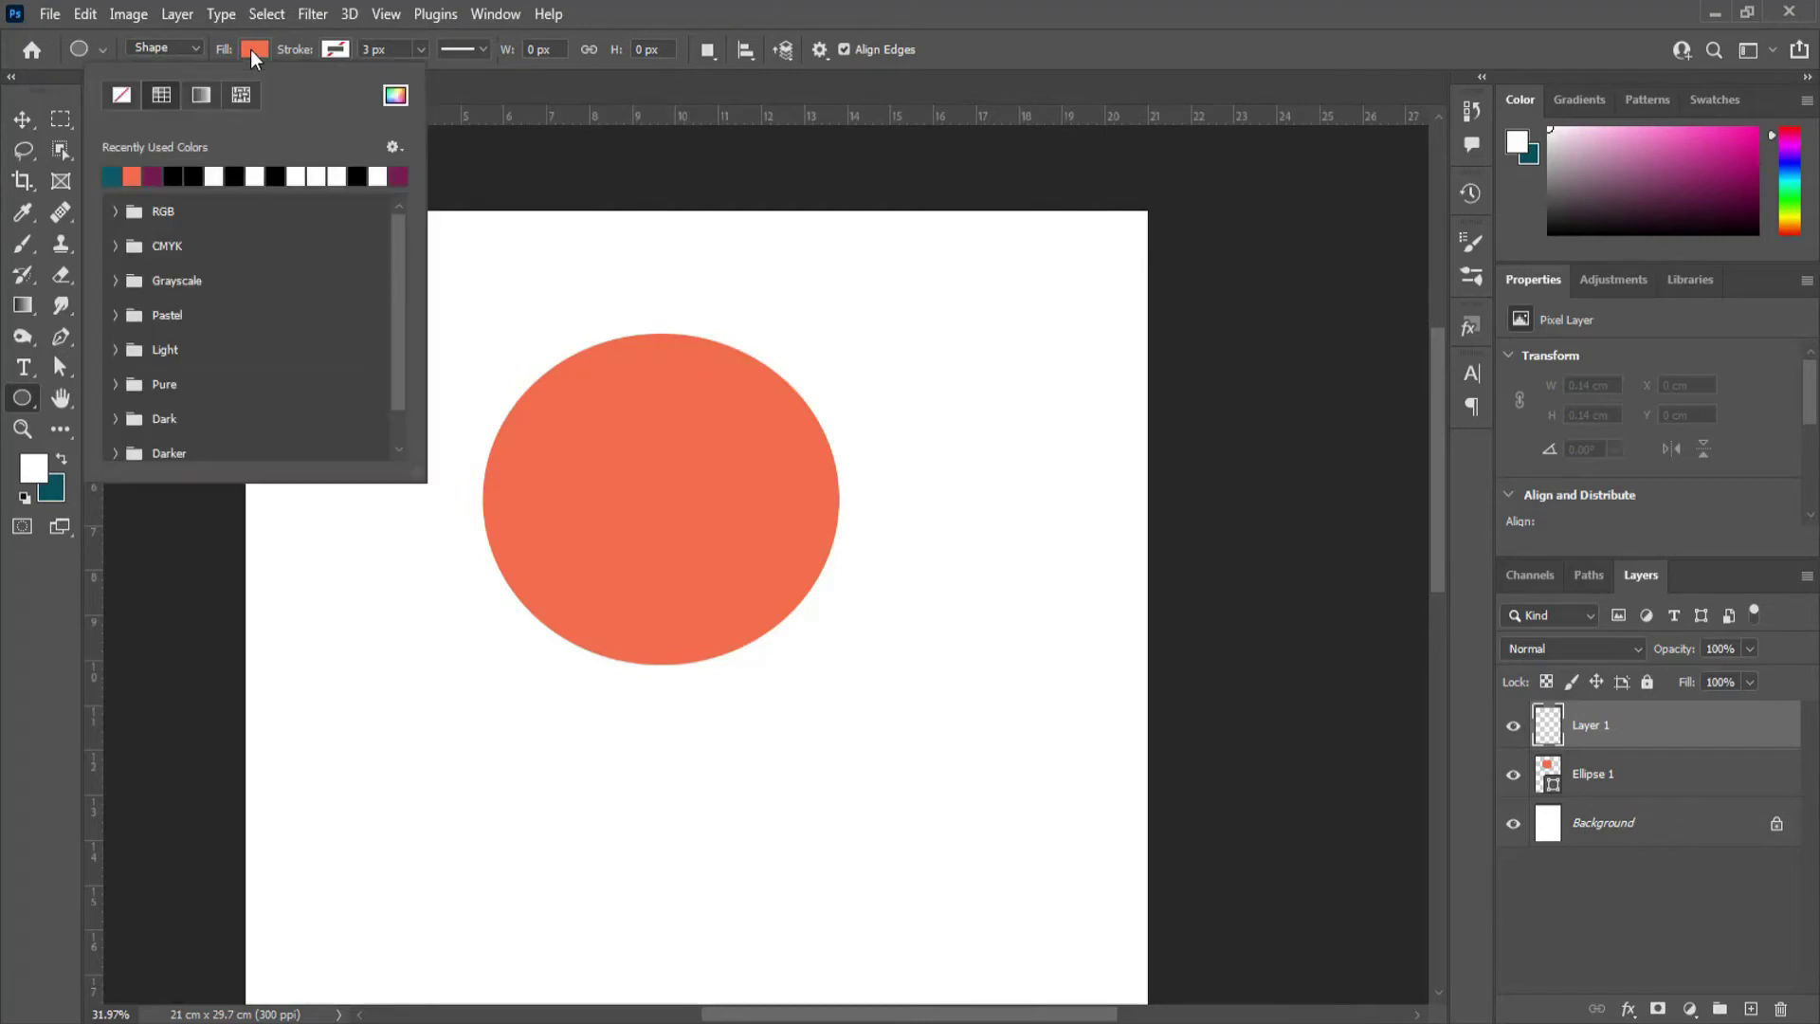
pyautogui.moveTo(759, 321); pyautogui.dragTo(1095, 655)
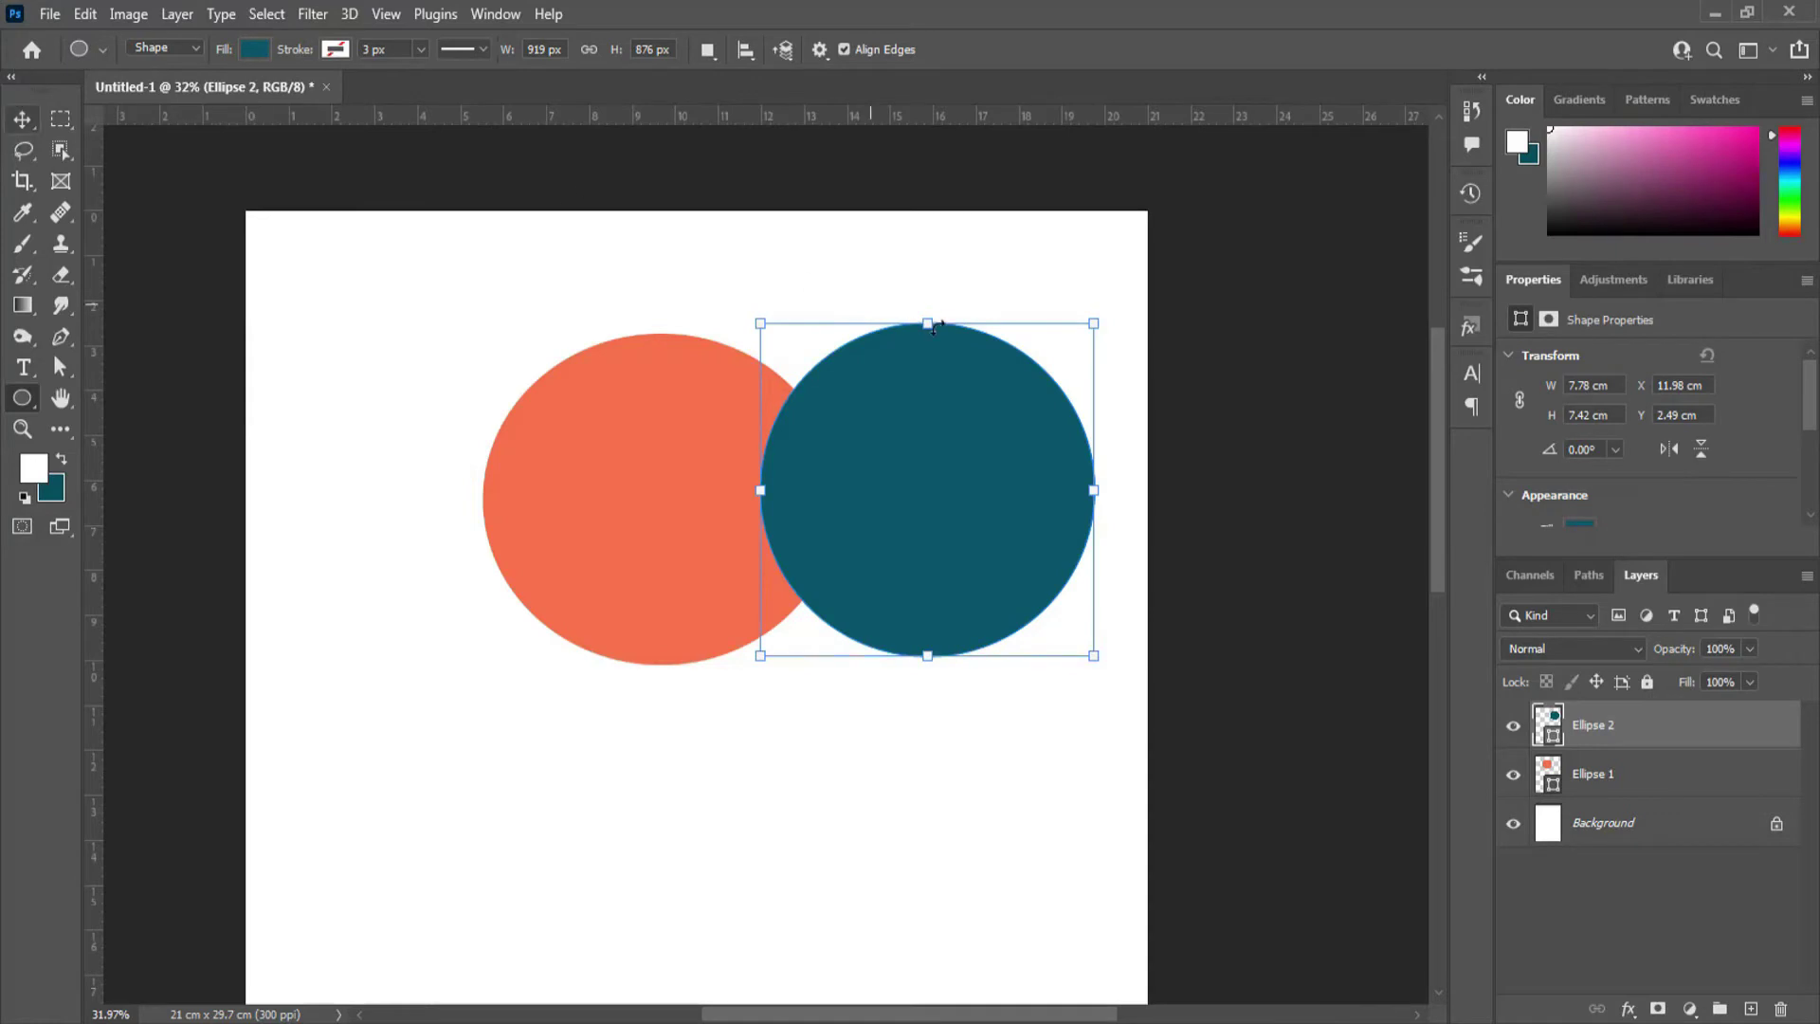
# Undo the teal ellipse, and delete both the empty layer and the orange ellipse's layer
pyautogui.moveTo(348, 621); pyautogui.dragTo(343, 623)
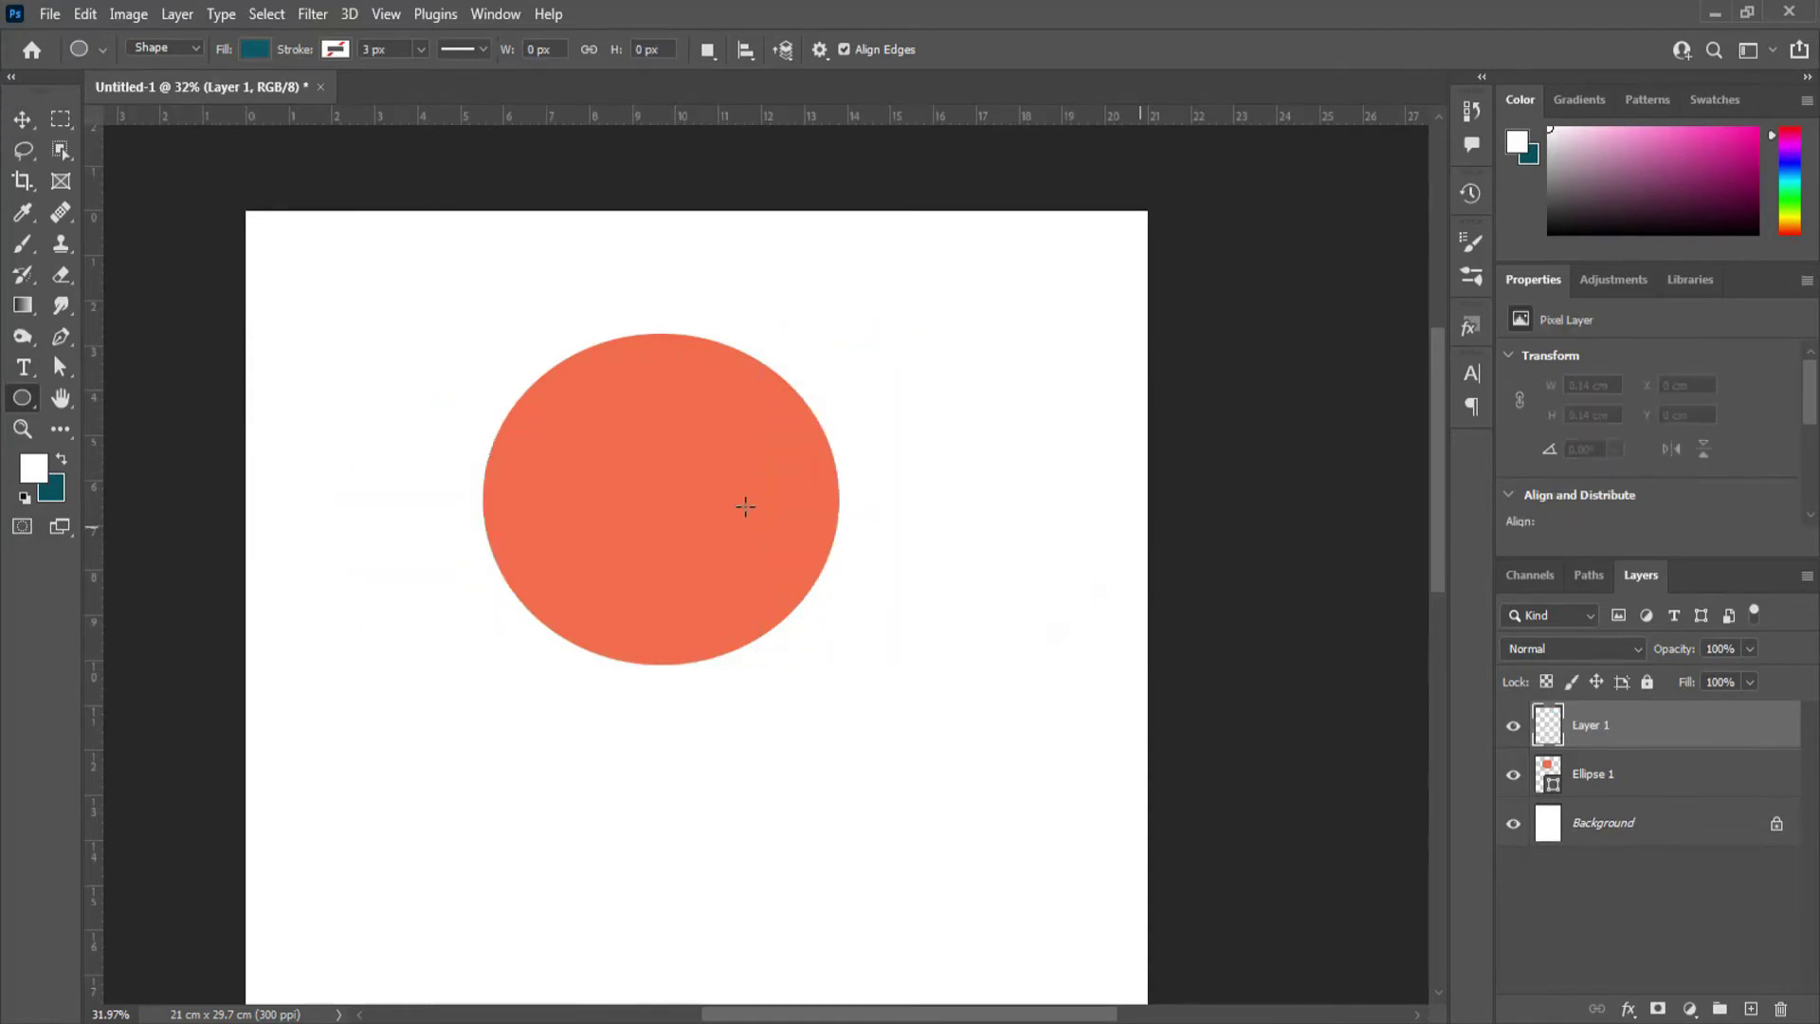
pyautogui.click(1780, 1009)
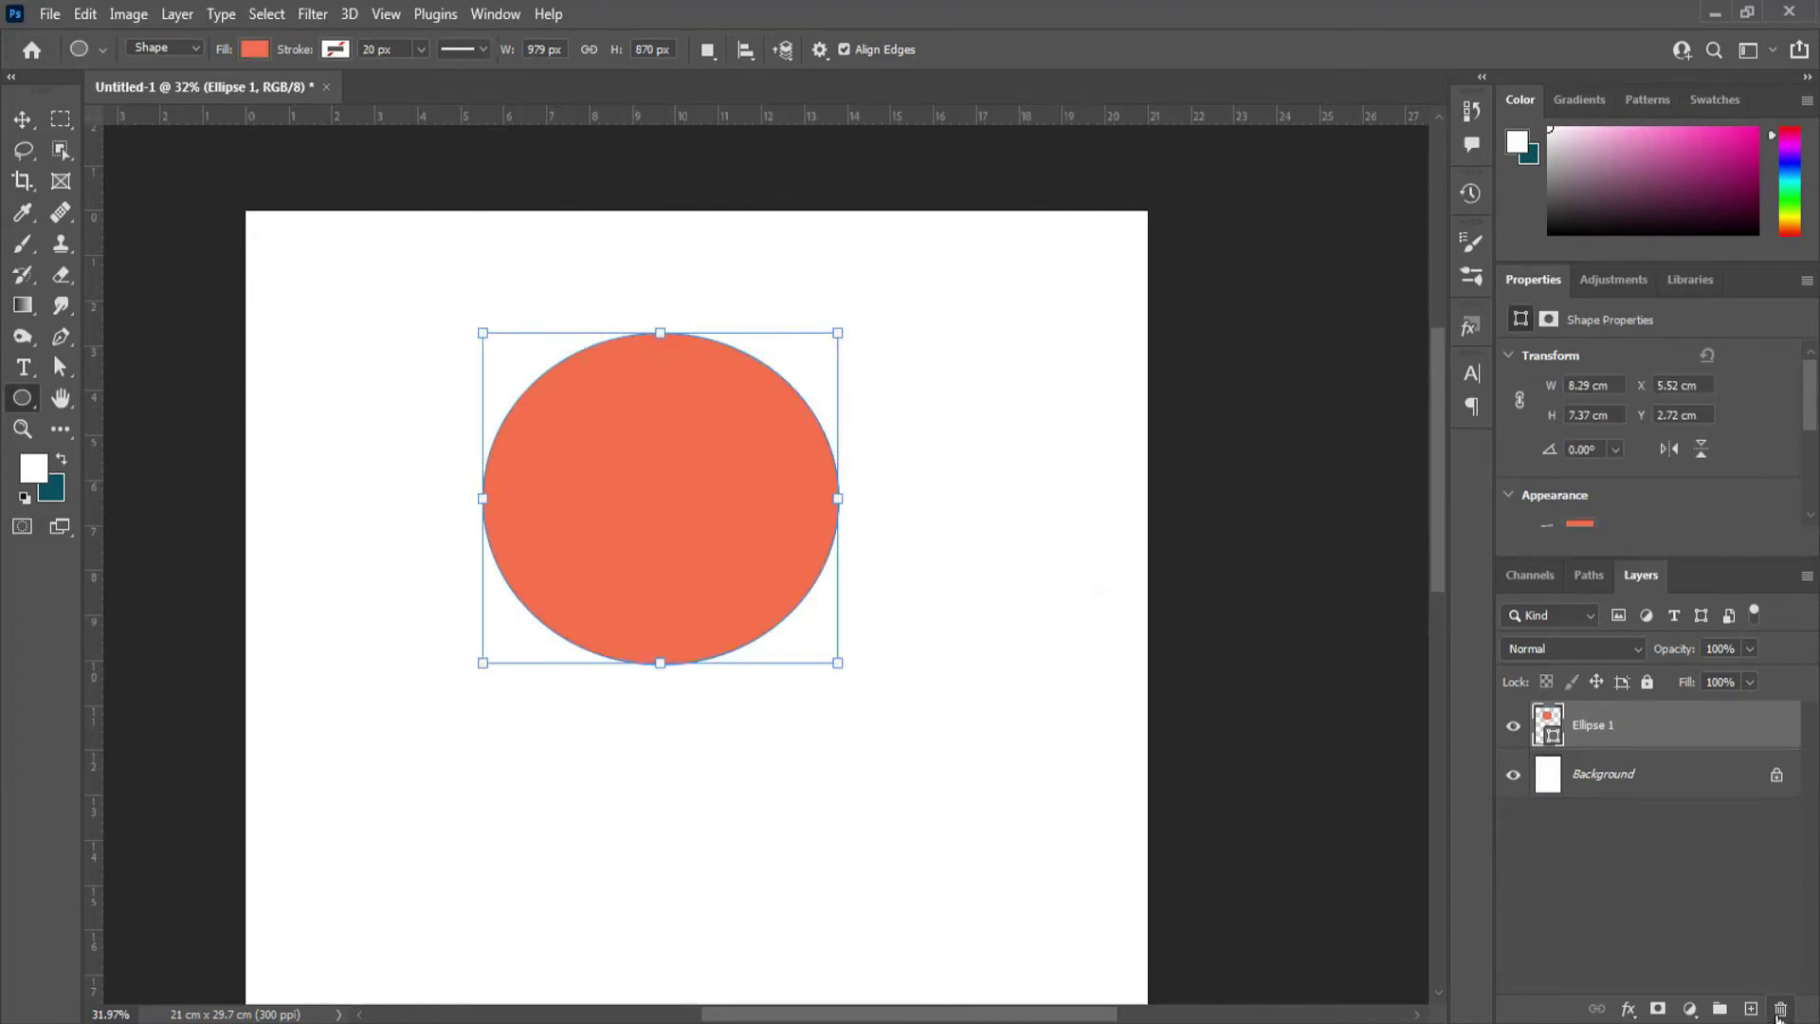
pyautogui.click(1780, 1009)
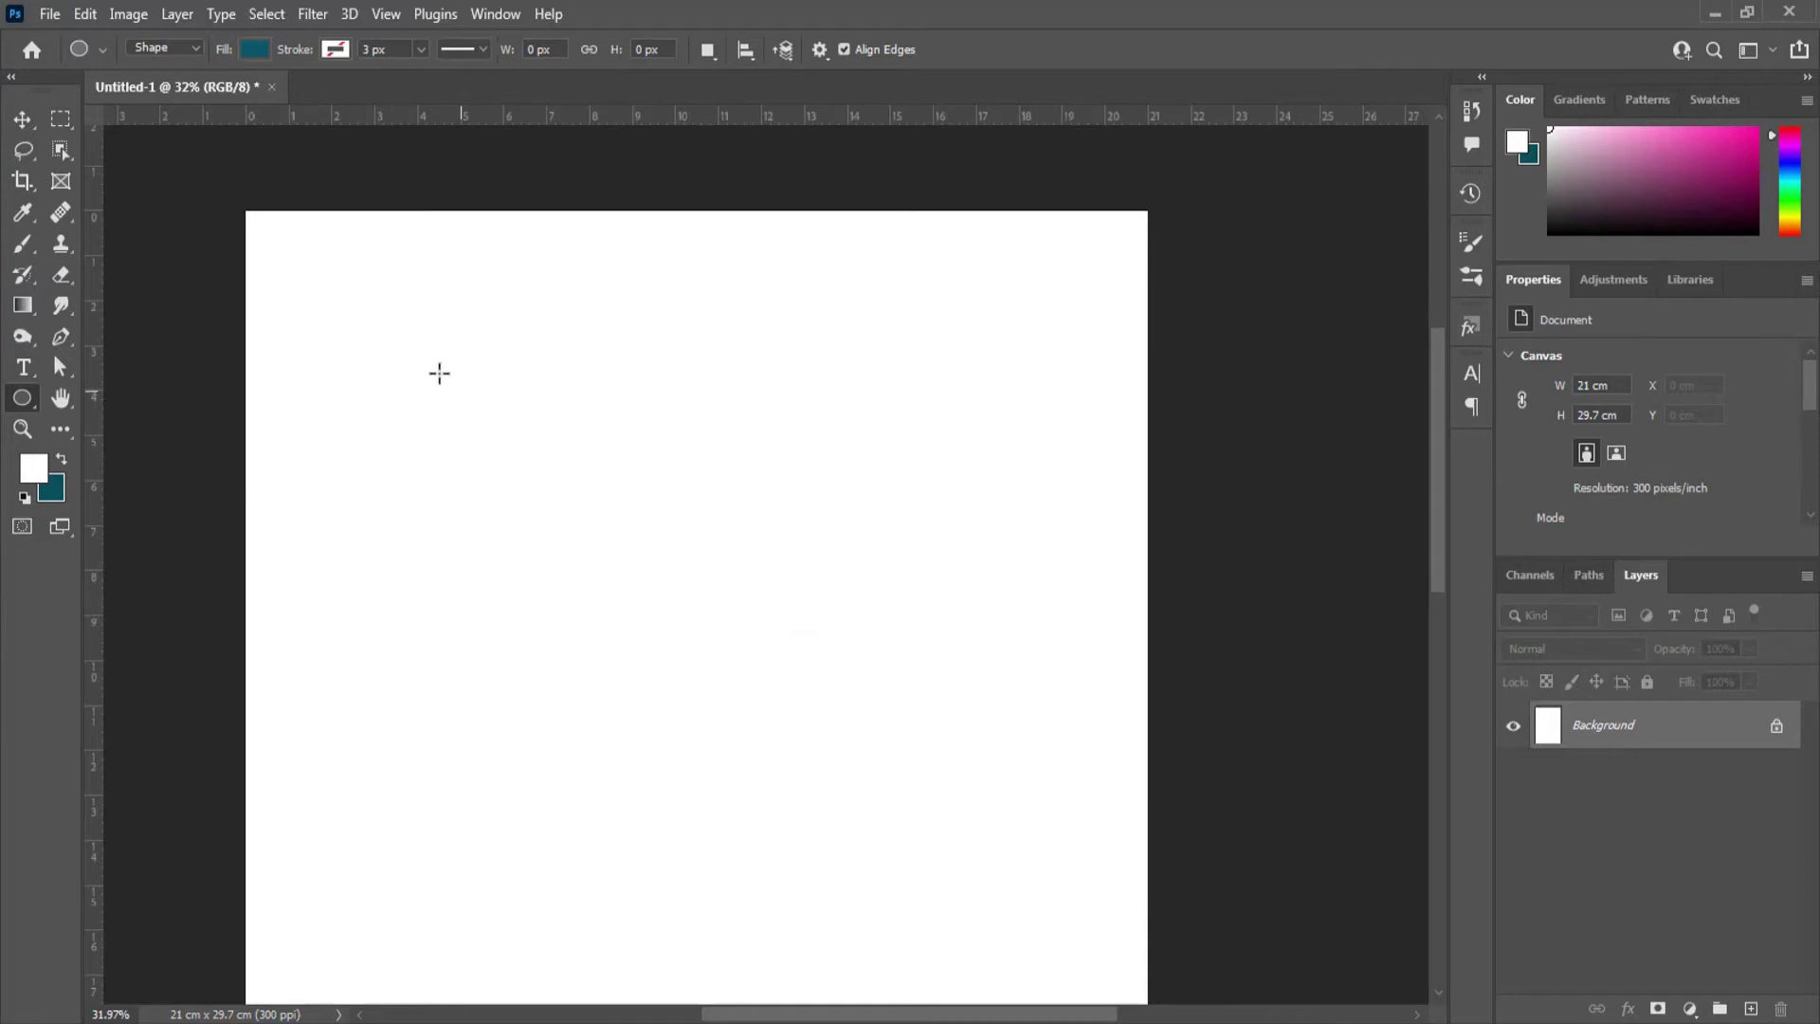
# Draw a constrained teal circle of about 970 x 970 px from its center, and a freehand ellipse of about 756 x 826 px beside it
pyautogui.moveTo(489, 352); pyautogui.dragTo(840, 706)
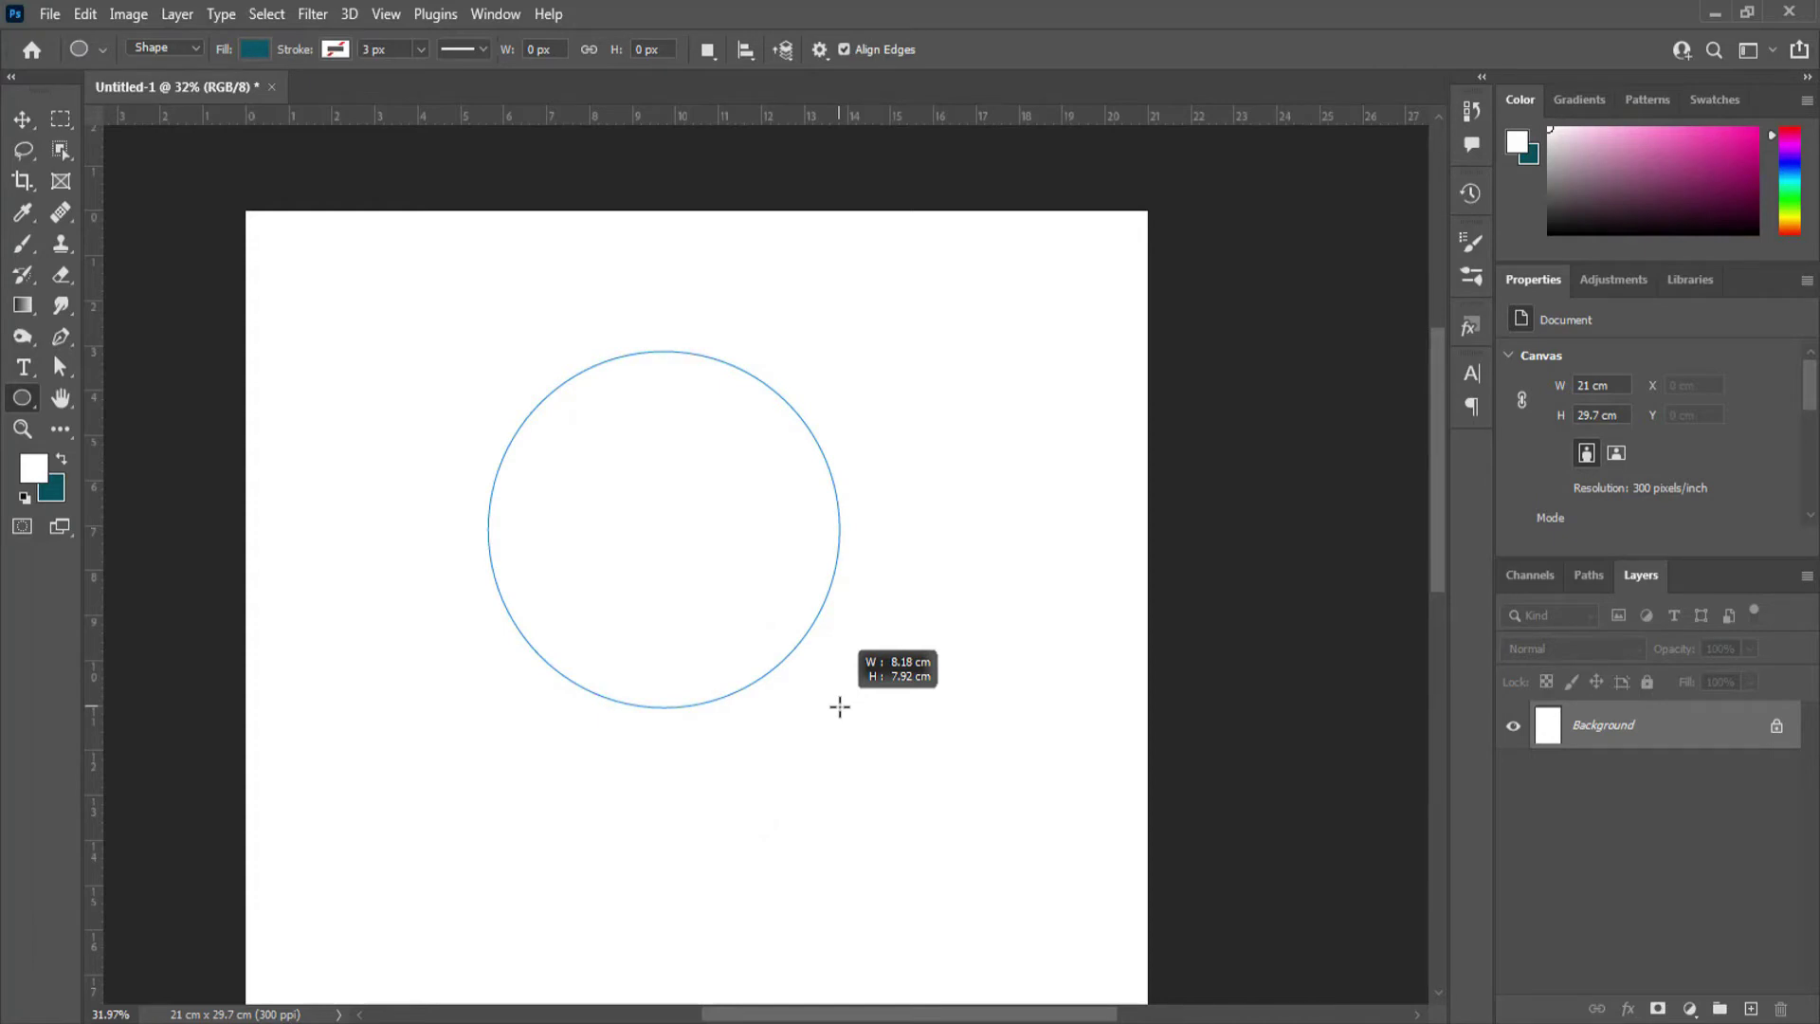
pyautogui.moveTo(840, 706); pyautogui.dragTo(707, 536)
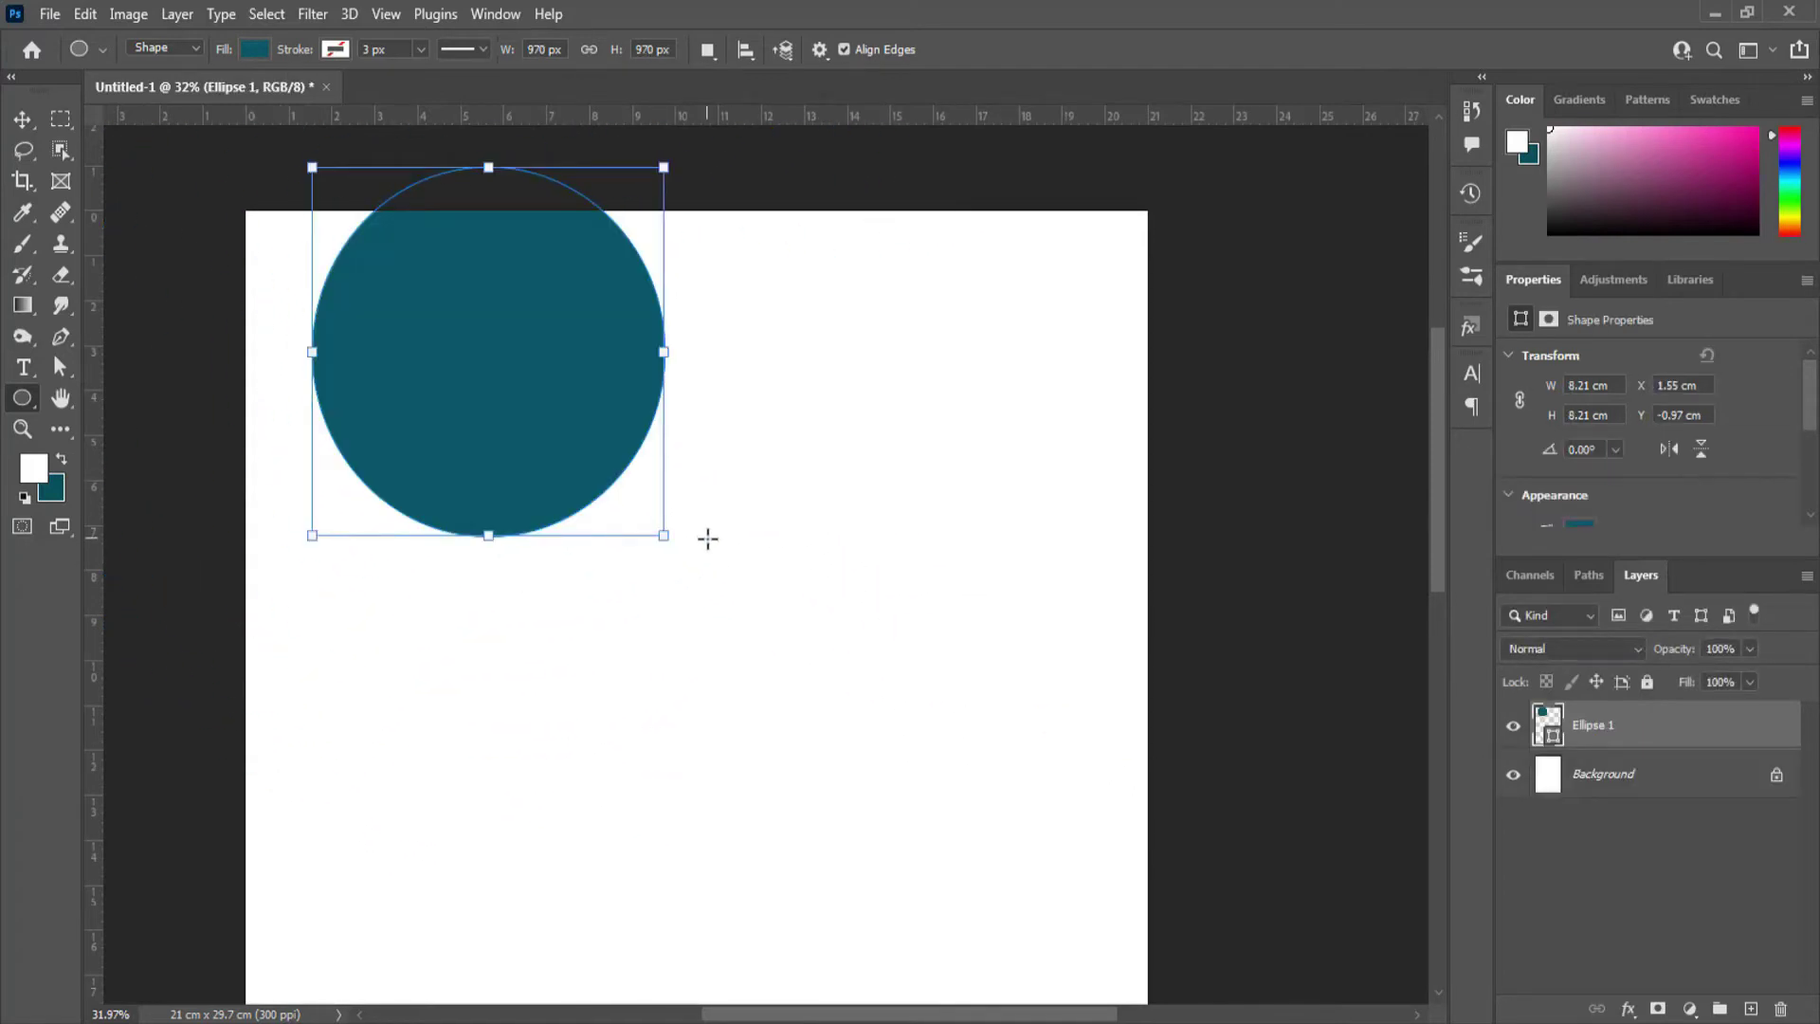
pyautogui.moveTo(813, 396); pyautogui.dragTo(1086, 709)
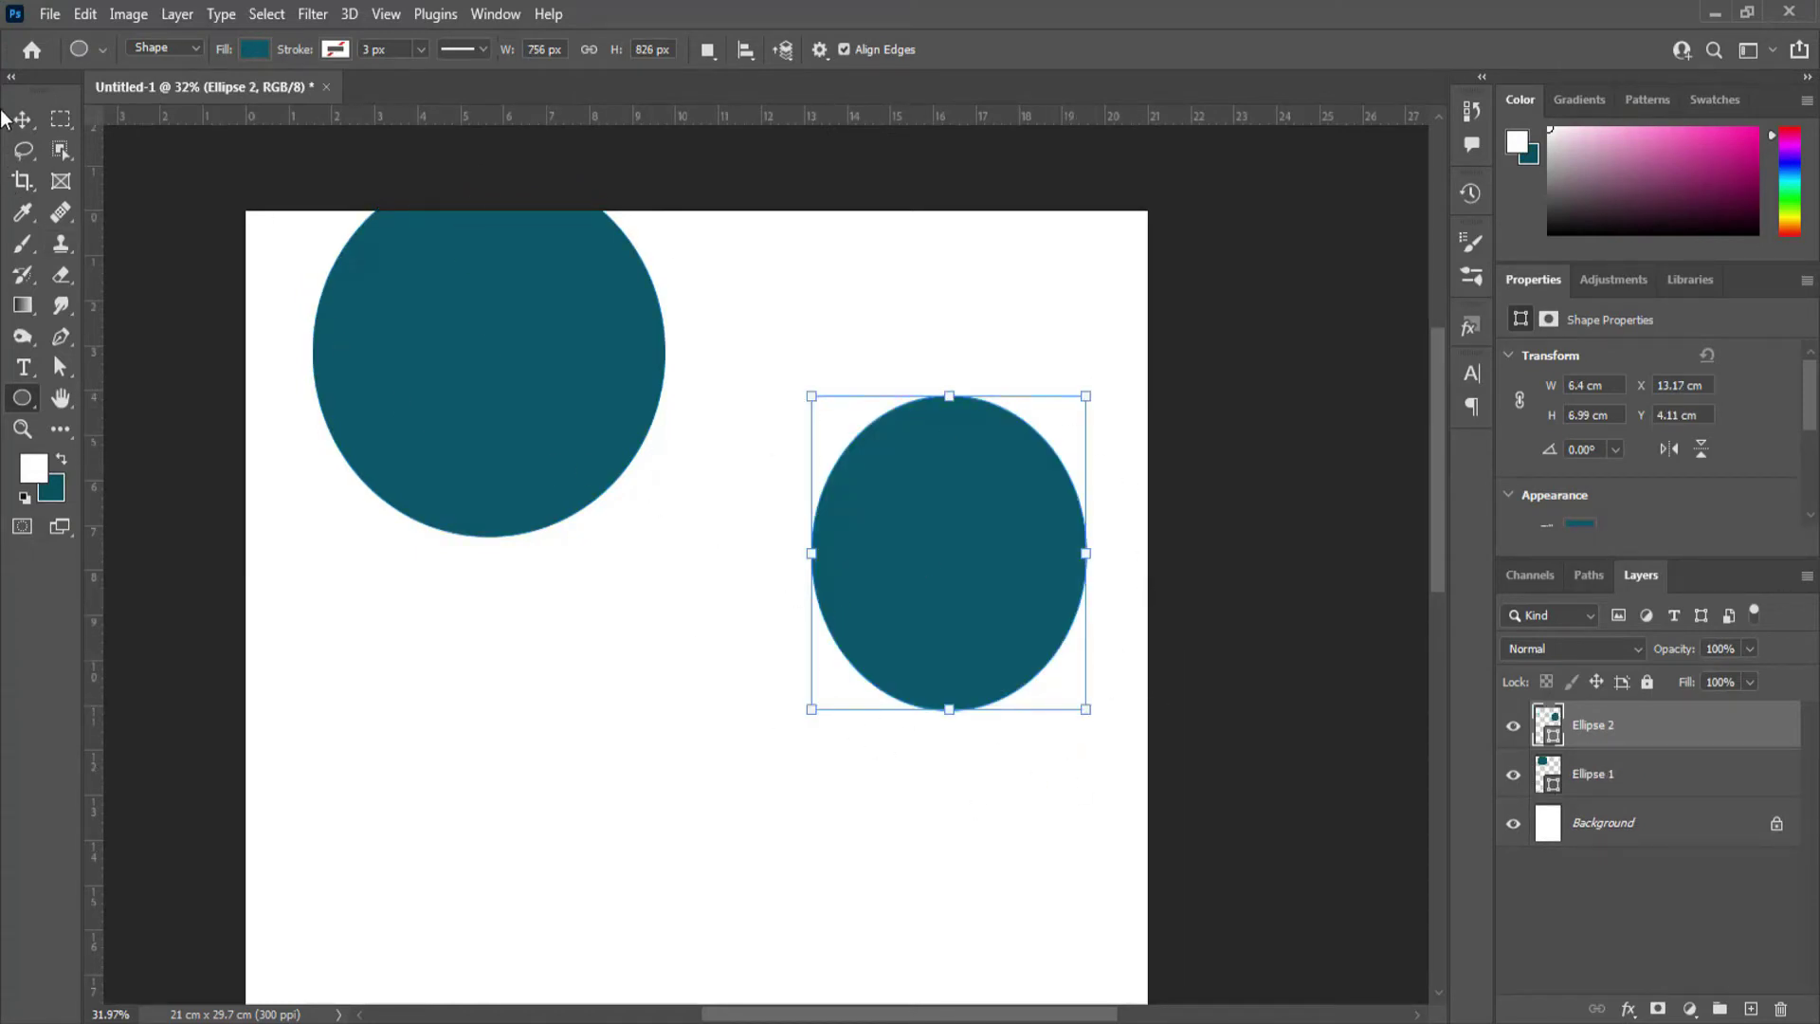
# Move the teal circle down so it lies fully on the page beside the freehand ellipse
pyautogui.click(28, 125)
pyautogui.click(1640, 787)
pyautogui.moveTo(589, 389); pyautogui.dragTo(663, 581)
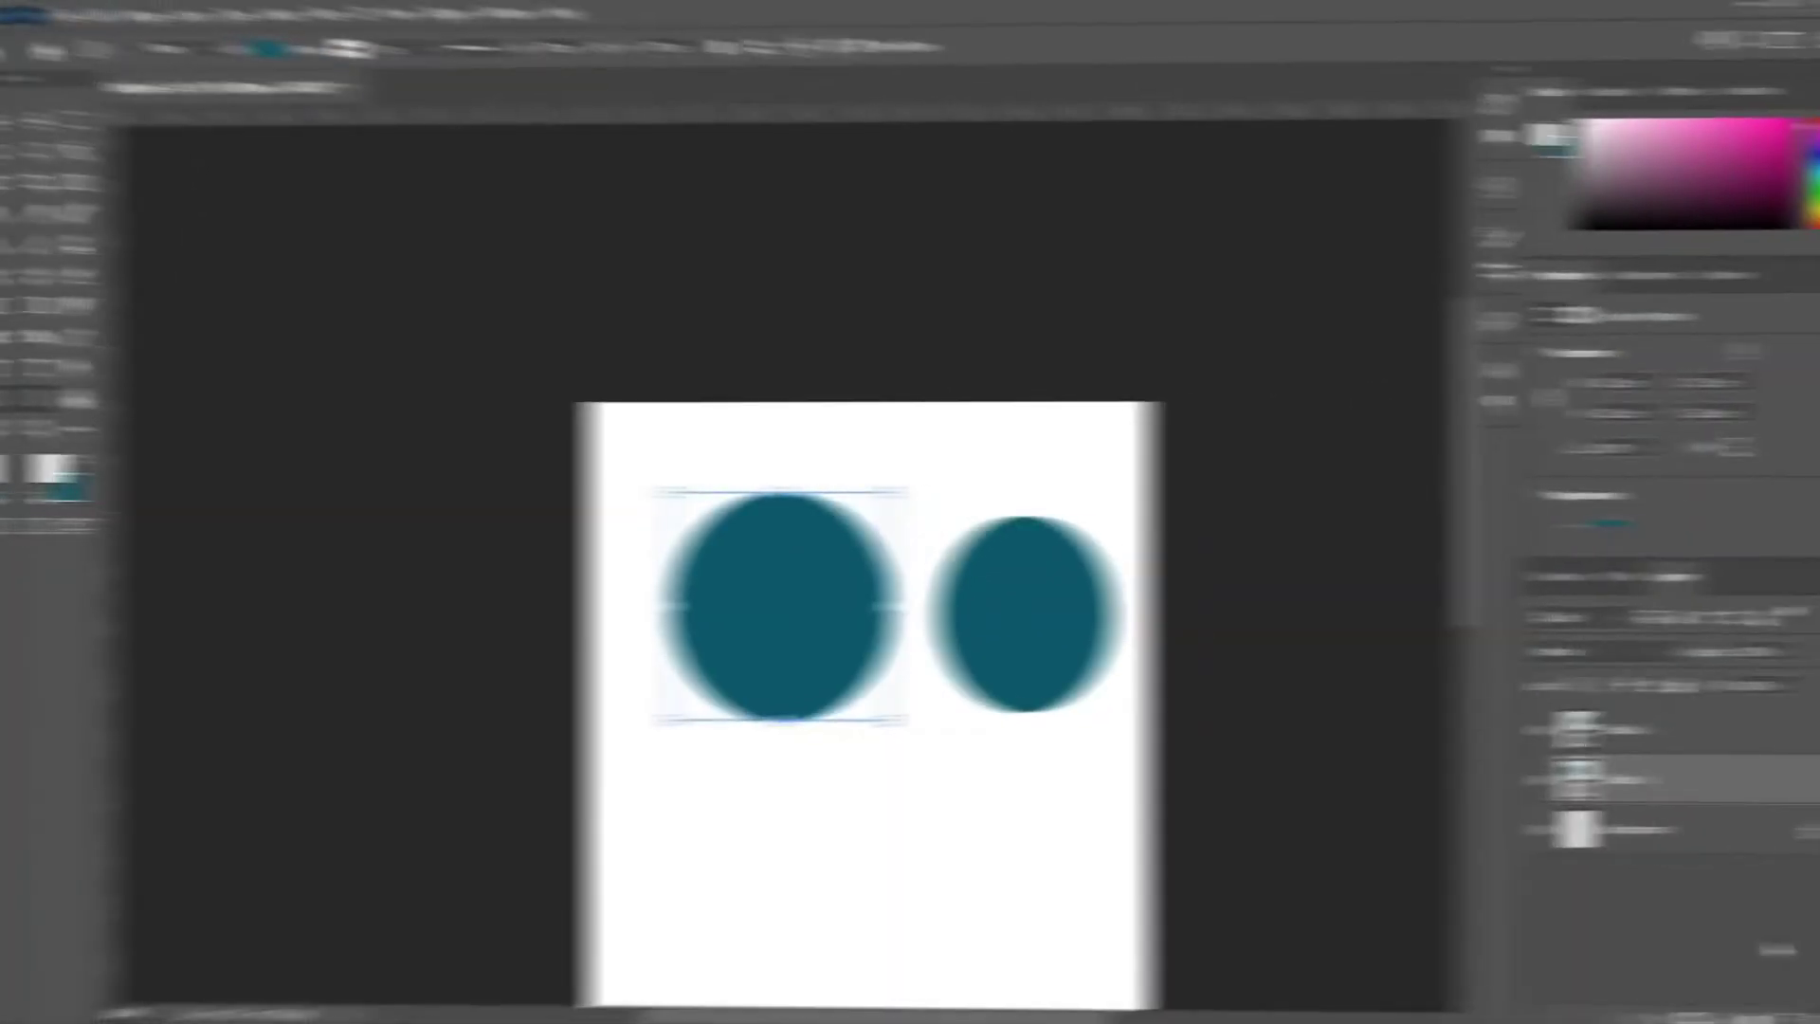
# Delete both teal ellipse layers so only the background is left
pyautogui.click(1647, 735)
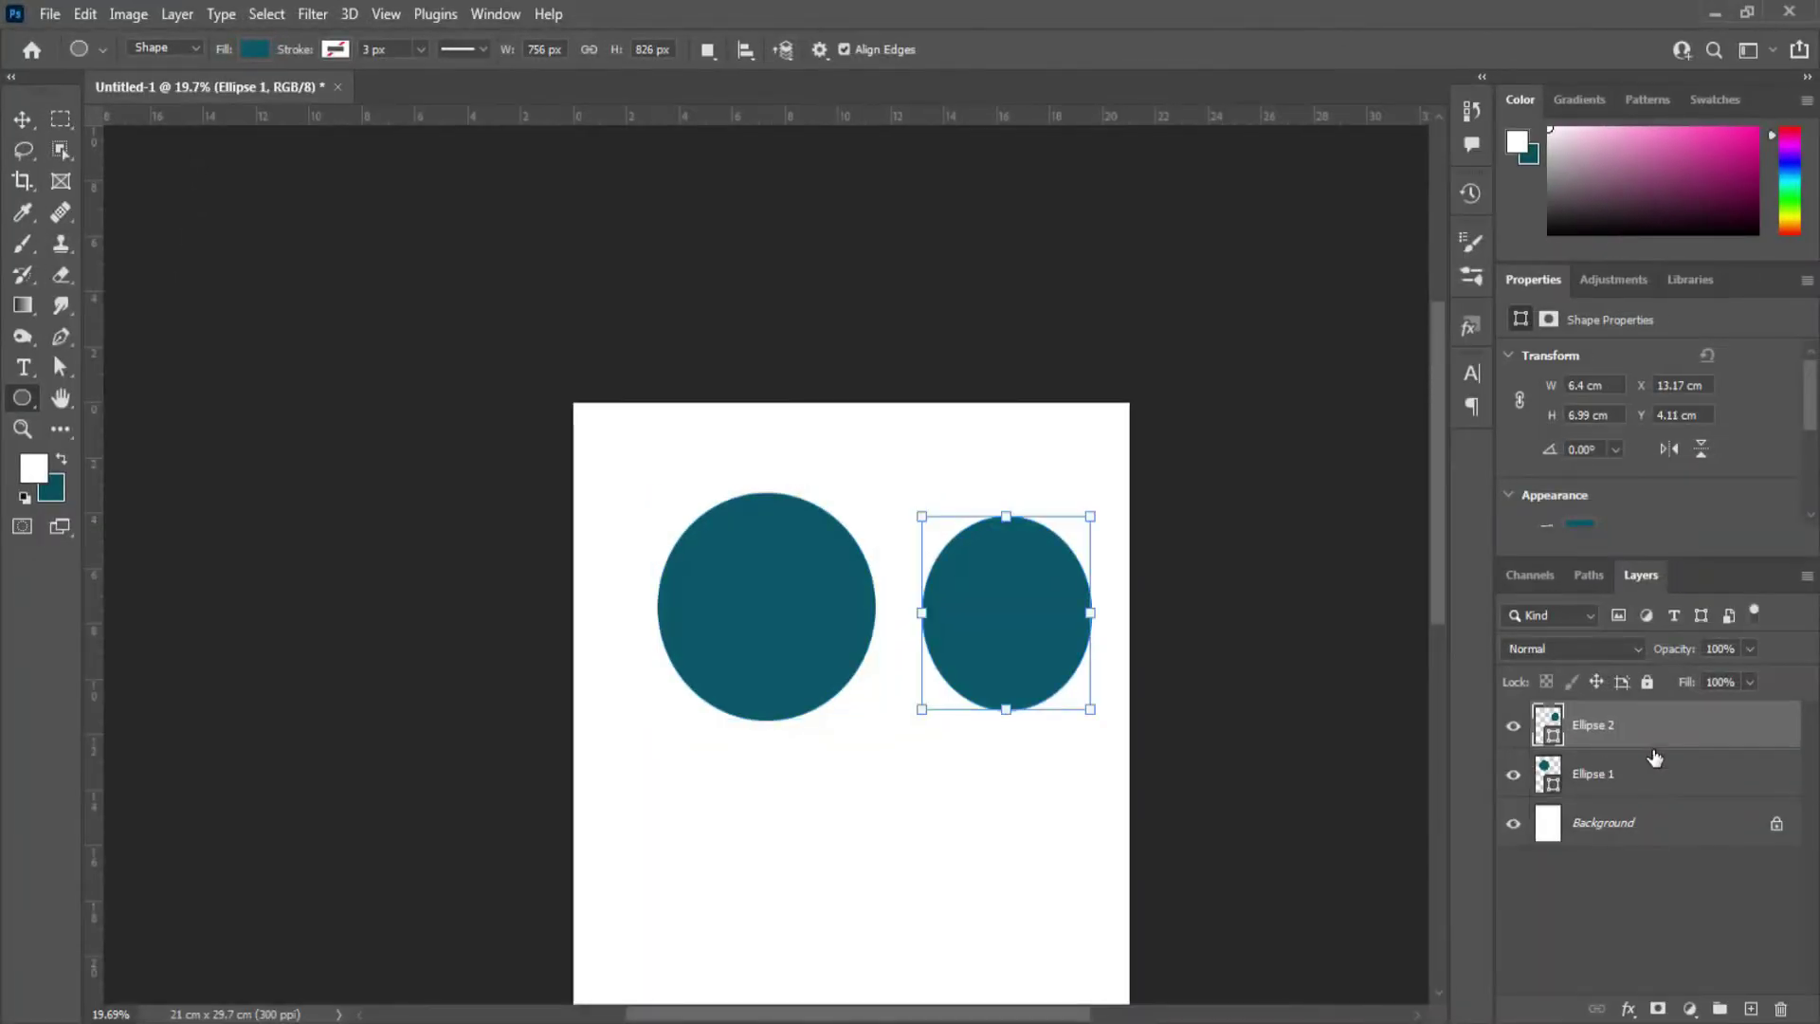
pyautogui.click(1781, 1009)
pyautogui.click(1781, 1009)
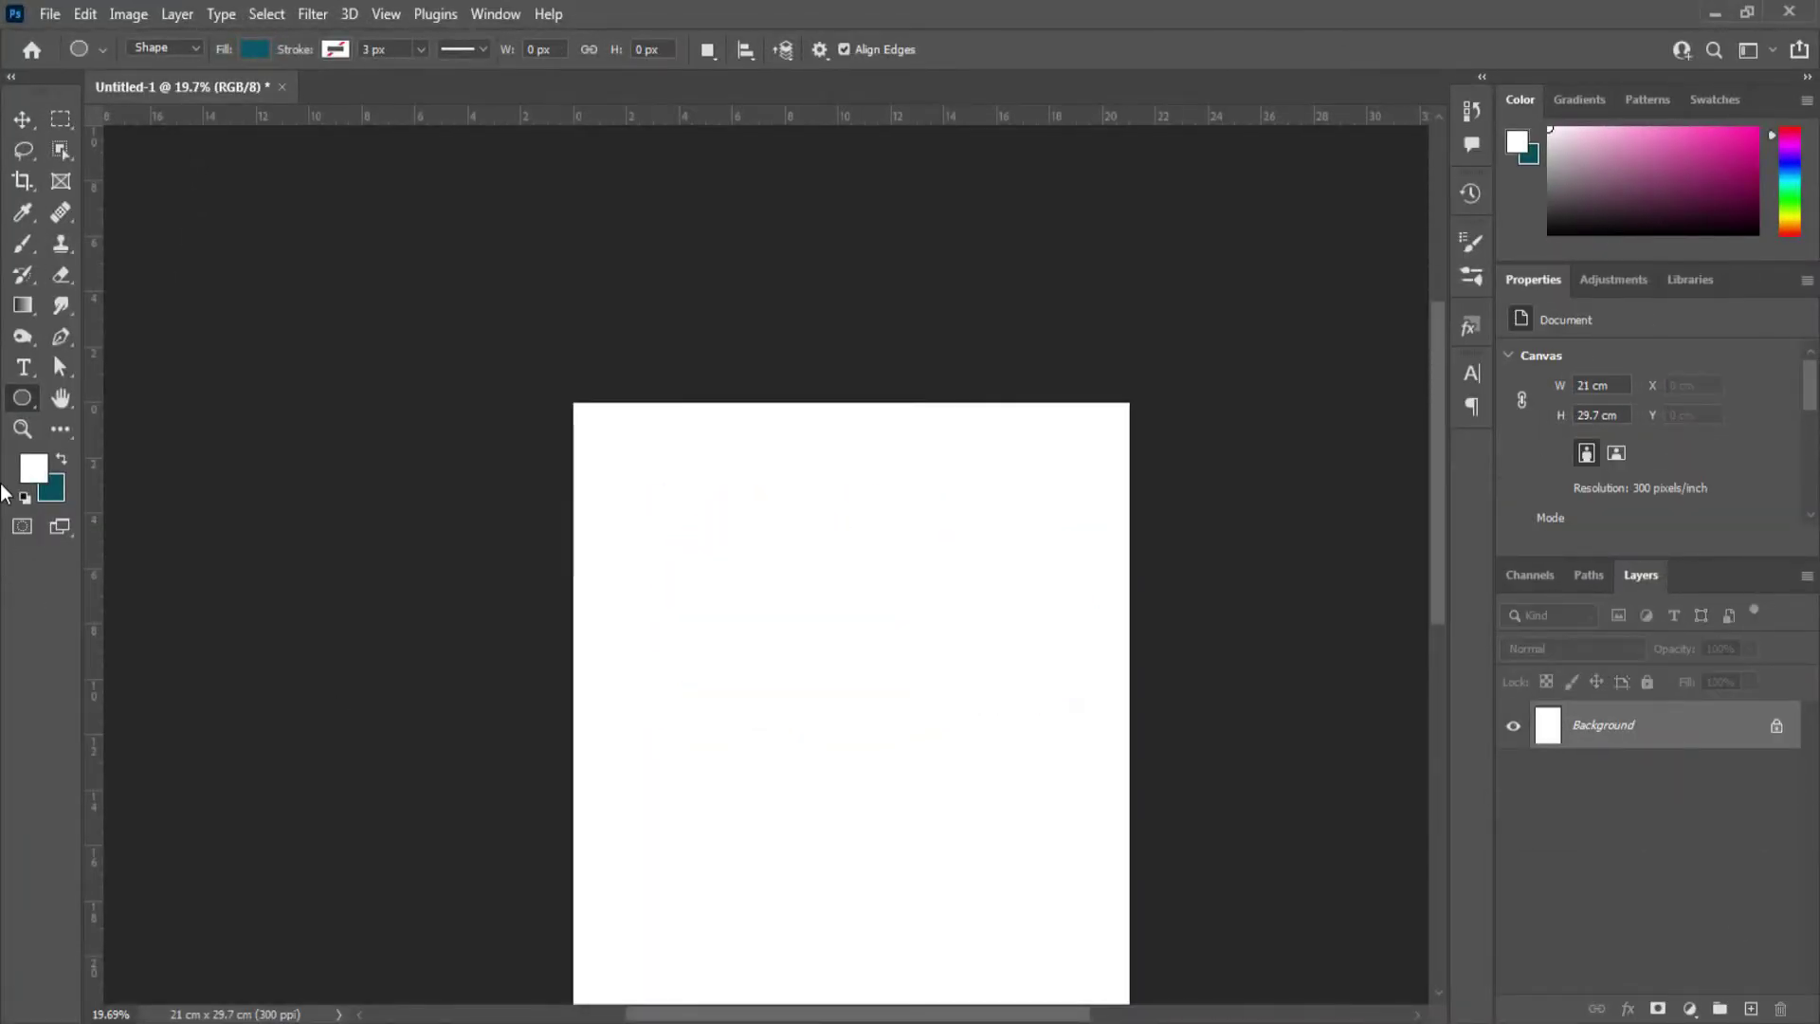
# Switch from the Ellipse Tool to the Triangle Tool
pyautogui.rightClick(22, 398)
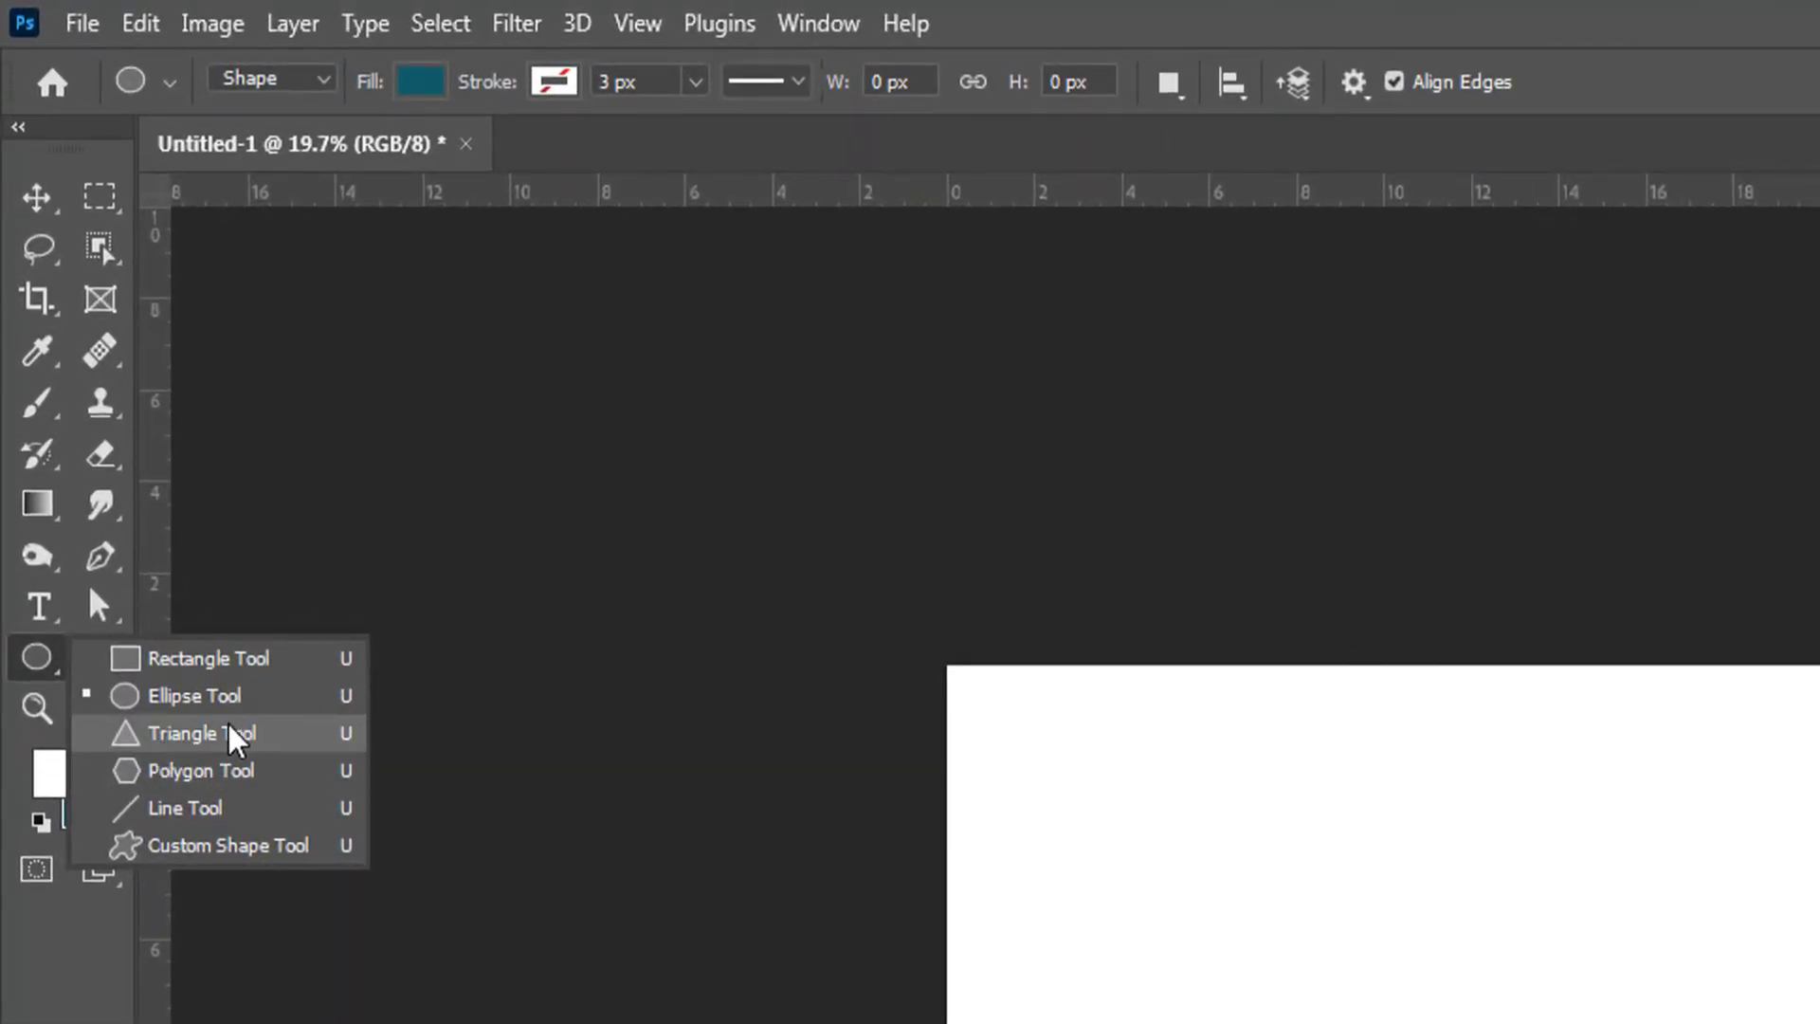
pyautogui.click(174, 743)
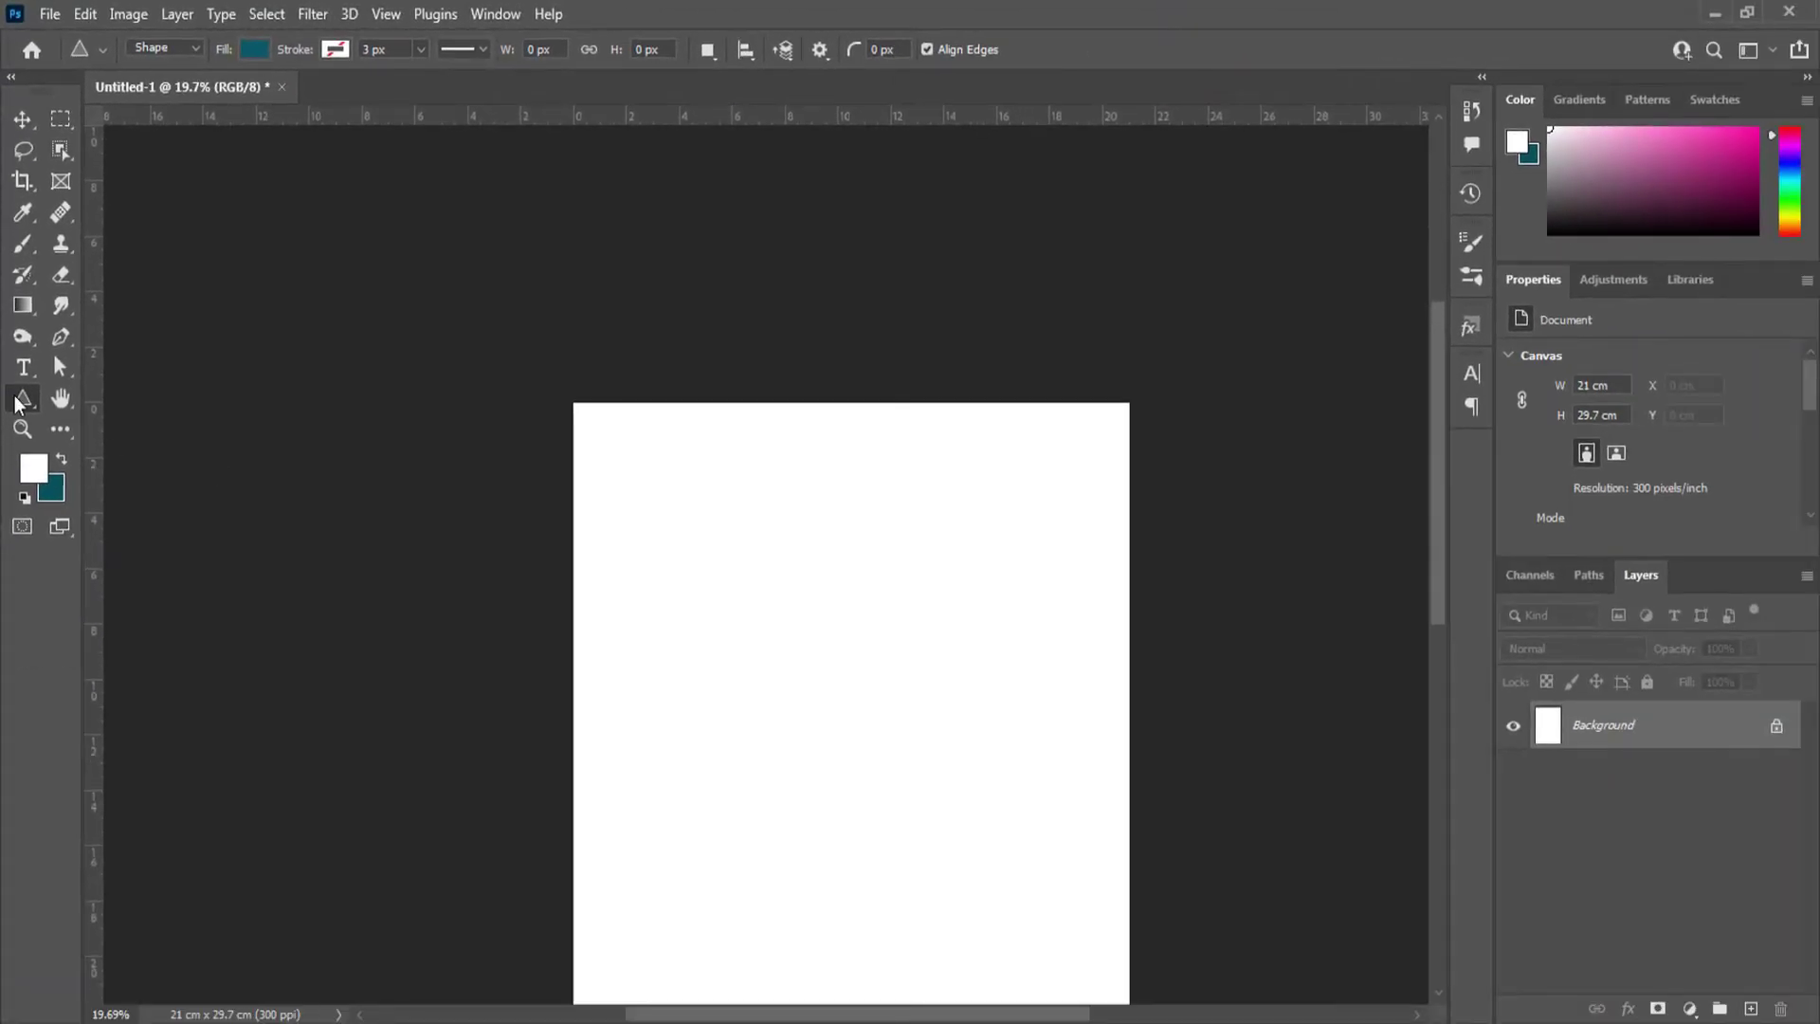
pyautogui.rightClick(17, 402)
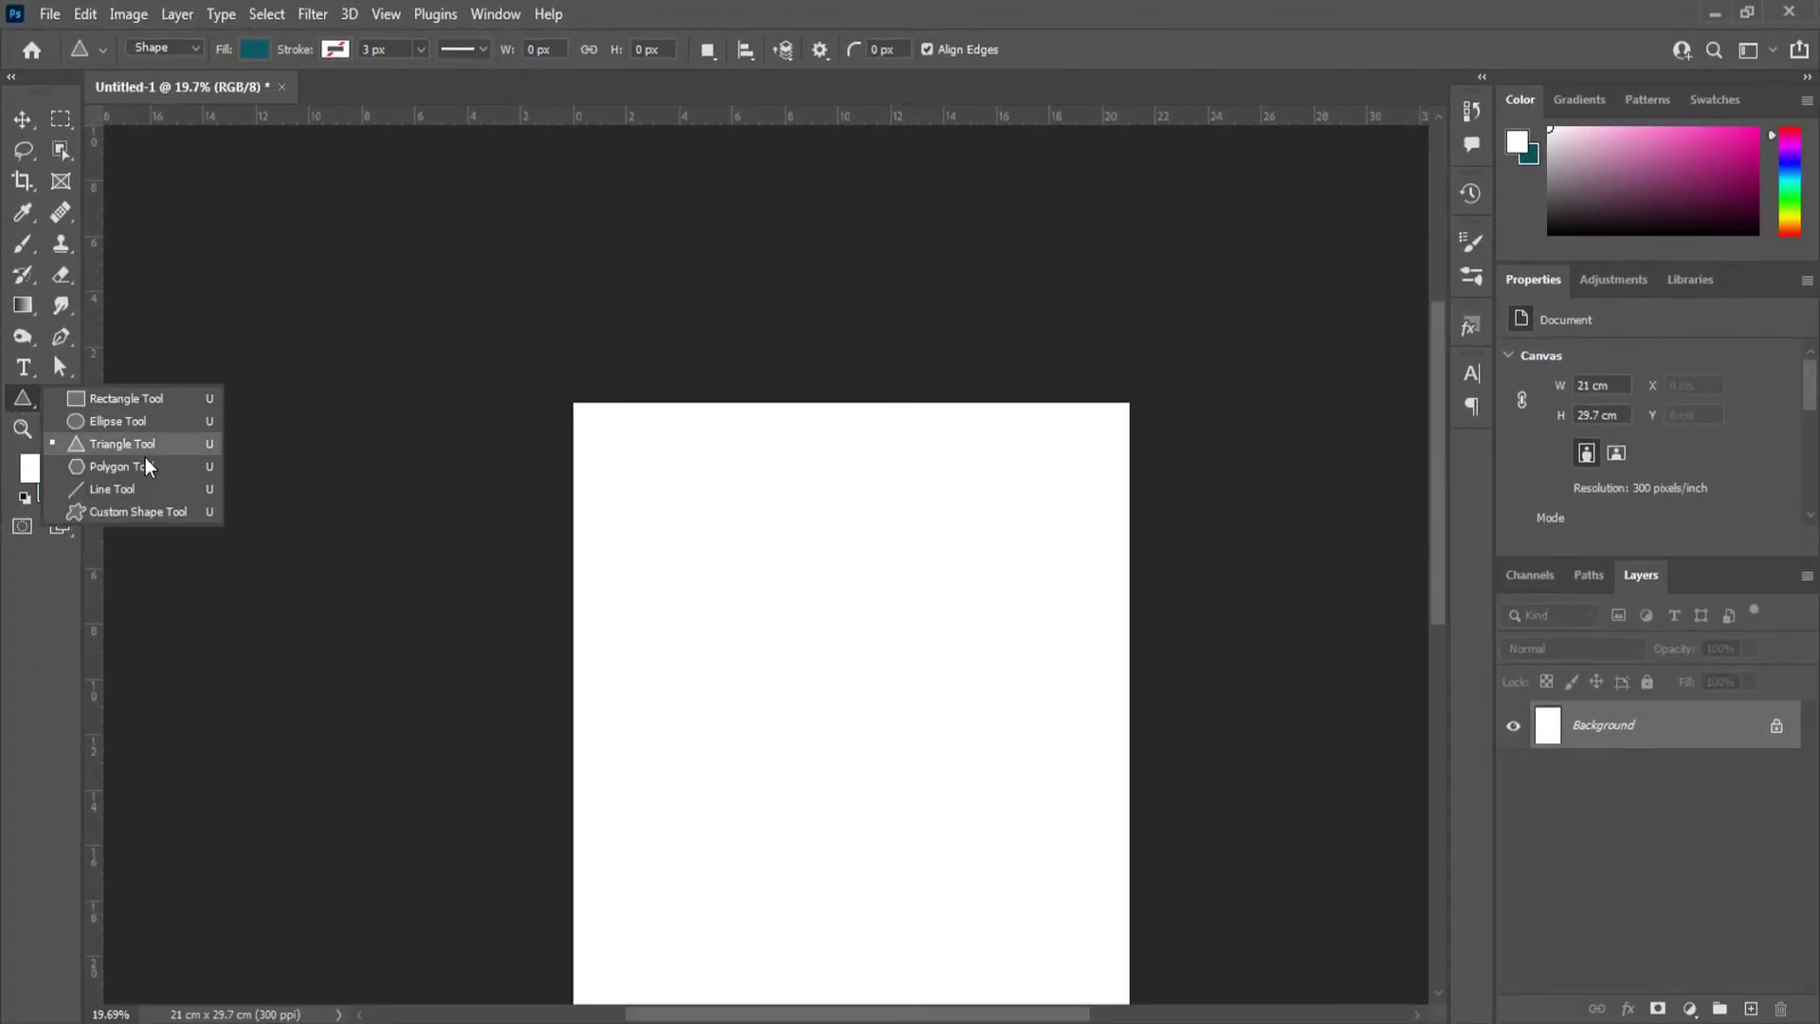
pyautogui.click(125, 447)
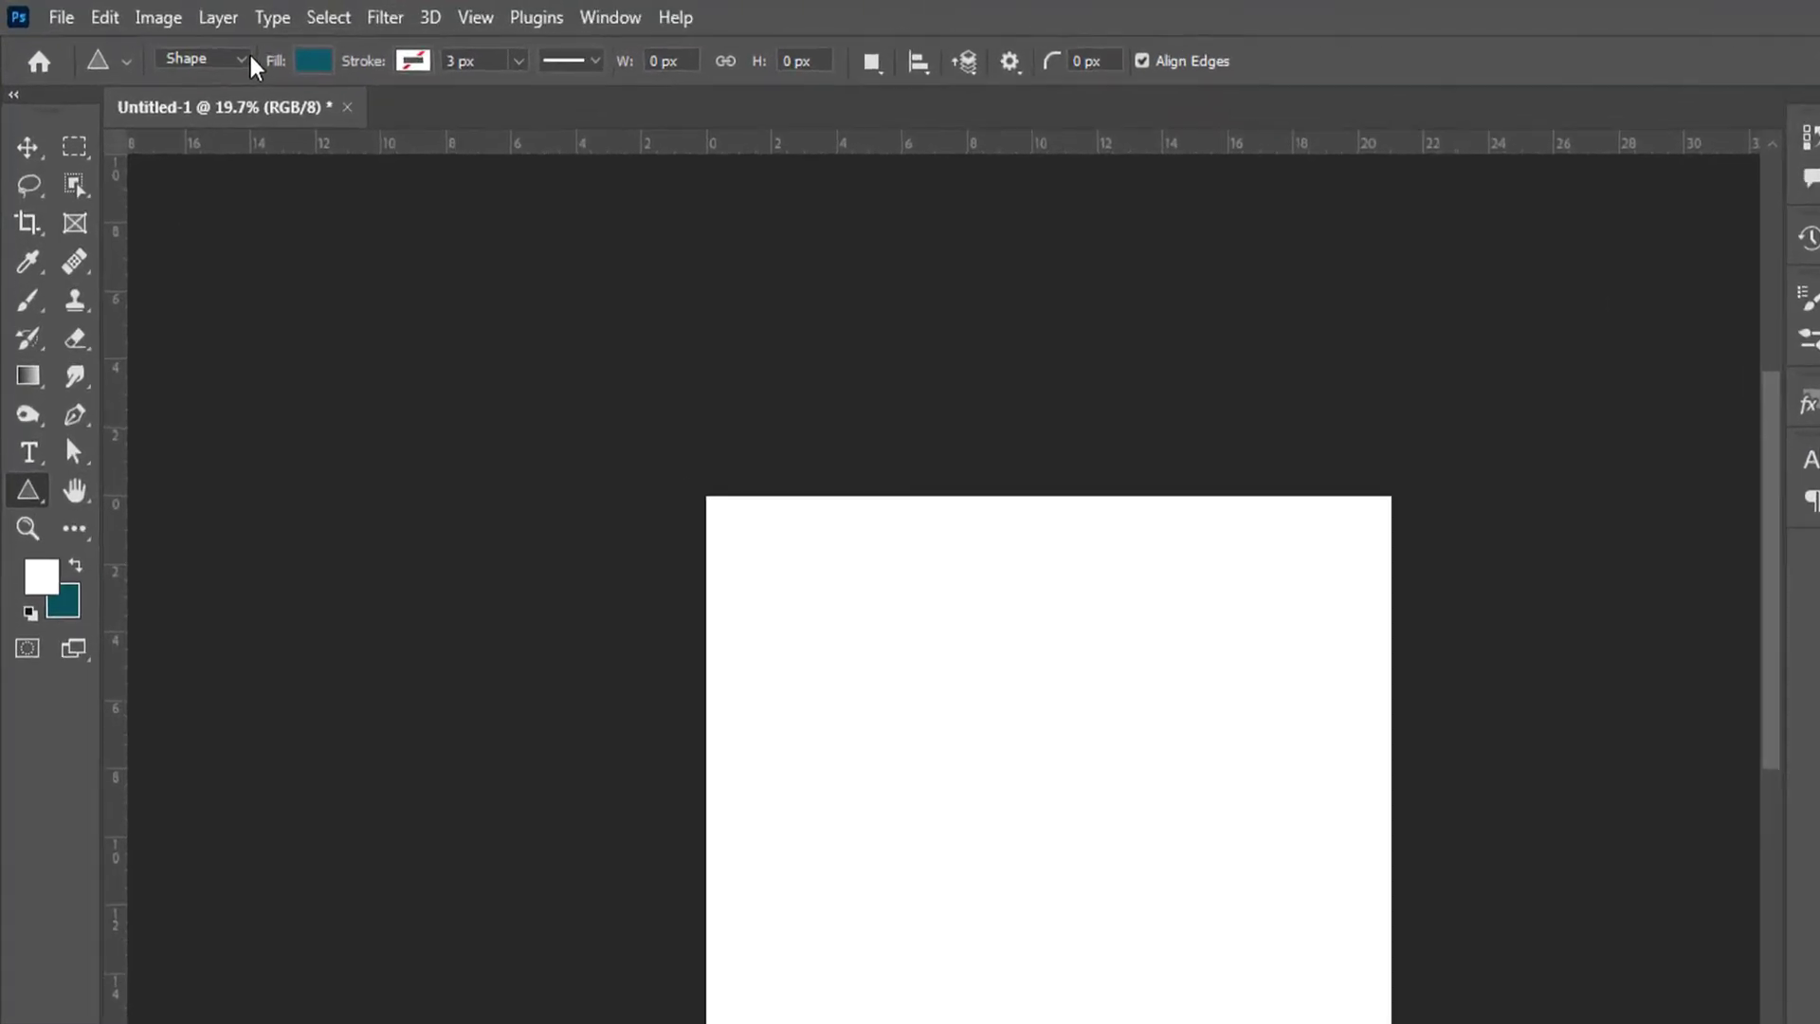
# Examine the Triangle Tool's drawing modes, fill and stroke color choices, and arrangement options
pyautogui.click(165, 48)
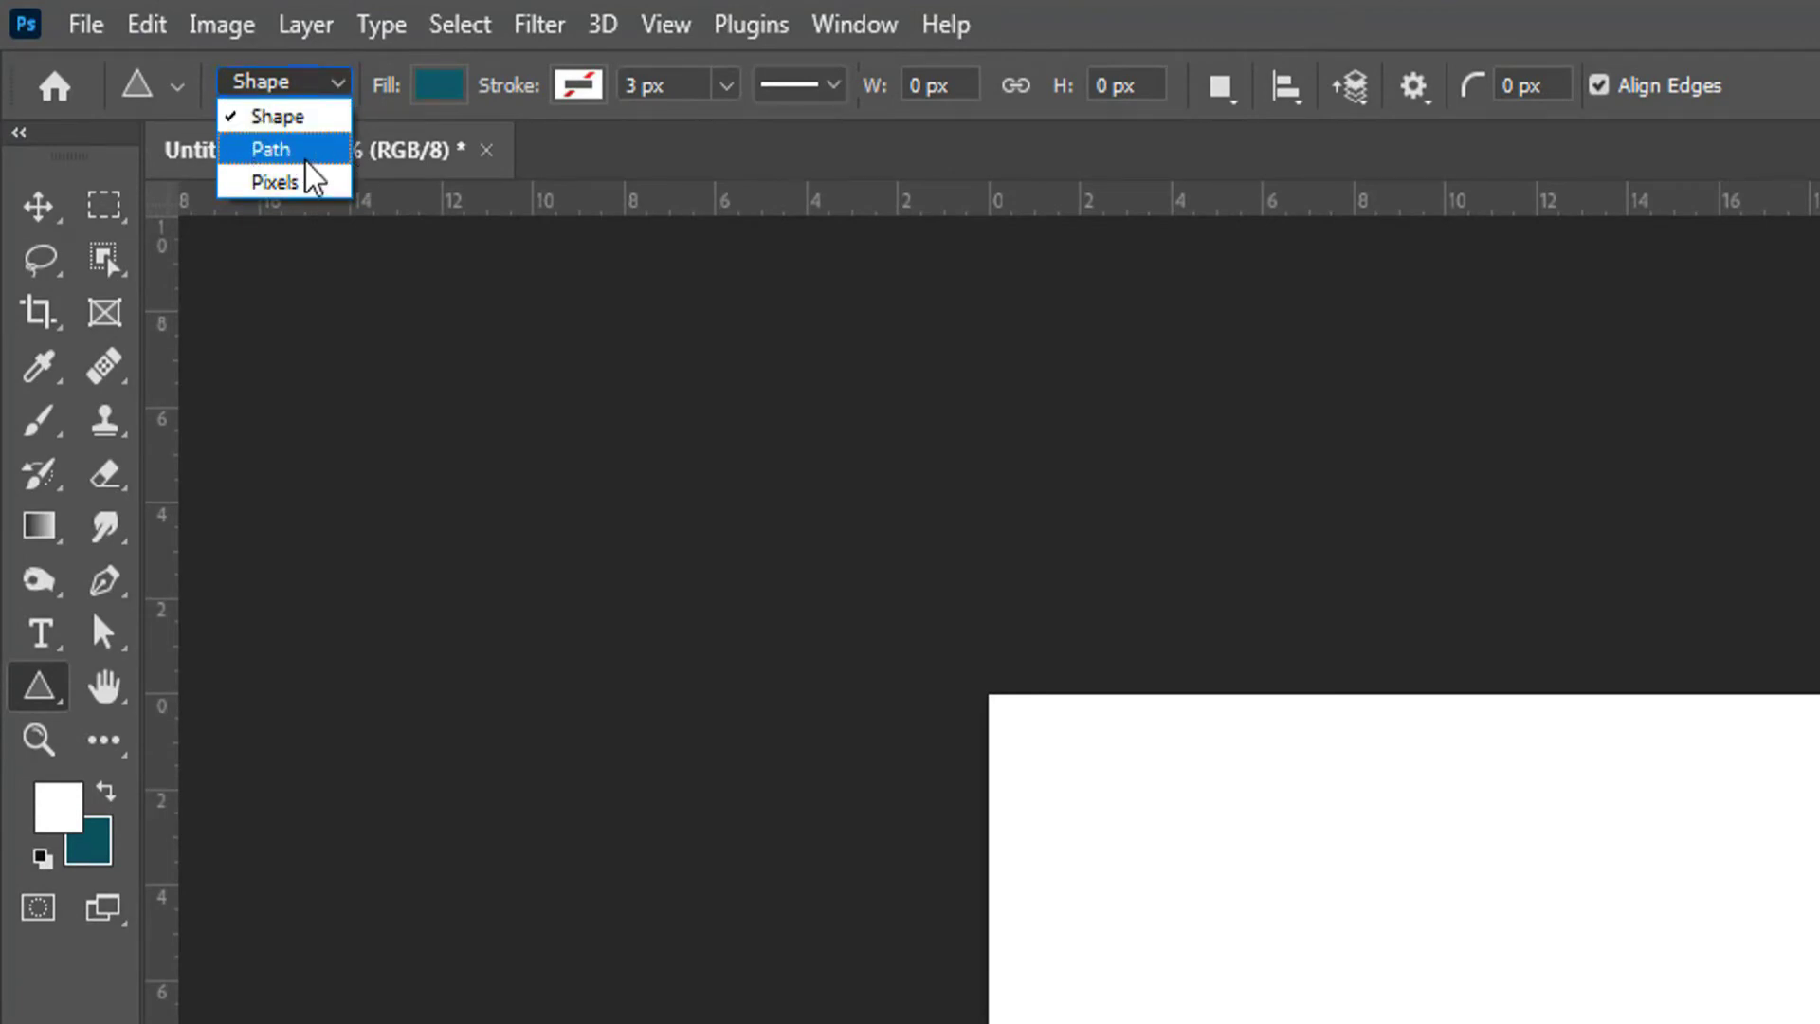
pyautogui.click(425, 85)
pyautogui.click(453, 95)
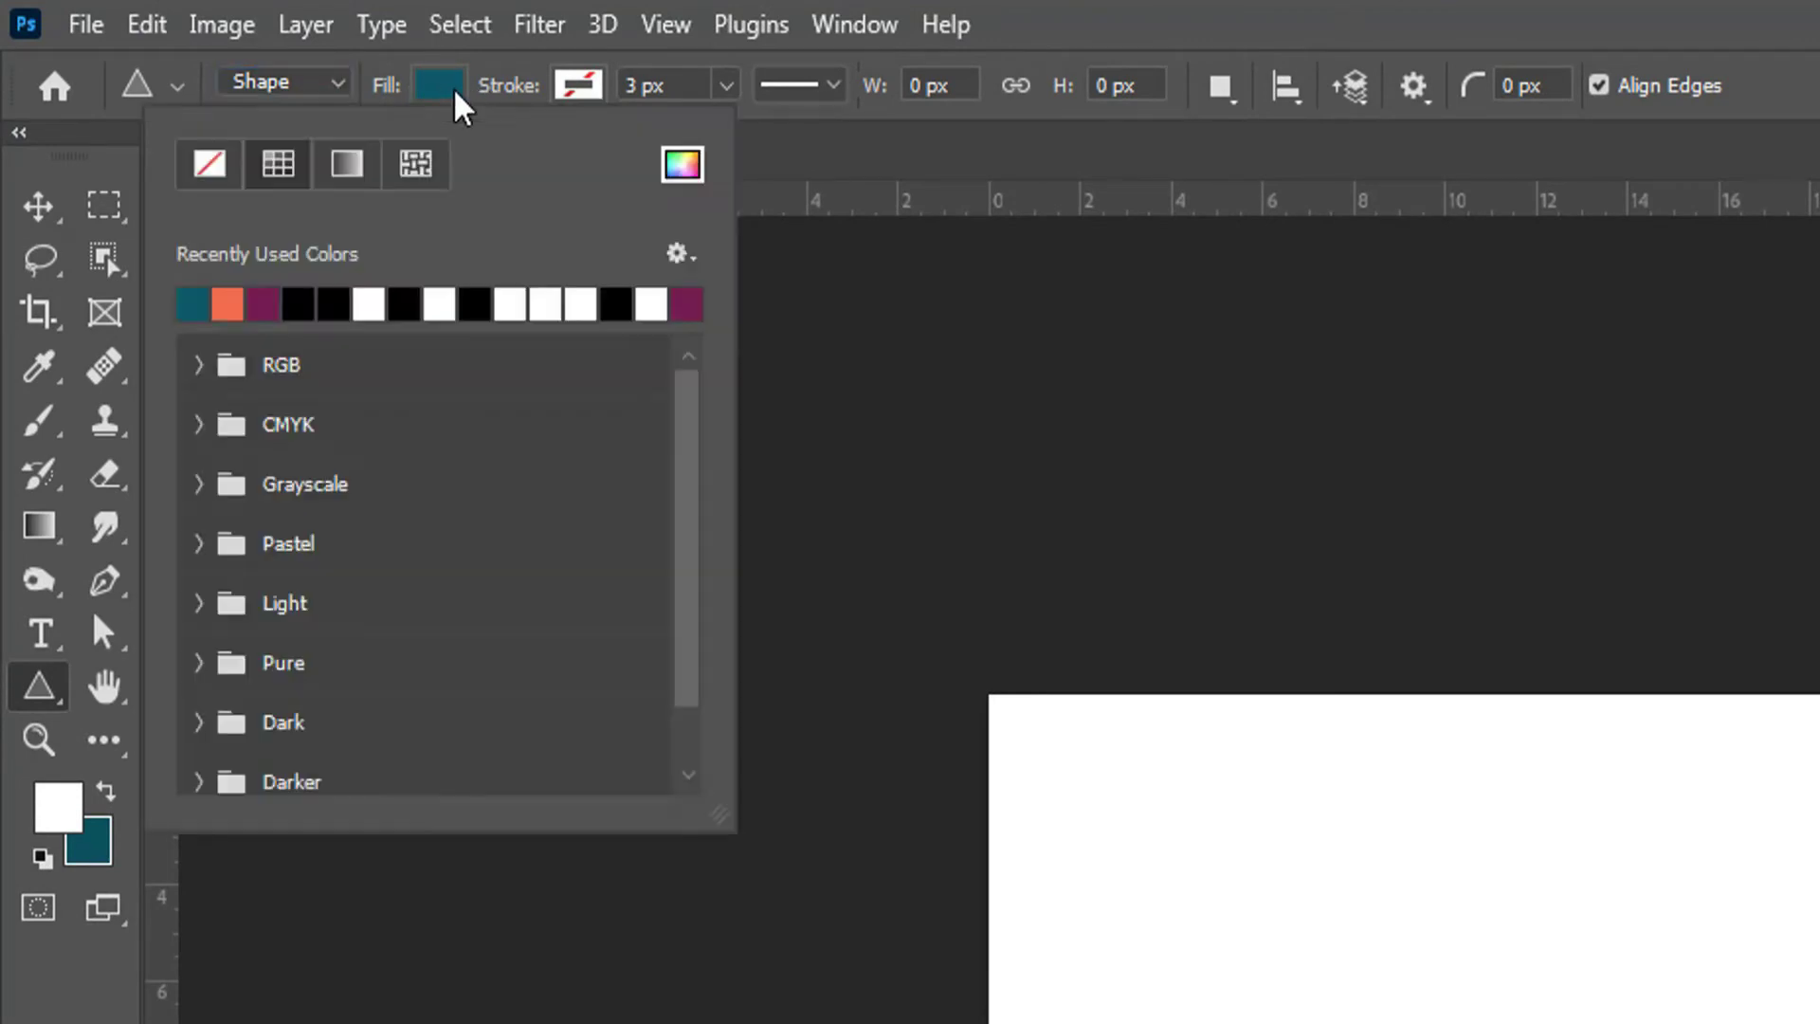
pyautogui.click(586, 87)
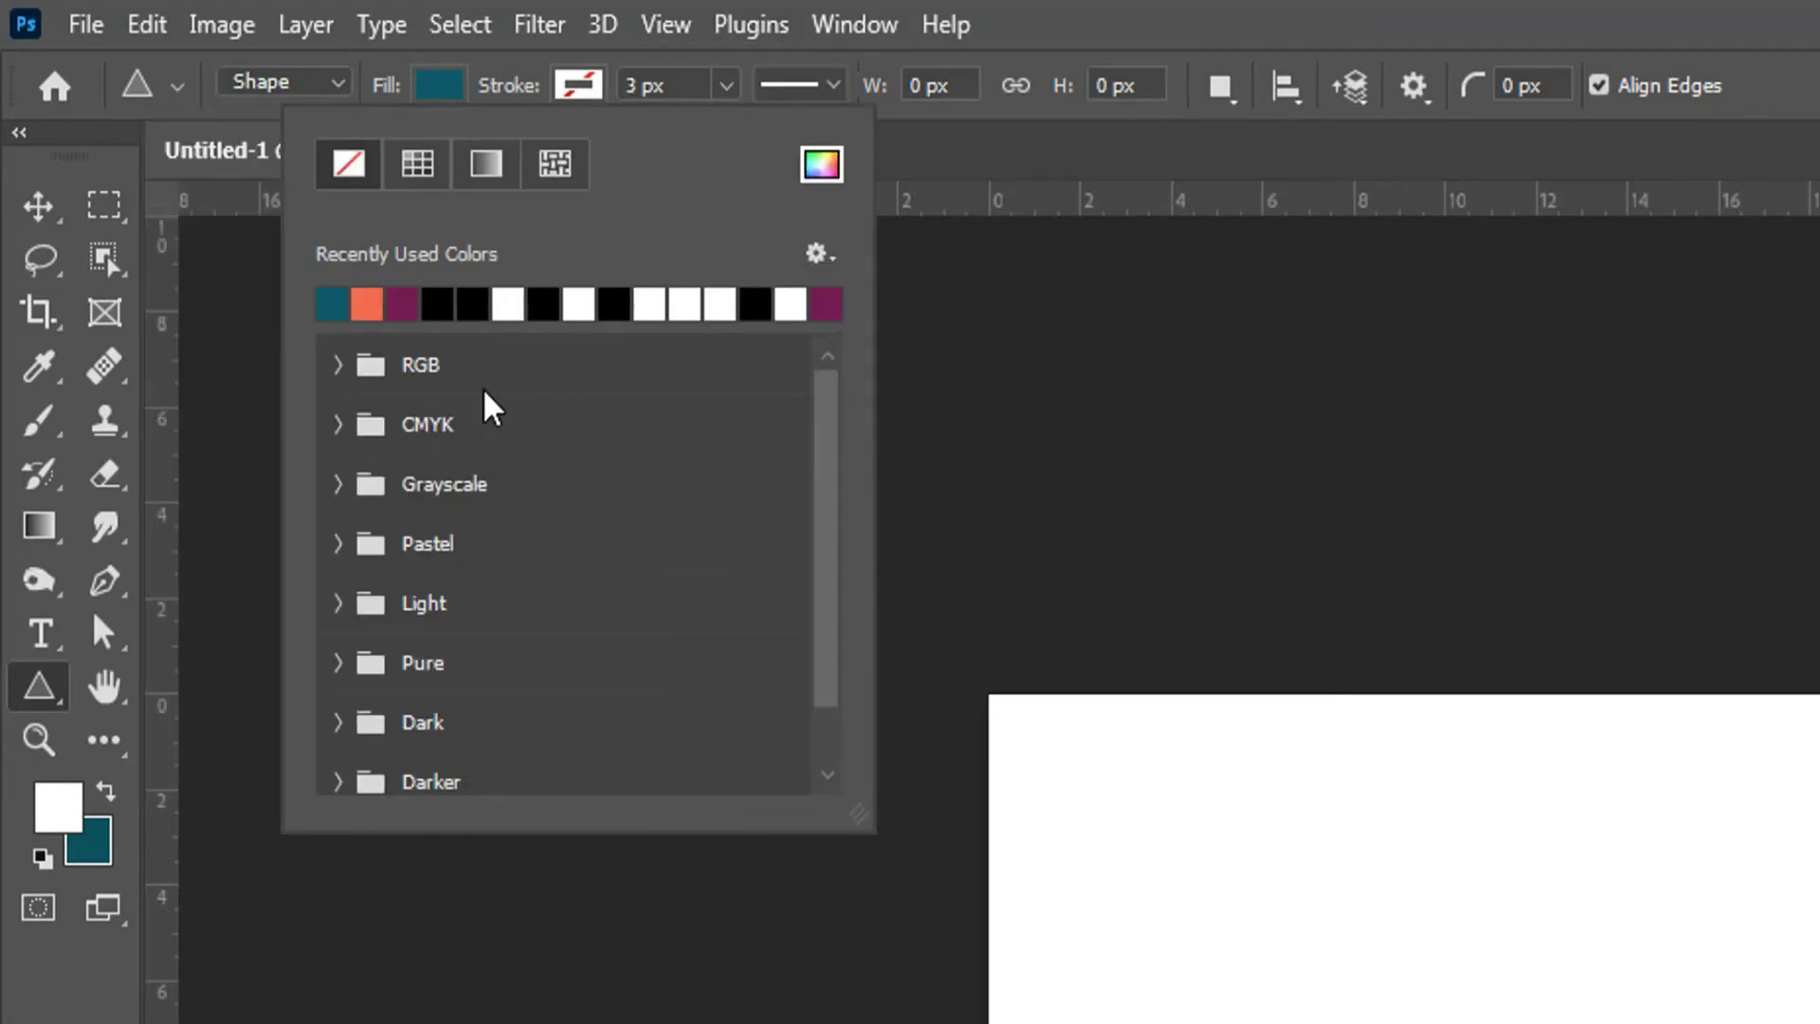
pyautogui.click(1355, 87)
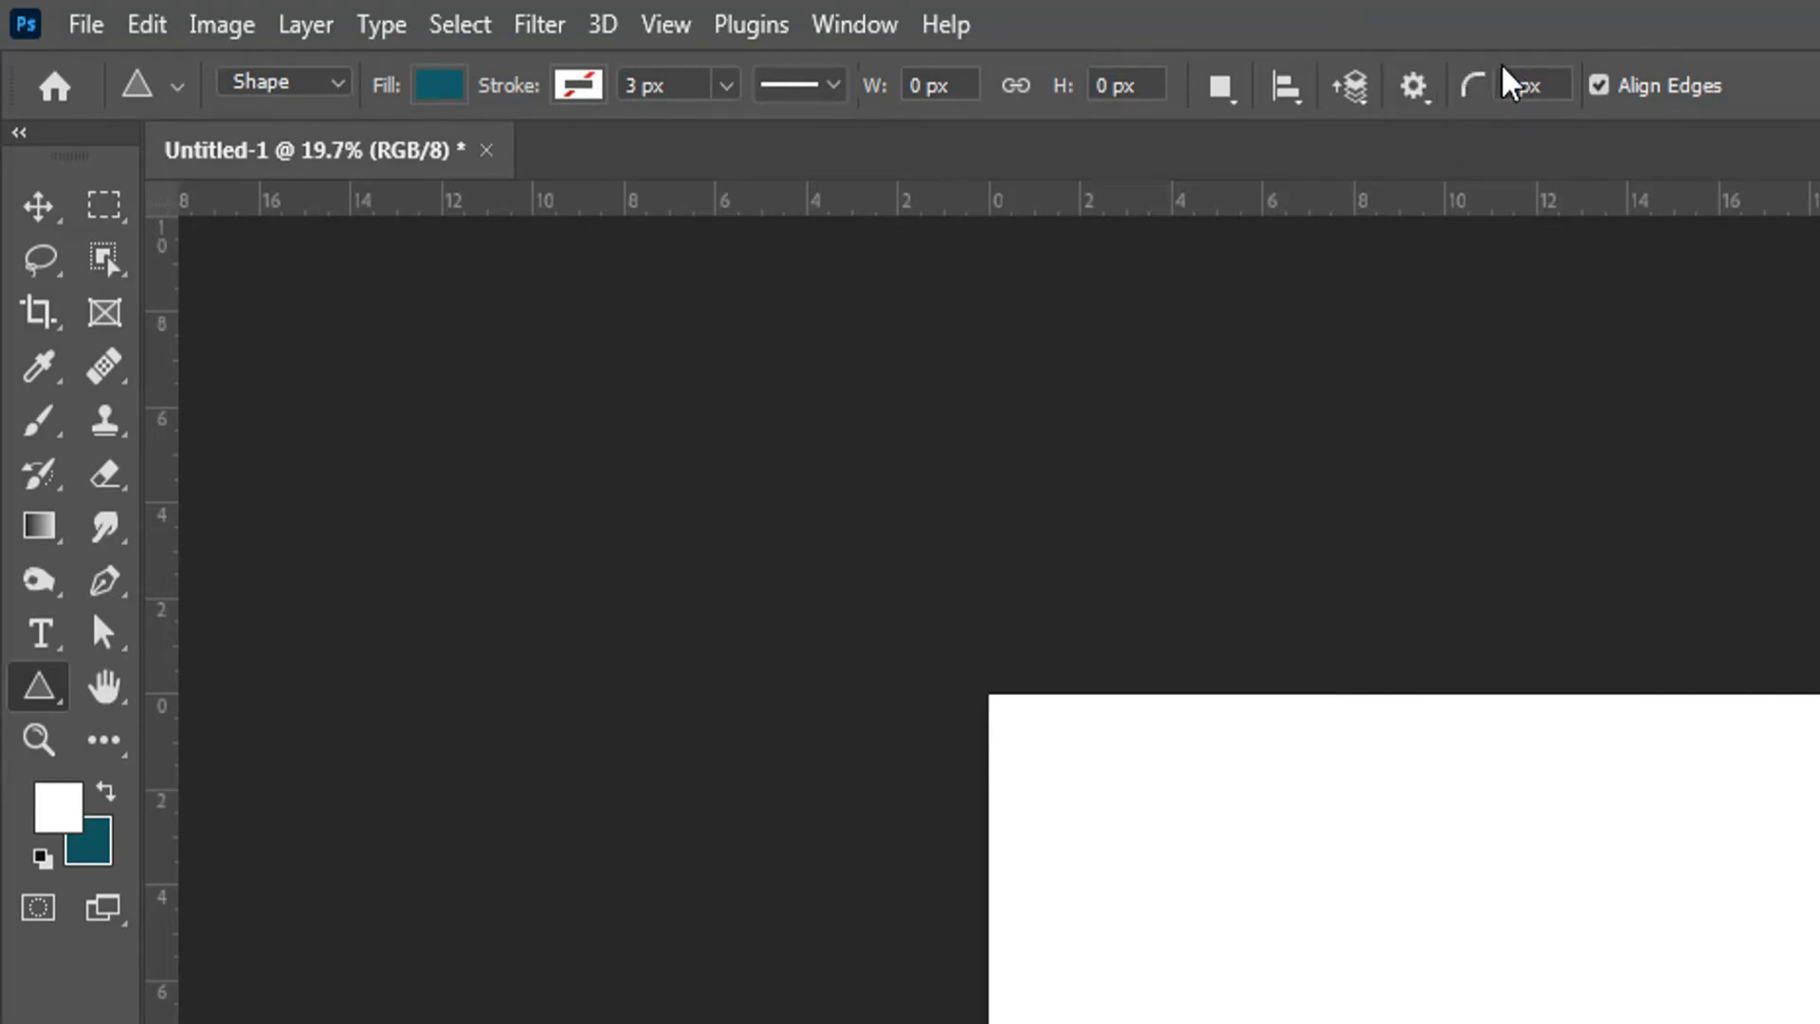
# Draw a teal triangle of about 1149 x 828 px in the upper part of the page
pyautogui.scroll(3, 1451, 1022)
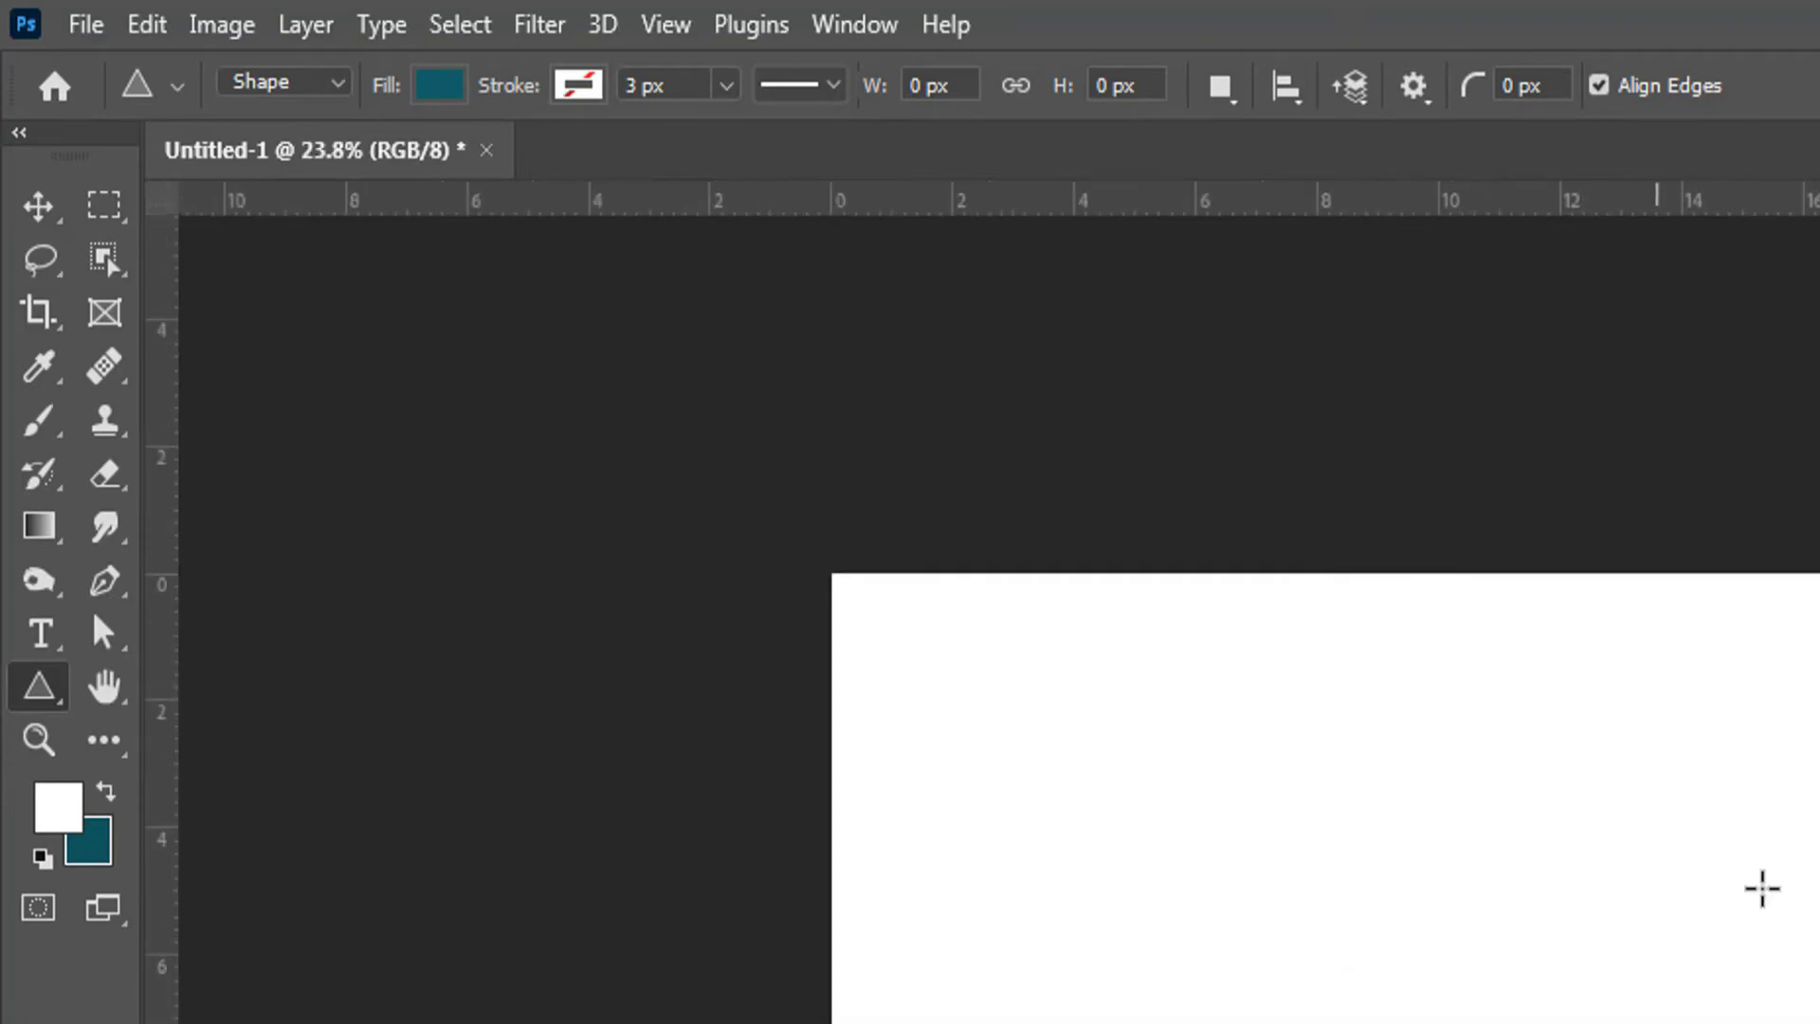
pyautogui.moveTo(1636, 734); pyautogui.dragTo(748, 817)
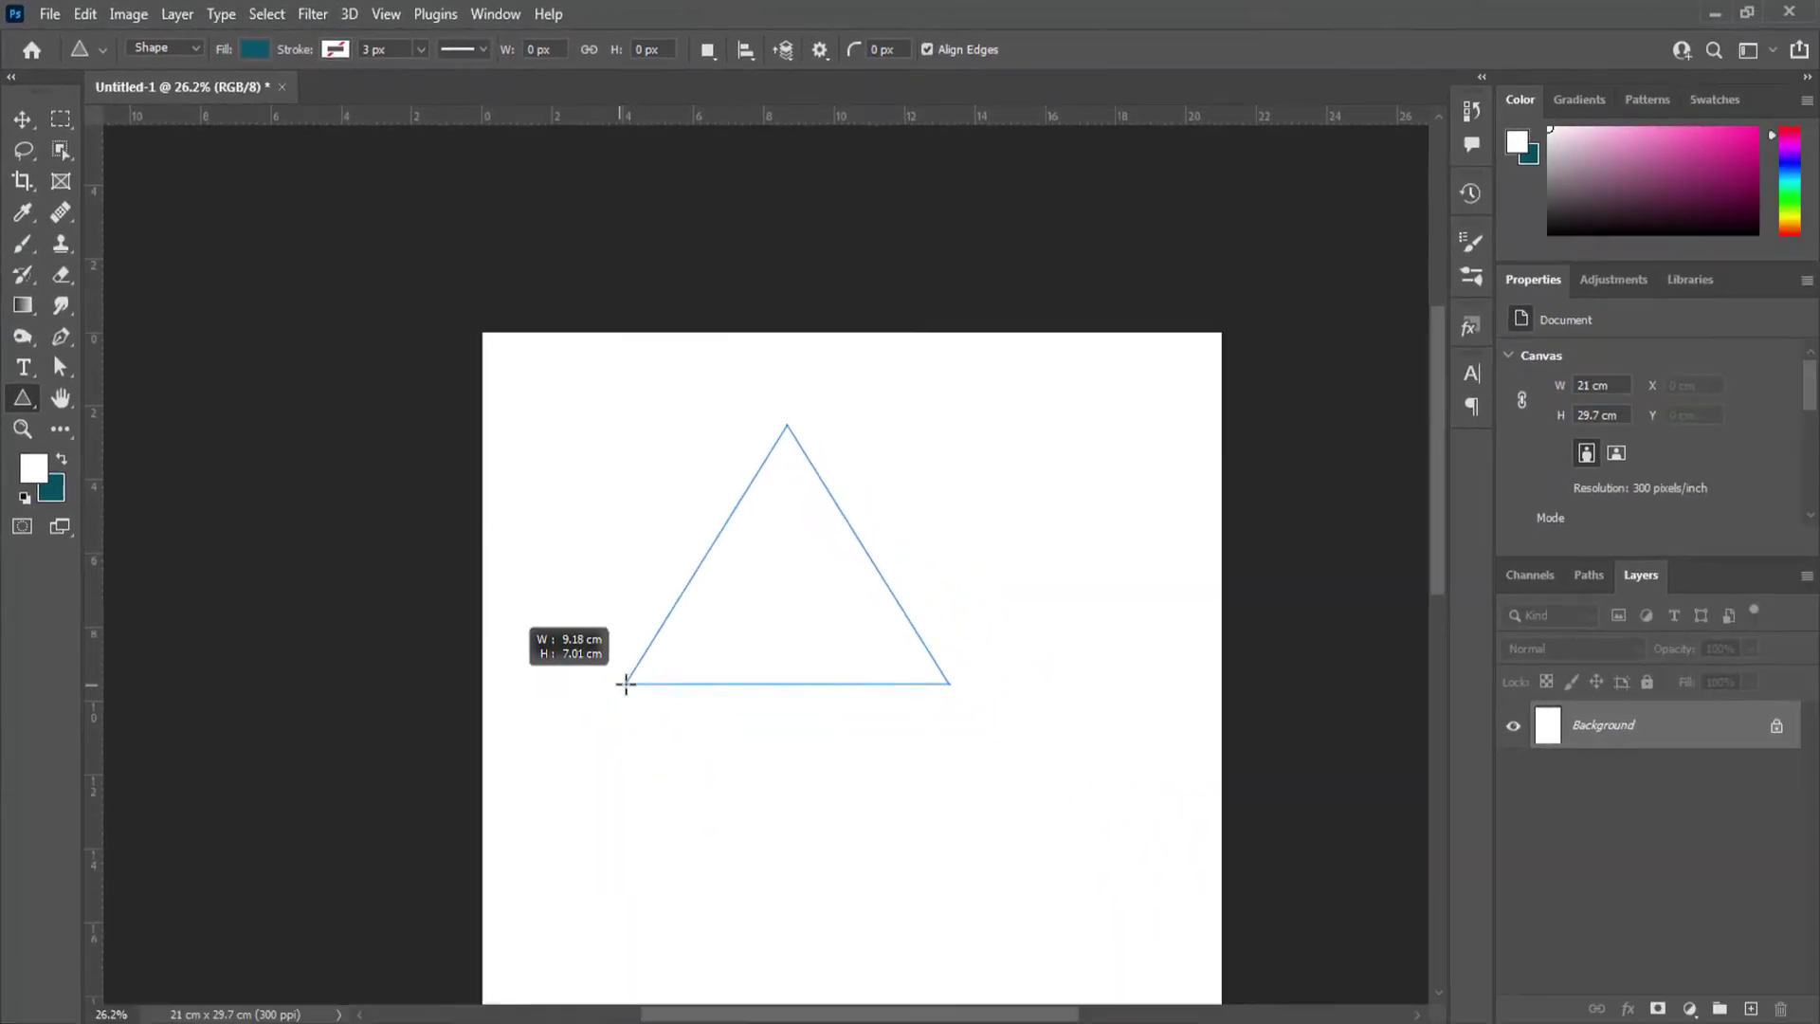
pyautogui.moveTo(612, 685); pyautogui.dragTo(607, 682)
pyautogui.scroll(3, 757, 638)
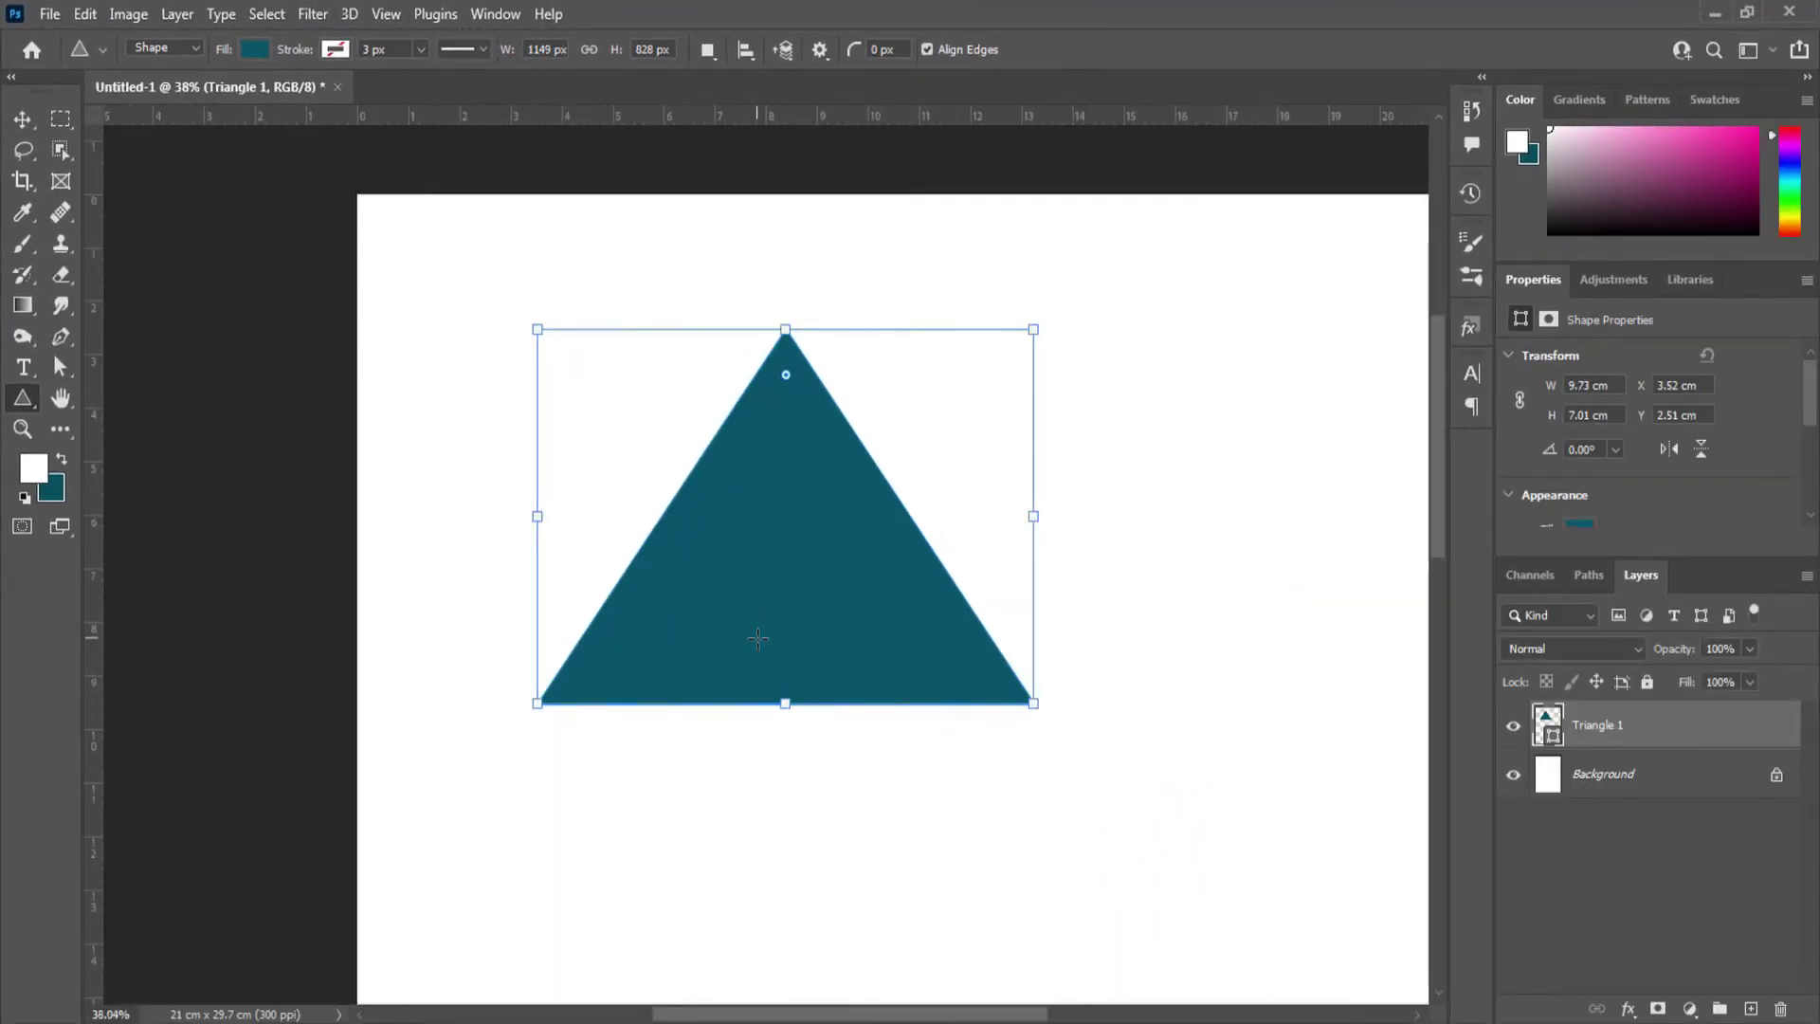
# Set the Triangle Tool's corner radius to 25 px
pyautogui.click(23, 119)
pyautogui.click(22, 399)
pyautogui.click(879, 52)
pyautogui.write('25')
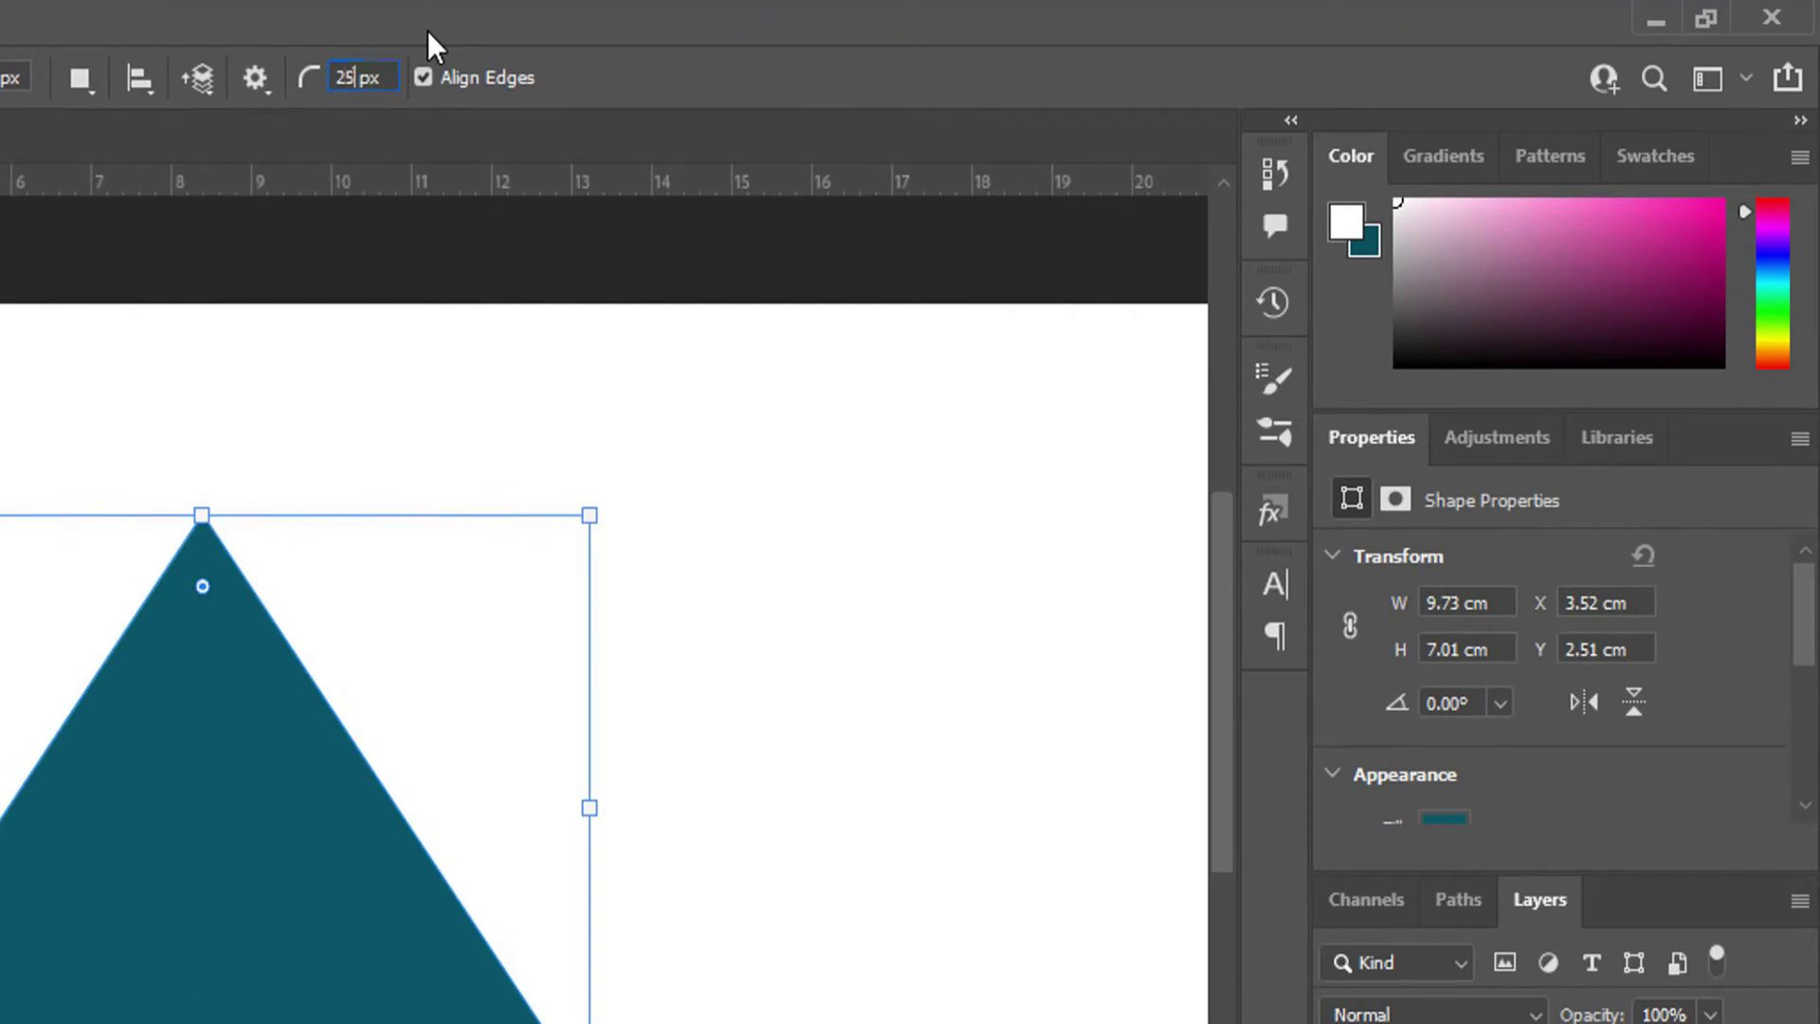
pyautogui.press('Return')
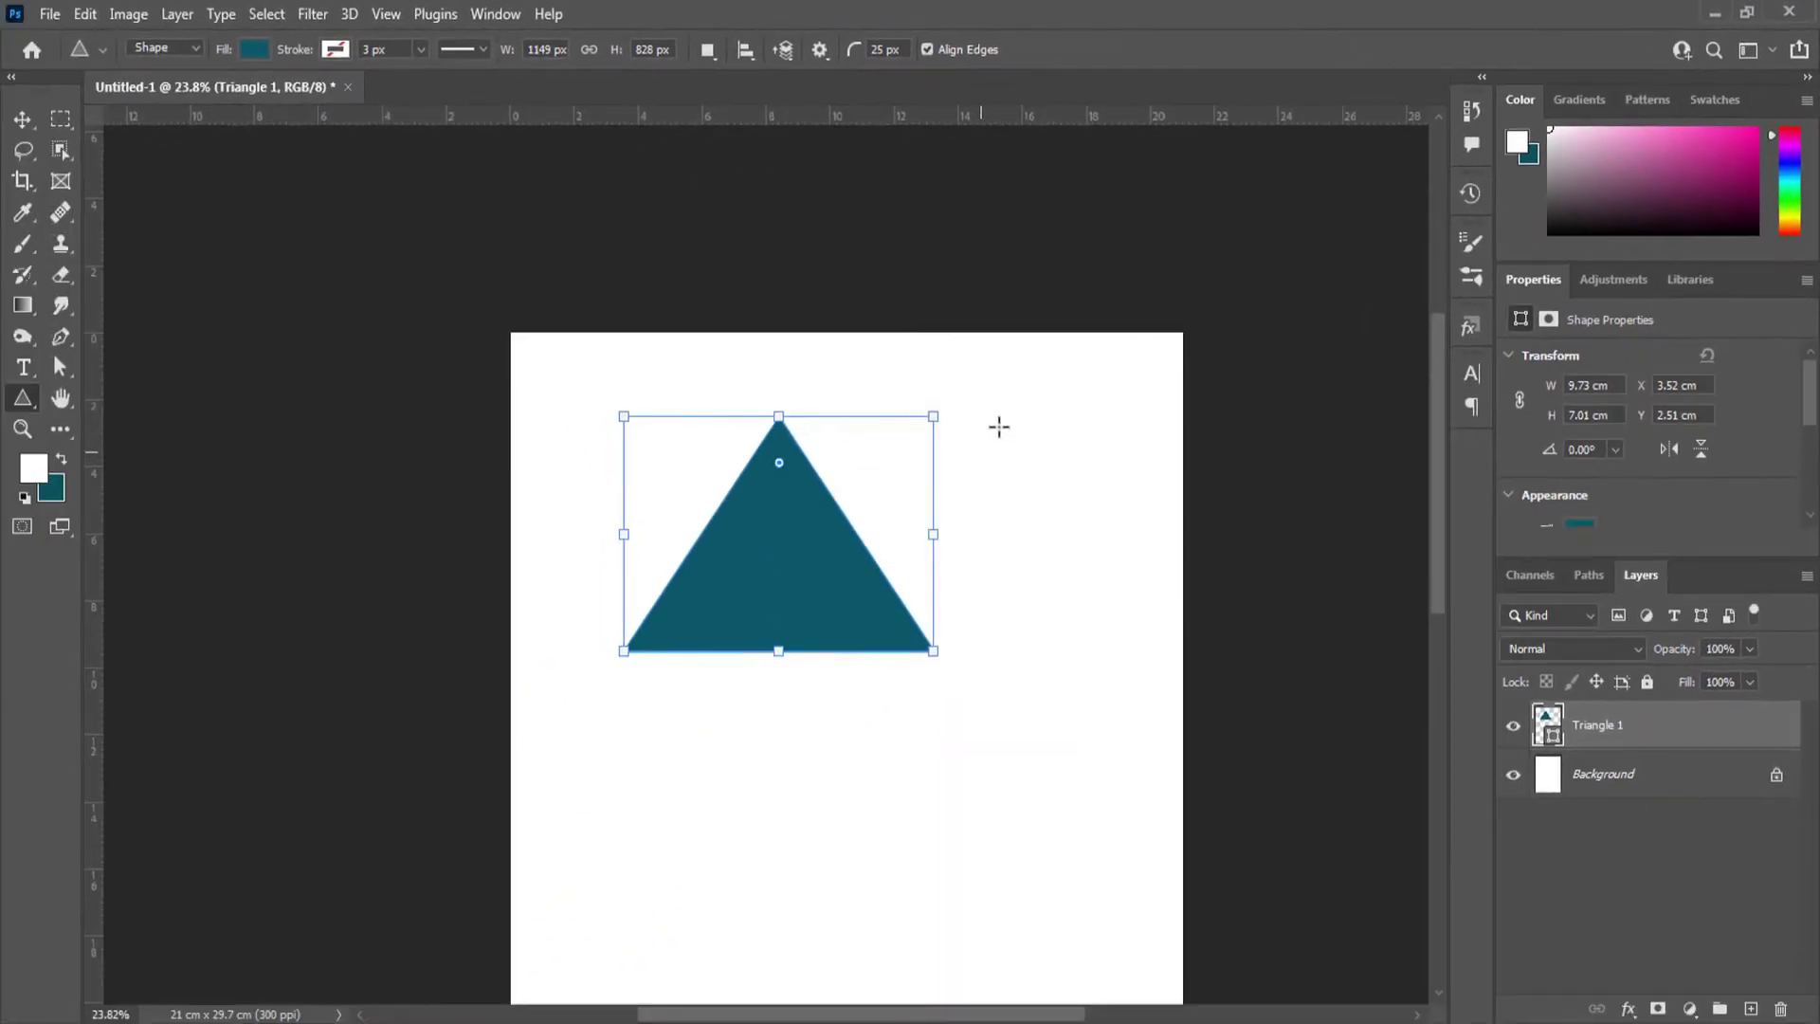
# Draw a round-cornered triangle of about 1001 x 992 px beside the first and move it up against the first one
pyautogui.moveTo(1007, 429); pyautogui.dragTo(1277, 710)
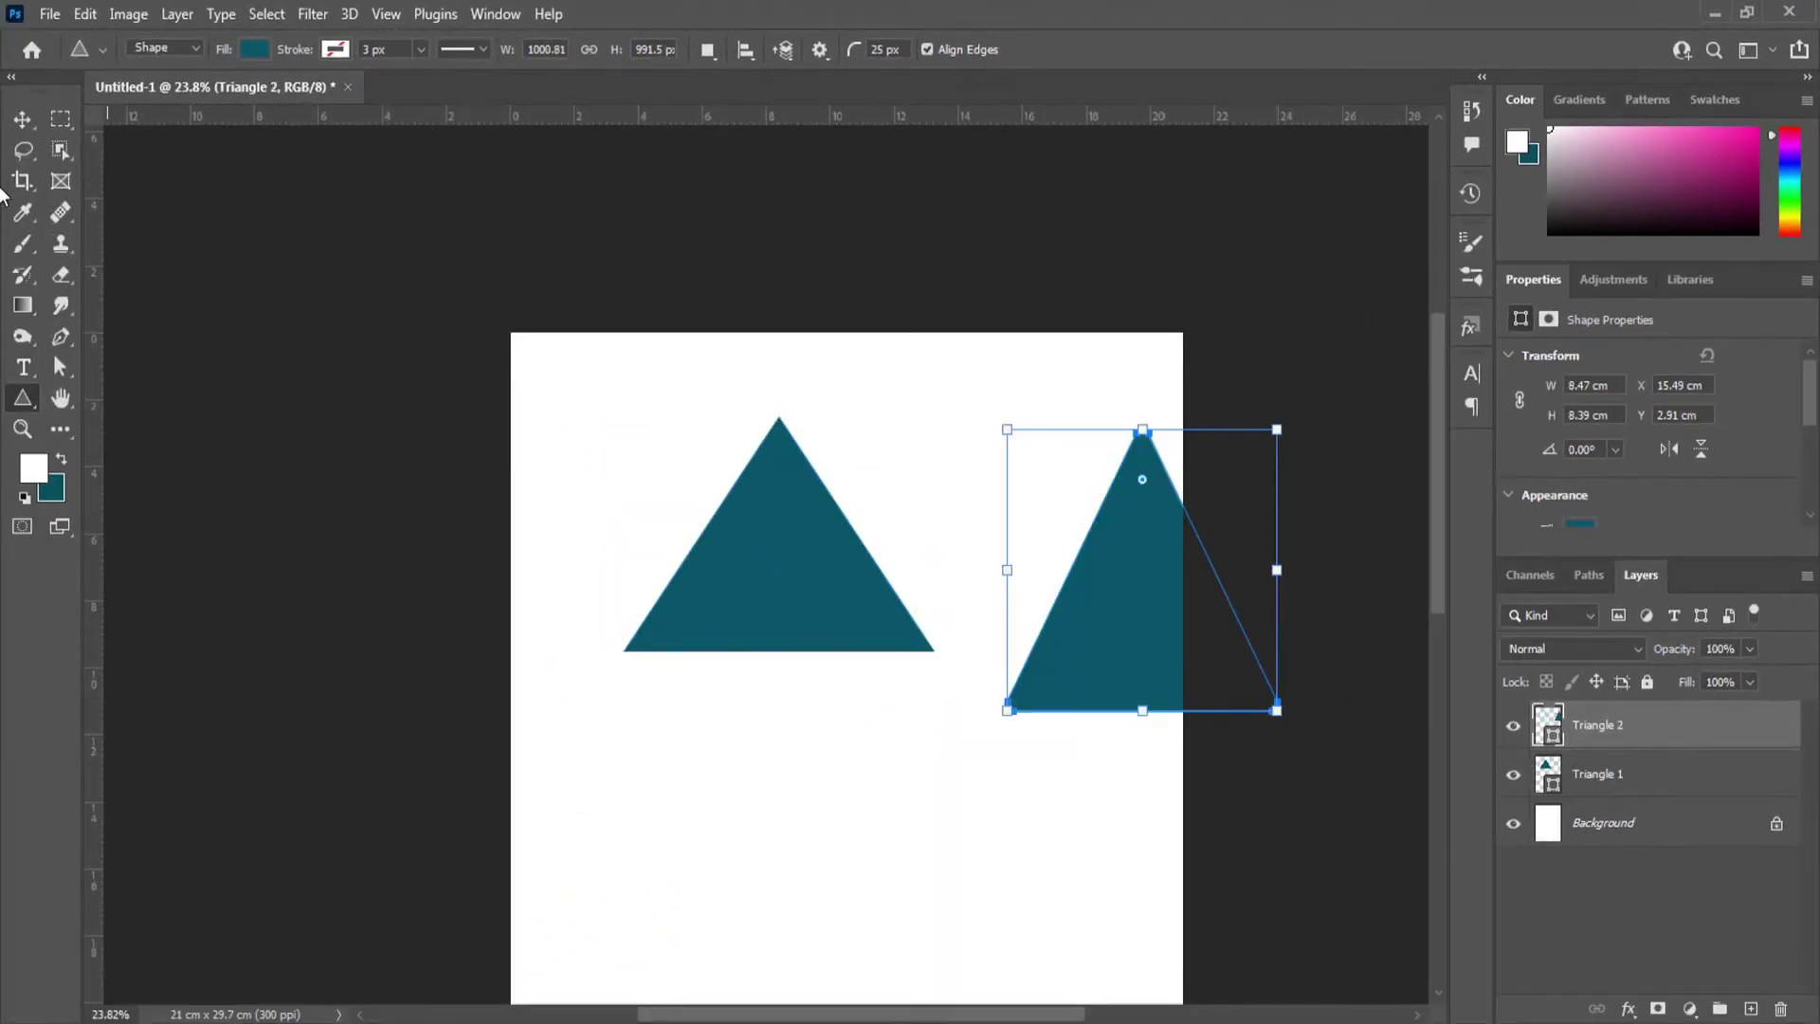
pyautogui.click(19, 117)
pyautogui.moveTo(1092, 553); pyautogui.dragTo(1008, 502)
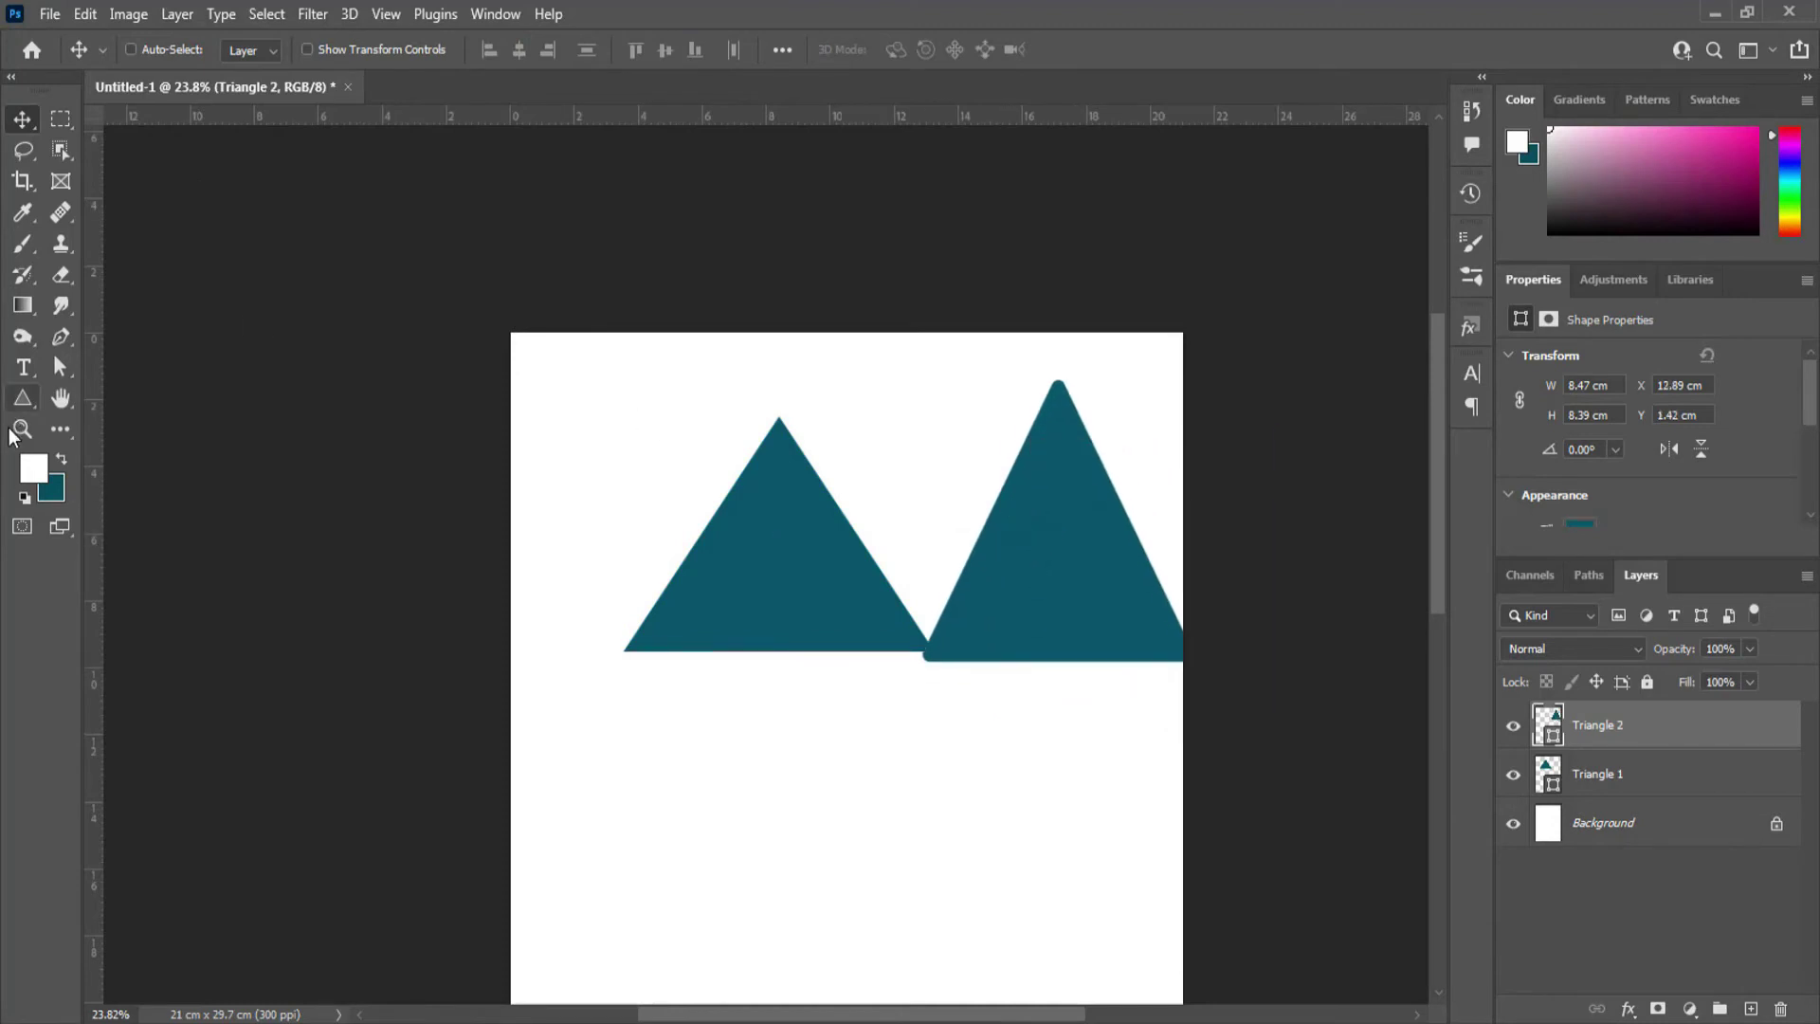
# Set the rounded triangle's fill to the recently used orange
pyautogui.click(22, 398)
pyautogui.click(253, 49)
pyautogui.click(151, 174)
pyautogui.click(154, 176)
pyautogui.click(987, 7)
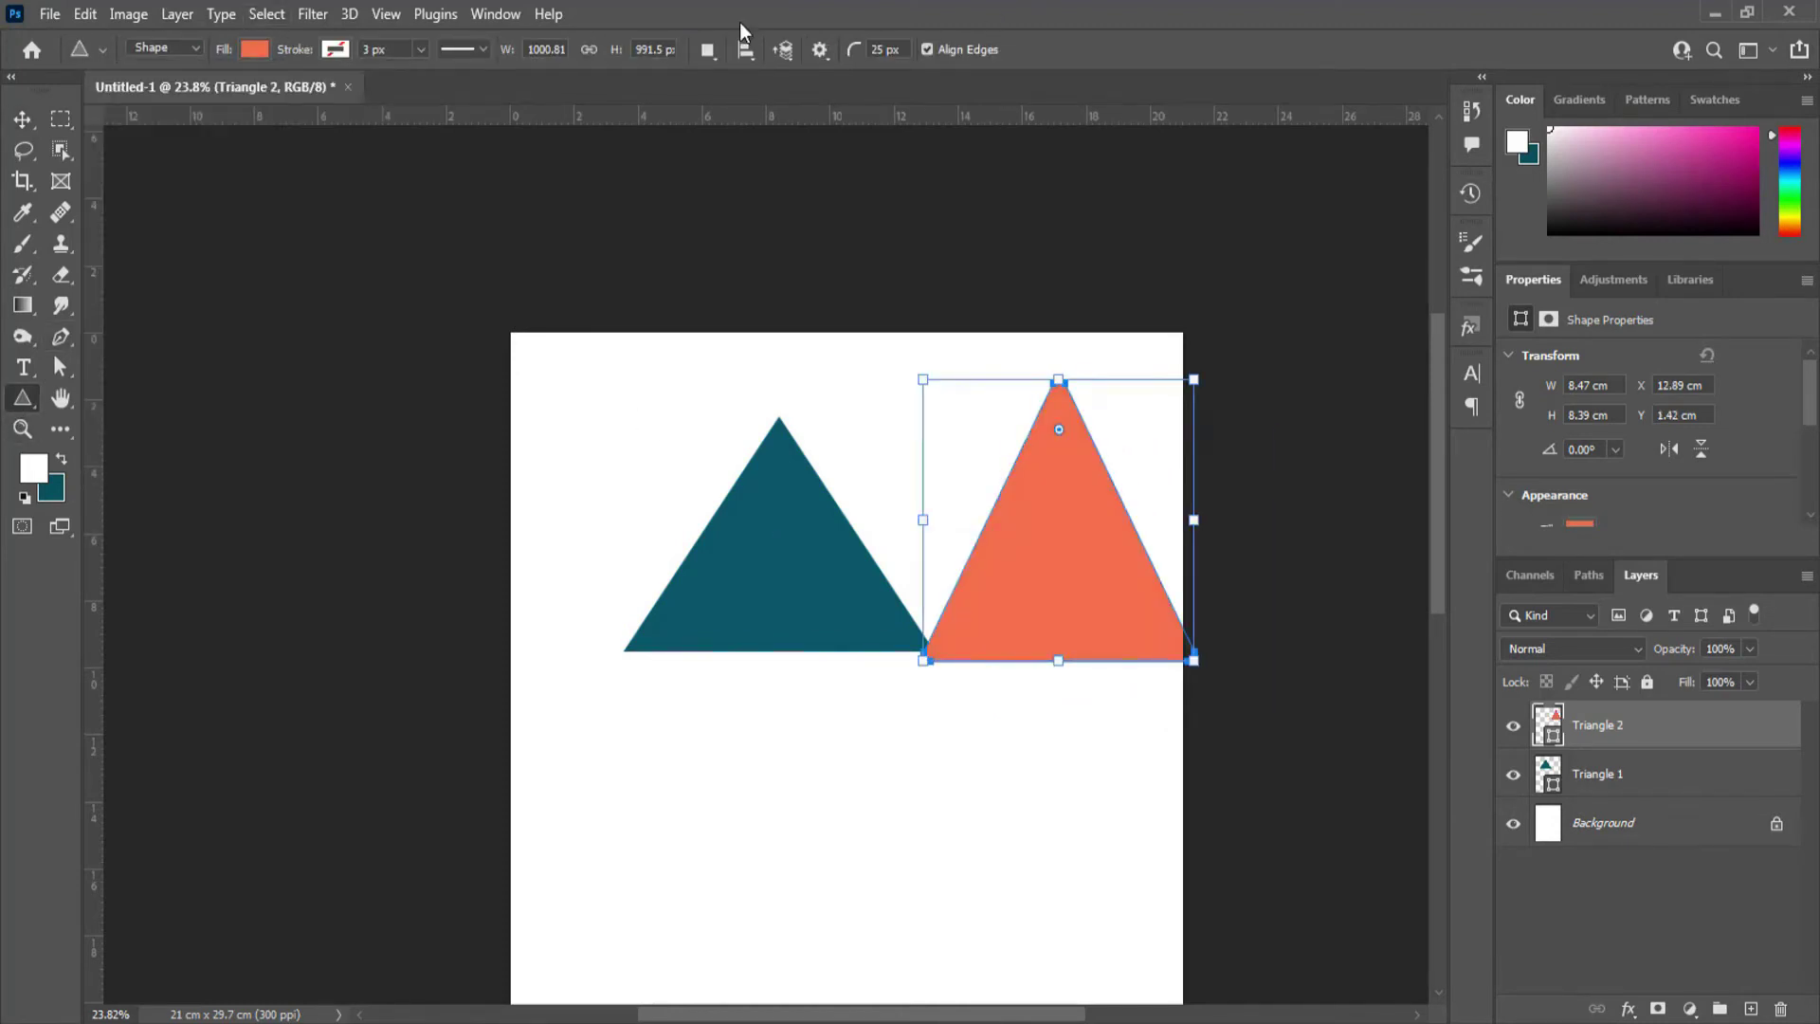
# Move the orange triangle so it overlaps the teal one, compare their top corners up close, and reactivate the Triangle Tool
pyautogui.click(24, 120)
pyautogui.scroll(3, 1089, 528)
pyautogui.moveTo(1195, 465); pyautogui.dragTo(911, 511)
pyautogui.scroll(6, 824, 366)
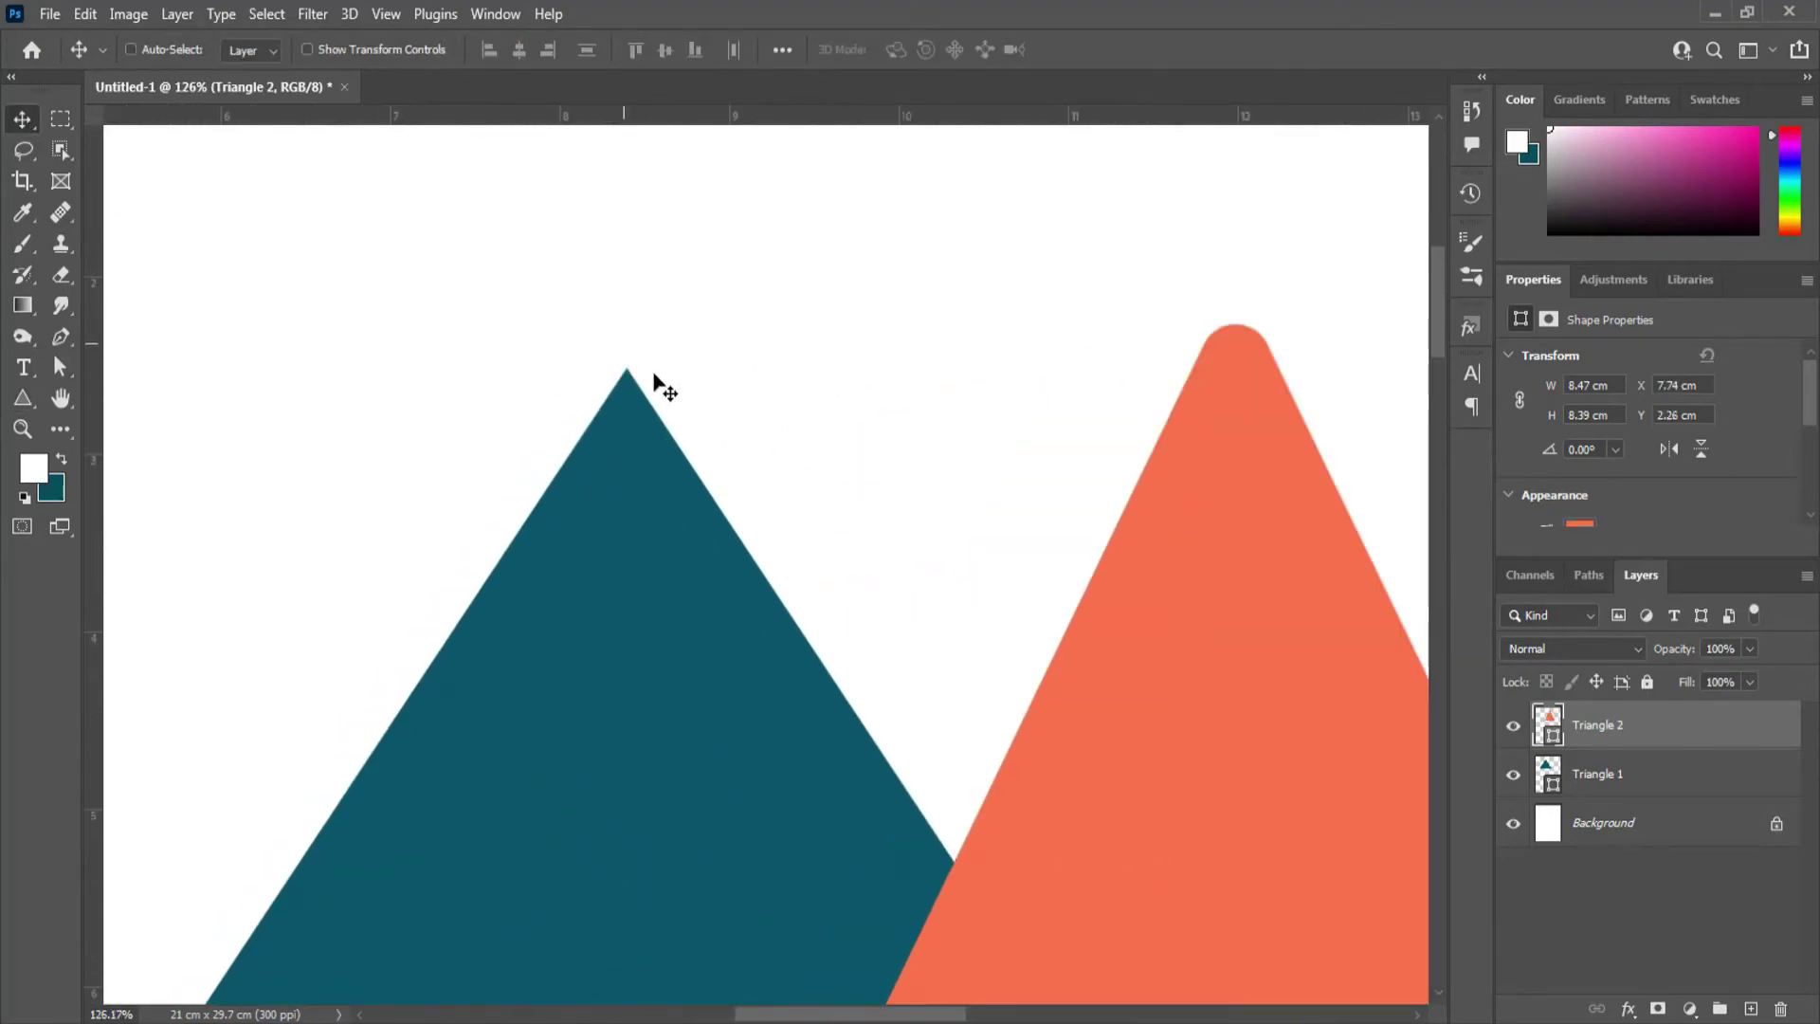
pyautogui.click(19, 400)
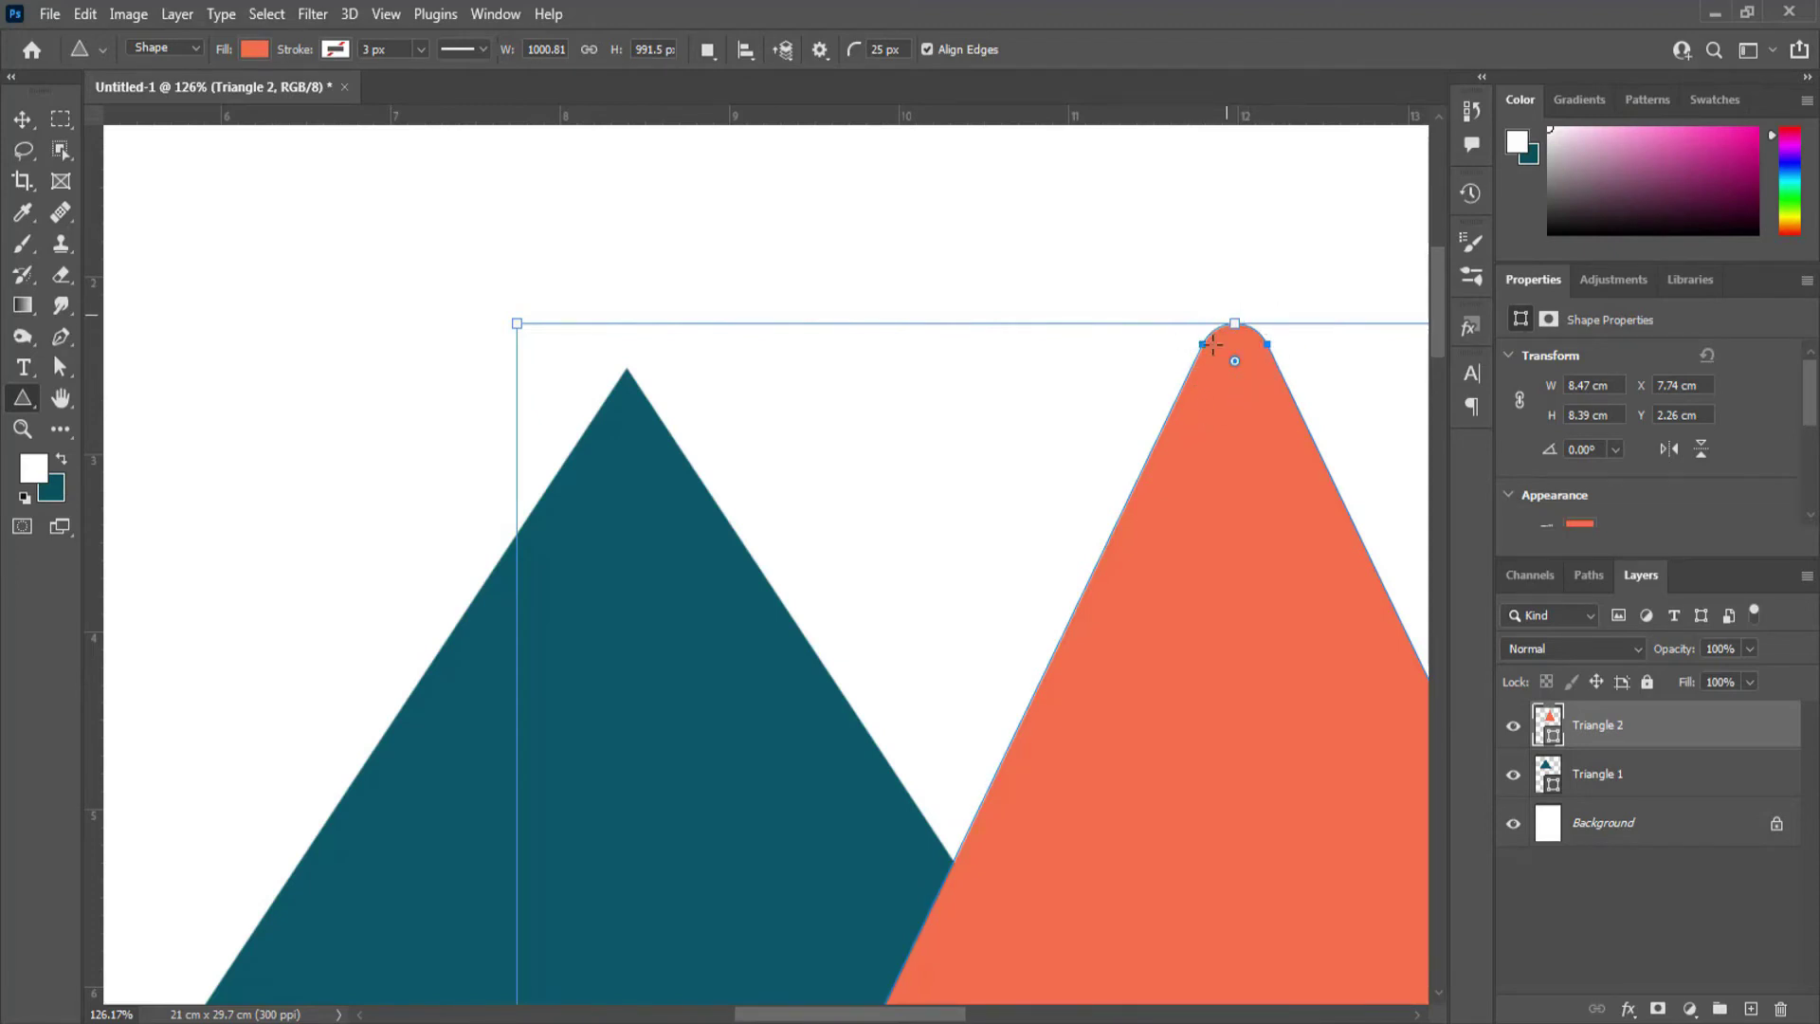
# Delete both the orange and the teal triangle layers so only the Background remains
pyautogui.click(22, 118)
pyautogui.scroll(-5, 967, 682)
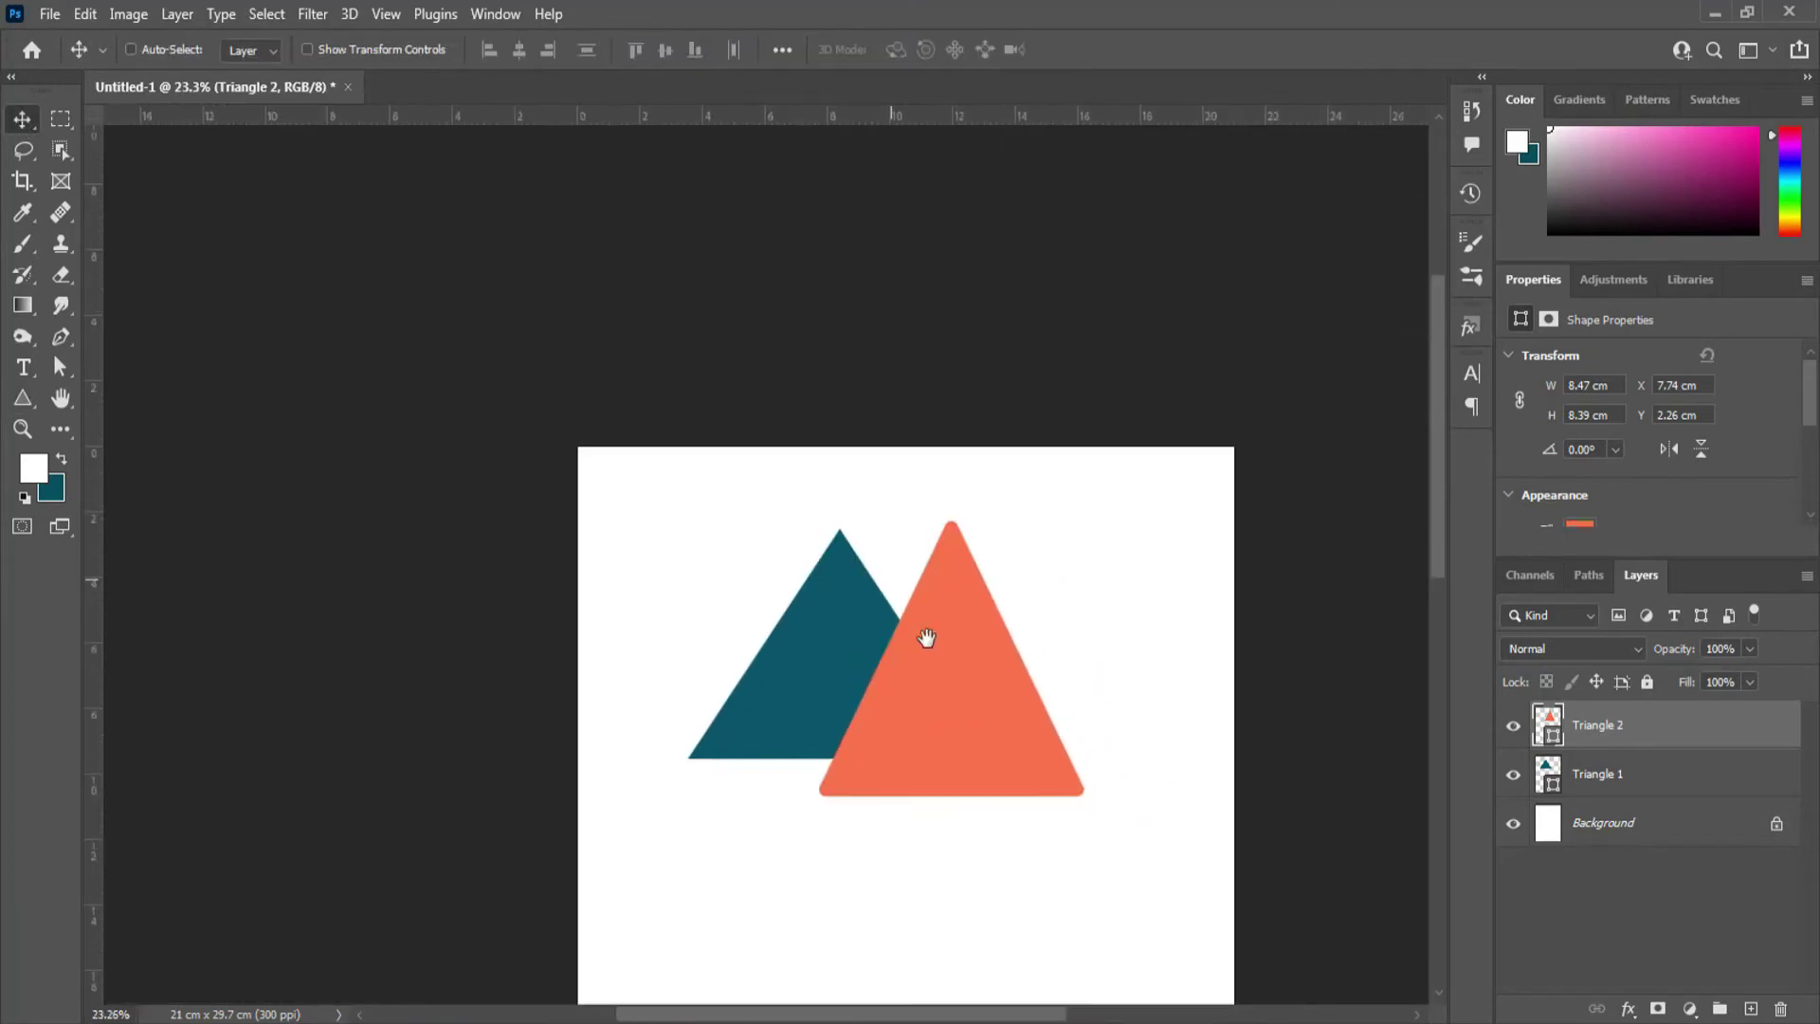
pyautogui.press('Delete')
pyautogui.press('Delete')
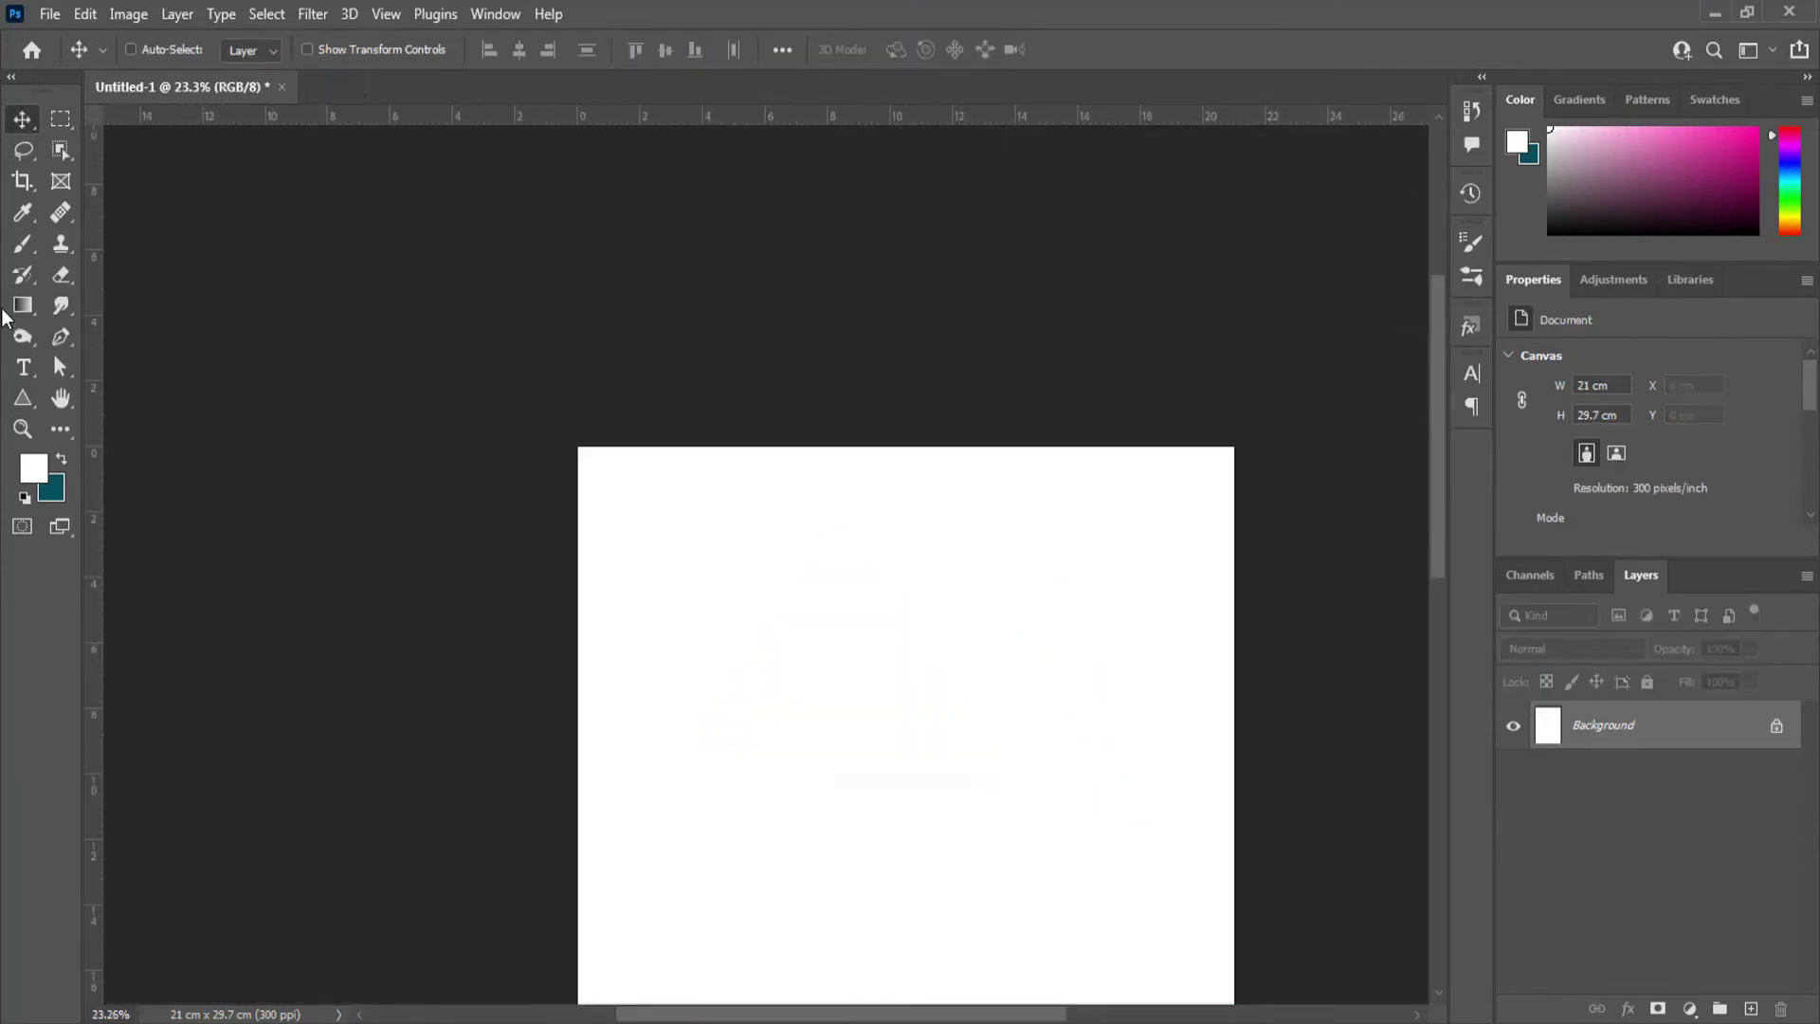
# Draw a proportionally constrained, round-cornered triangle of about 10.1 x 8.81 cm from its center and move it fully onto the page
pyautogui.click(23, 398)
pyautogui.scroll(2, 899, 701)
pyautogui.moveTo(830, 665); pyautogui.dragTo(735, 436)
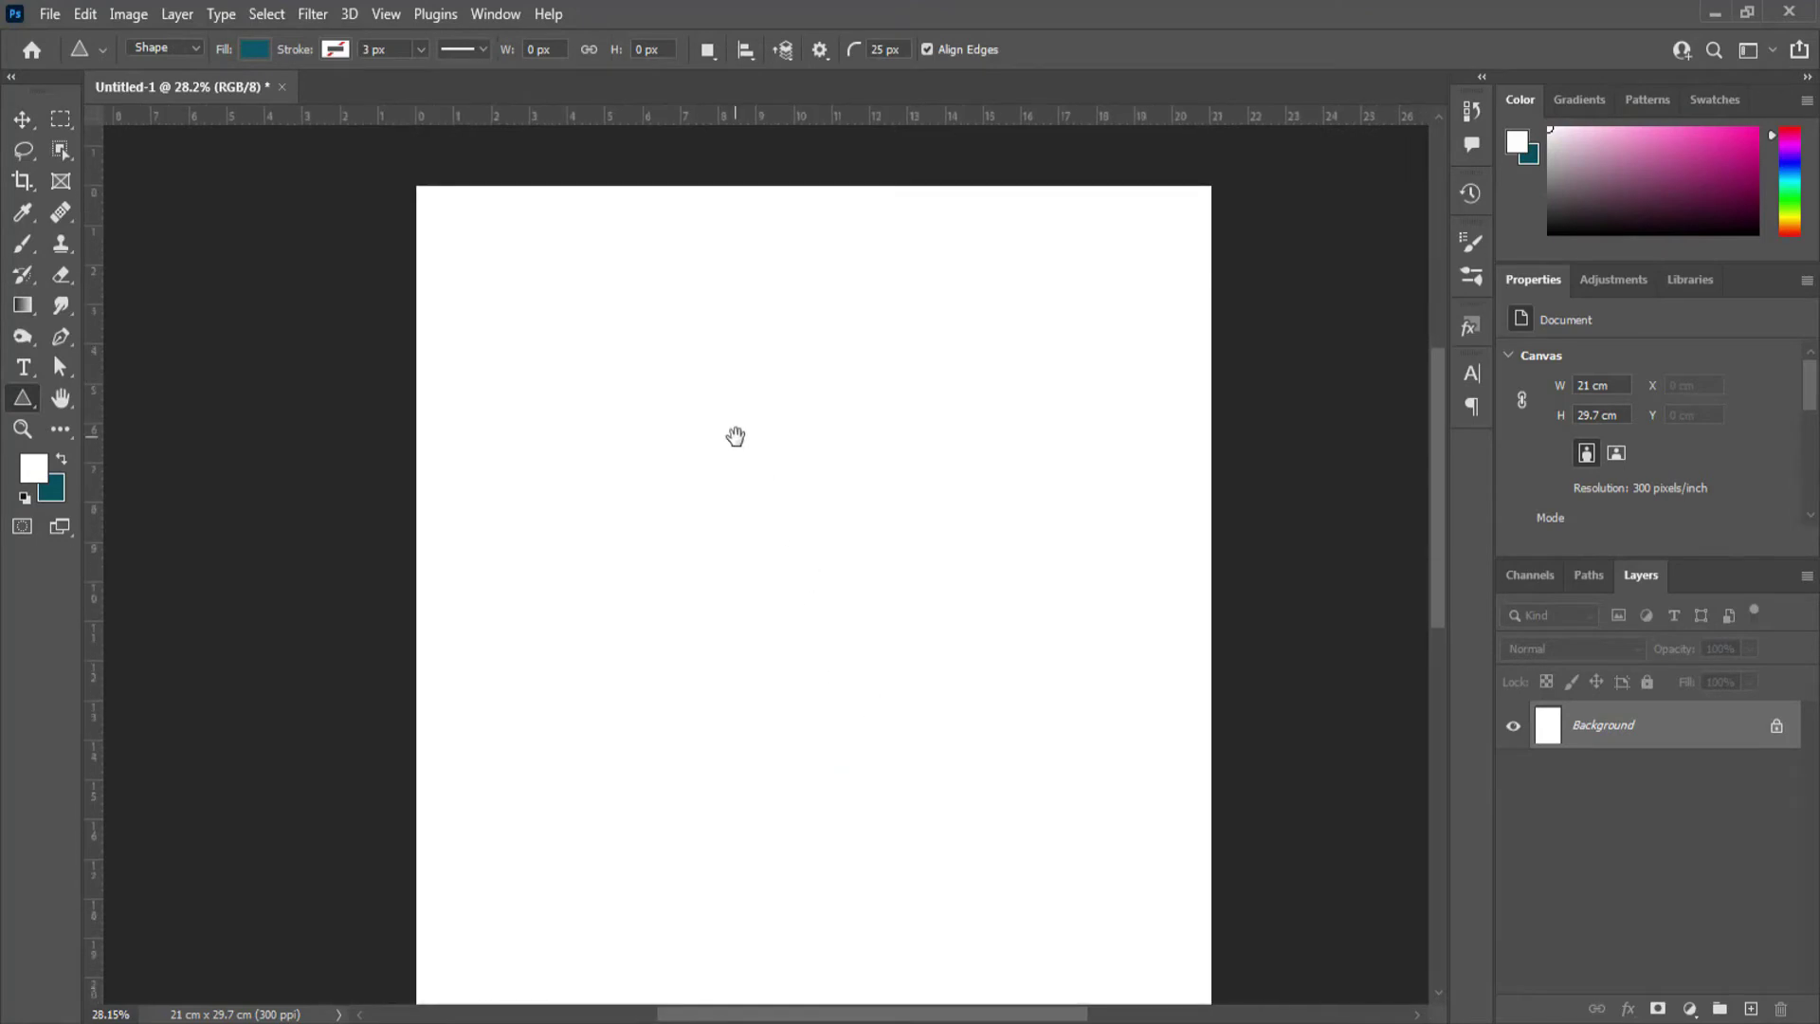
pyautogui.moveTo(659, 320); pyautogui.dragTo(854, 563)
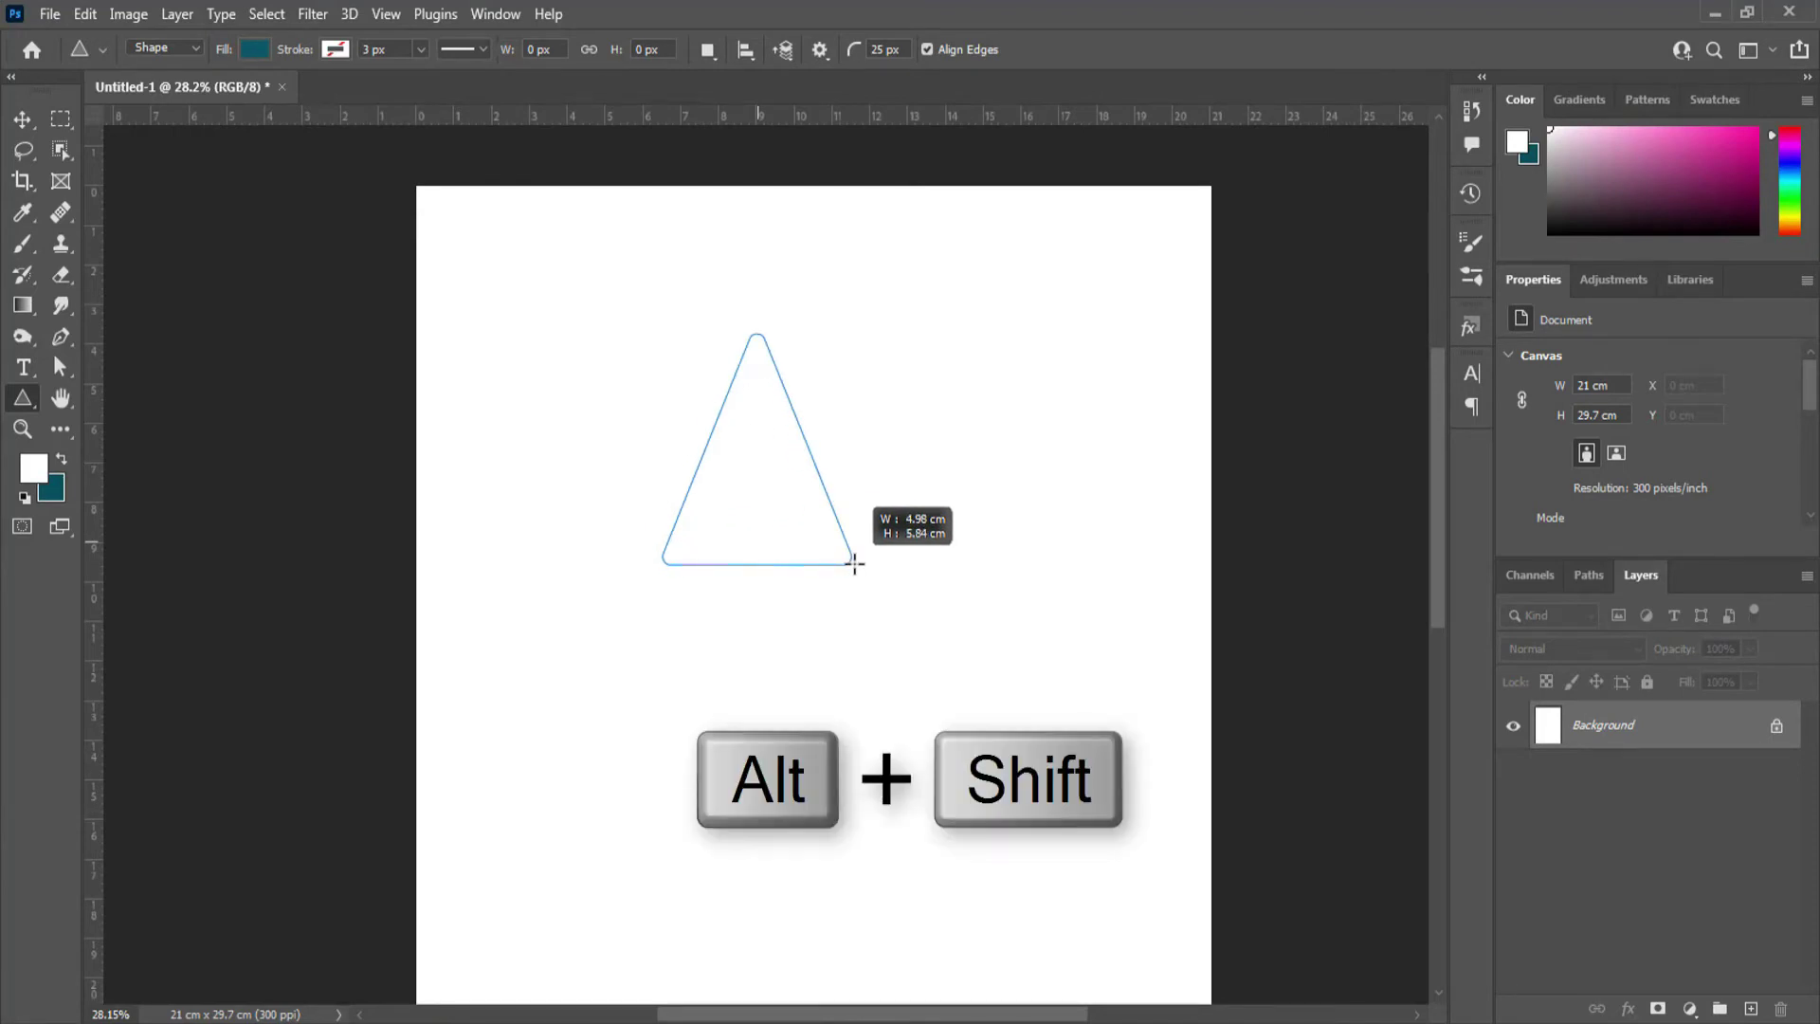
pyautogui.moveTo(854, 563); pyautogui.dragTo(929, 558)
pyautogui.press('v')
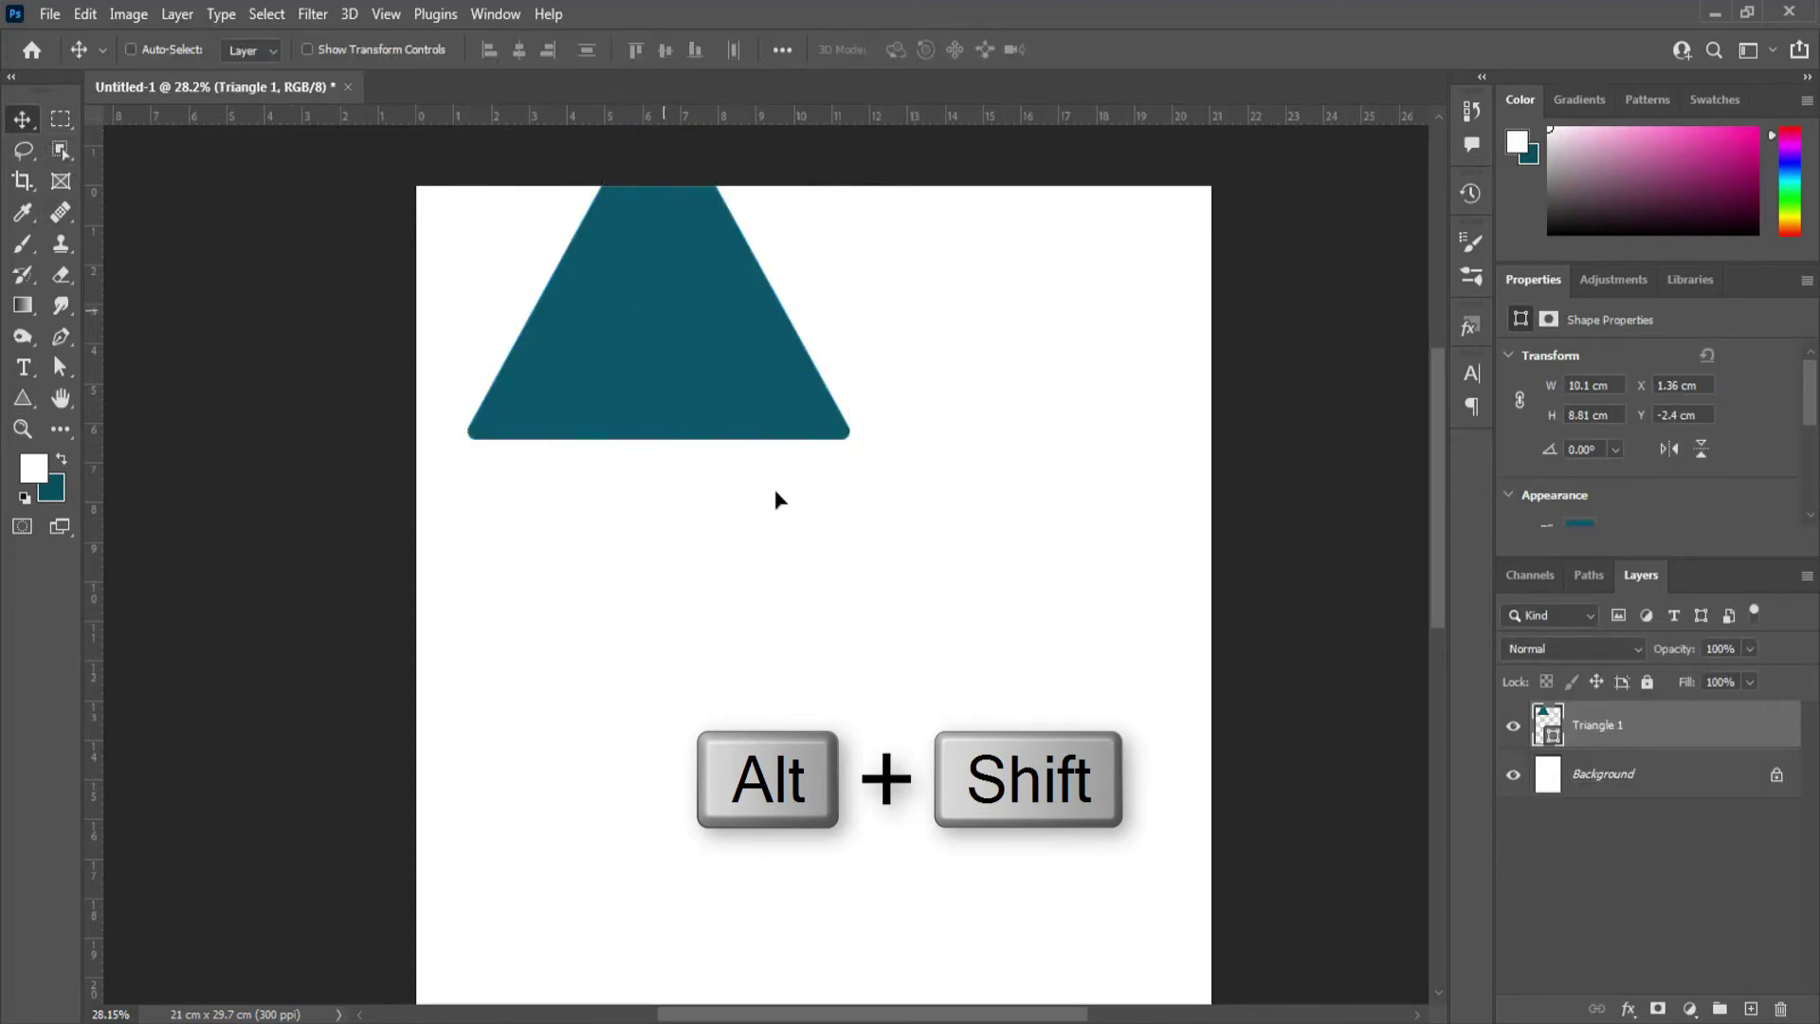
pyautogui.moveTo(721, 401); pyautogui.dragTo(846, 586)
pyautogui.scroll(3, 850, 537)
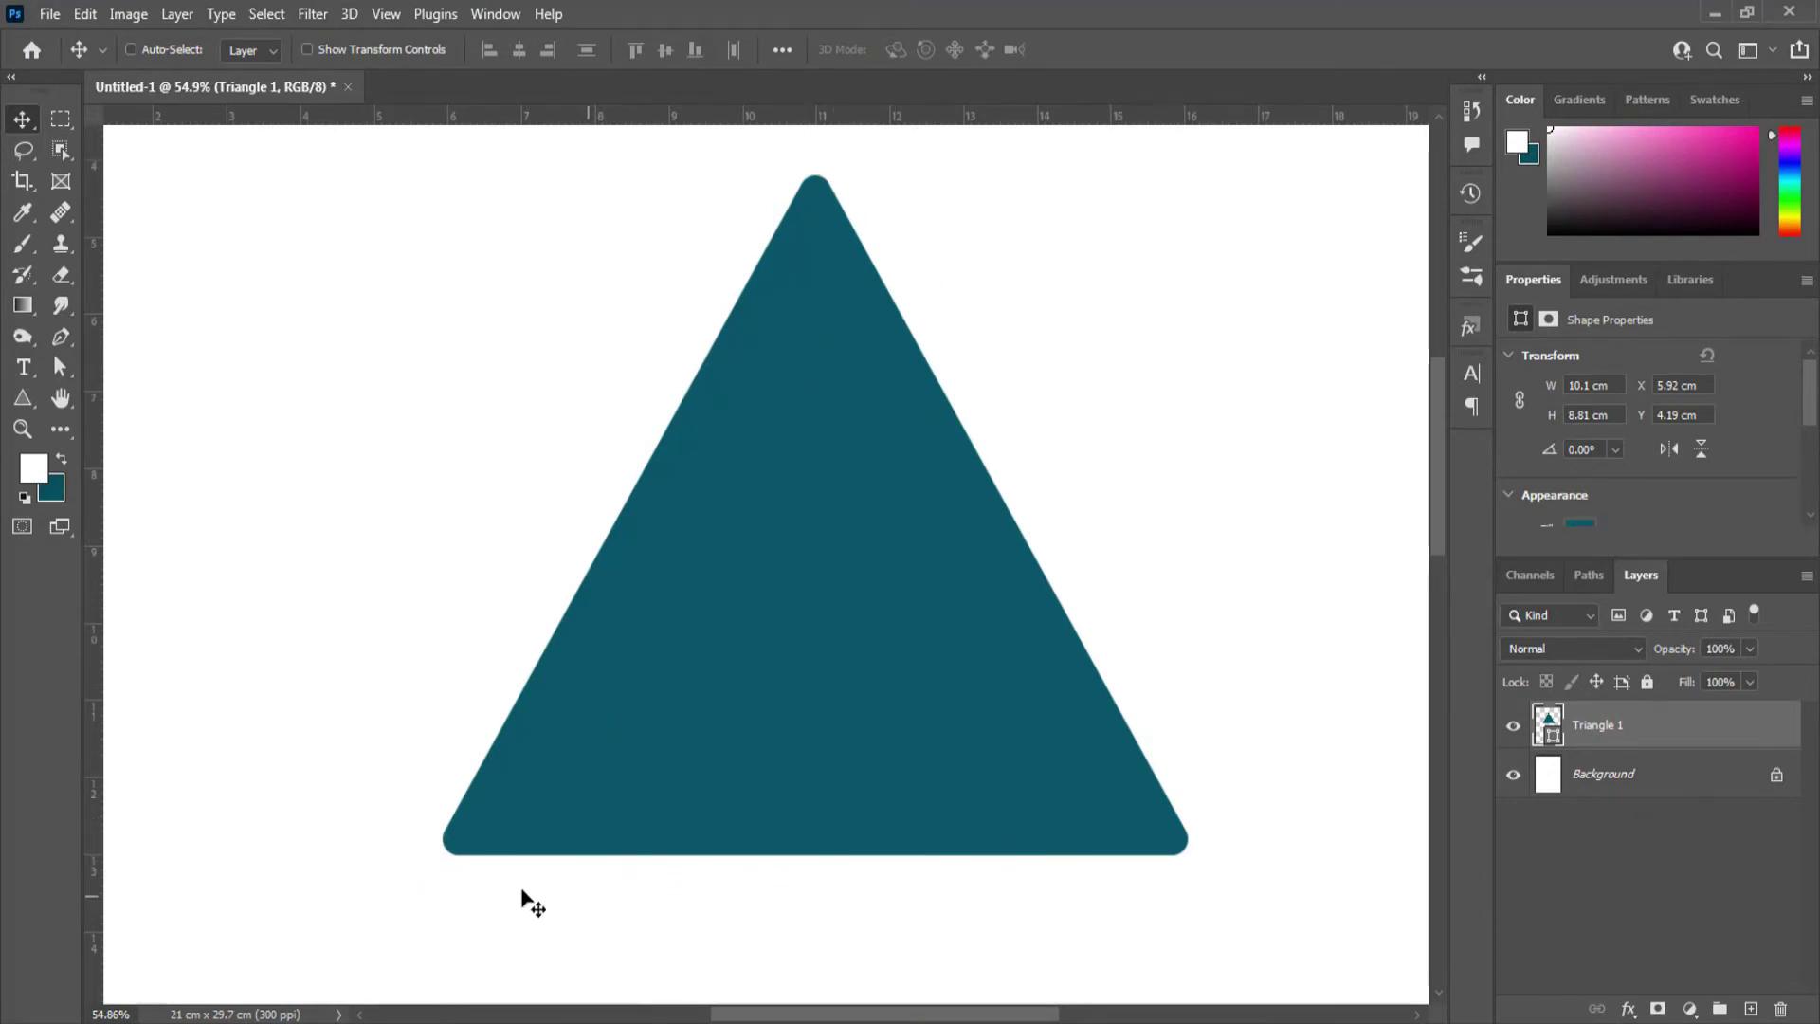
# Set the Triangle Tool's corner radius to 0 px
pyautogui.click(23, 399)
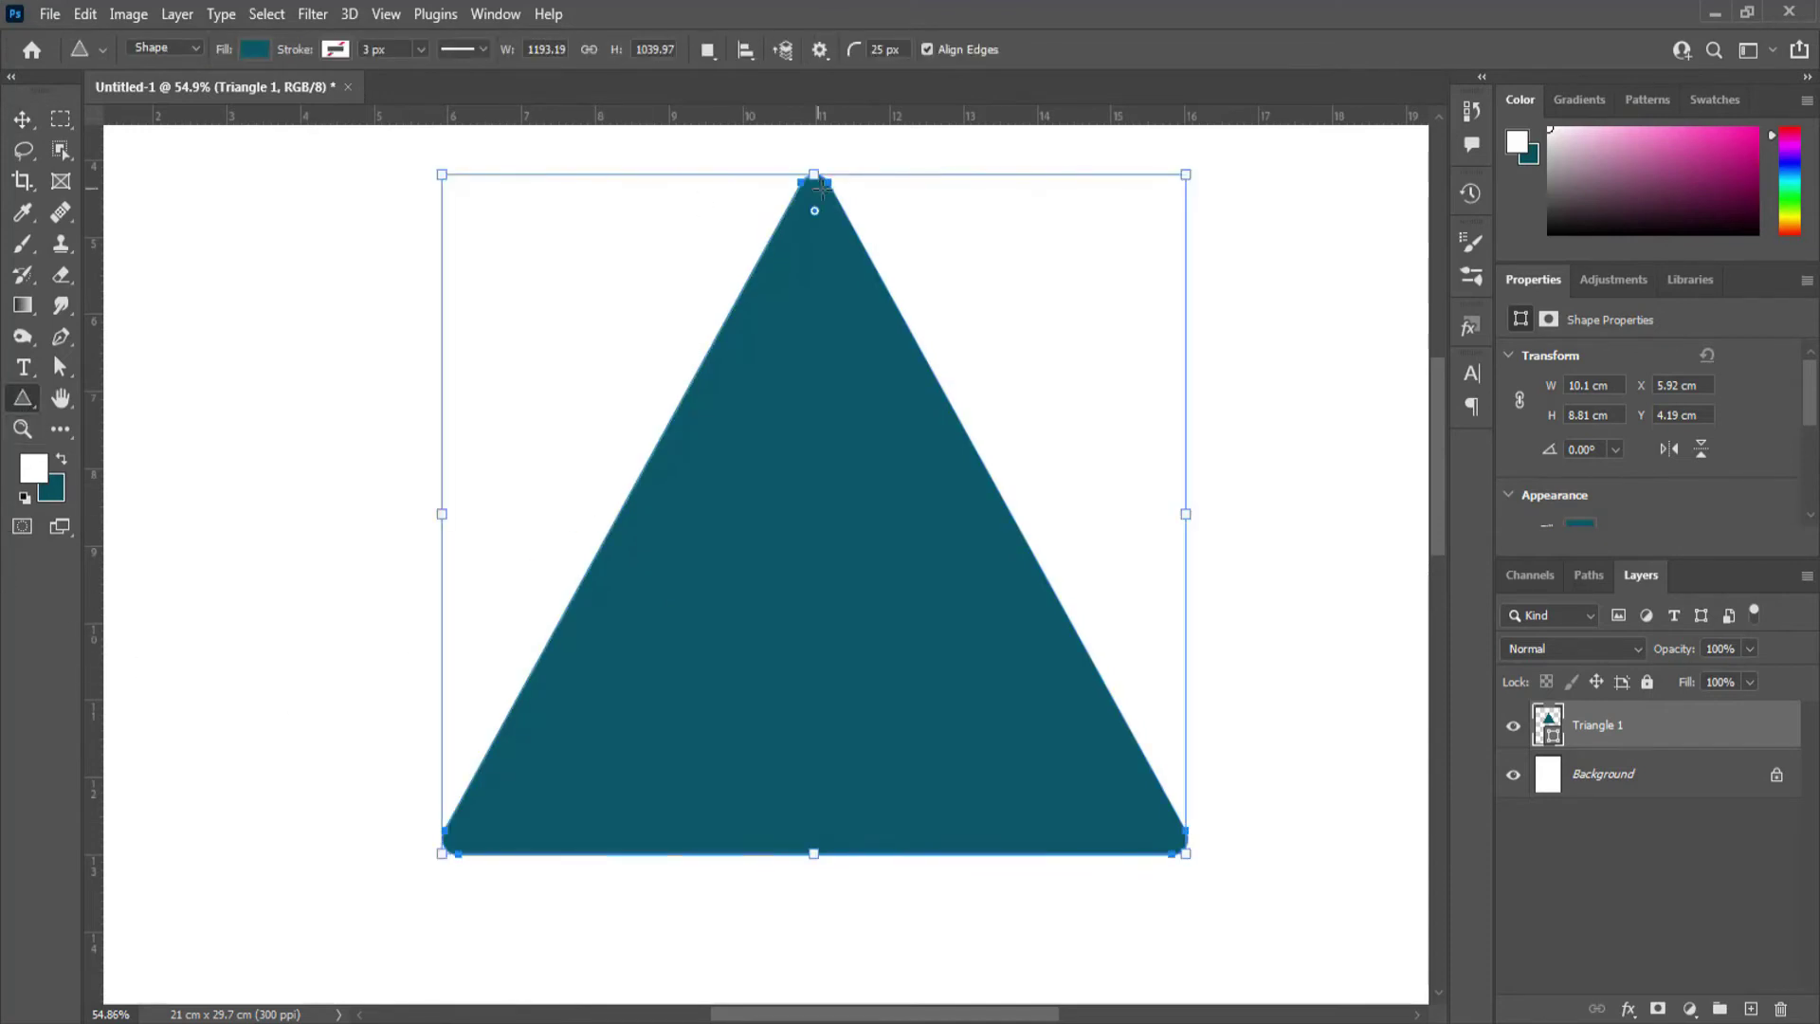
pyautogui.click(26, 120)
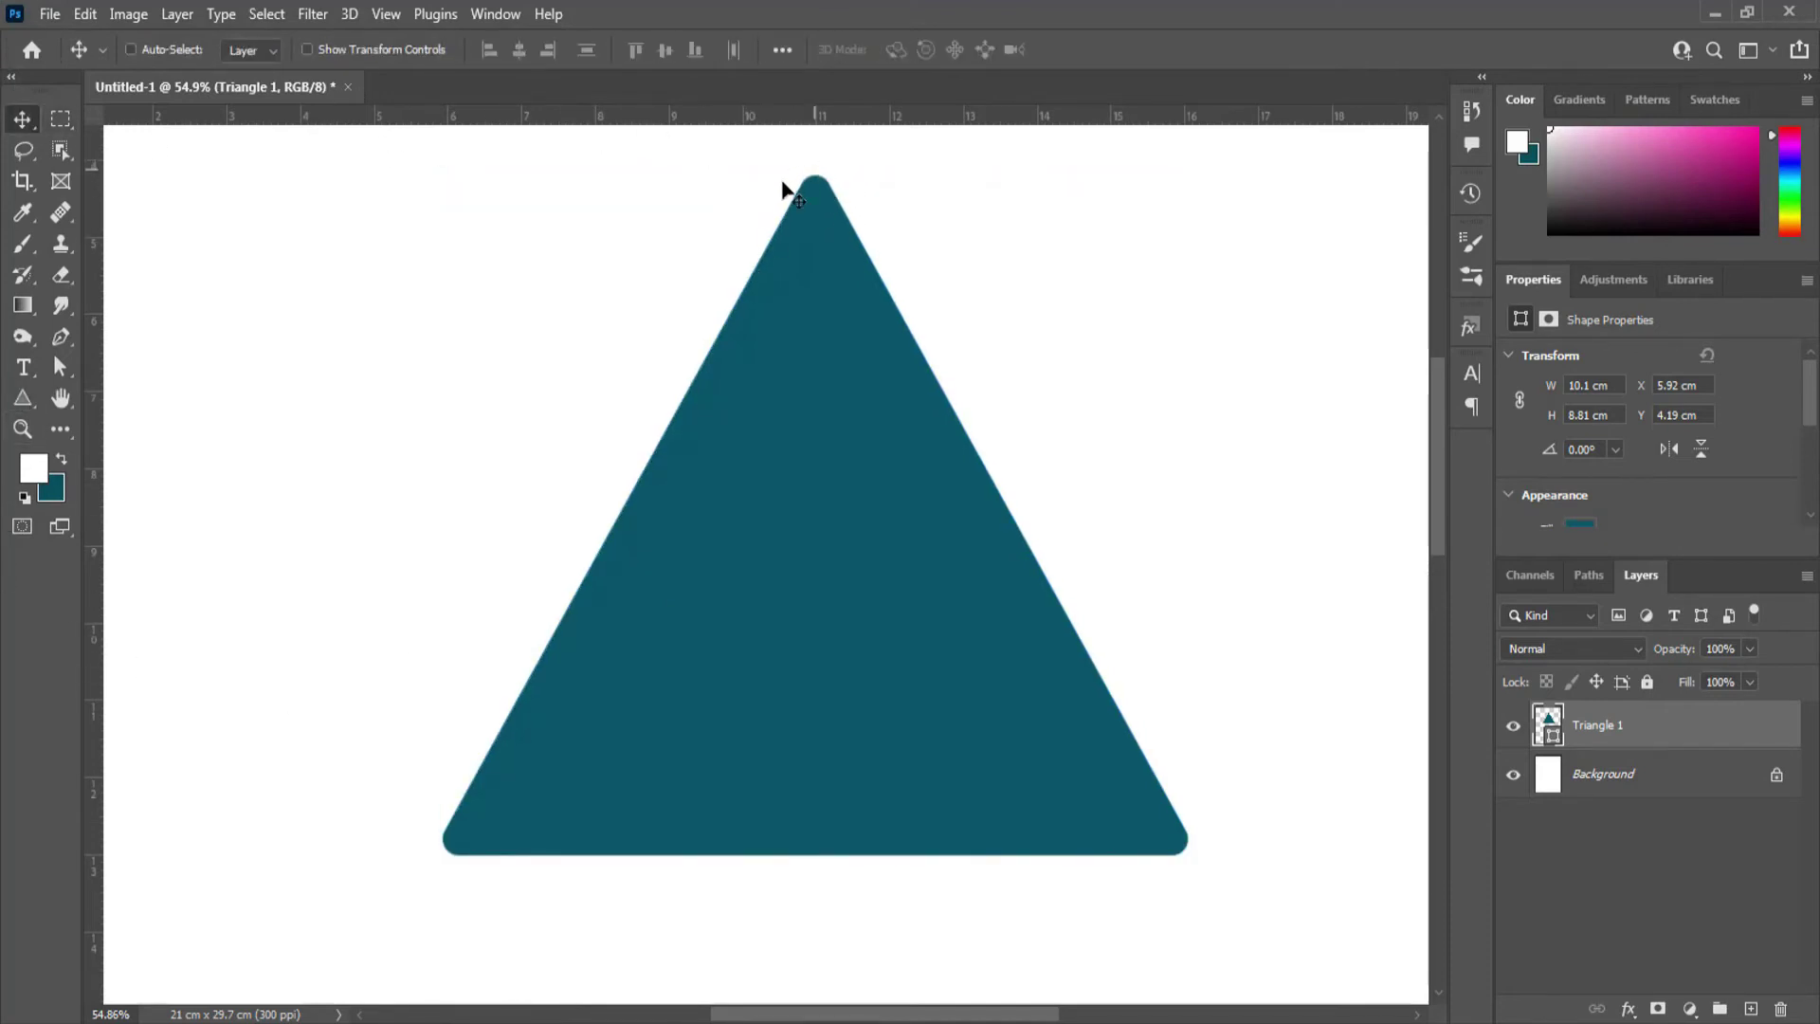
pyautogui.click(23, 398)
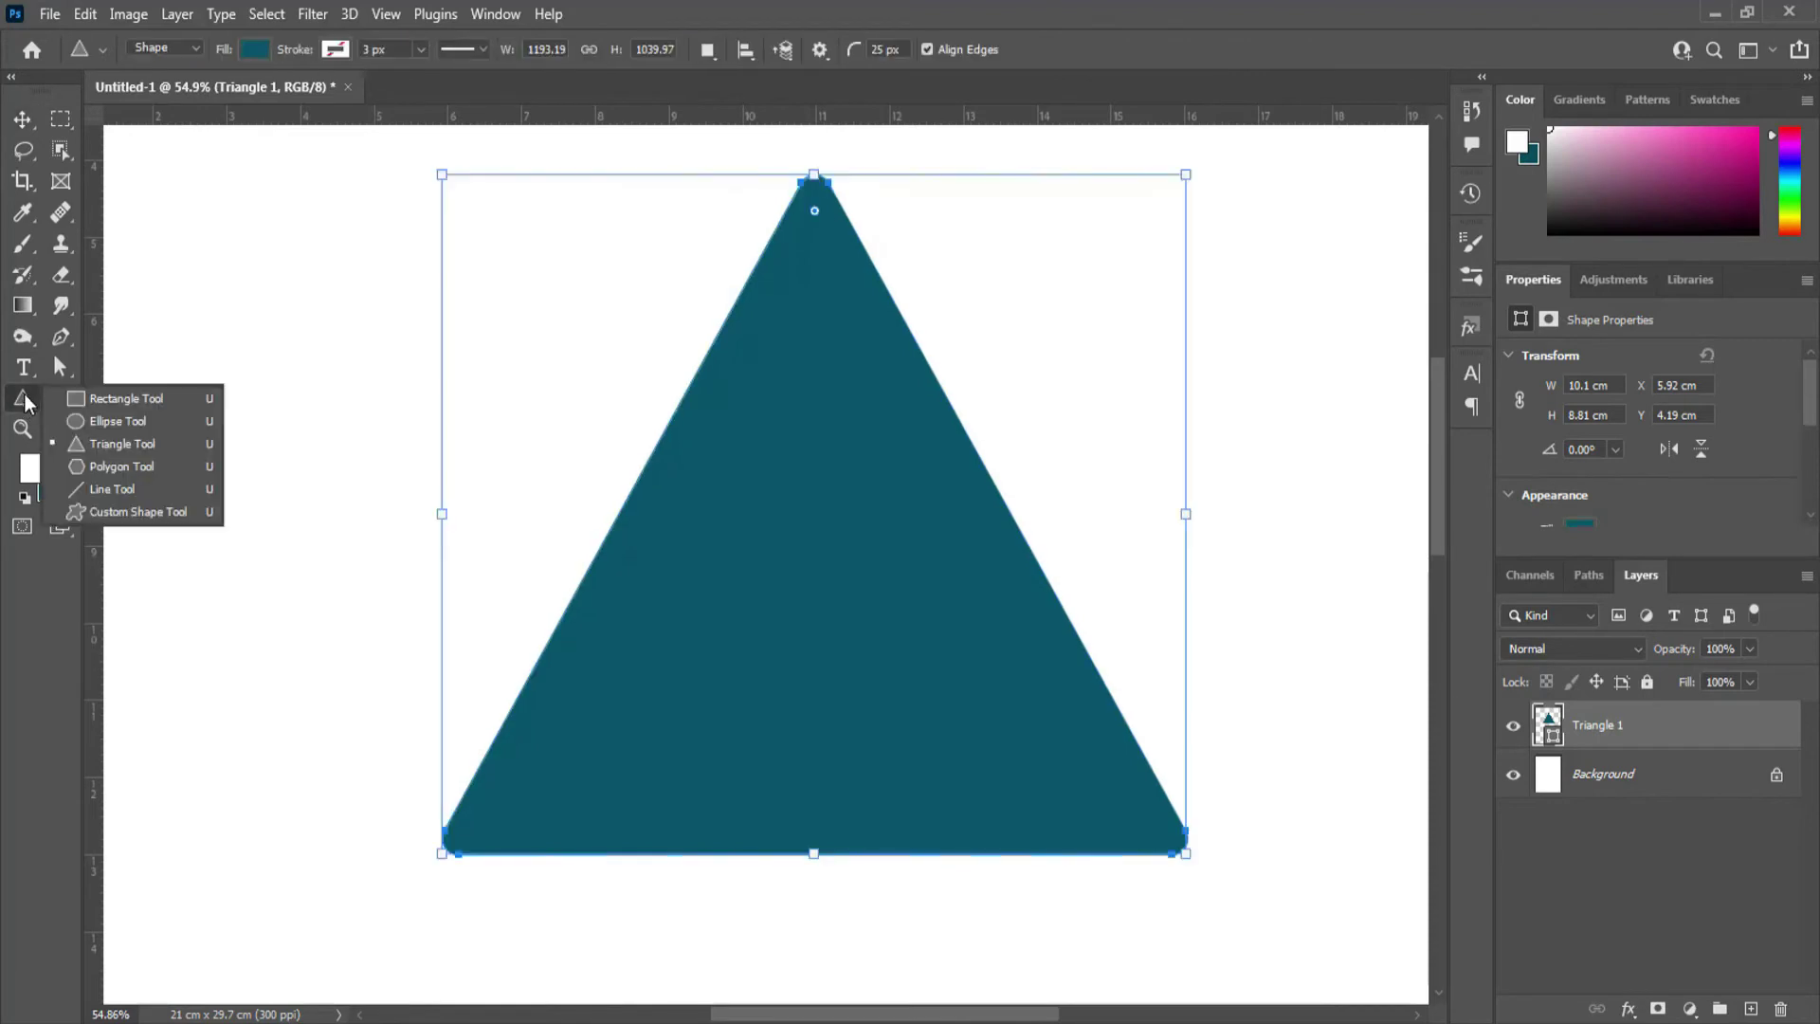
pyautogui.click(98, 450)
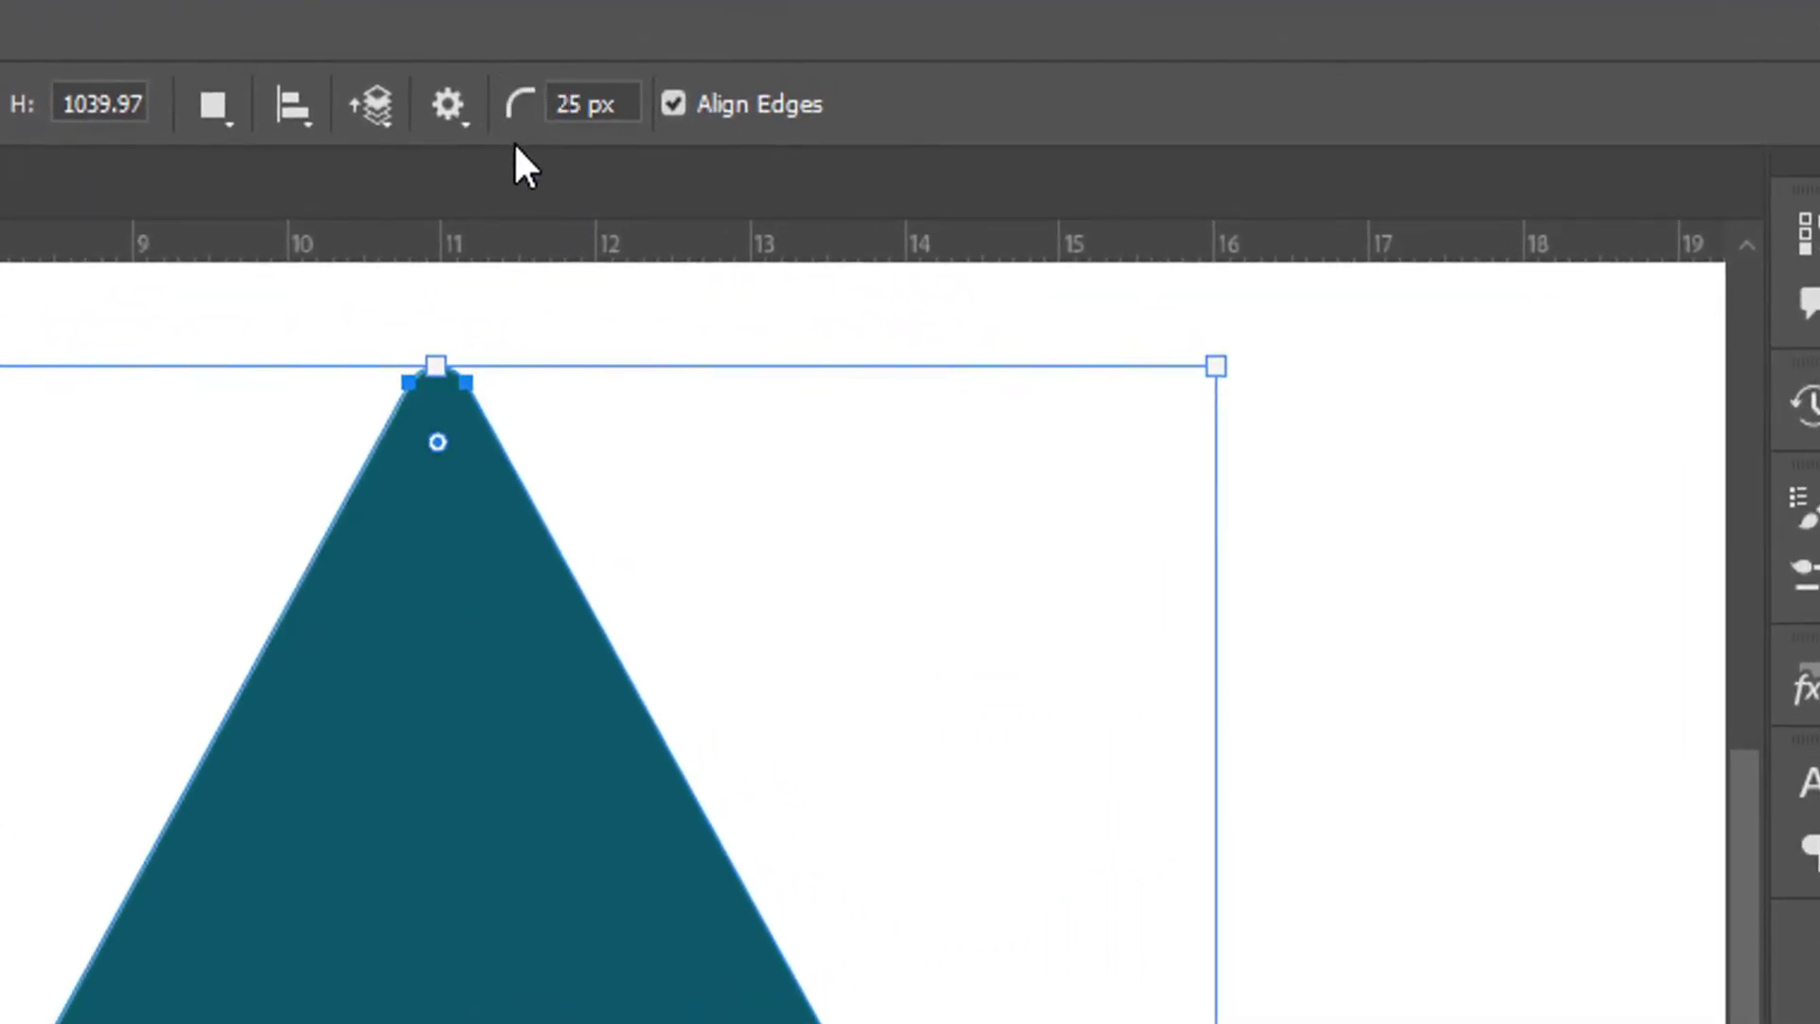
pyautogui.click(581, 107)
pyautogui.write('0')
pyautogui.press('Return')
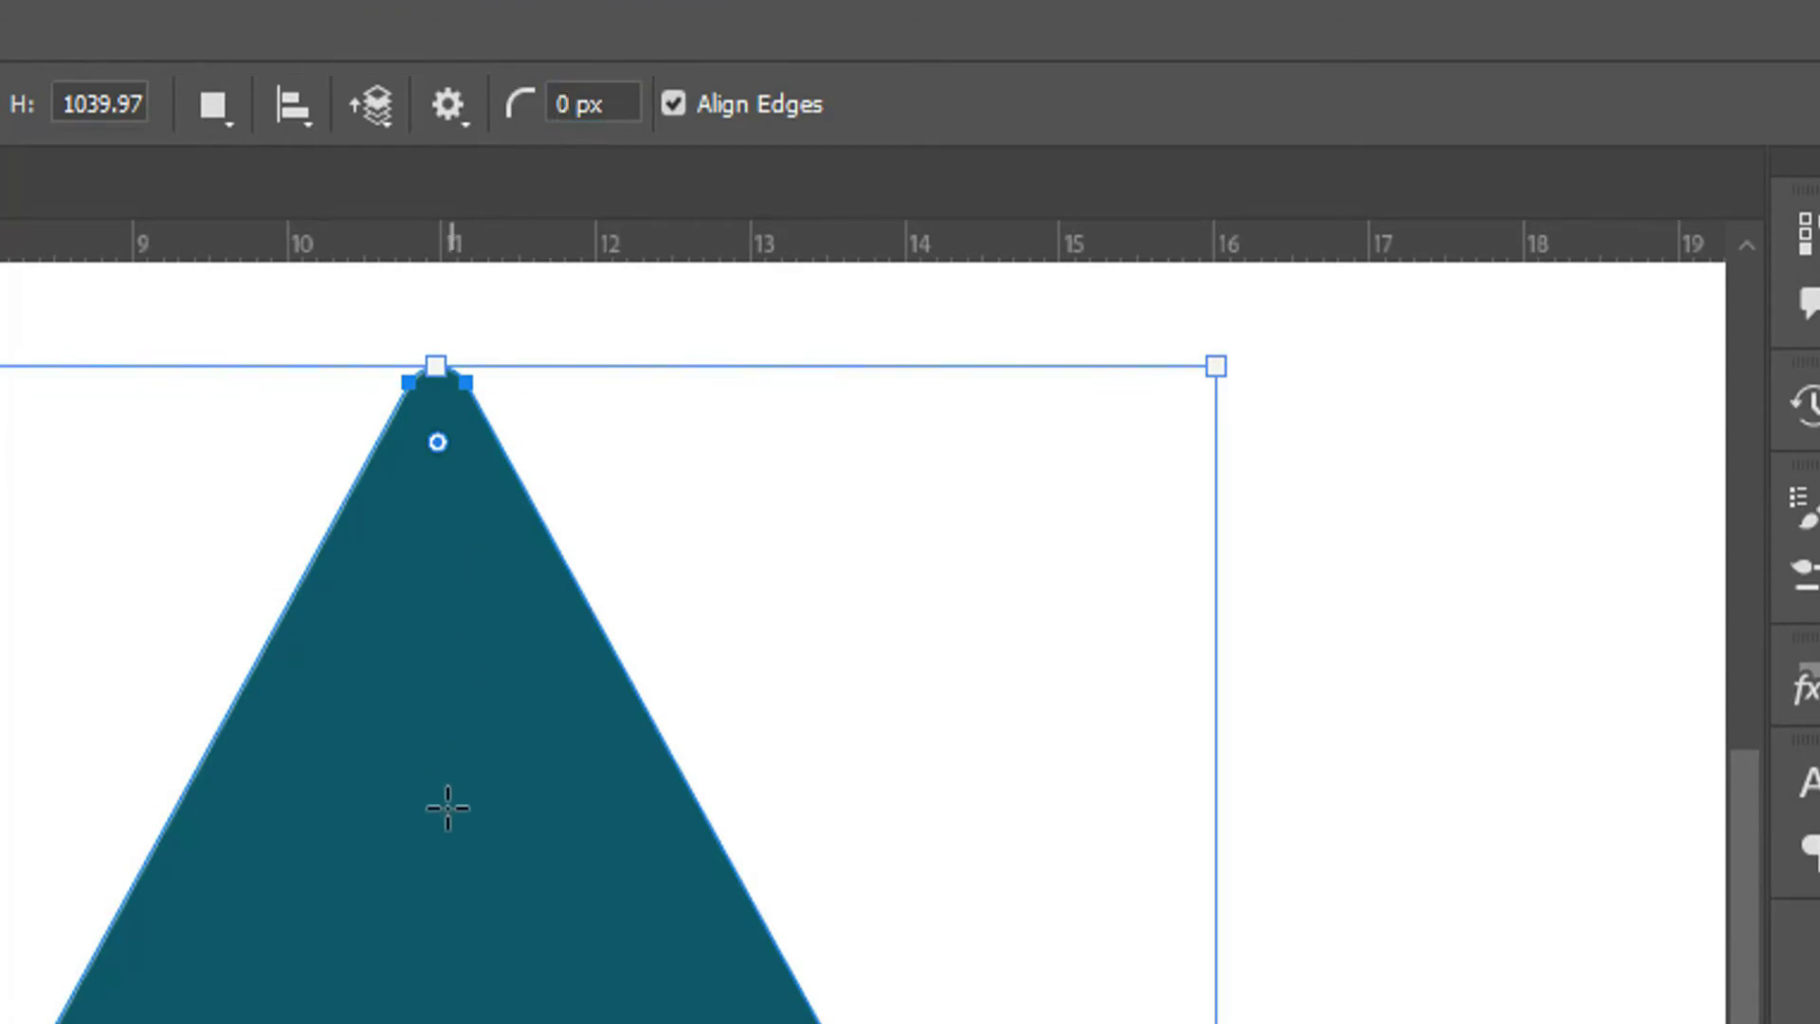
# Draw a constrained sharp-cornered triangle of about 9.31 x 8.06 cm from its center, move it below the rounded one and inspect its corners
pyautogui.scroll(-8, 434, 844)
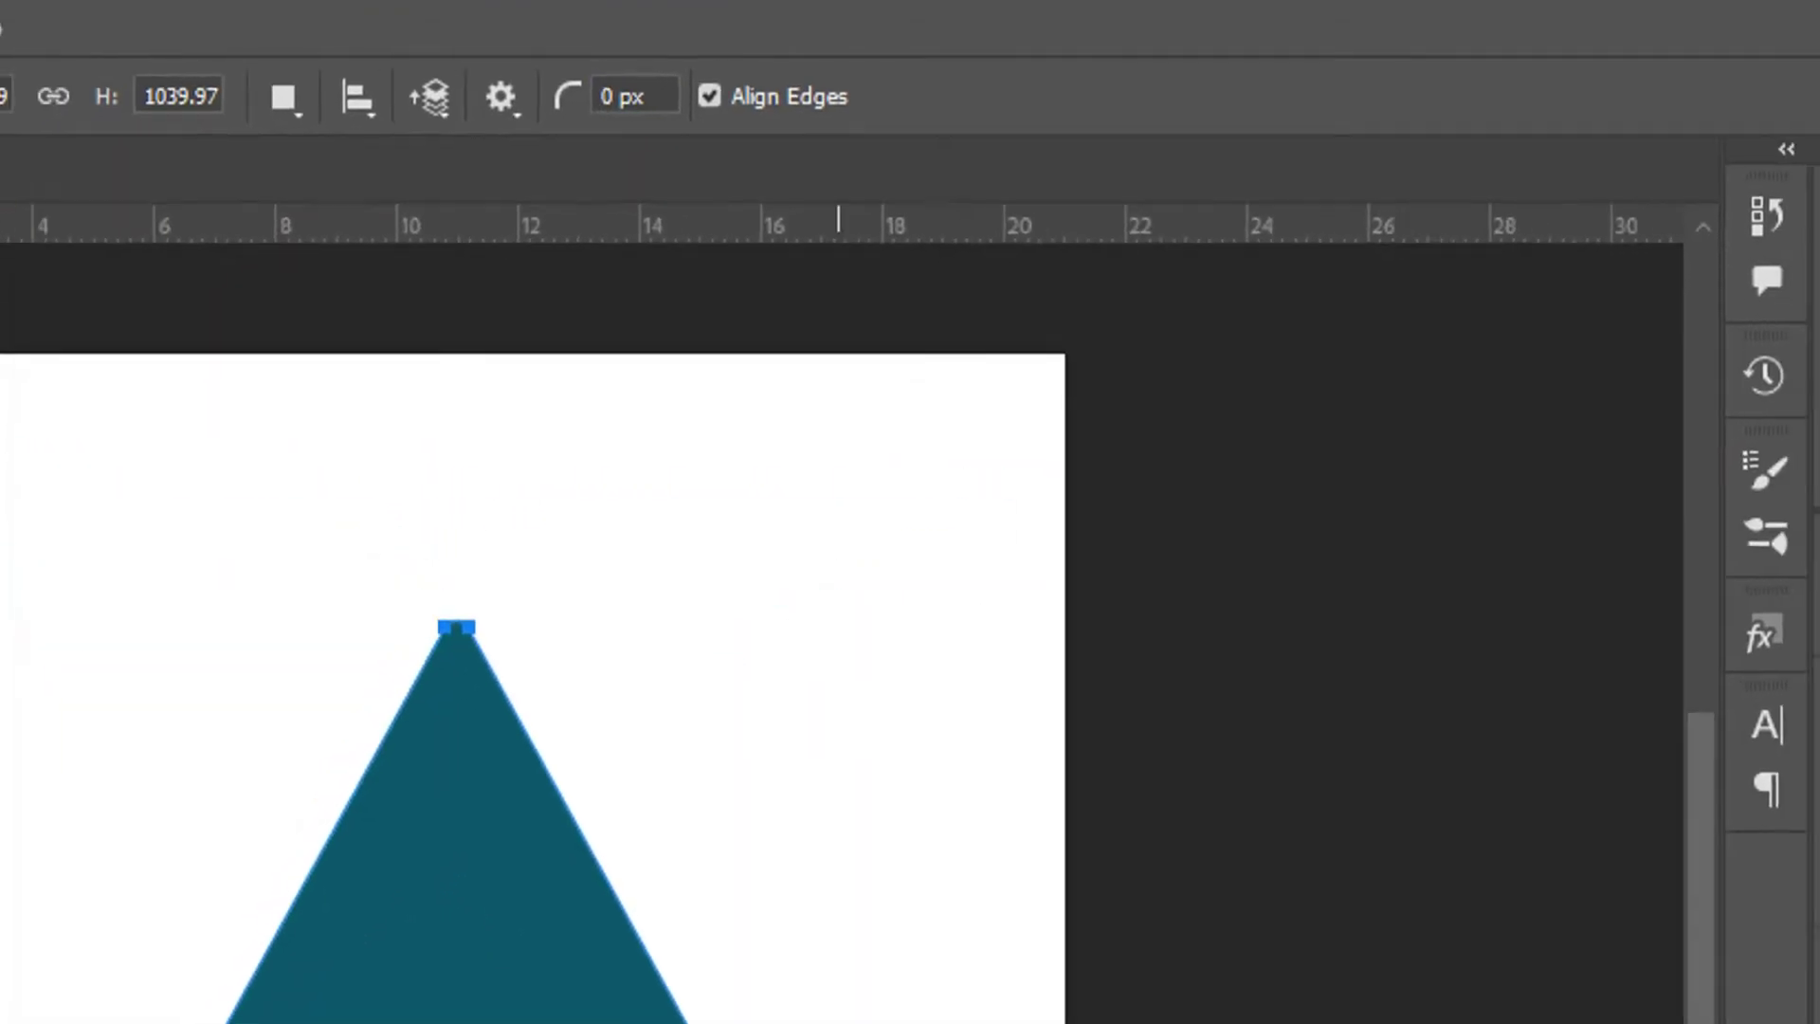
pyautogui.moveTo(541, 715)
pyautogui.mouseDown()
pyautogui.moveTo(946, 929)
pyautogui.moveTo(893, 895)
pyautogui.mouseUp()
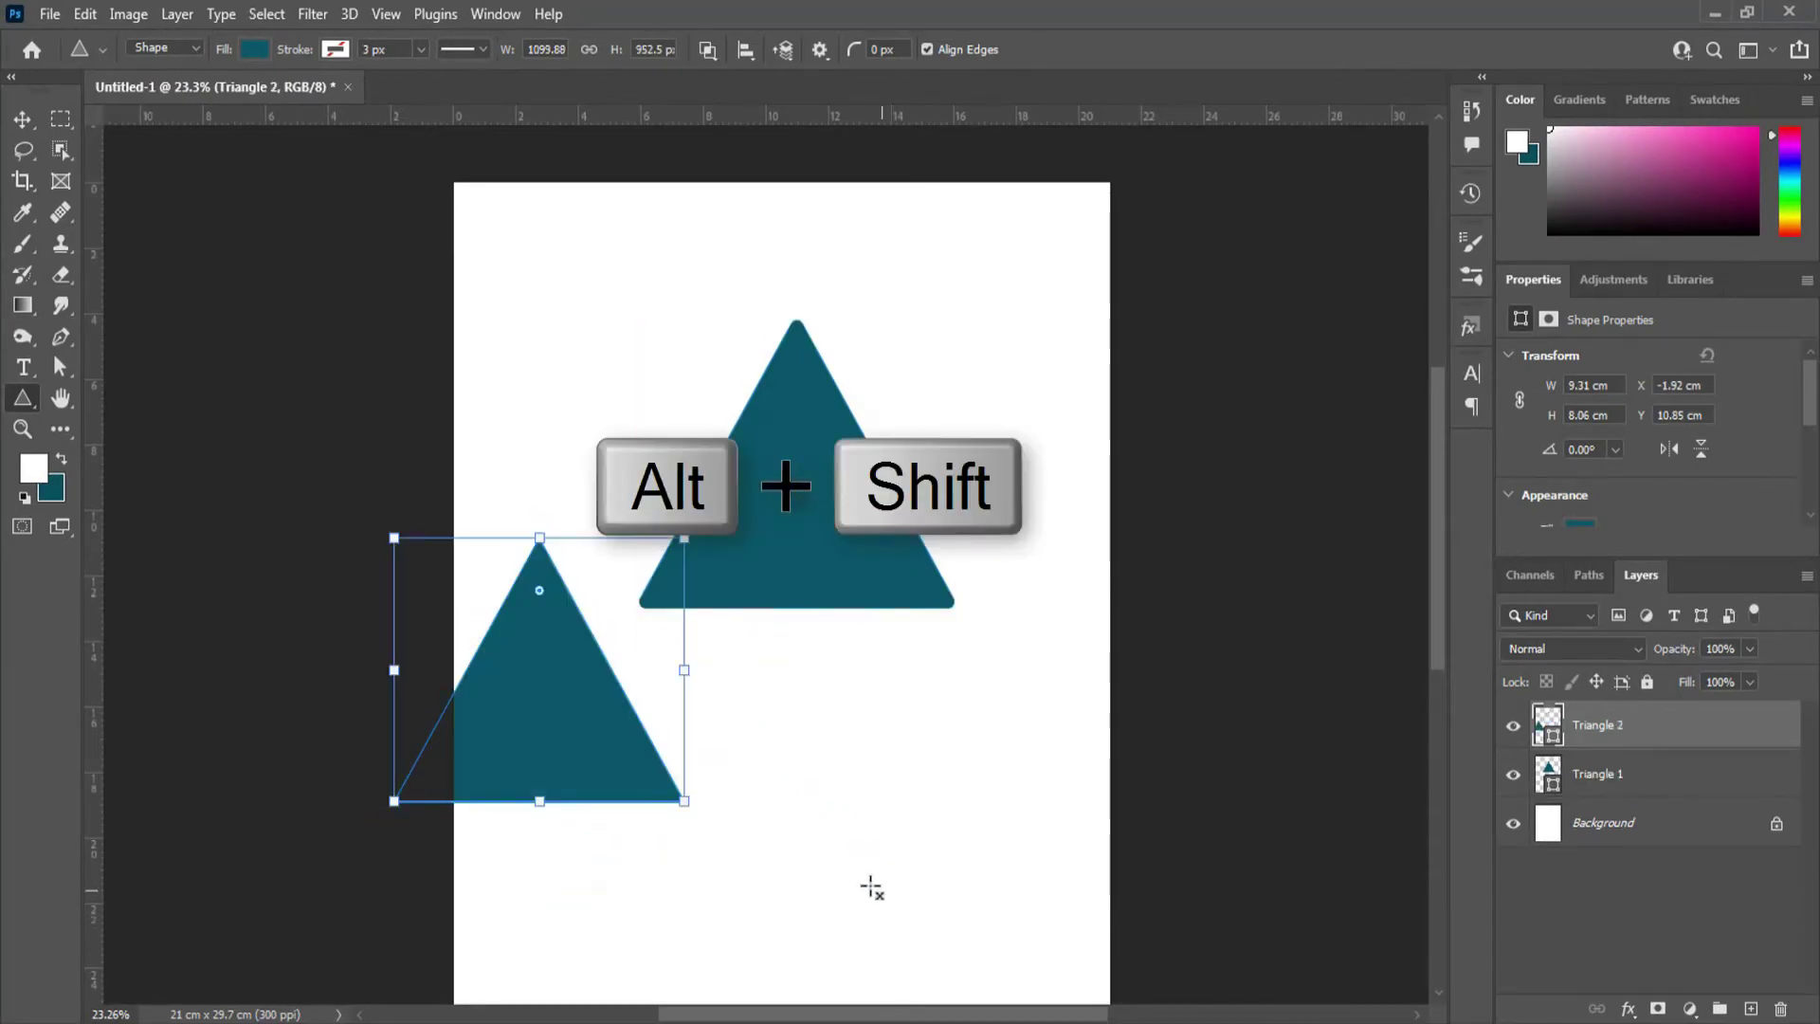
pyautogui.press('v')
pyautogui.moveTo(531, 697); pyautogui.dragTo(735, 811)
pyautogui.scroll(5, 734, 820)
pyautogui.scroll(-3, 894, 674)
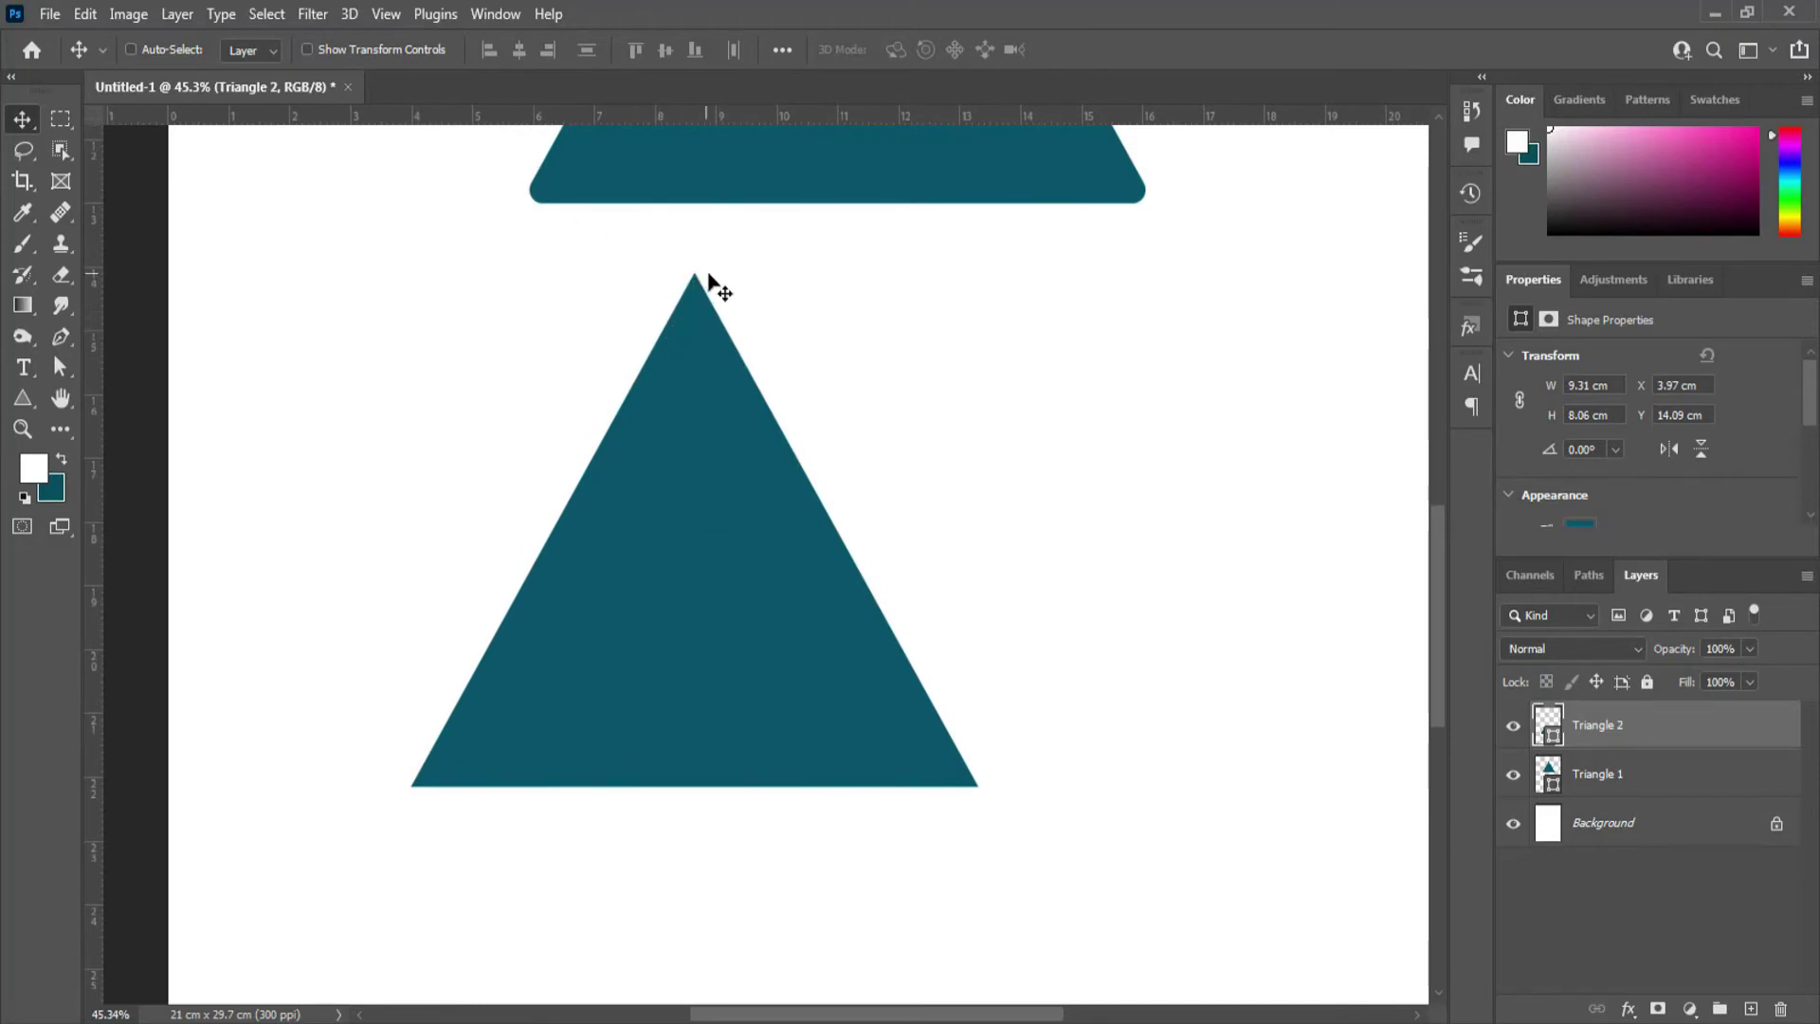
pyautogui.scroll(-4, 980, 713)
pyautogui.moveTo(964, 658); pyautogui.dragTo(958, 699)
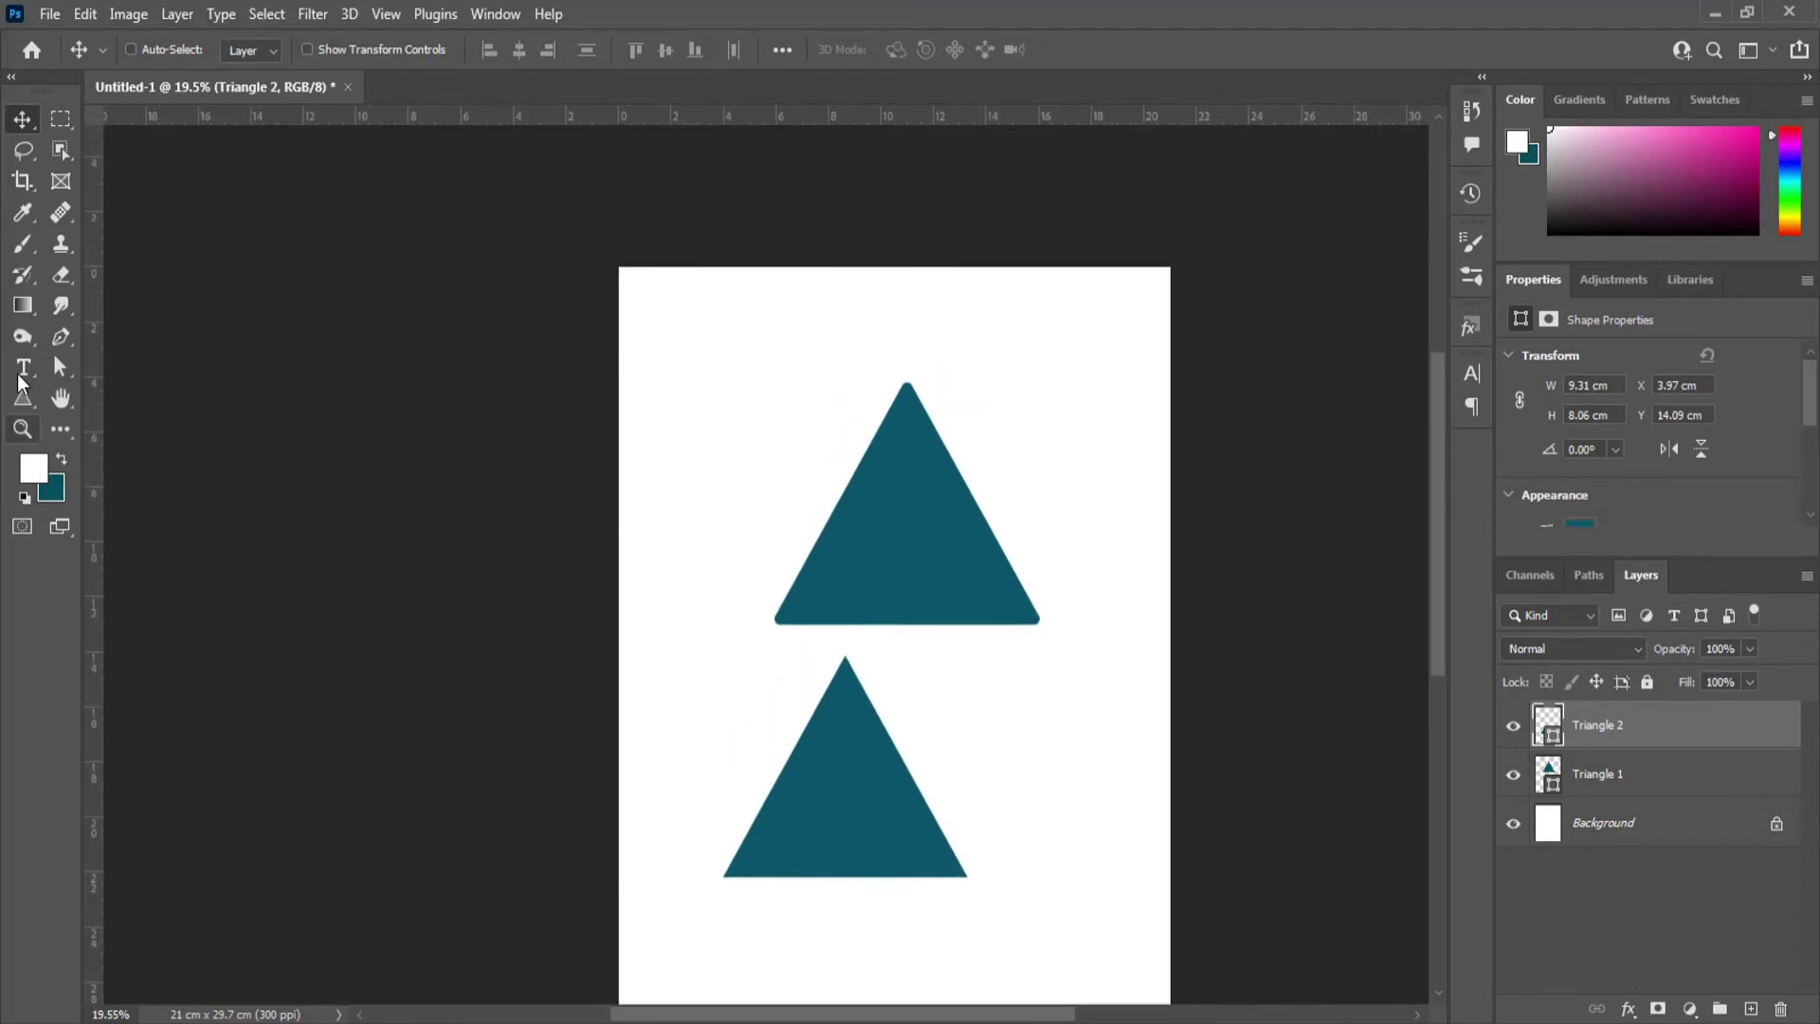
# Activate the Polygon Tool and review its drawing modes, keeping Shape
pyautogui.click(23, 400)
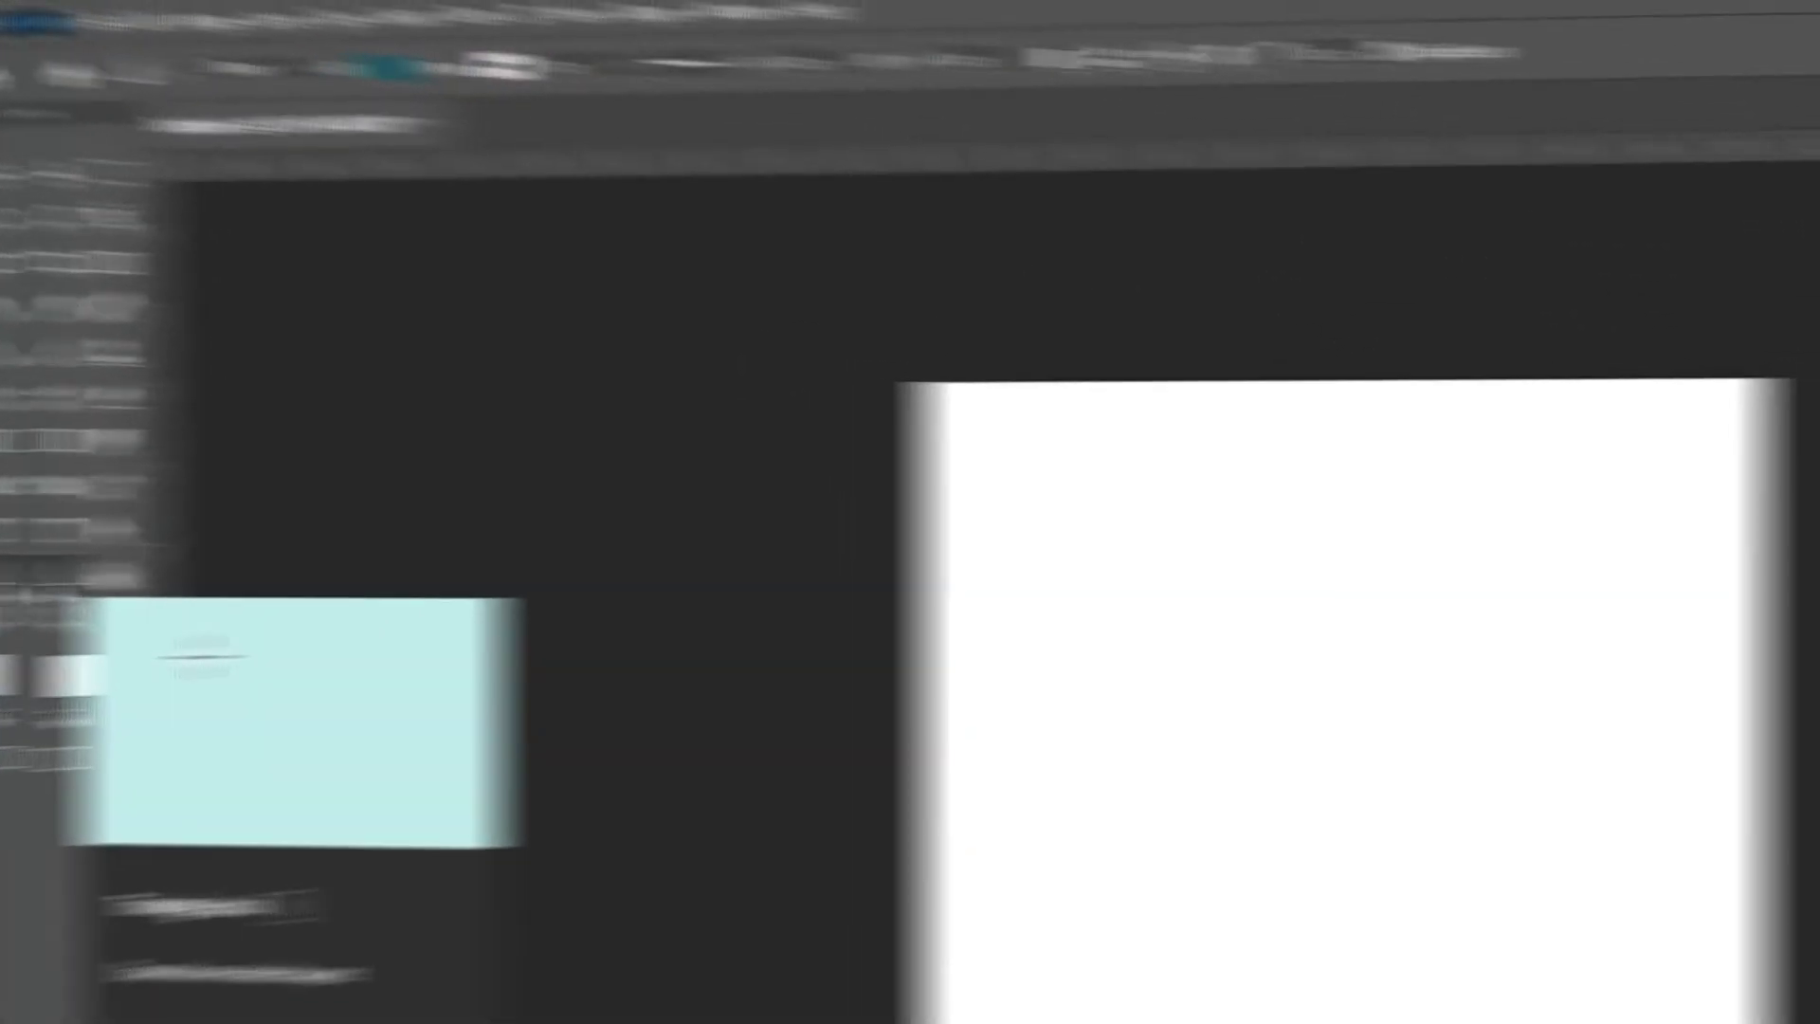
pyautogui.click(22, 399)
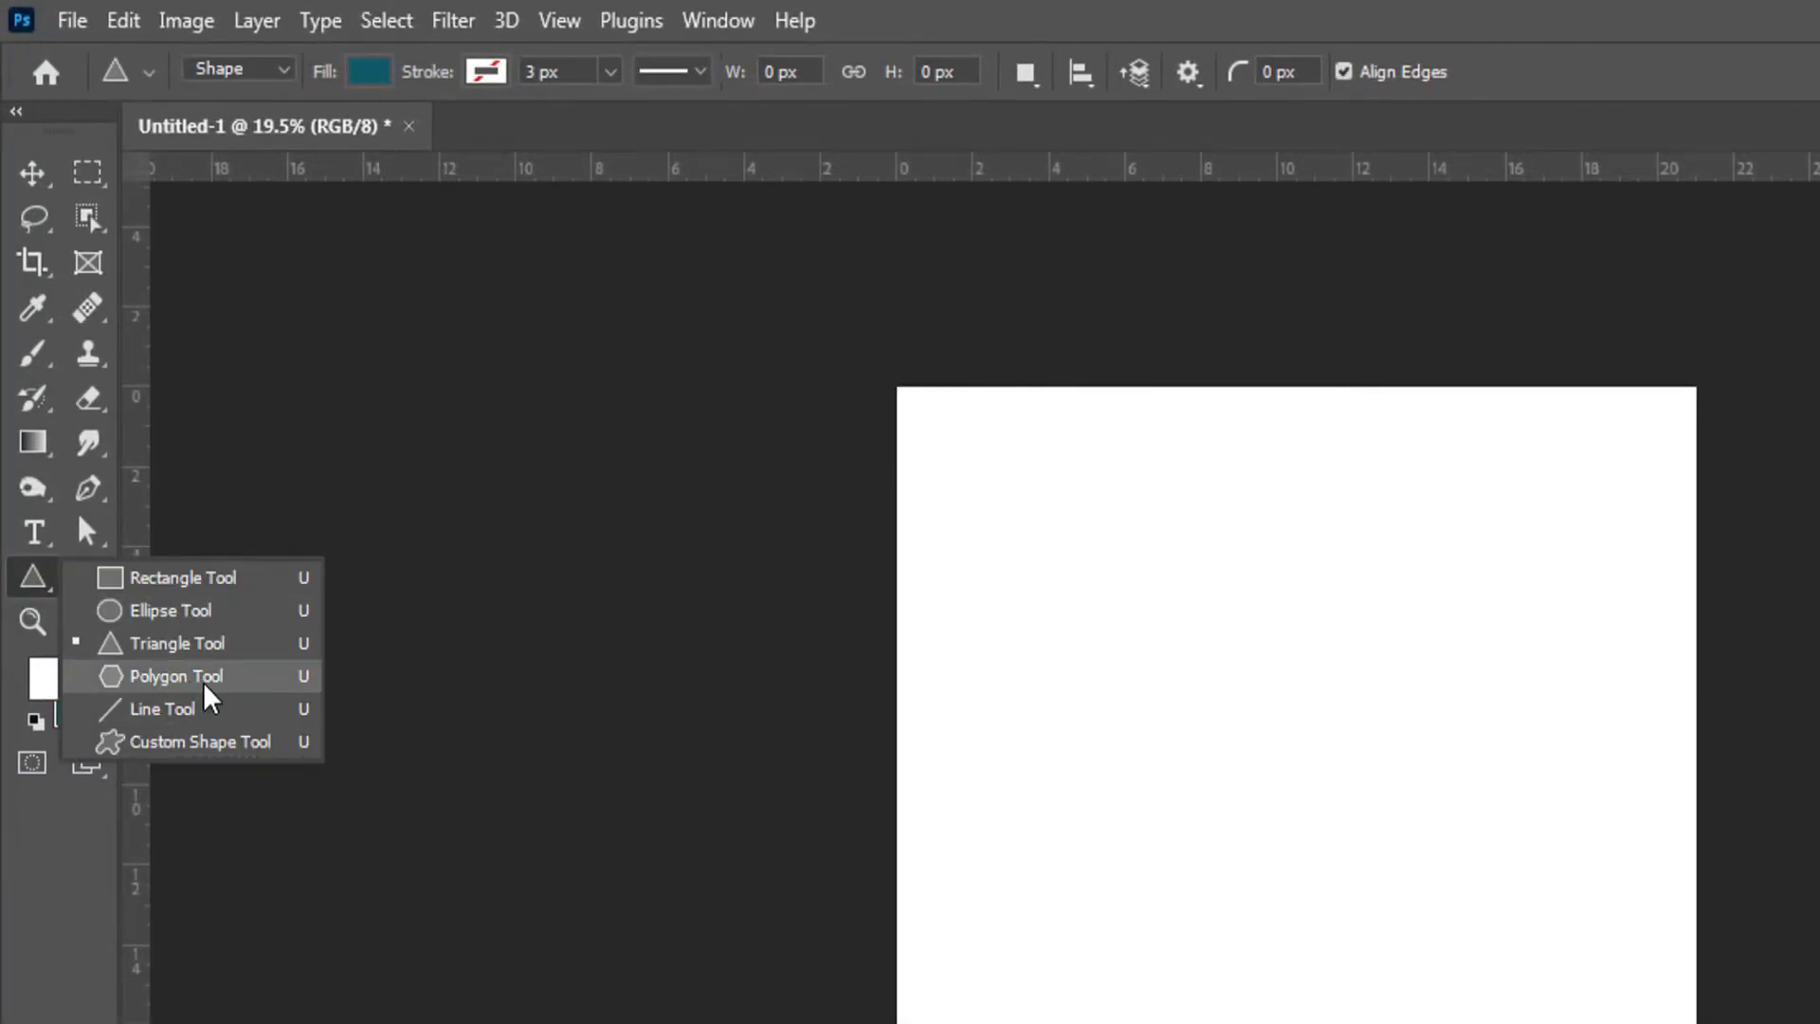
pyautogui.click(203, 678)
pyautogui.click(49, 593)
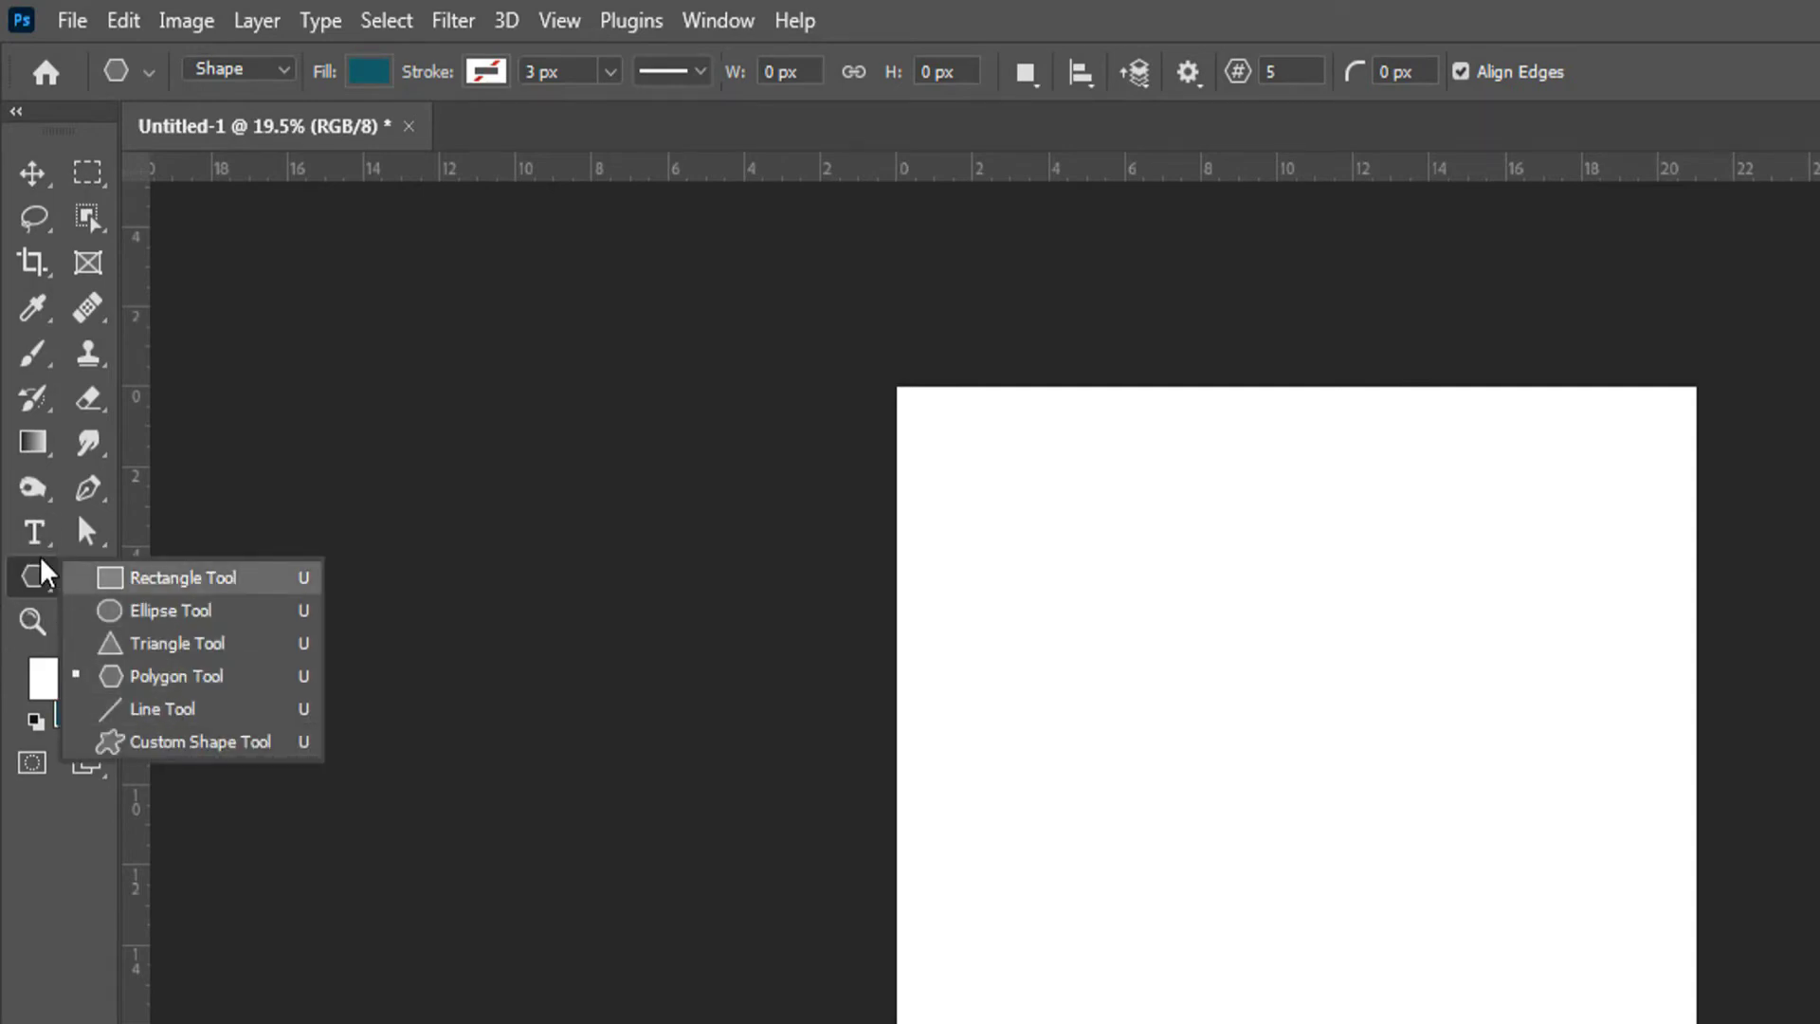
pyautogui.click(1767, 3)
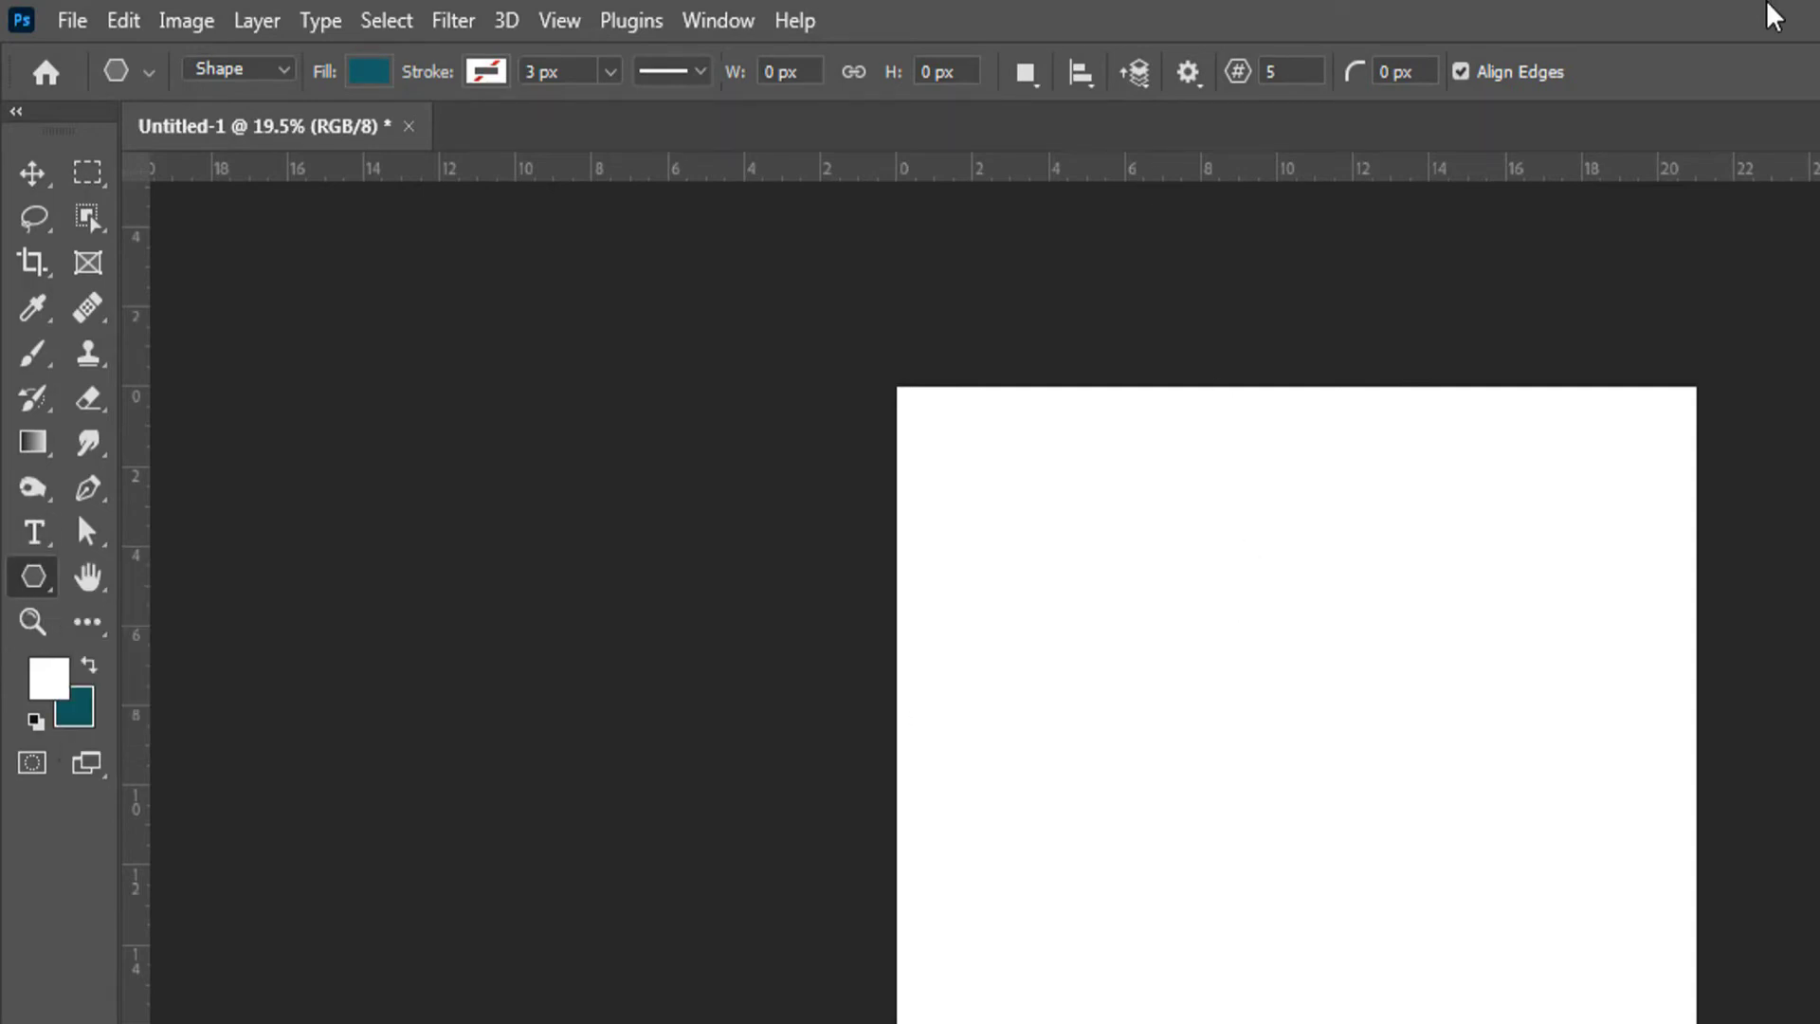
pyautogui.click(281, 69)
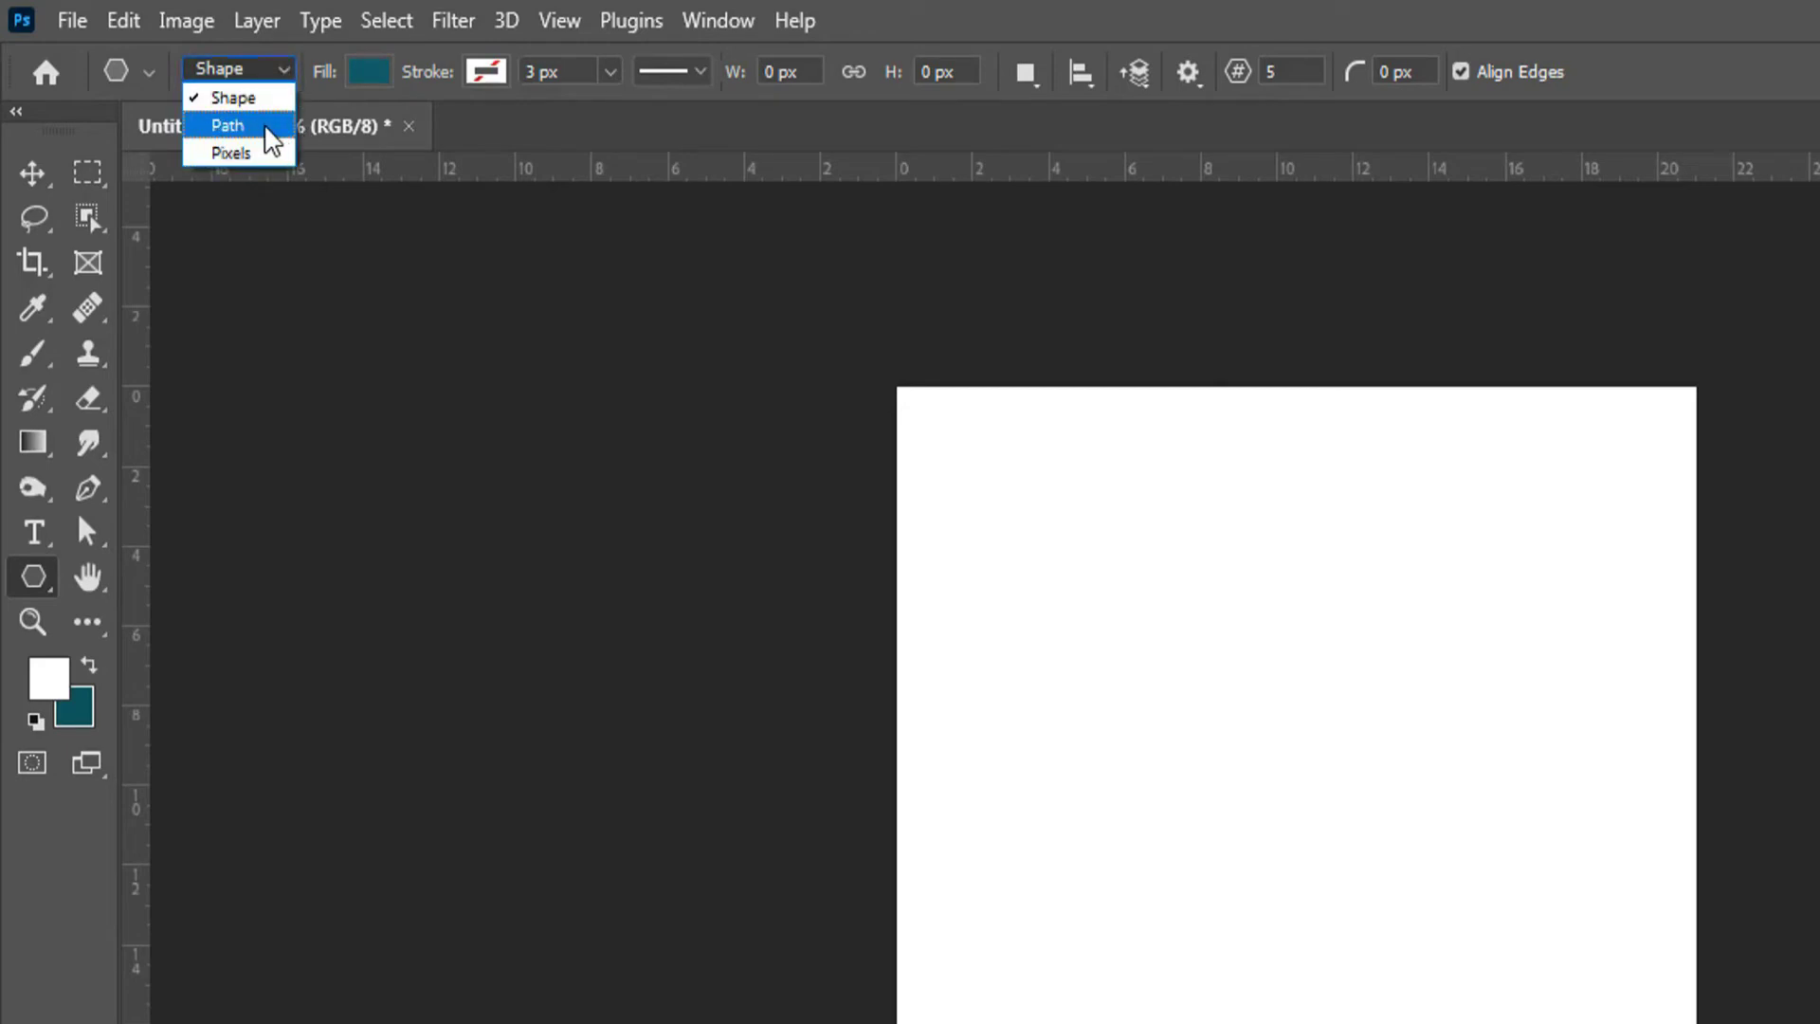
pyautogui.click(592, 5)
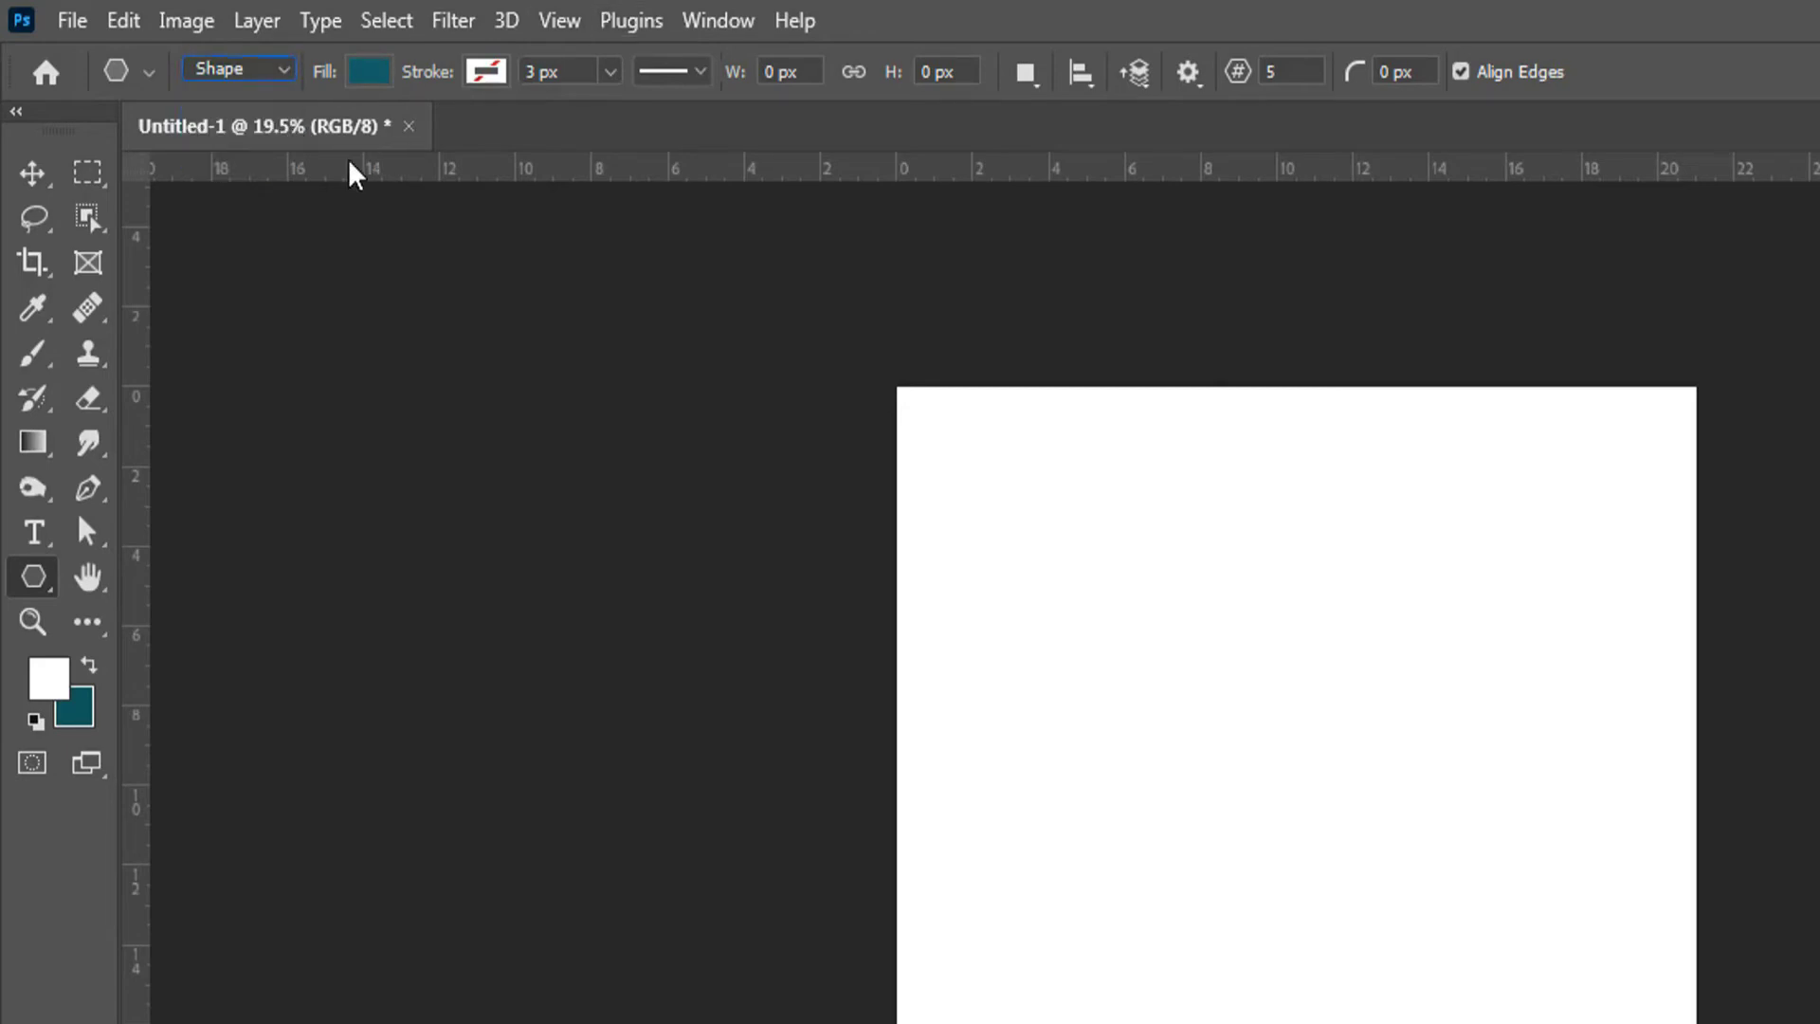
# Set the Polygon Tool's fill to the Pastel yellow swatch and look over the stroke color options
pyautogui.click(369, 74)
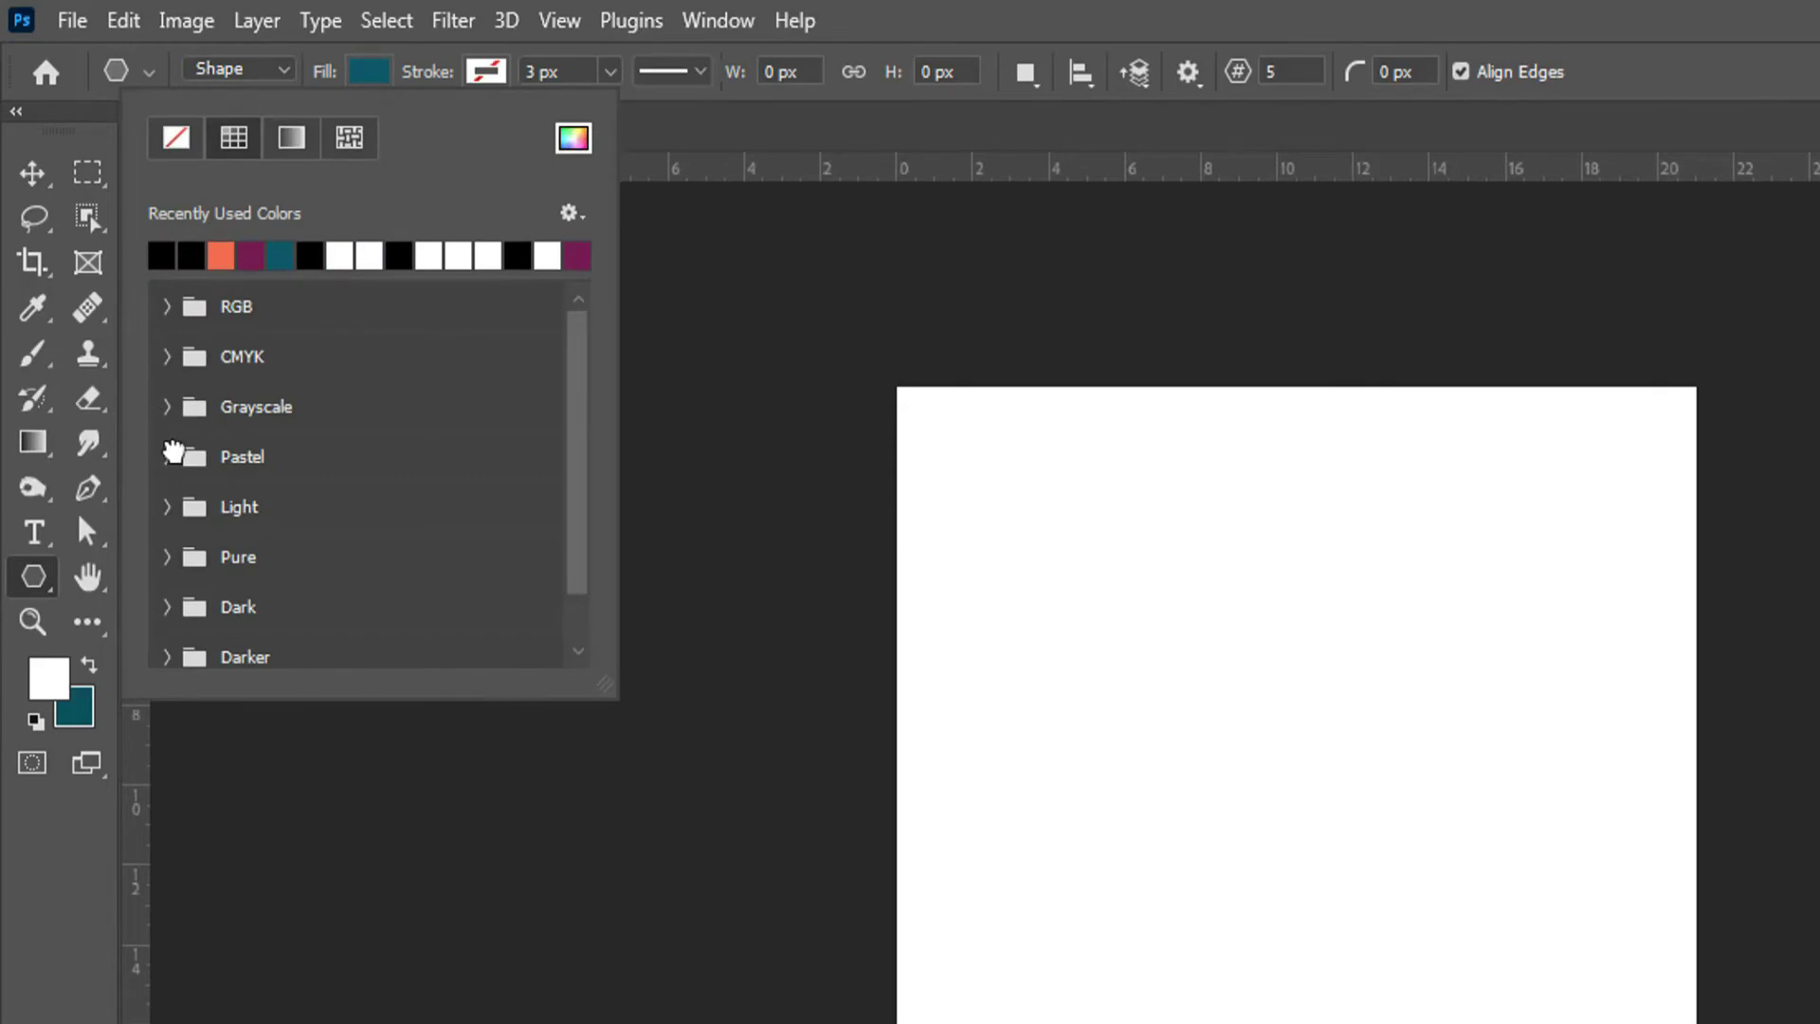
pyautogui.click(176, 455)
pyautogui.click(288, 497)
pyautogui.click(1176, 5)
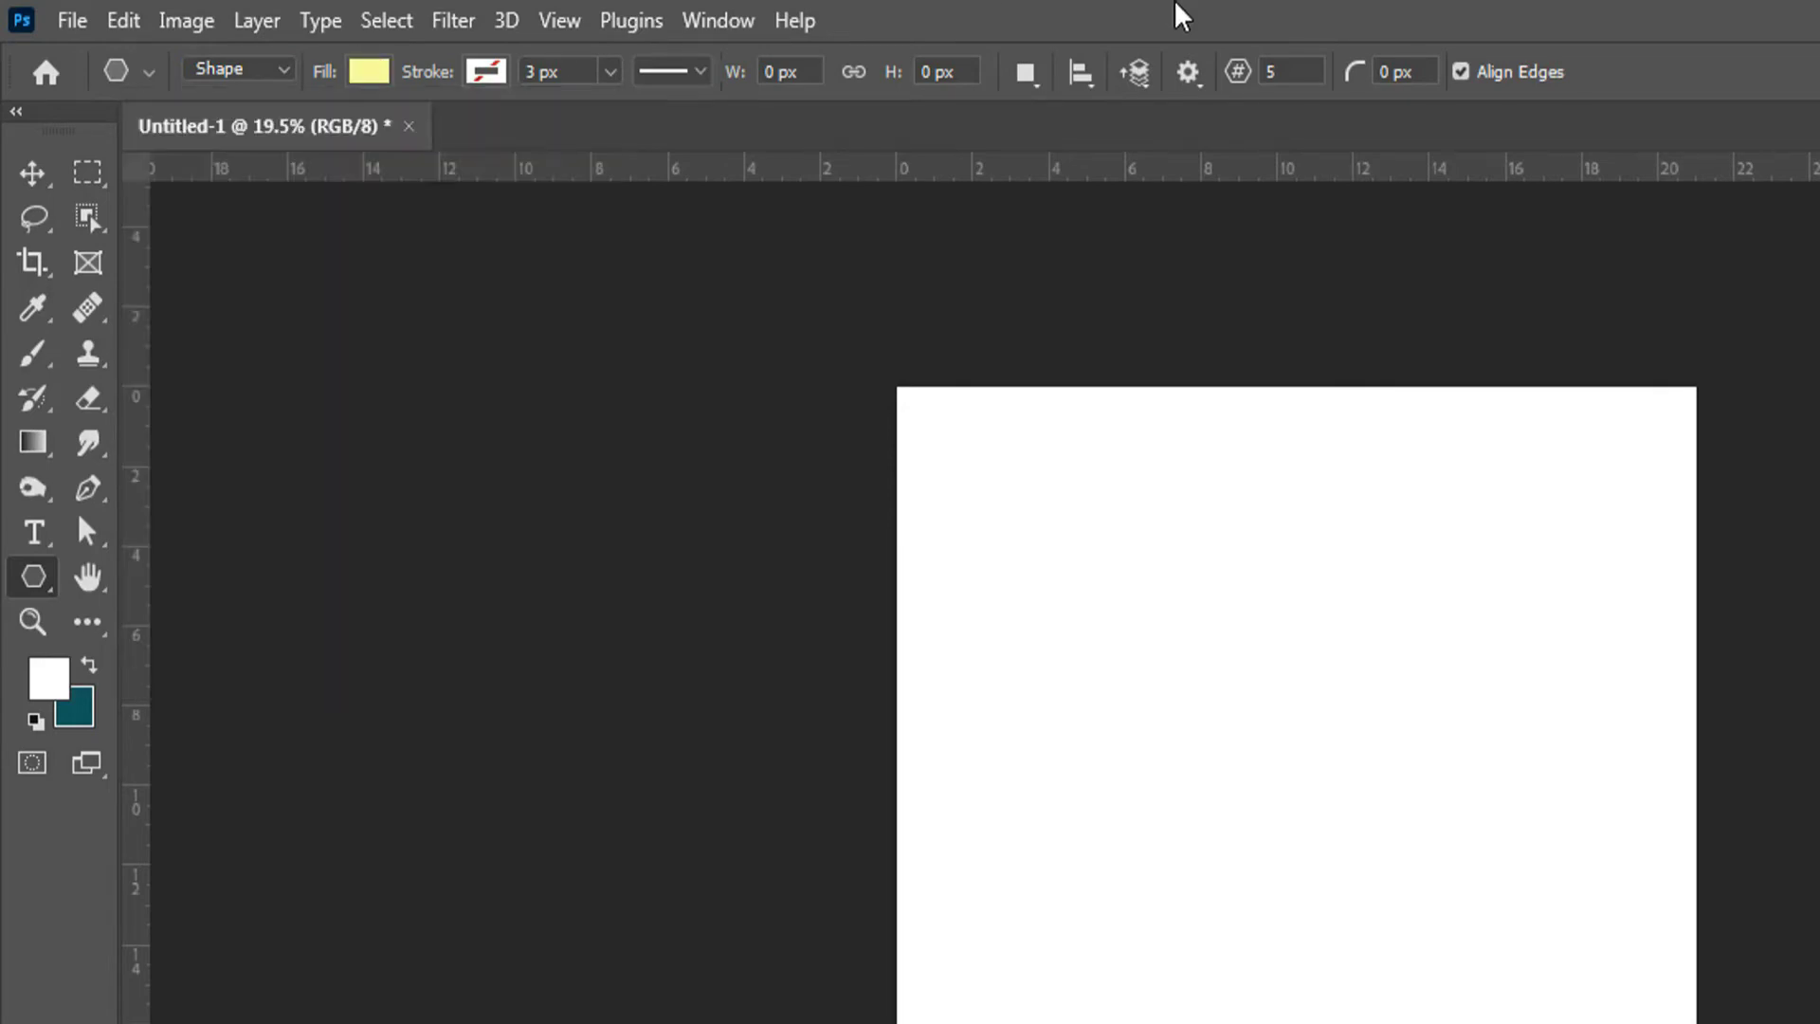
pyautogui.click(488, 74)
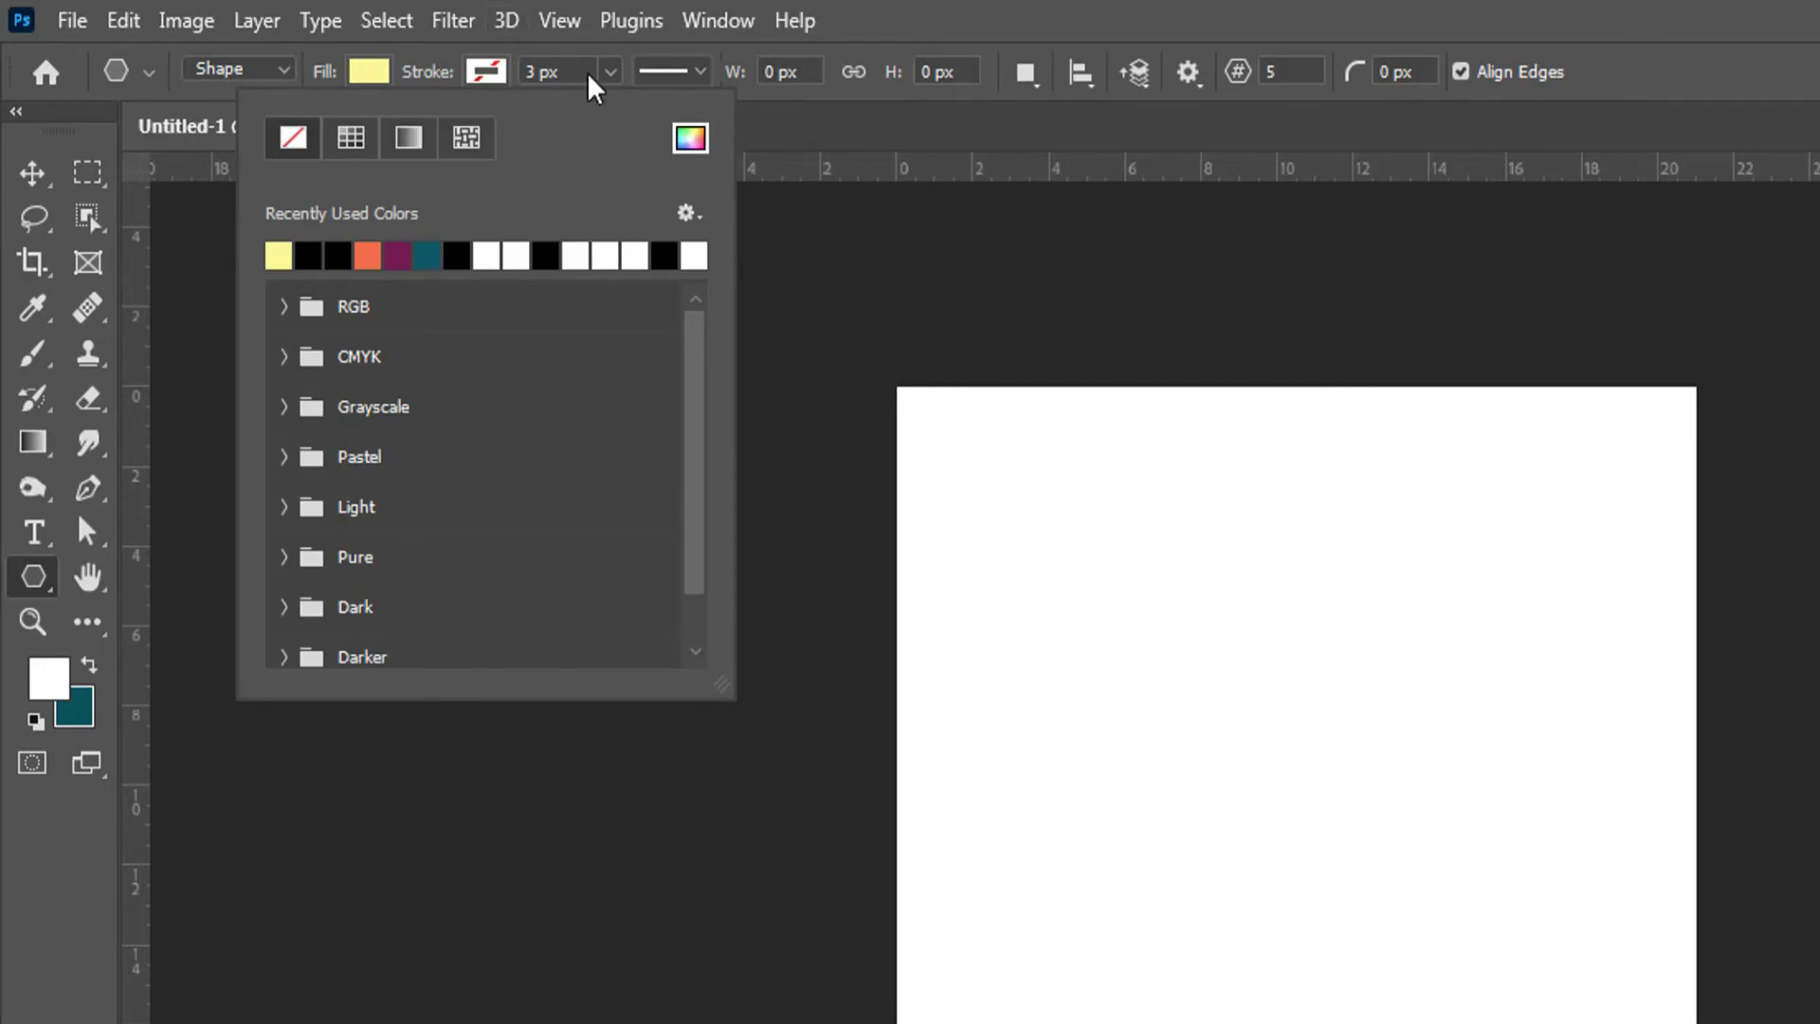
pyautogui.click(1303, 14)
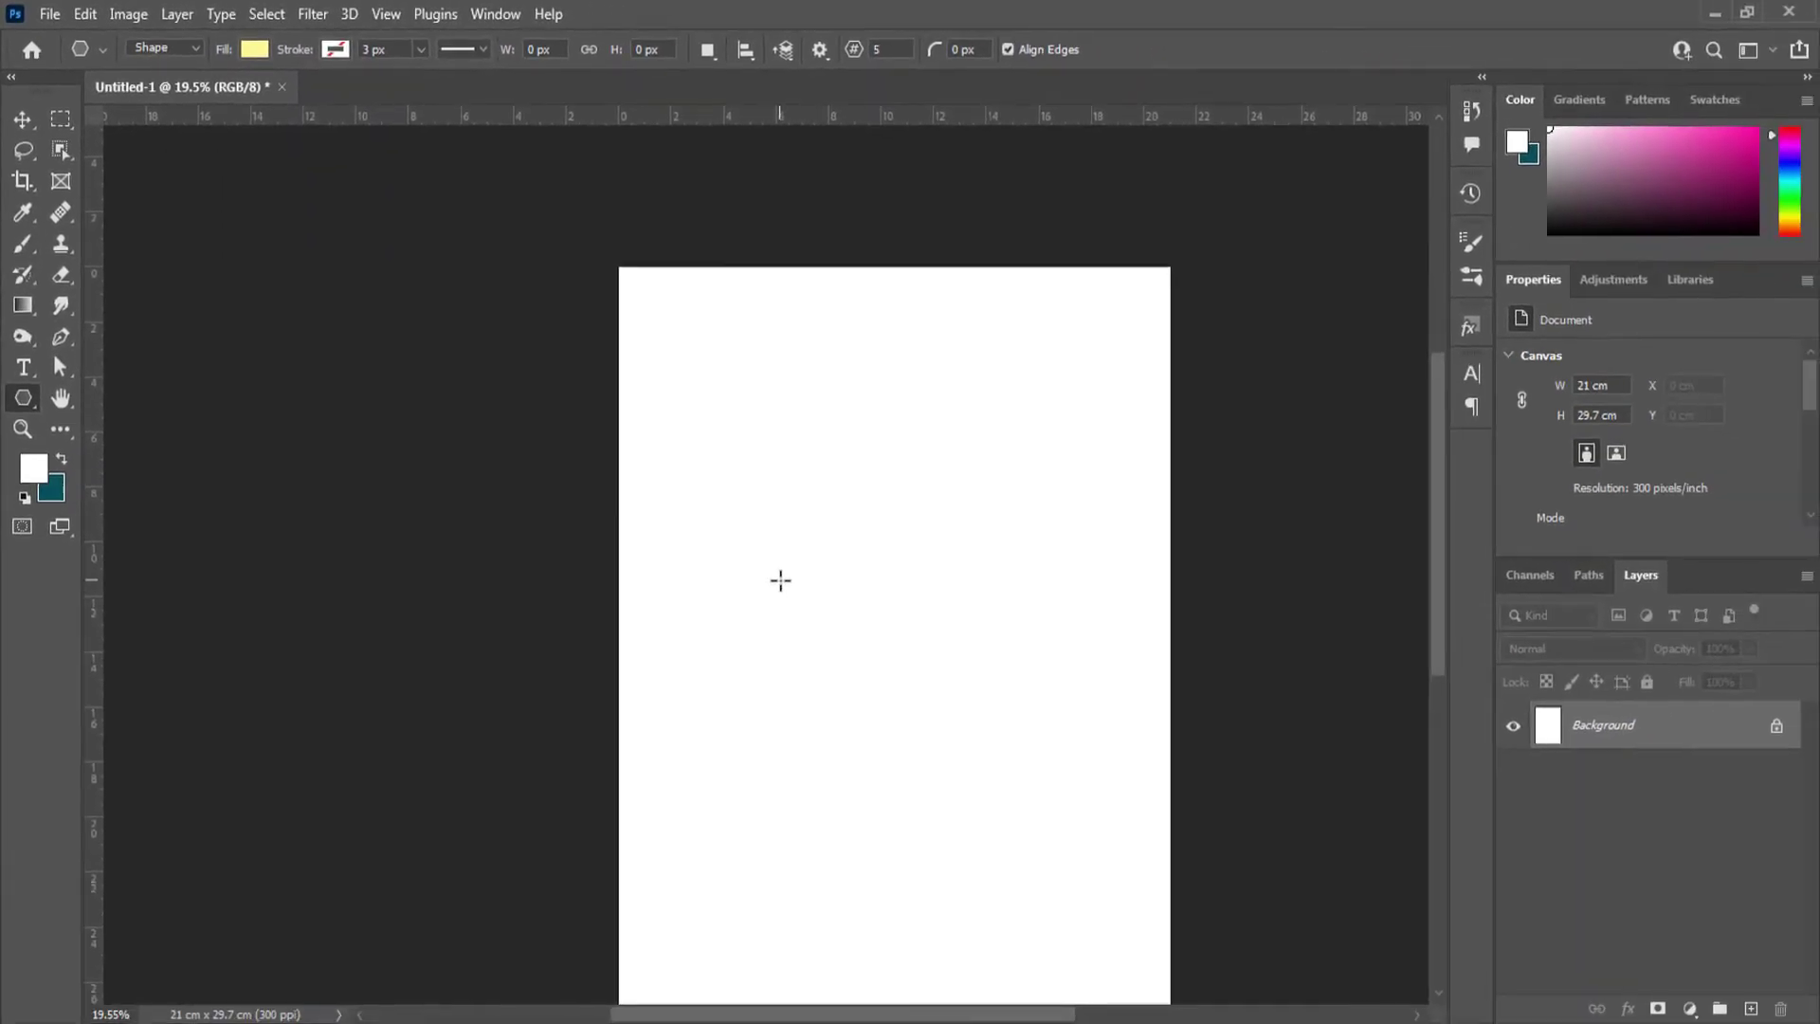
# Draw a five-sided polygon of about 1446 x 1346 px in the middle of the page
pyautogui.moveTo(744, 542); pyautogui.dragTo(1064, 853)
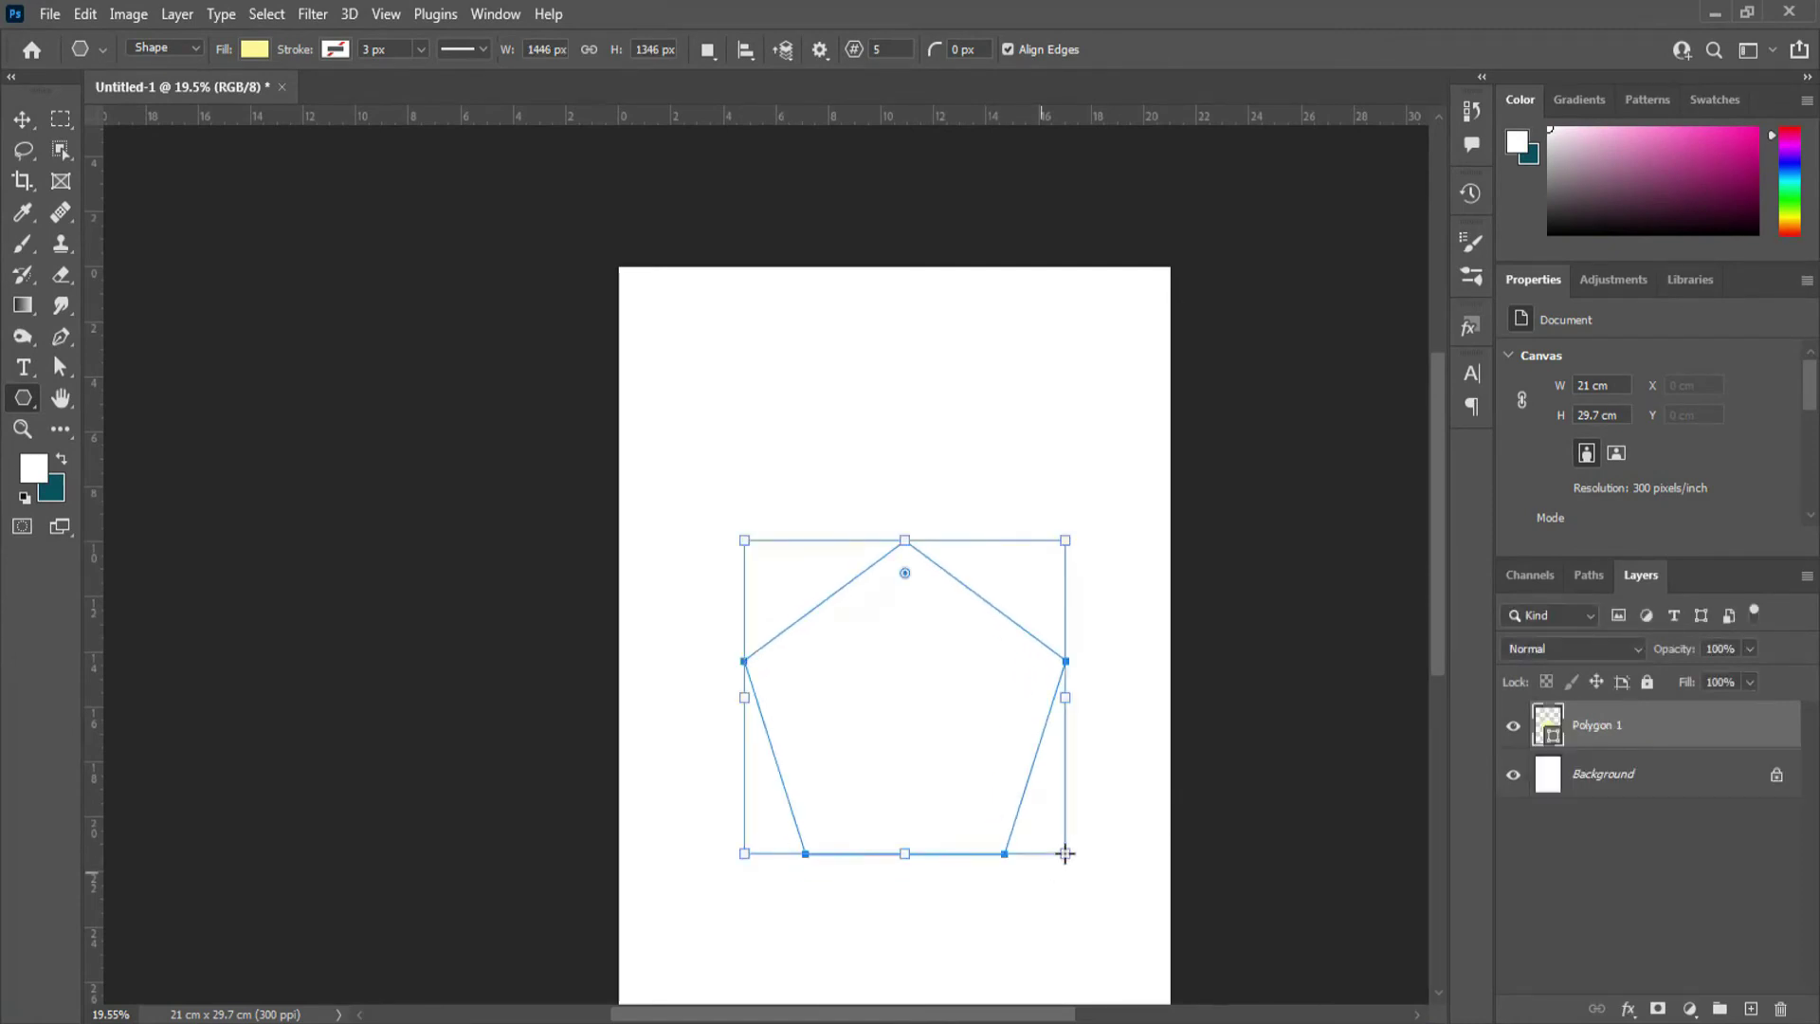
pyautogui.scroll(5, 938, 836)
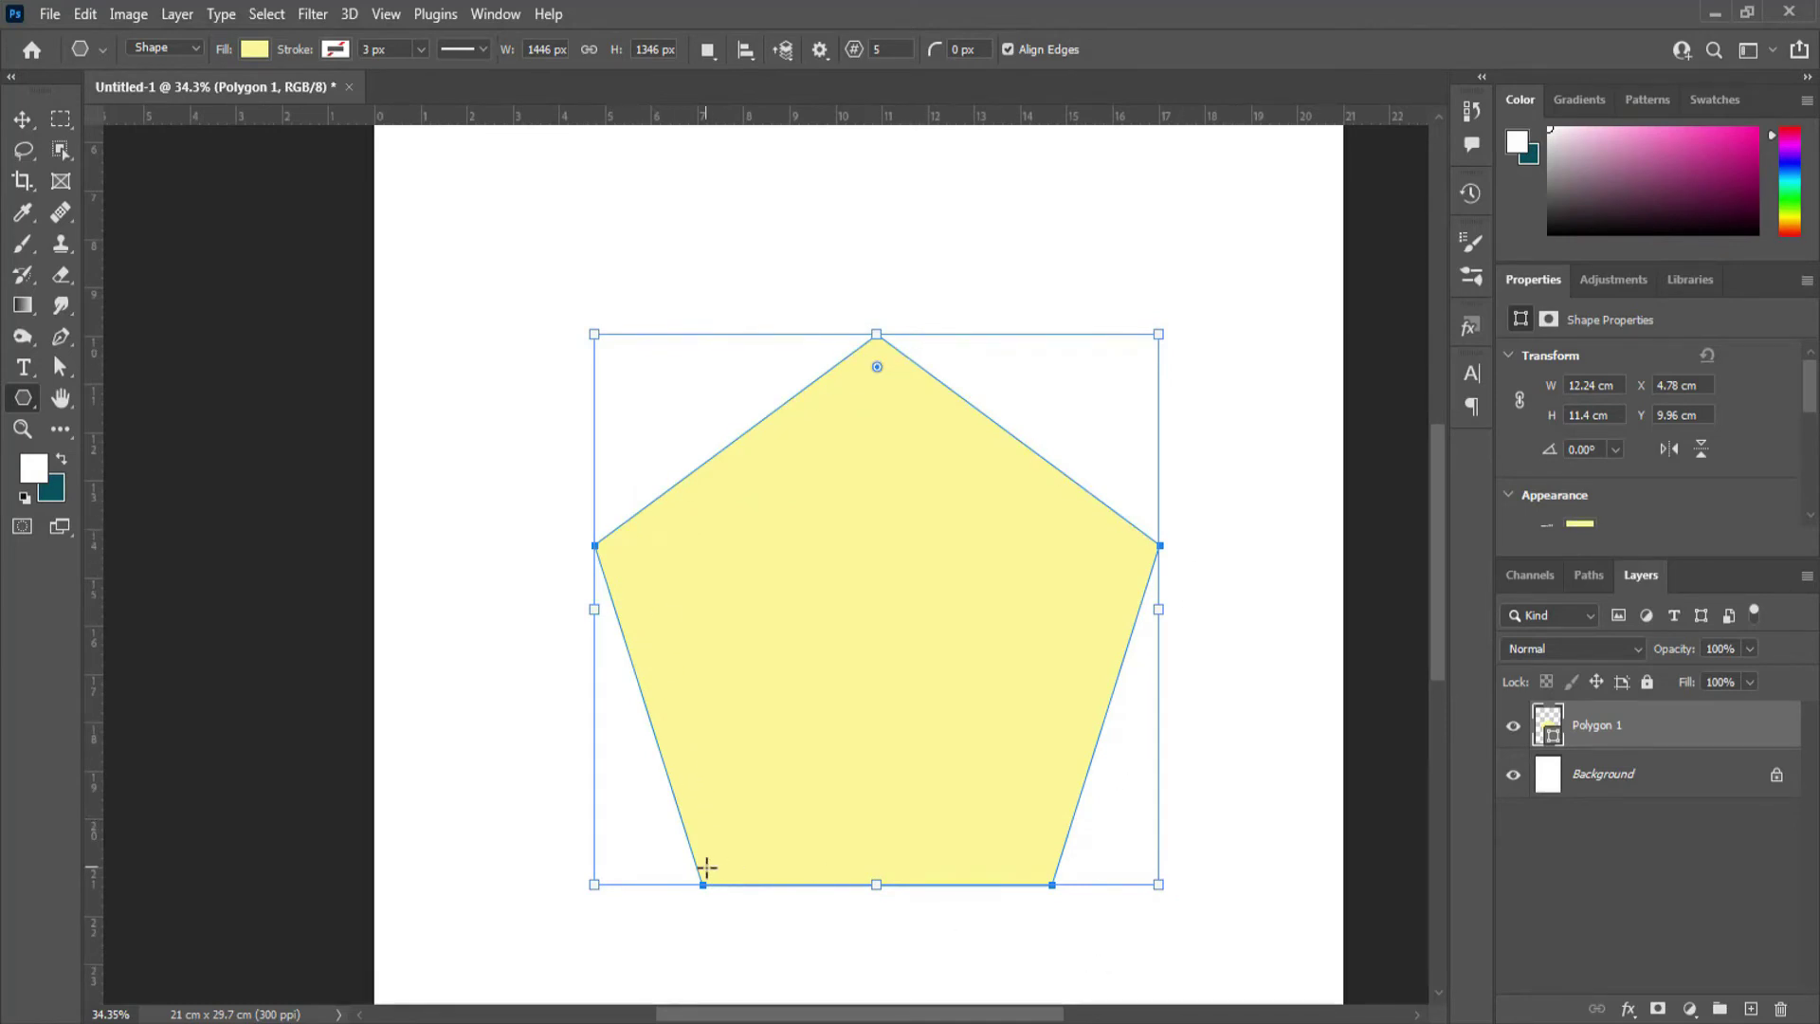
pyautogui.press('v')
pyautogui.scroll(-2, 913, 745)
pyautogui.scroll(1, 913, 749)
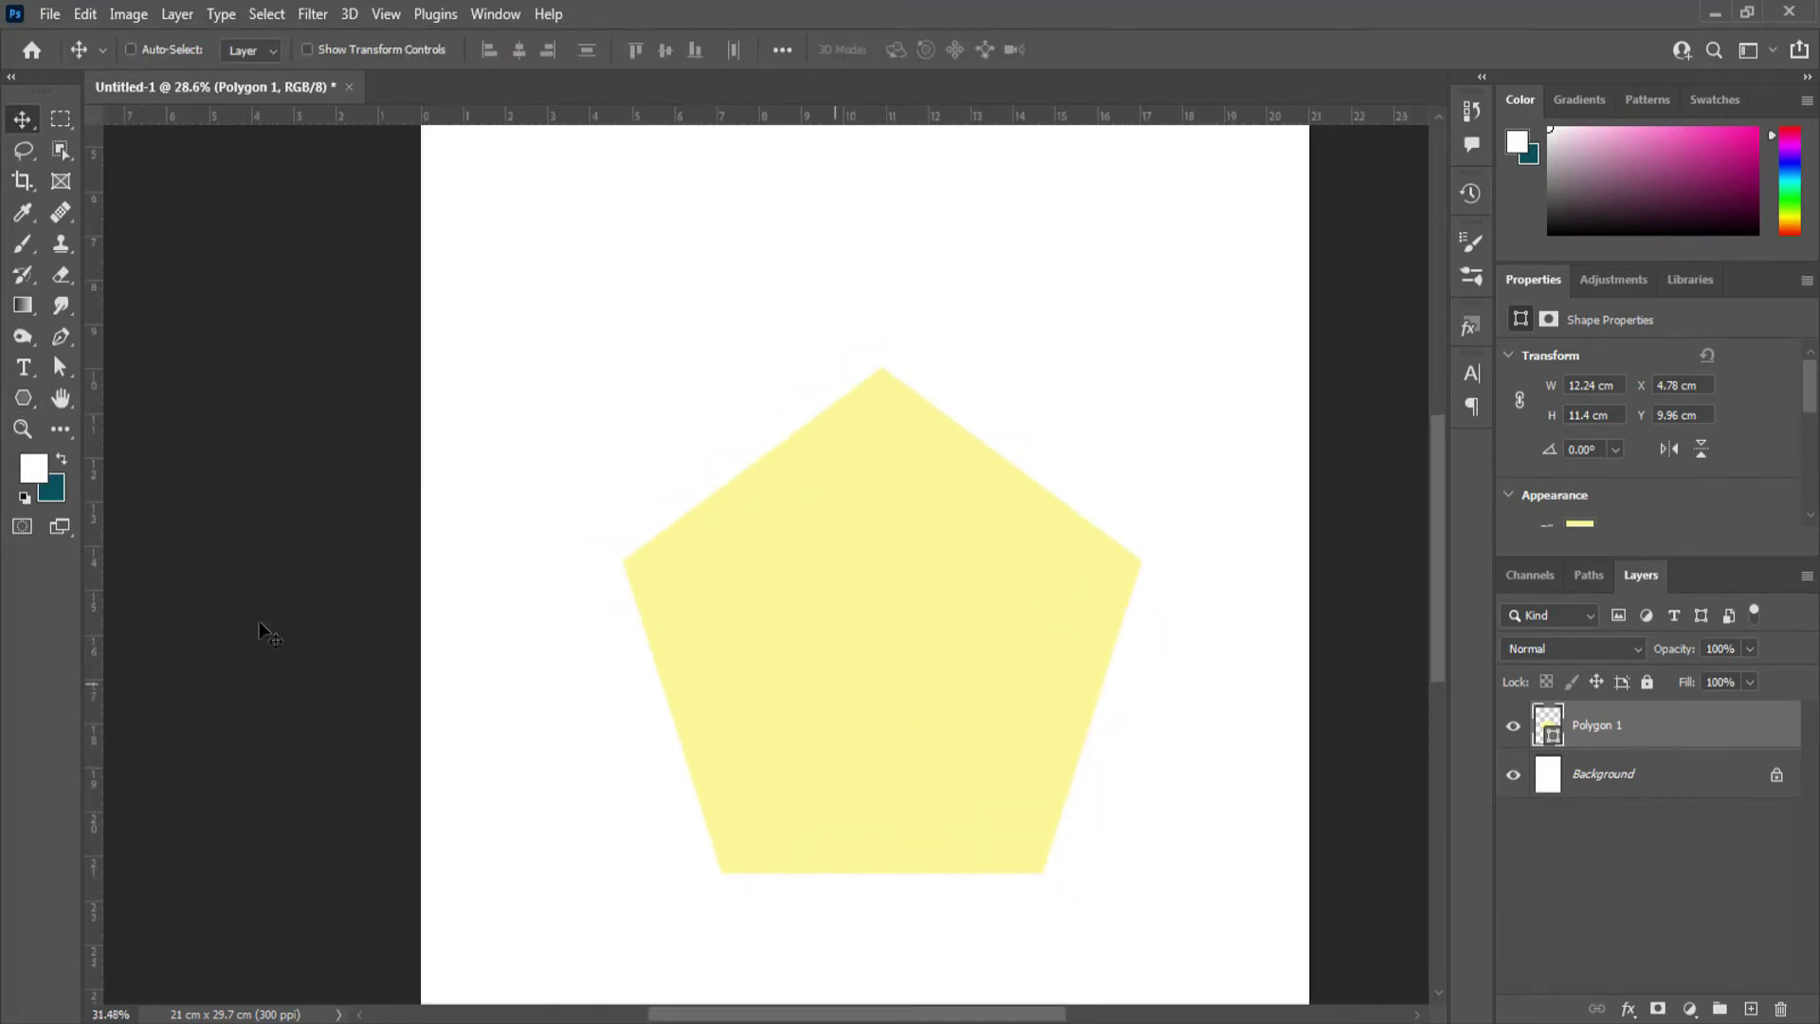
# Change the pentagon's fill to the Pastel violet swatch and view the recolored shape on the page
pyautogui.click(23, 398)
pyautogui.click(244, 49)
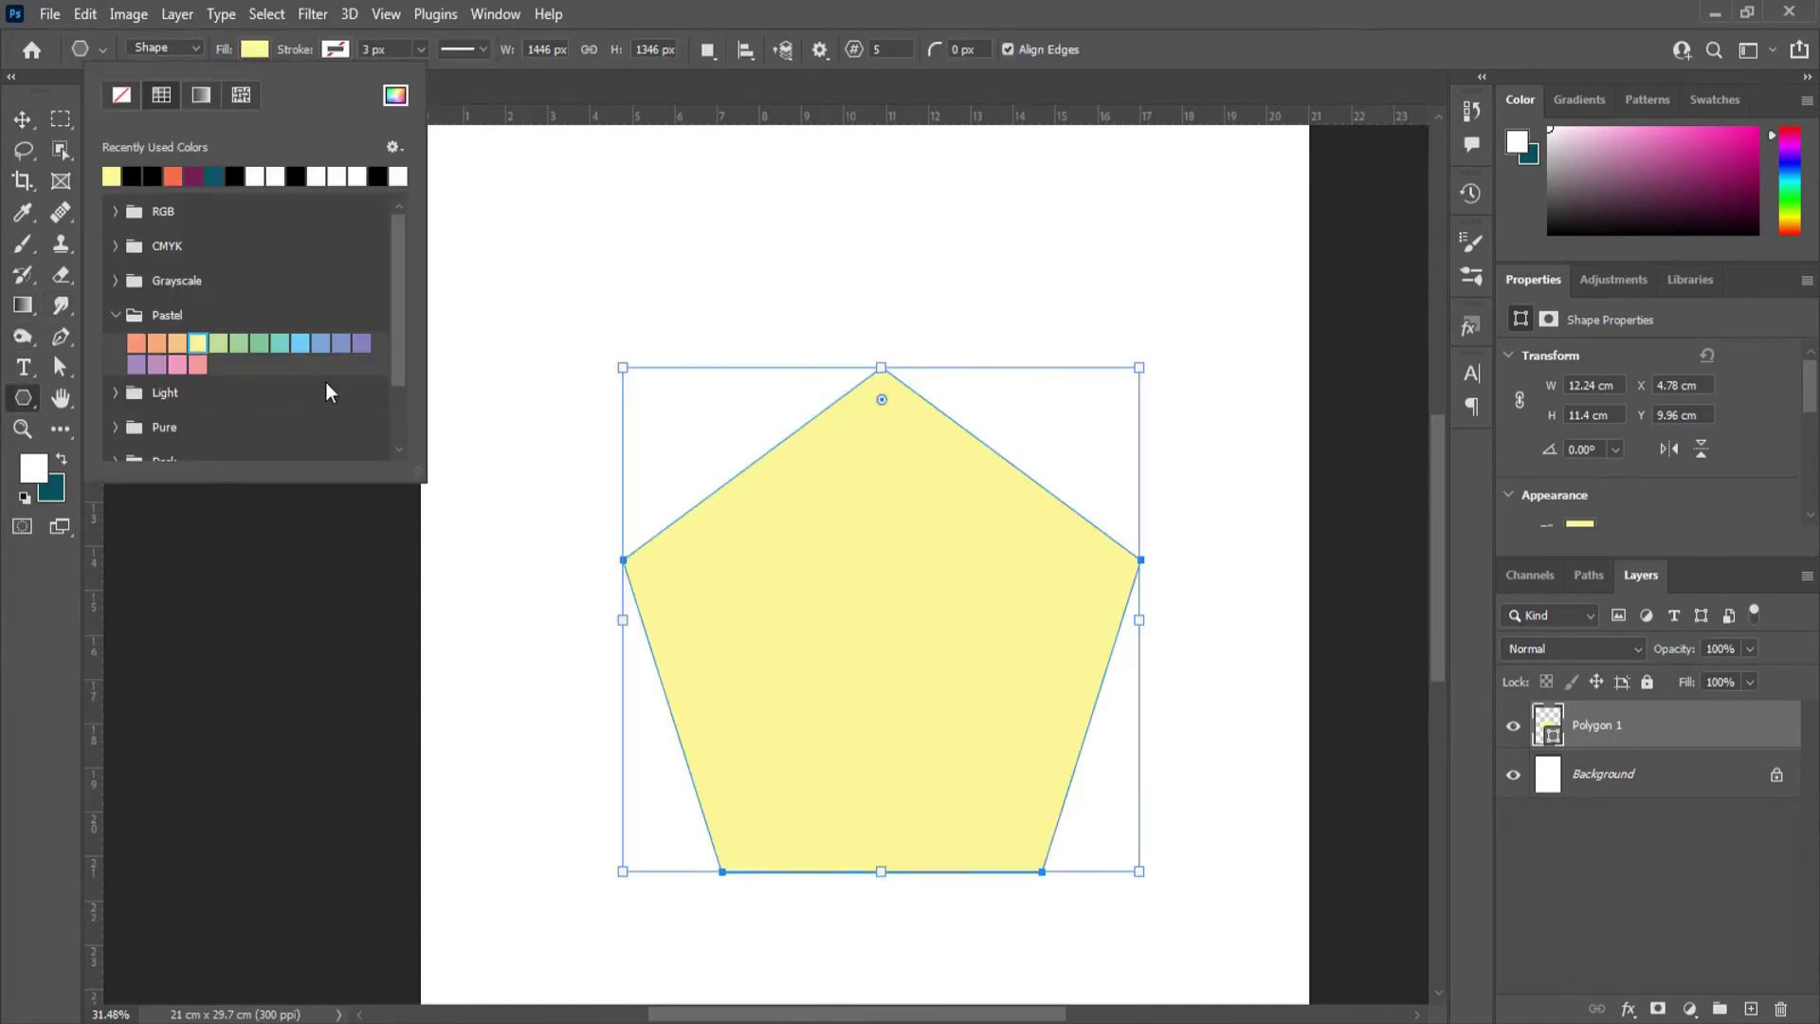
pyautogui.click(361, 342)
pyautogui.press('Escape')
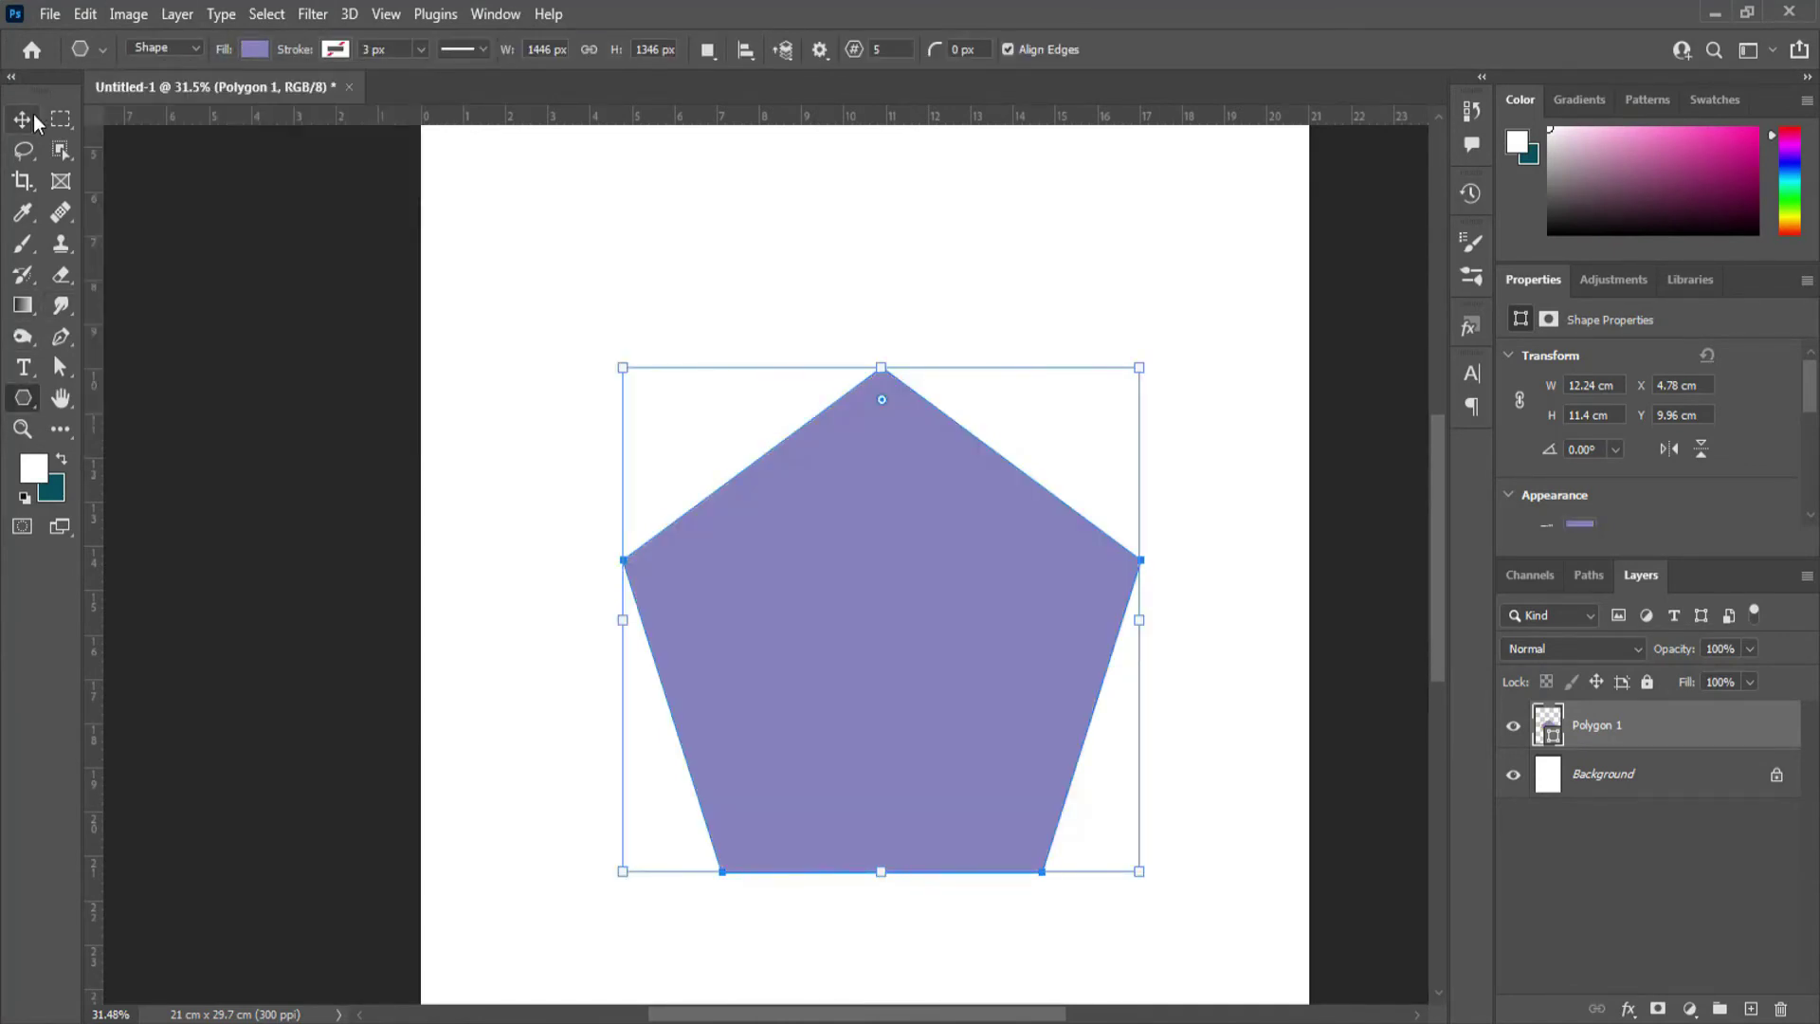
pyautogui.press('v')
pyautogui.scroll(-2, 603, 616)
pyautogui.scroll(-1, 852, 867)
pyautogui.moveTo(814, 875); pyautogui.dragTo(813, 738)
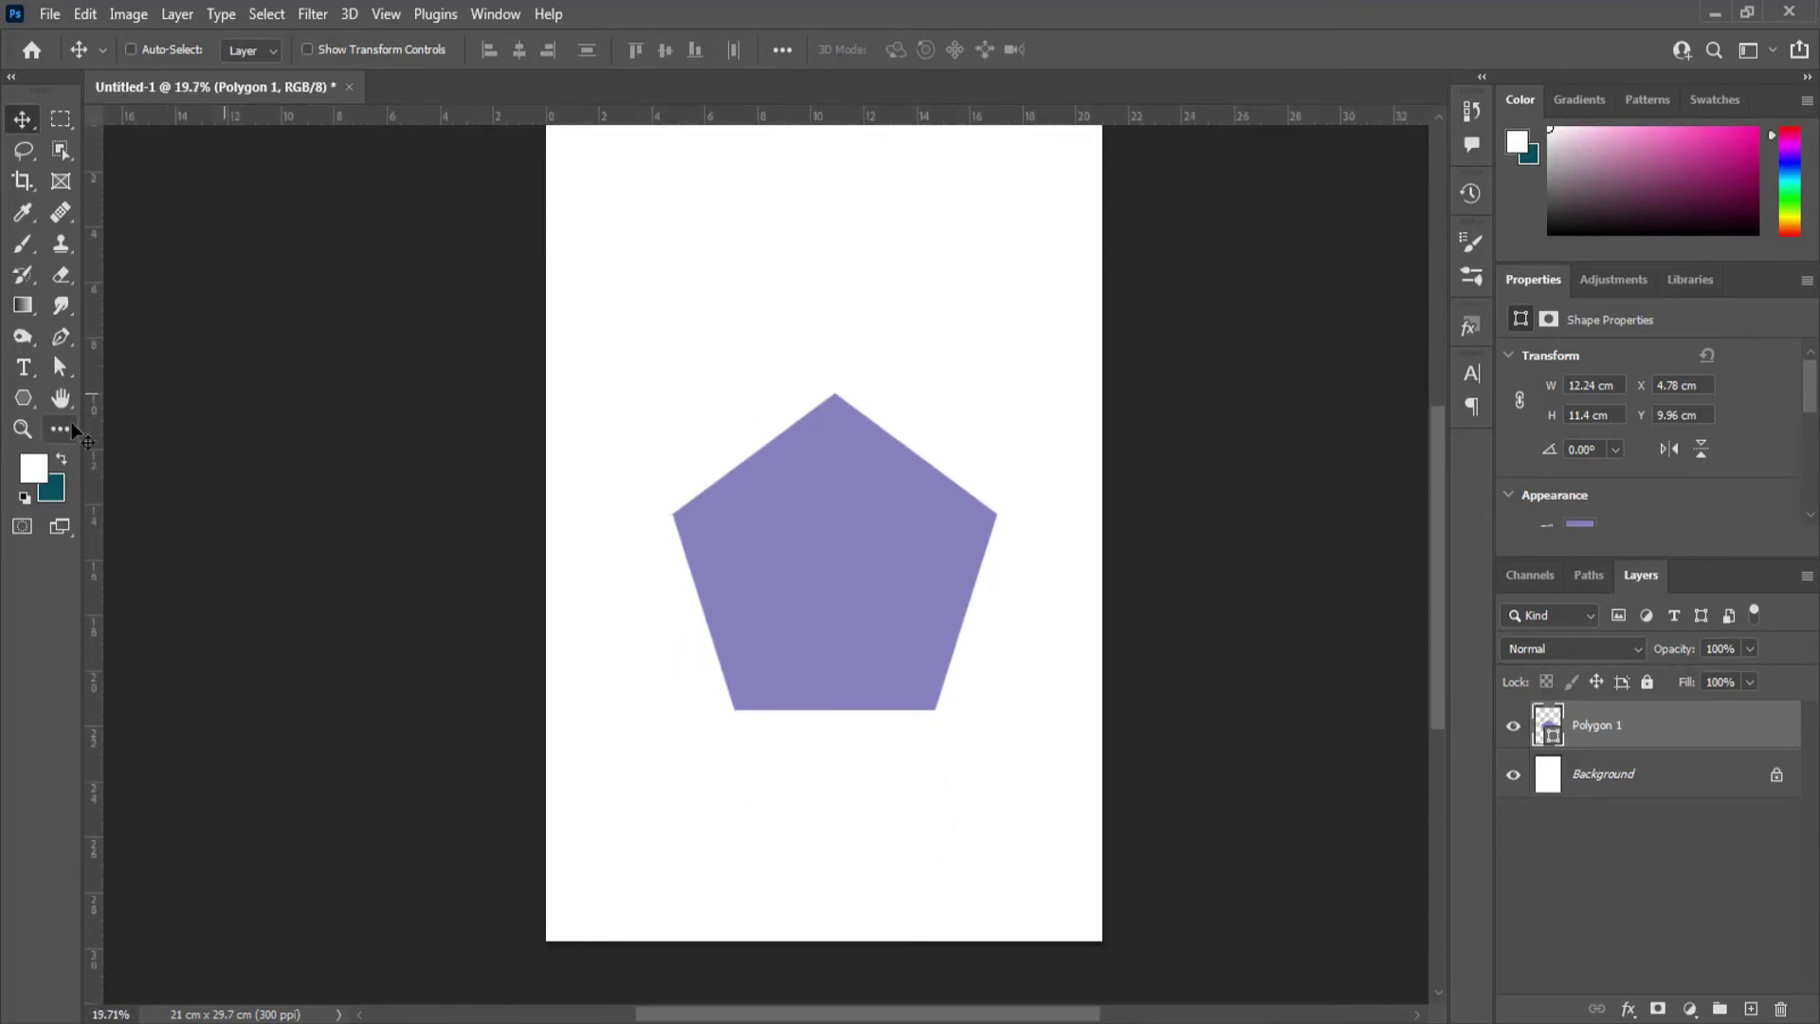
# Set the Polygon Tool's corner radius to 6 px
pyautogui.click(22, 398)
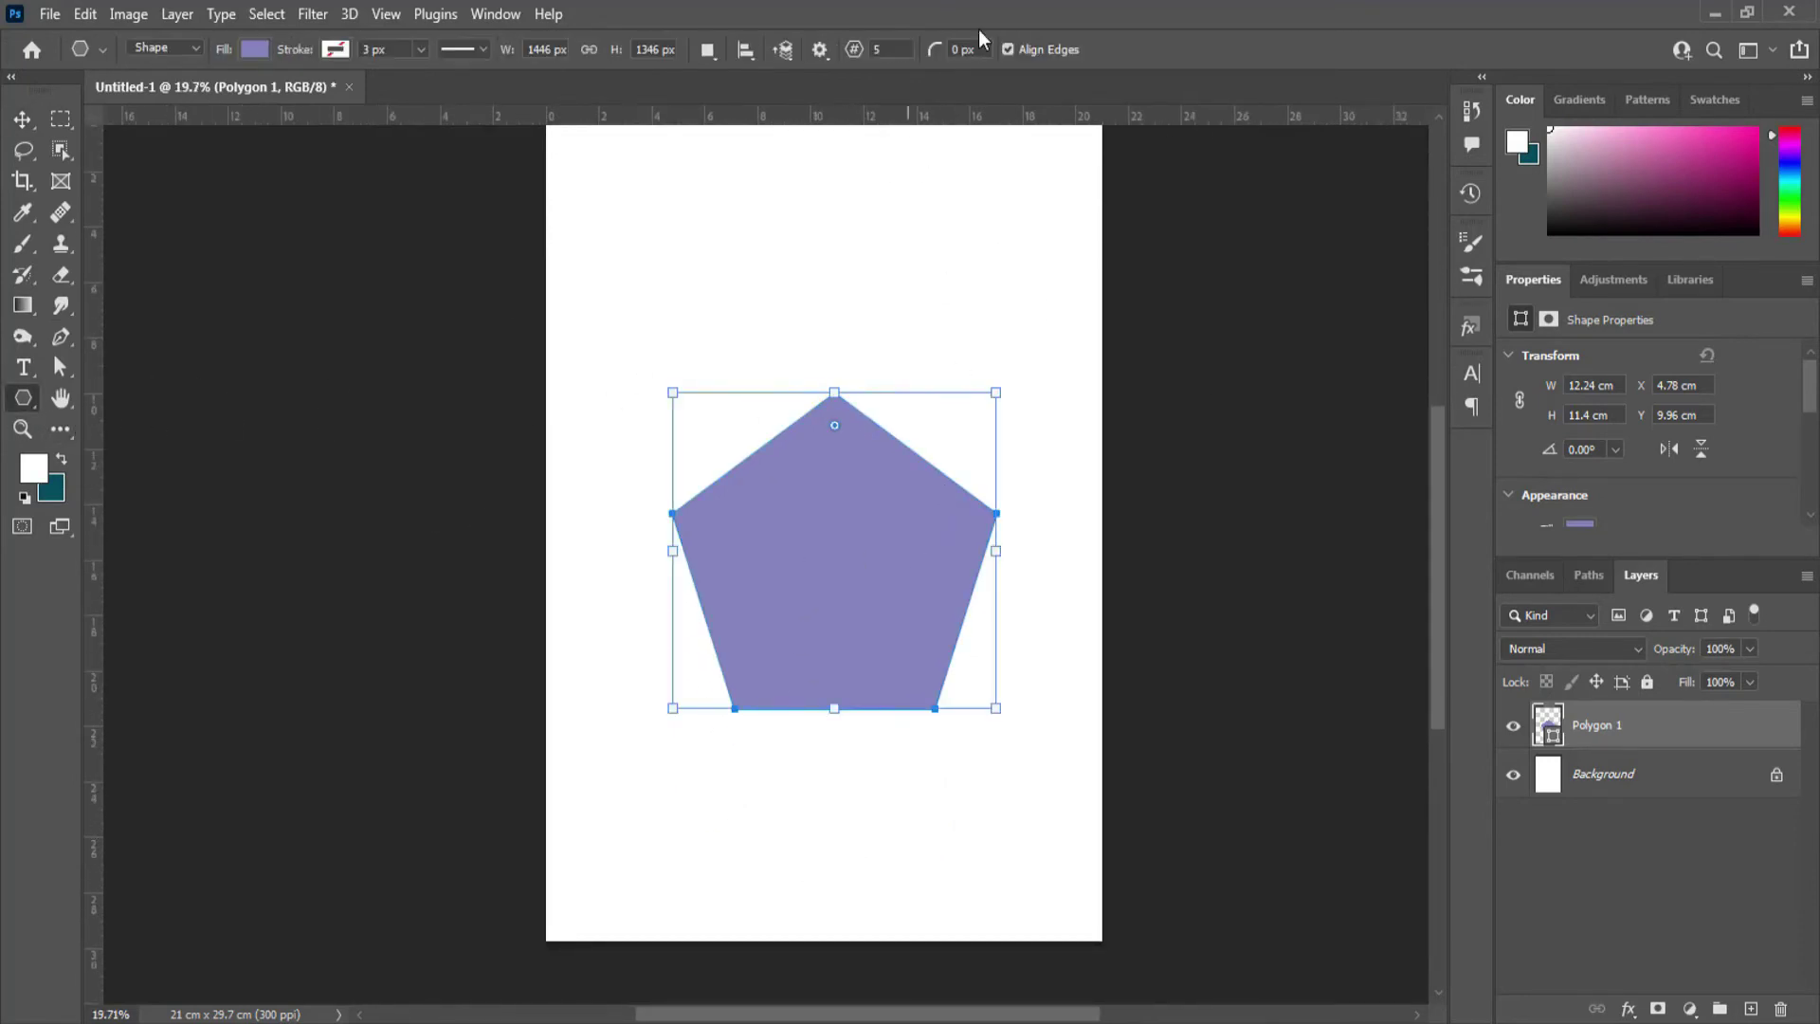
pyautogui.hotkey('ctrl', '+')
pyautogui.hotkey('ctrl', '+')
pyautogui.hotkey('ctrl', '+')
pyautogui.scroll(2, 476, 500)
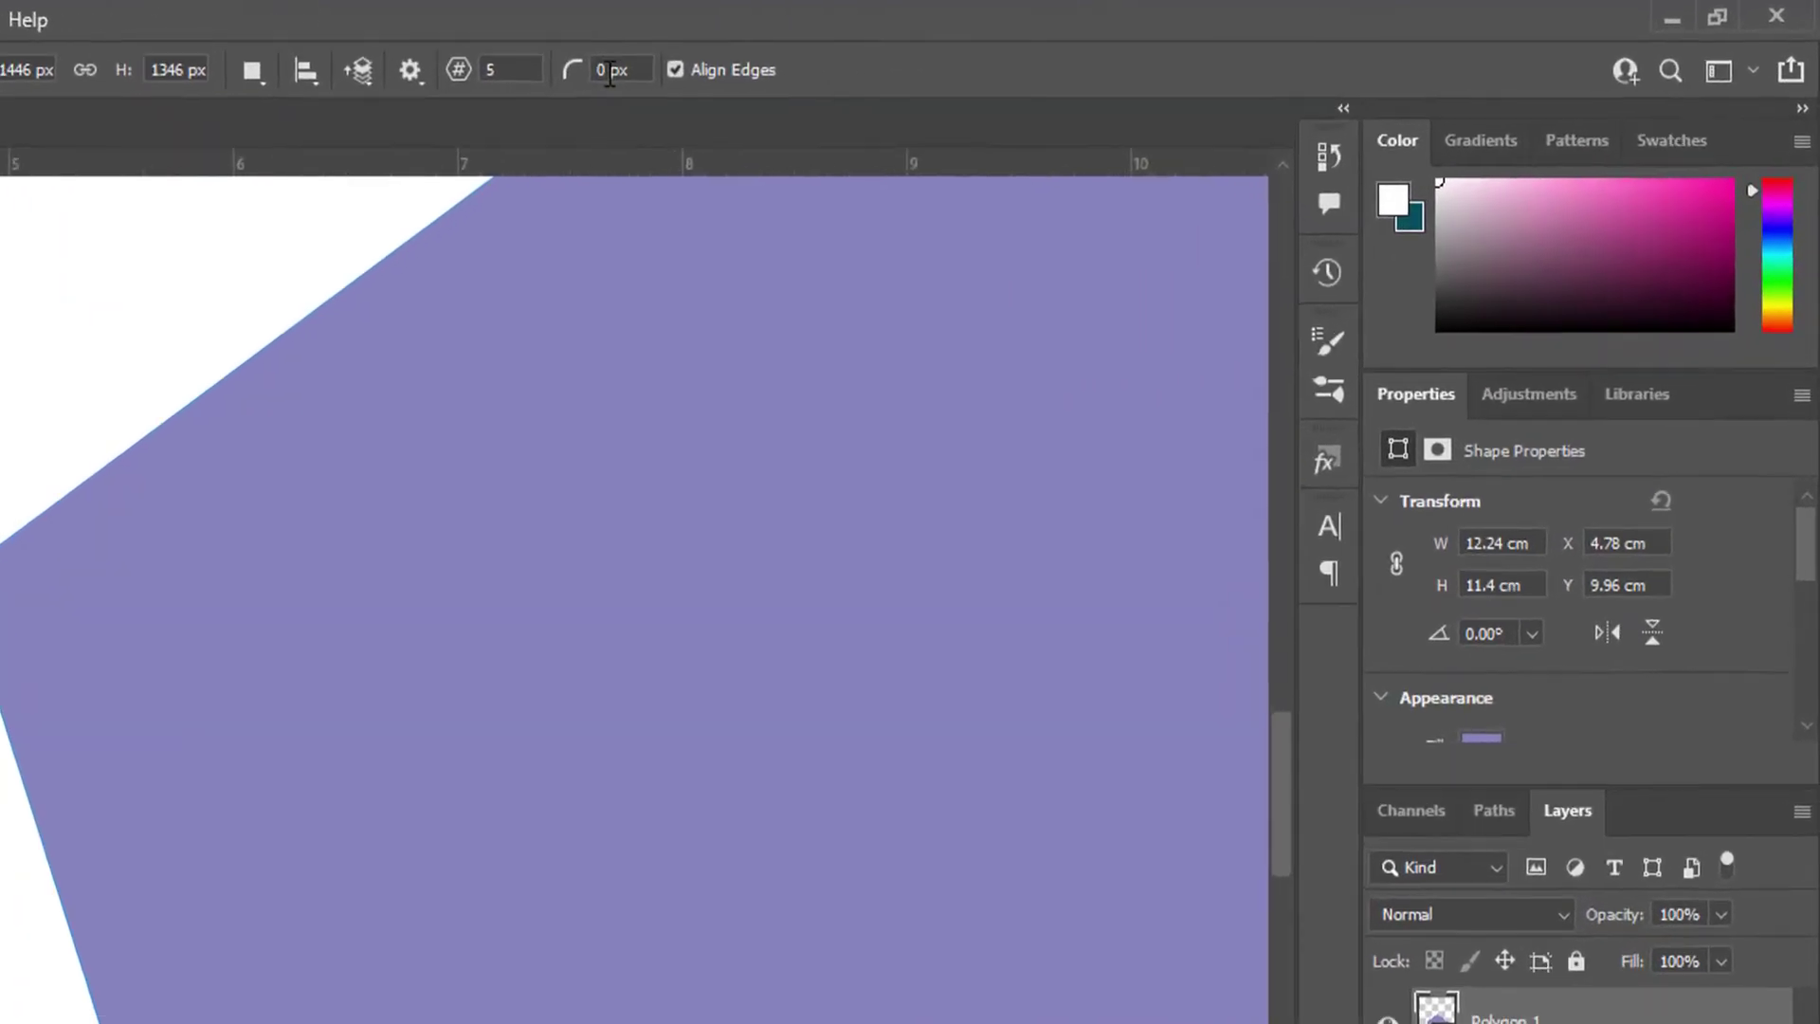
pyautogui.click(949, 51)
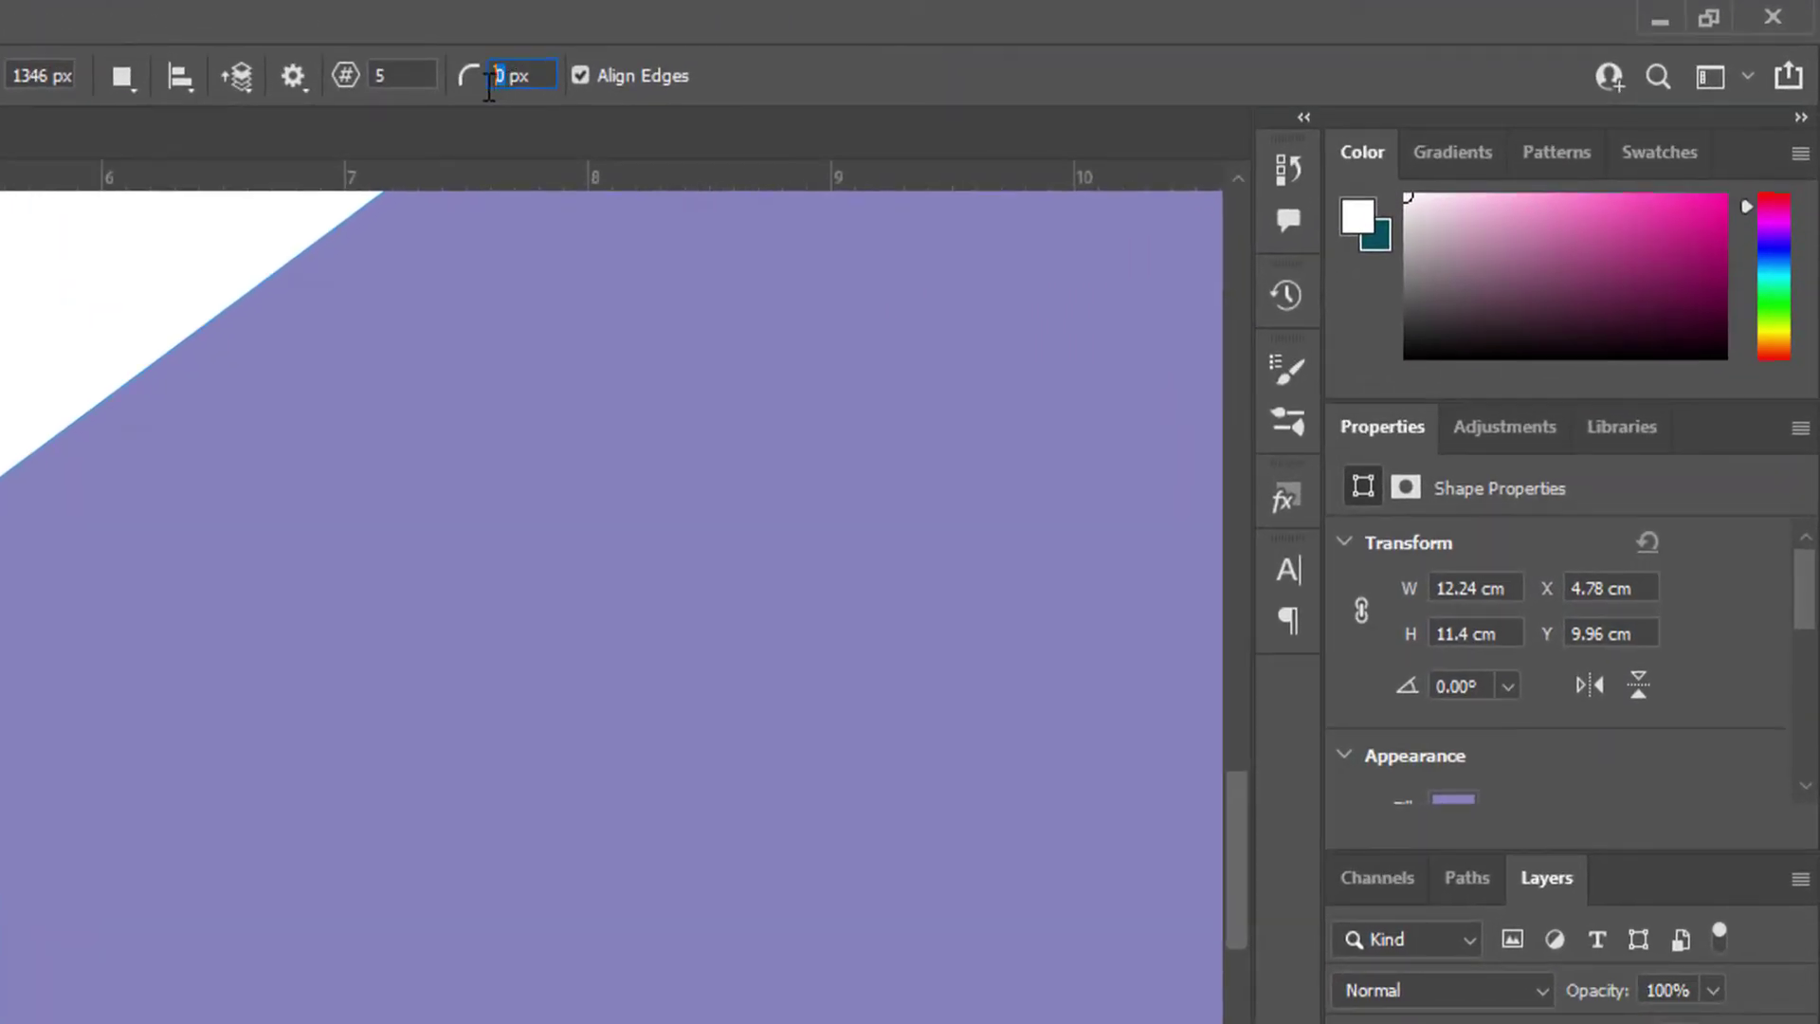
pyautogui.write('6')
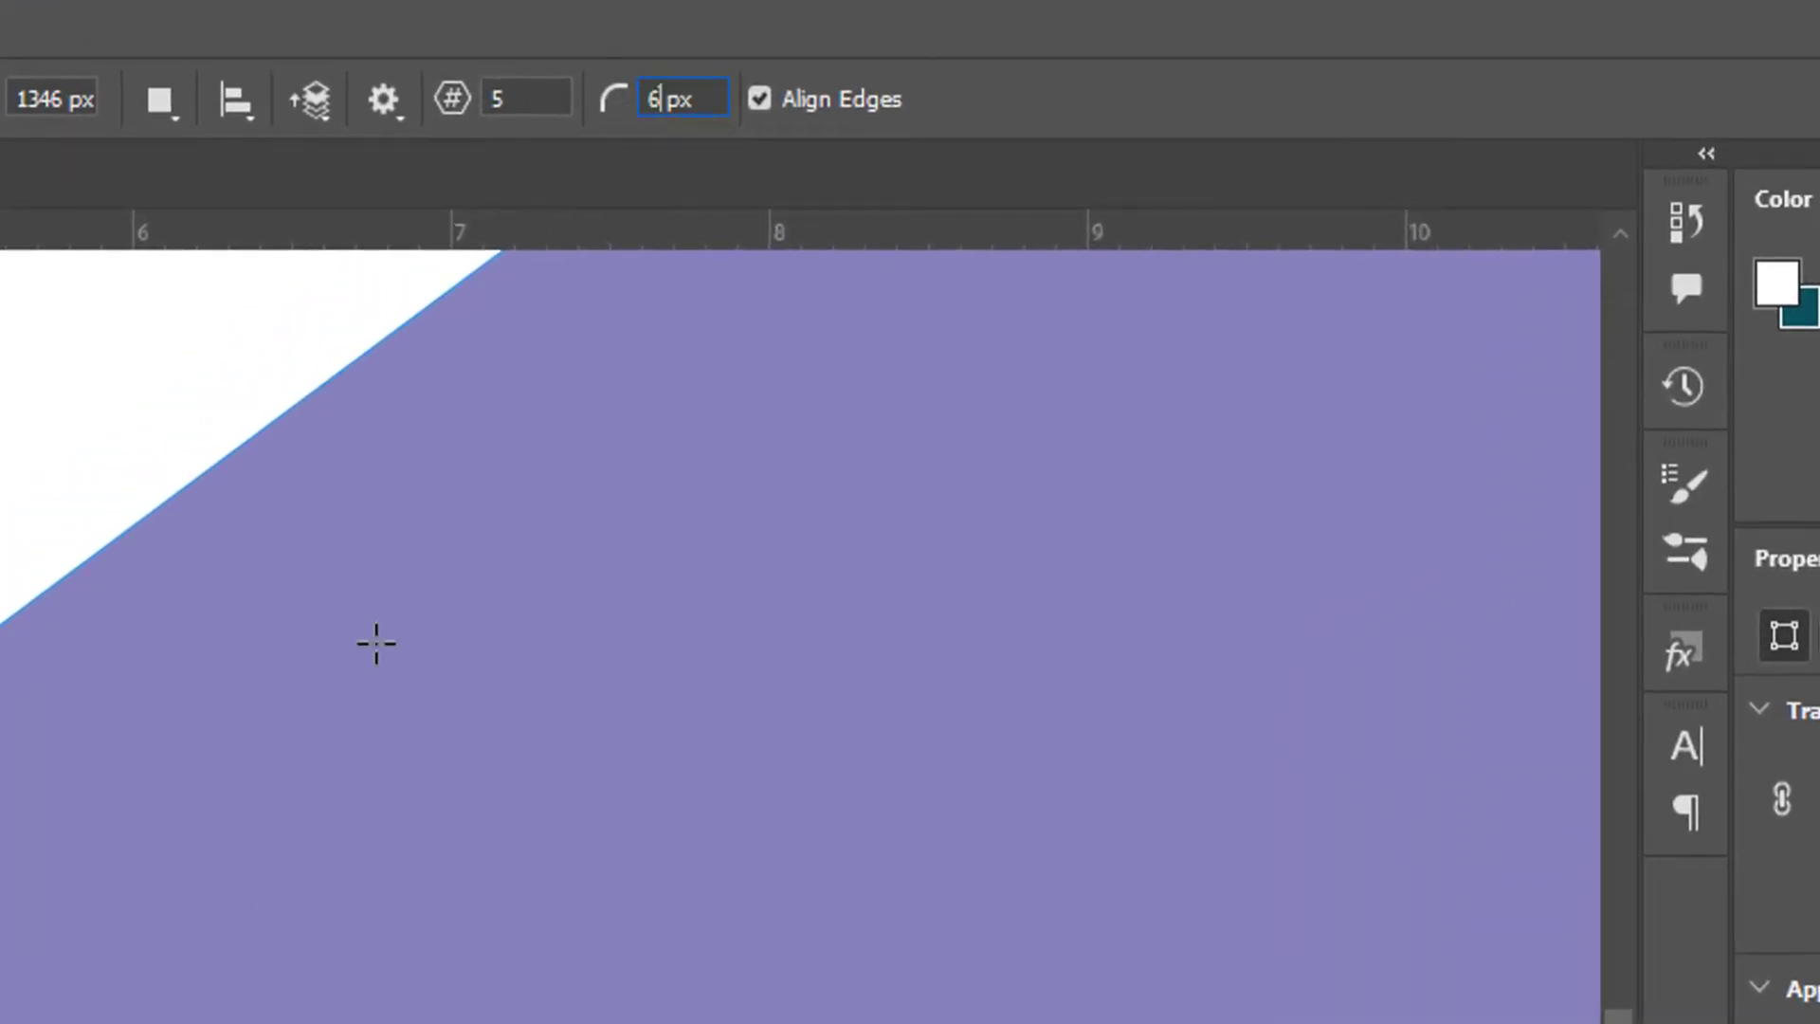
pyautogui.press('Return')
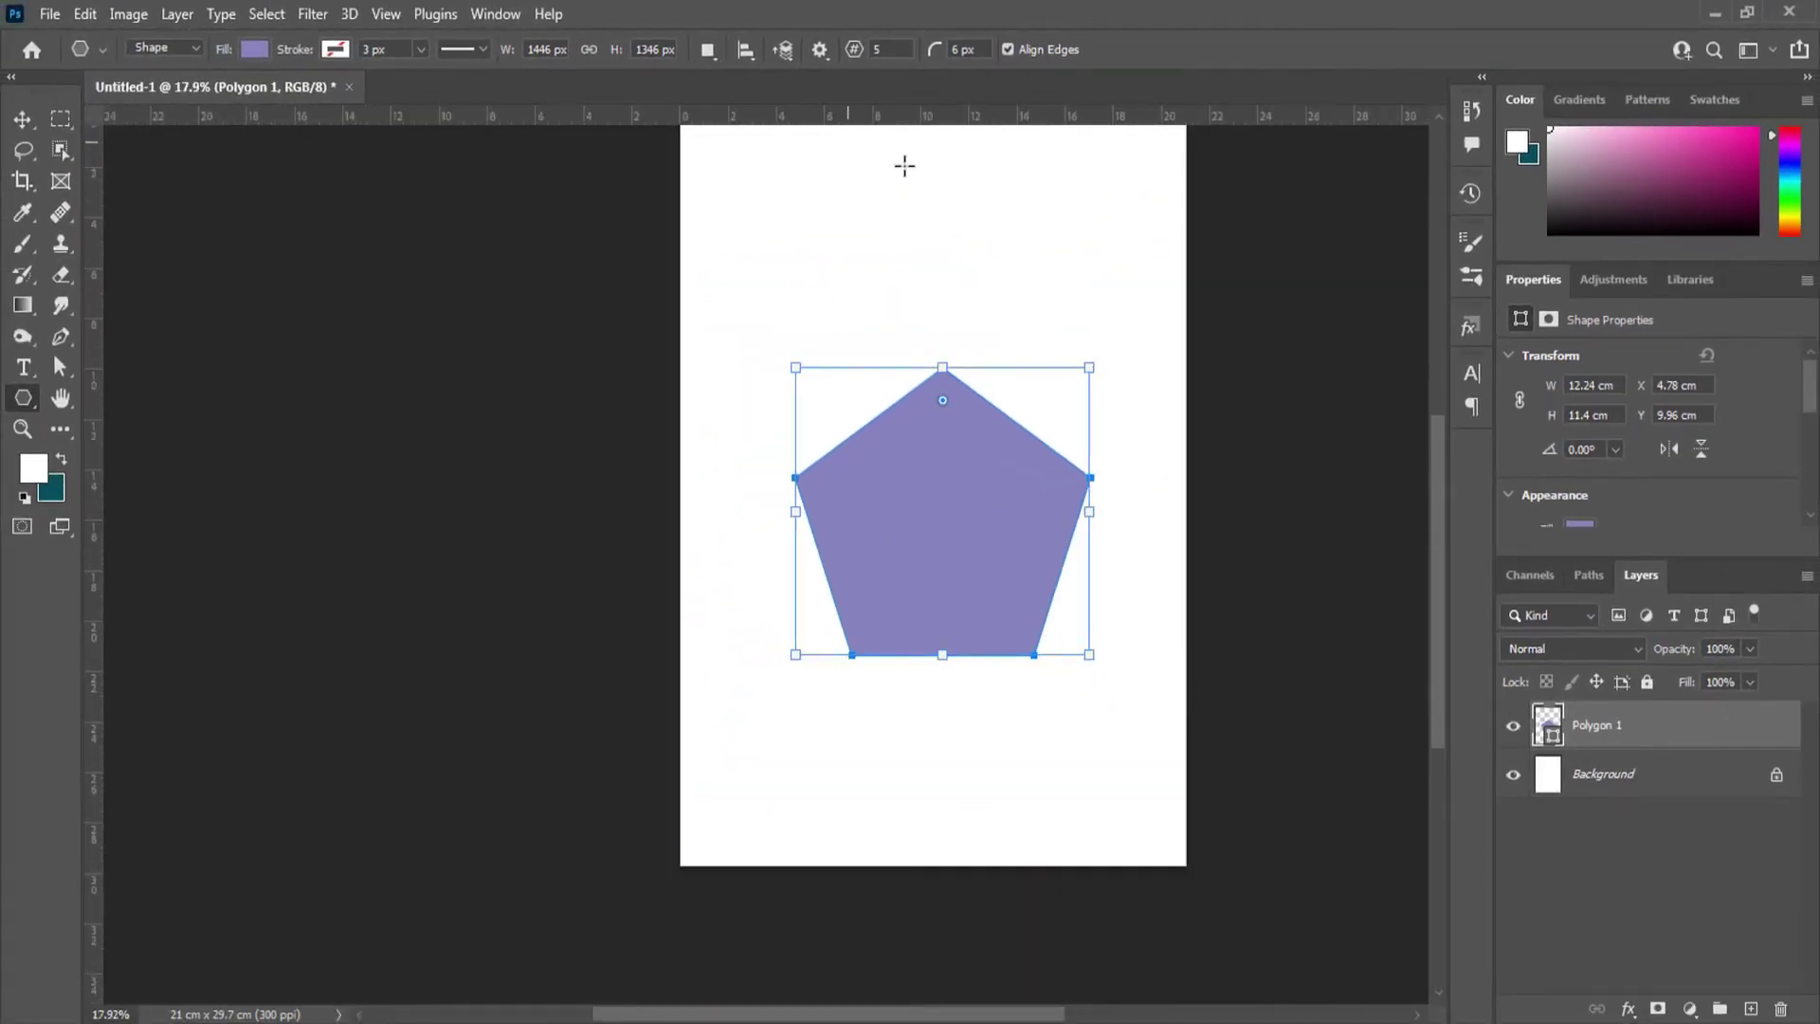
# Draw a second pentagon of about 1462 x 1391 px above the first and inspect its rounded corner up close
pyautogui.moveTo(904, 166); pyautogui.dragTo(1078, 307)
pyautogui.scroll(8, 936, 252)
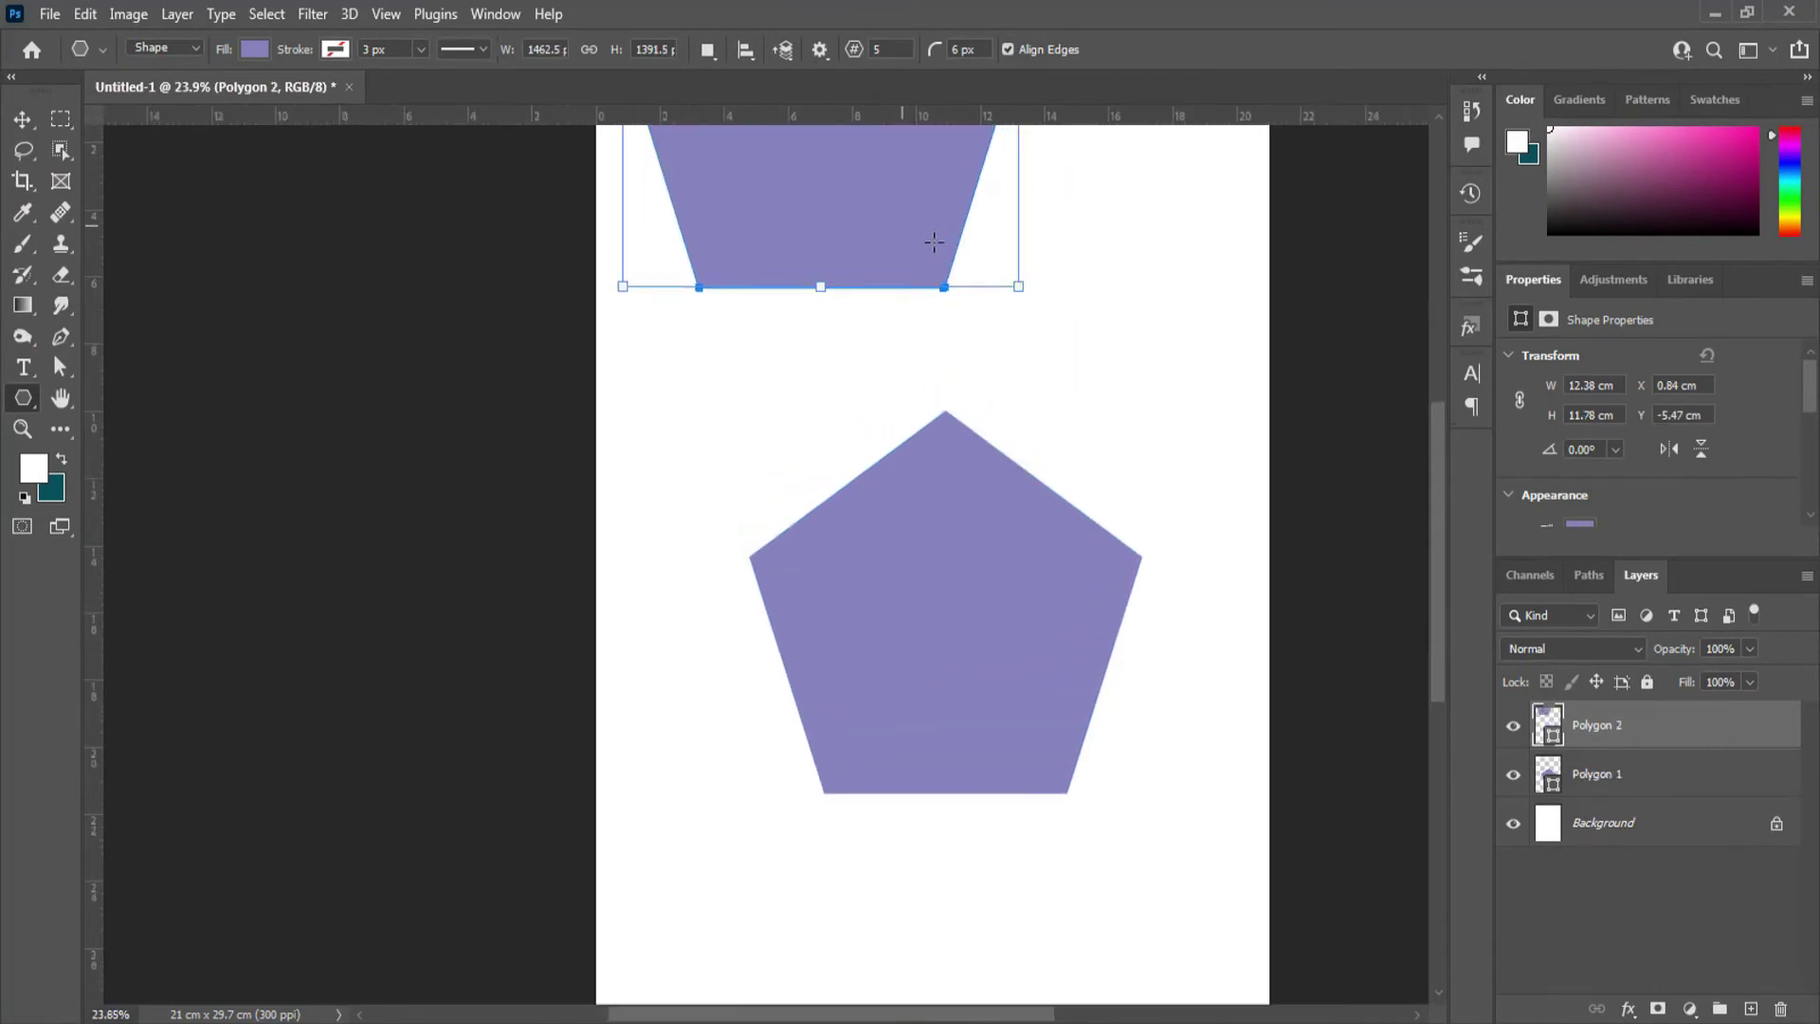
pyautogui.click(21, 120)
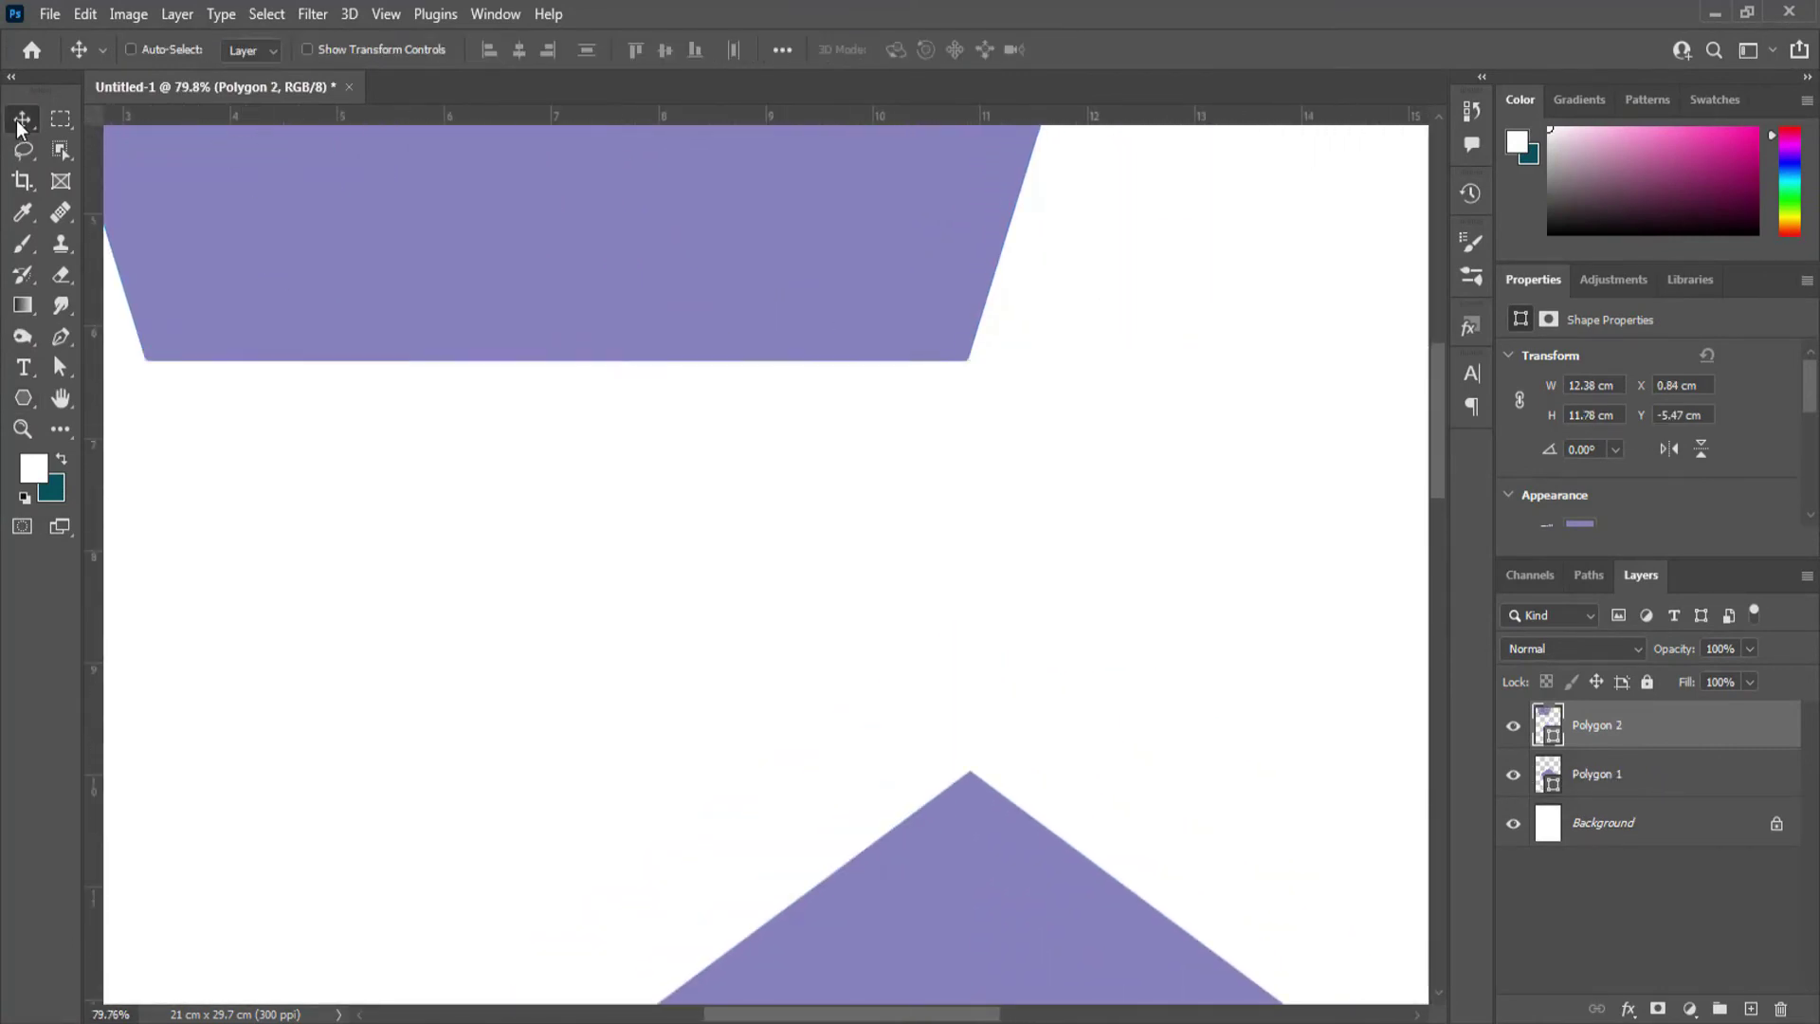
pyautogui.scroll(6, 1114, 370)
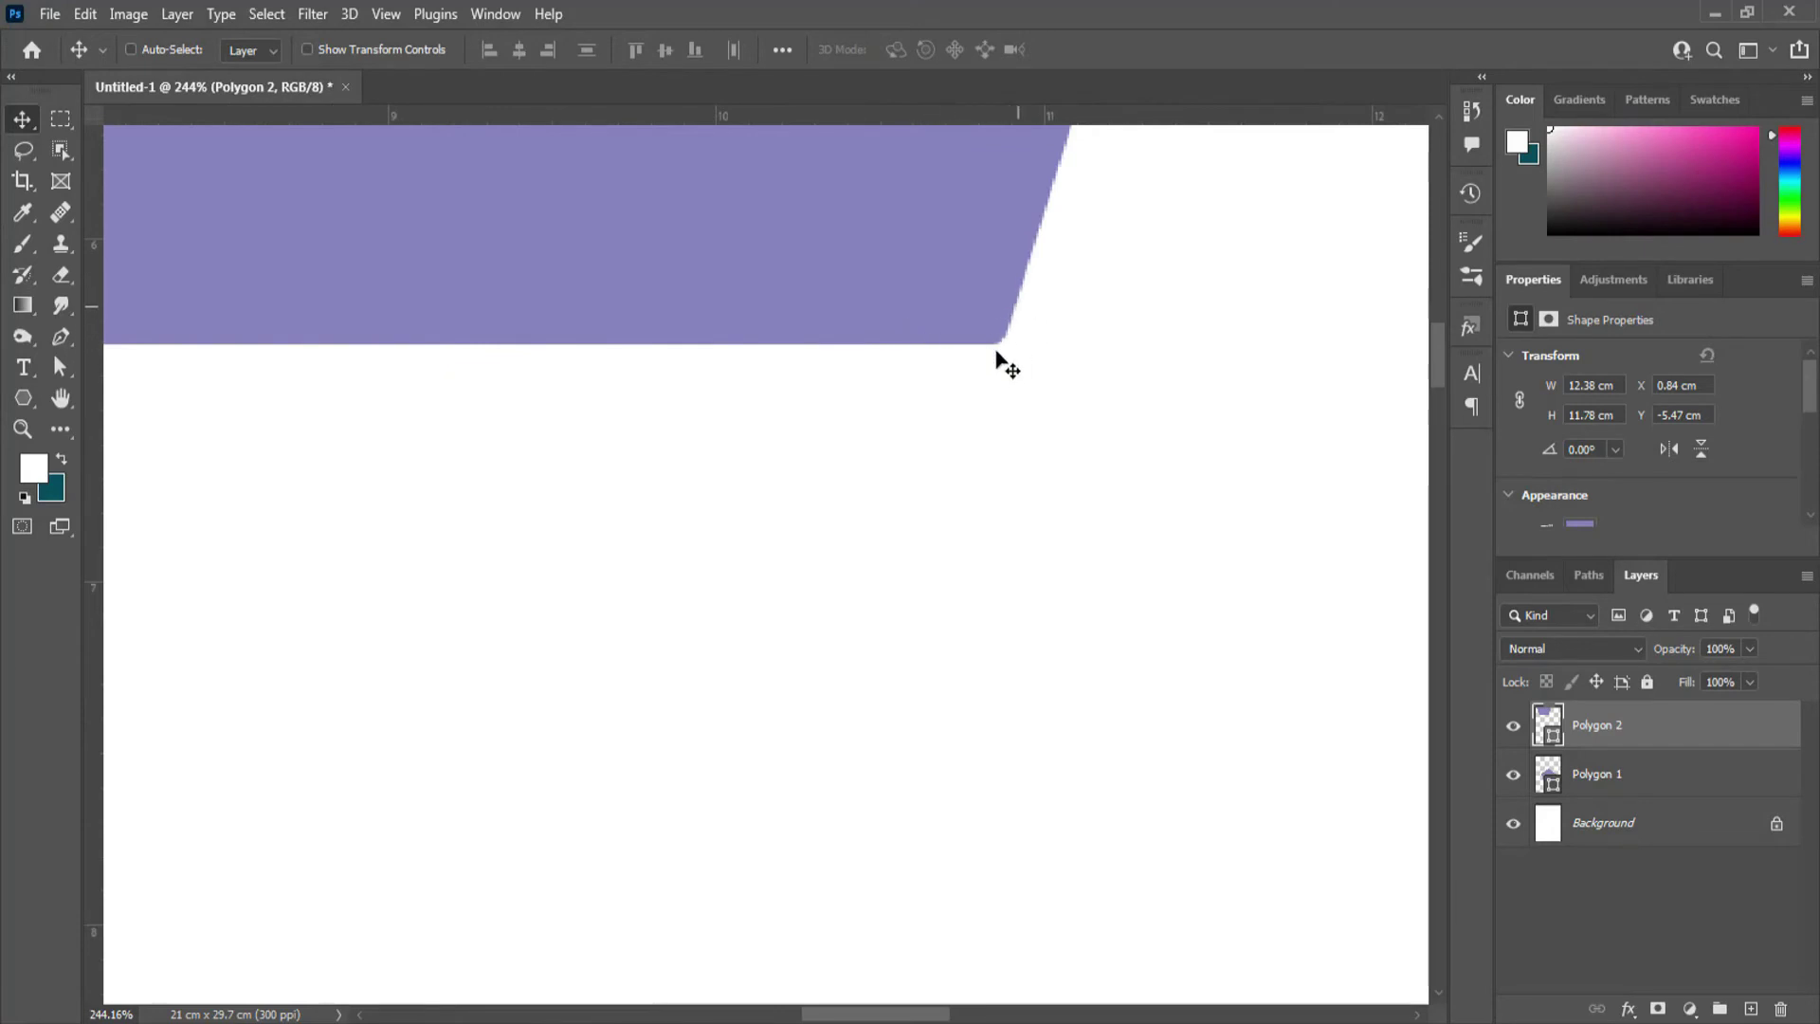
pyautogui.scroll(-10, 898, 394)
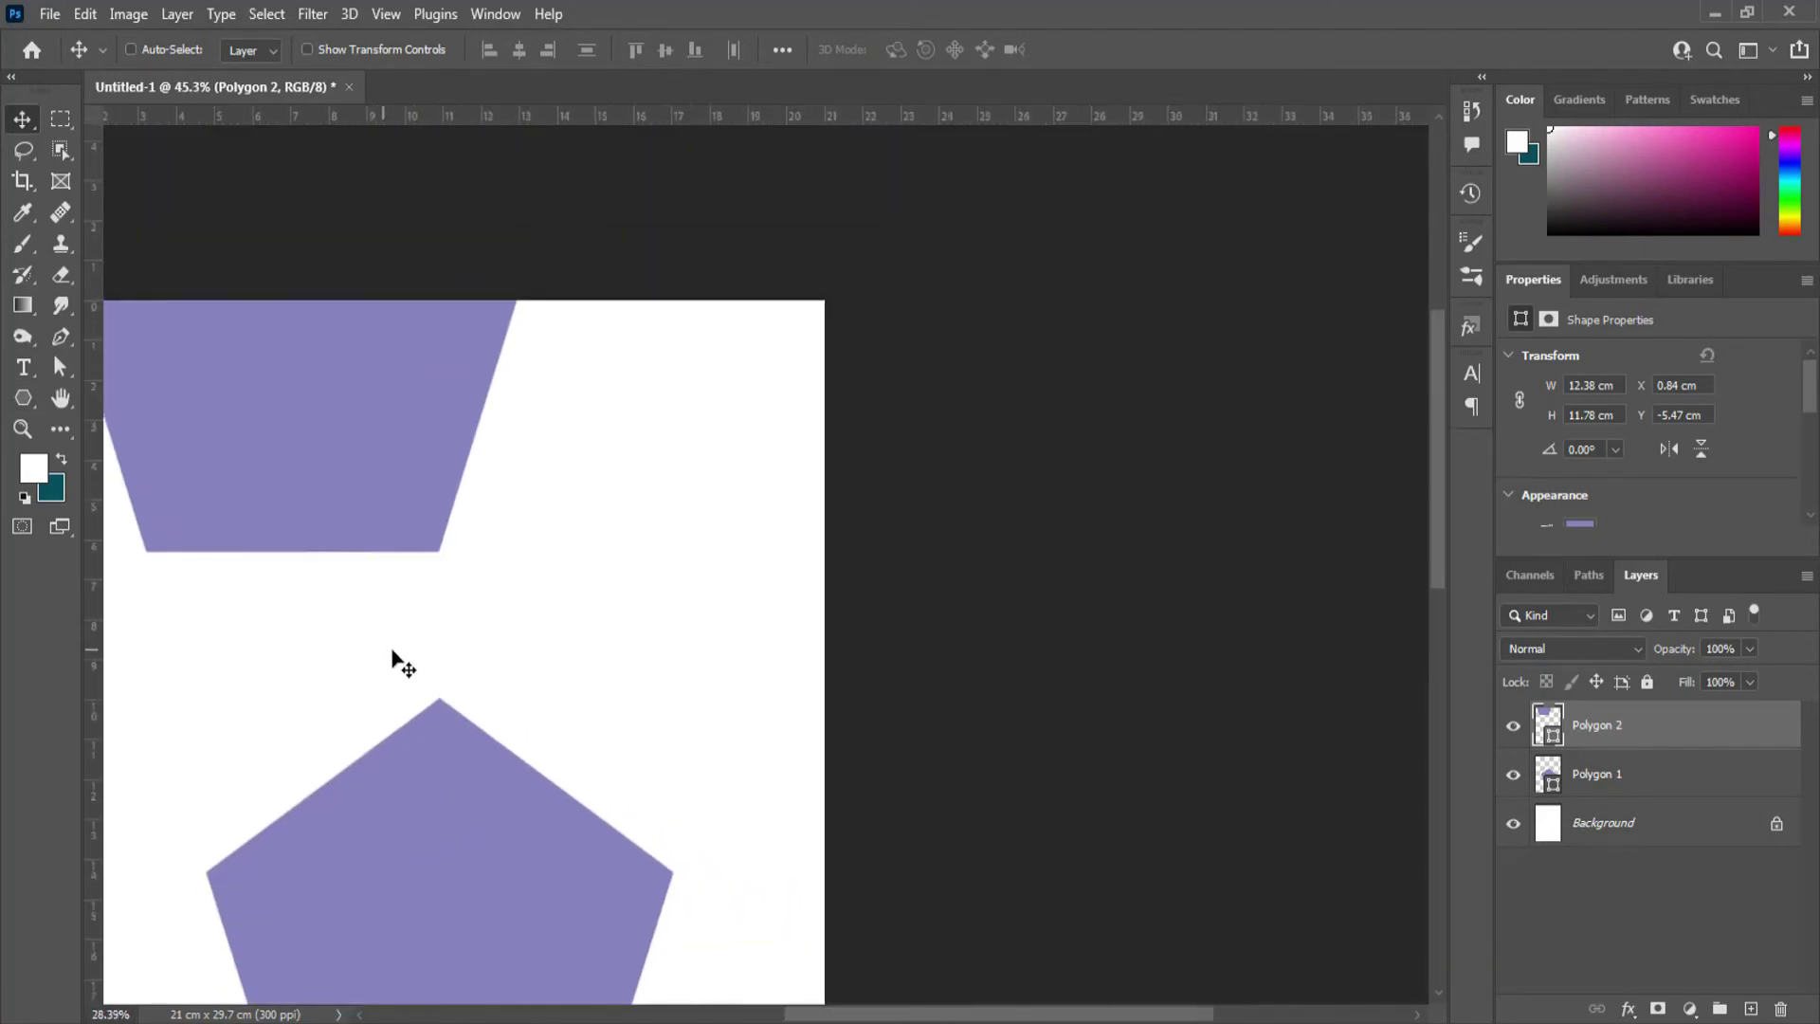
pyautogui.scroll(-2, 398, 661)
# Delete both pentagon layers and draw a new yellow five-sided polygon of about 10.24 x 9.36 cm on the page
pyautogui.click(1780, 1009)
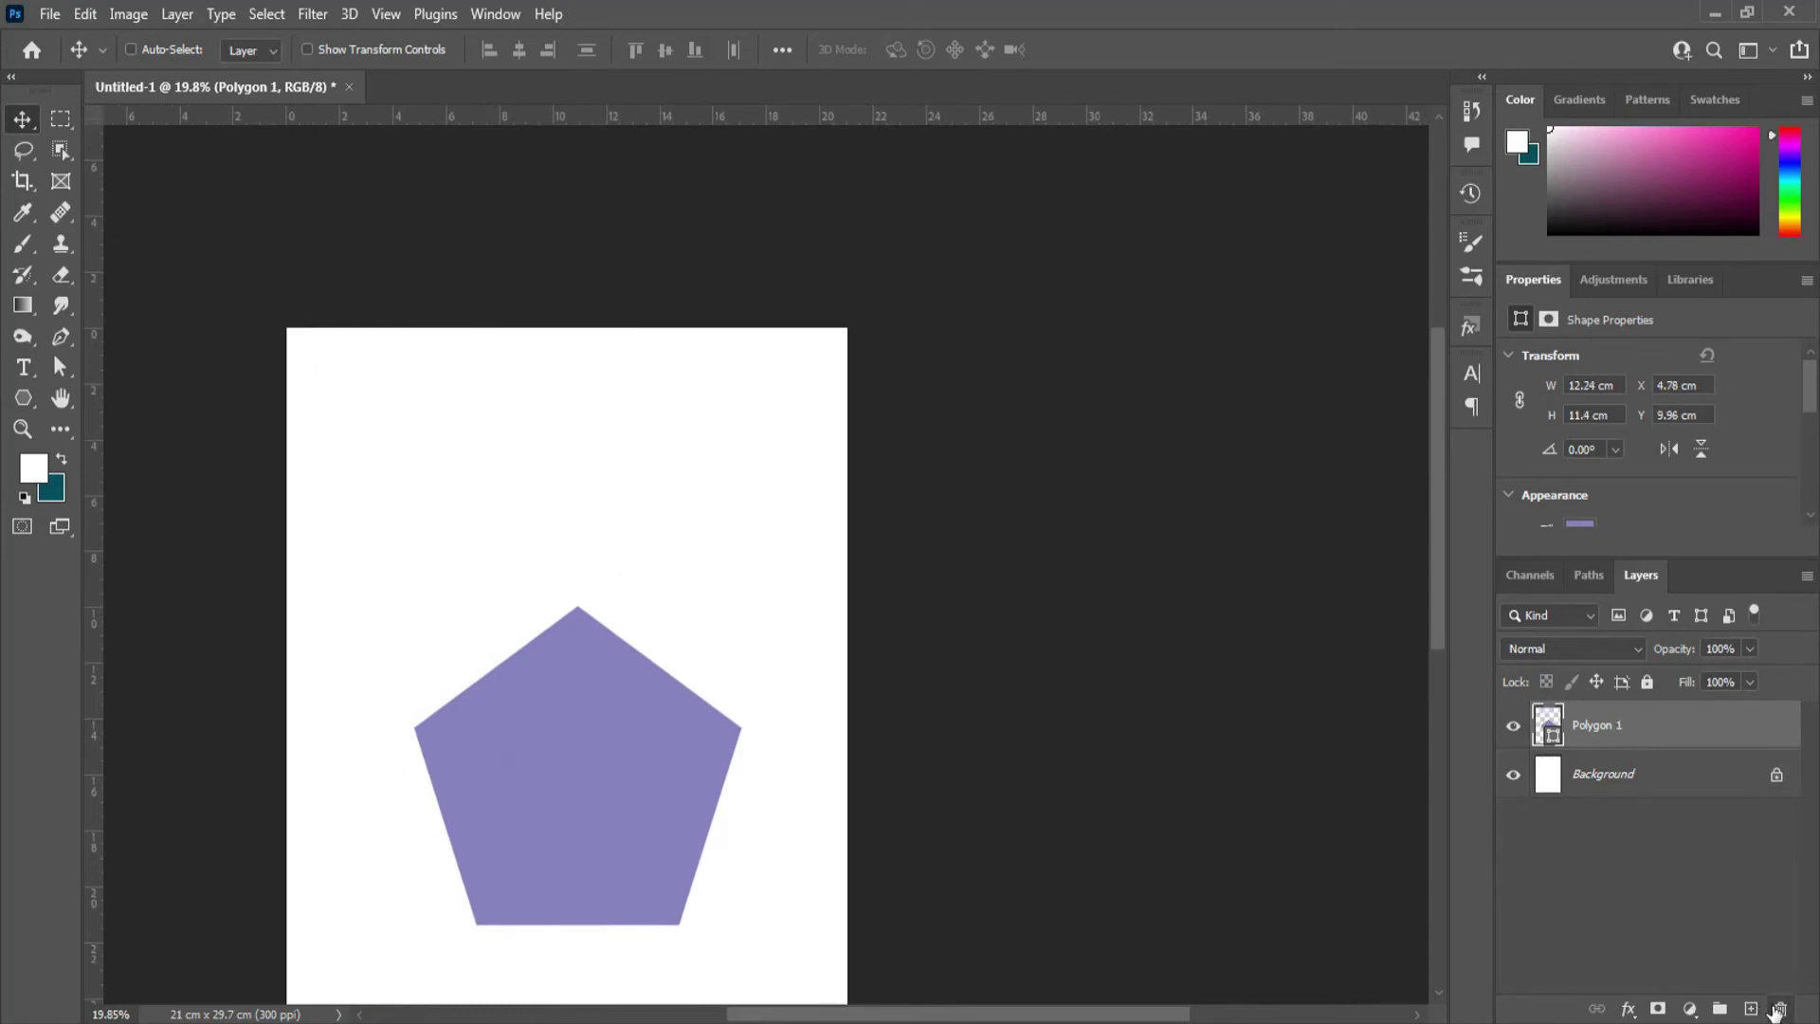
pyautogui.click(1780, 1008)
pyautogui.click(22, 398)
pyautogui.scroll(-2, 774, 414)
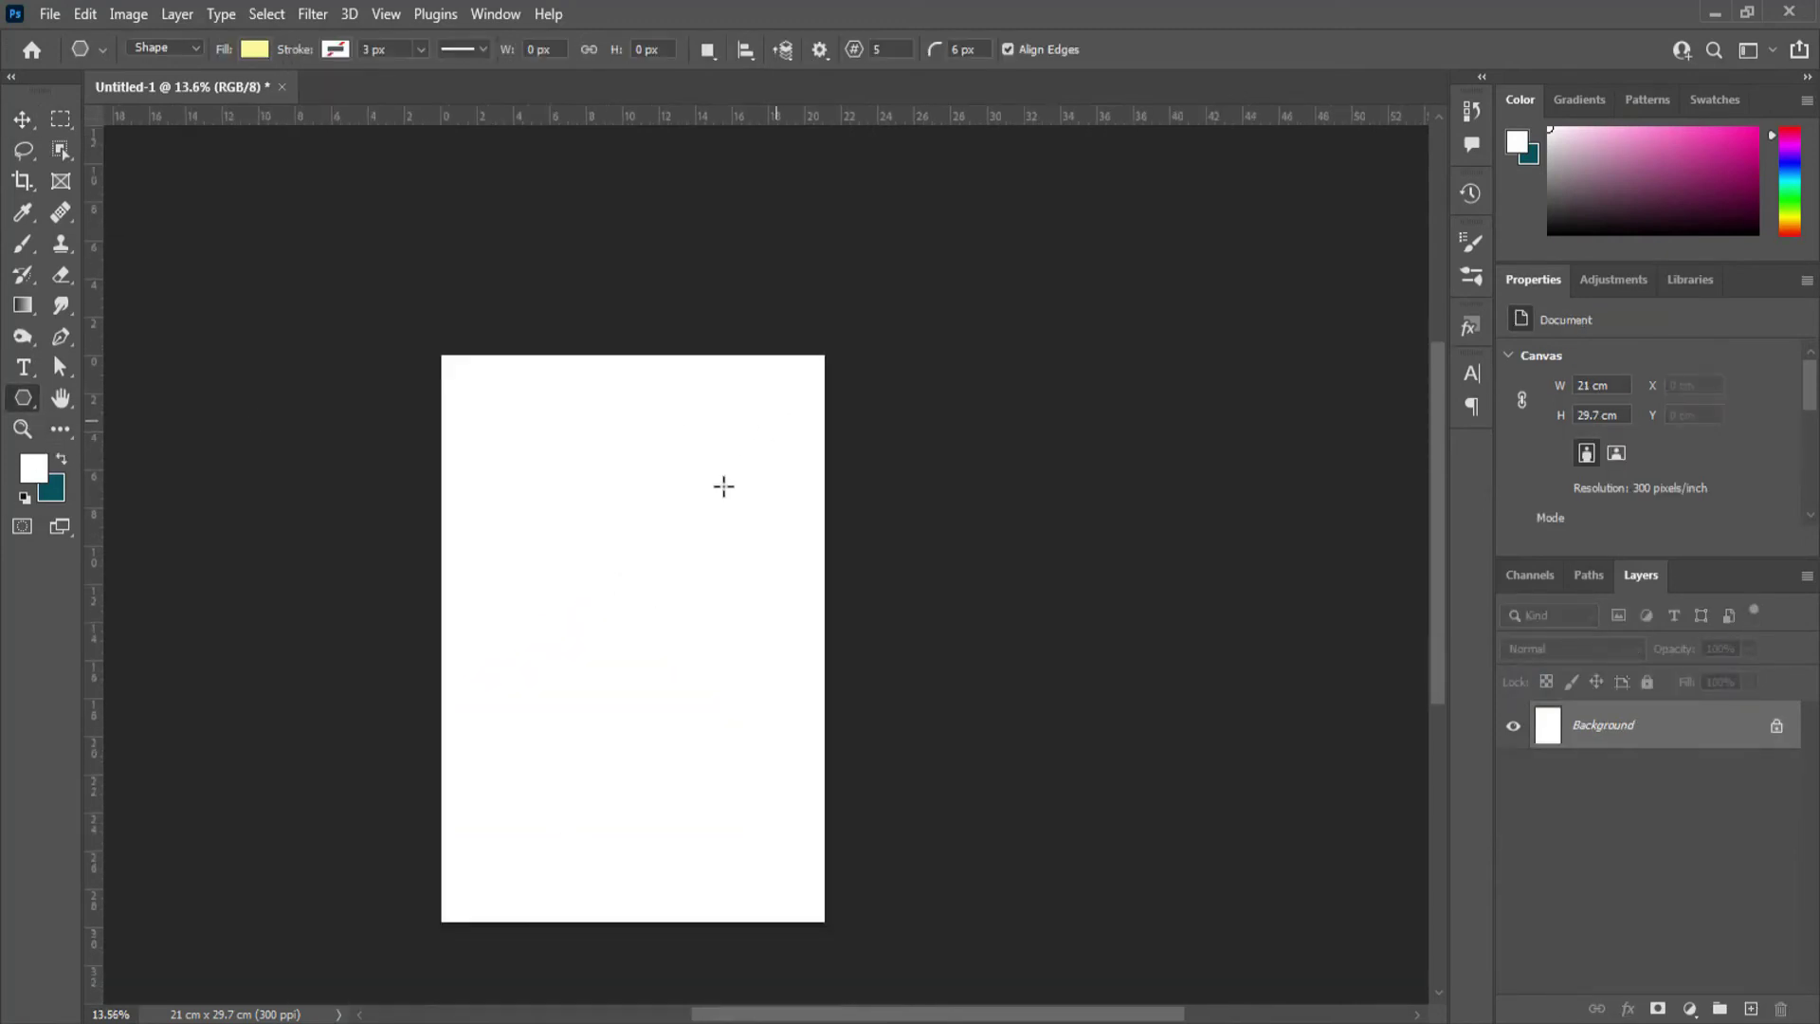
pyautogui.moveTo(575, 593); pyautogui.dragTo(605, 451)
pyautogui.scroll(1, 606, 451)
pyautogui.moveTo(536, 347); pyautogui.dragTo(762, 563)
pyautogui.scroll(2, 589, 532)
pyautogui.press('v')
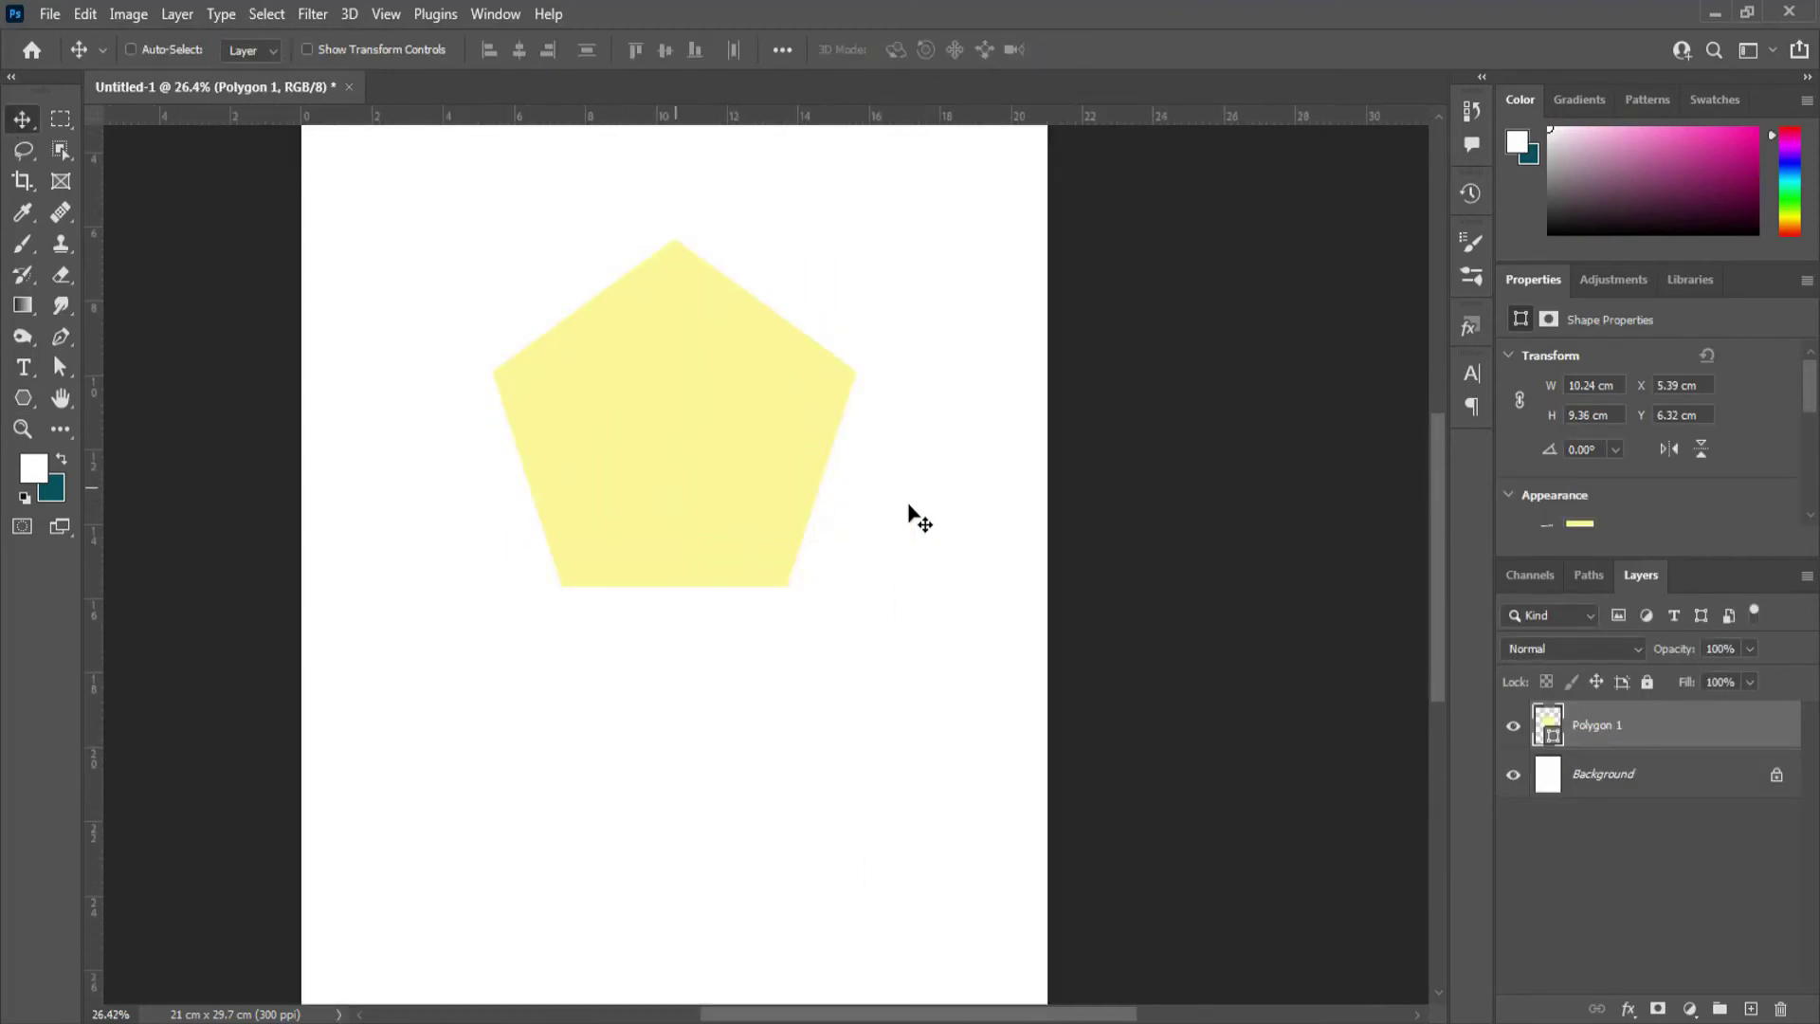
# Set the Polygon Tool's number of sides to 6 and draw a hexagon of about 10.36 x 8.99 cm
pyautogui.click(22, 397)
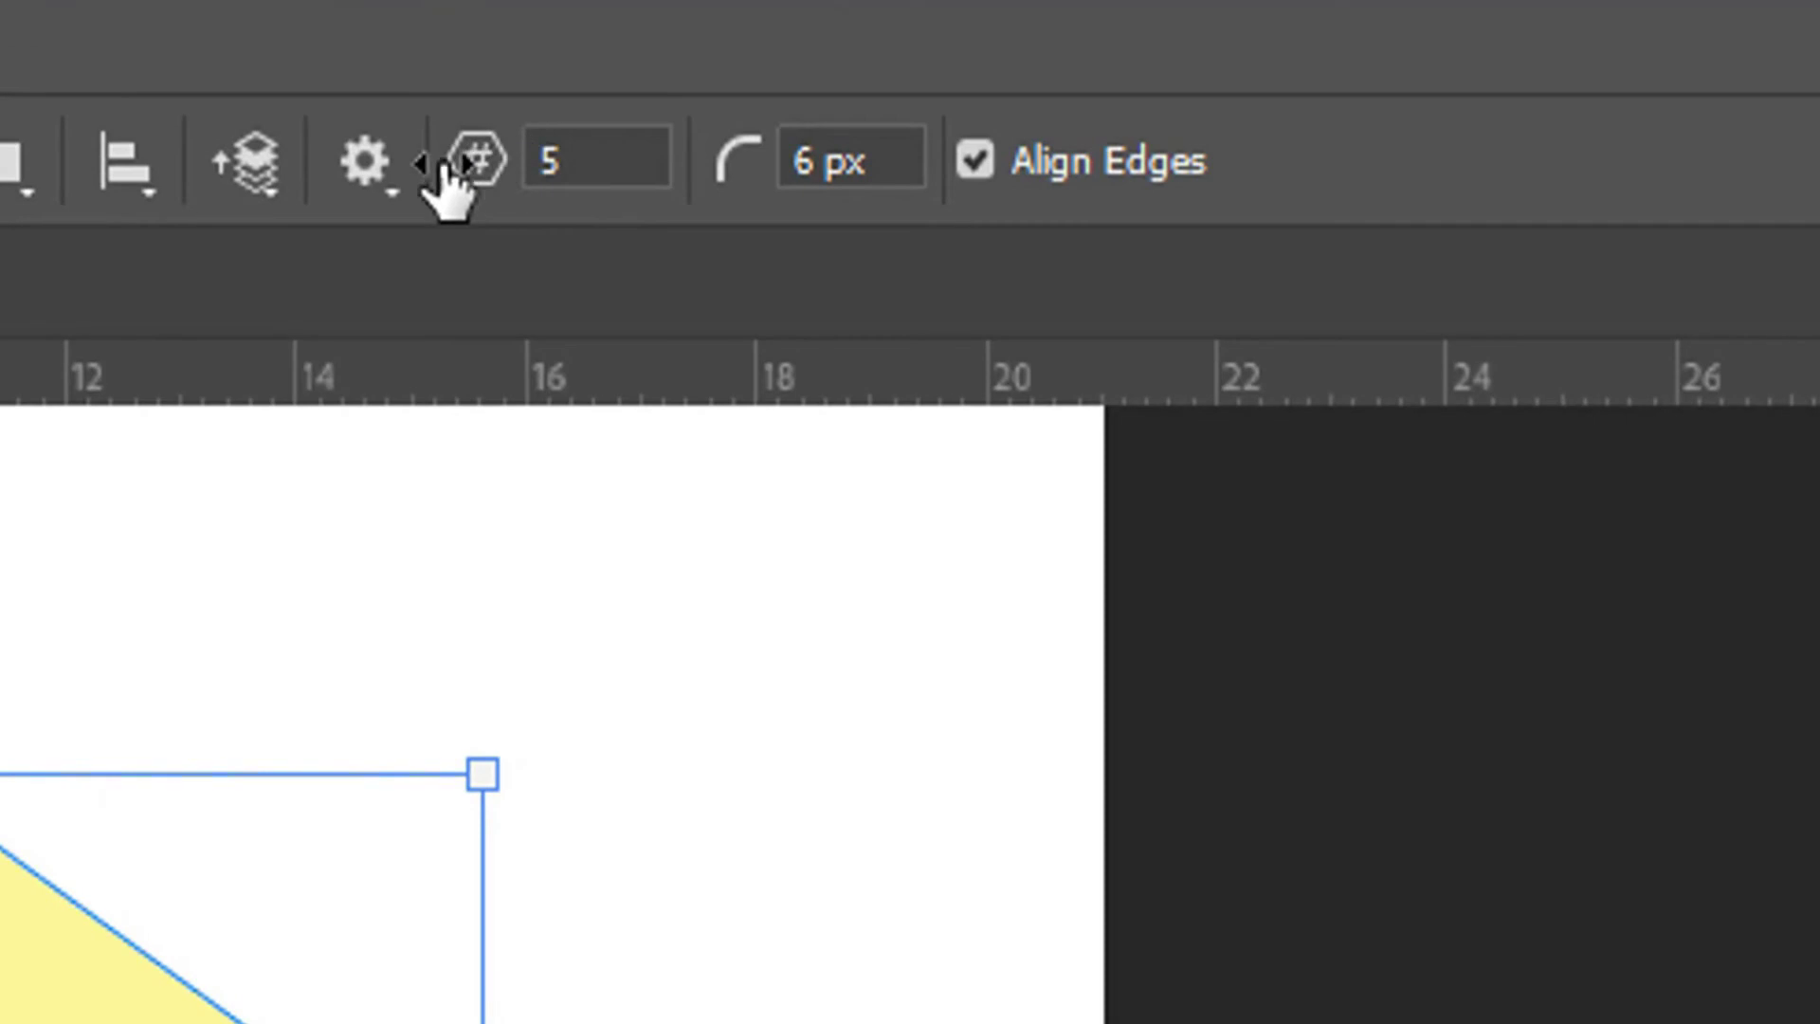
pyautogui.click(585, 156)
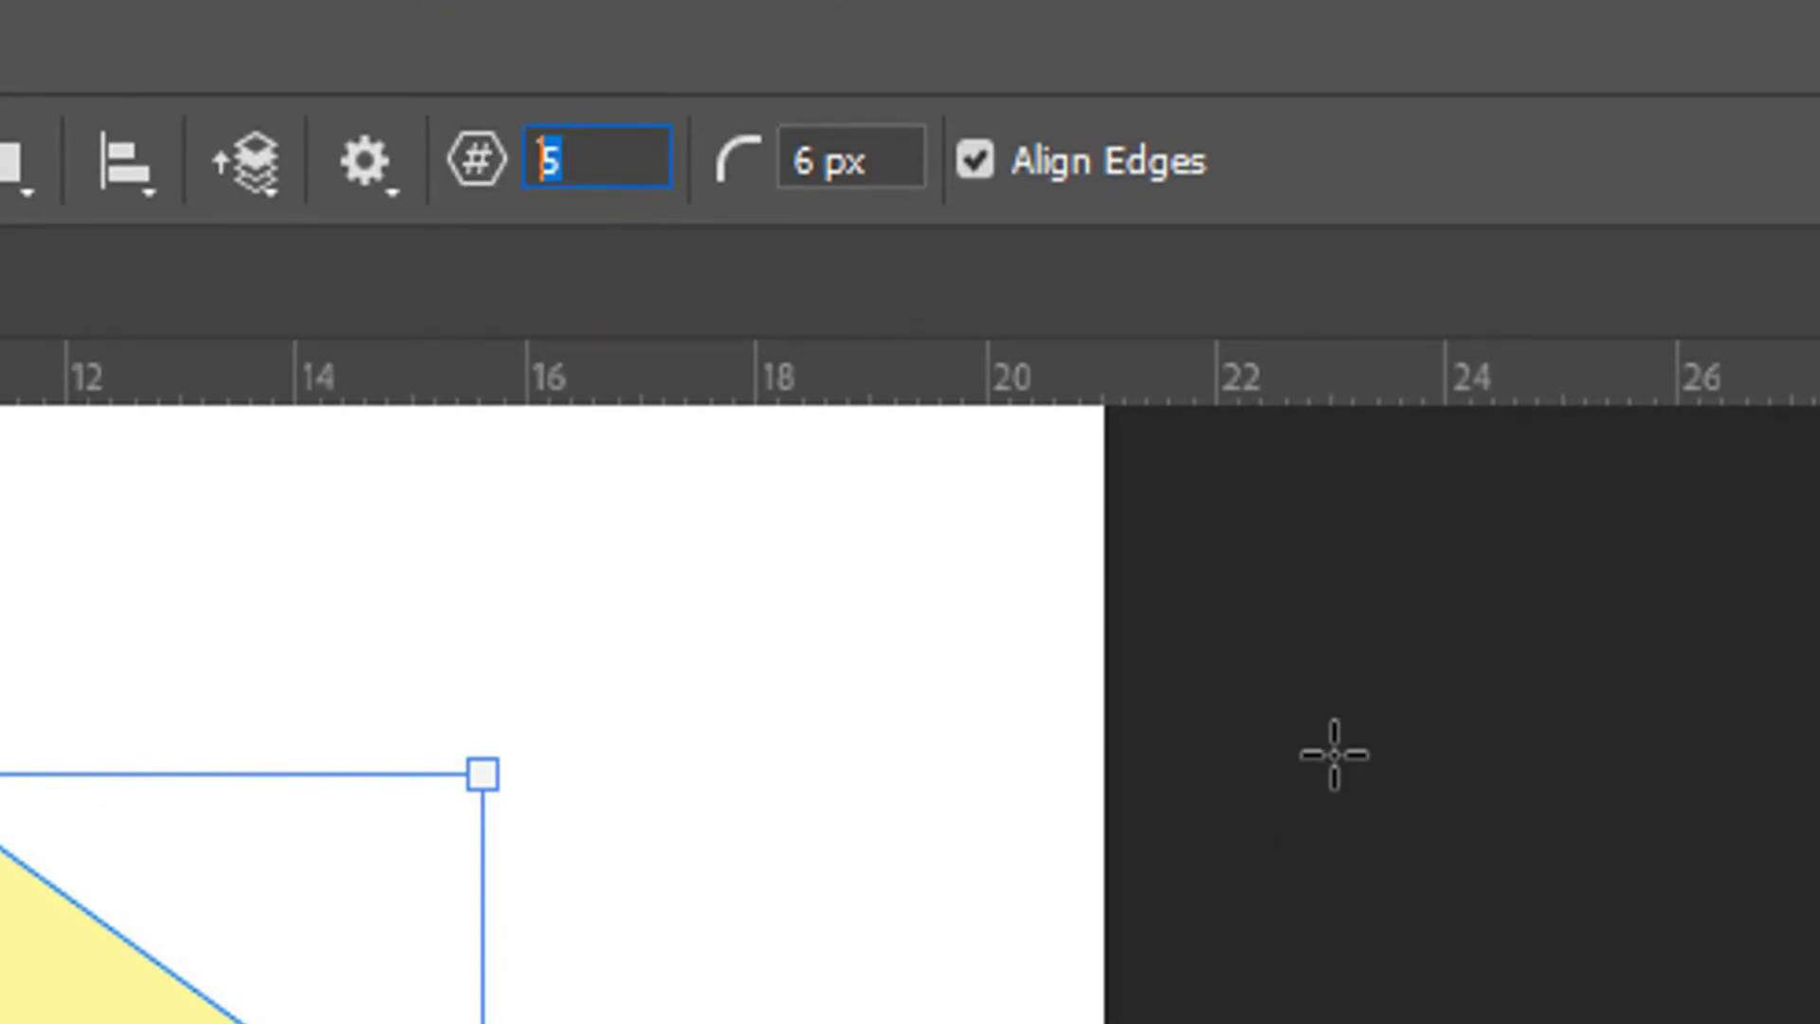
pyautogui.write('6')
pyautogui.press('Return')
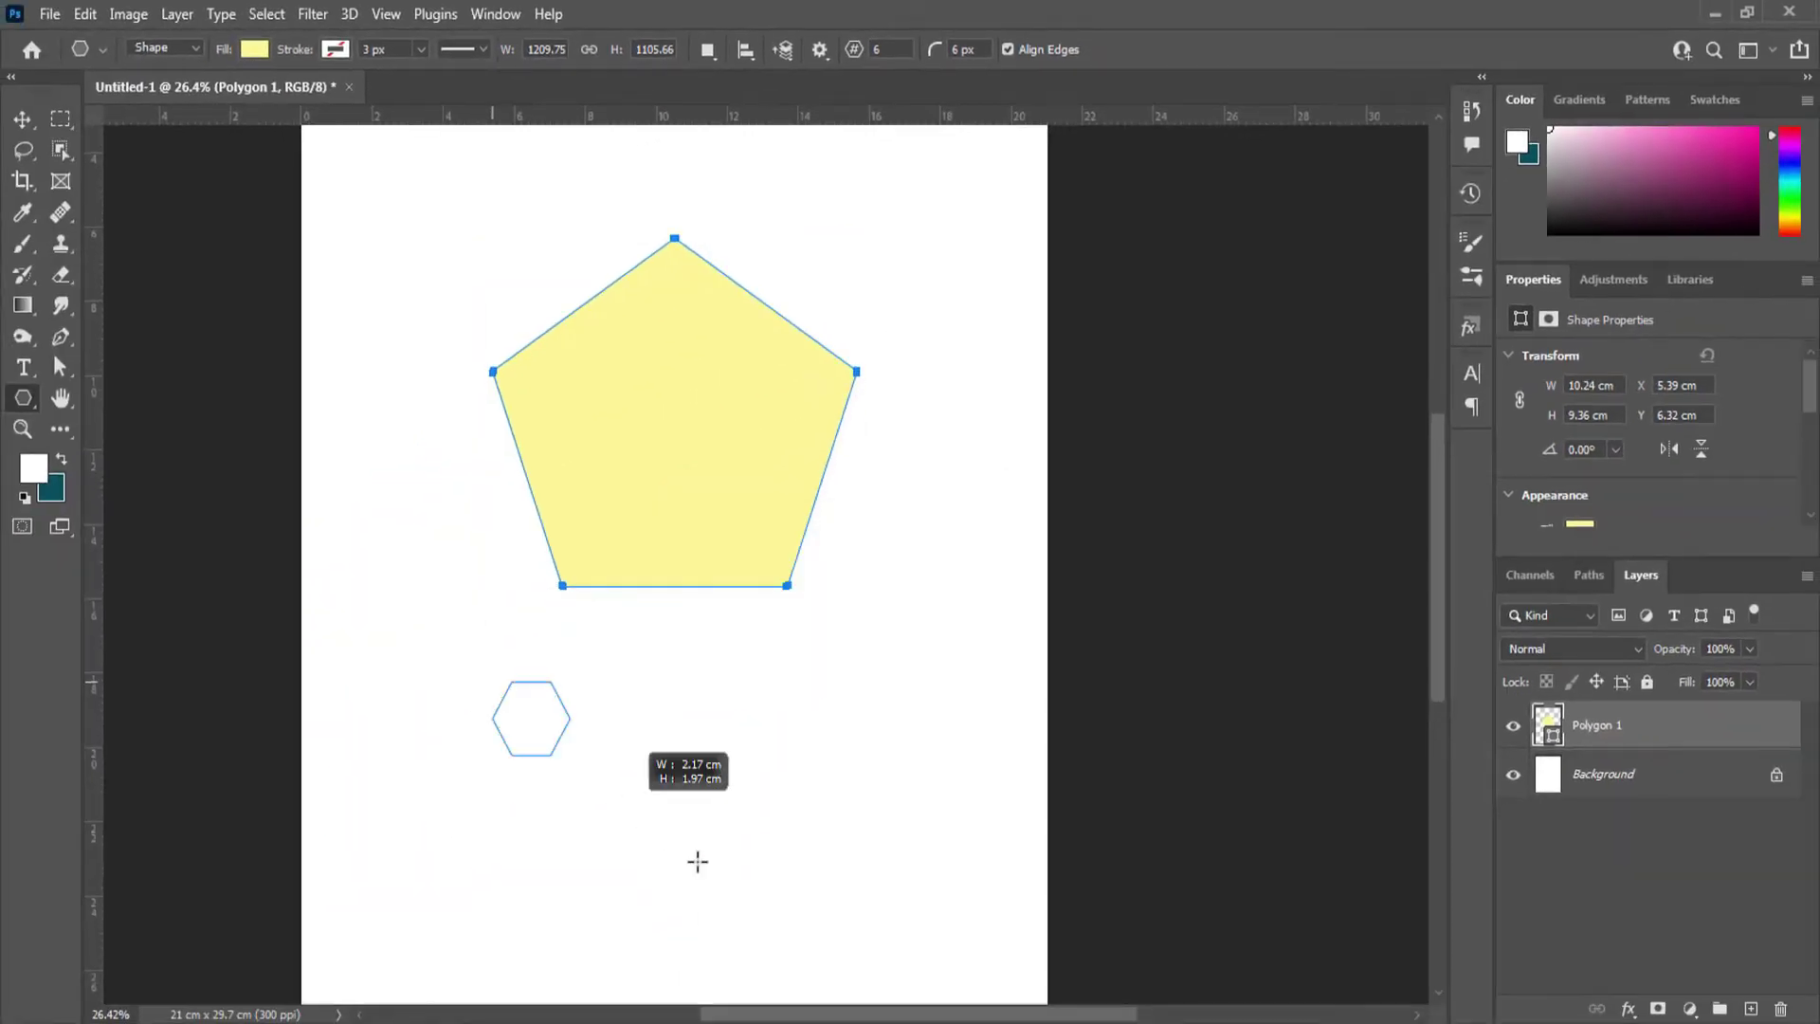
pyautogui.moveTo(698, 860); pyautogui.dragTo(785, 874)
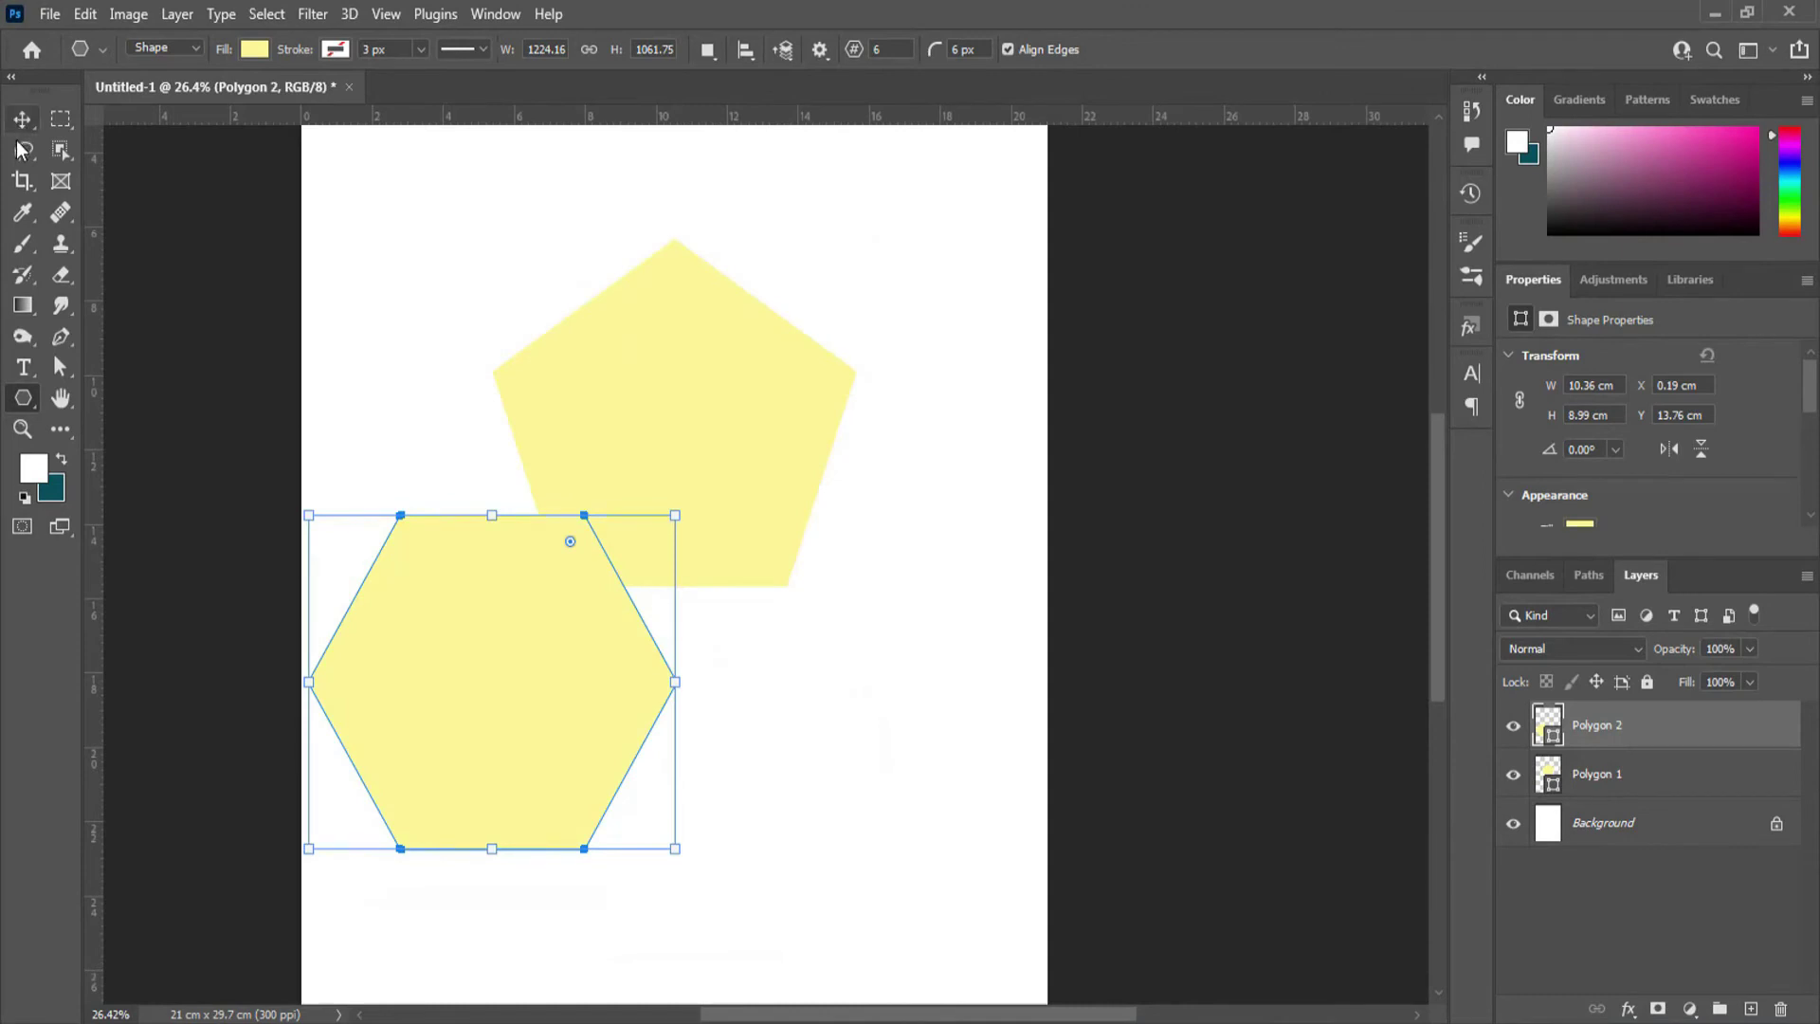
# Move the hexagon below the pentagon and change its fill to the dark magenta recently used color
pyautogui.press('v')
pyautogui.moveTo(568, 647); pyautogui.dragTo(650, 821)
pyautogui.press('u')
pyautogui.click(254, 48)
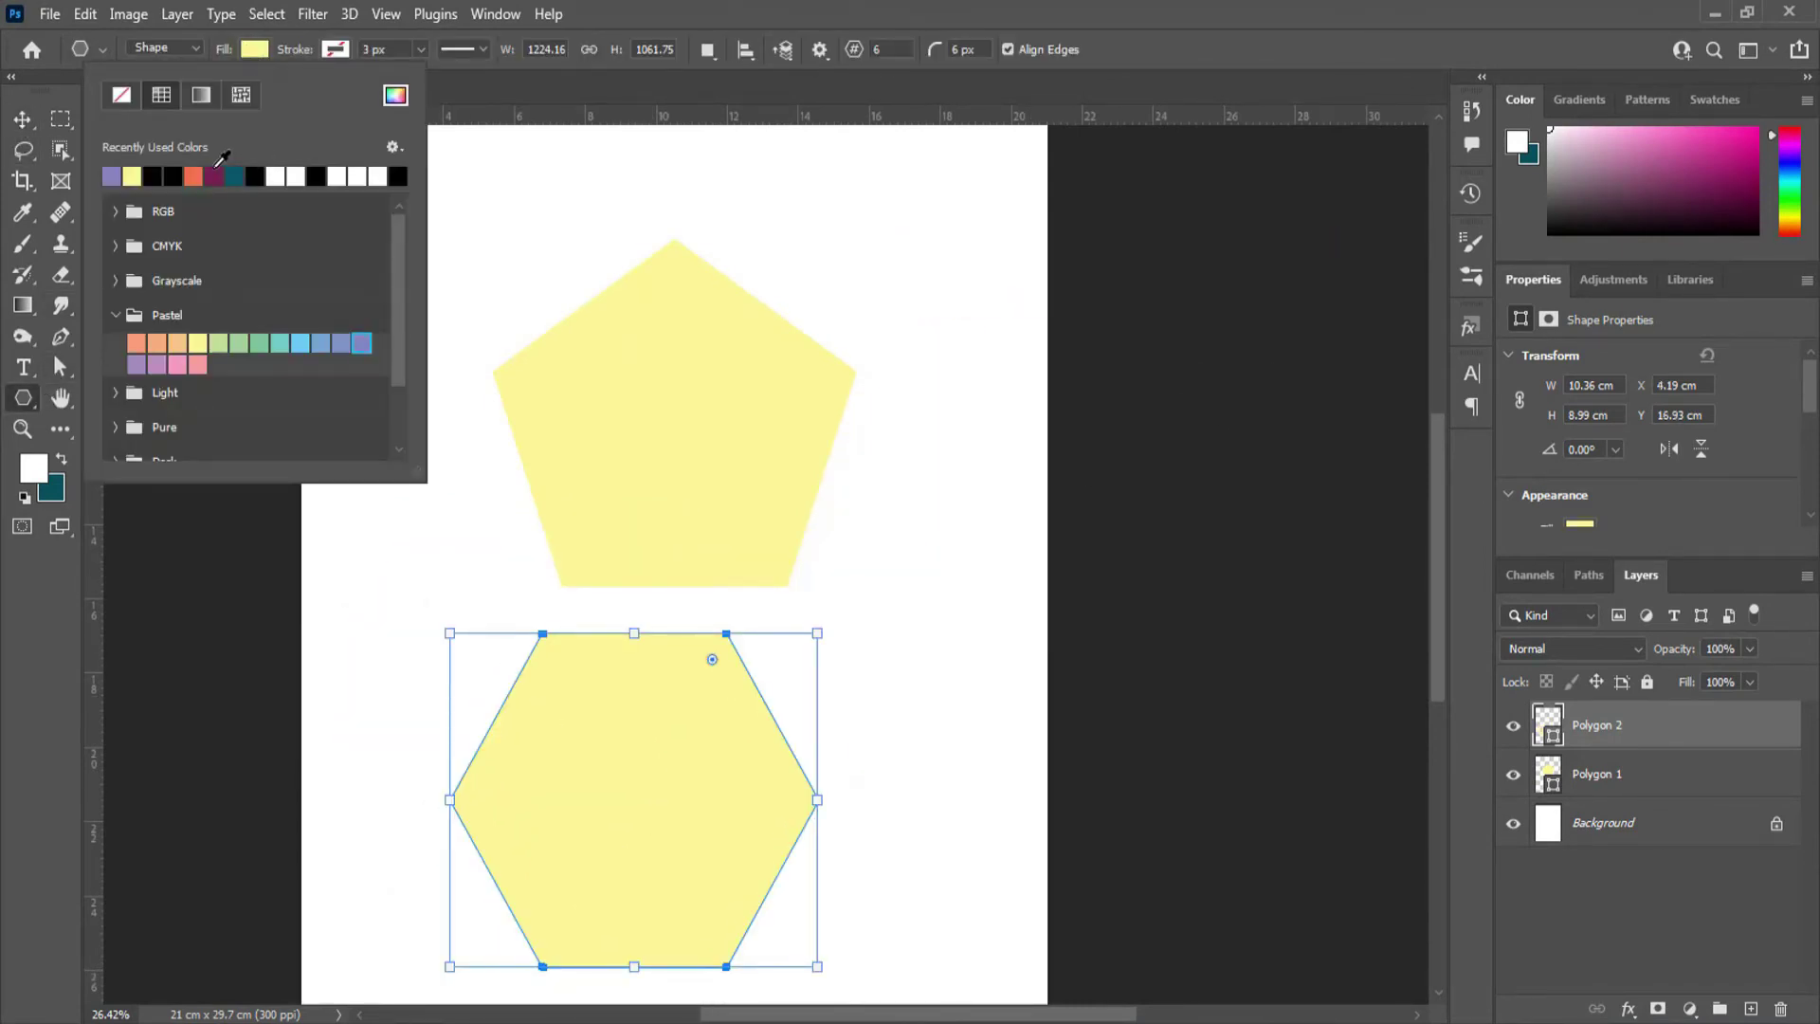
pyautogui.click(218, 172)
pyautogui.click(480, 177)
pyautogui.click(21, 119)
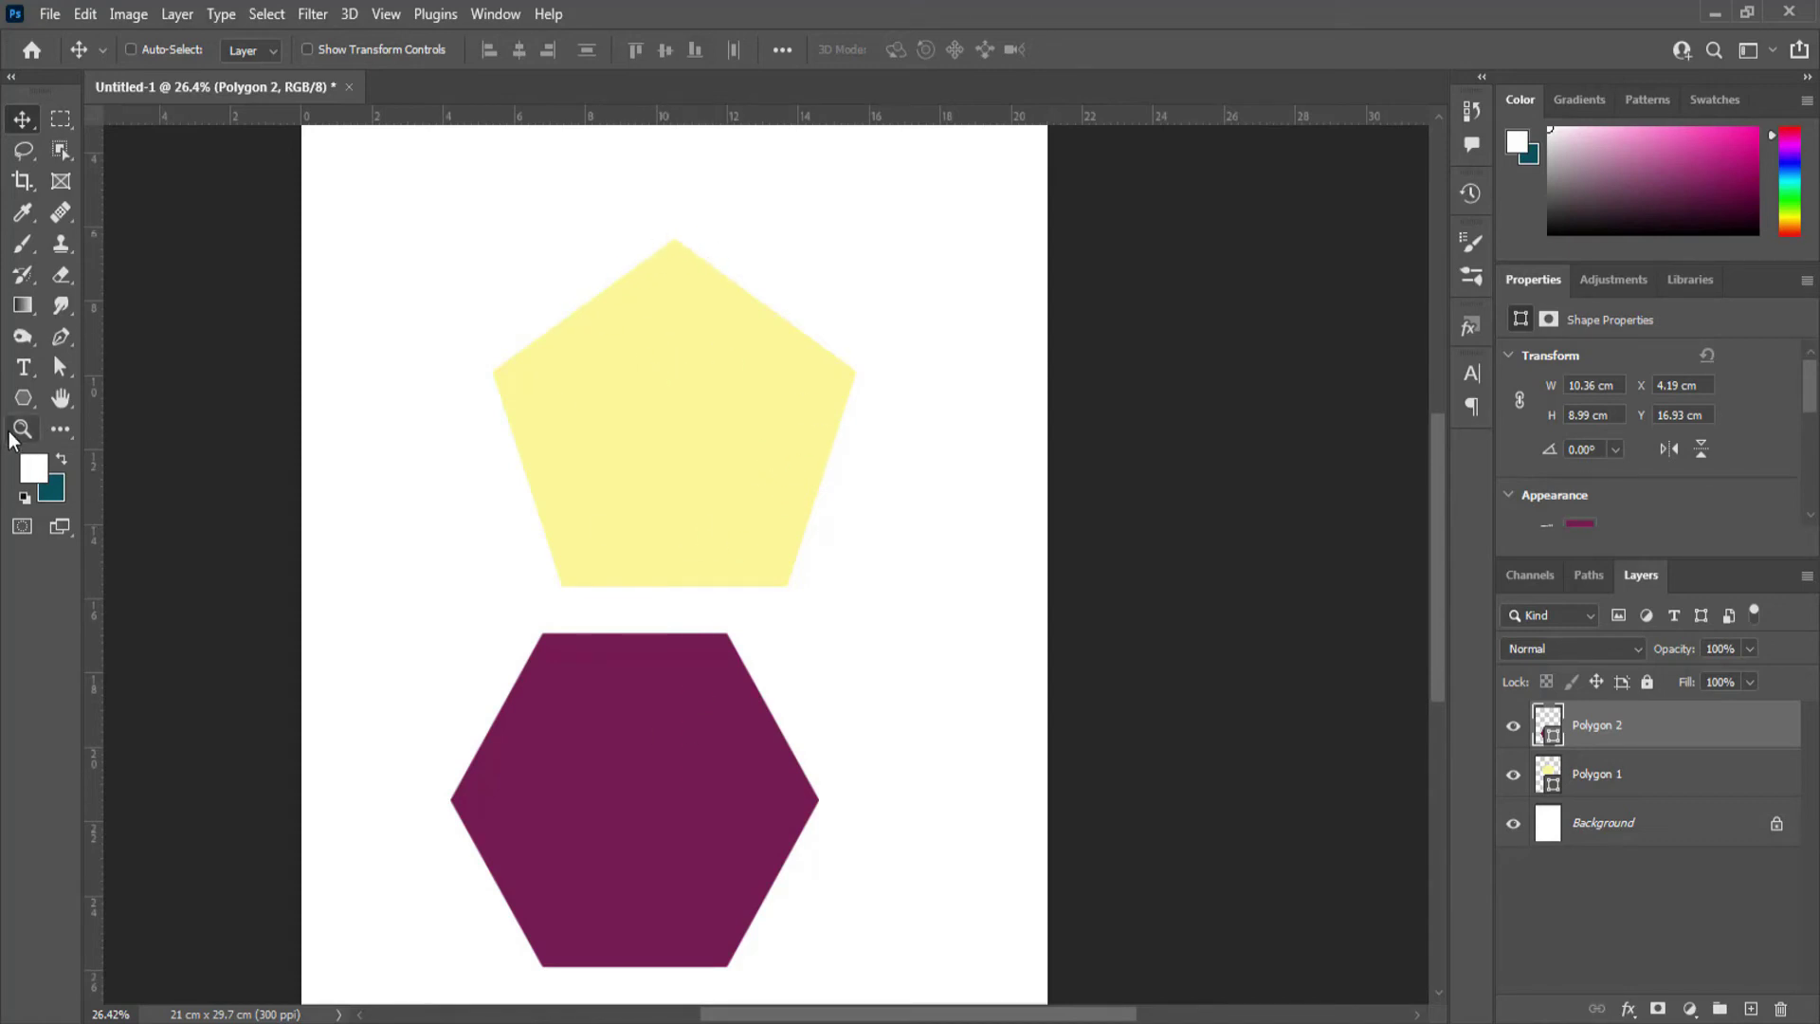
# Activate the Line Tool, review its drawing modes while keeping Shape, and set its fill to black
pyautogui.click(23, 398)
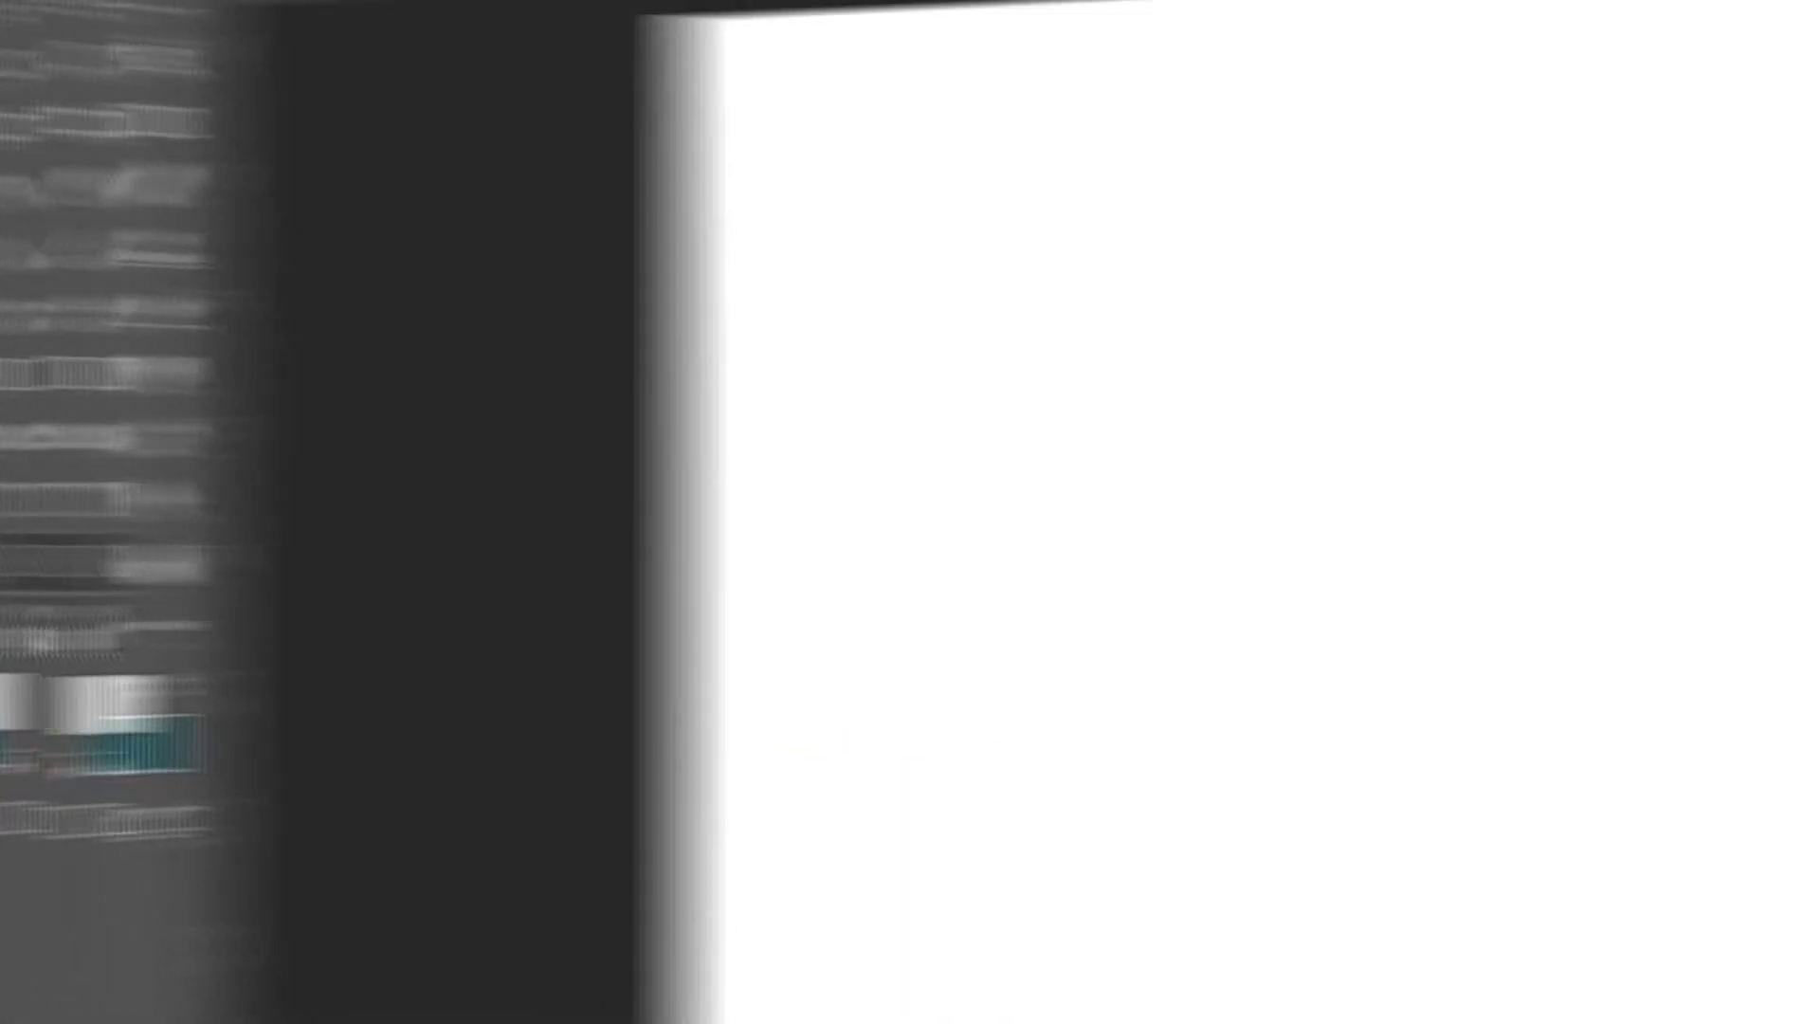
pyautogui.rightClick(23, 398)
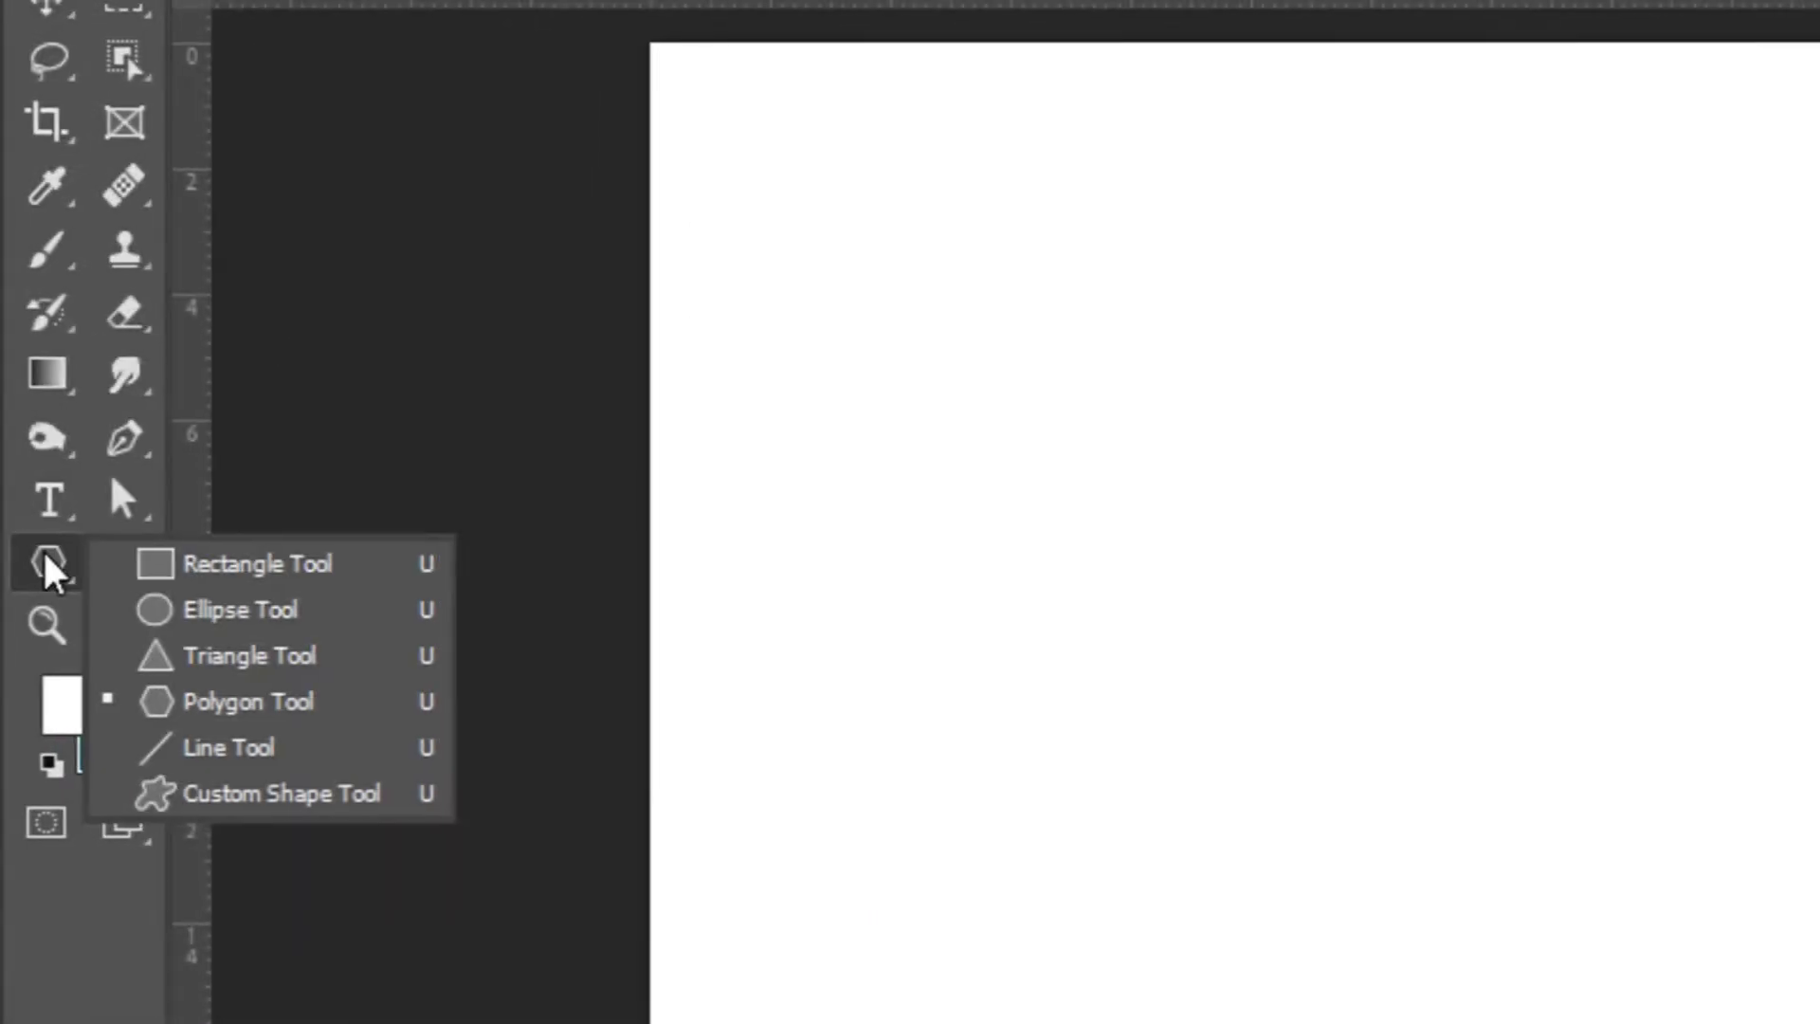
pyautogui.click(252, 759)
pyautogui.click(163, 37)
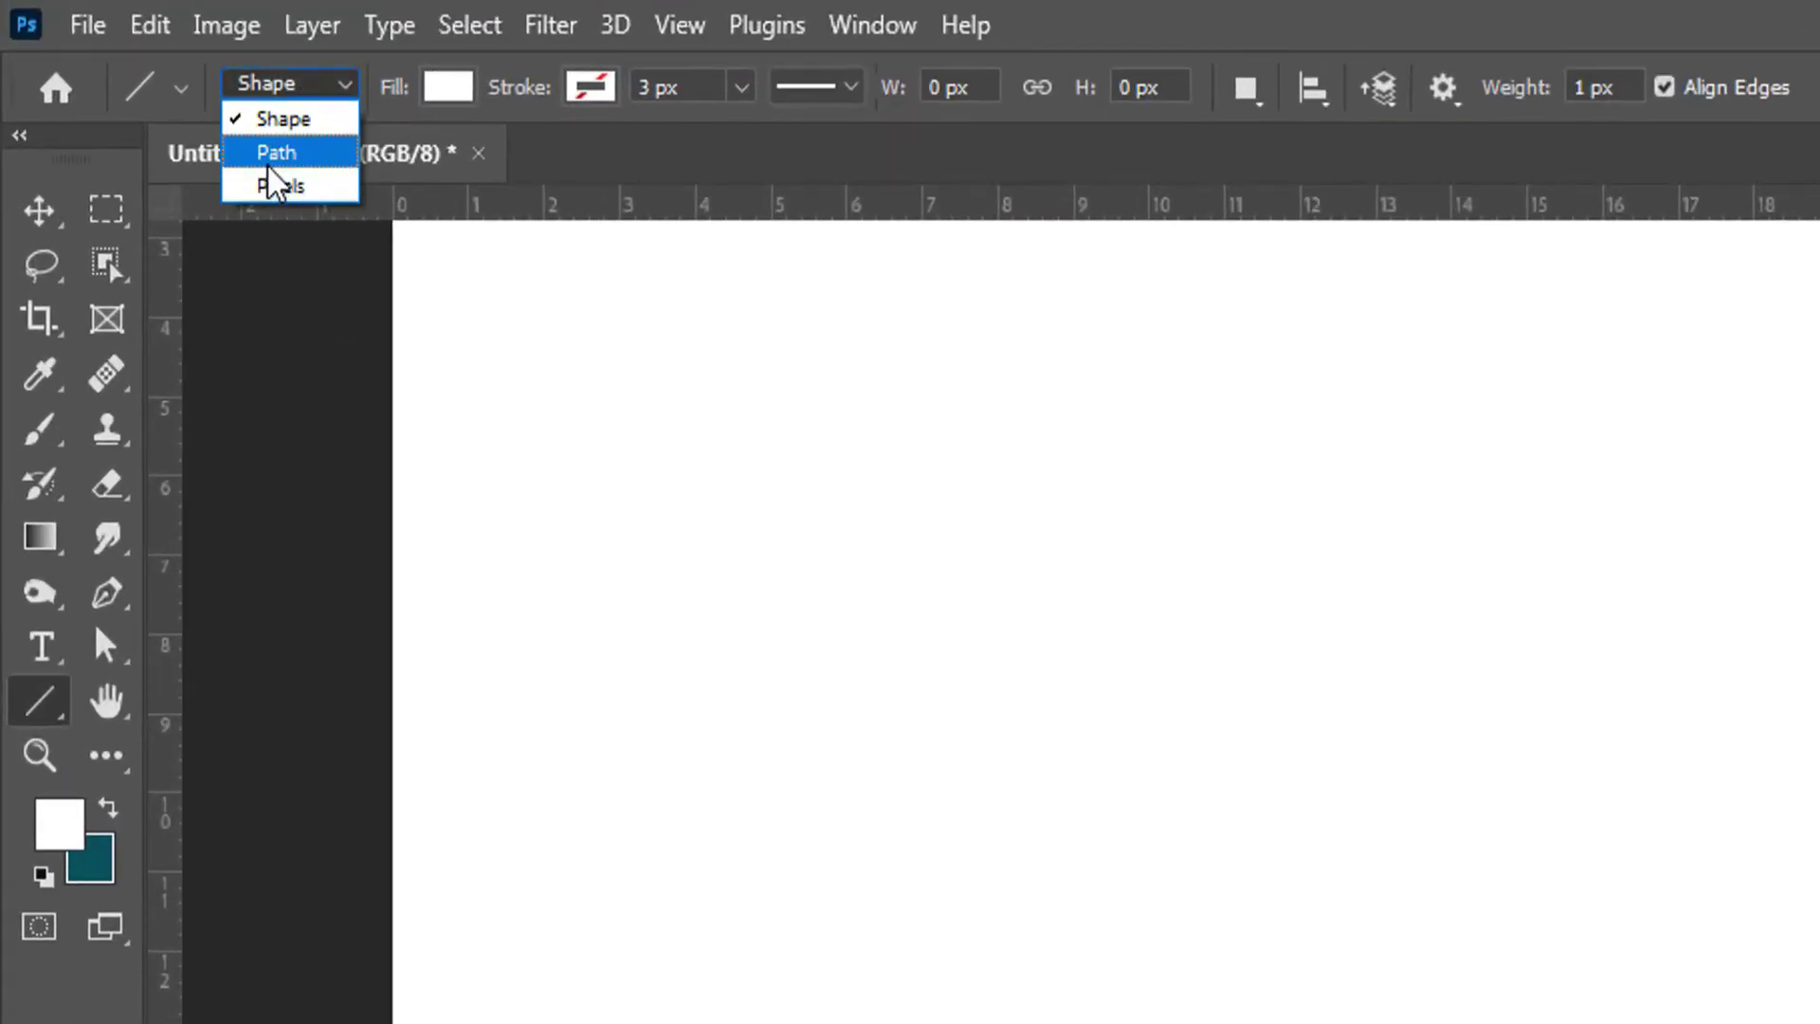
pyautogui.click(448, 95)
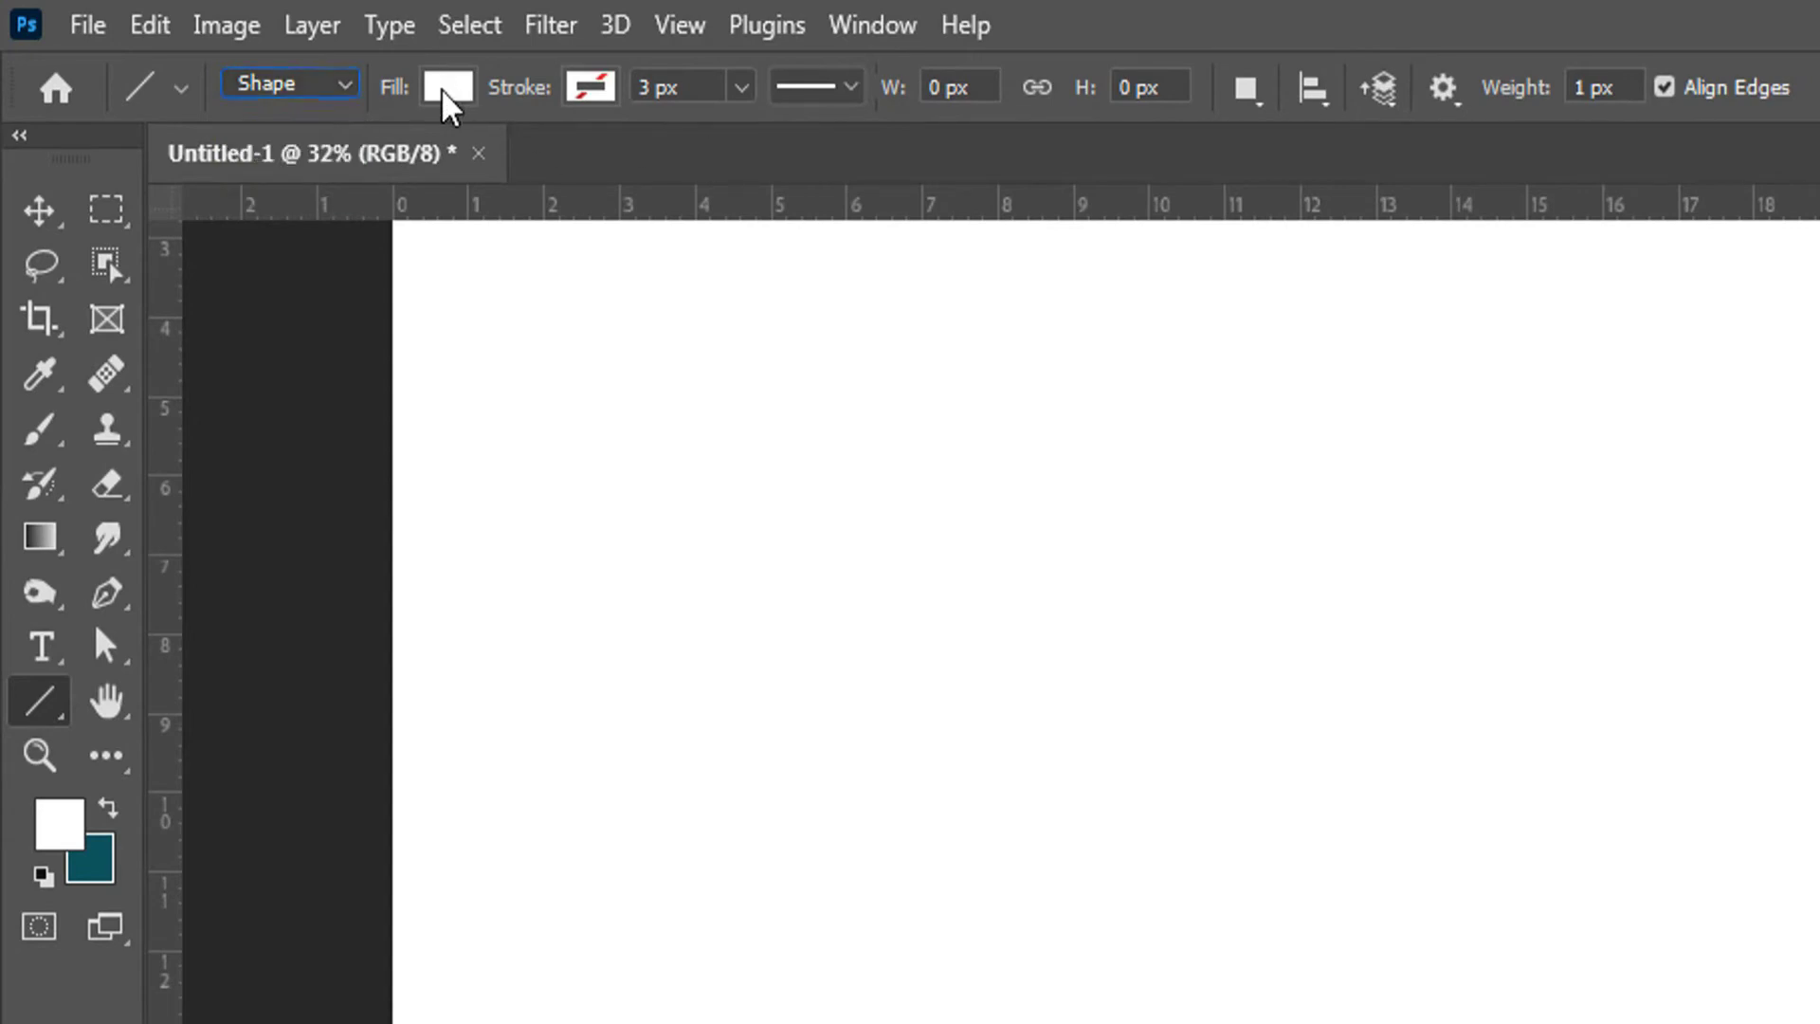
pyautogui.click(447, 95)
pyautogui.click(436, 310)
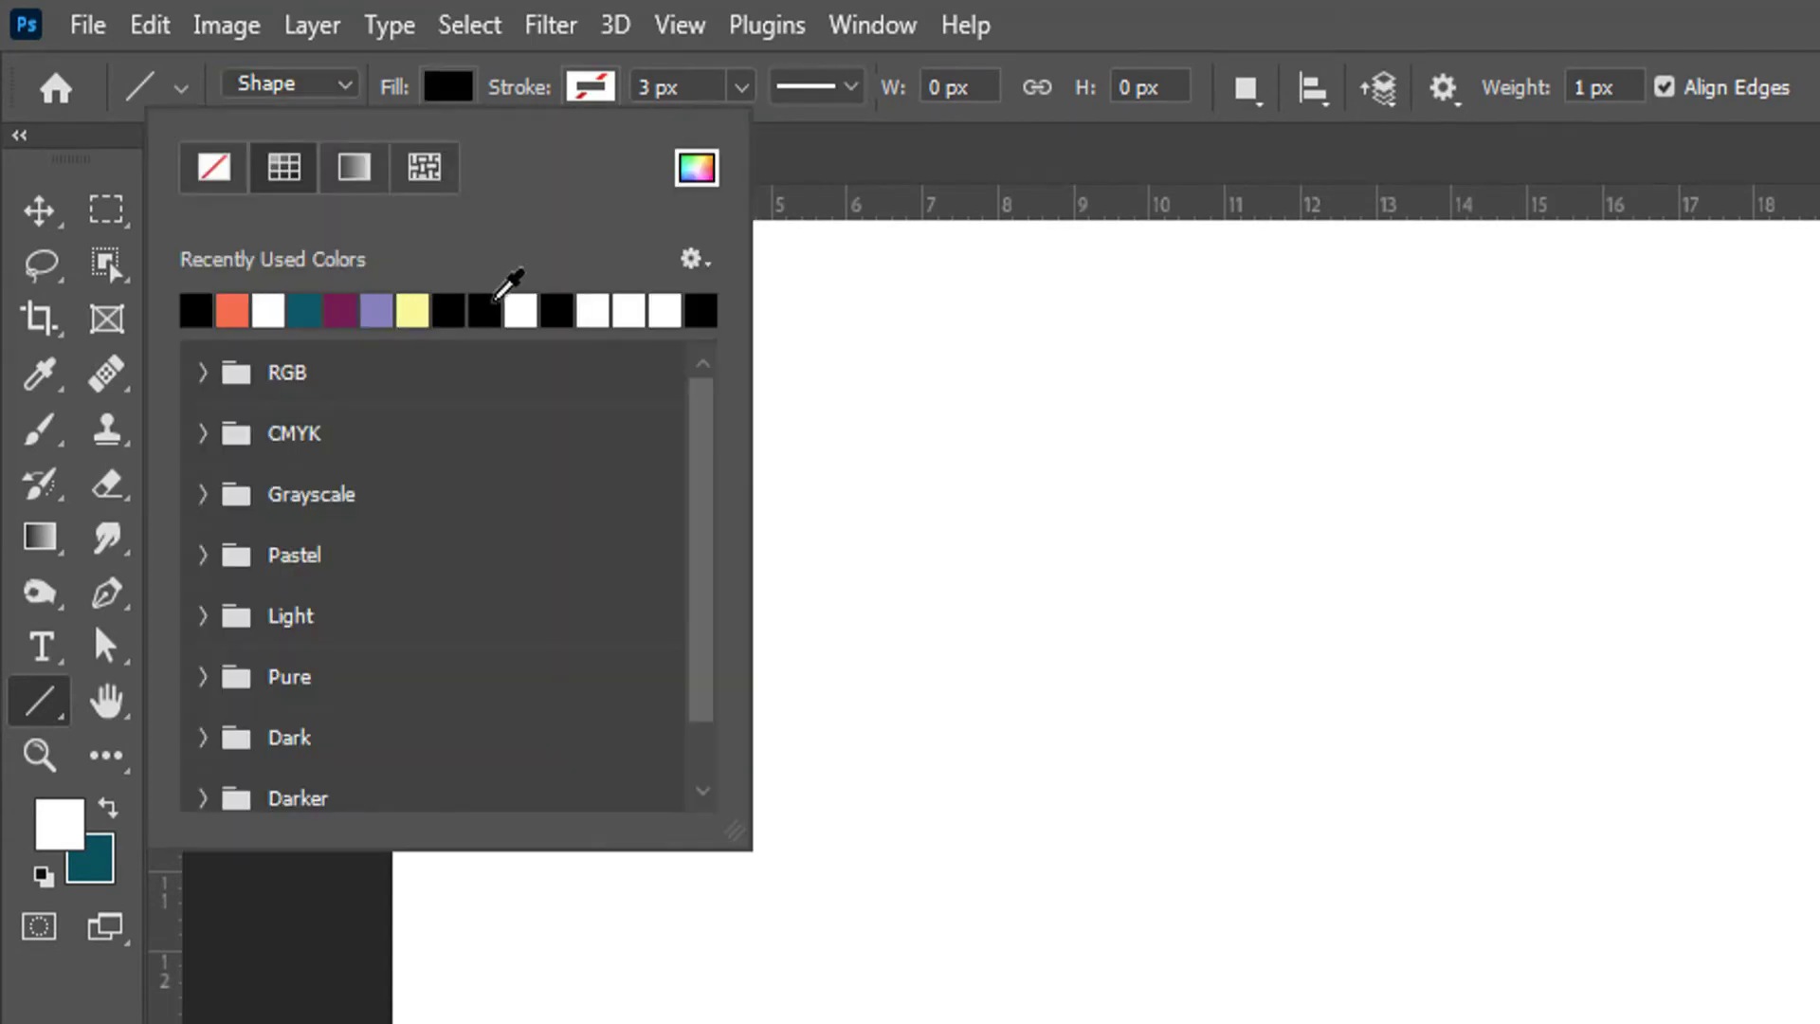
pyautogui.click(1368, 5)
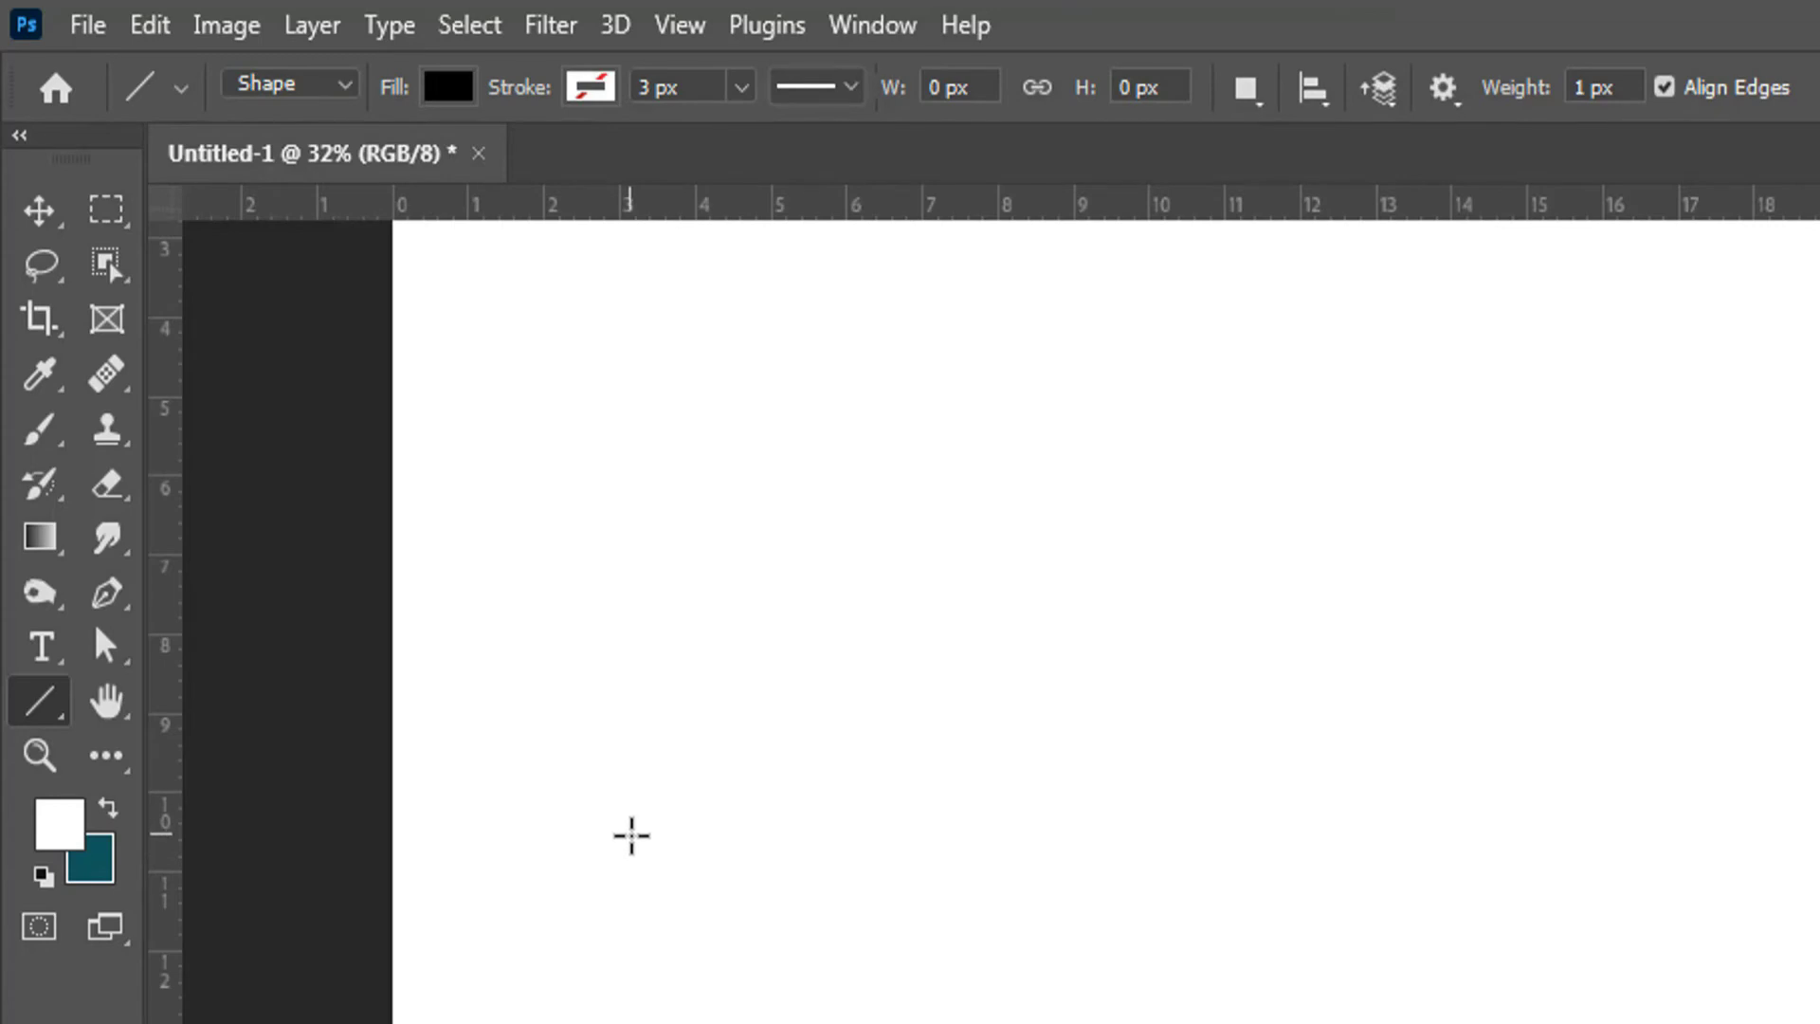
# Draw a horizontal line about 1417 px long and four more 1 px lines at different angles across the page
pyautogui.moveTo(581, 838); pyautogui.dragTo(1487, 838)
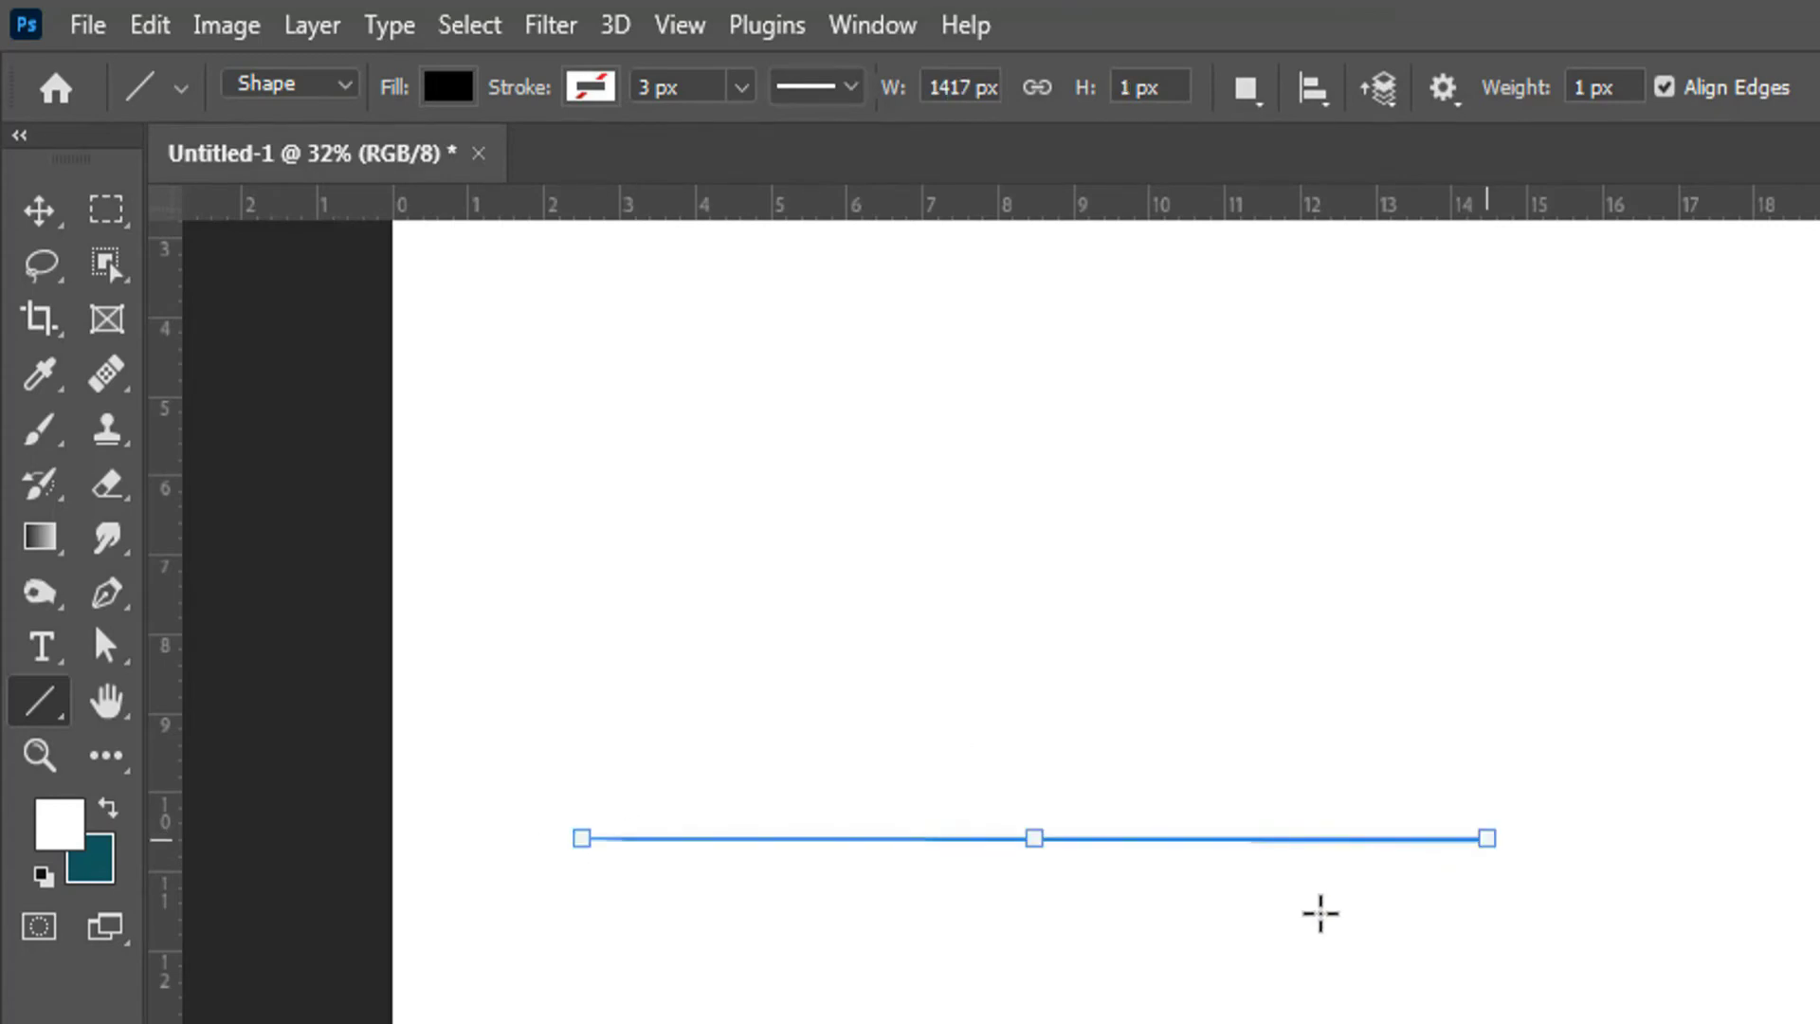
pyautogui.click(39, 209)
pyautogui.click(23, 398)
pyautogui.moveTo(426, 412); pyautogui.dragTo(799, 182)
pyautogui.moveTo(793, 249); pyautogui.dragTo(918, 988)
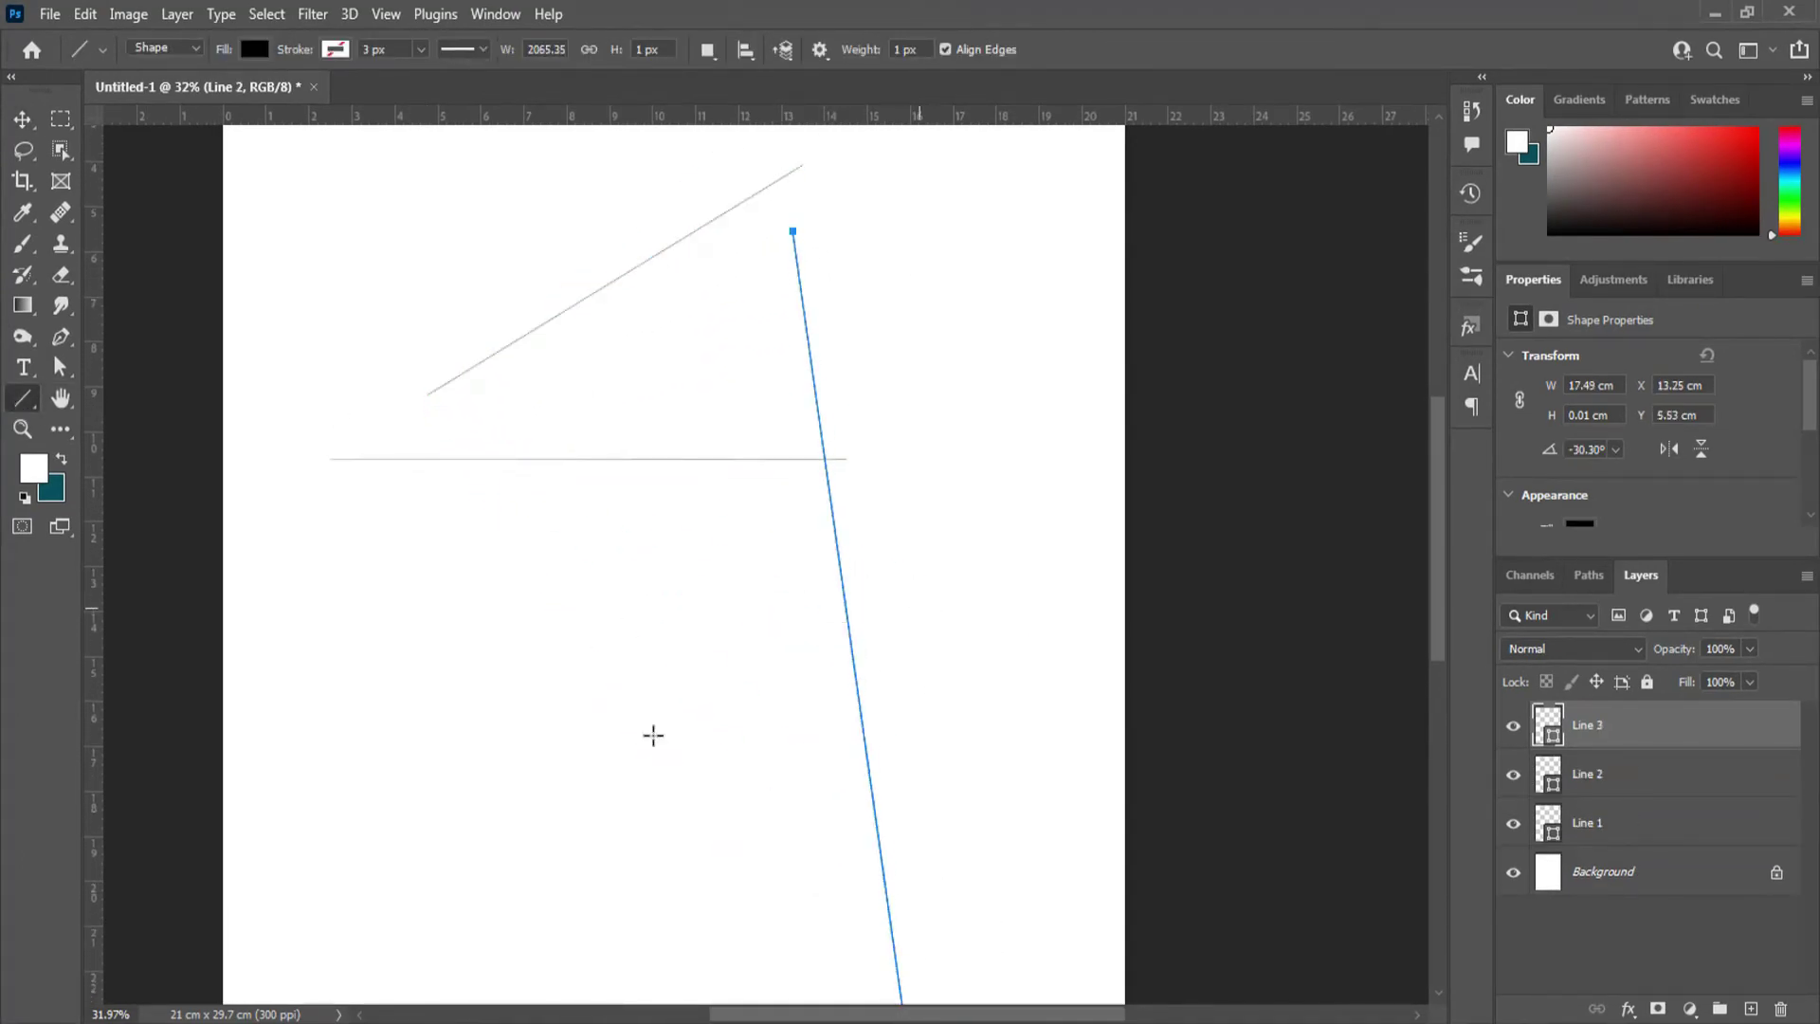
pyautogui.moveTo(919, 610); pyautogui.dragTo(330, 888)
pyautogui.moveTo(503, 613)
pyautogui.mouseDown()
pyautogui.moveTo(629, 735)
pyautogui.moveTo(788, 944)
pyautogui.mouseUp()
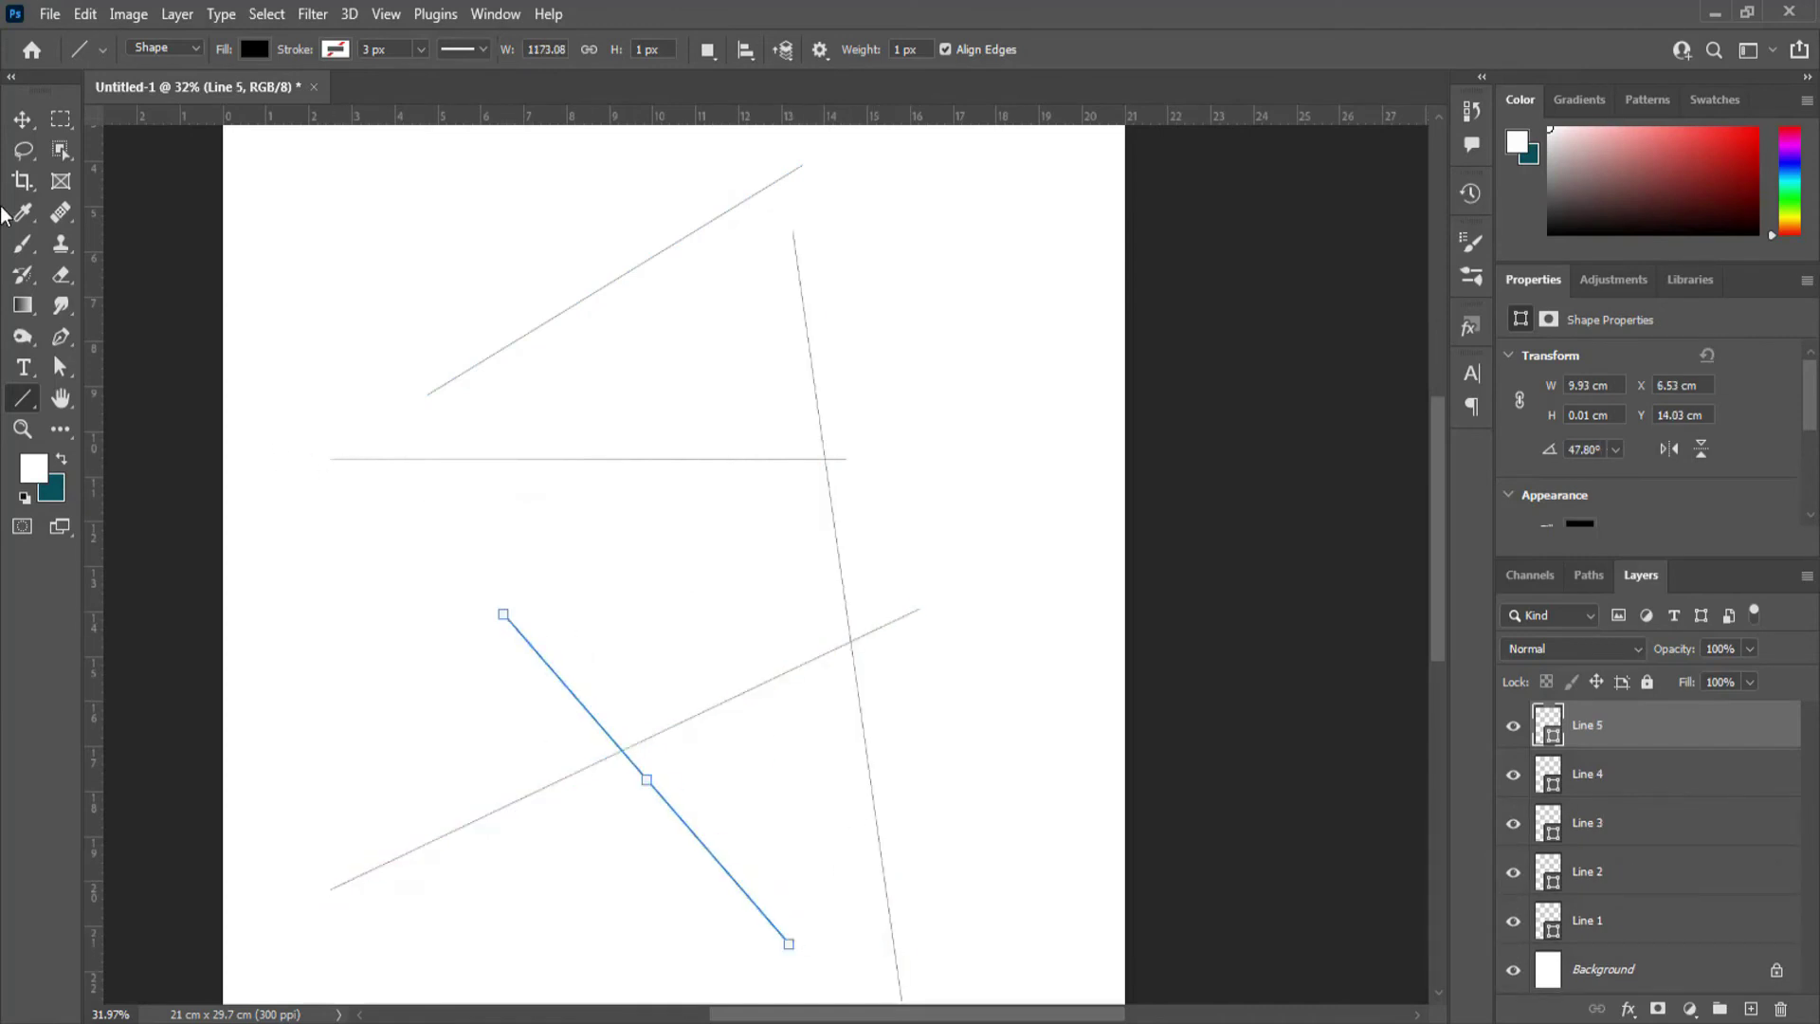
pyautogui.press('v')
pyautogui.scroll(2, 604, 629)
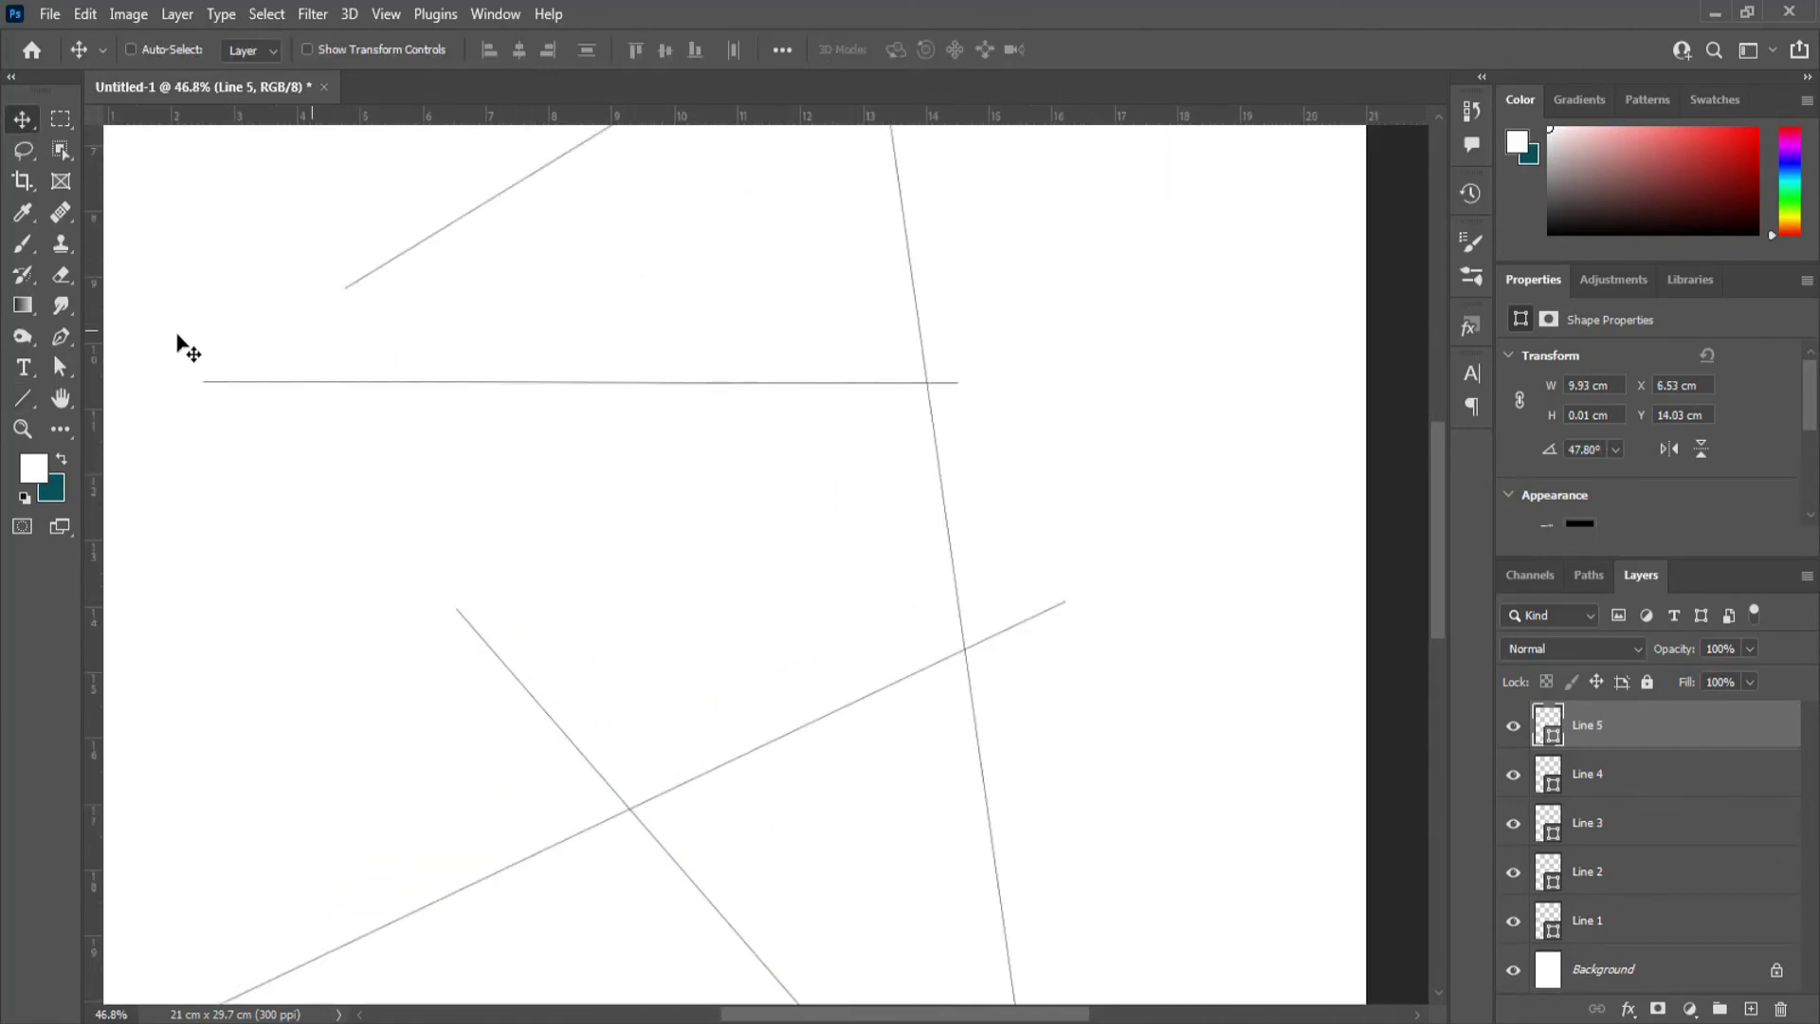
# Set the Line Tool's weight to 10 px and draw a steep line about 1171 px long beside the thin lines
pyautogui.click(19, 403)
pyautogui.scroll(-1, 643, 770)
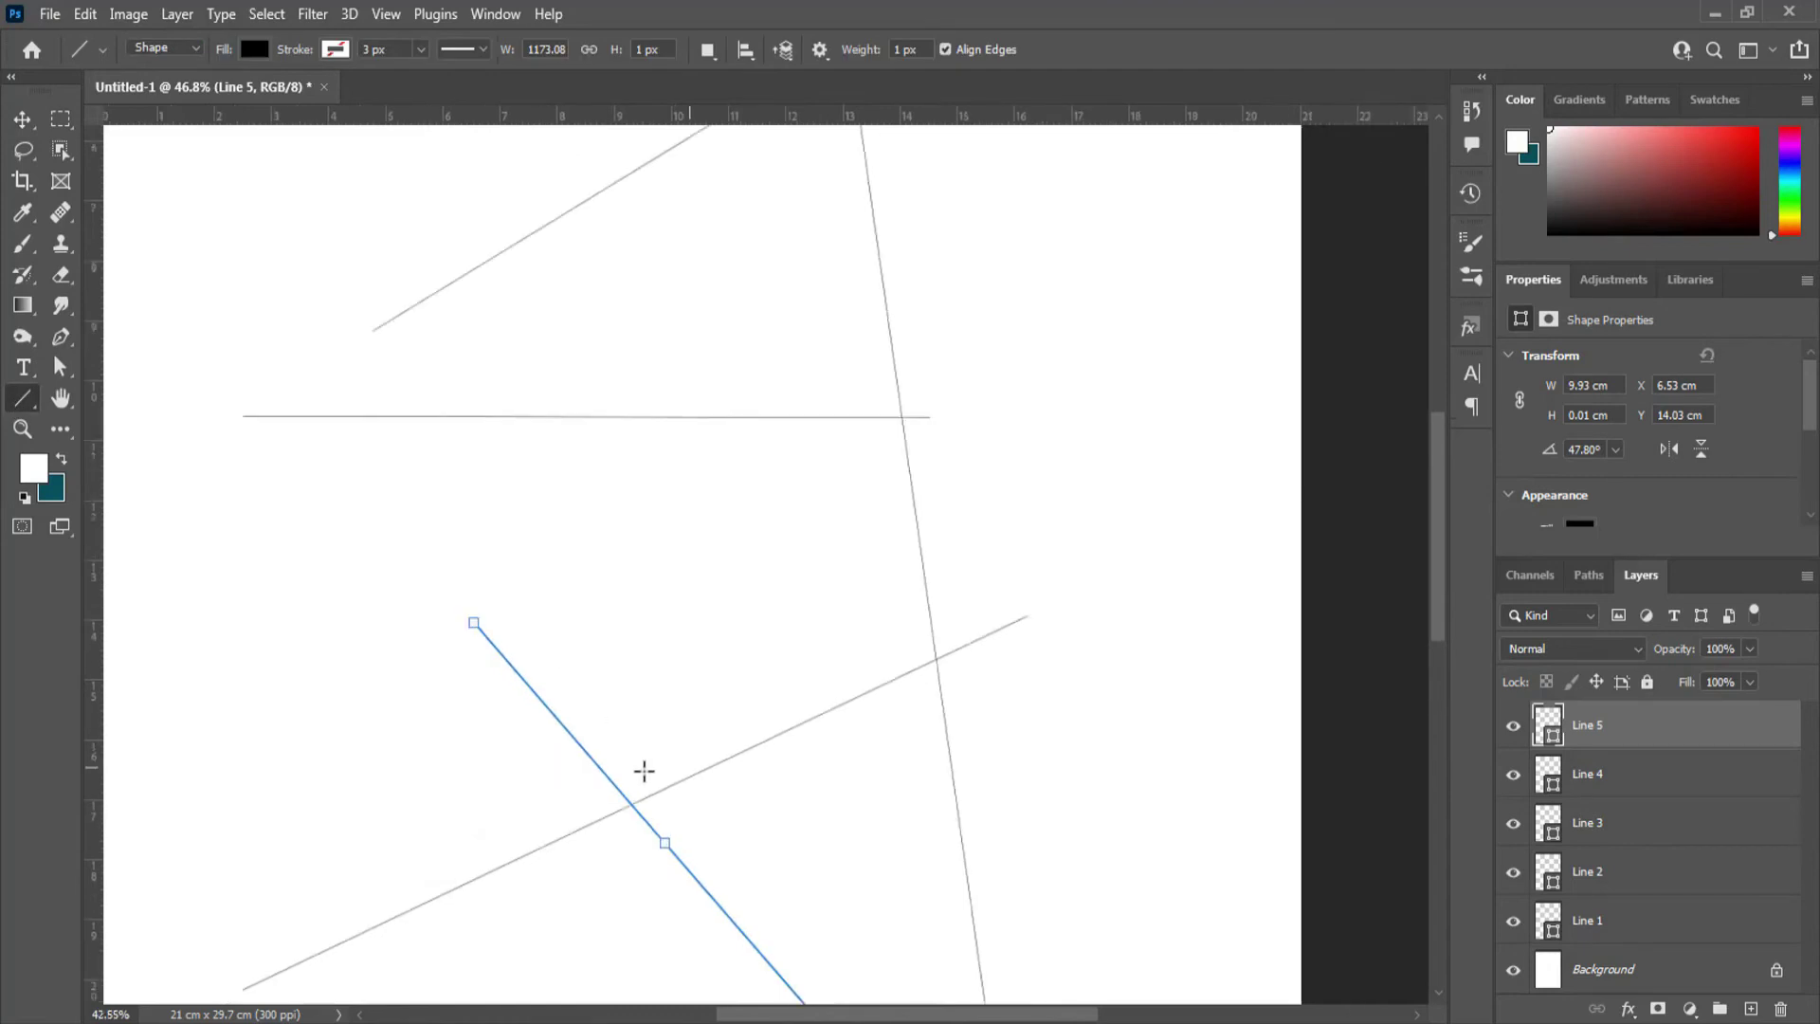
pyautogui.scroll(-3, 643, 771)
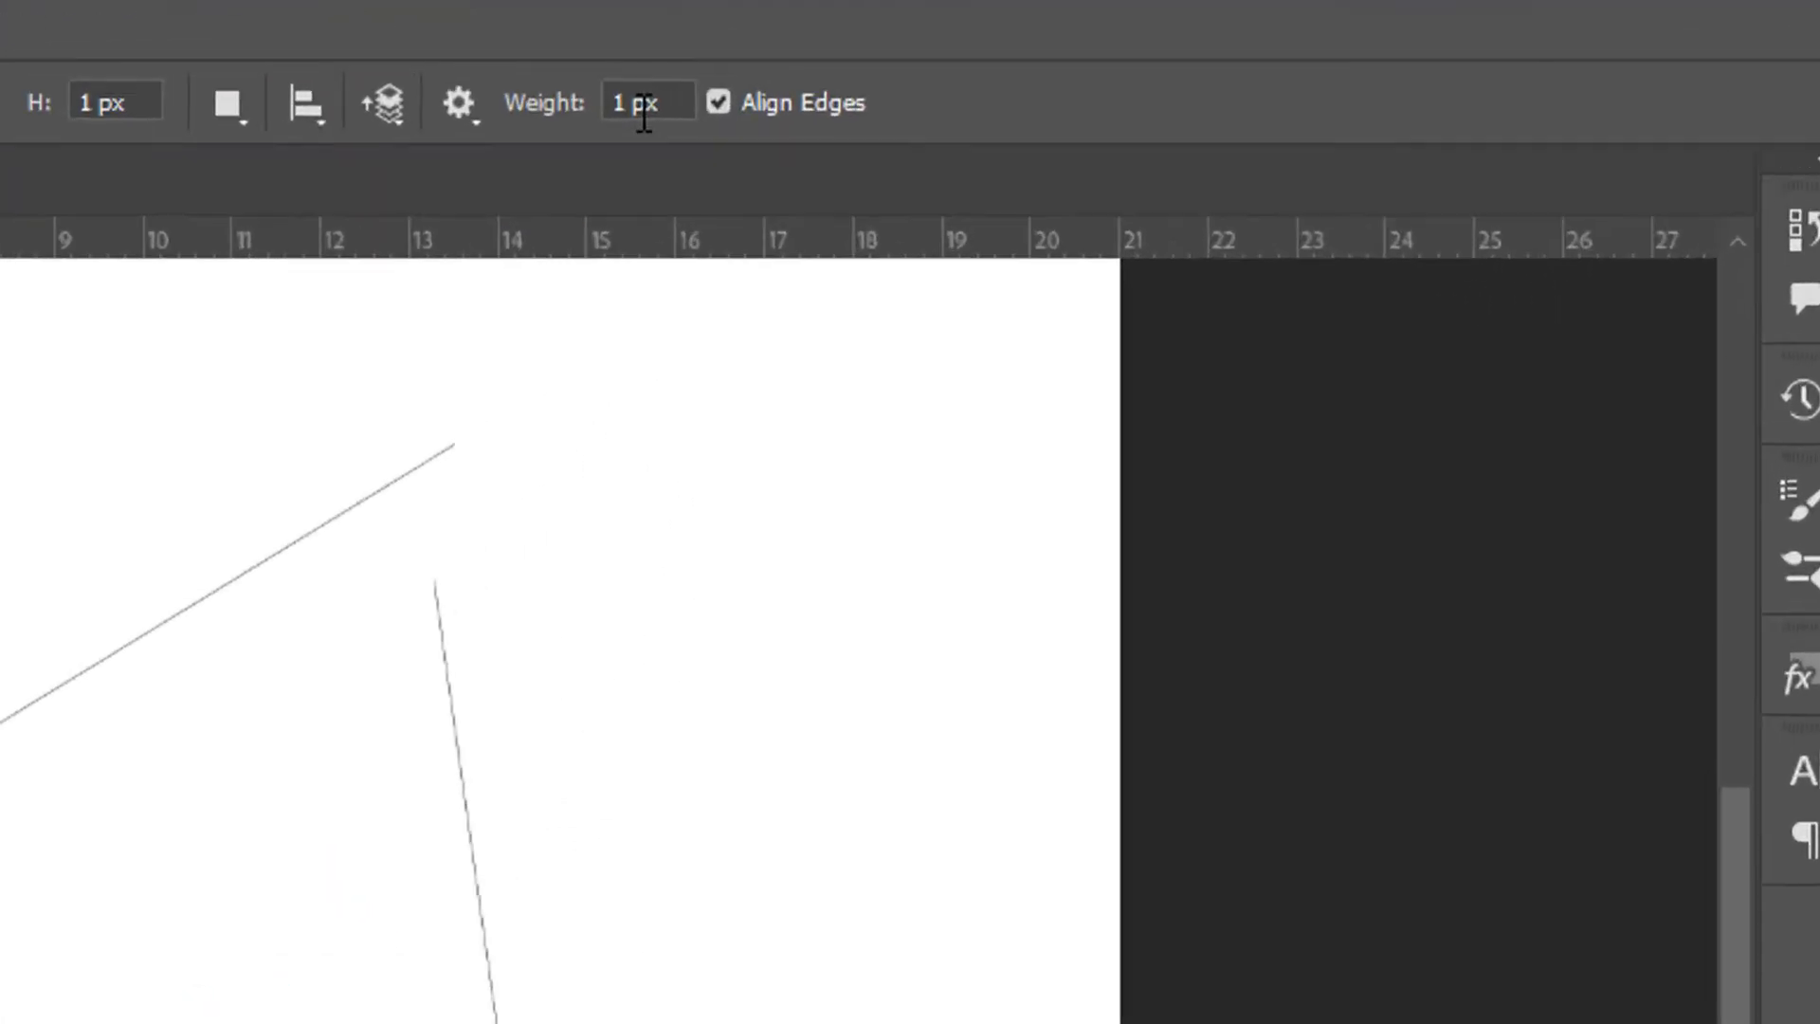
pyautogui.doubleClick(892, 49)
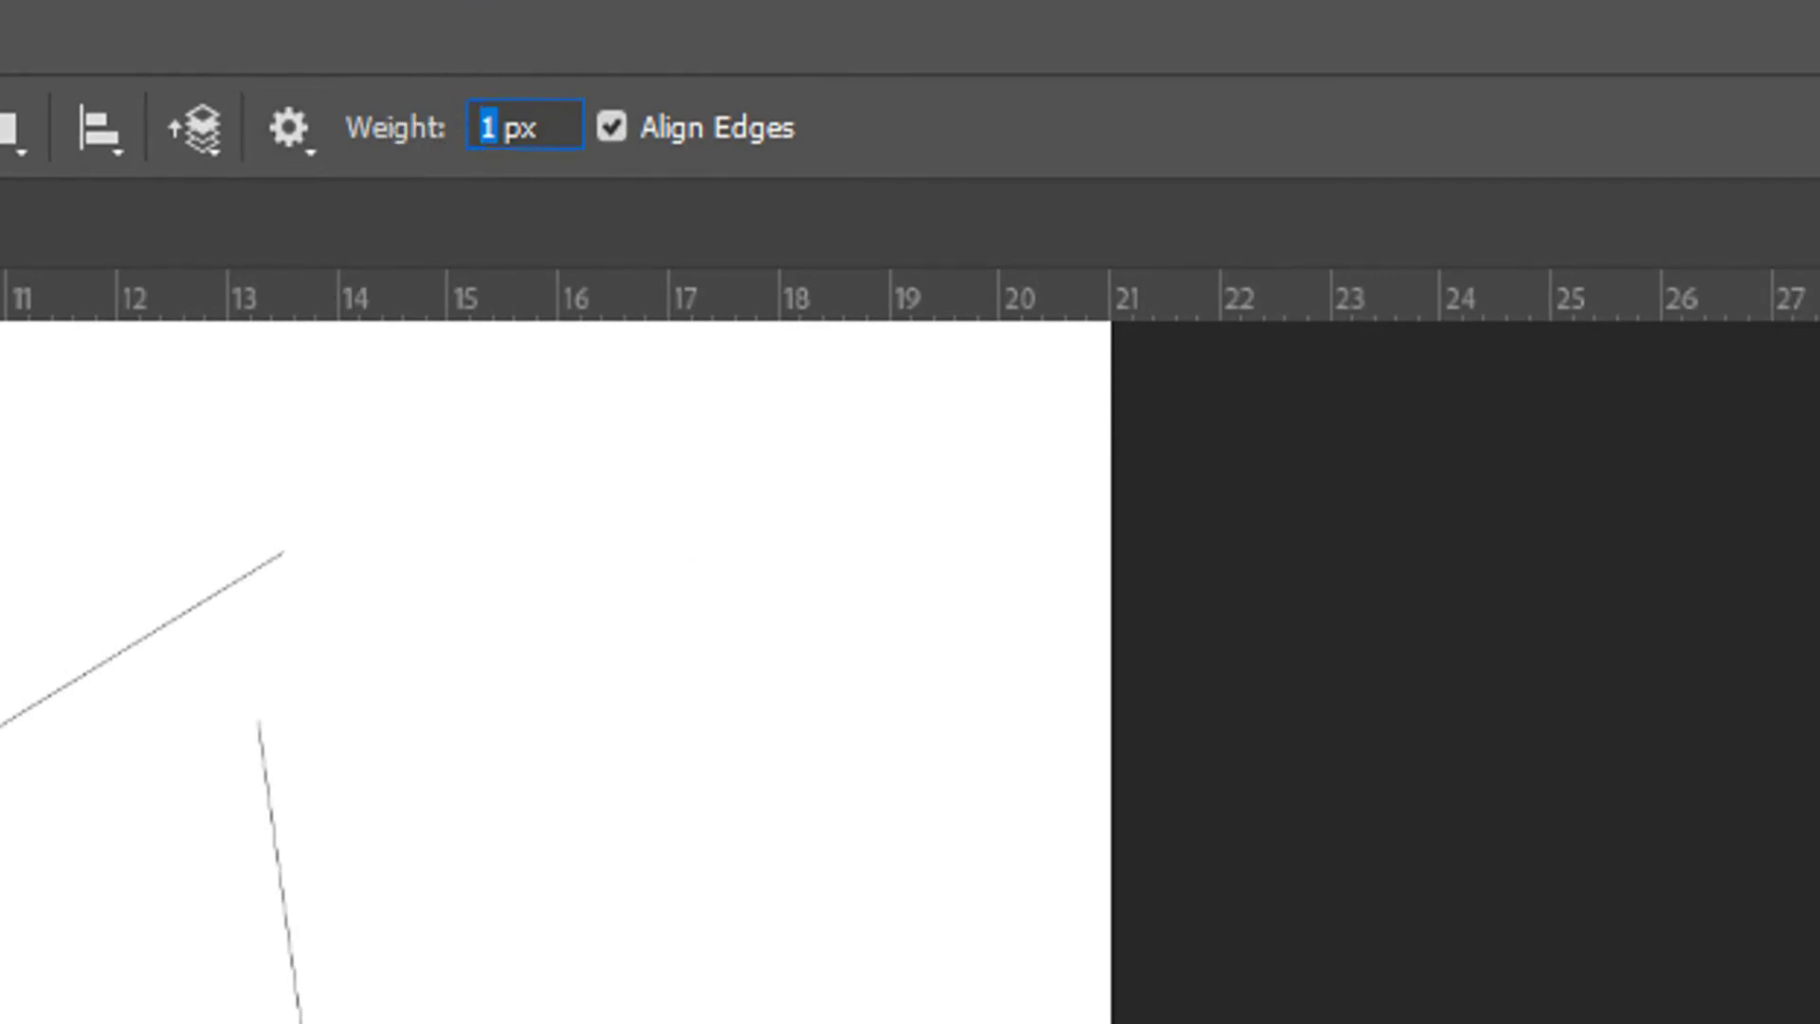
pyautogui.press('BackSpace')
pyautogui.write('10')
pyautogui.press('Return')
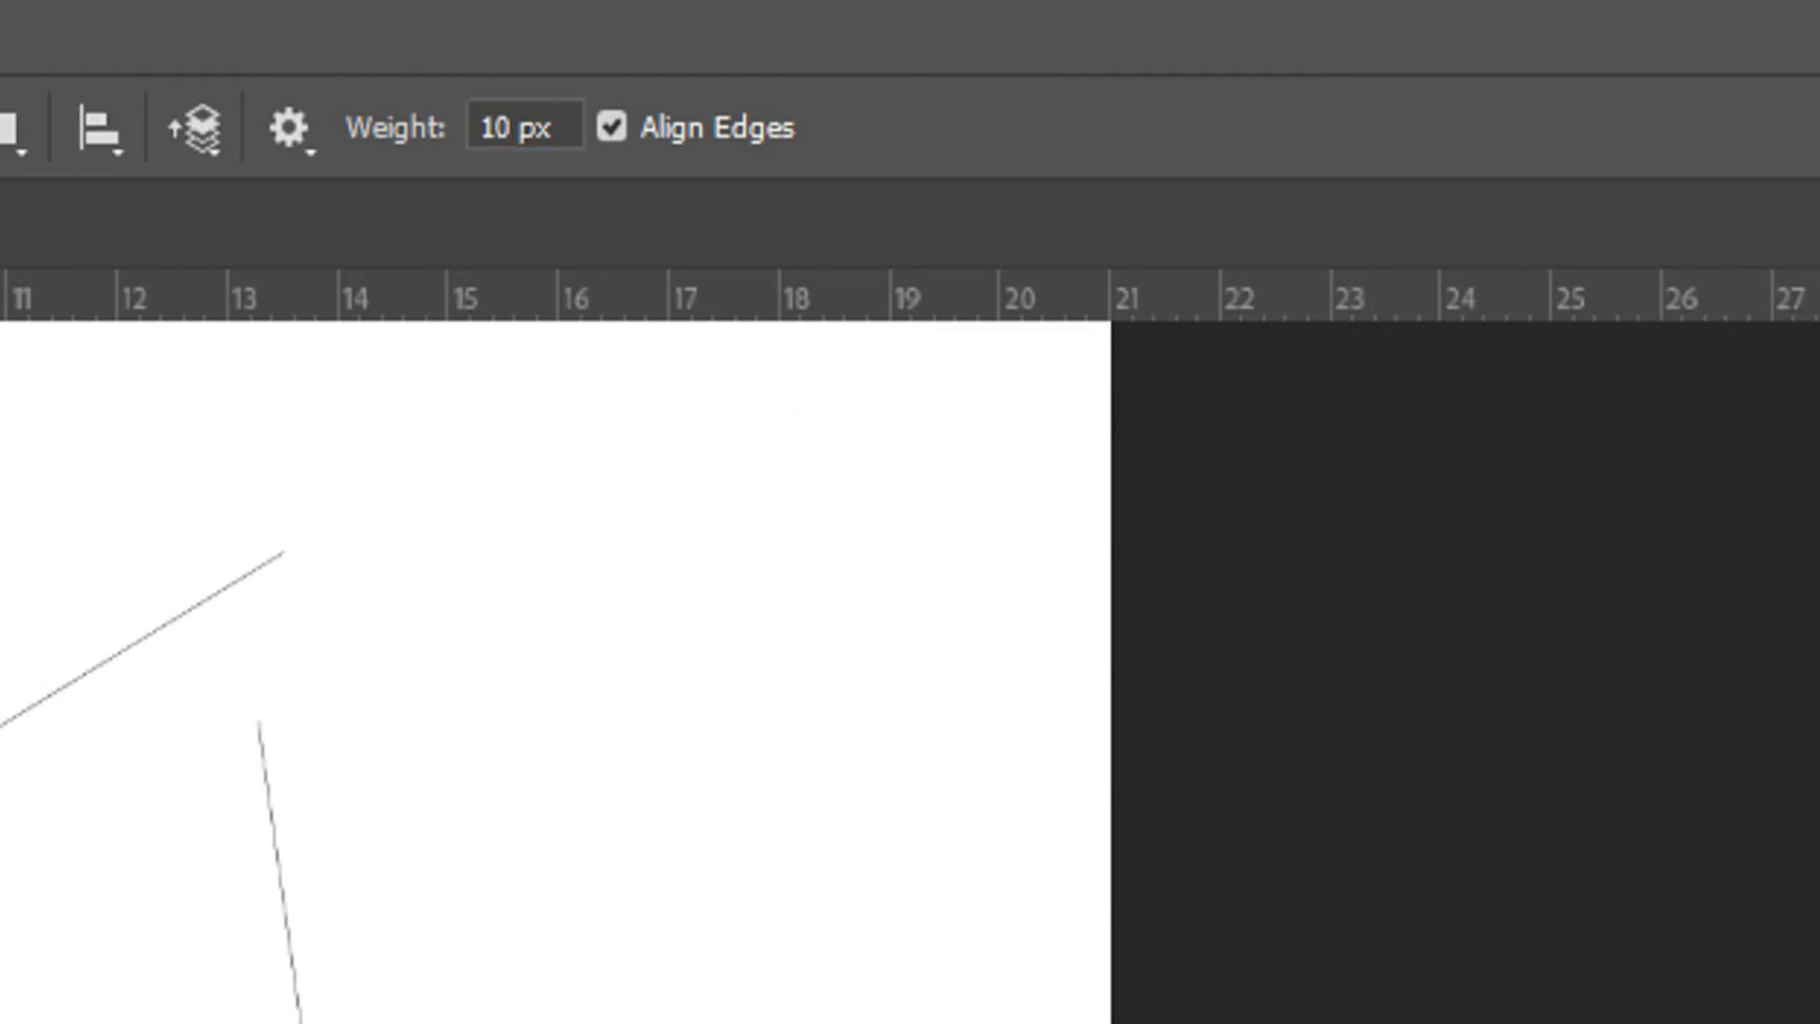
pyautogui.moveTo(571, 734)
pyautogui.mouseDown()
pyautogui.moveTo(743, 1023)
pyautogui.moveTo(1019, 805)
pyautogui.moveTo(1036, 716)
pyautogui.mouseUp()
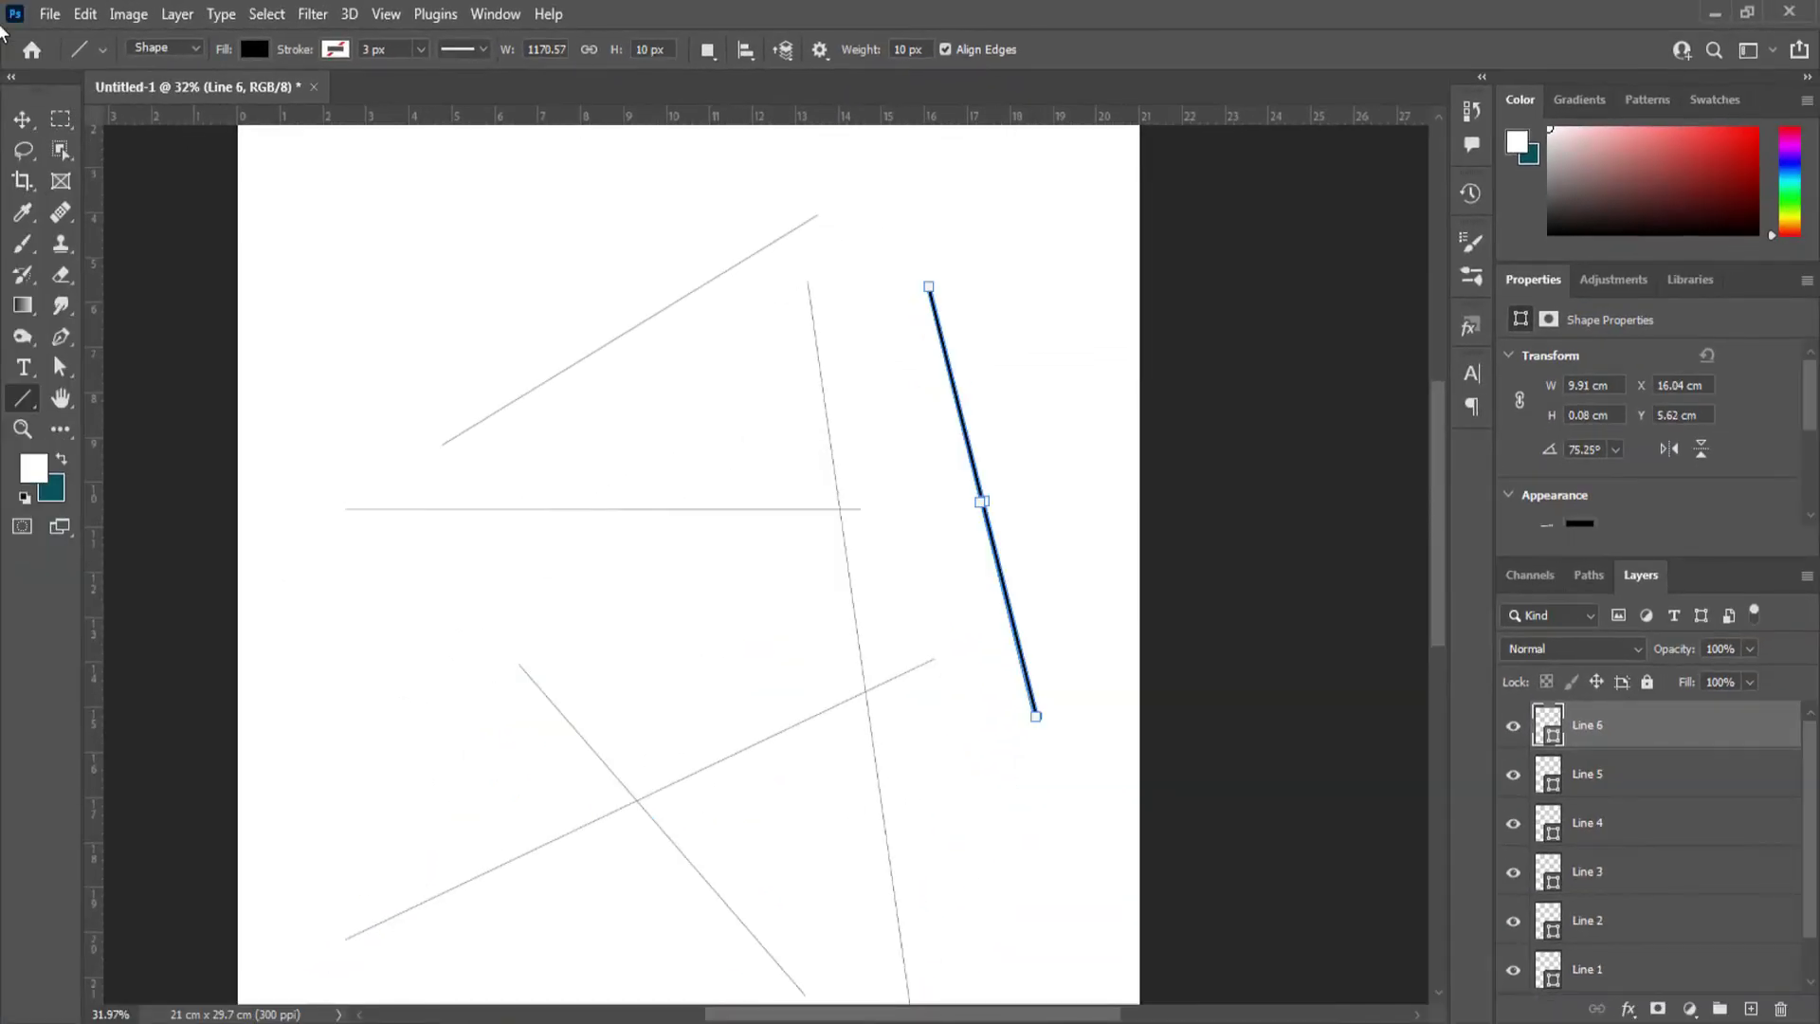
pyautogui.click(22, 119)
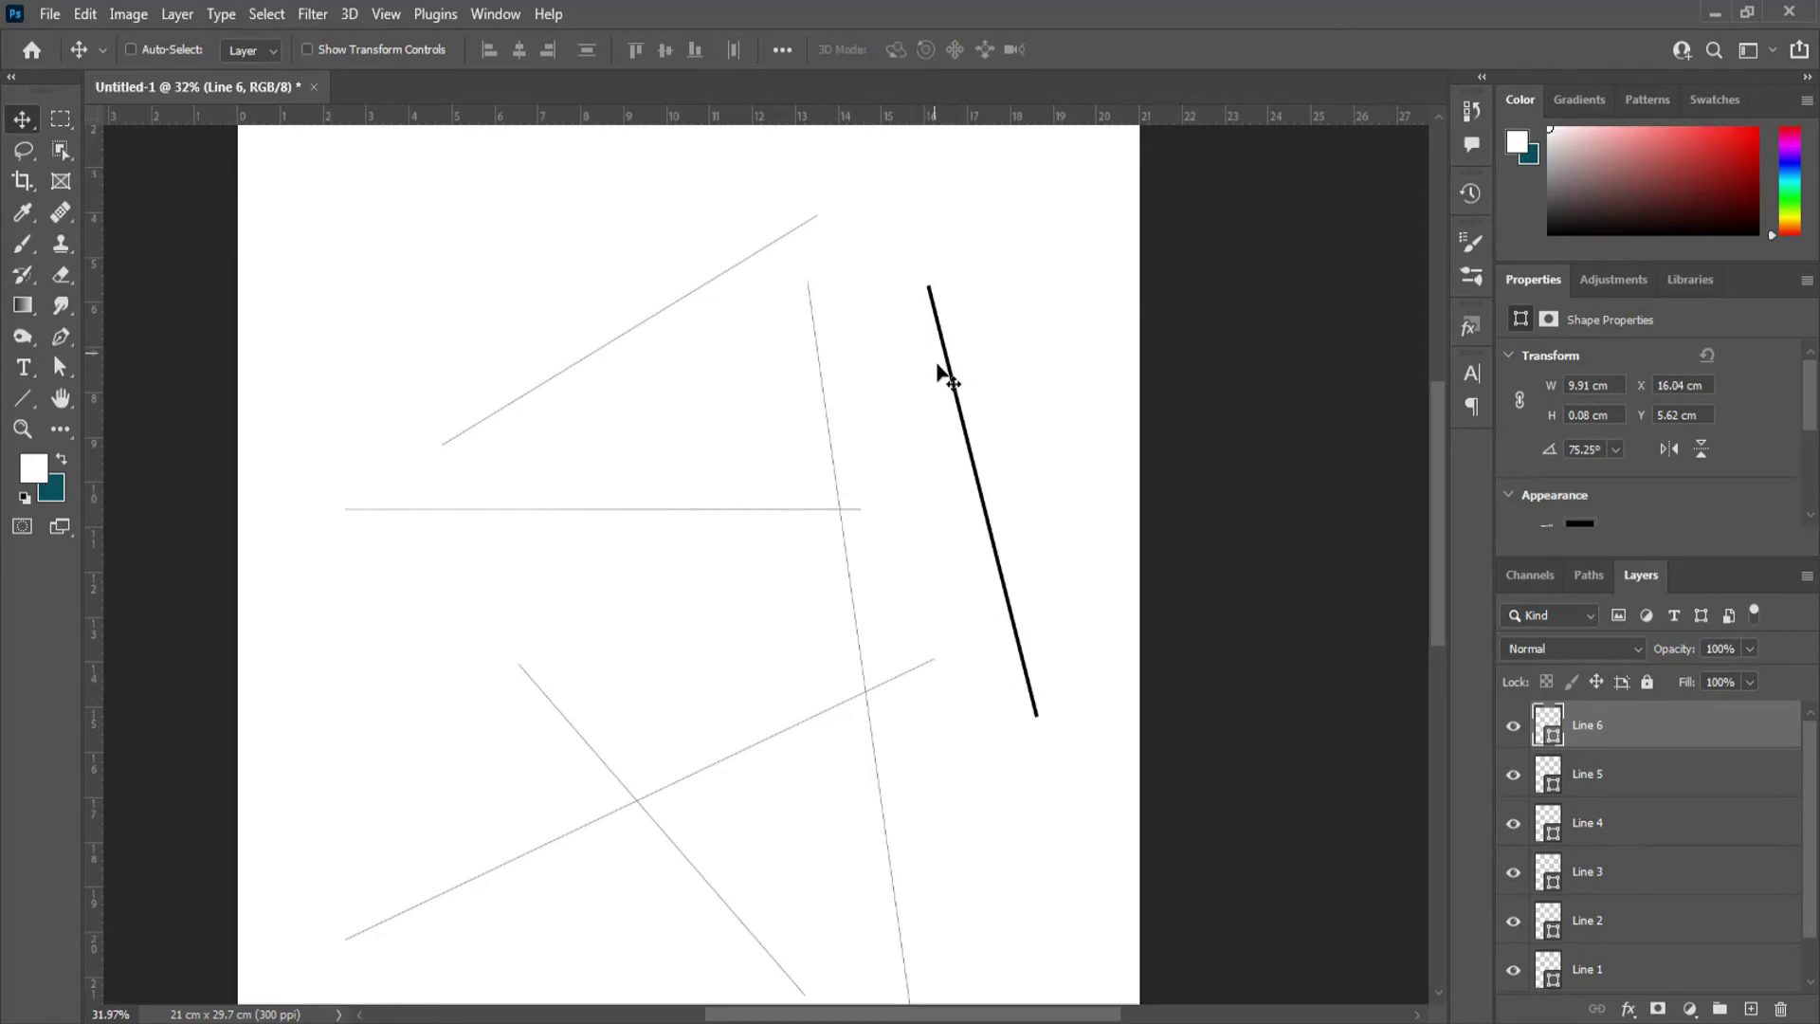
# Activate the Custom Shape Tool and review its drawing modes, keeping Shape
pyautogui.click(23, 400)
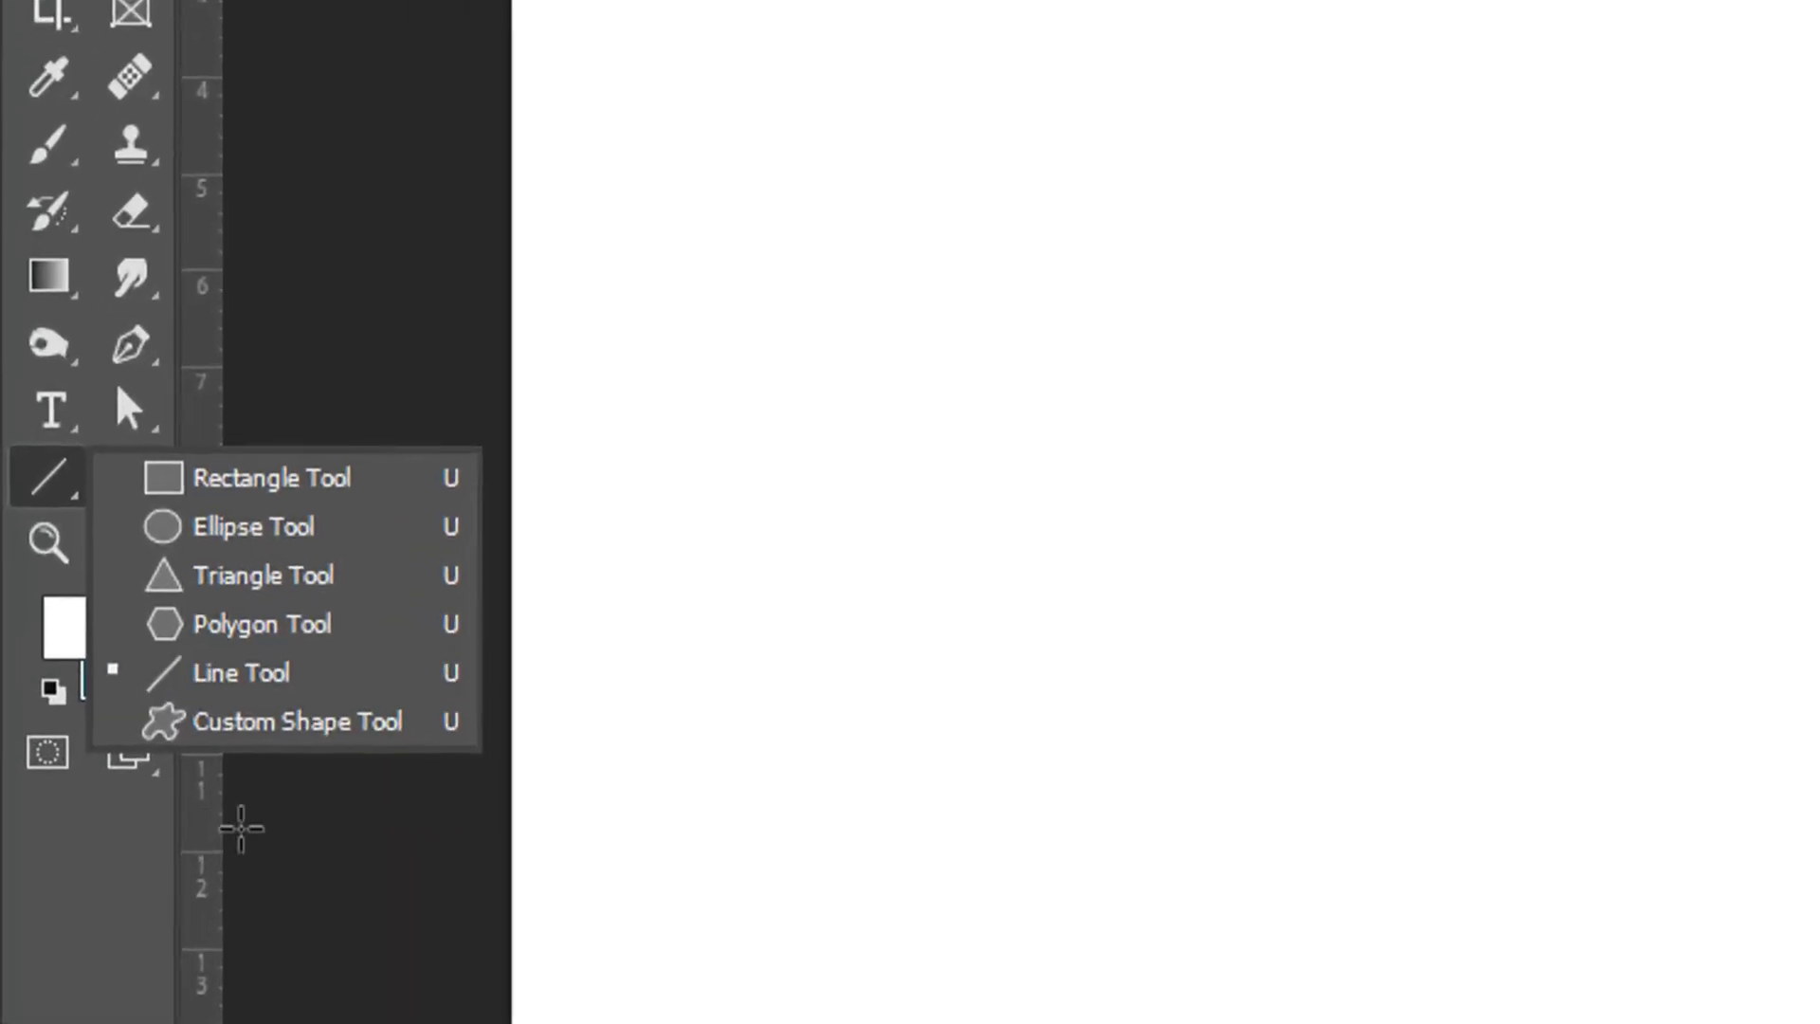
pyautogui.click(271, 749)
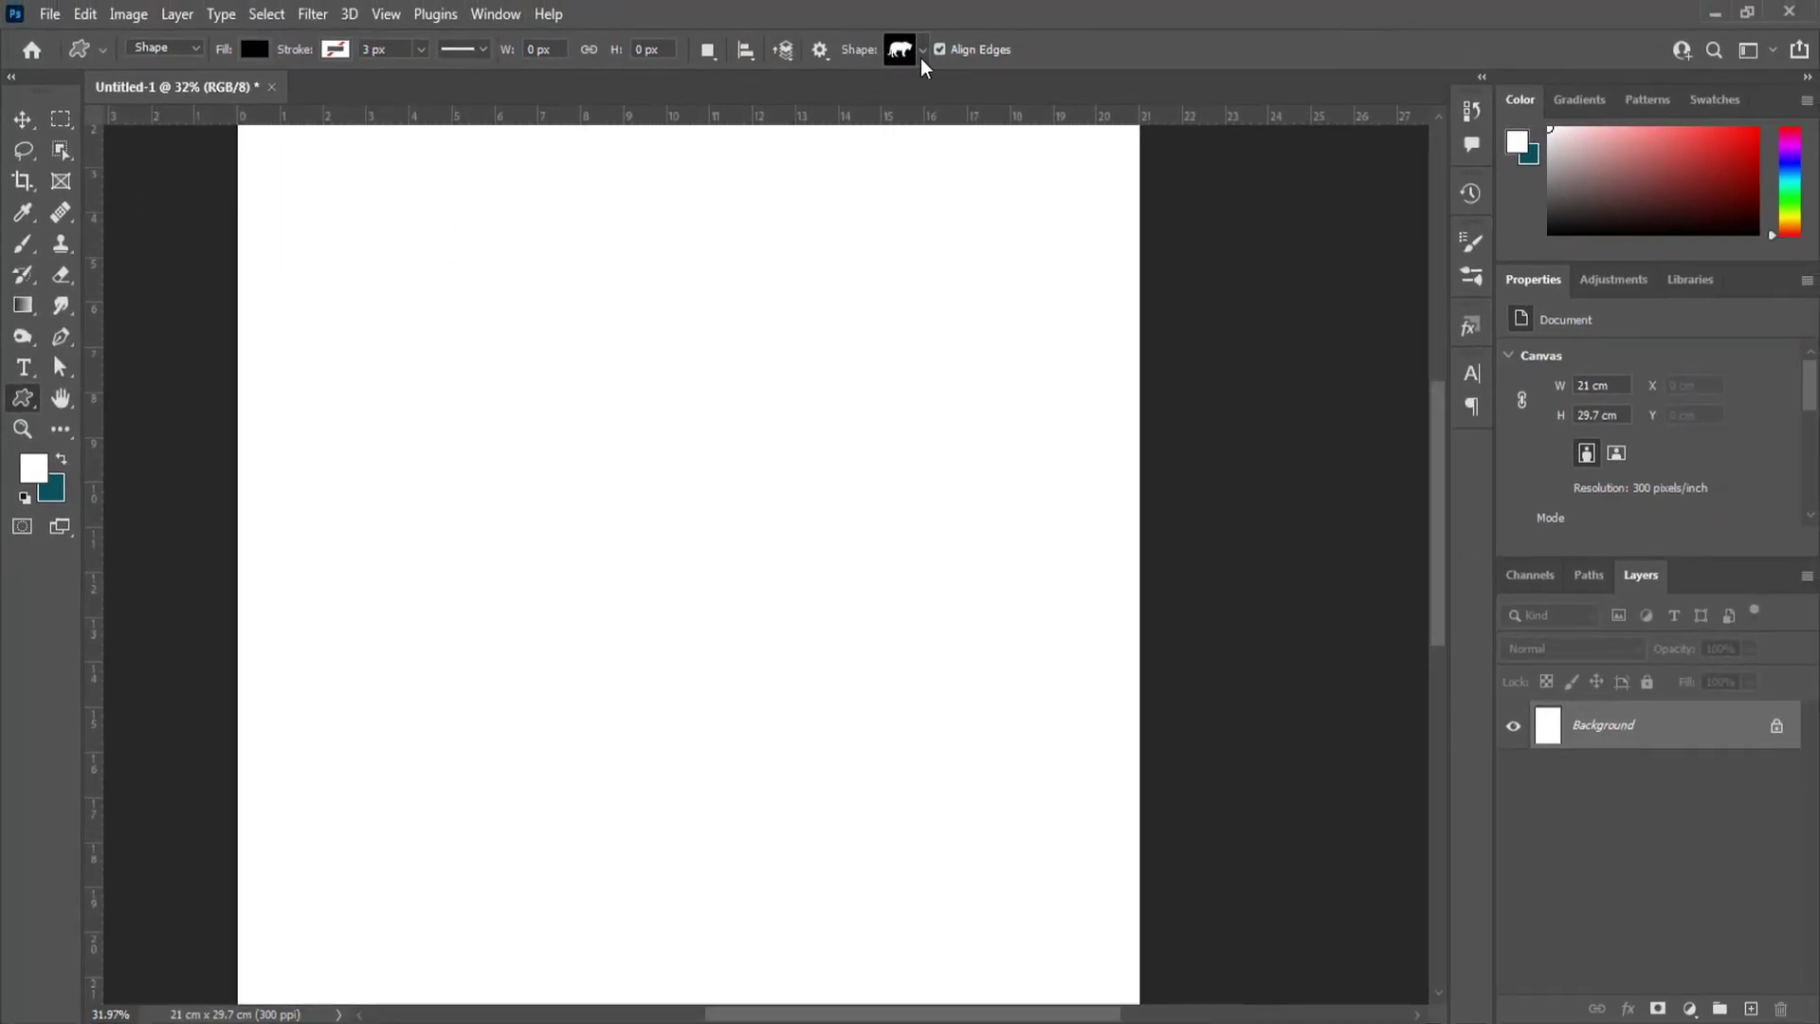
pyautogui.rightClick(26, 402)
pyautogui.click(27, 402)
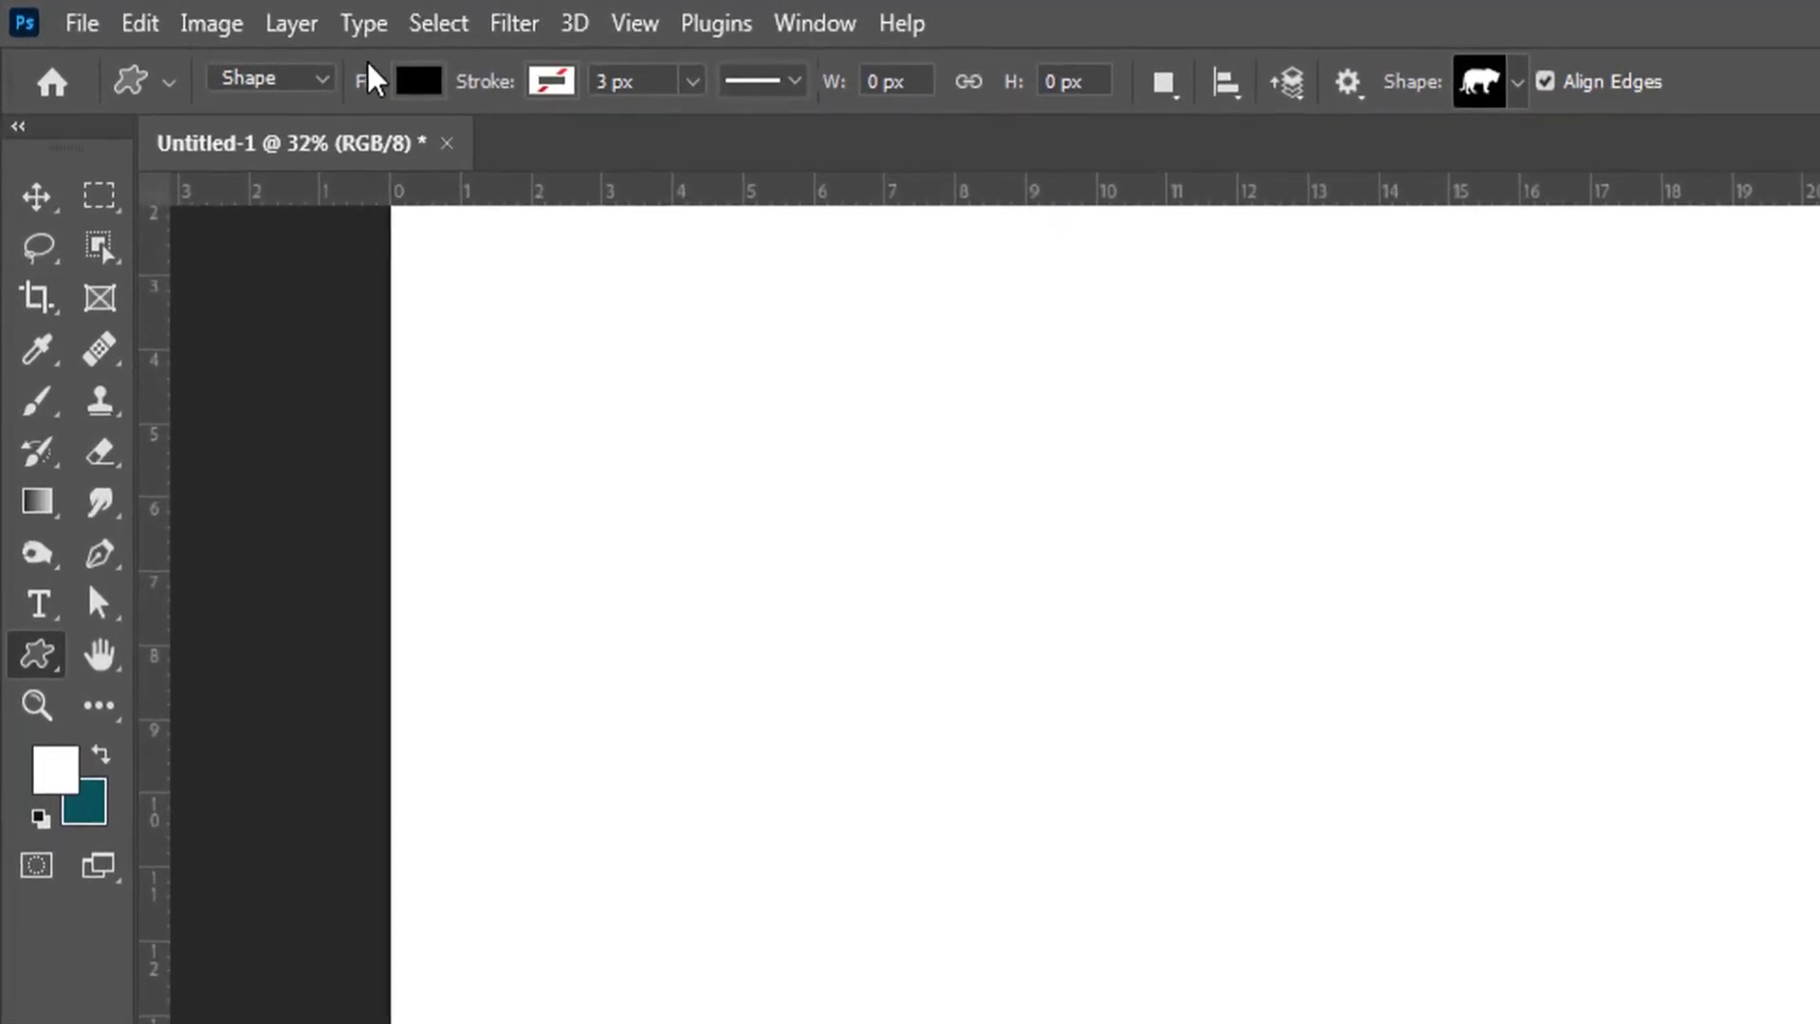
pyautogui.click(251, 79)
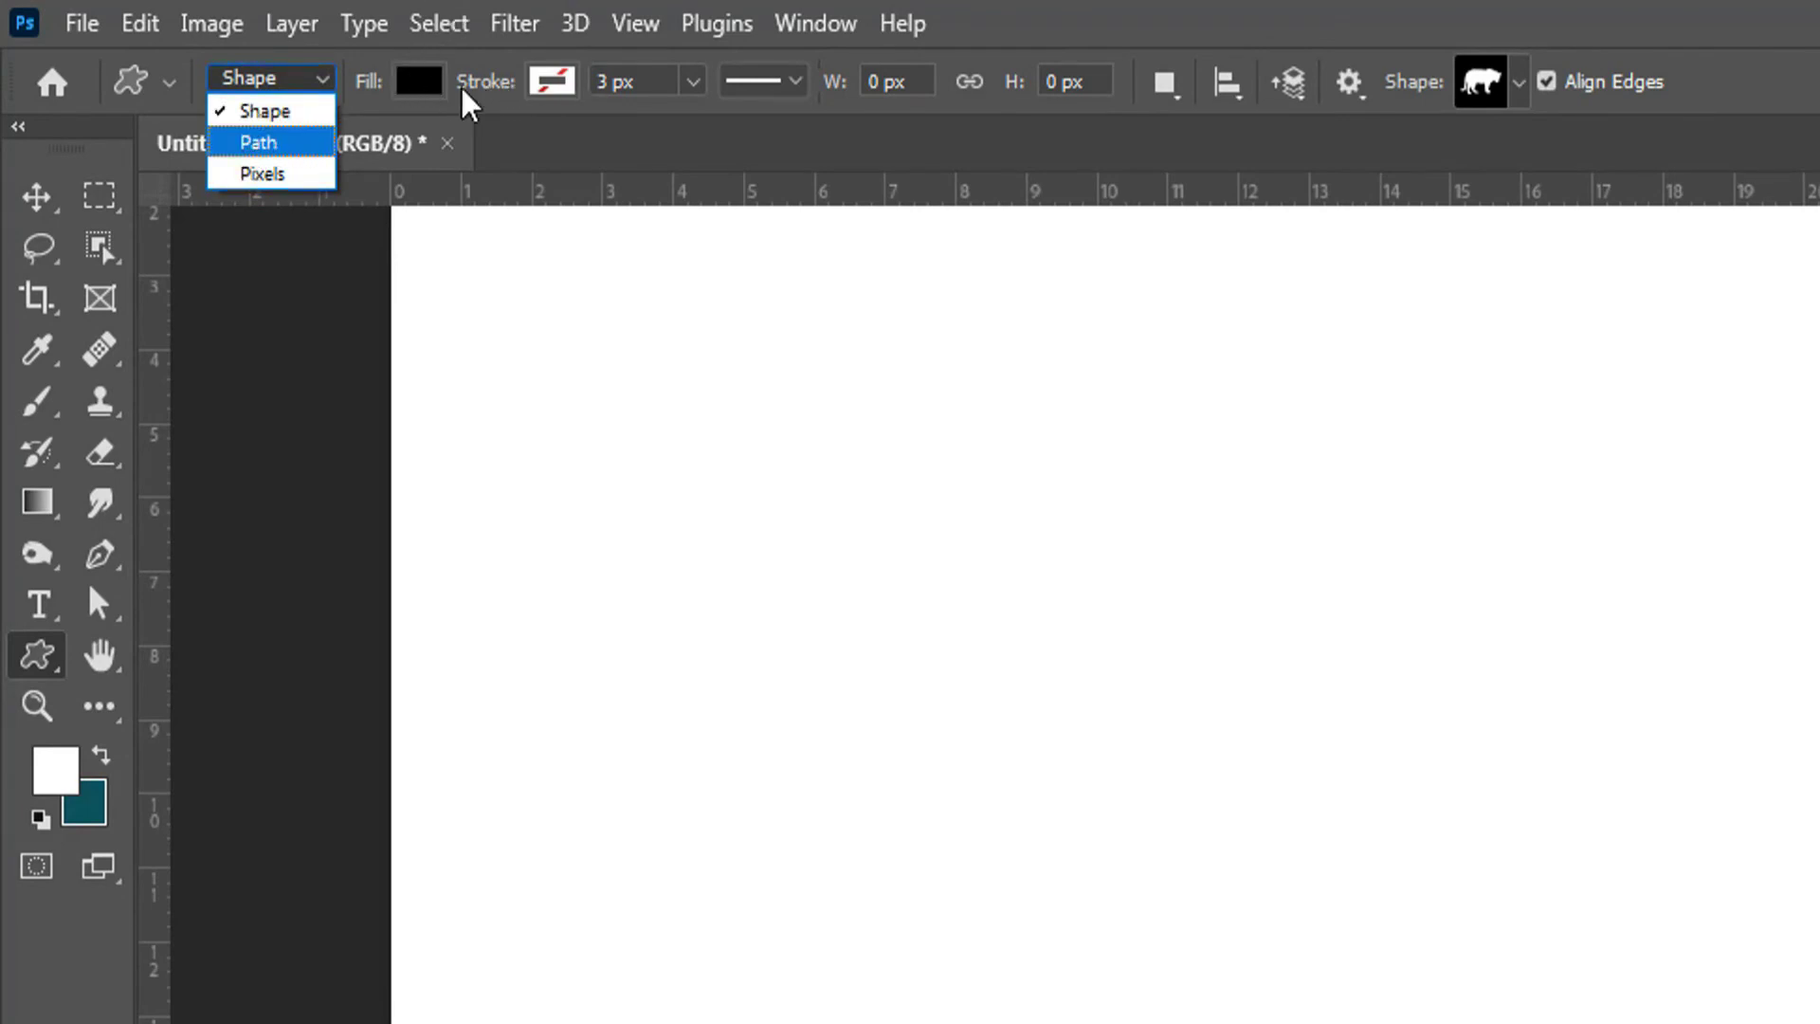
pyautogui.click(1771, 4)
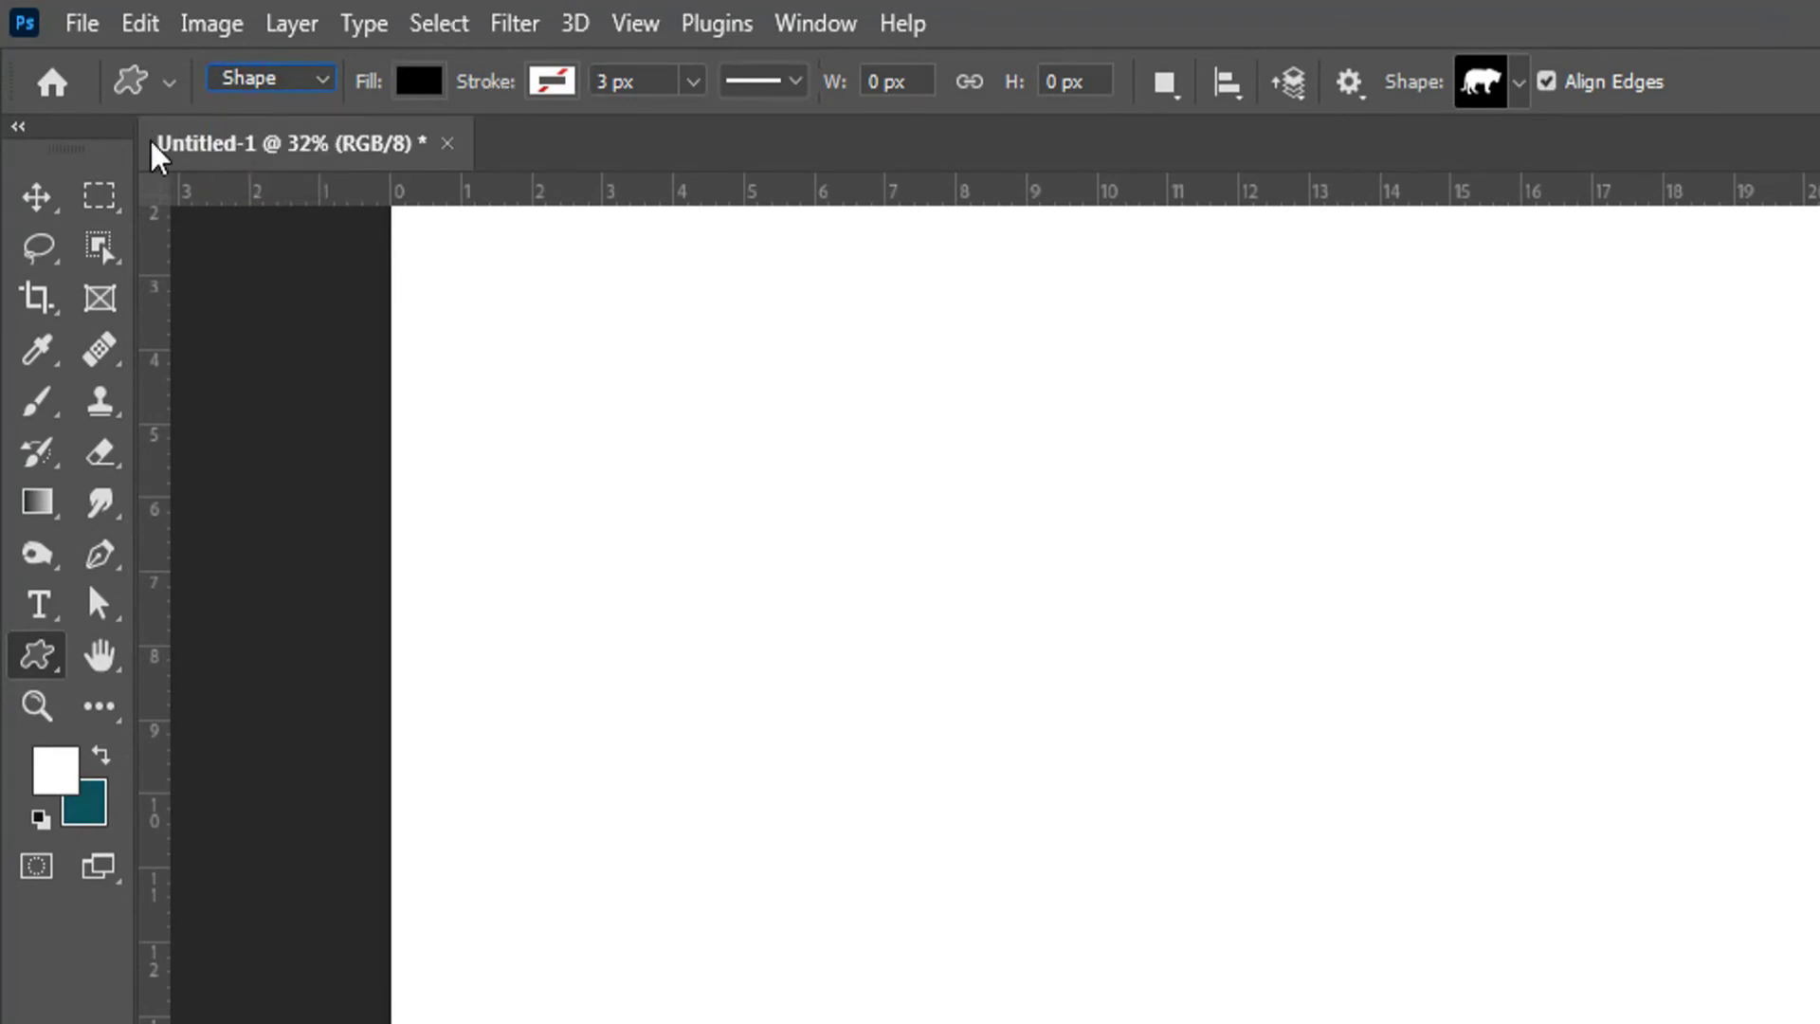
# Set the Custom Shape Tool's fill to the dark magenta recently used color
pyautogui.click(418, 101)
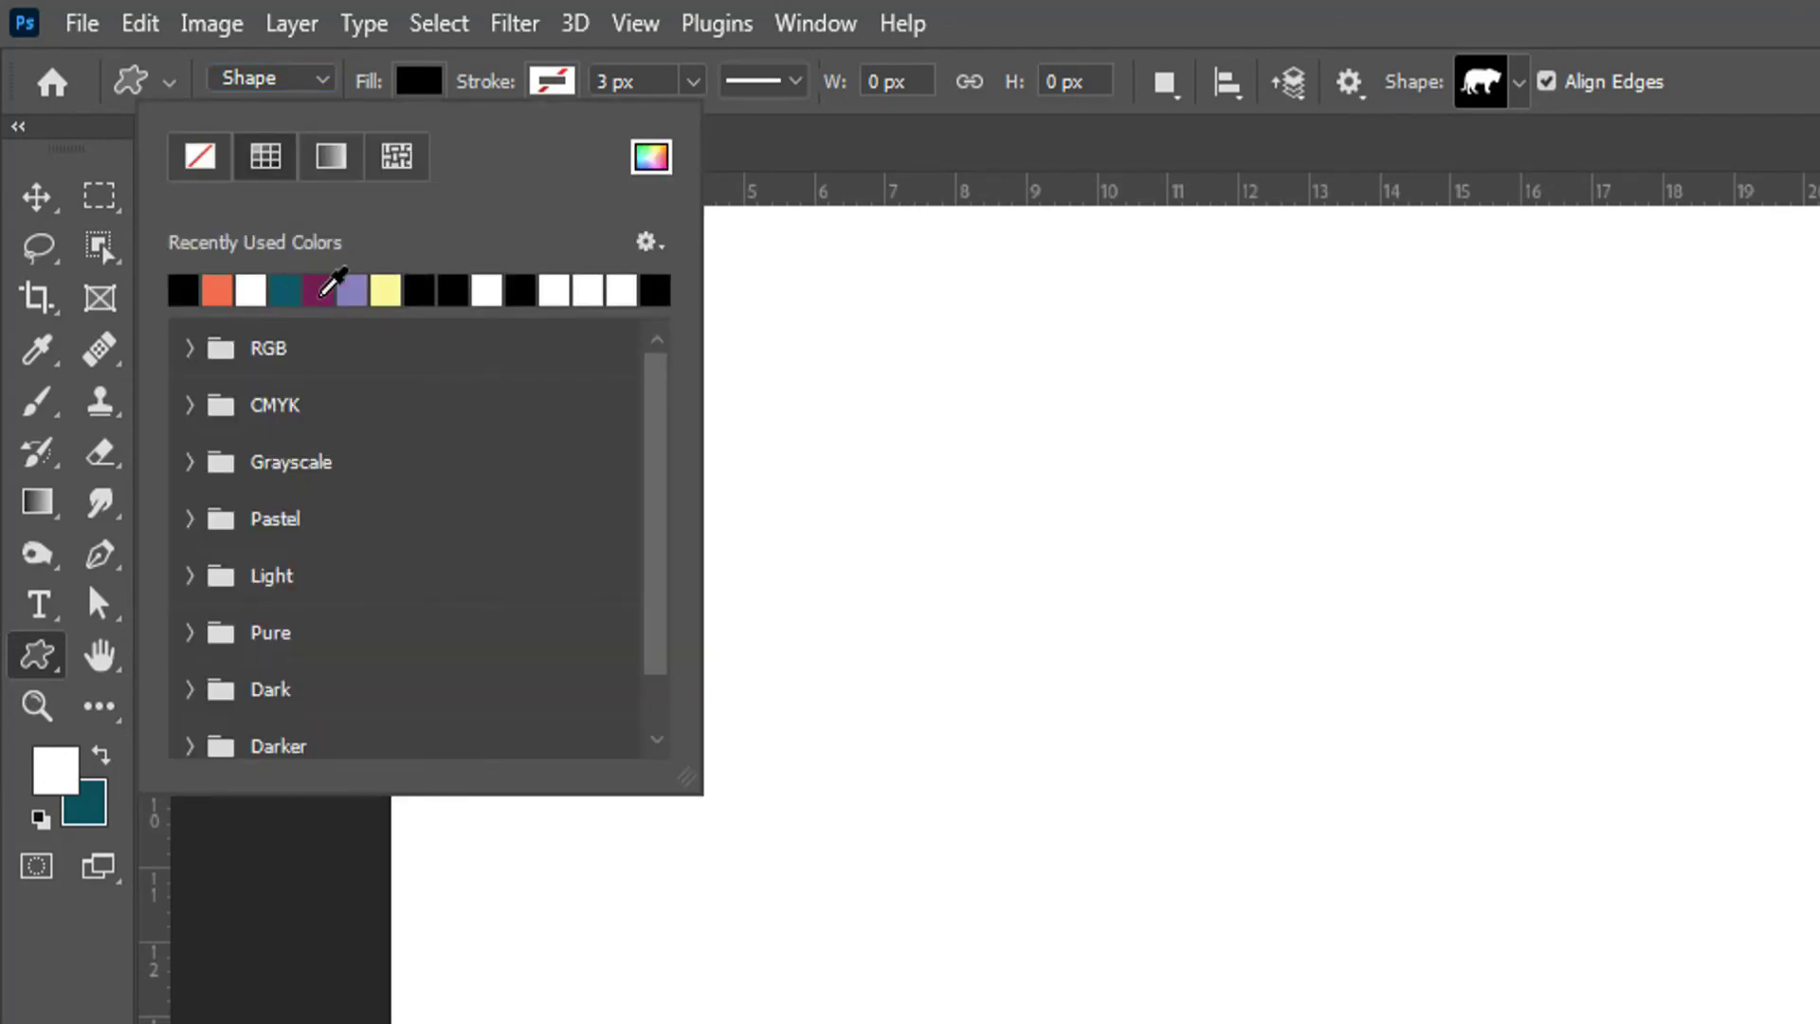
pyautogui.click(316, 291)
pyautogui.click(1687, 90)
pyautogui.rightClick(38, 656)
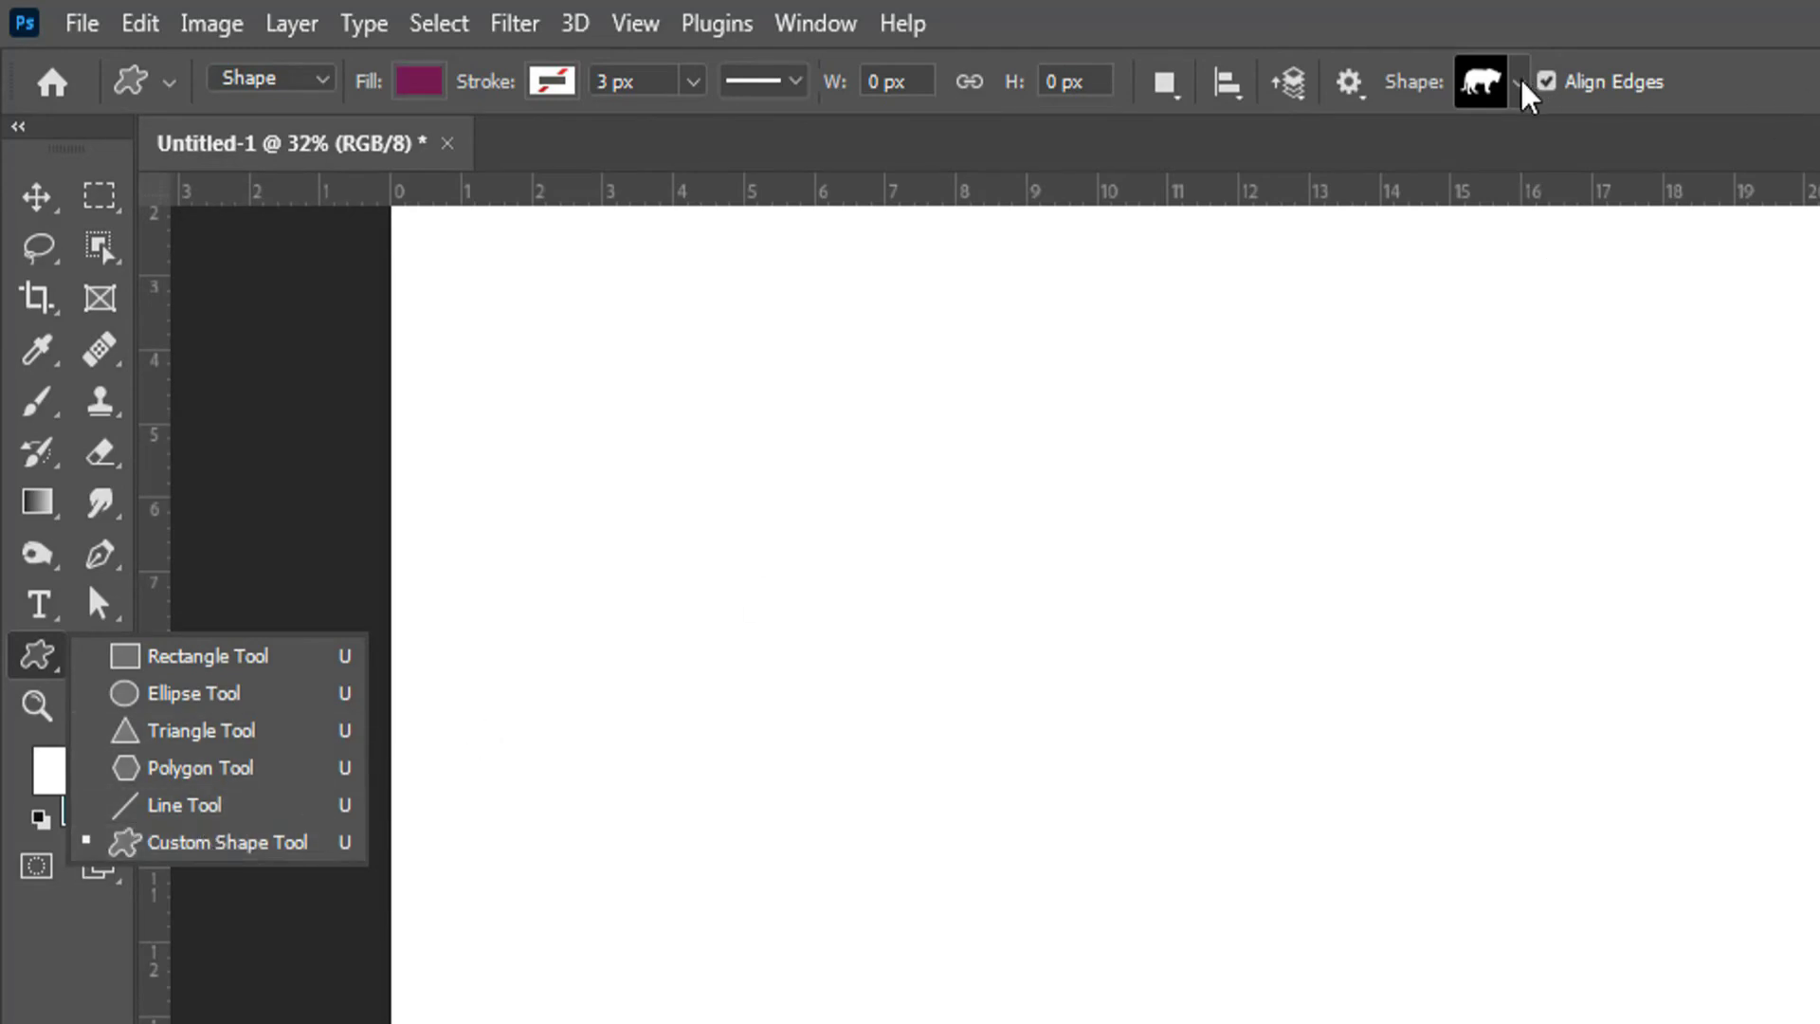
pyautogui.click(1719, 4)
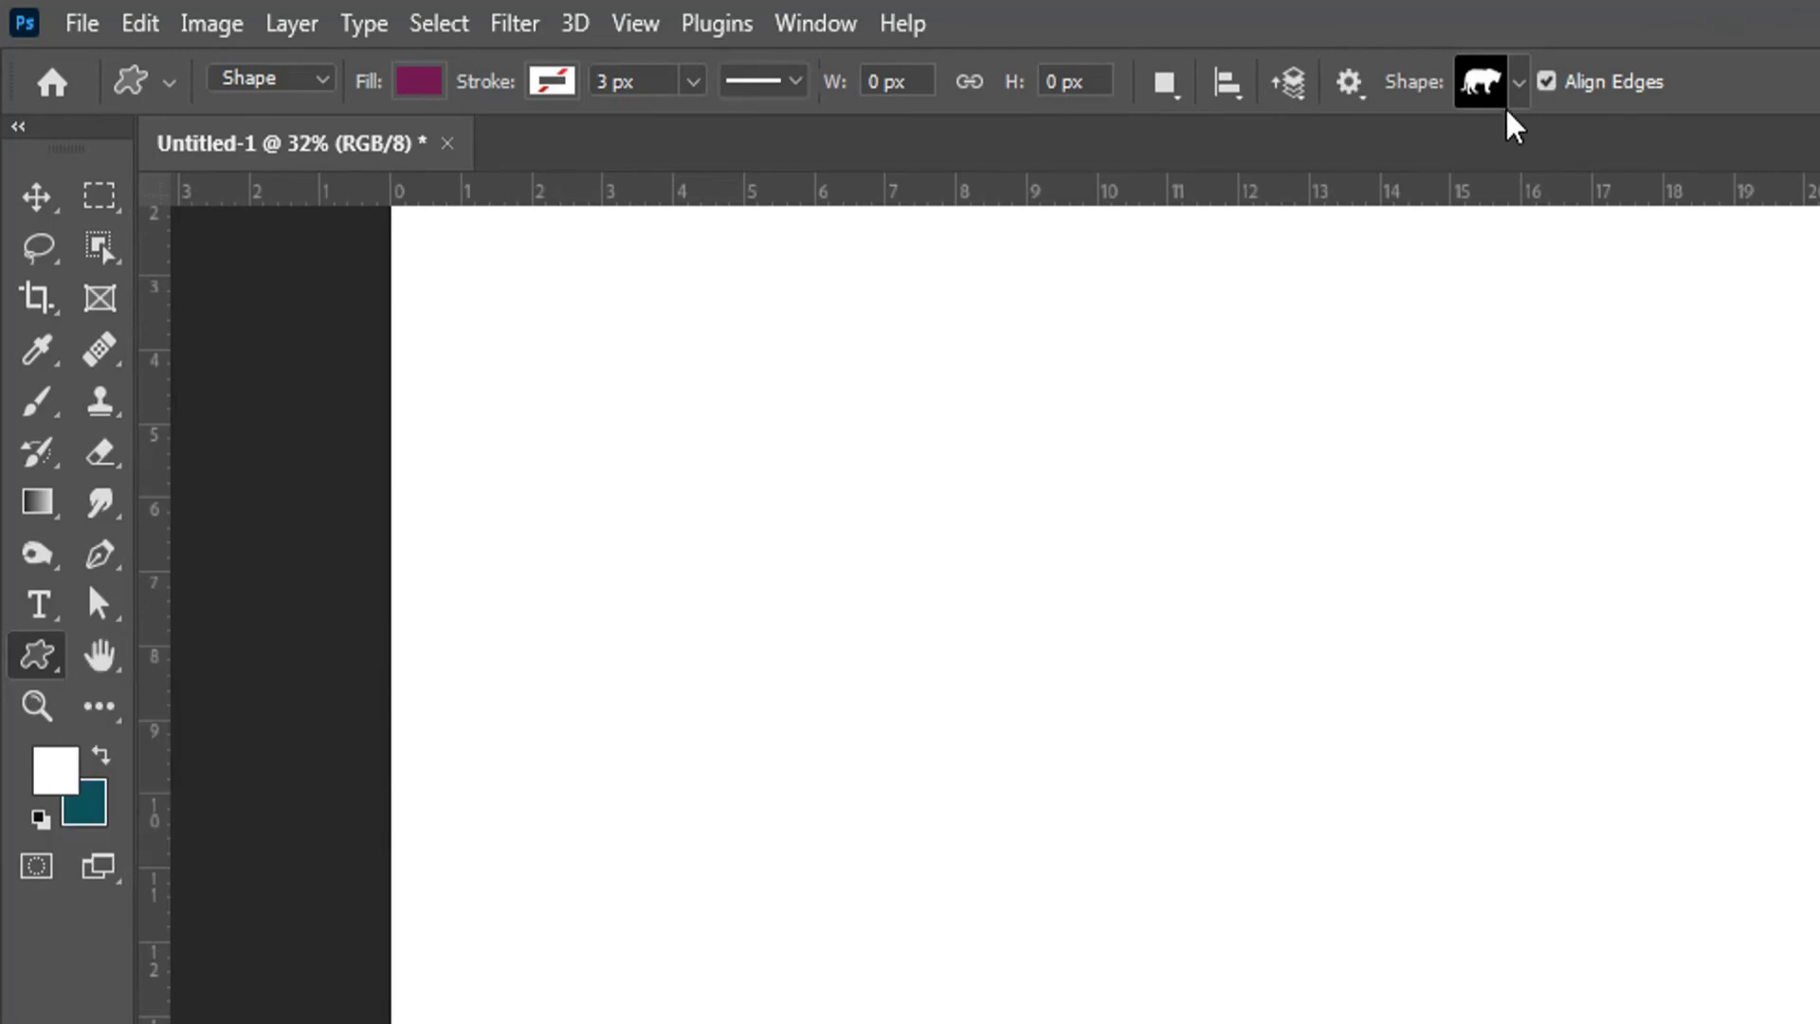
# Choose the pirate ship in the bottom row of the Boats group as the custom shape
pyautogui.click(1520, 82)
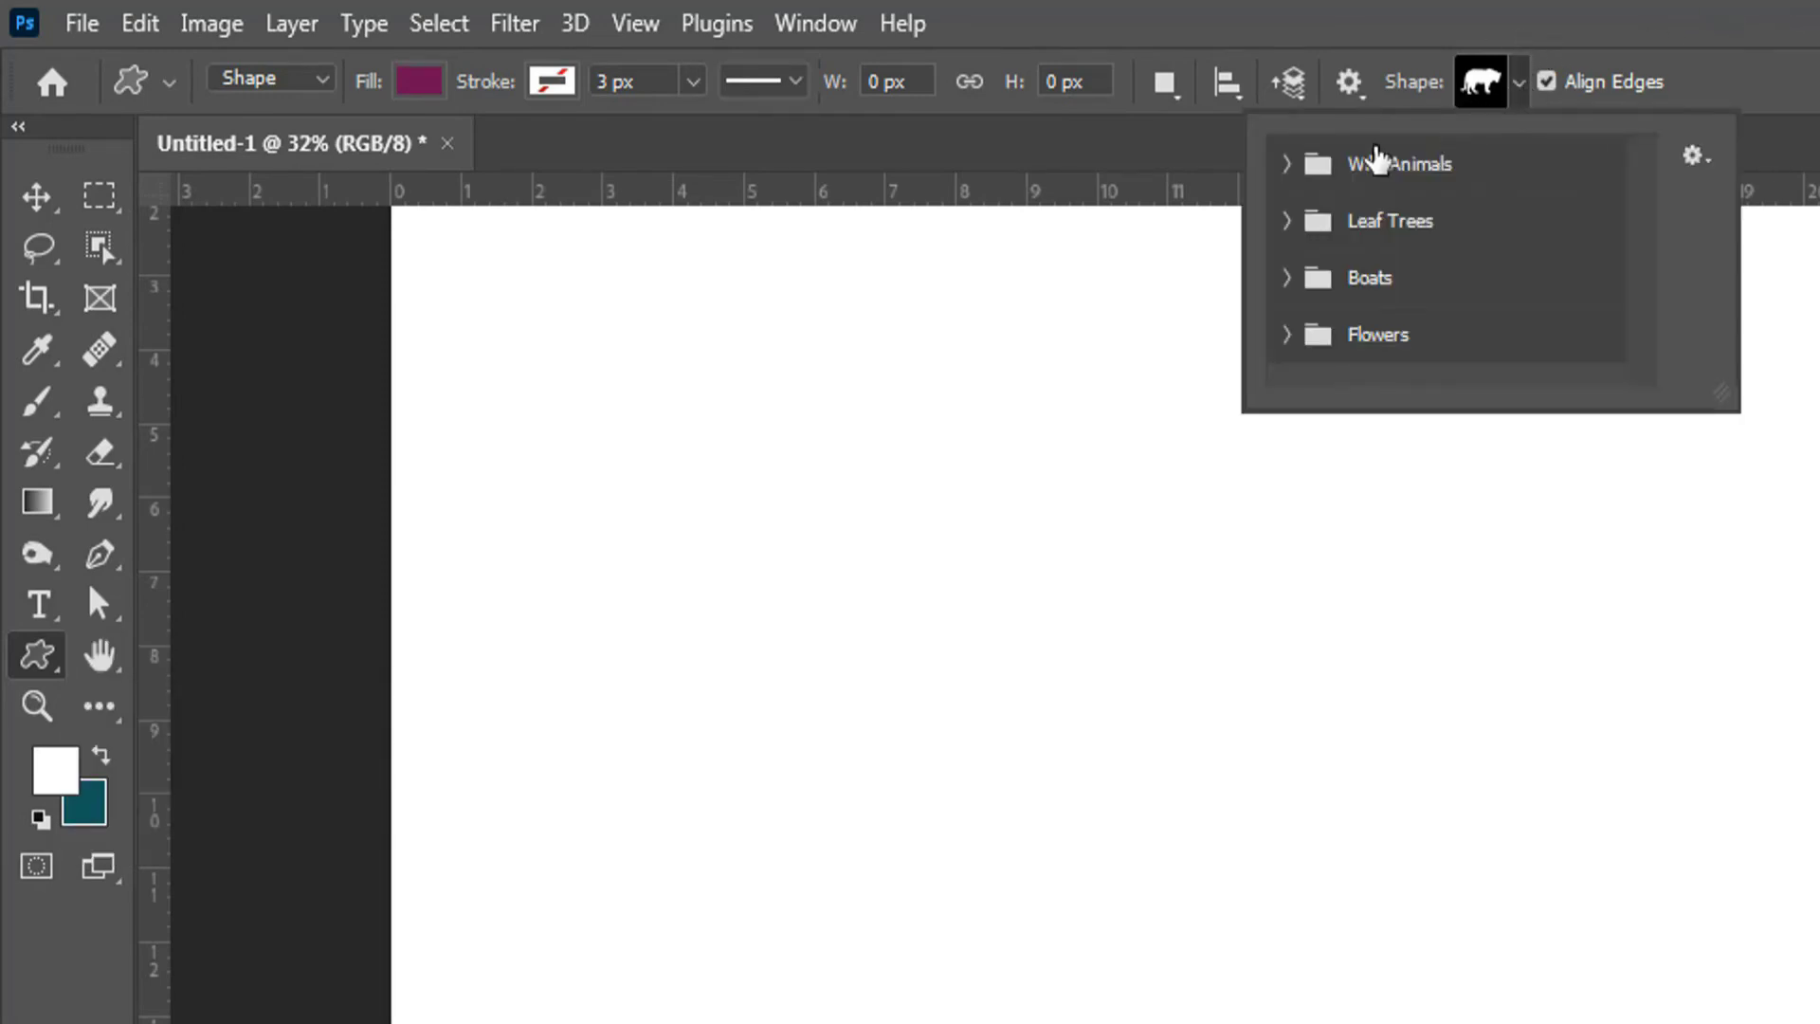
pyautogui.scroll(-1, 1417, 226)
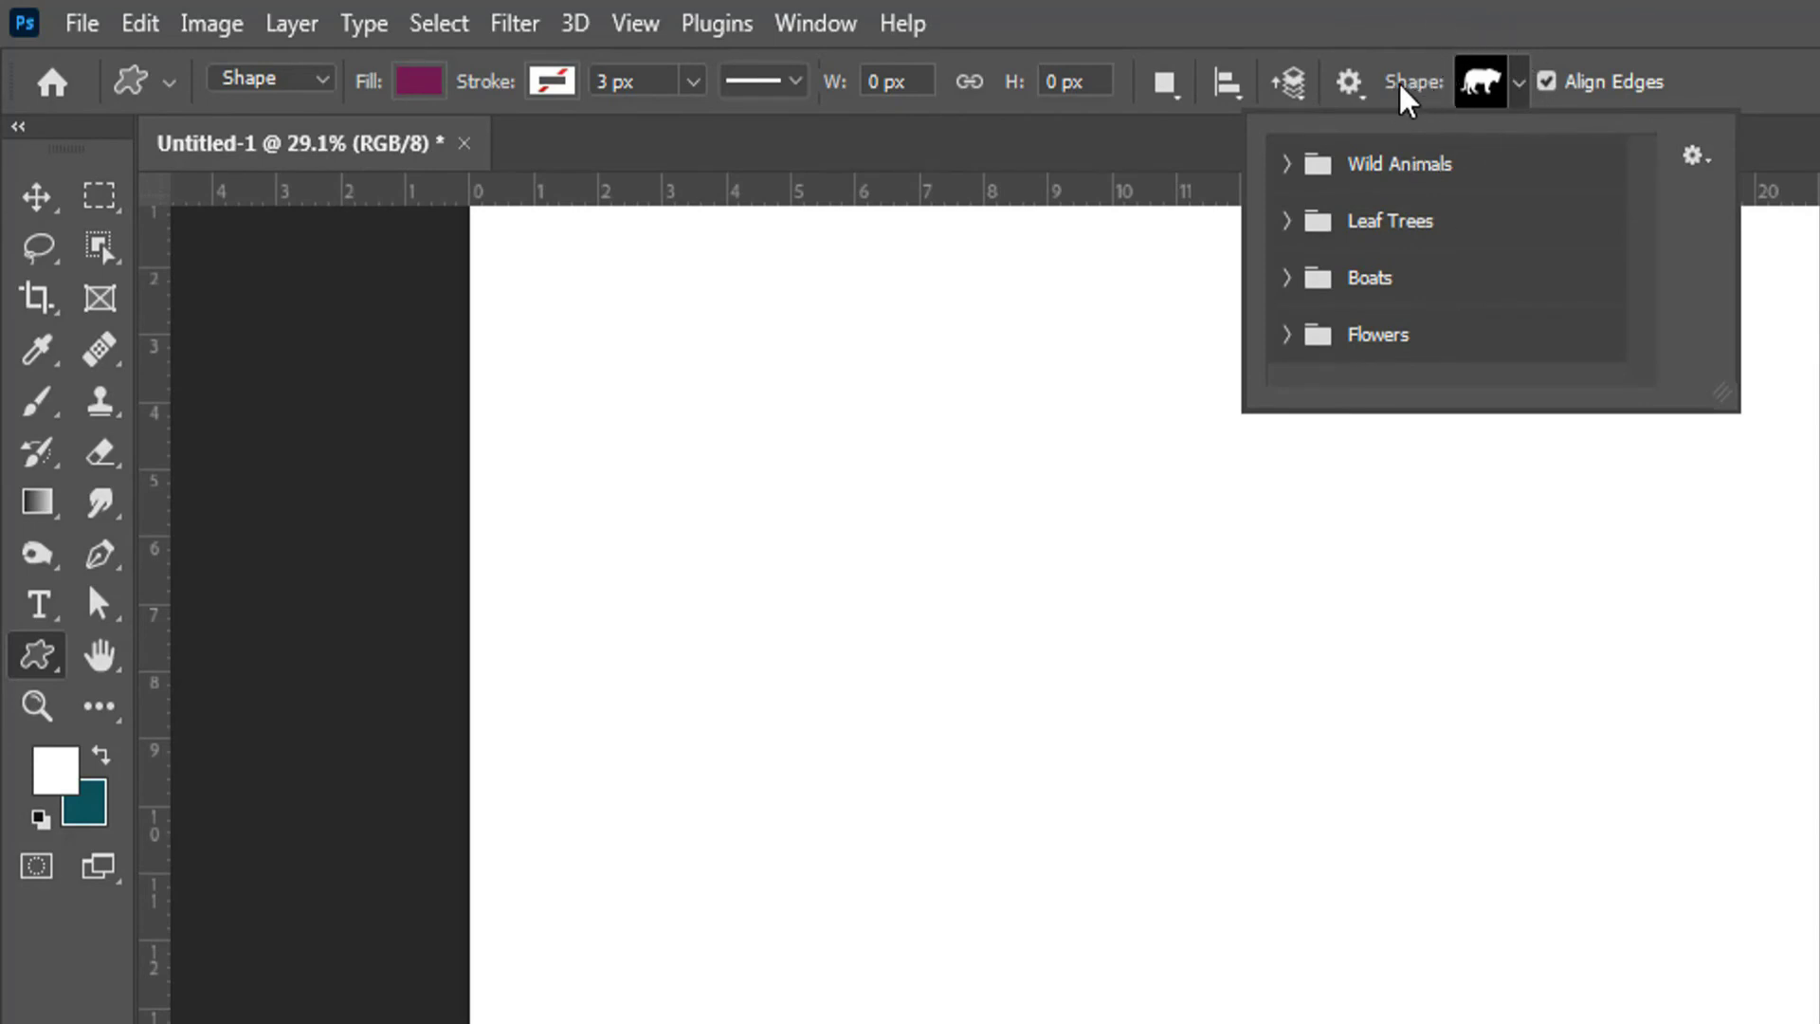
pyautogui.click(1503, 89)
pyautogui.click(1504, 89)
pyautogui.click(1288, 277)
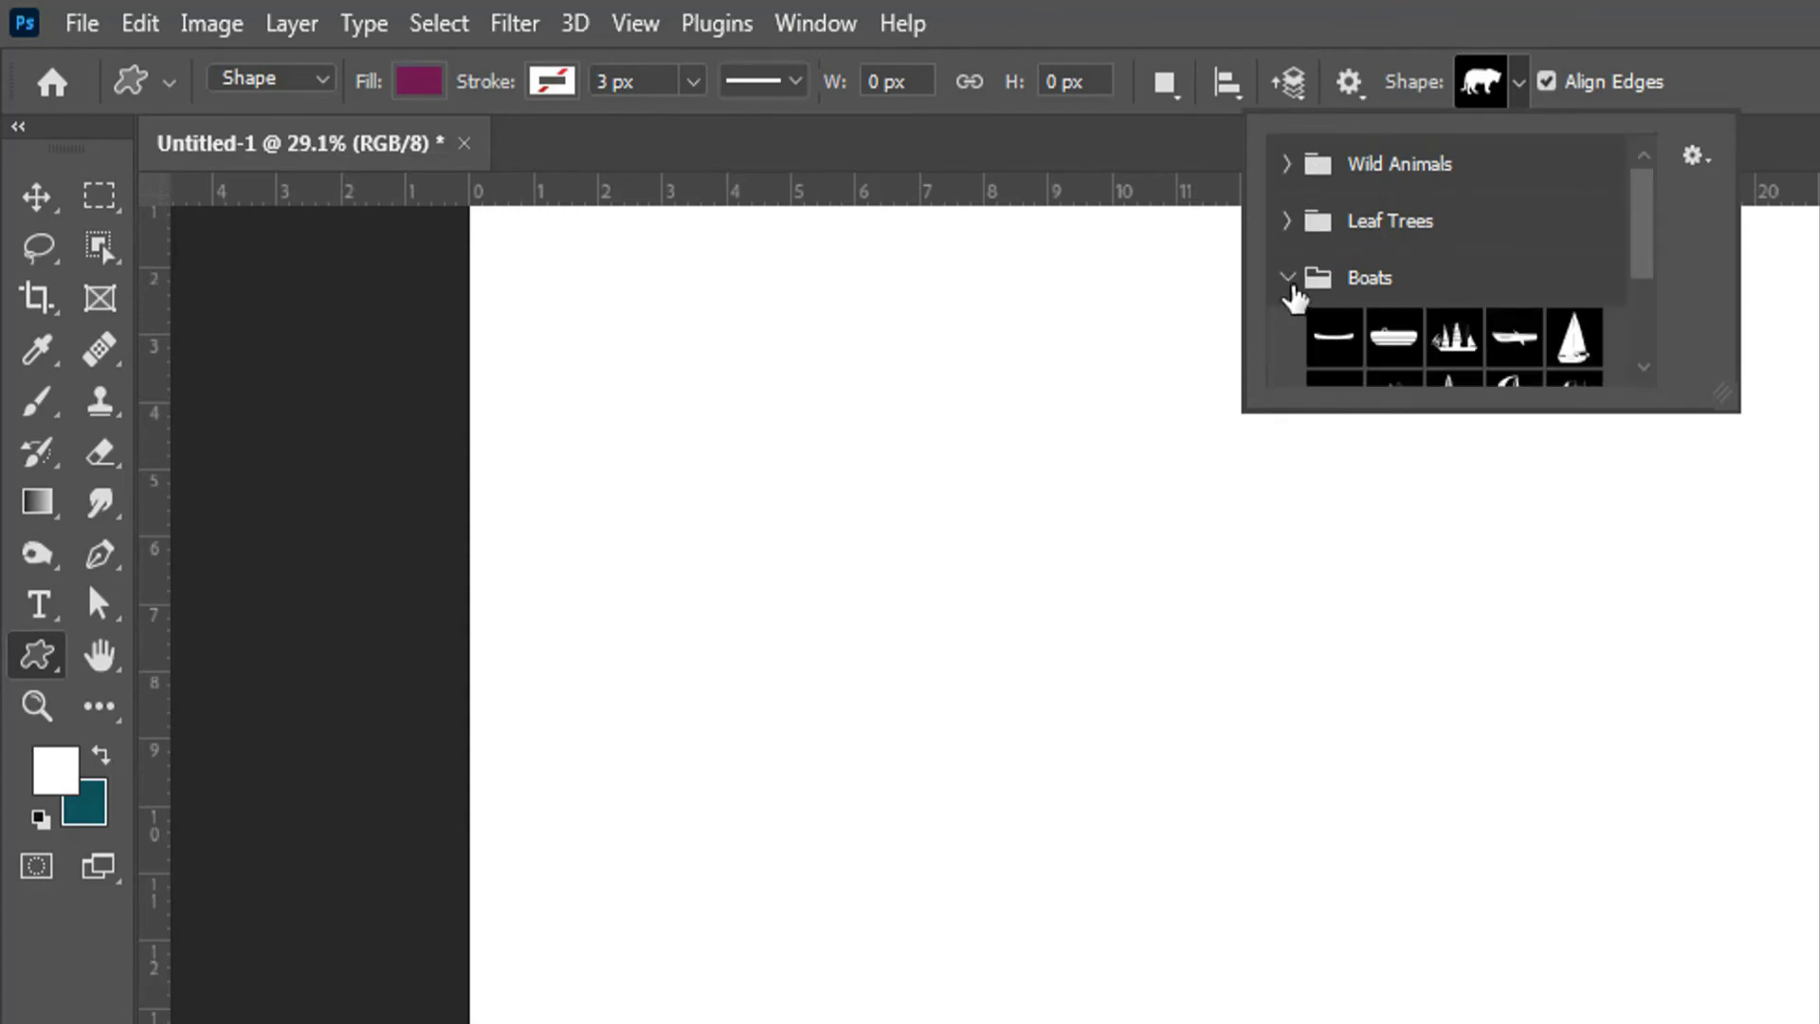
pyautogui.scroll(-1, 1309, 301)
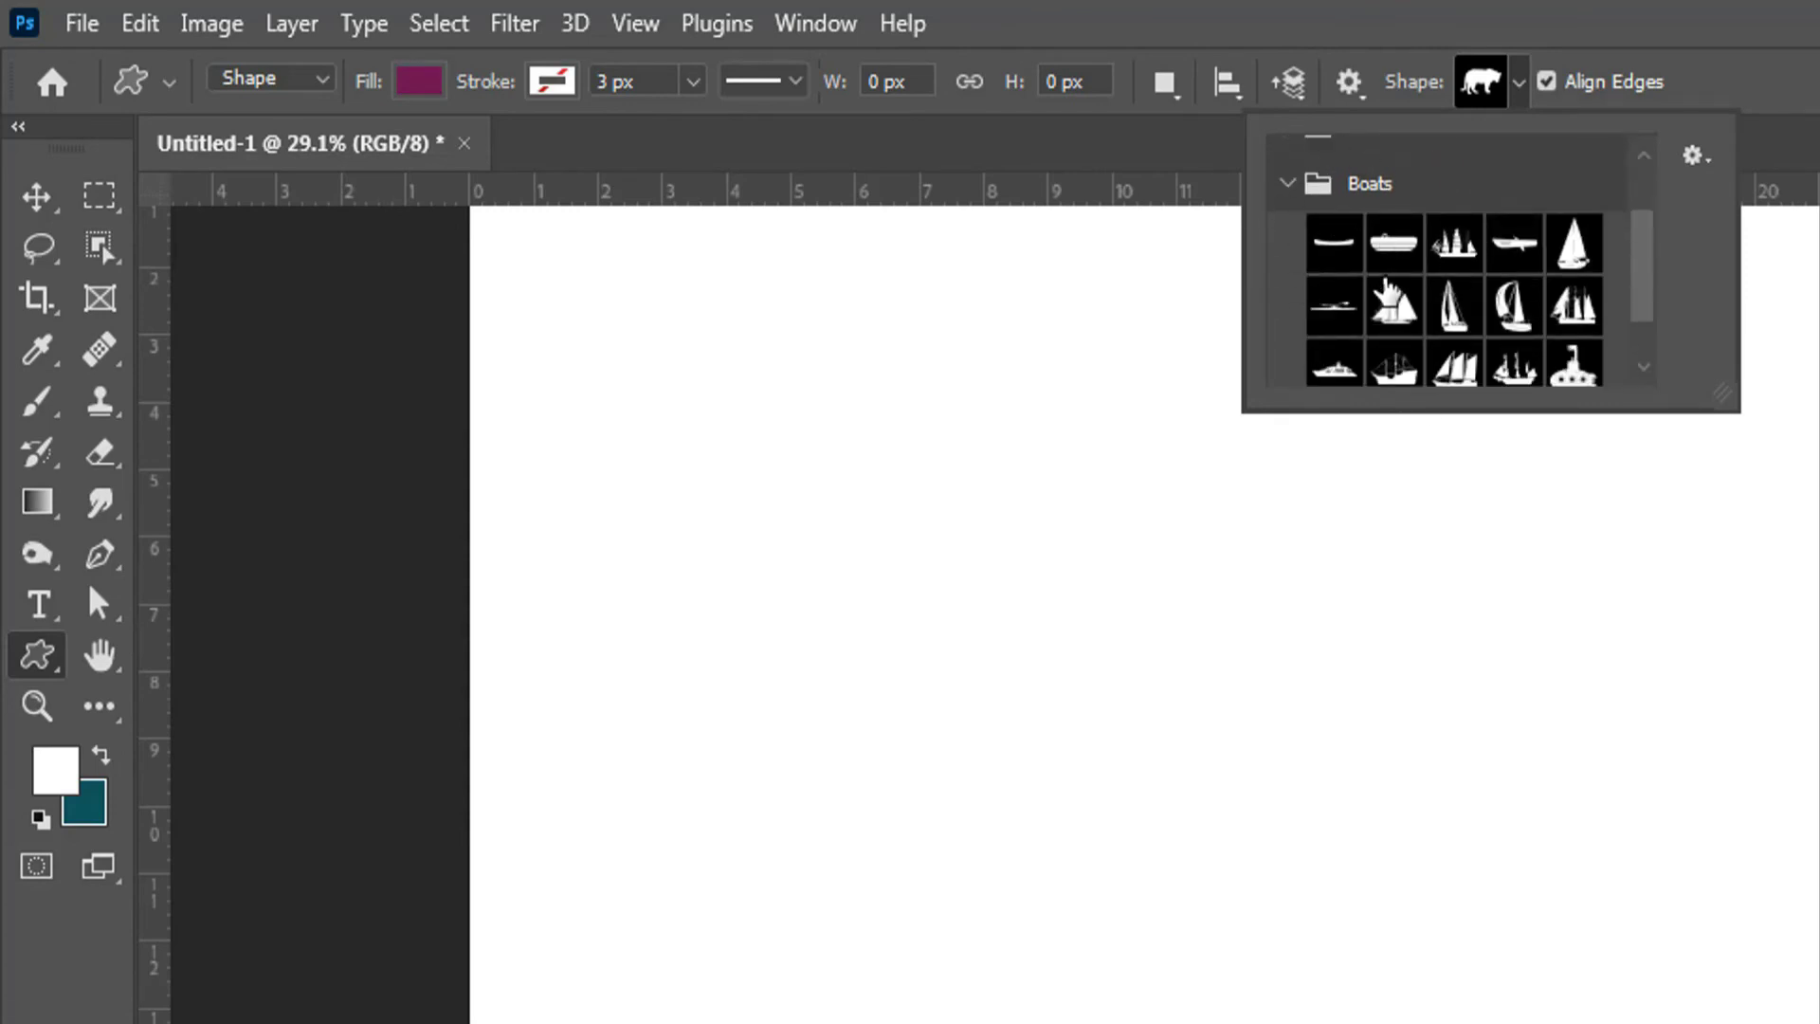
pyautogui.scroll(-1, 1417, 313)
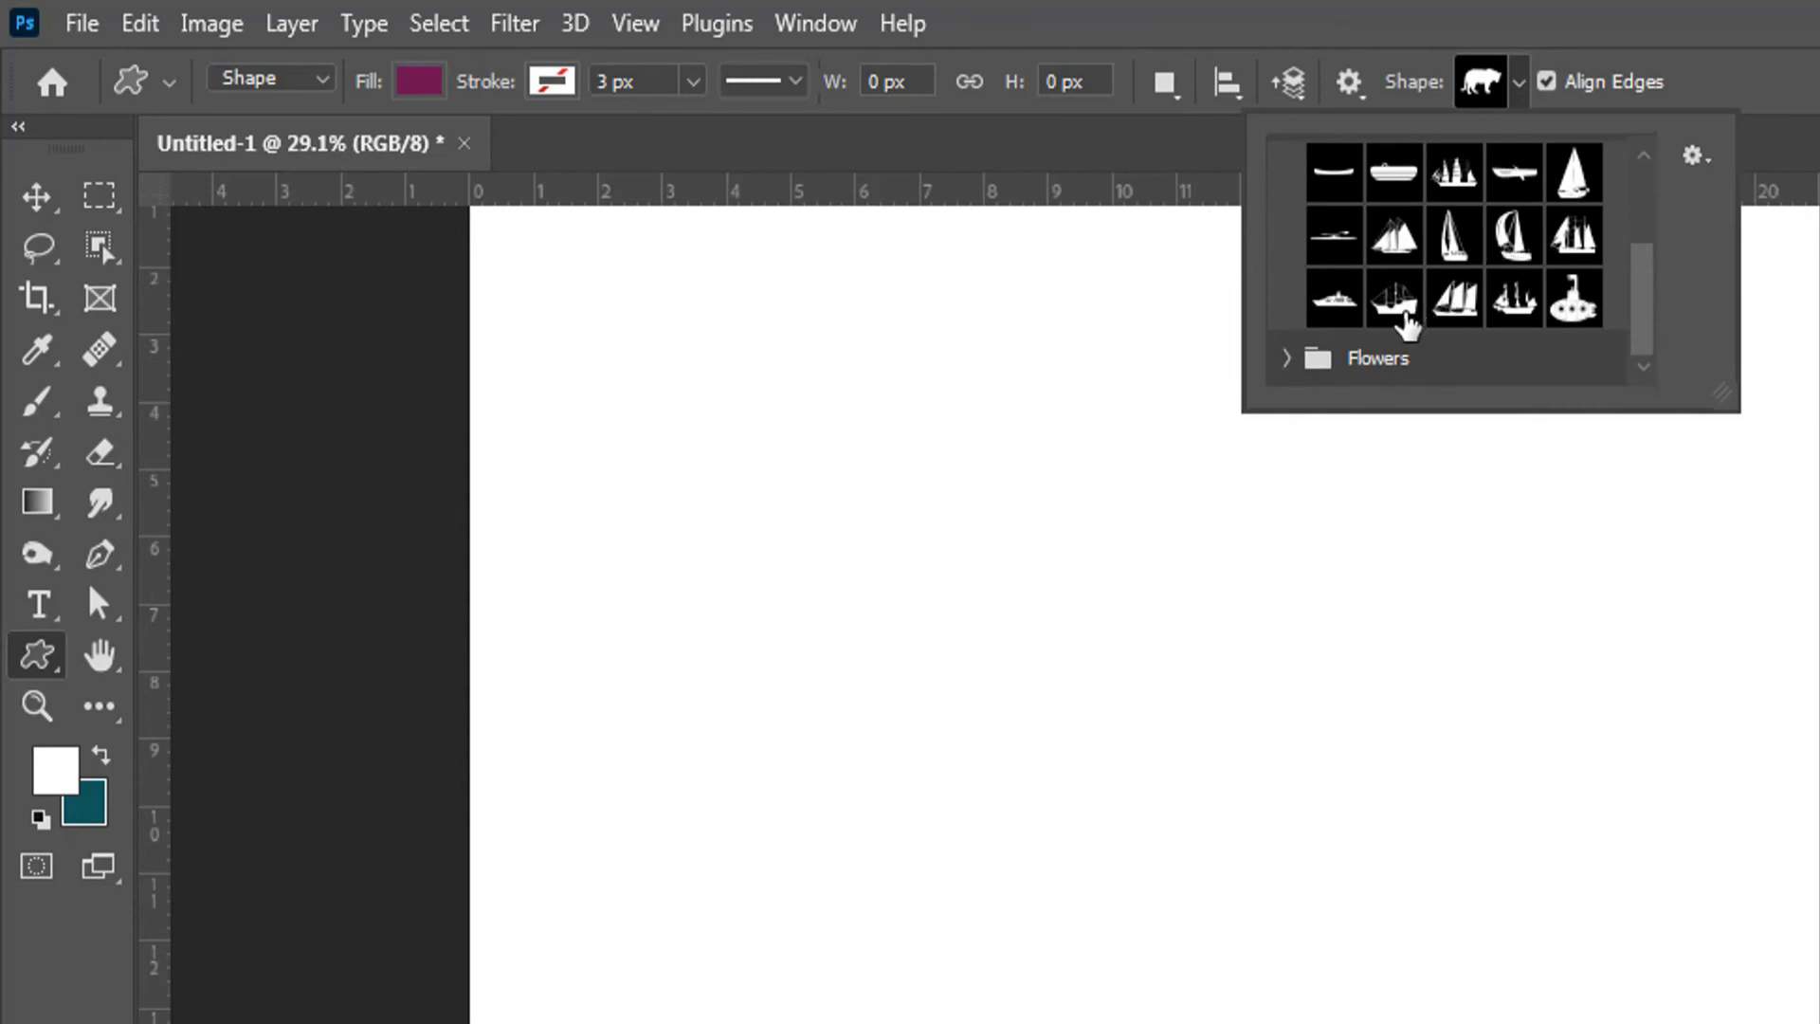
pyautogui.click(1406, 318)
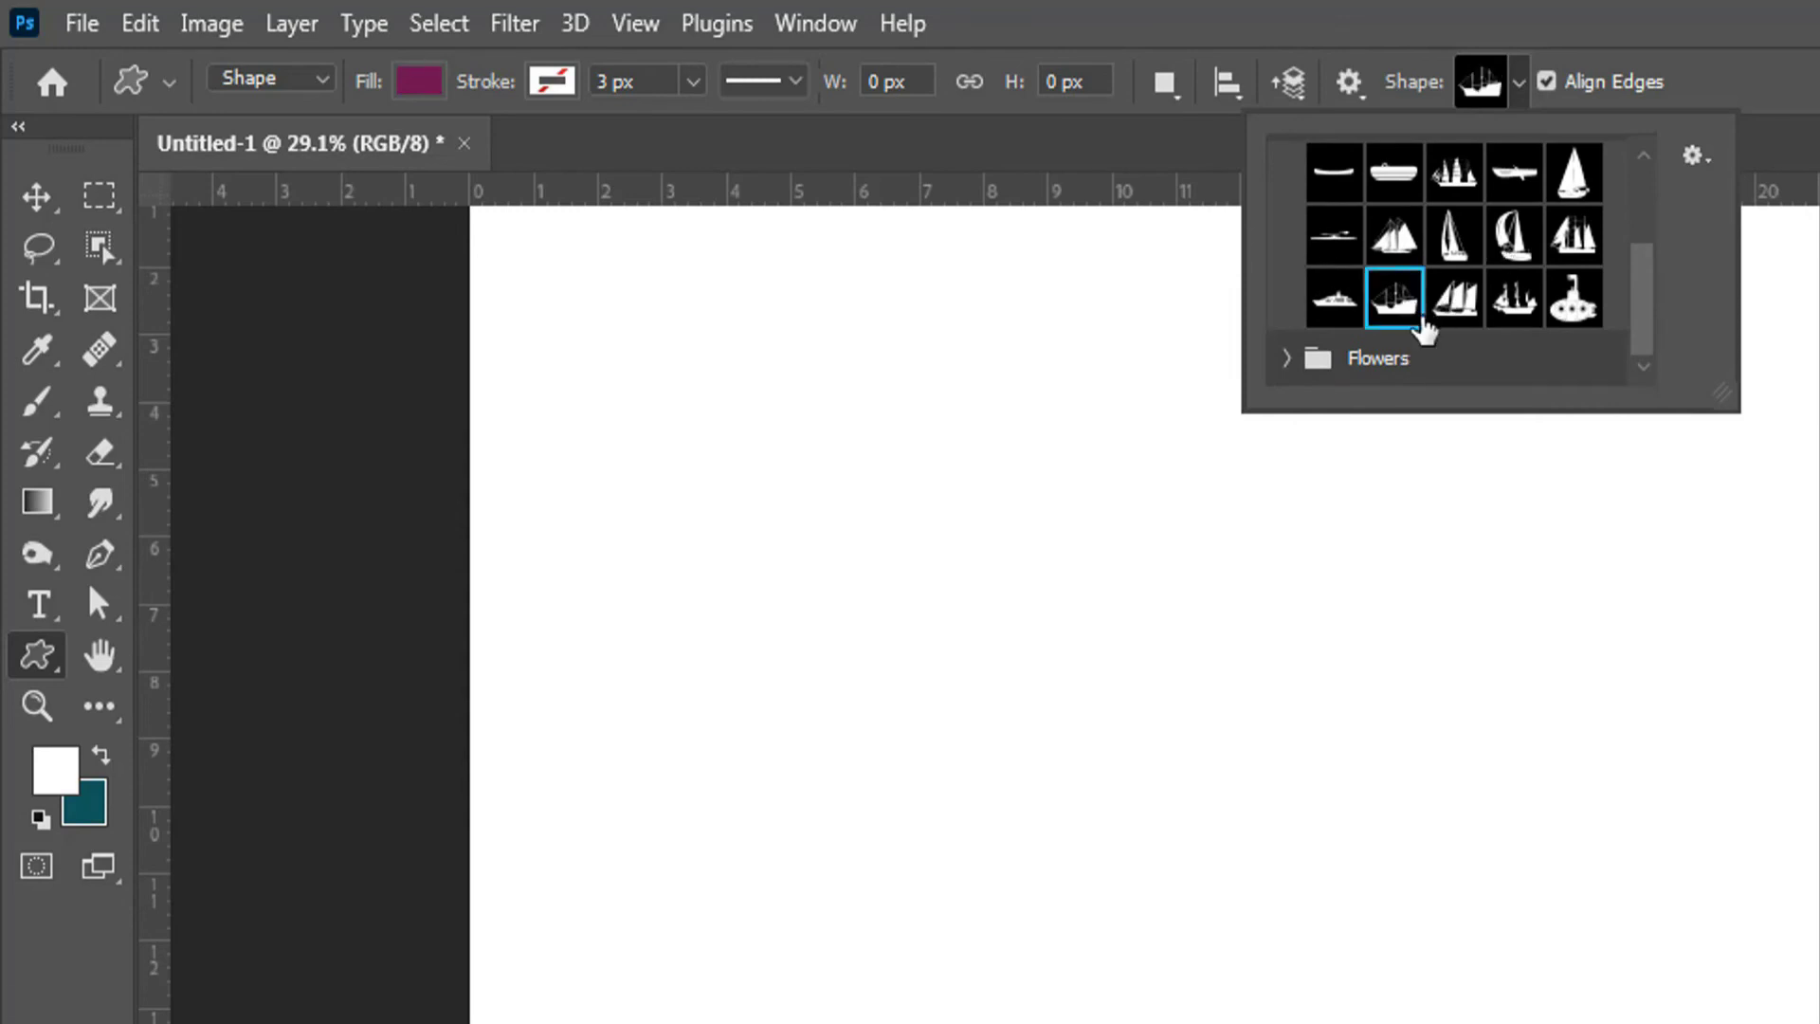
pyautogui.click(1792, 8)
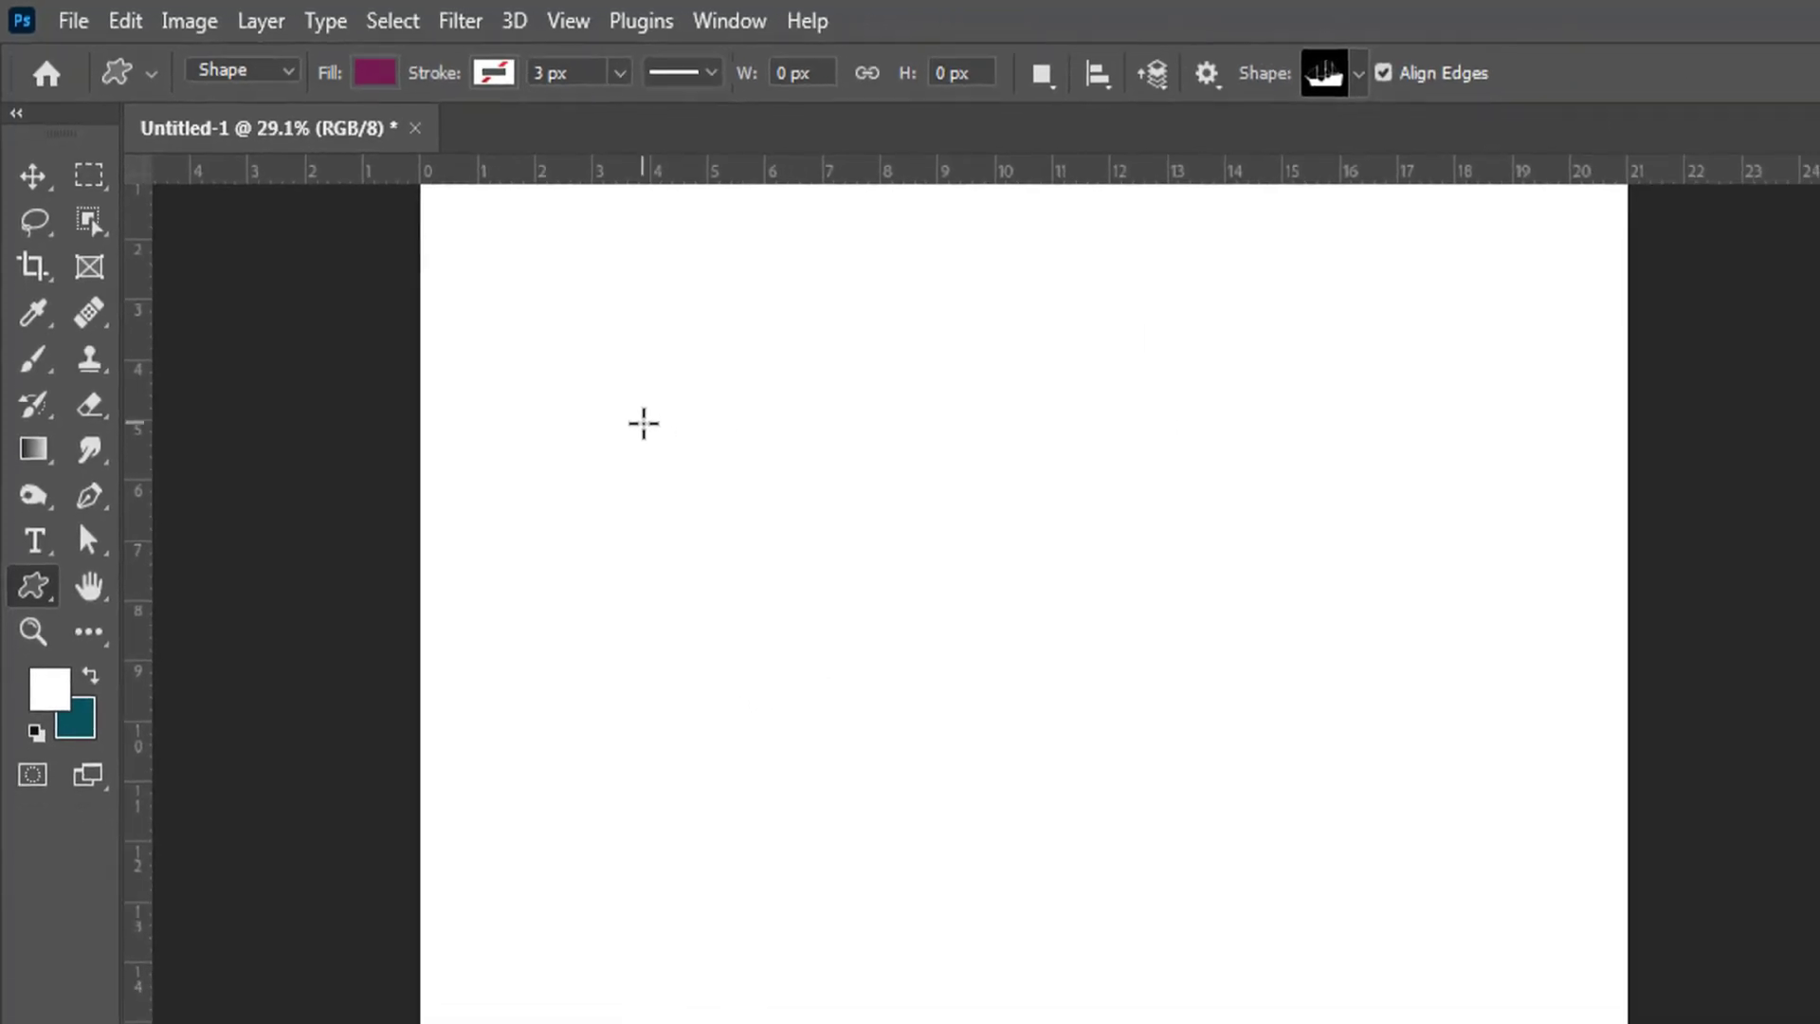
# Draw the pirate ship about 12.35 cm wide and 9.3 cm high across the upper middle of the page
pyautogui.moveTo(644, 424); pyautogui.dragTo(1373, 989)
pyautogui.press('v')
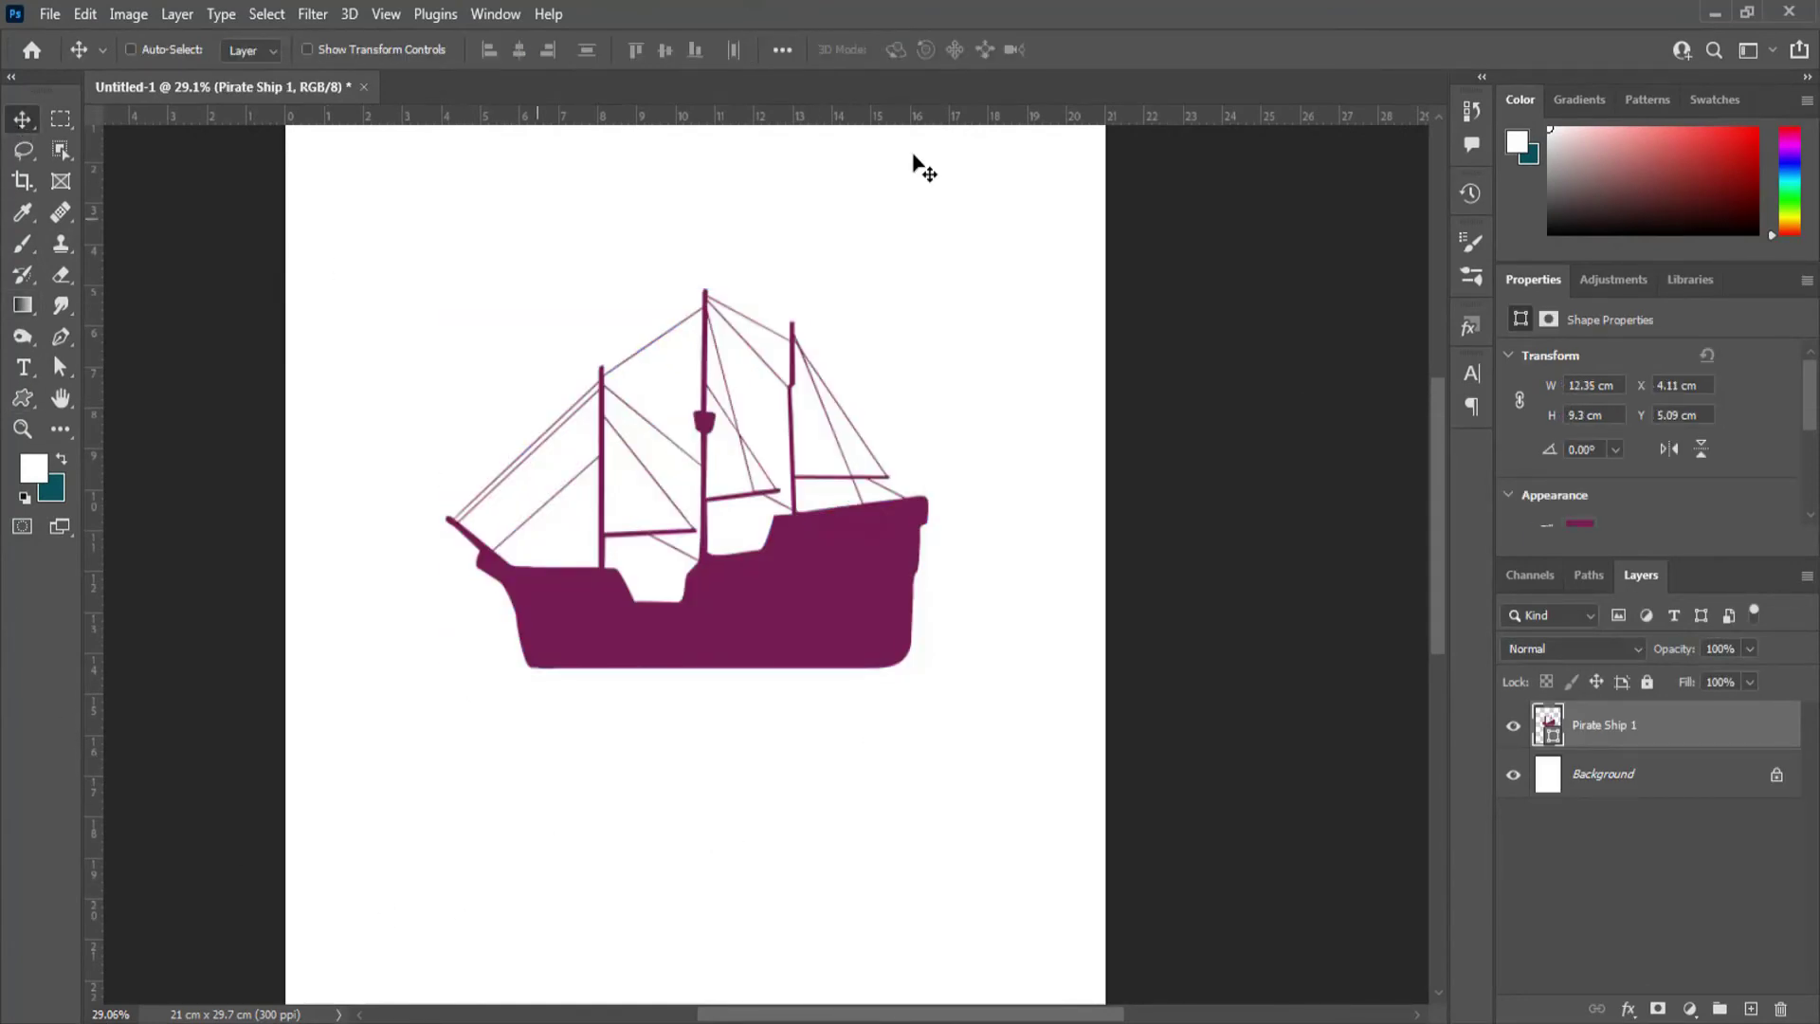
pyautogui.scroll(1, 678, 550)
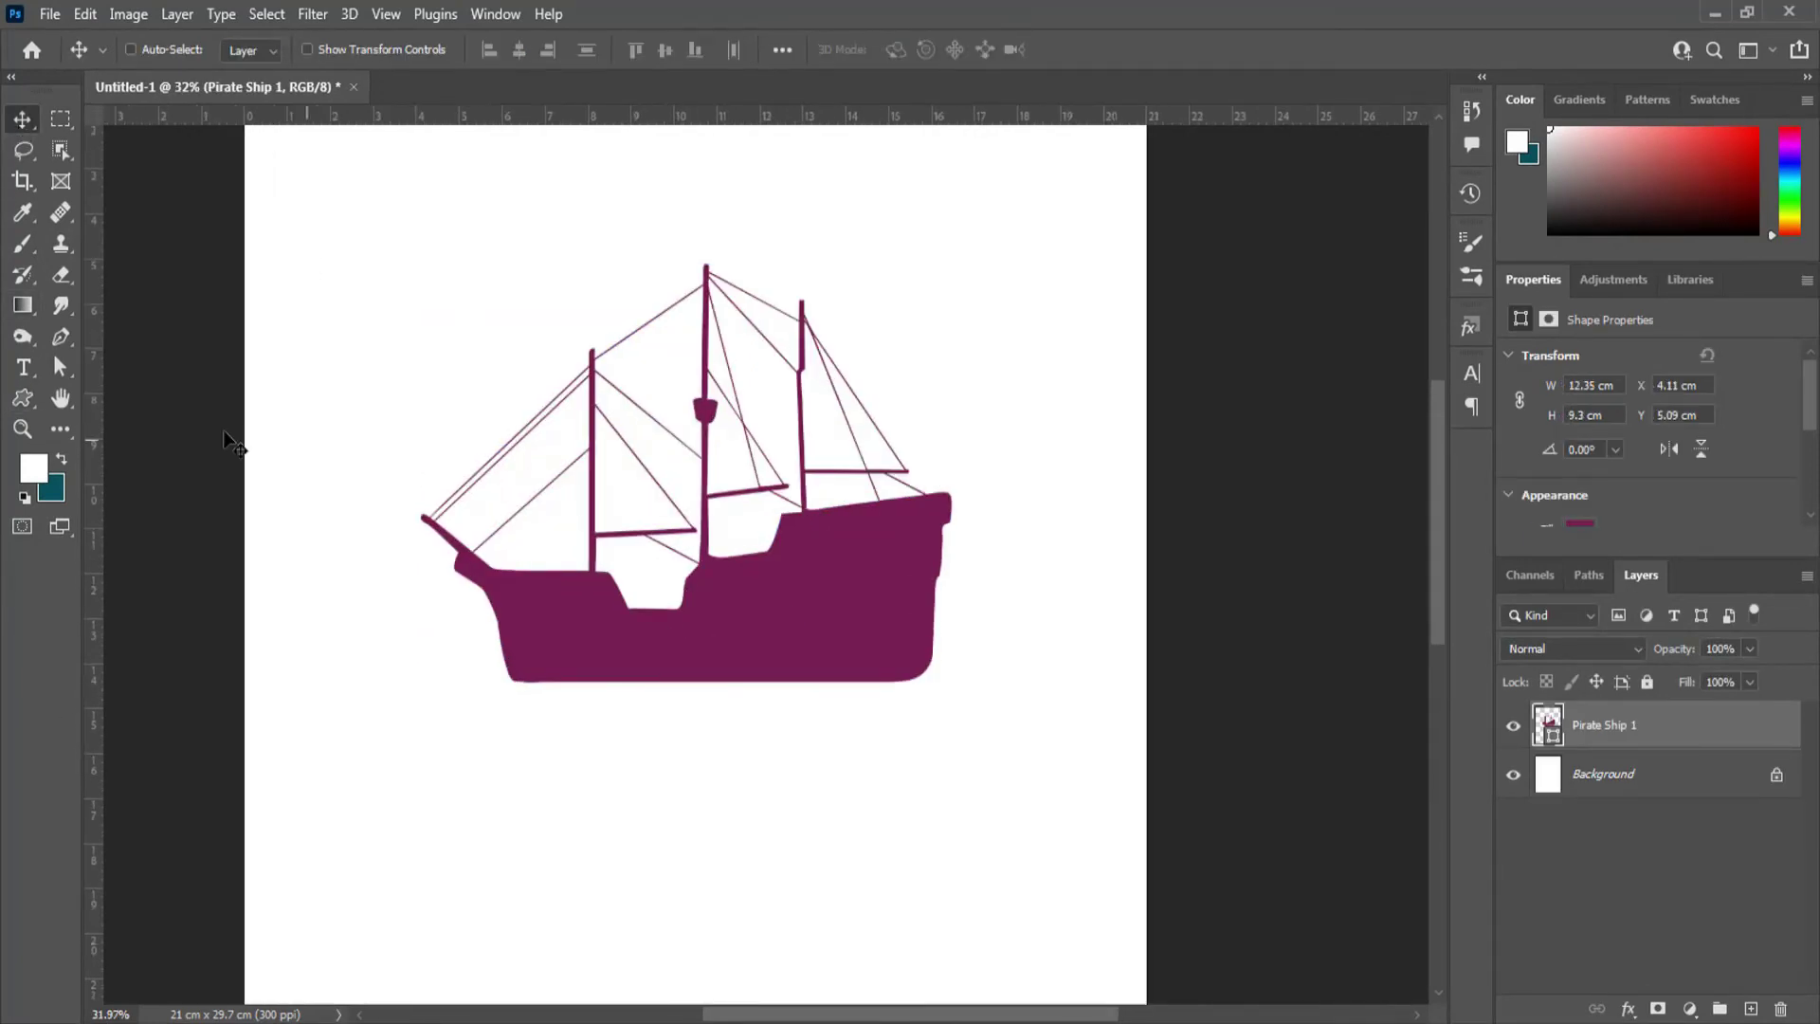
# Draw an olive tree from the Leaf Trees shapes, about 6 cm wide and 10.9 cm high, and move it to the page's upper right edge
pyautogui.click(42, 398)
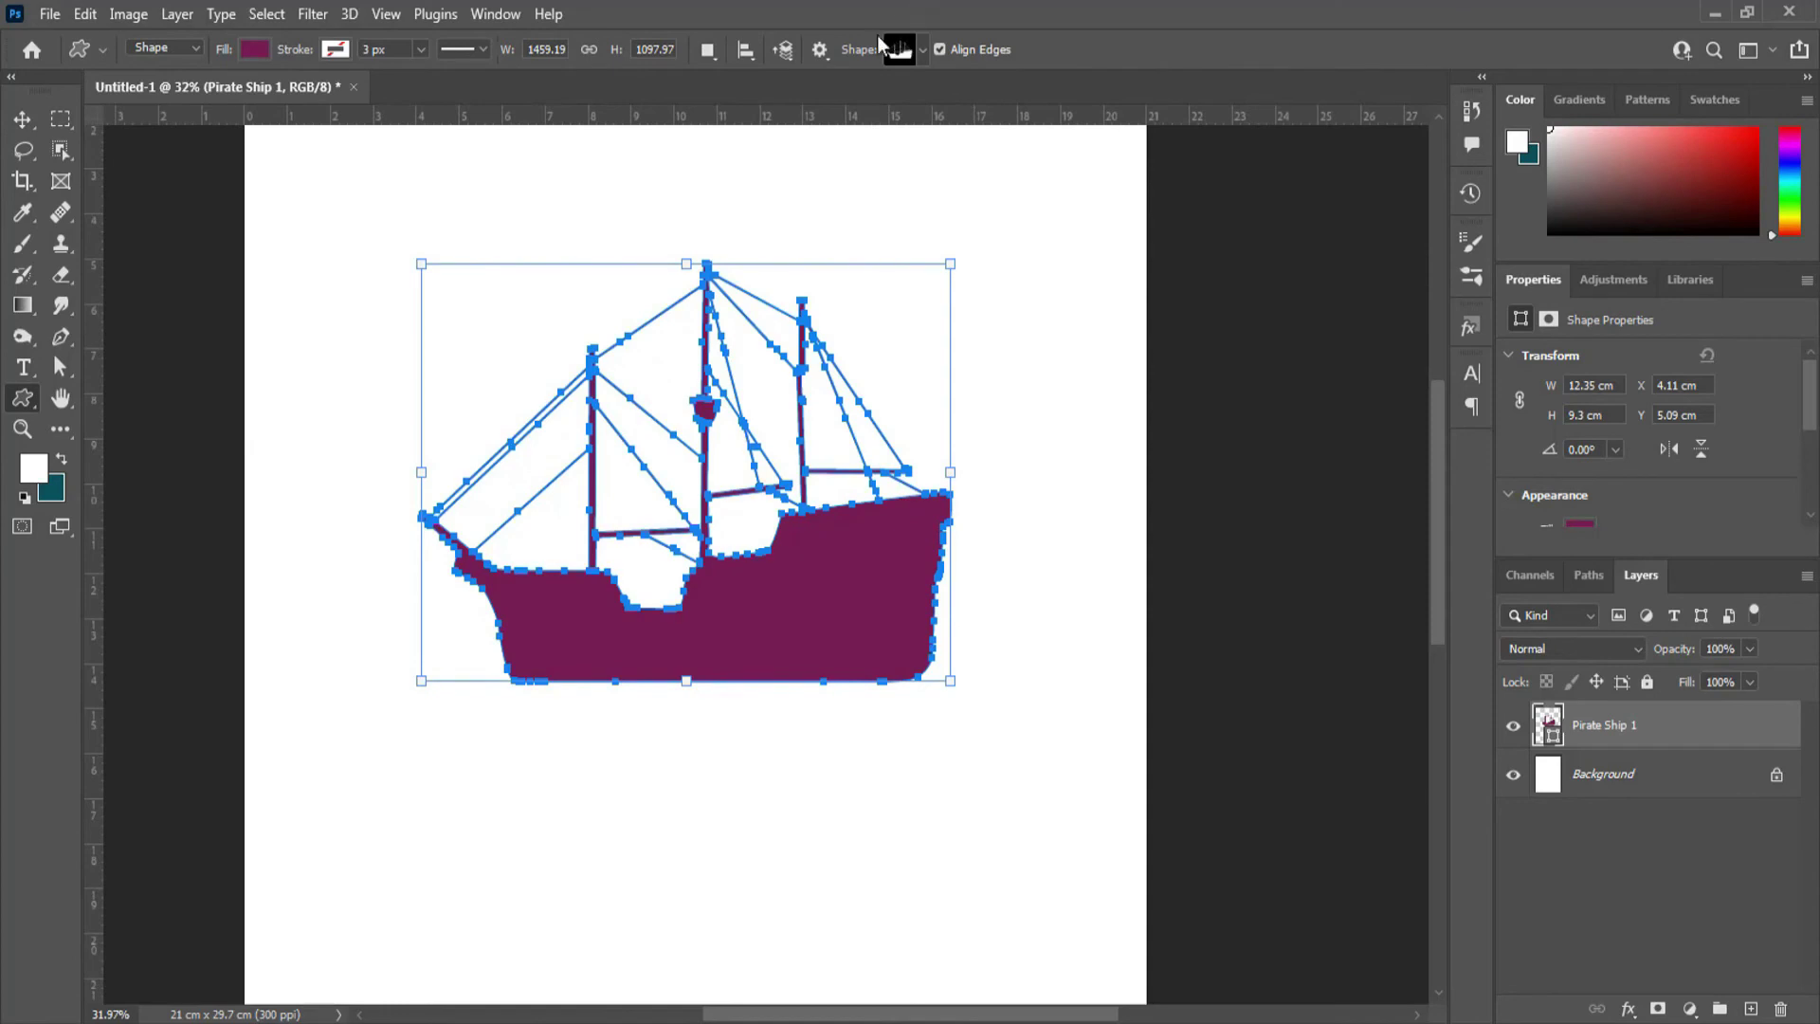
pyautogui.click(919, 53)
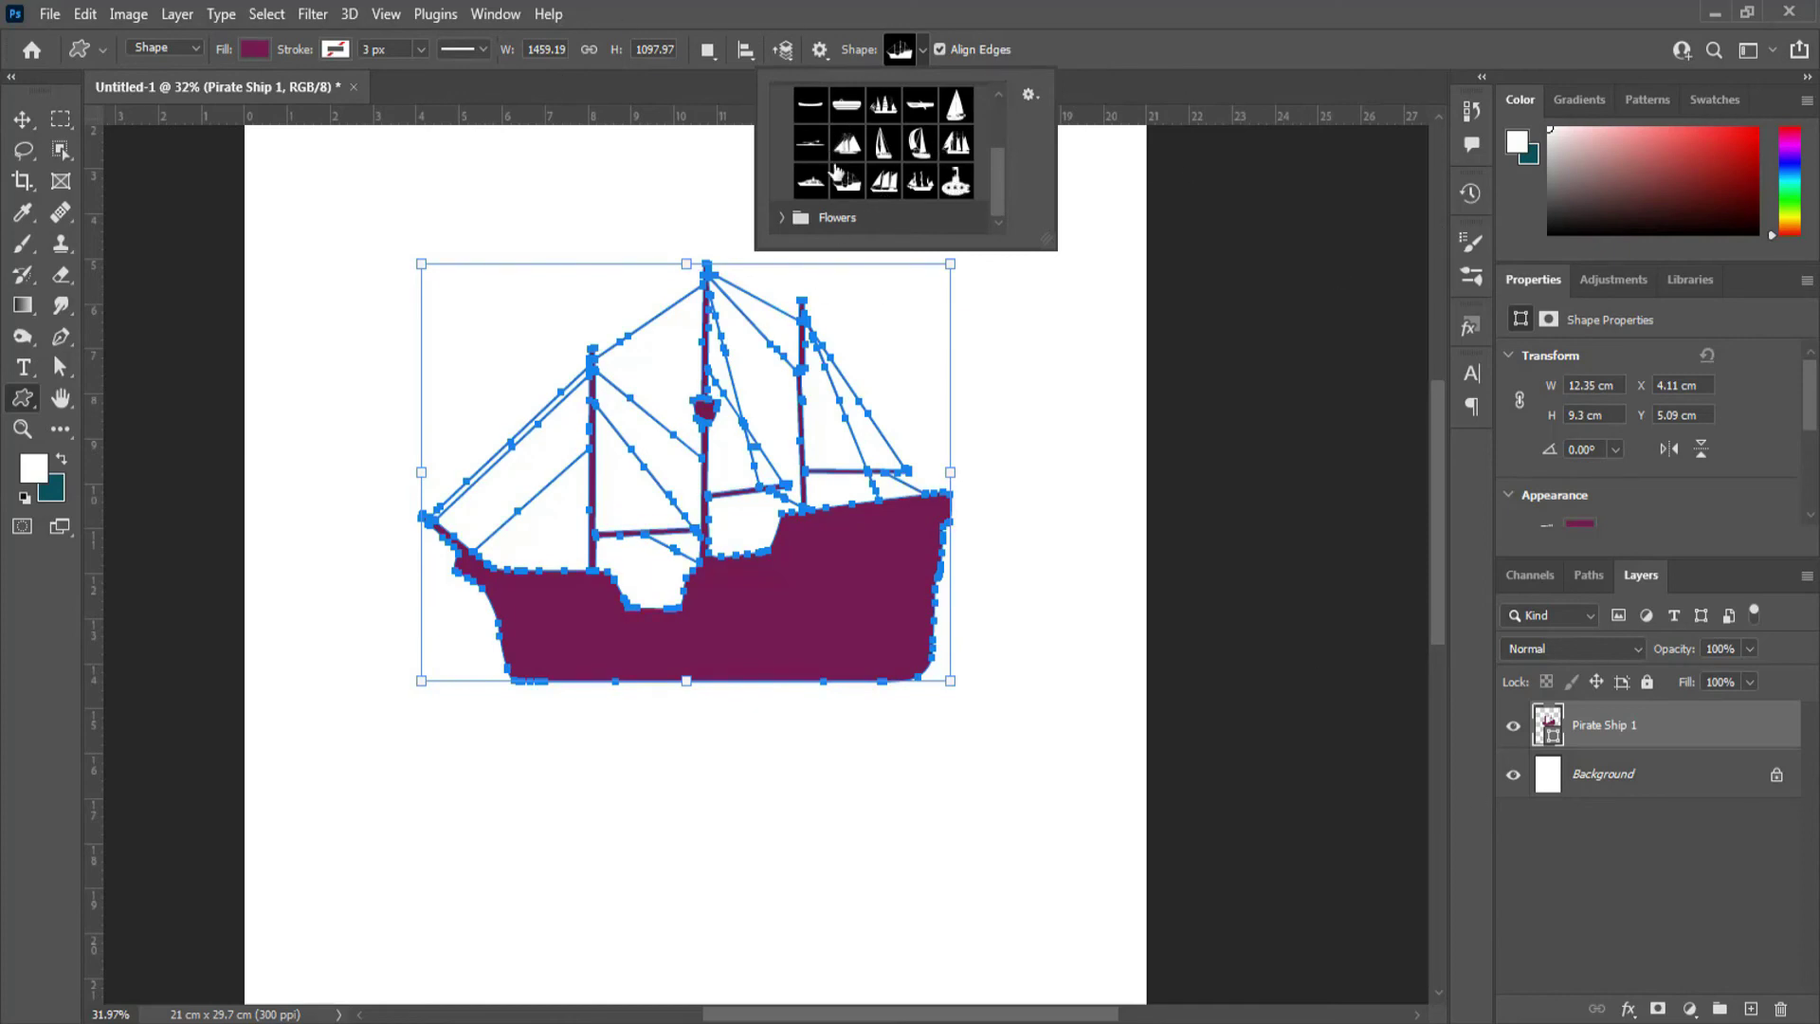
pyautogui.scroll(3, 839, 213)
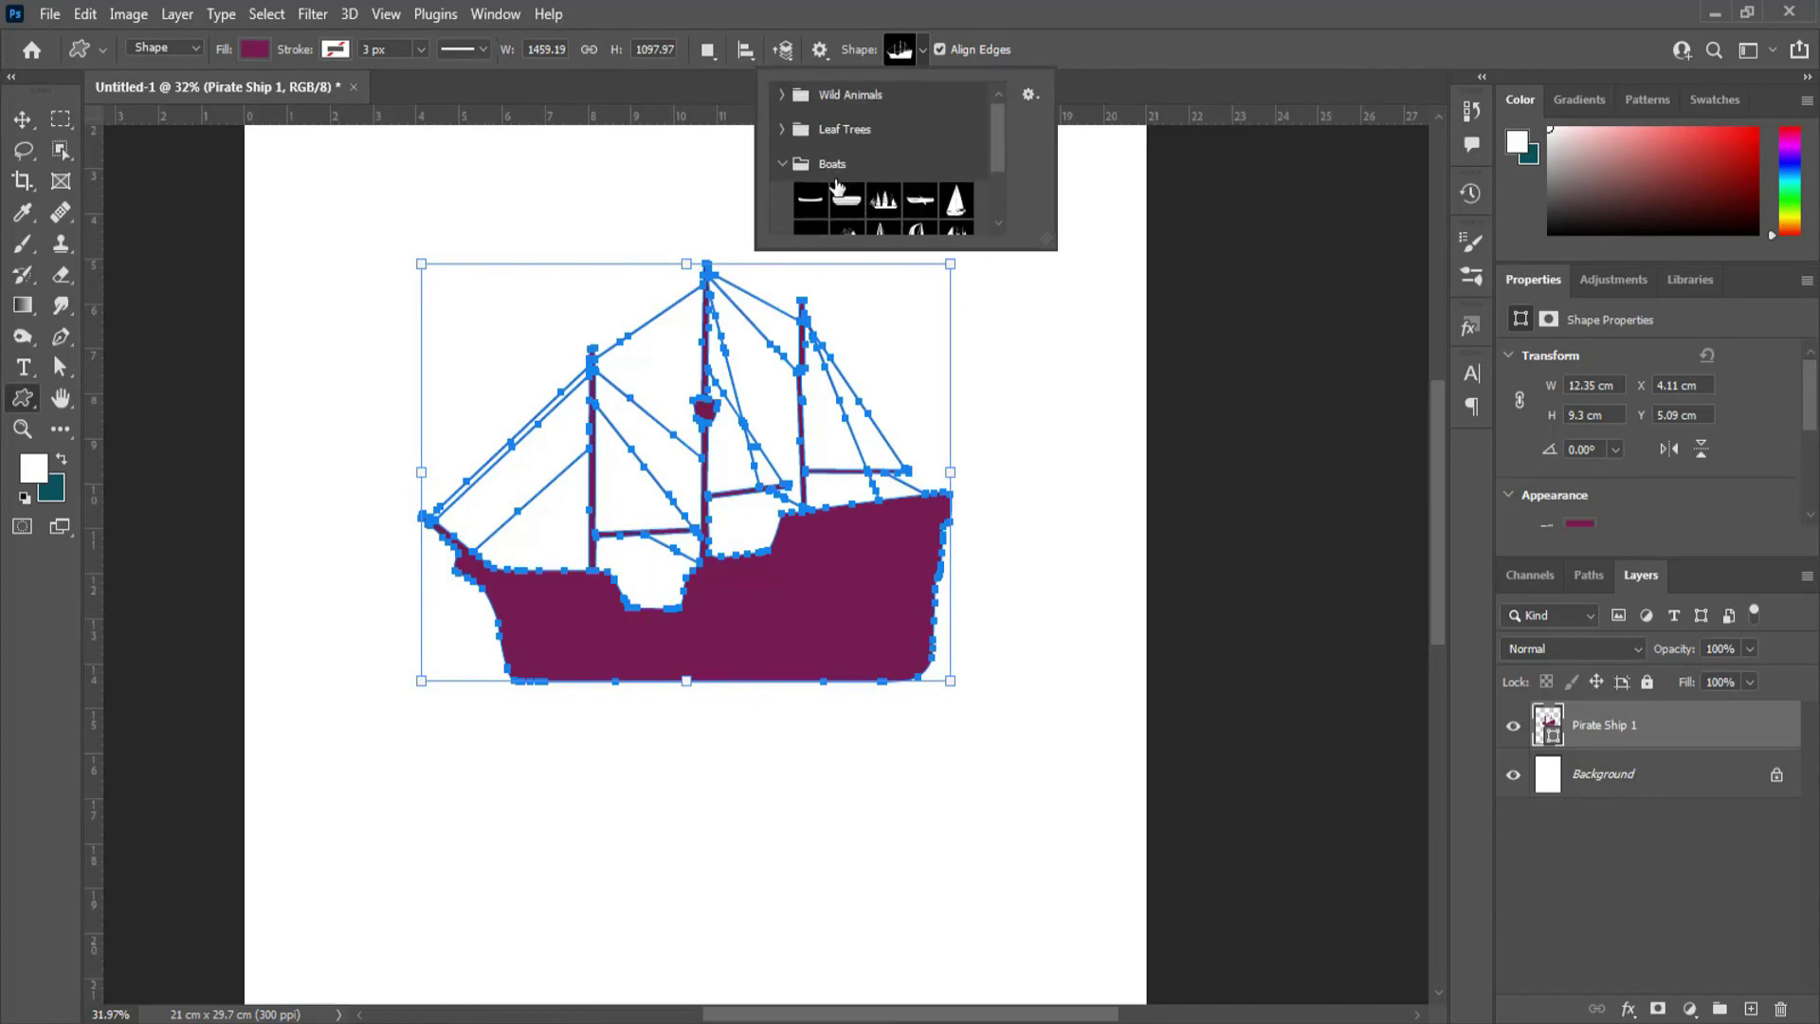
pyautogui.click(787, 131)
pyautogui.click(921, 172)
pyautogui.moveTo(1080, 306); pyautogui.dragTo(824, 794)
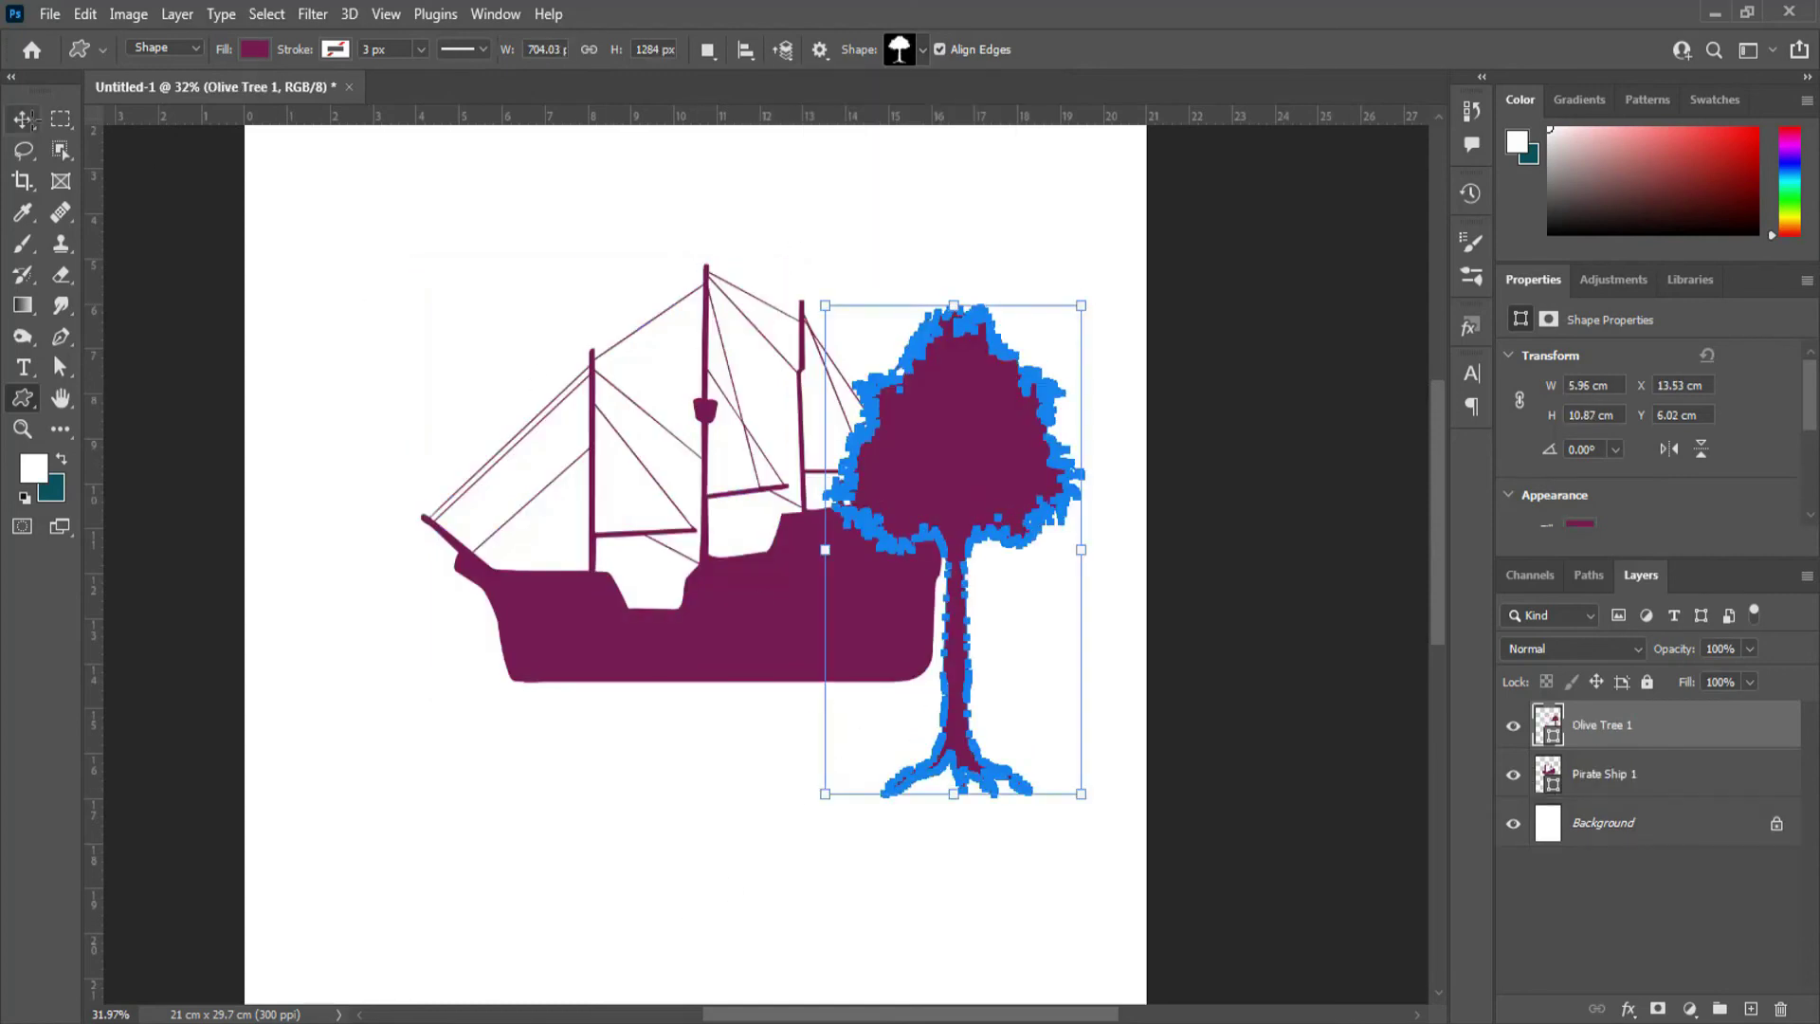
pyautogui.press('v')
pyautogui.moveTo(824, 604); pyautogui.dragTo(932, 449)
# Return to the Custom Shape Tool and review the Wild Animals shapes, the drawing modes and the fill colors
pyautogui.click(21, 427)
pyautogui.click(26, 402)
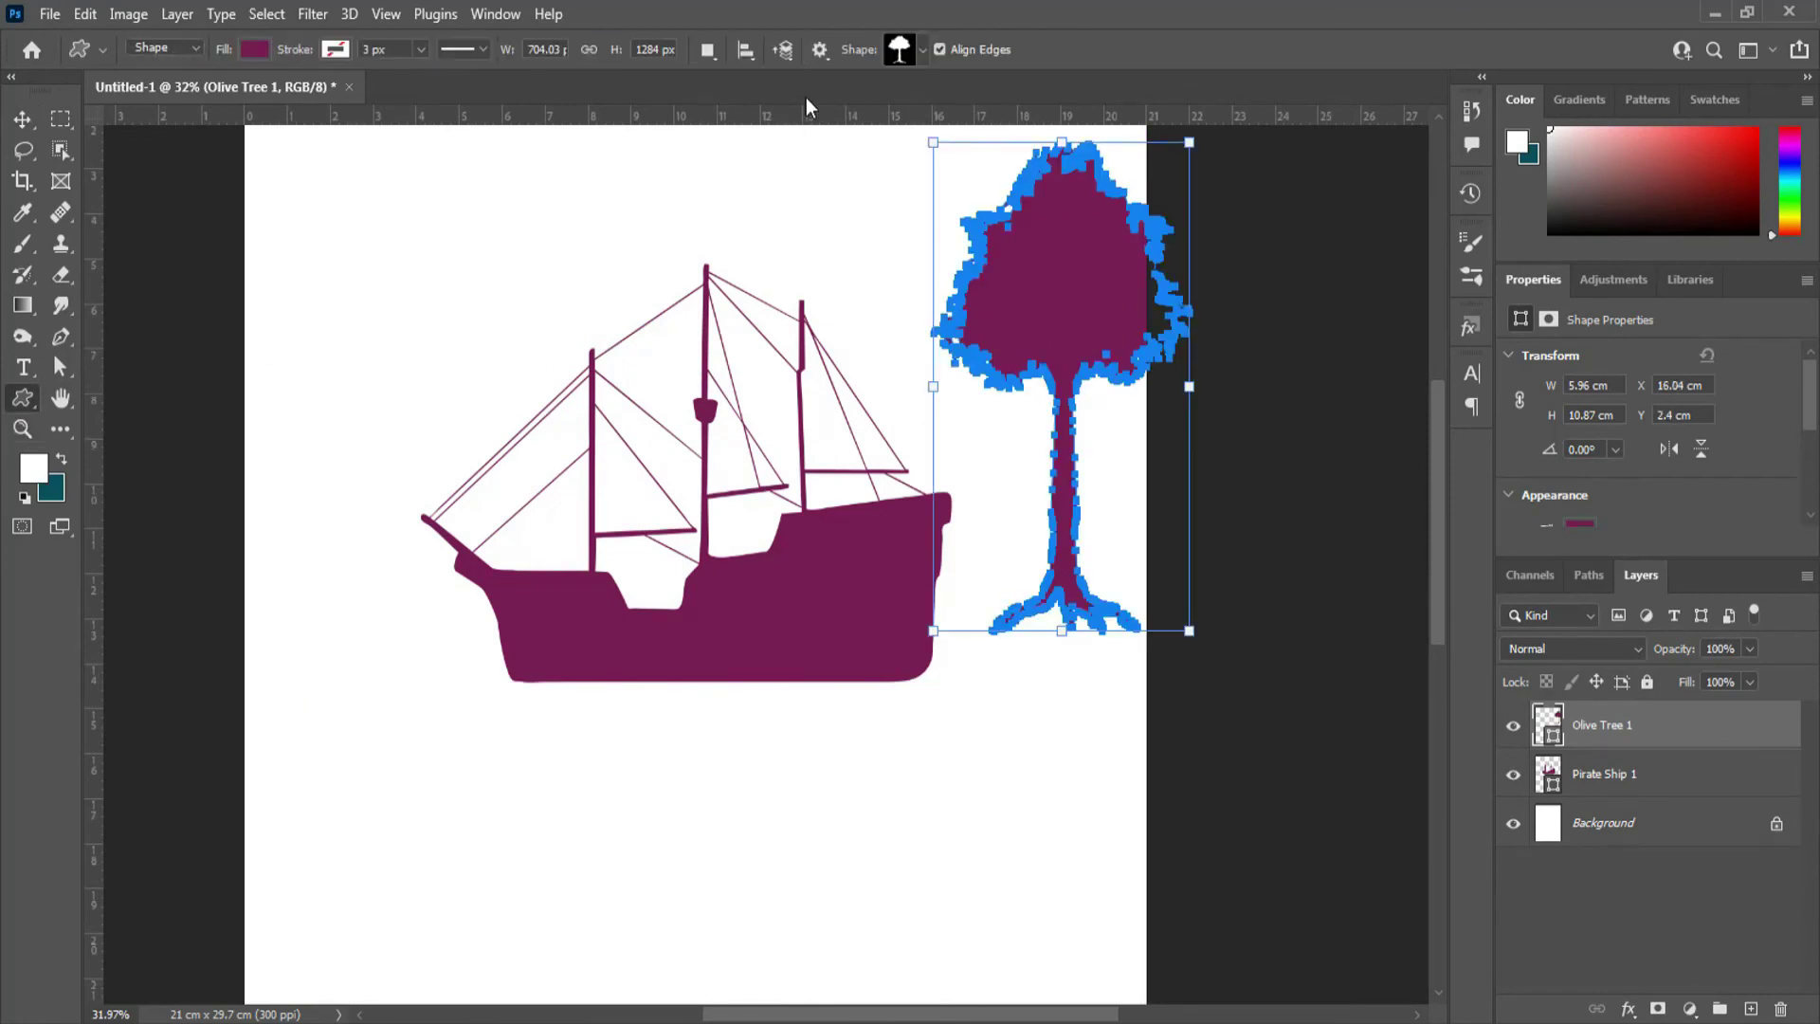
pyautogui.click(924, 50)
pyautogui.click(783, 95)
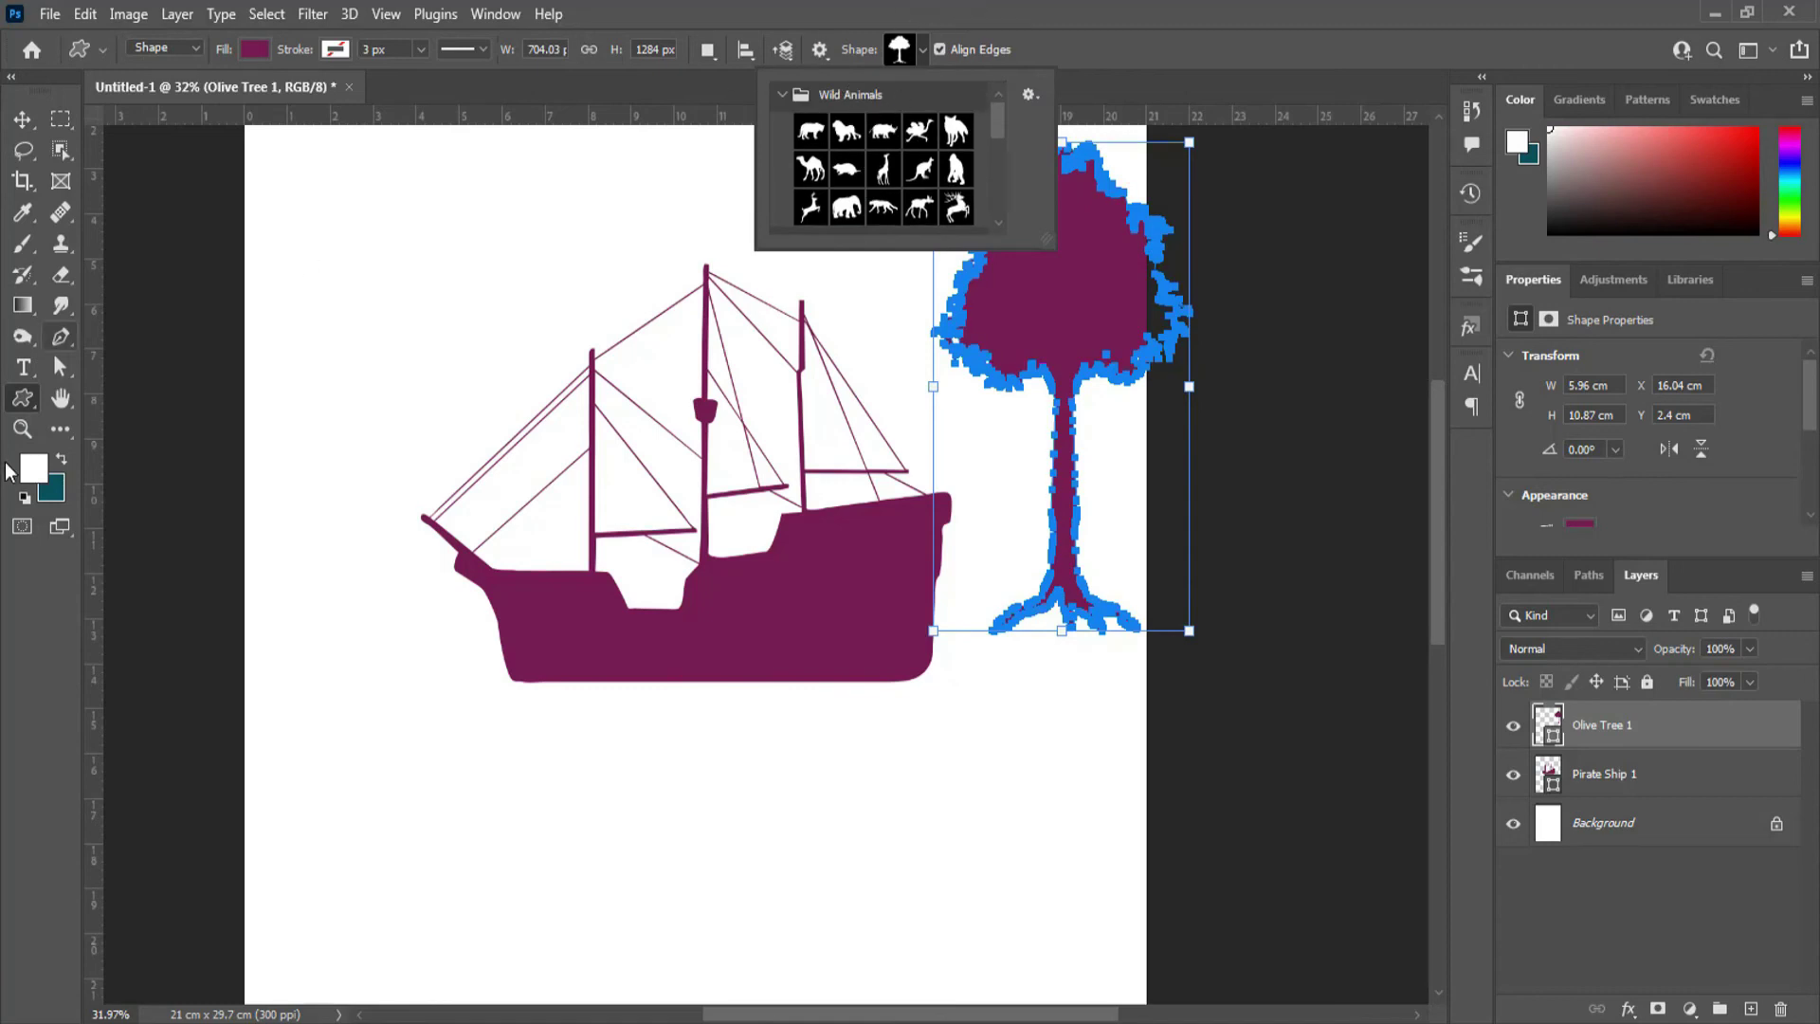
pyautogui.rightClick(37, 405)
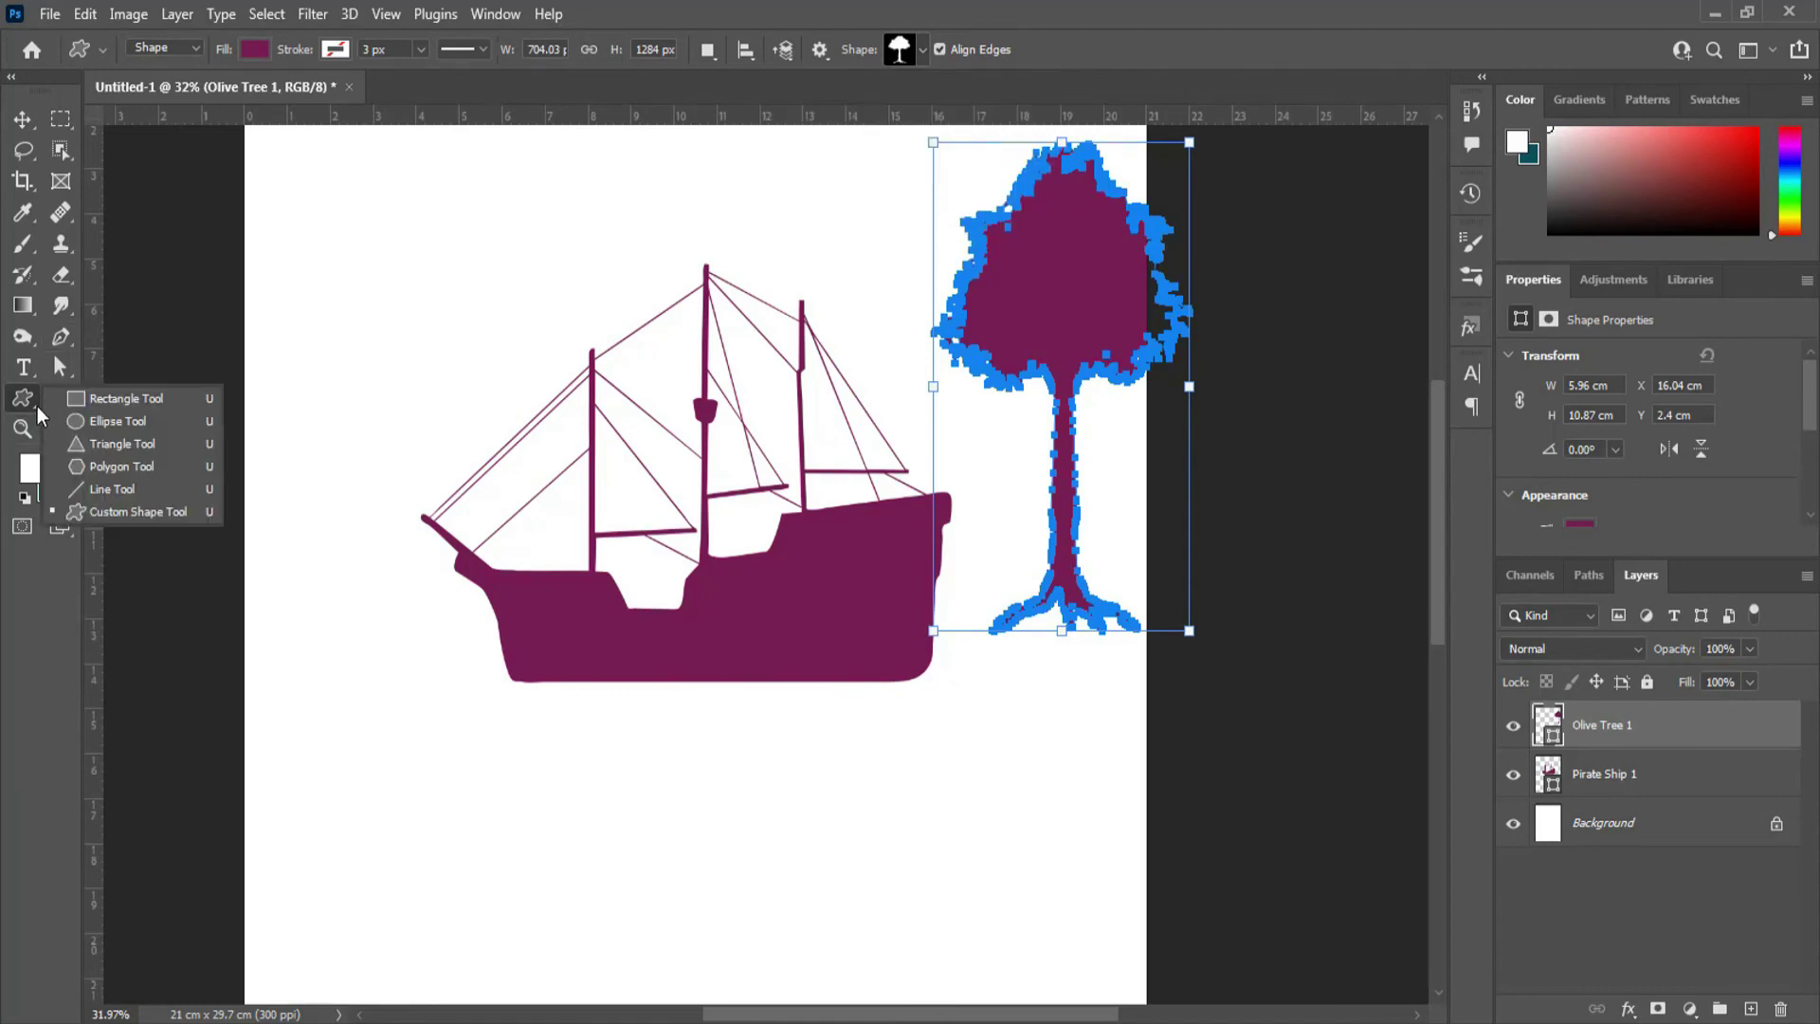
pyautogui.click(137, 515)
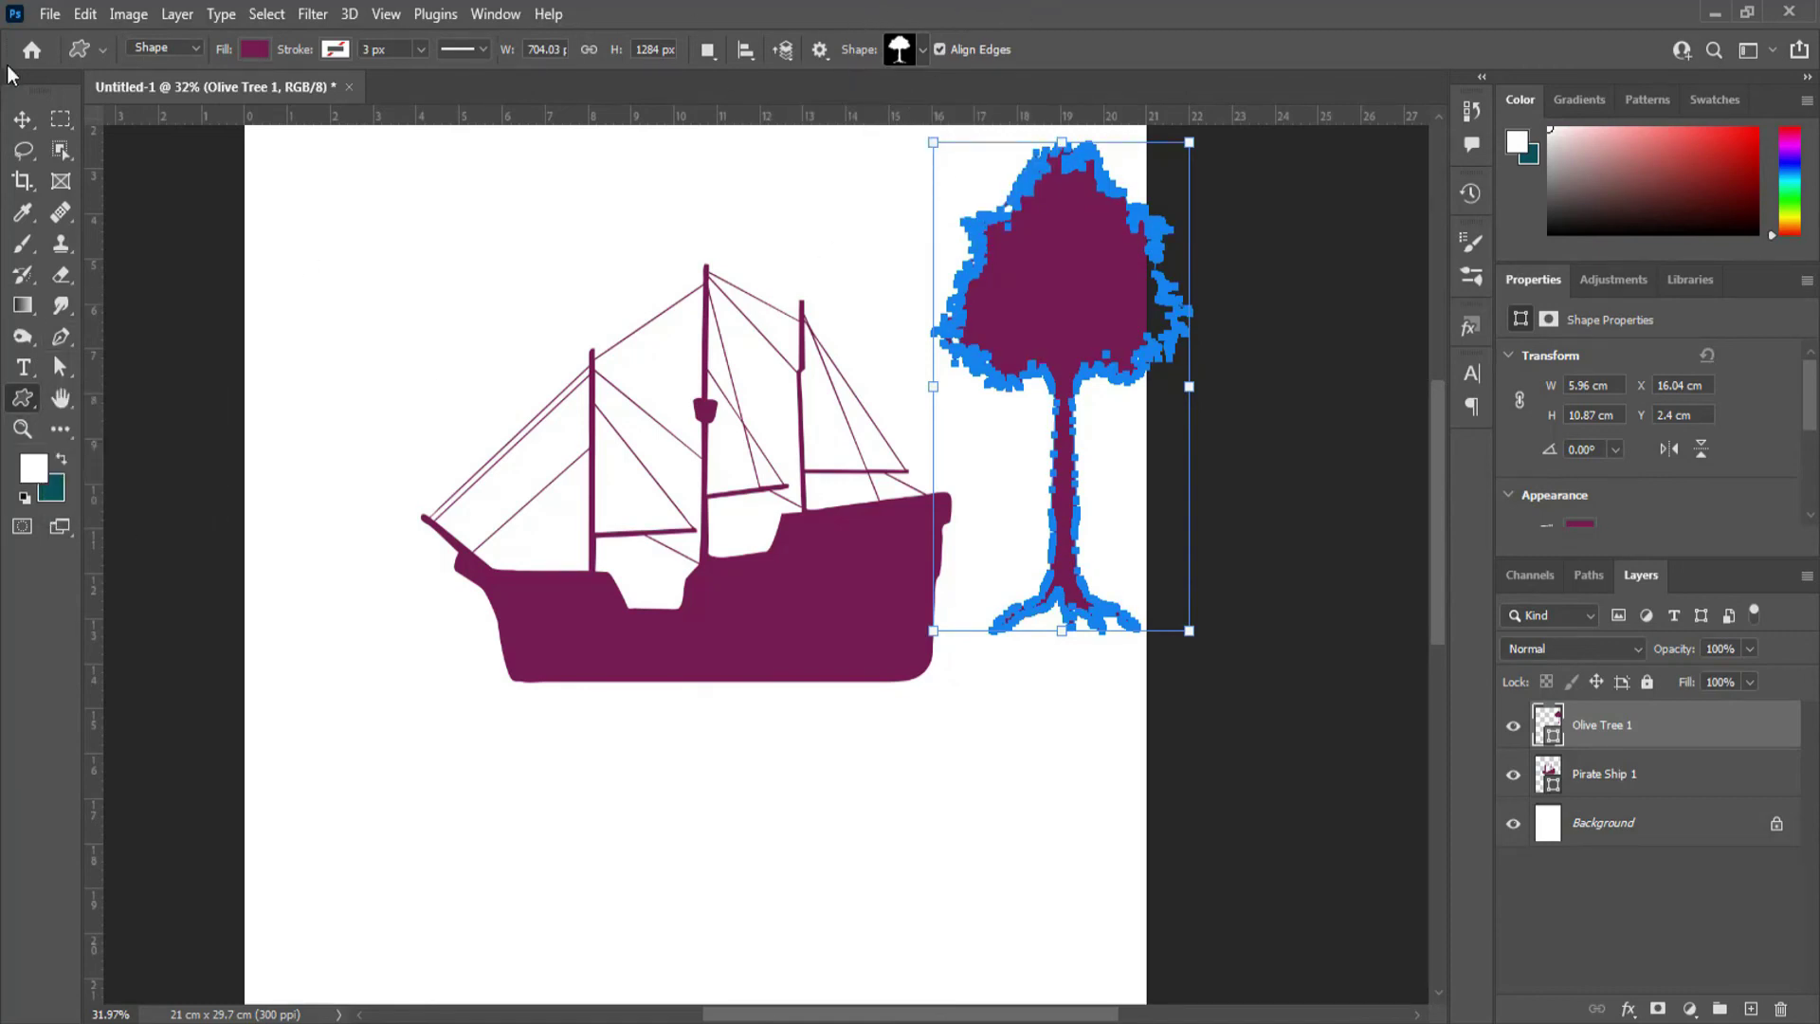
pyautogui.click(156, 47)
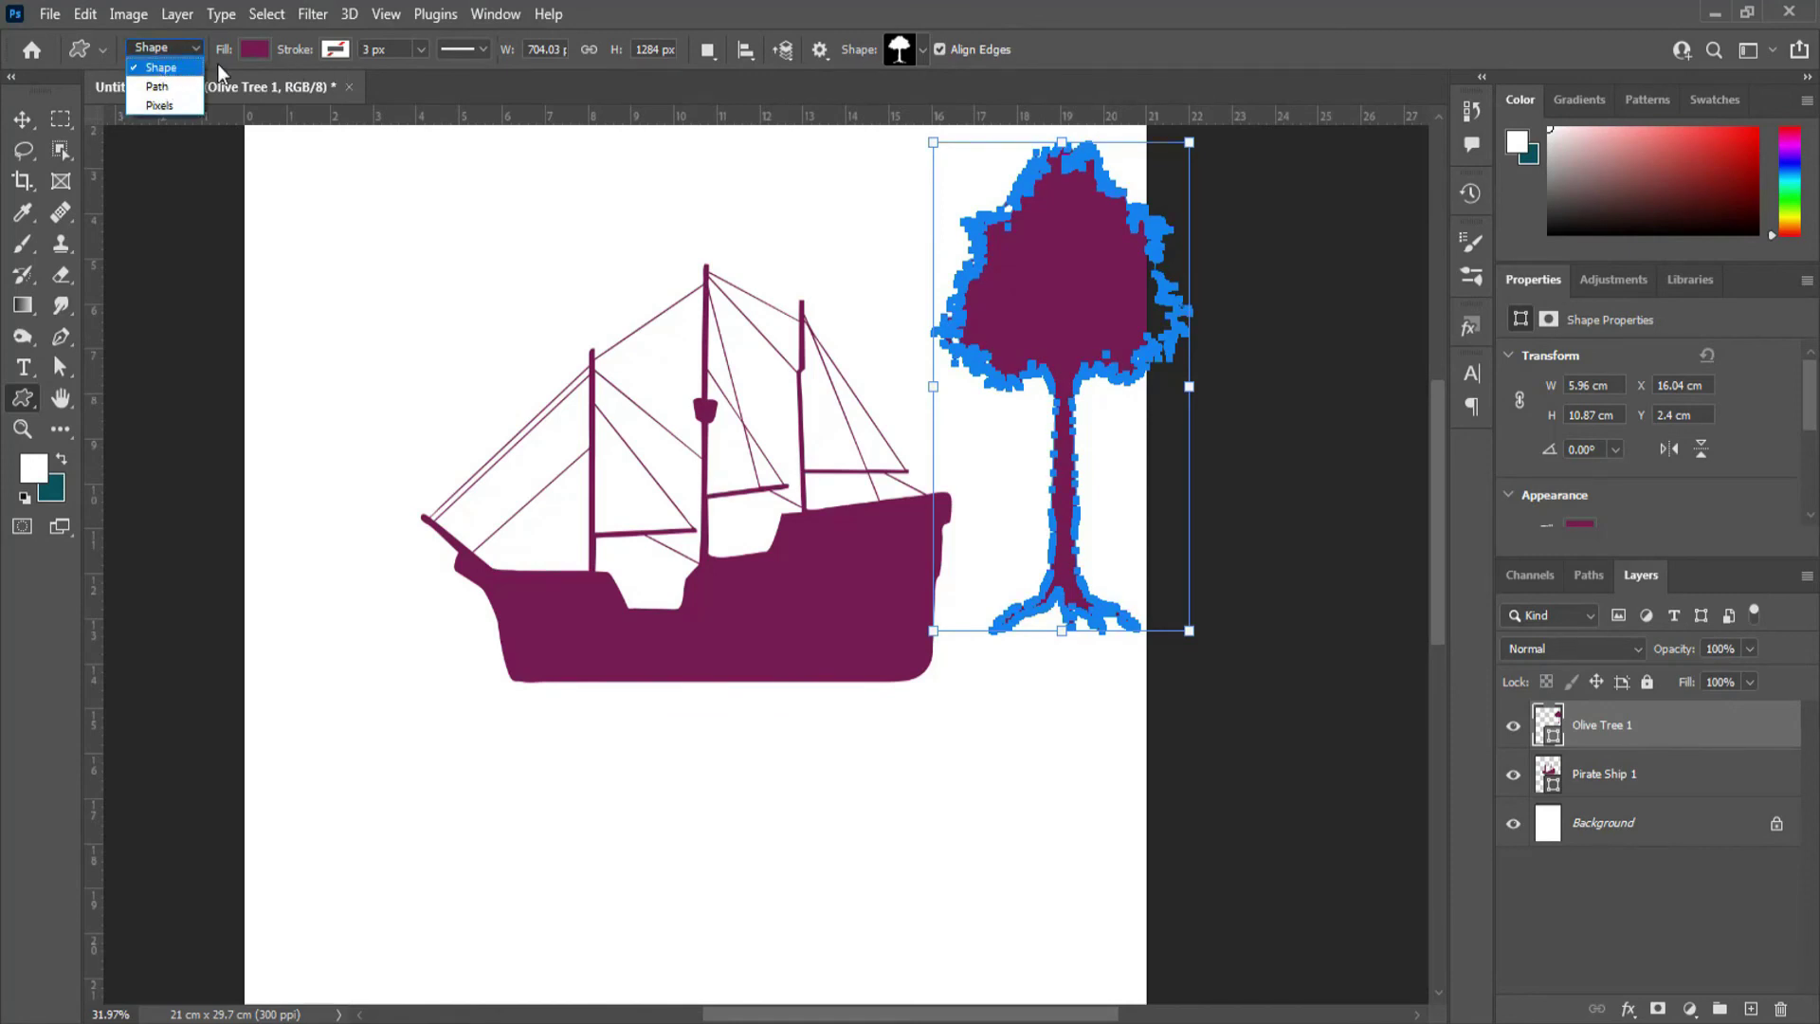
pyautogui.click(262, 54)
pyautogui.click(252, 52)
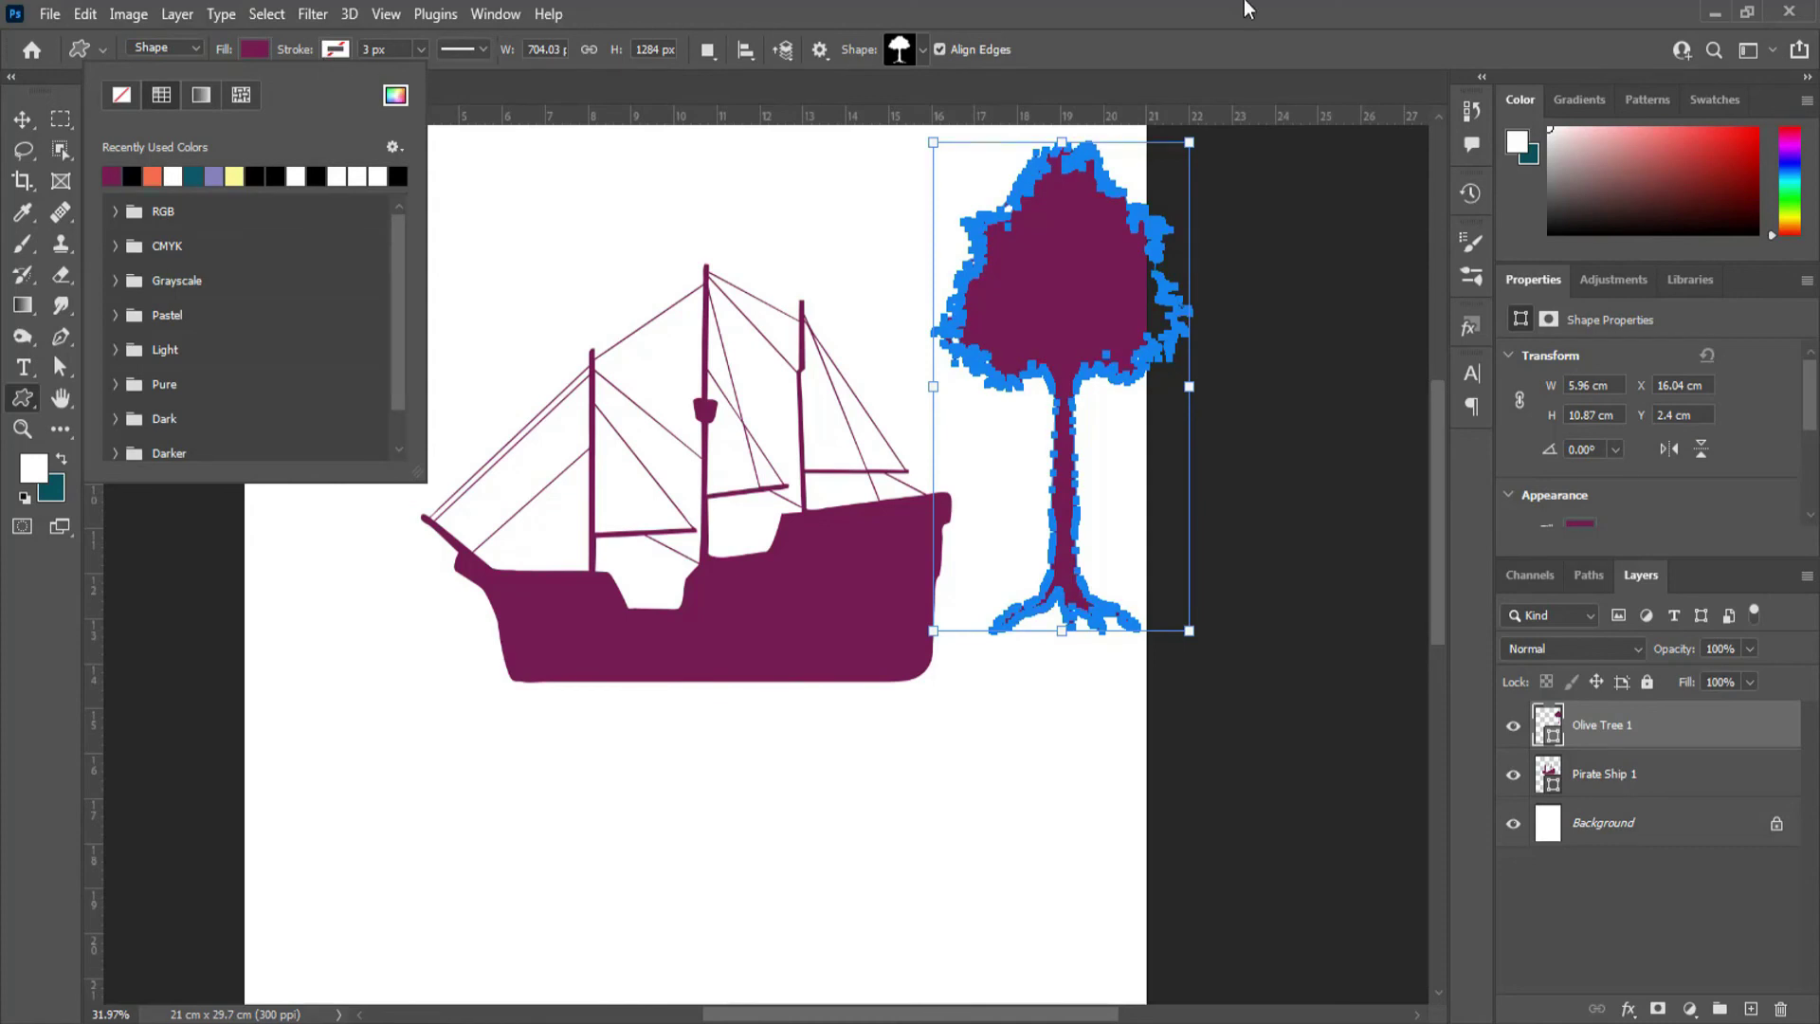
pyautogui.click(1016, 66)
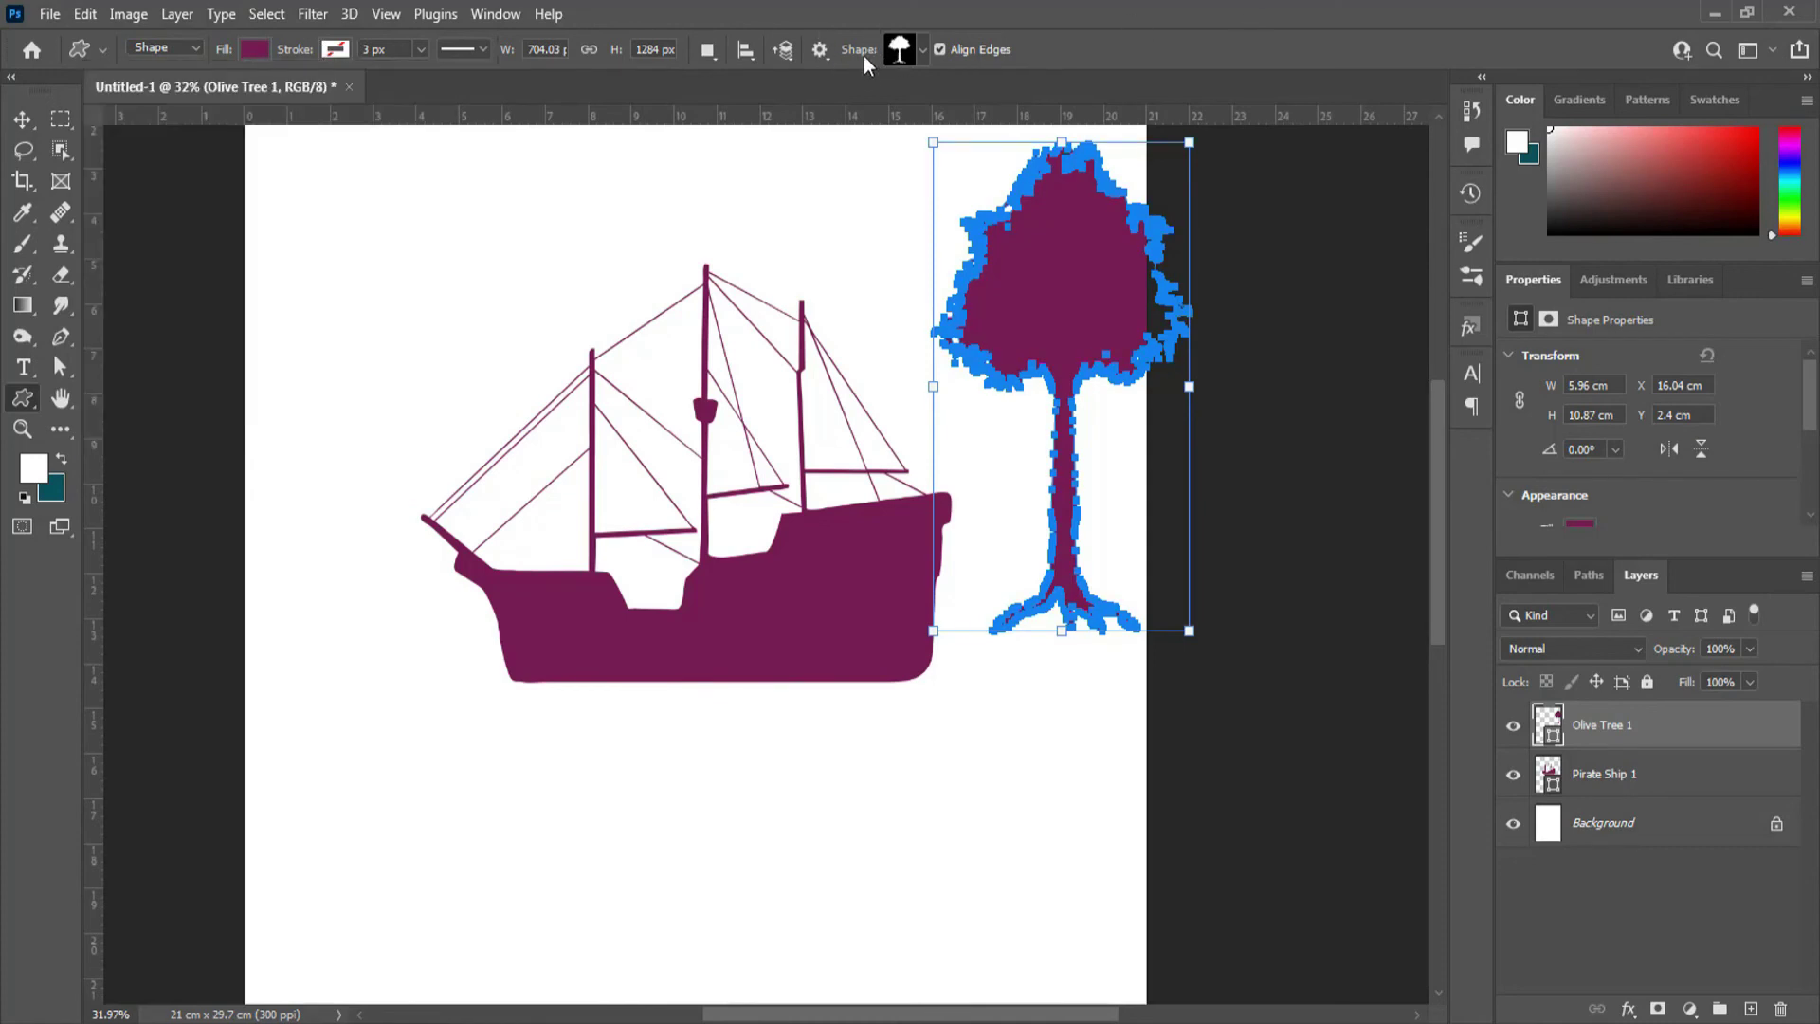
# Choose the first flower in the last row of the Flowers group as the custom shape
pyautogui.click(915, 49)
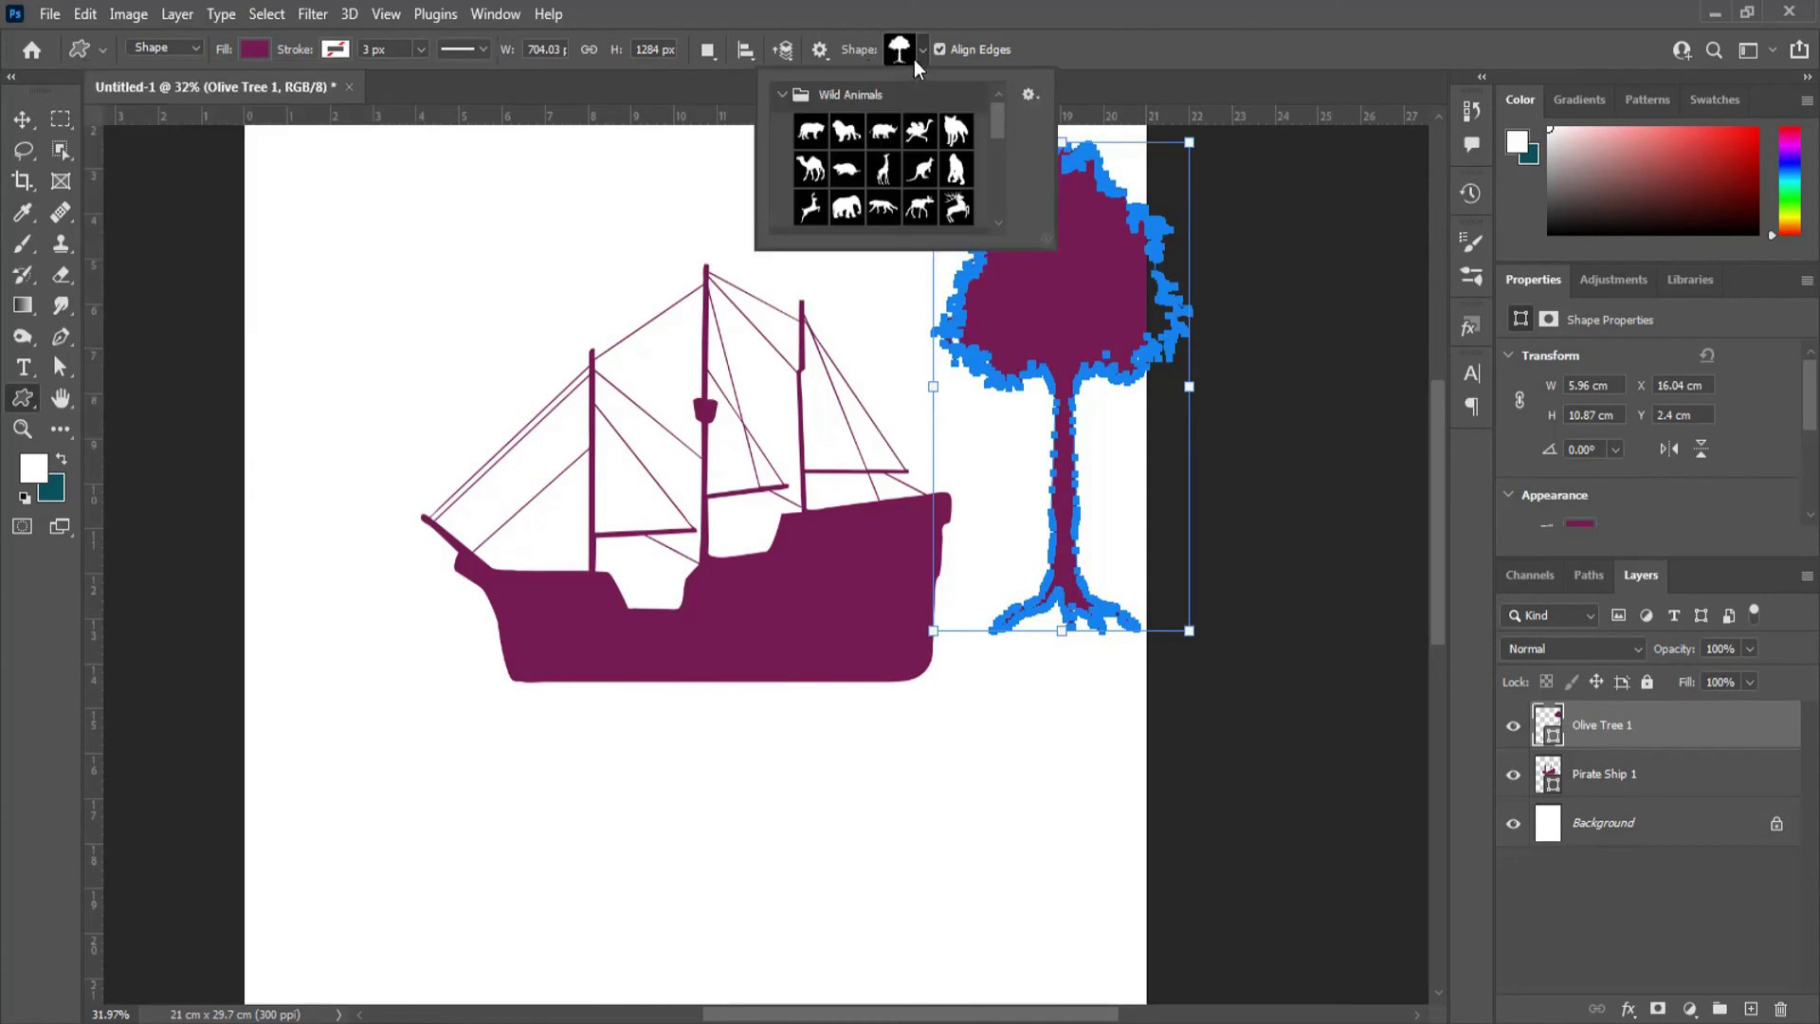
pyautogui.click(786, 96)
pyautogui.click(783, 135)
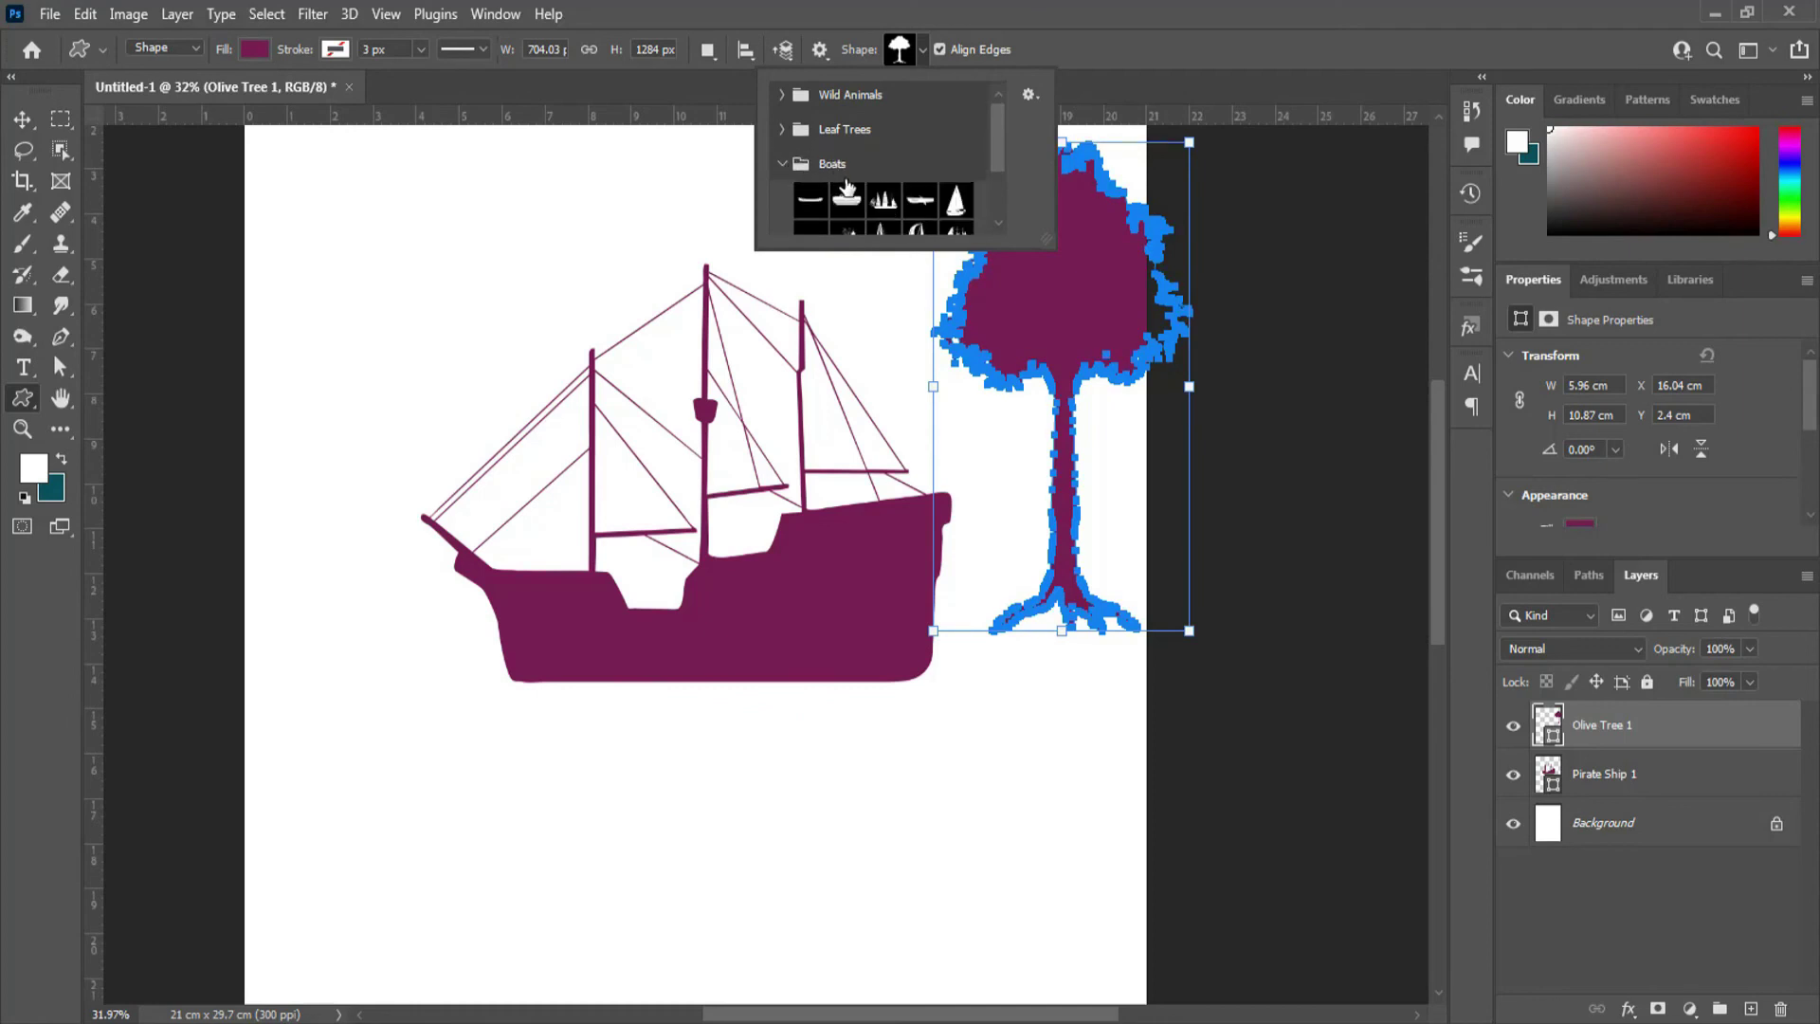
pyautogui.scroll(-2, 782, 190)
pyautogui.click(782, 221)
pyautogui.scroll(-2, 839, 218)
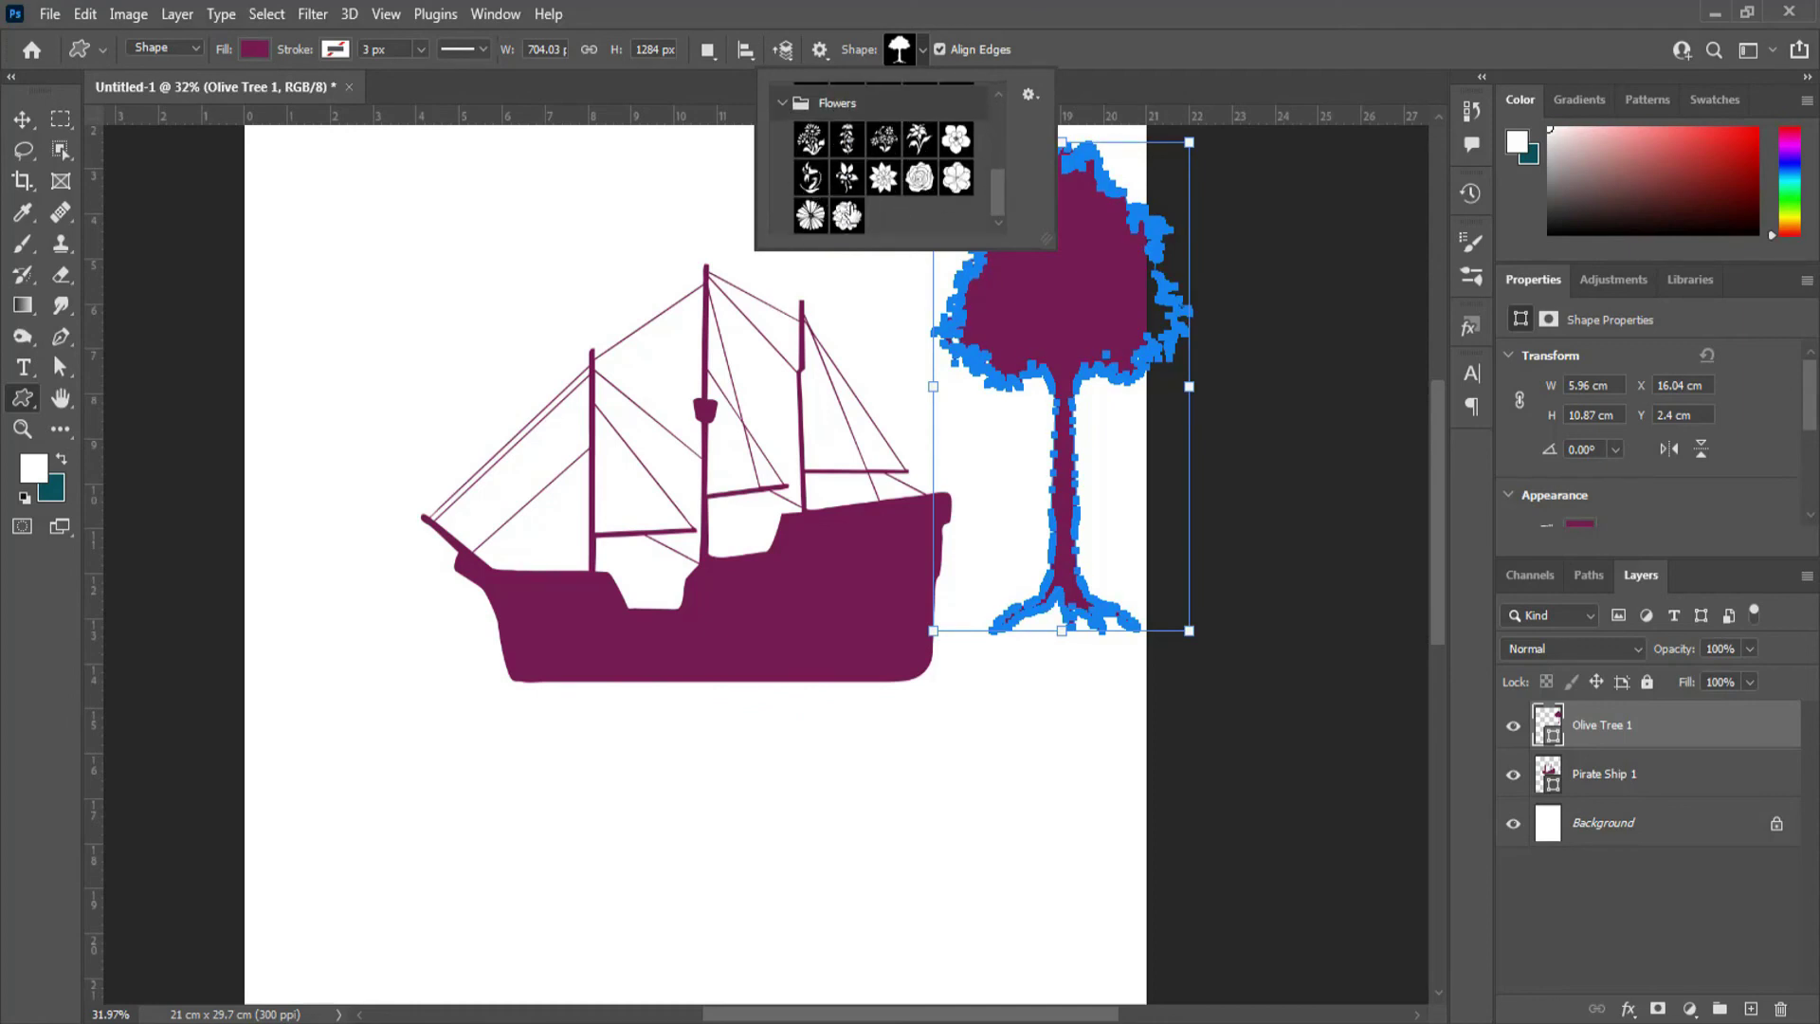
pyautogui.click(812, 218)
pyautogui.click(431, 62)
# Add a new layer above the olive tree and set the shape fill to the orange recently used color
pyautogui.click(254, 51)
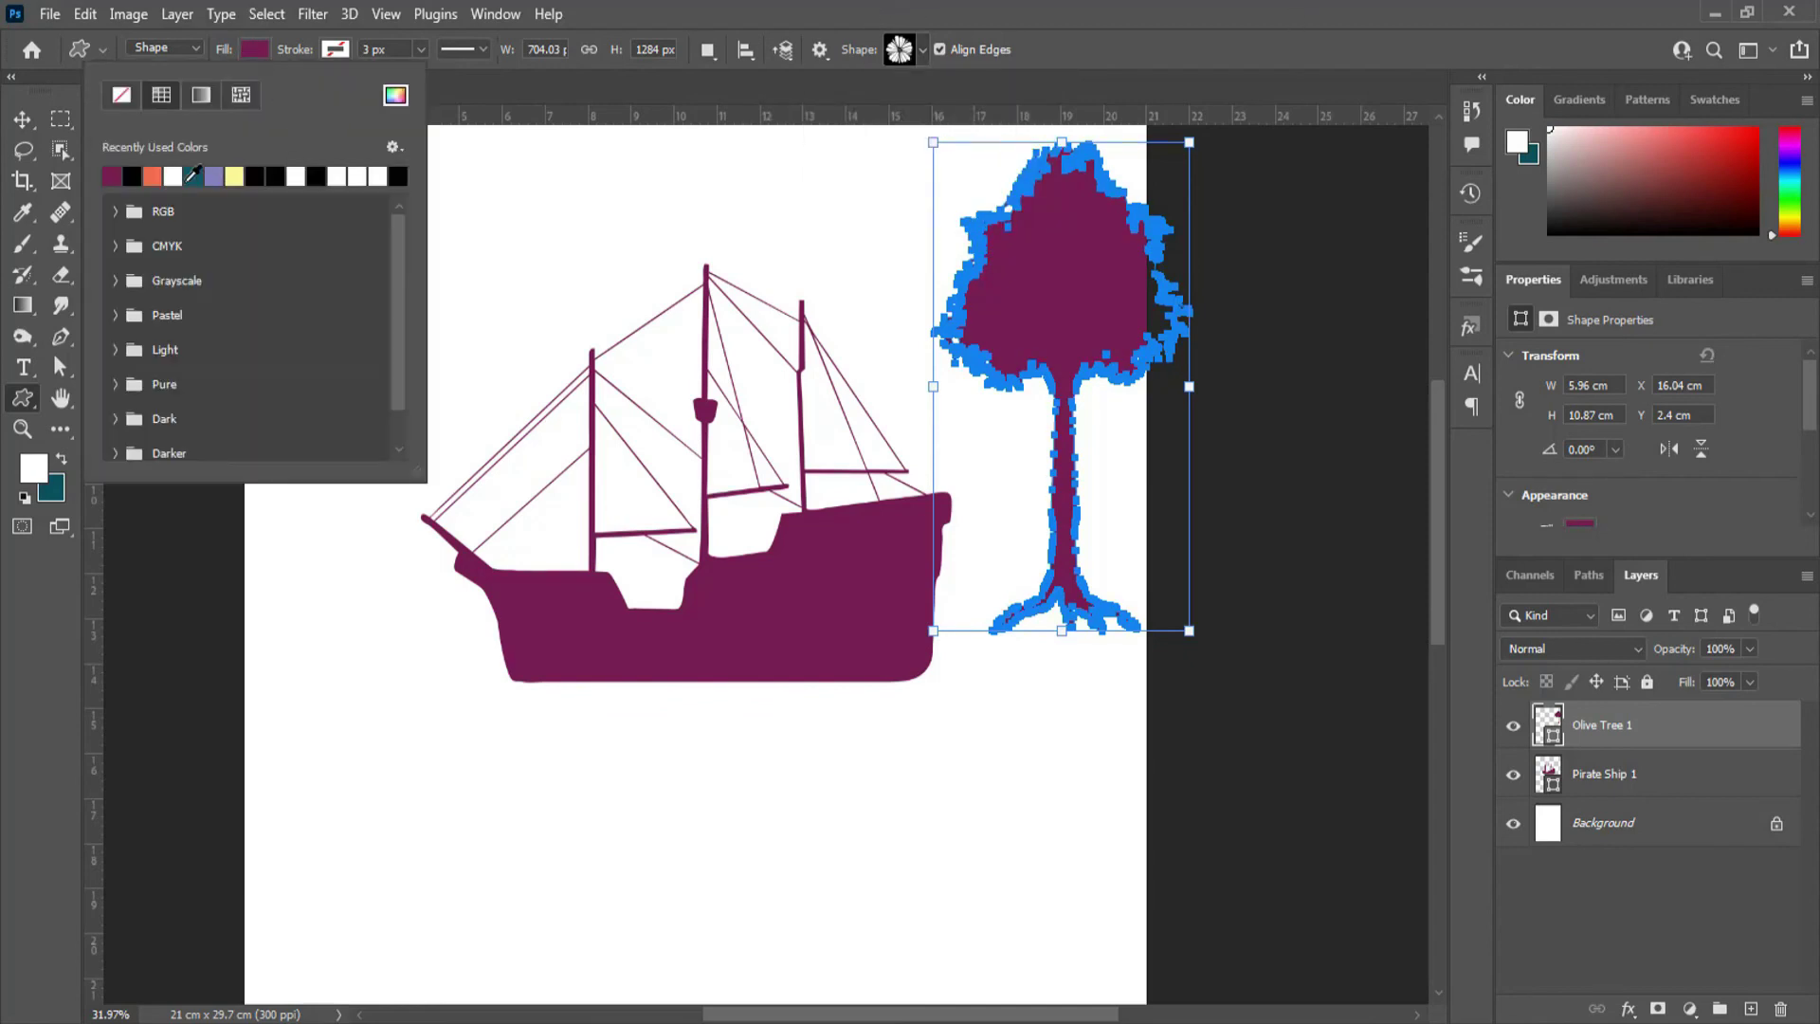
pyautogui.click(1751, 1009)
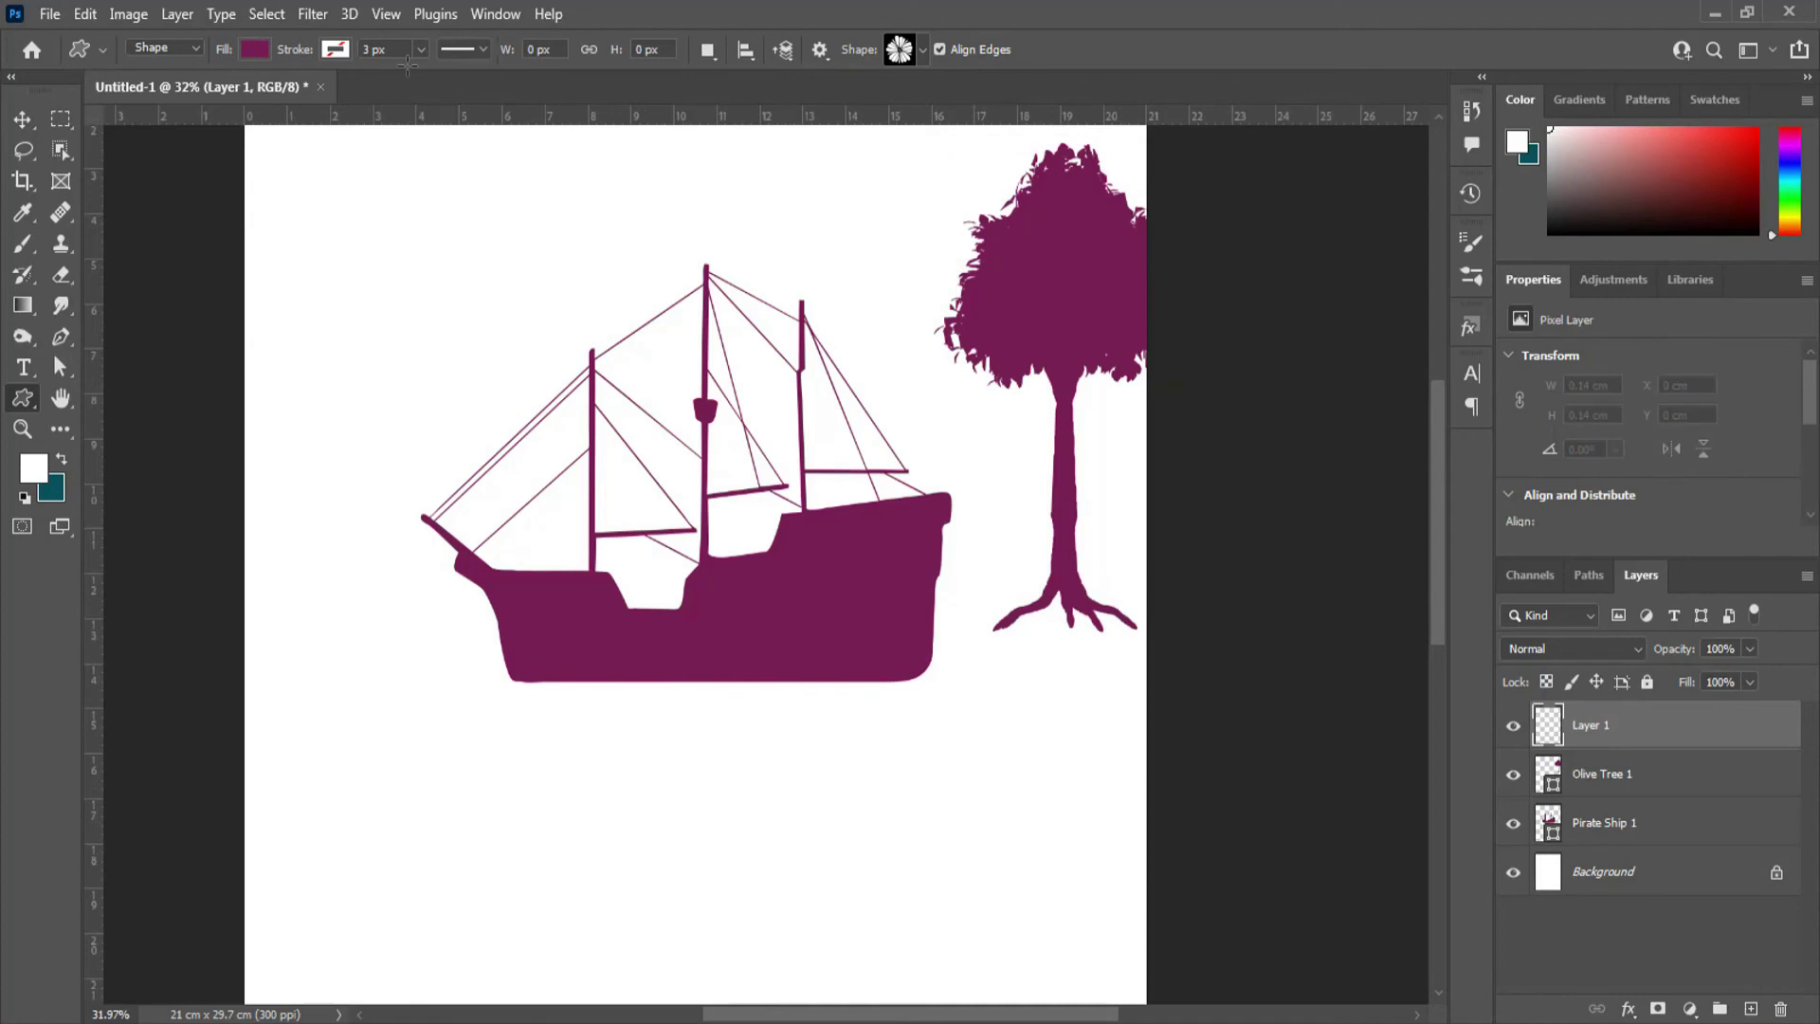
pyautogui.click(256, 51)
pyautogui.click(152, 175)
pyautogui.click(698, 723)
# Draw the flower about 12.3 cm wide and 8.4 cm high below the ship, and list the available shape tools
pyautogui.scroll(-3, 702, 759)
pyautogui.moveTo(611, 850); pyautogui.dragTo(912, 1001)
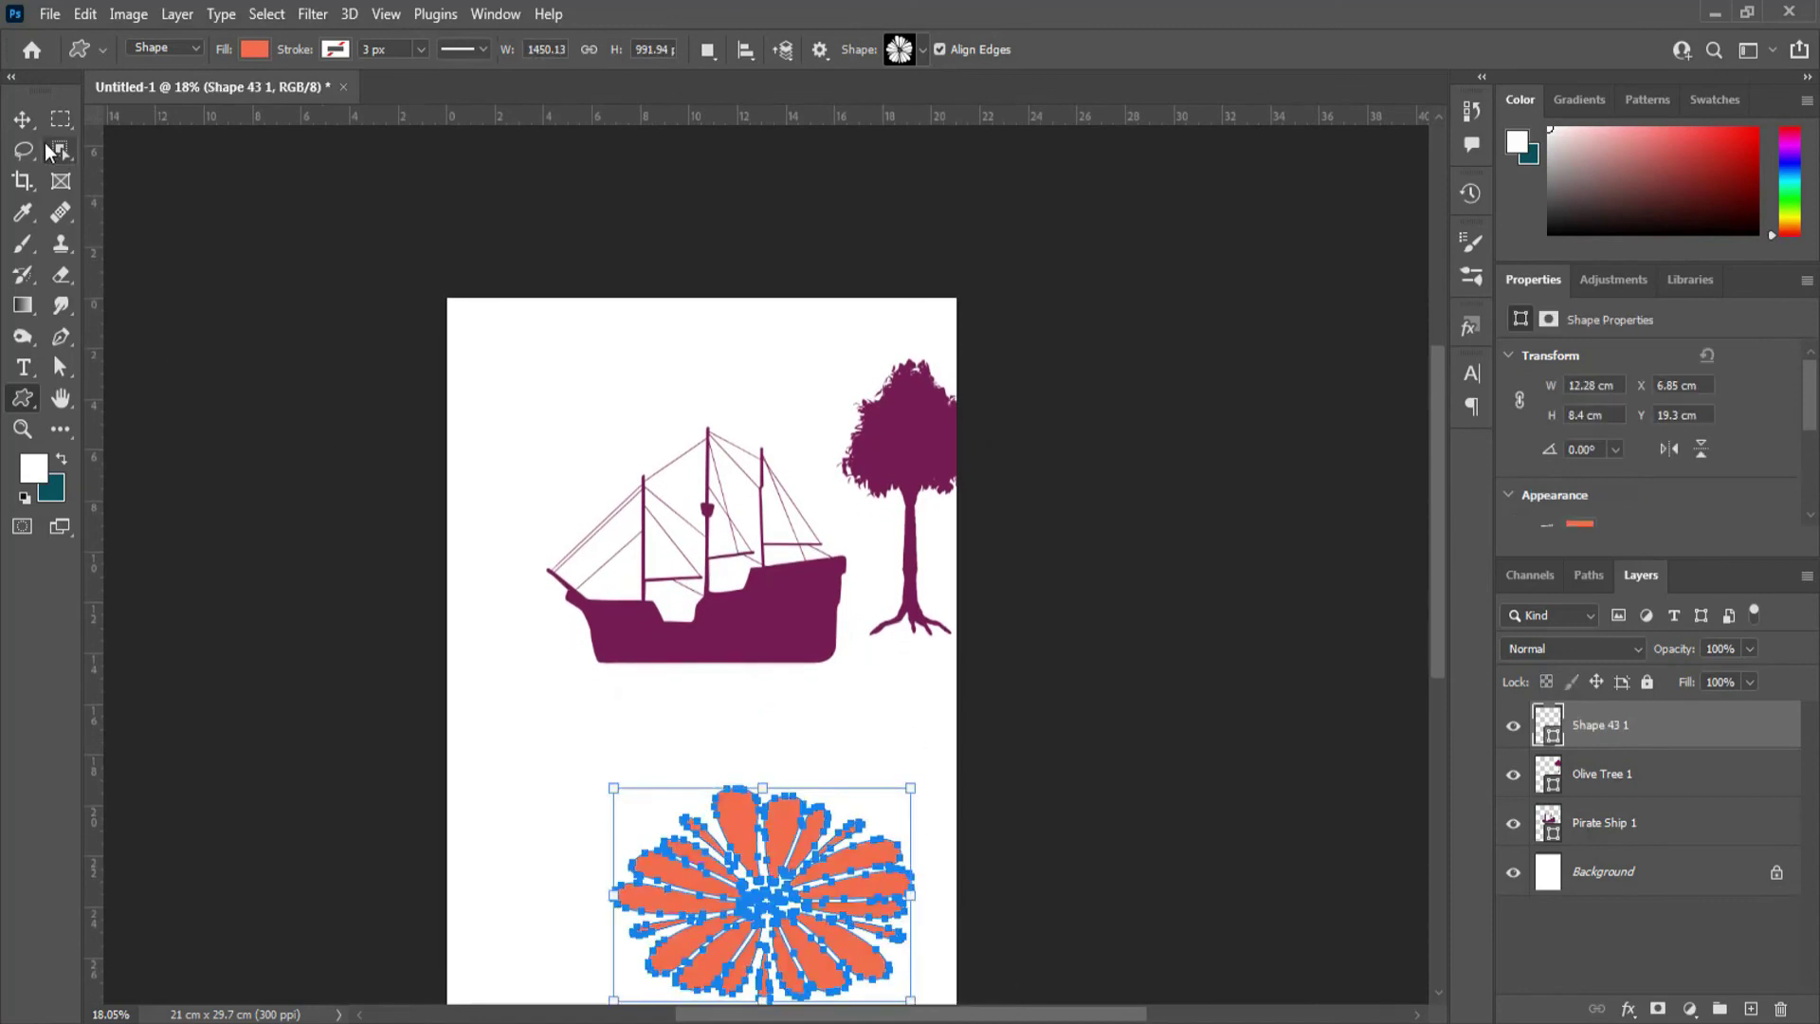
pyautogui.click(23, 119)
pyautogui.scroll(2, 697, 526)
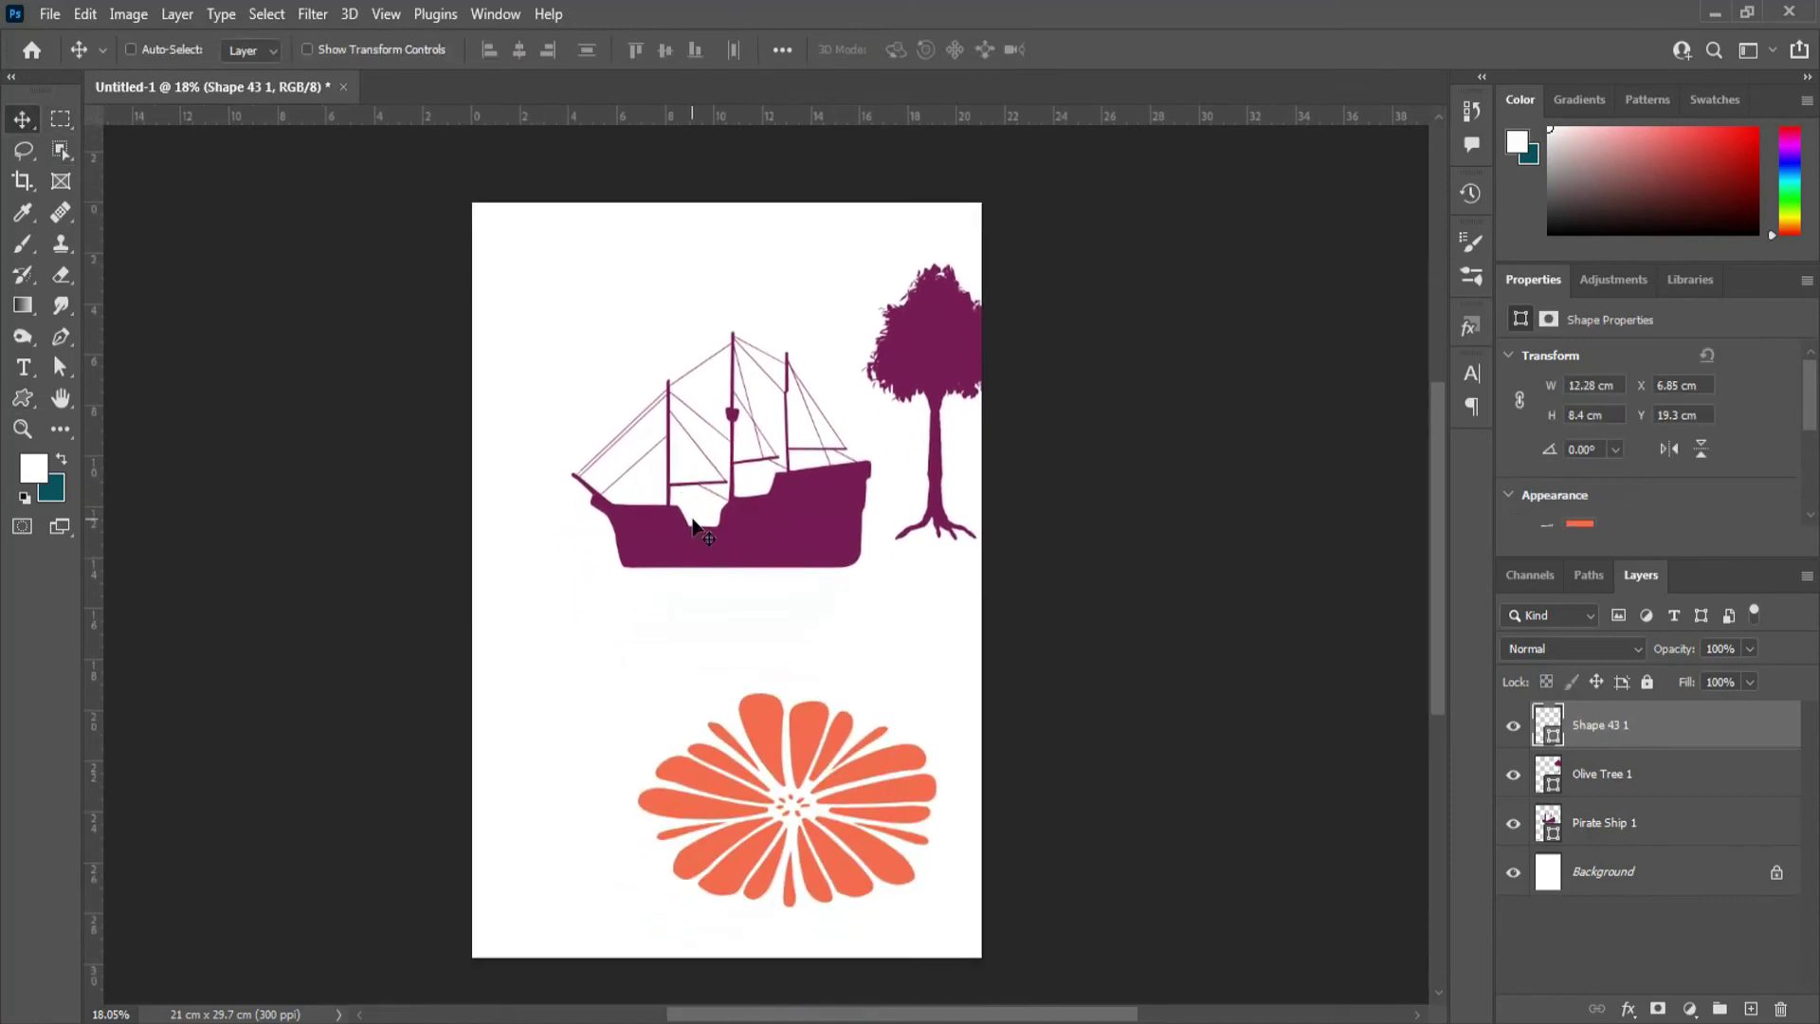
pyautogui.click(17, 400)
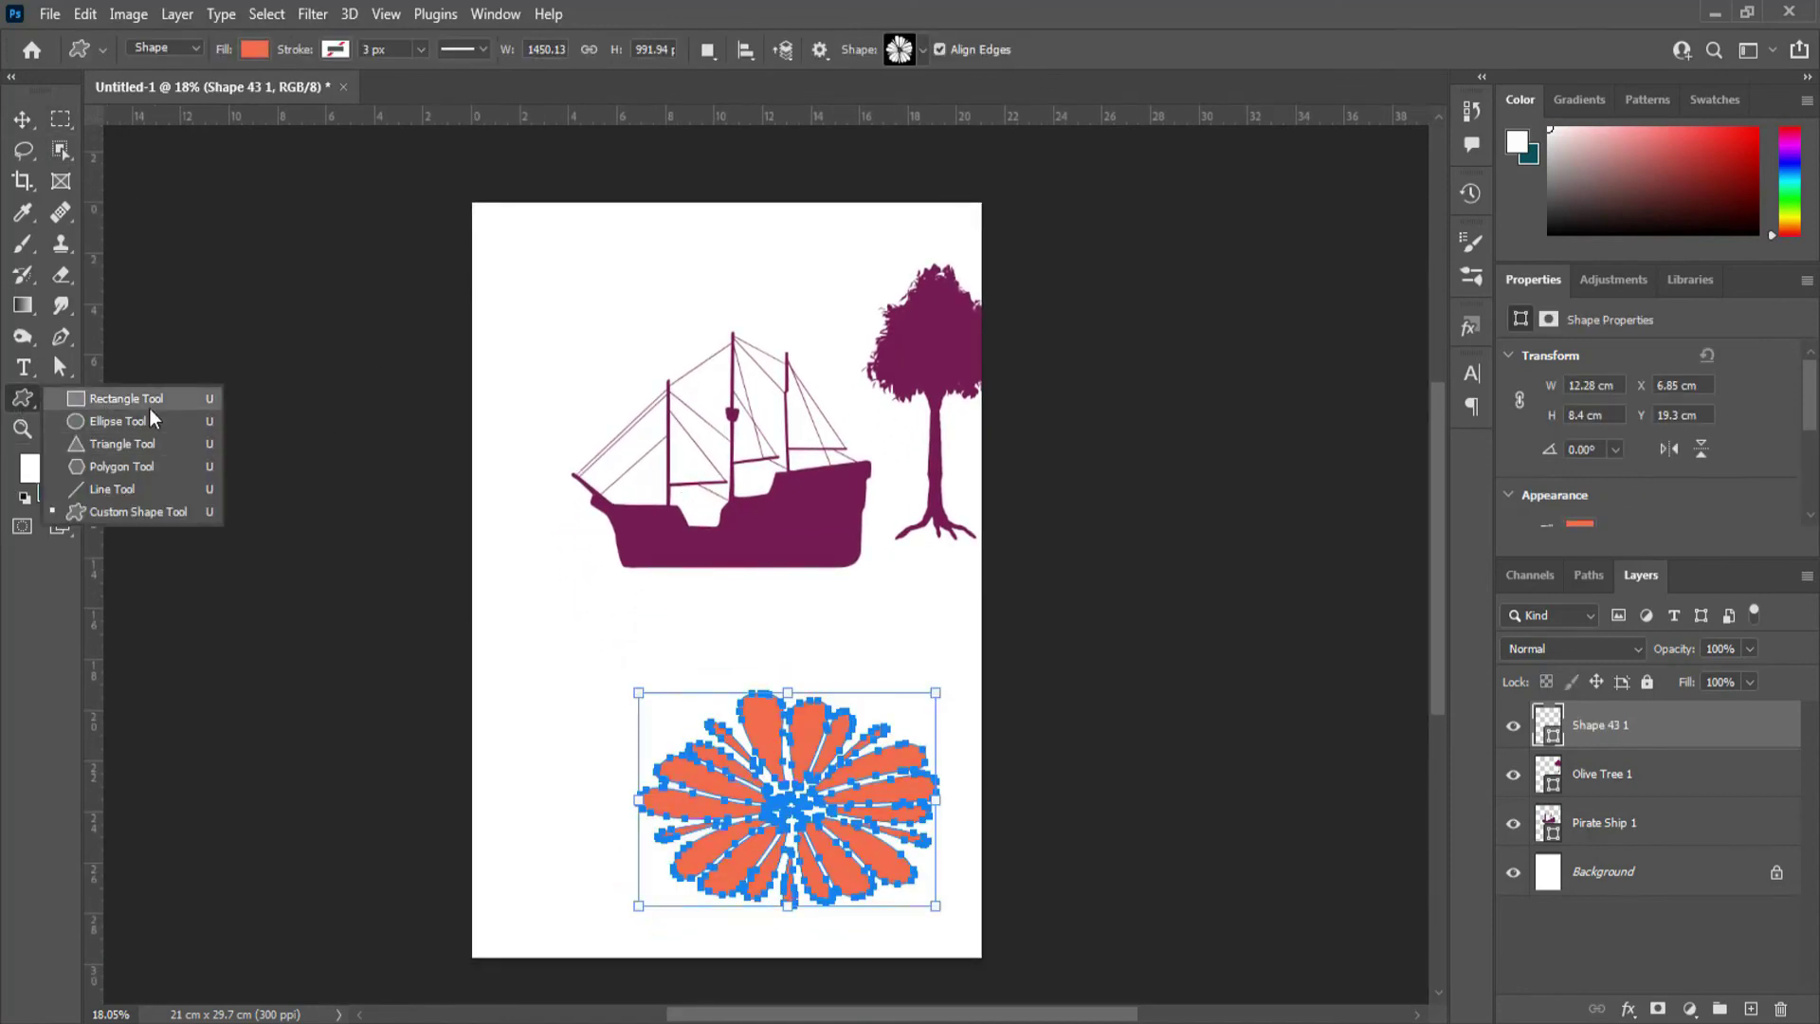